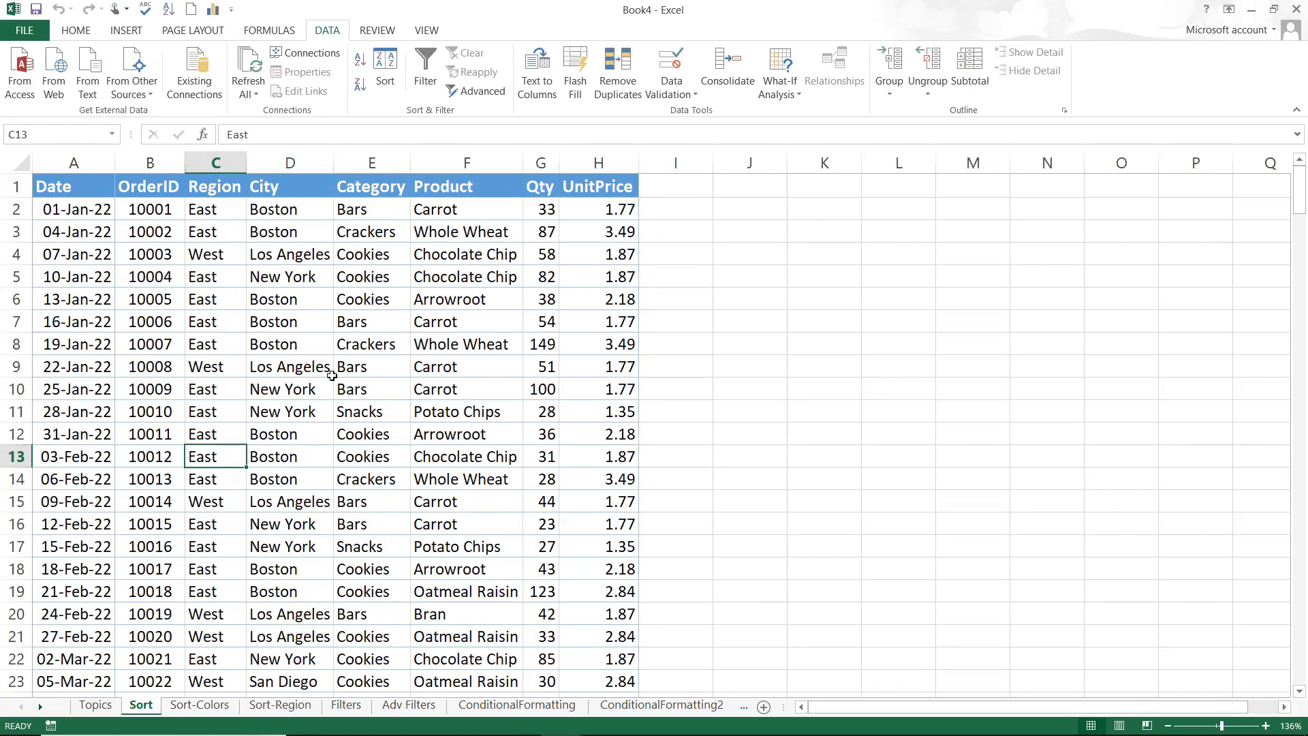
click(165, 155)
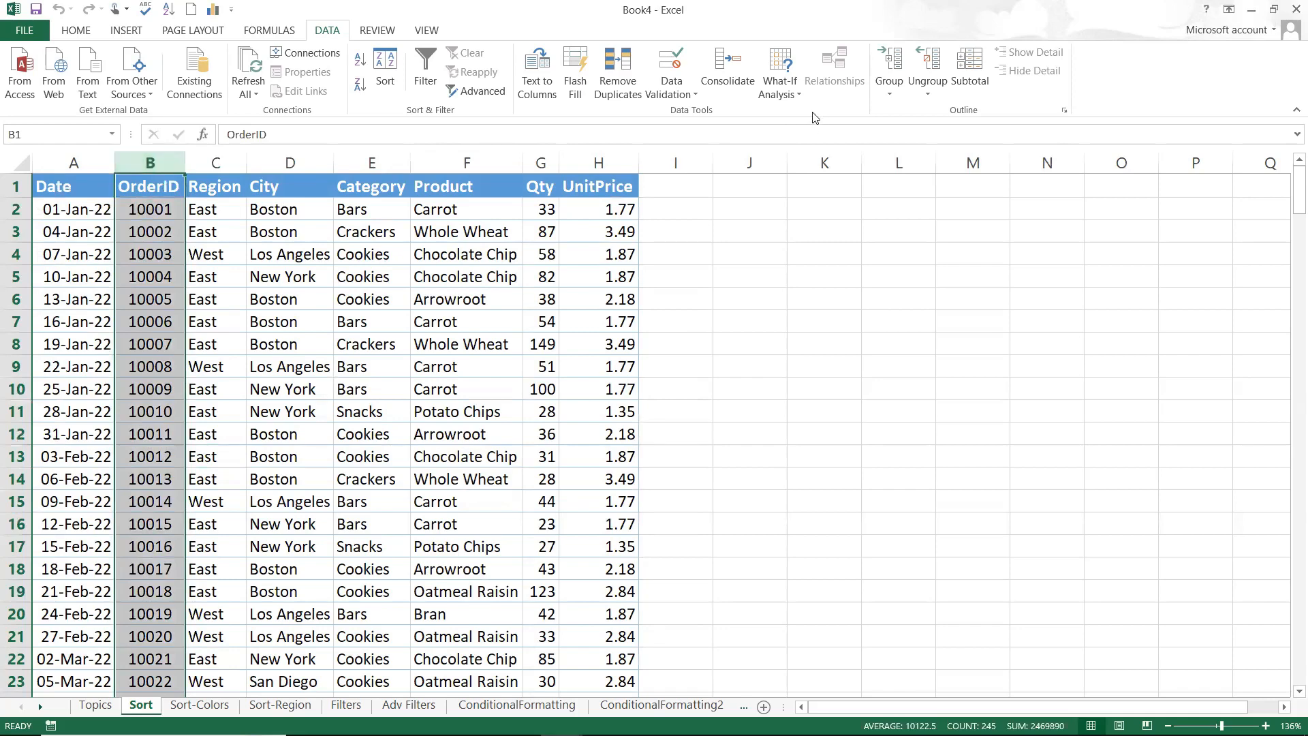
click(499, 249)
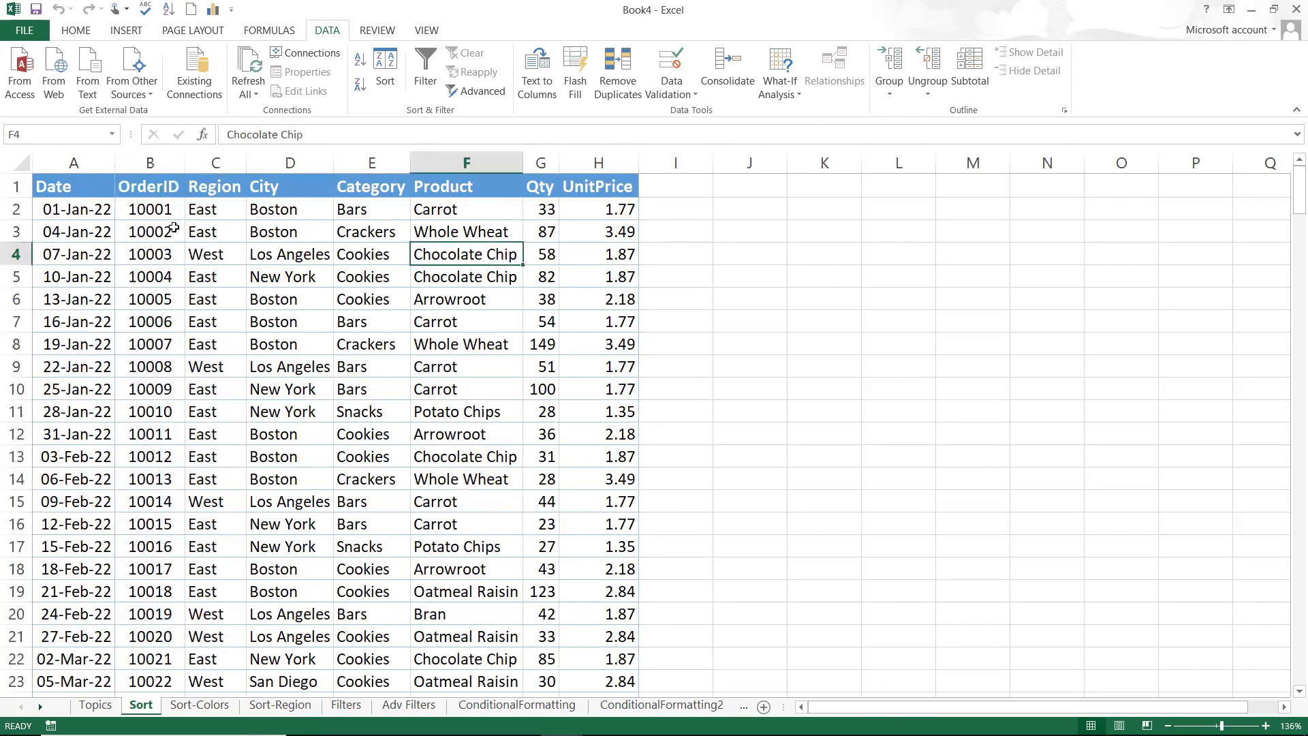
click(158, 204)
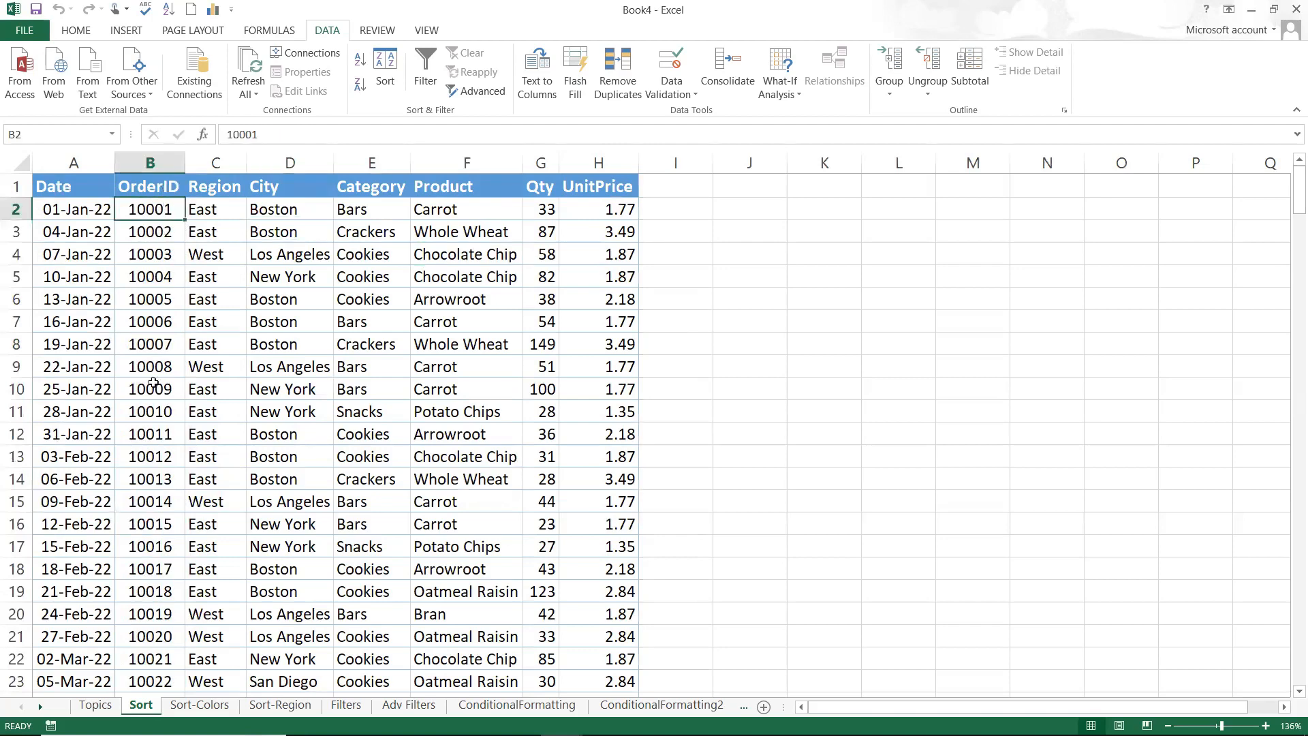
click(310, 385)
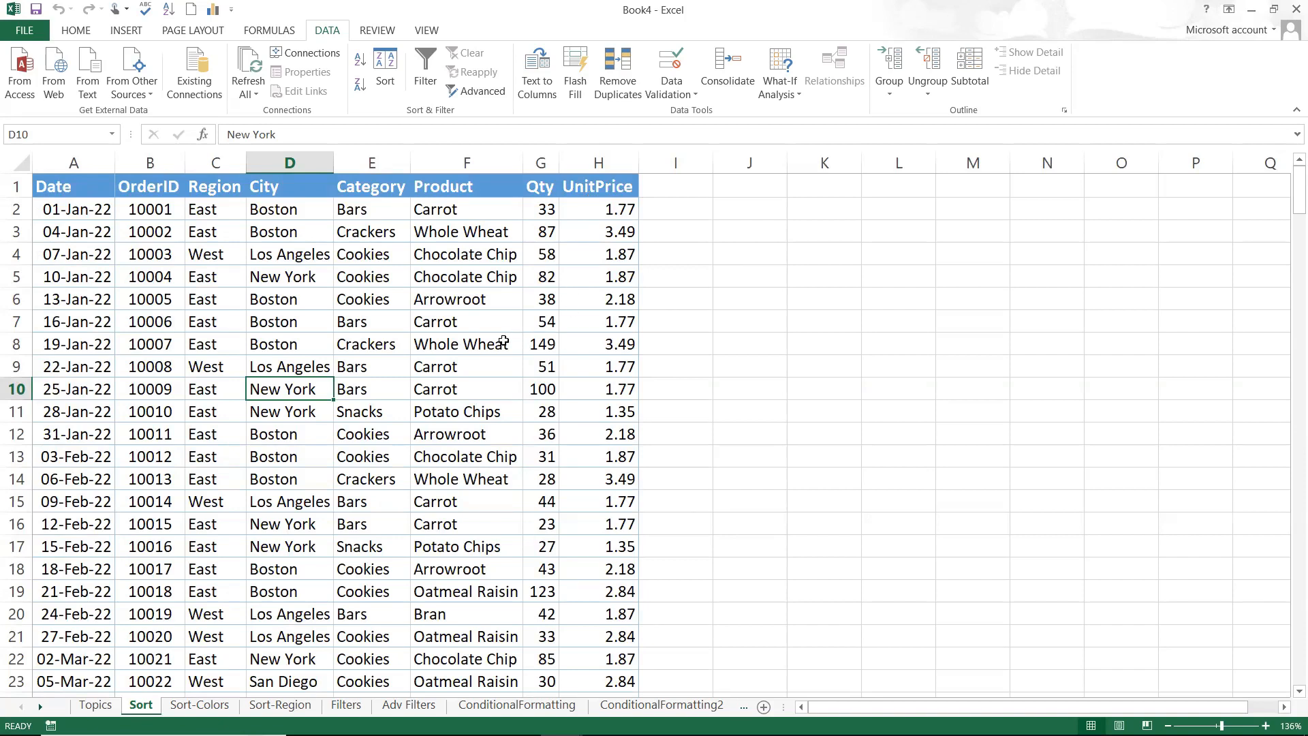
- Sort the order table by UnitPrice from smallest to largest, and re-sort it from largest to smallest
click(619, 185)
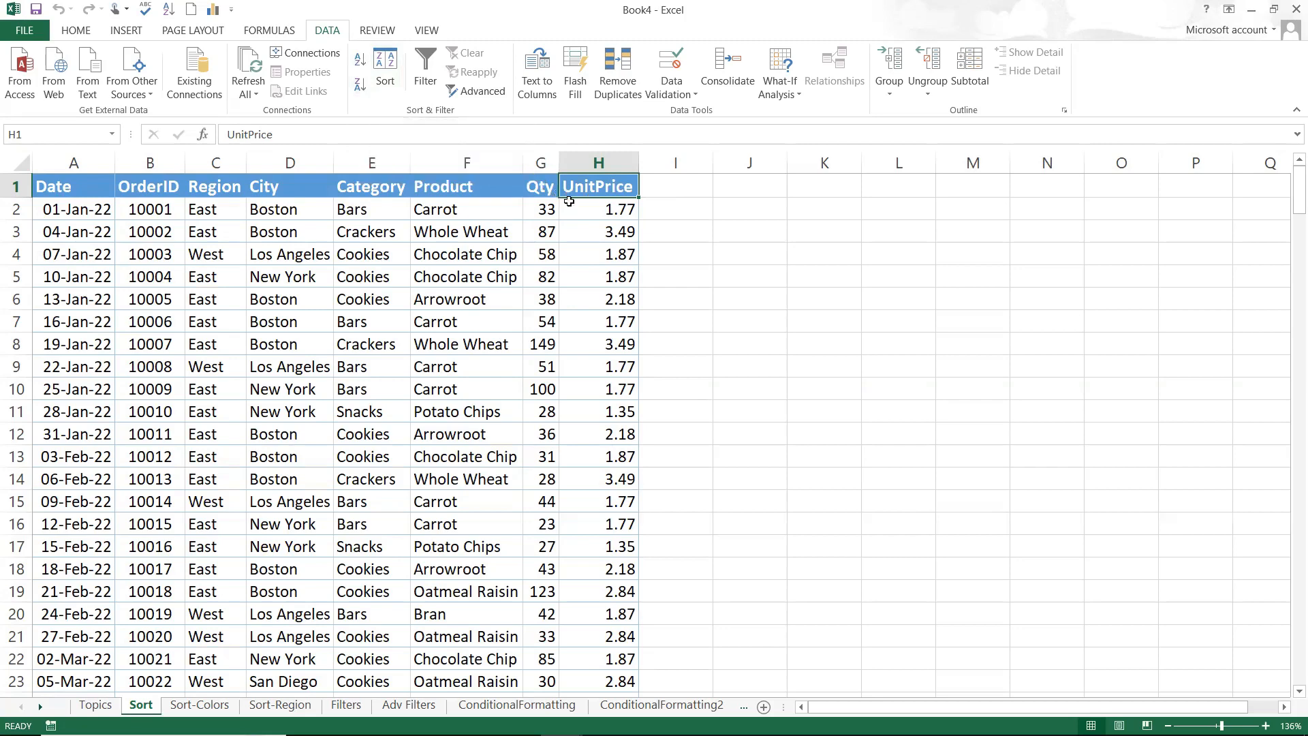
click(361, 60)
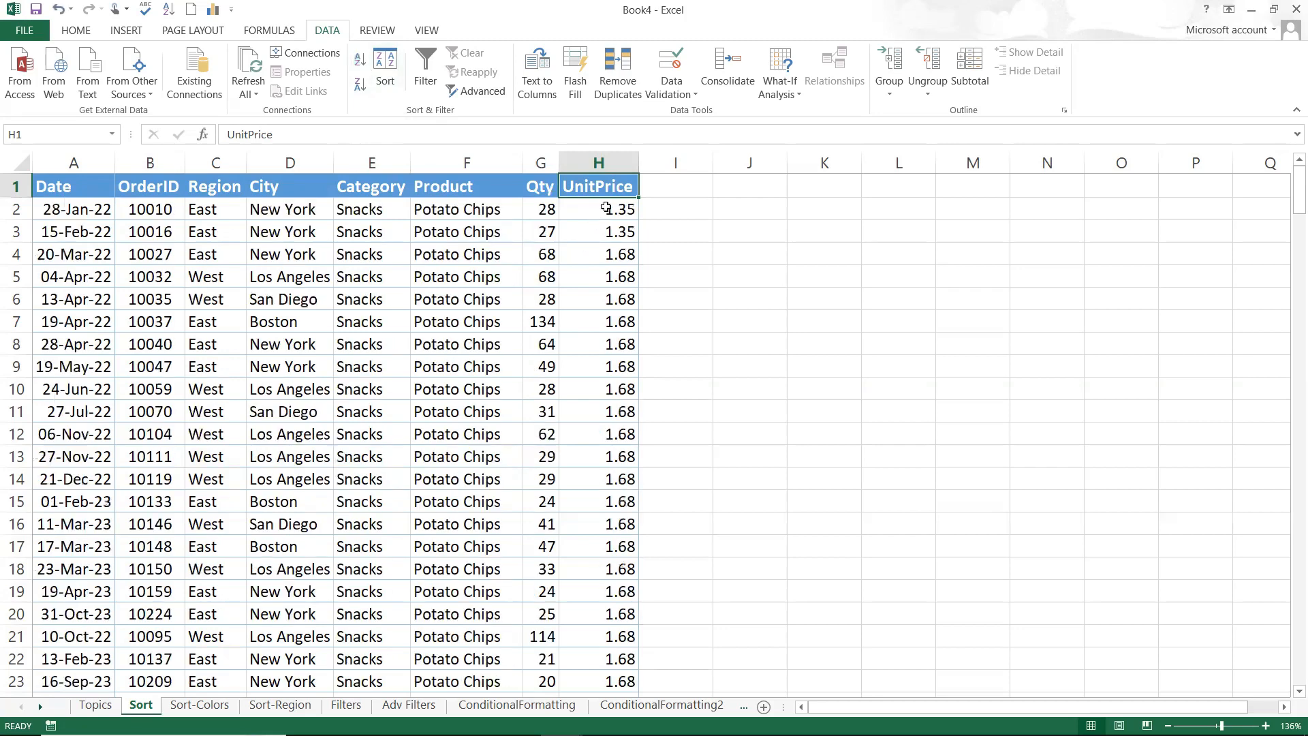
drag(603, 208, 602, 445)
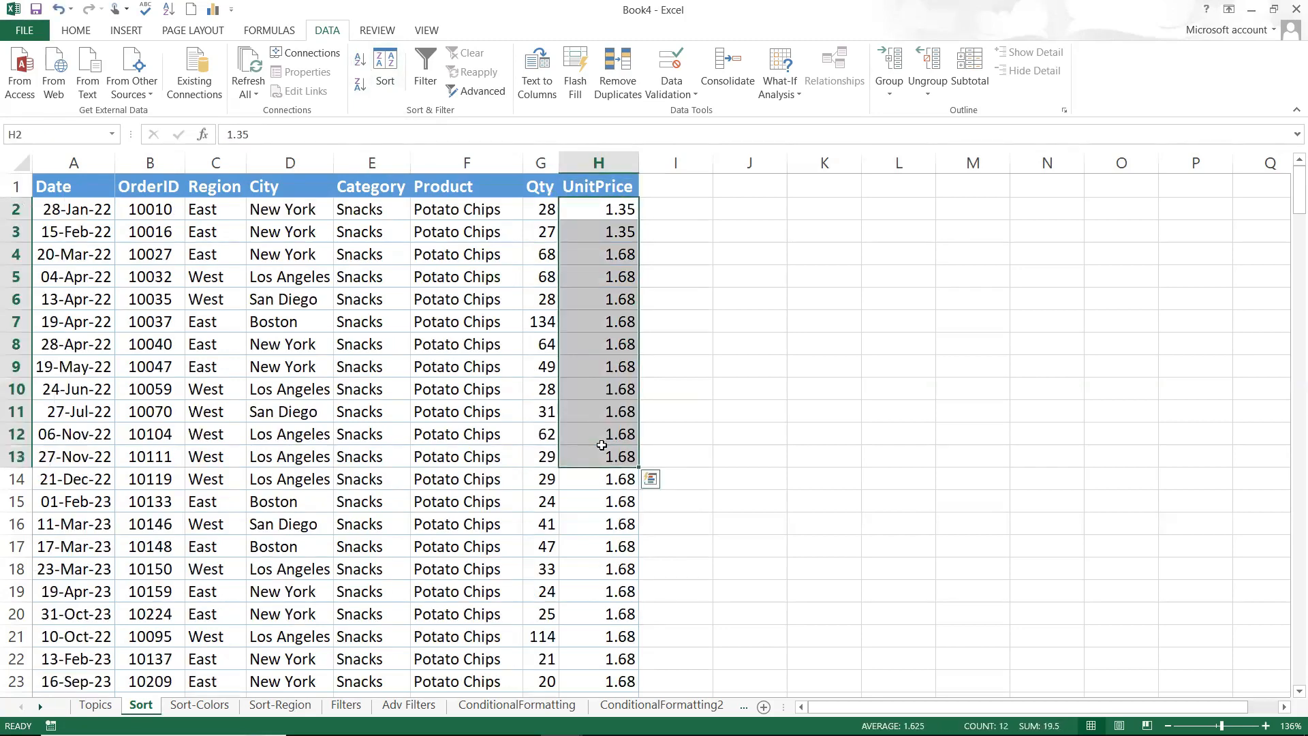
click(602, 445)
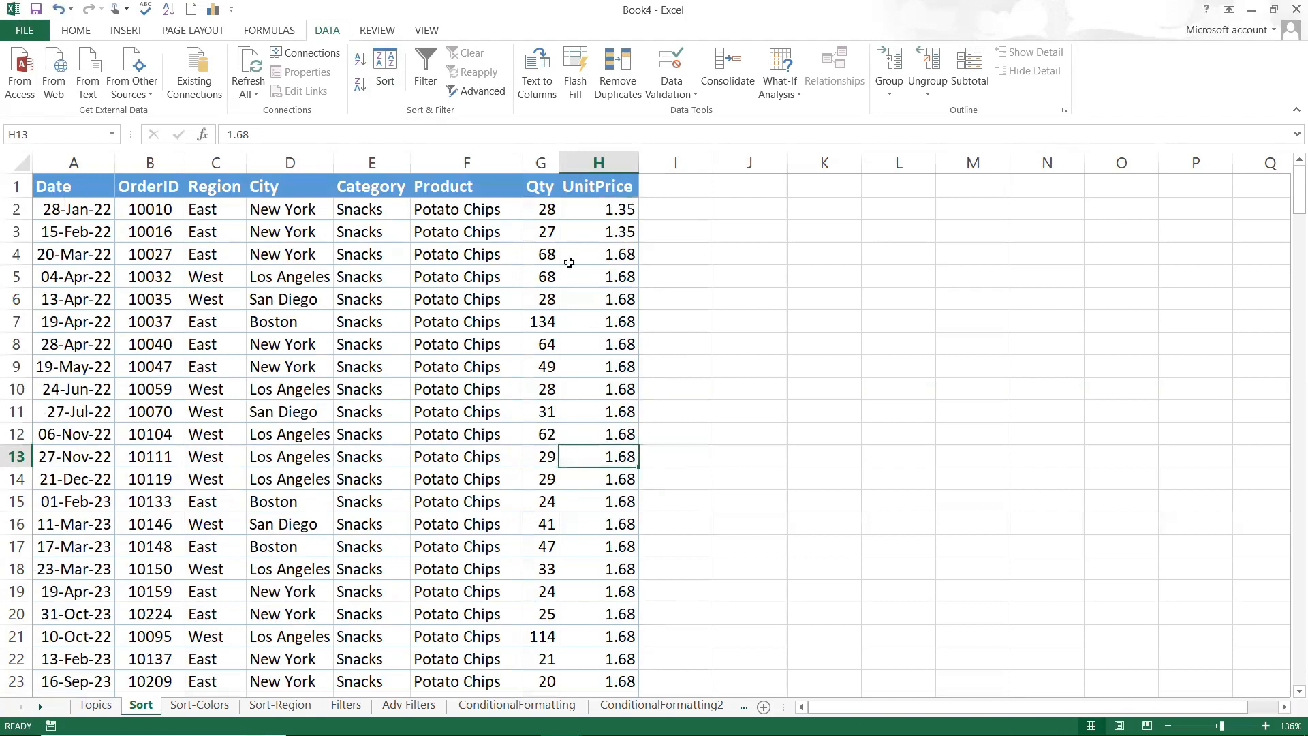
click(583, 190)
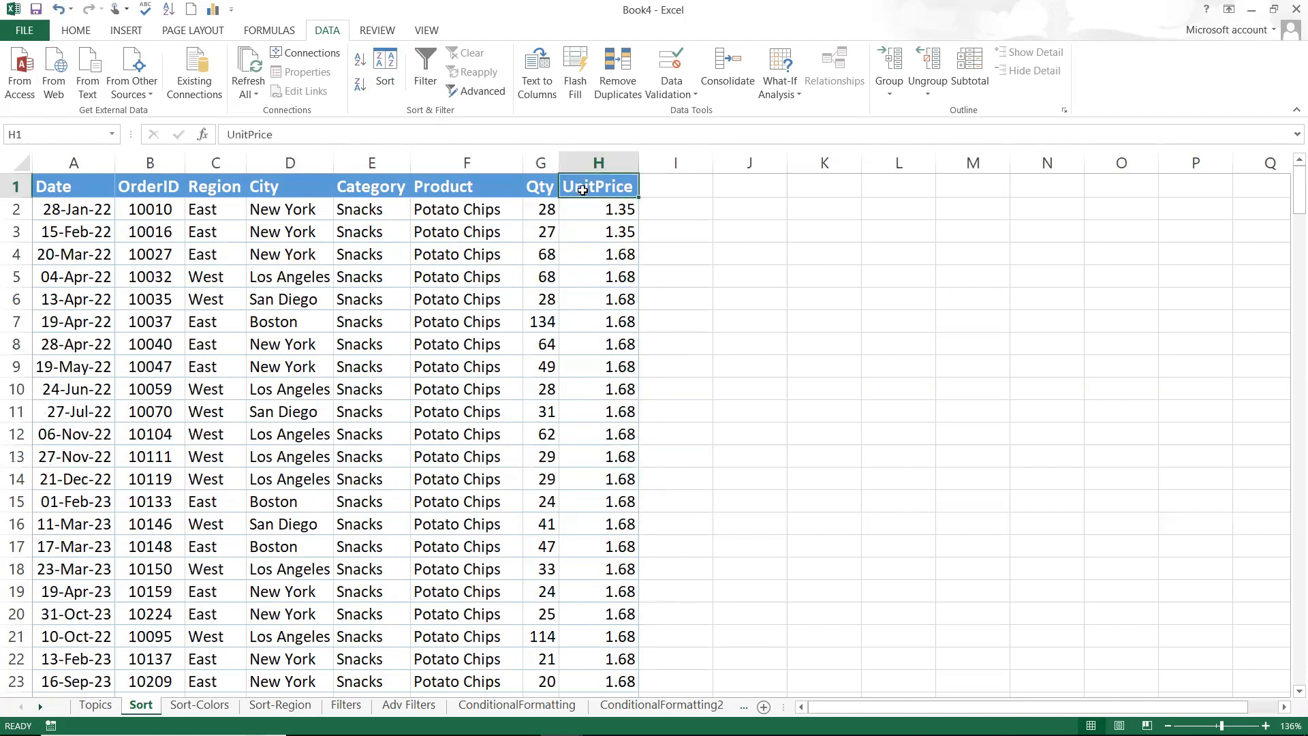
click(361, 84)
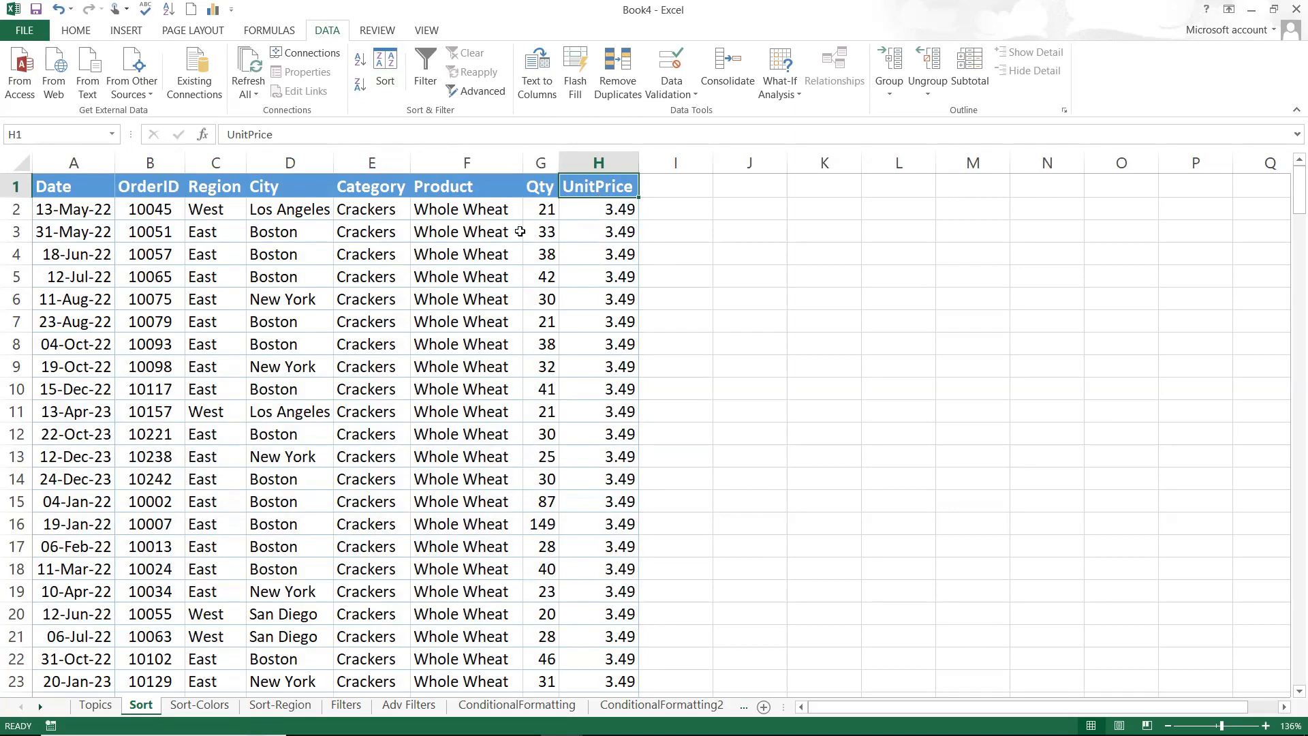
- Sort the order table by OrderID from smallest to largest
click(140, 183)
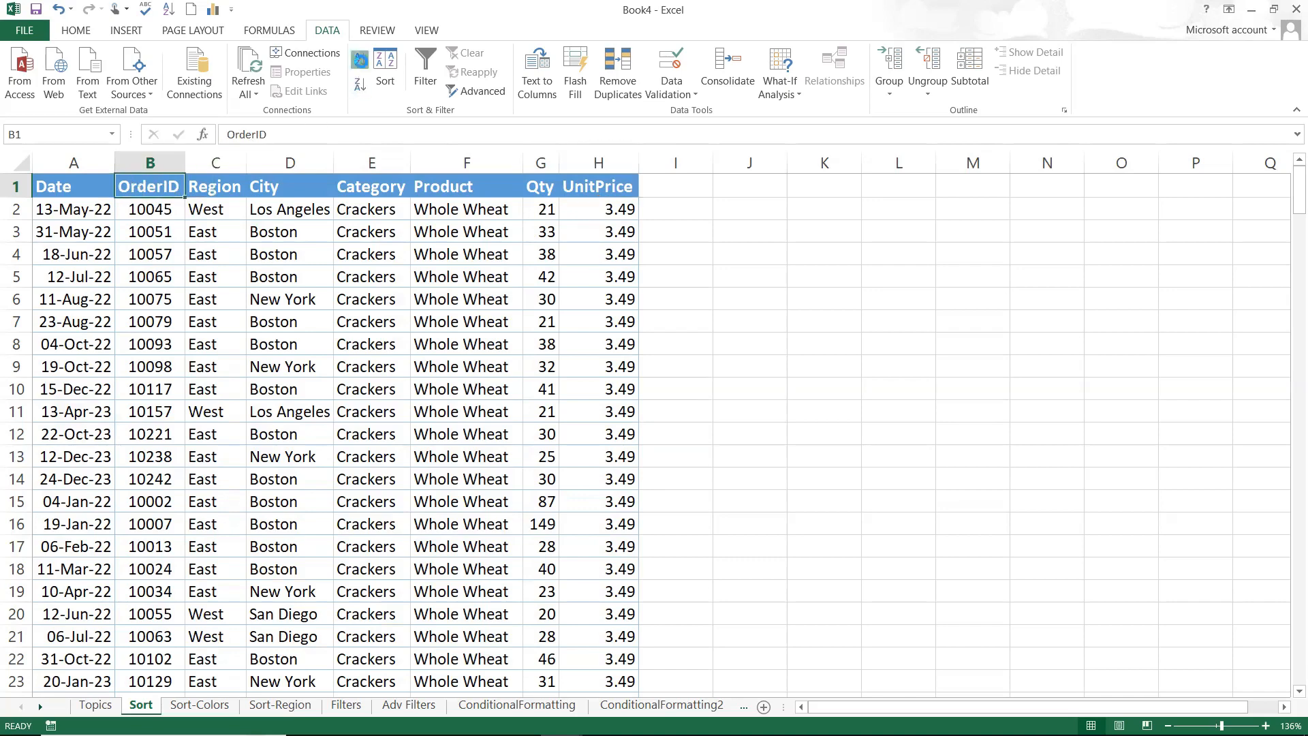
click(360, 64)
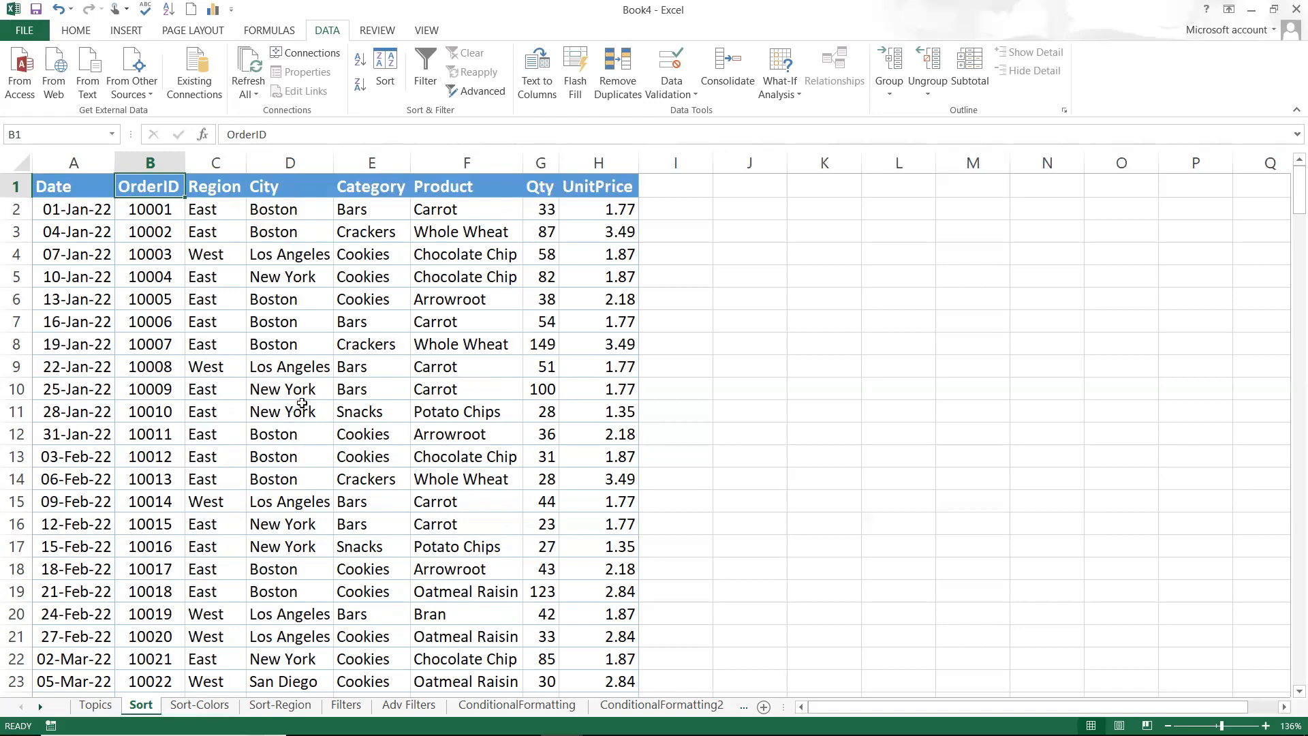
- Set up a custom sort of the table with Region as the first level, on values, A to Z
click(265, 328)
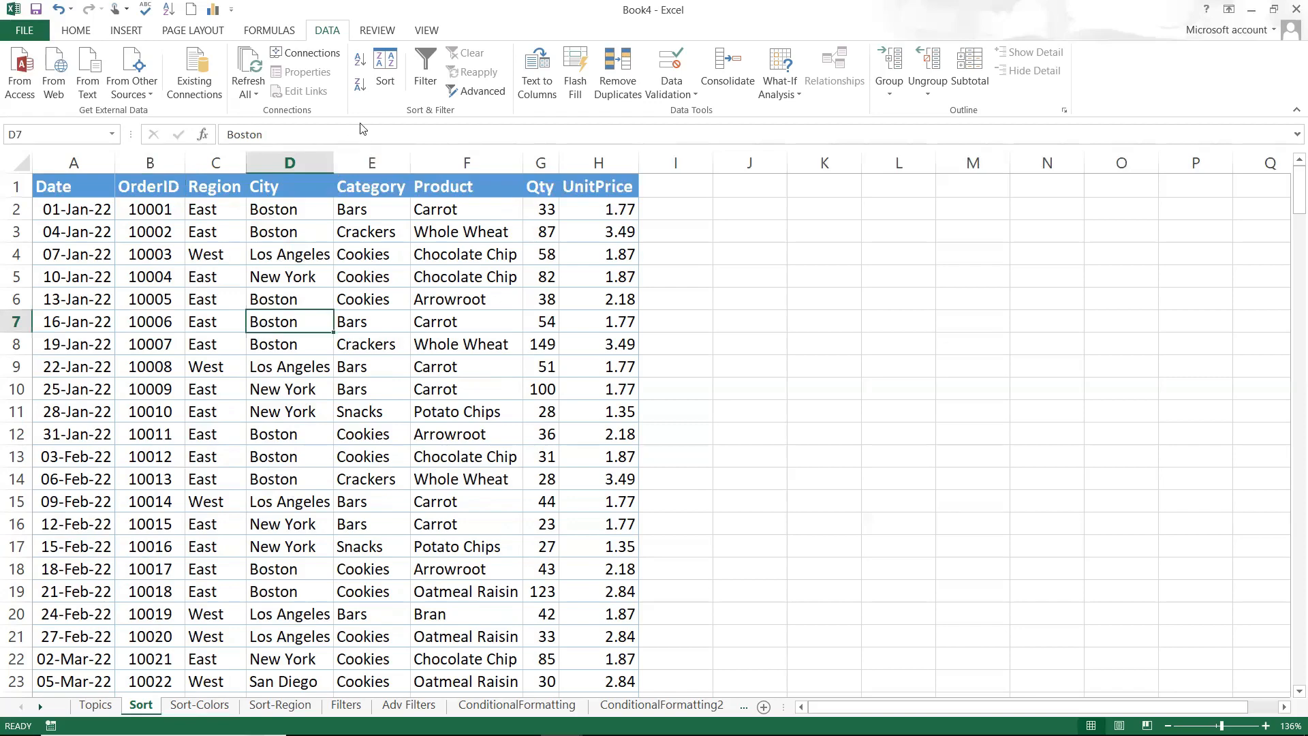
click(394, 80)
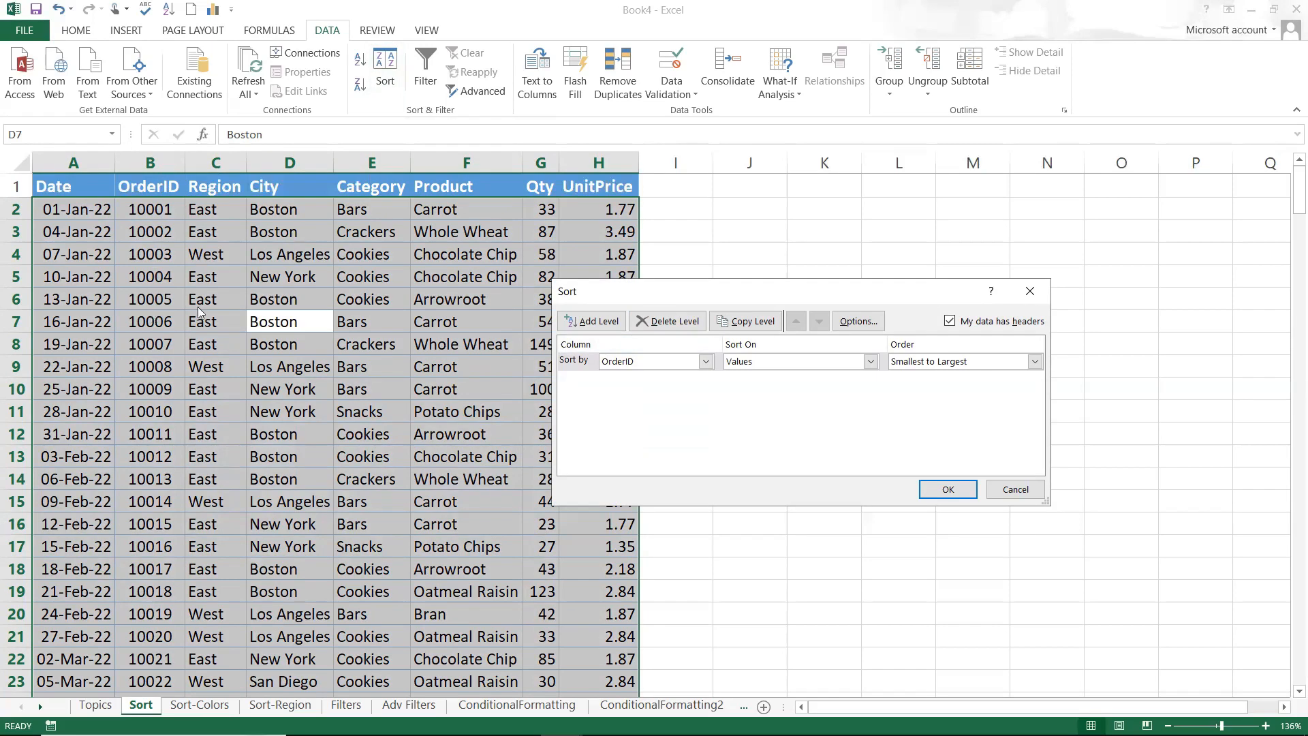
click(623, 362)
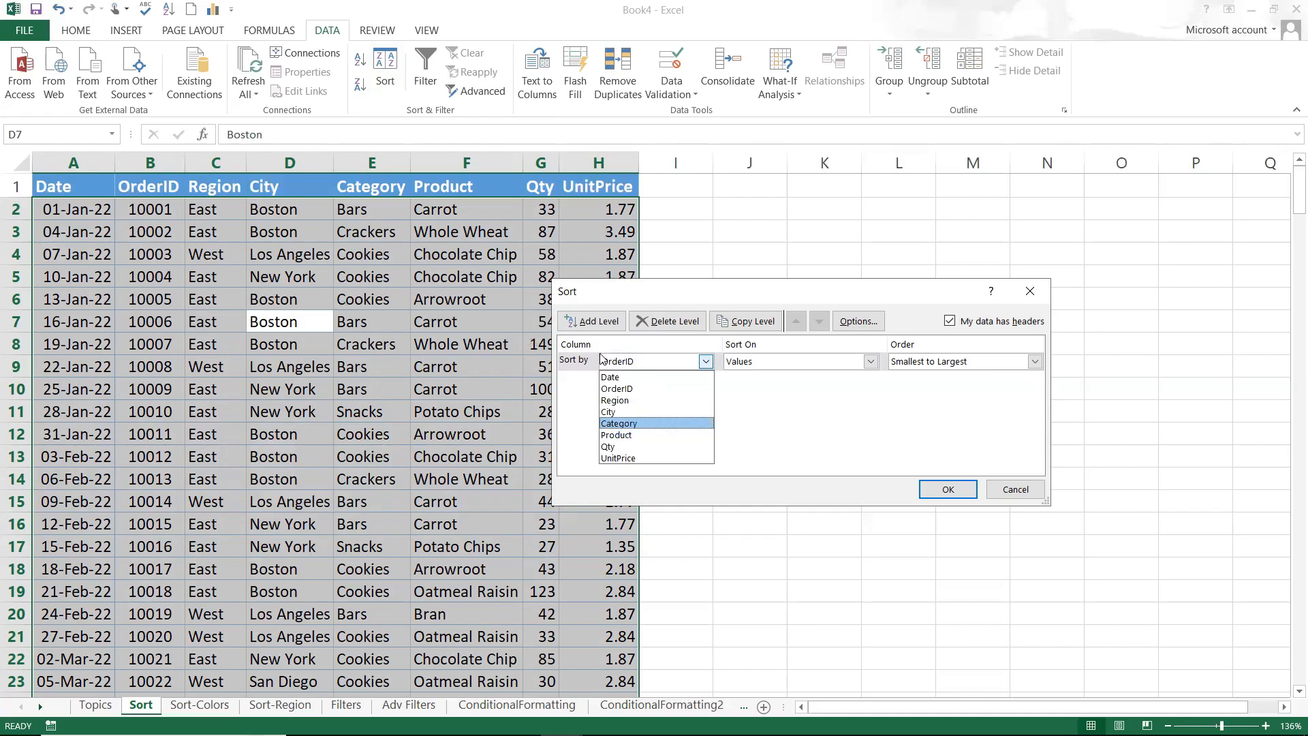
click(644, 400)
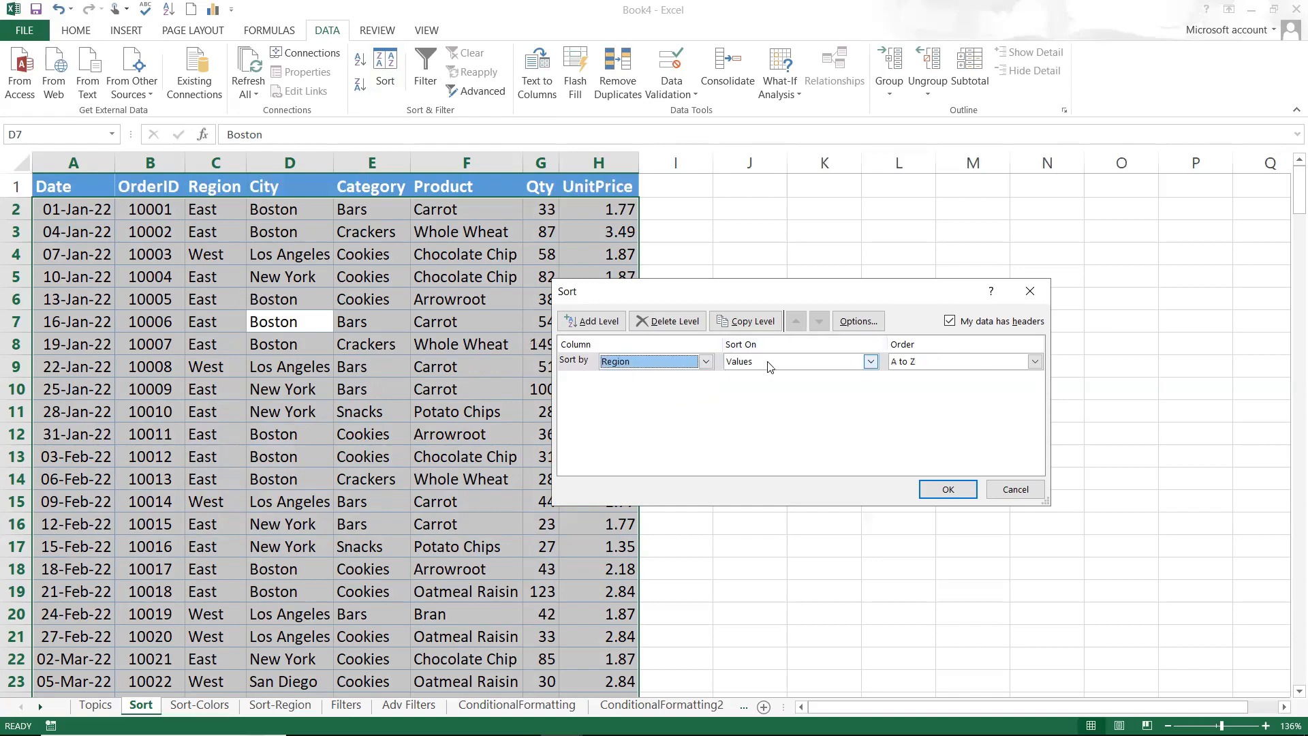
click(938, 361)
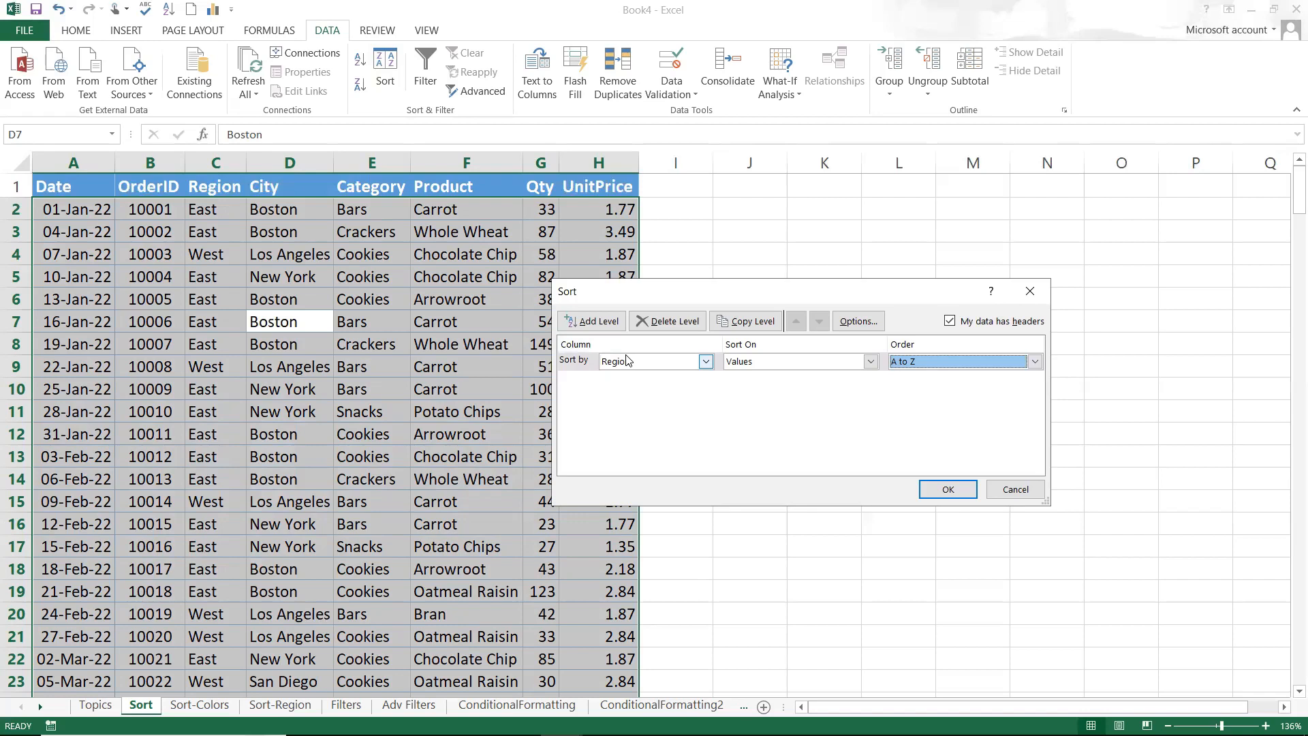
- Add City as the second sort level, on values, A to Z, and apply the sort
click(593, 321)
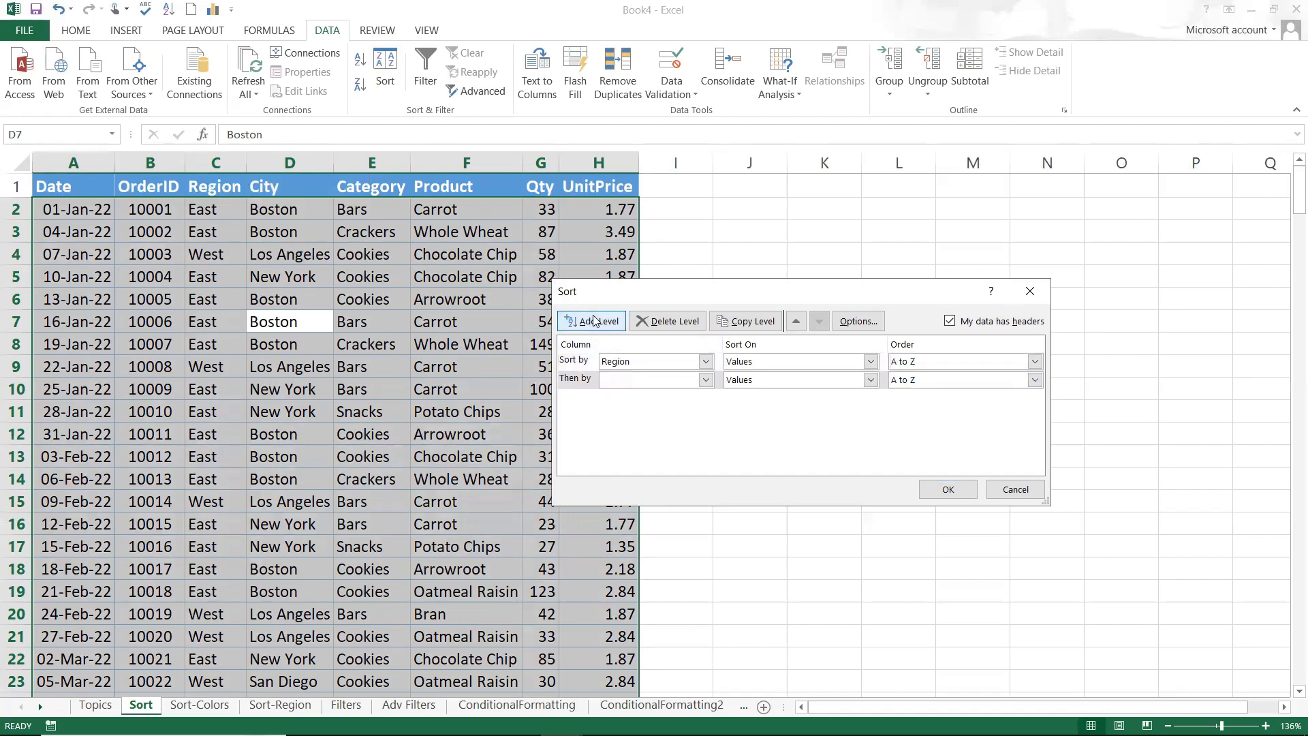
click(625, 379)
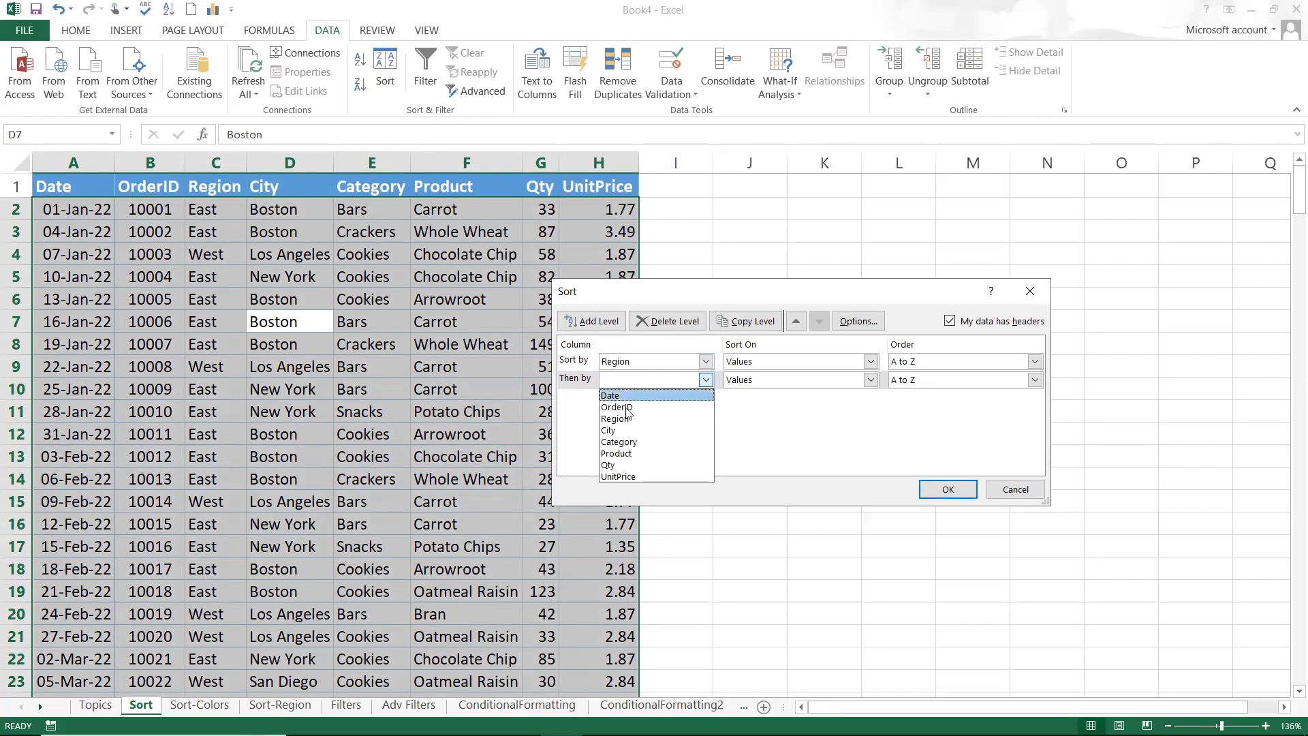
click(628, 430)
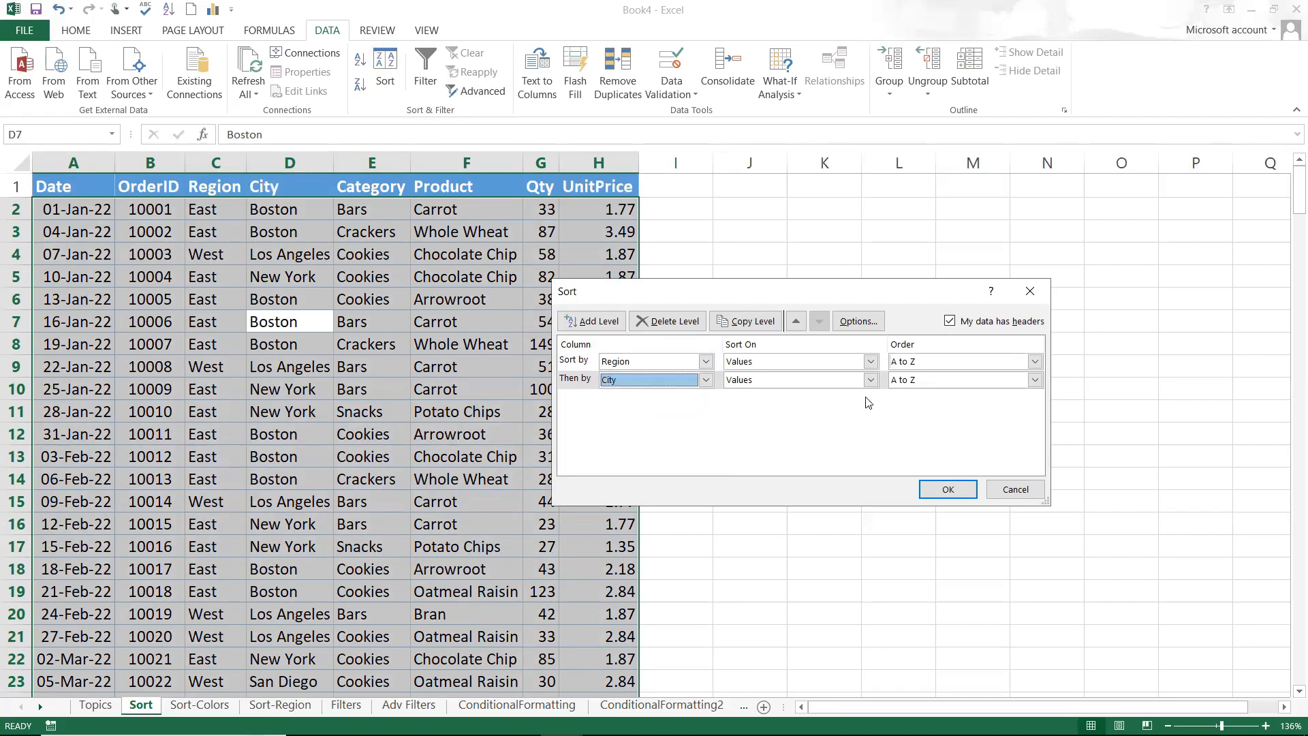
click(906, 382)
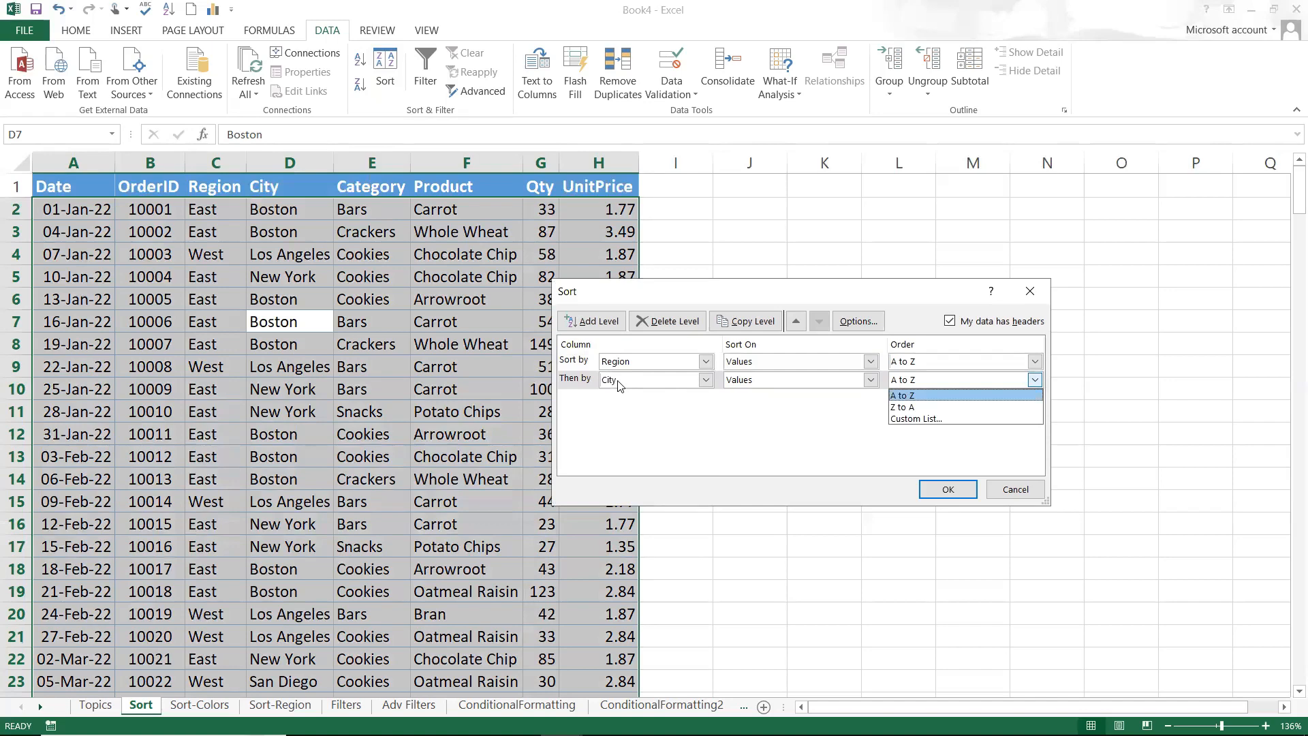
click(653, 417)
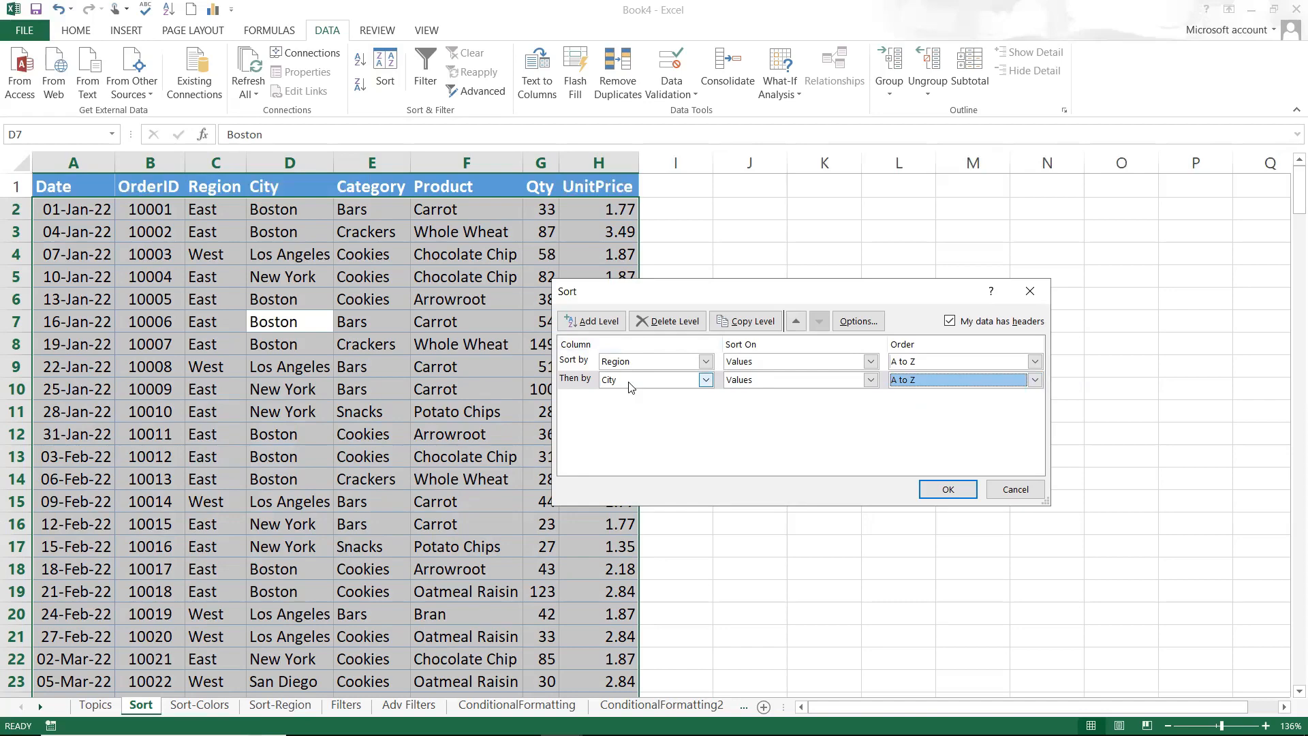
click(945, 499)
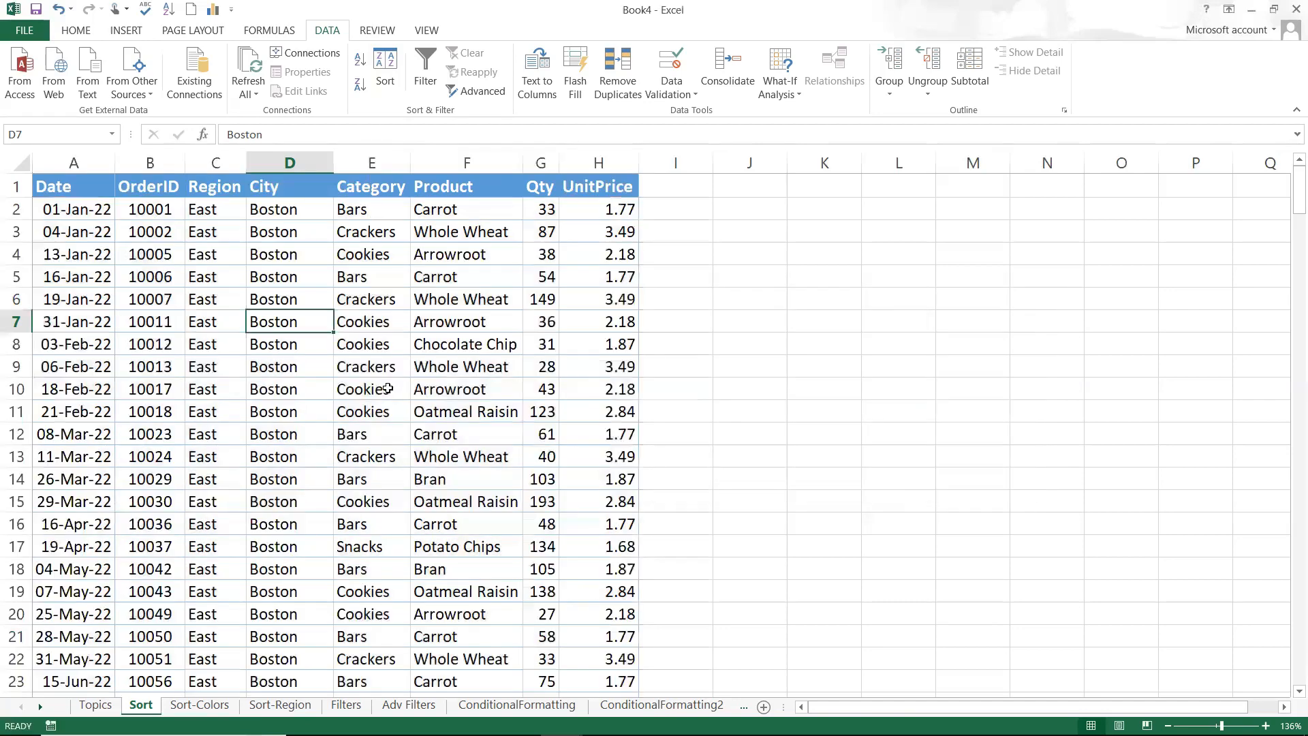
- Examine the order of the Region and City columns down the sorted table and return to its start
click(385, 389)
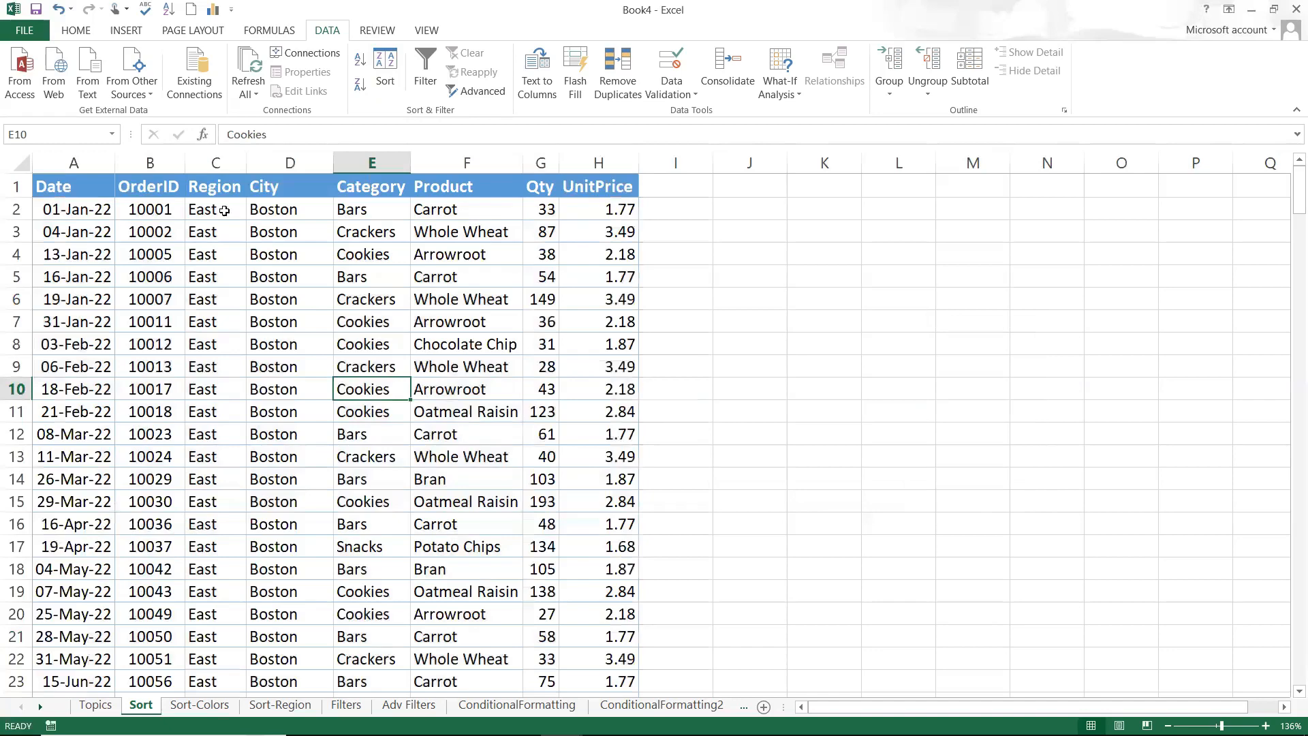
drag(224, 211, 227, 479)
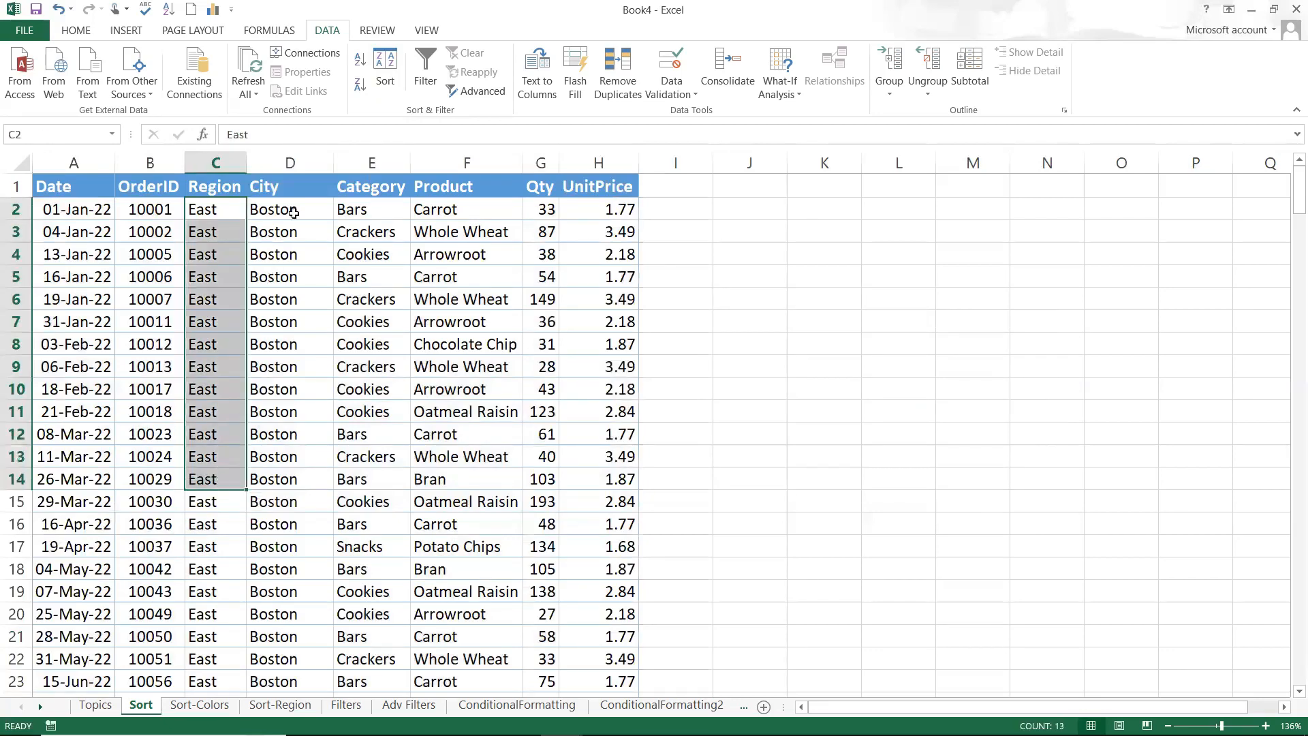
drag(294, 212, 281, 616)
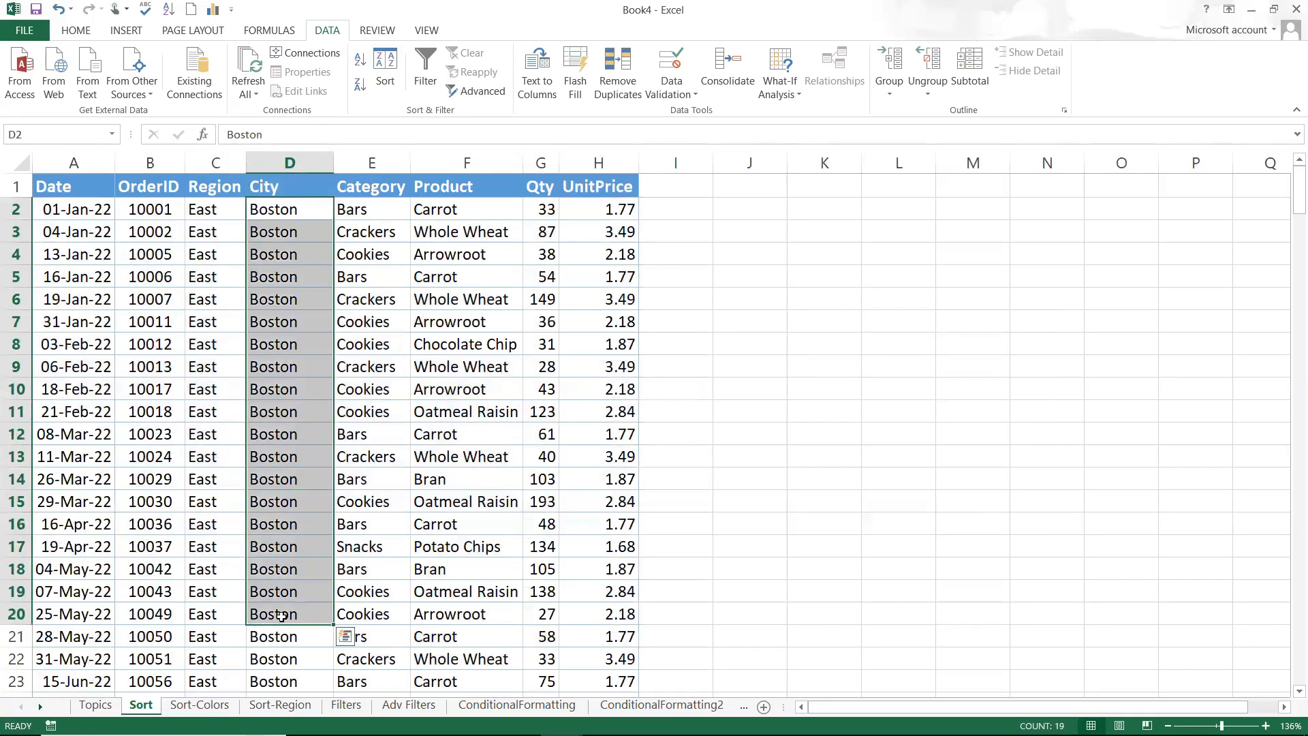
key(Down)
key(Down)
key(Down)
key(Down)
key(Down)
key(Down)
key(Down)
key(Down)
key(Down)
key(Down)
key(Down)
key(Down)
key(Down)
key(Down)
key(Down)
key(Down)
key(Down)
key(Down)
key(Down)
key(Down)
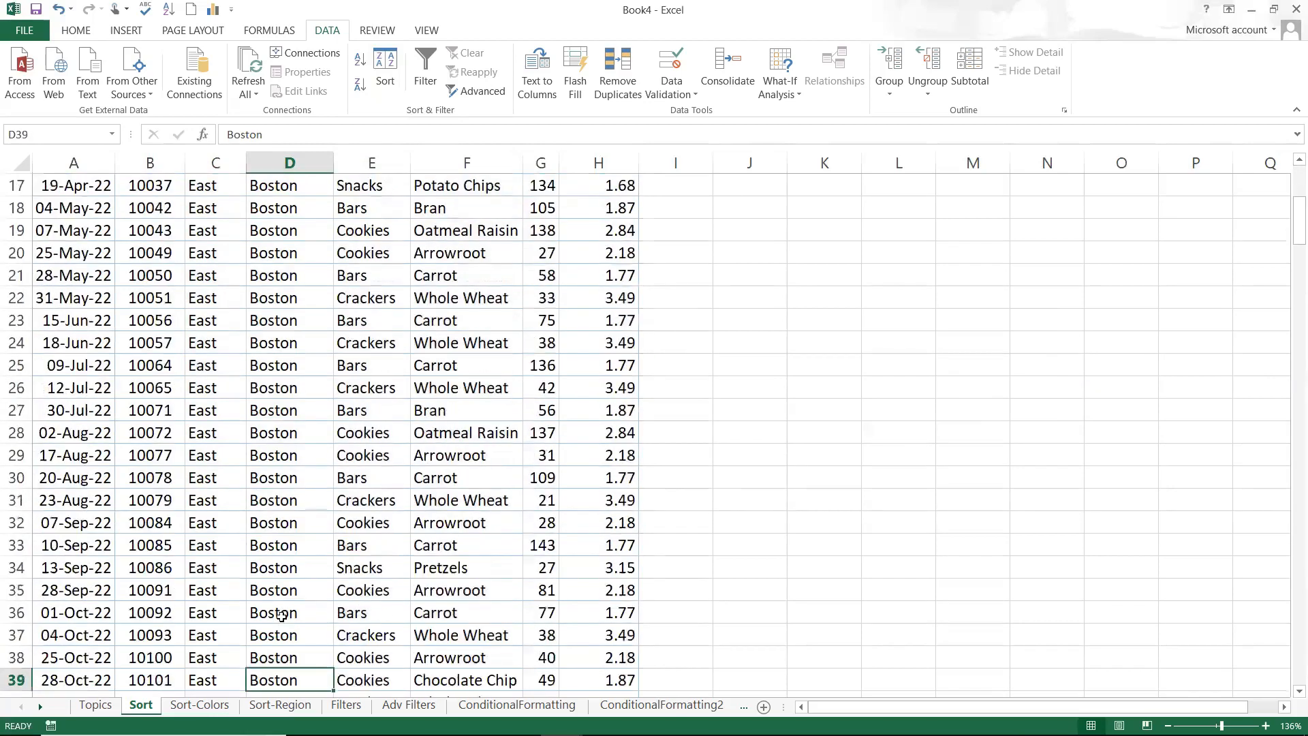
key(Down)
key(Down)
key(Down)
key(Down)
key(Down)
key(Down)
key(Down)
key(Down)
key(Down)
key(Down)
key(Down)
key(Down)
key(Down)
key(Down)
key(Down)
key(Down)
key(Down)
key(Down)
key(Down)
key(Down)
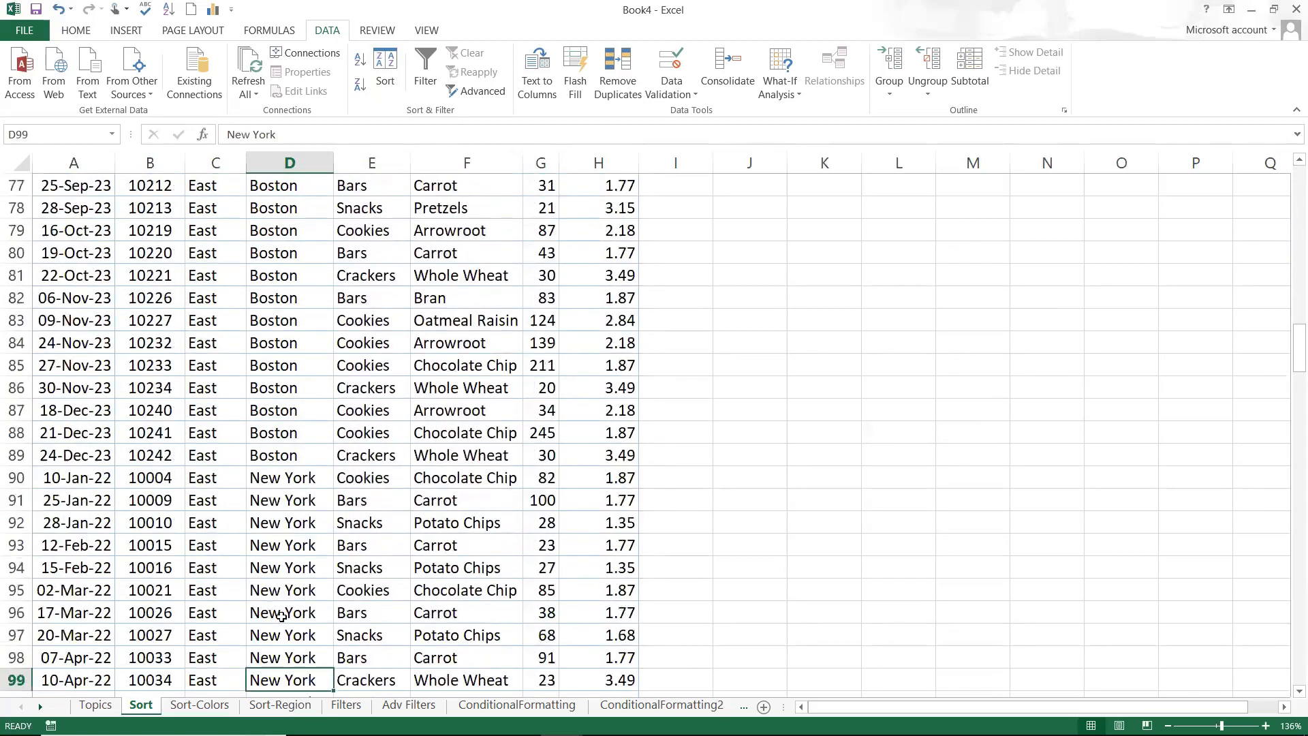
key(Down)
key(Down)
key(Down)
key(Down)
key(Down)
key(Down)
key(Down)
key(Down)
key(Down)
key(Down)
key(Down)
key(Down)
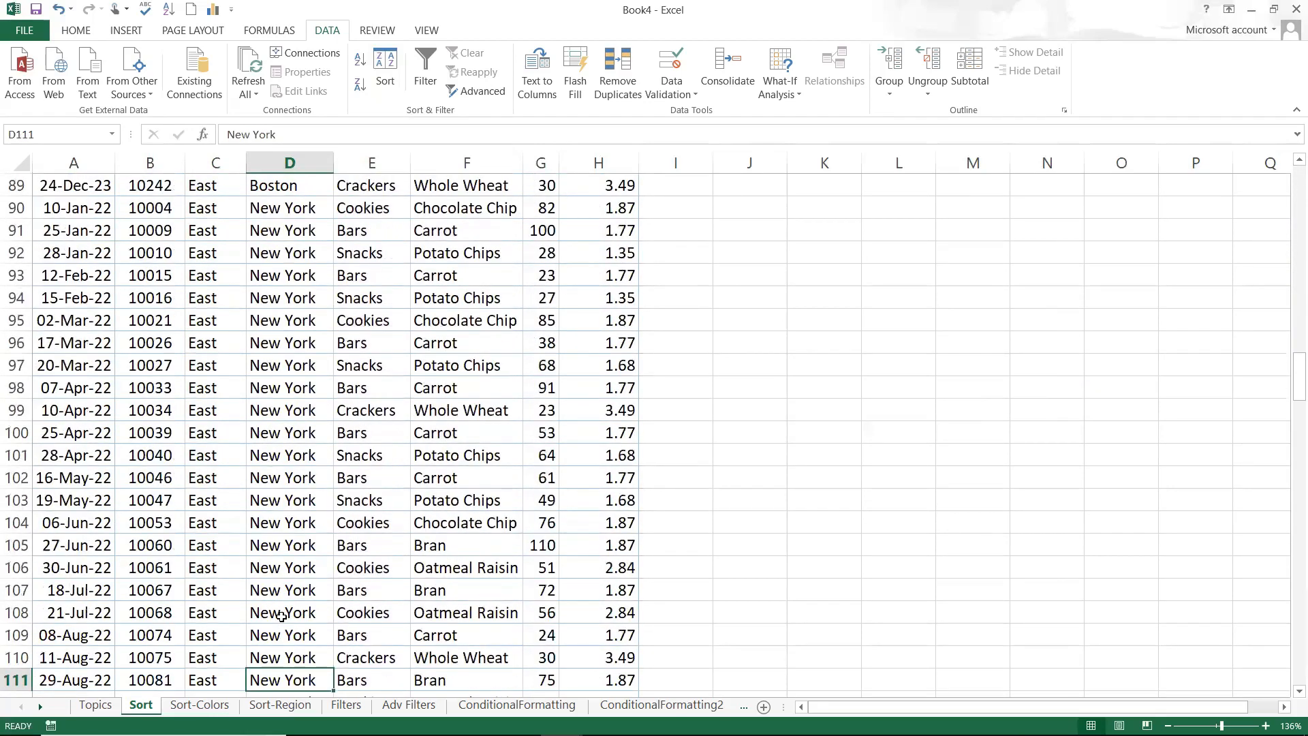
key(ctrl+Home)
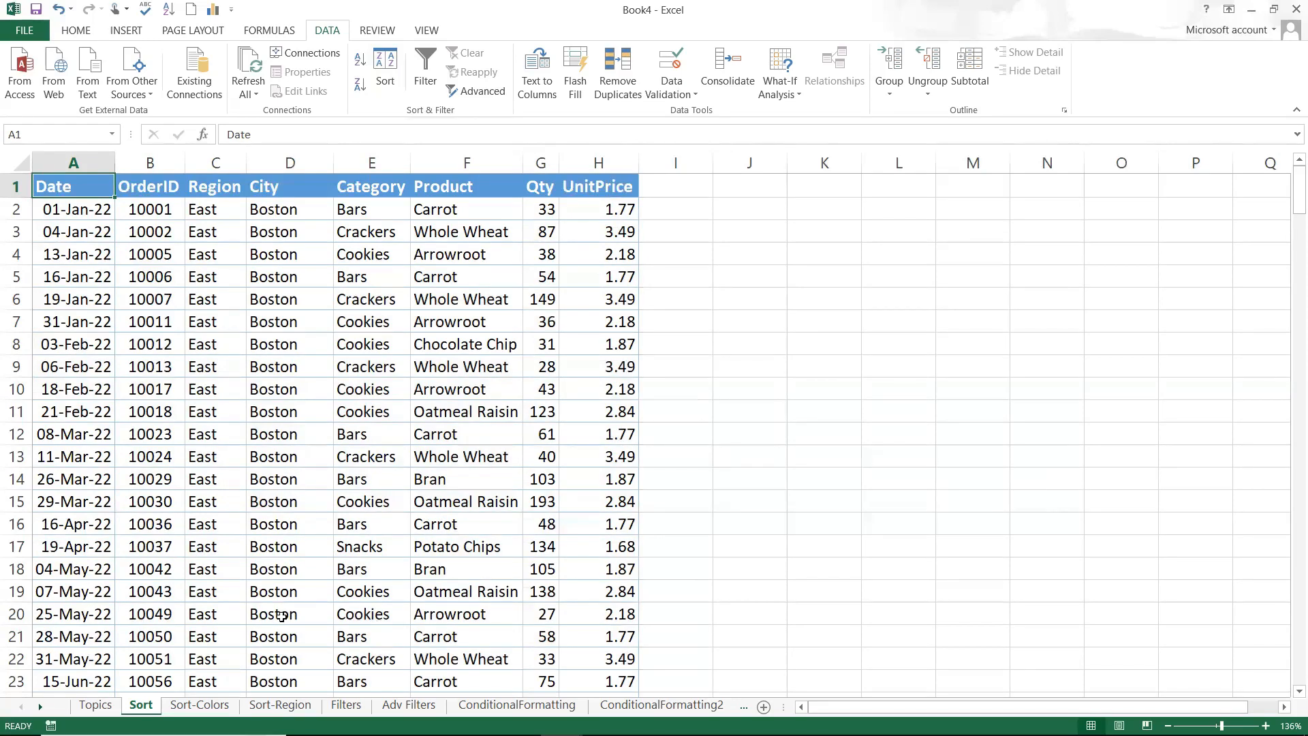
click(222, 501)
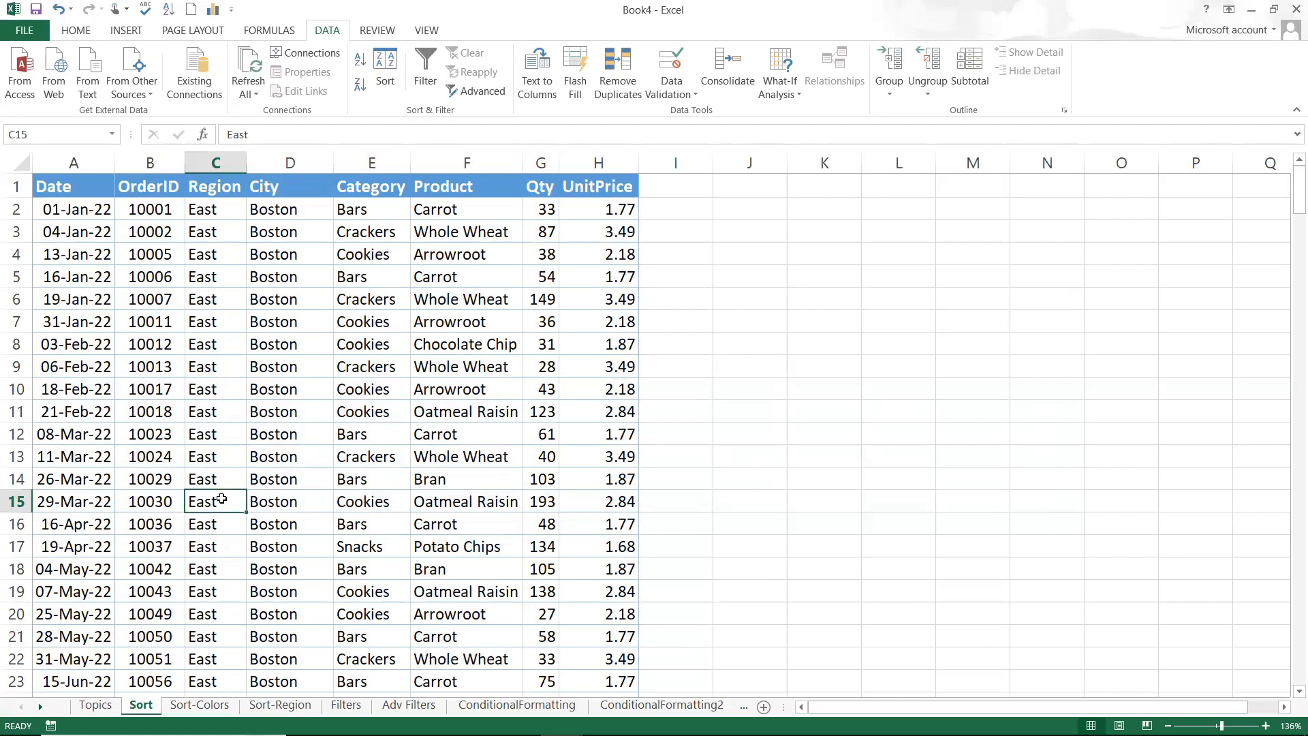
- On the Sort-Colors sheet, set up a custom sort by OrderID on cell color, with blue on top
click(194, 706)
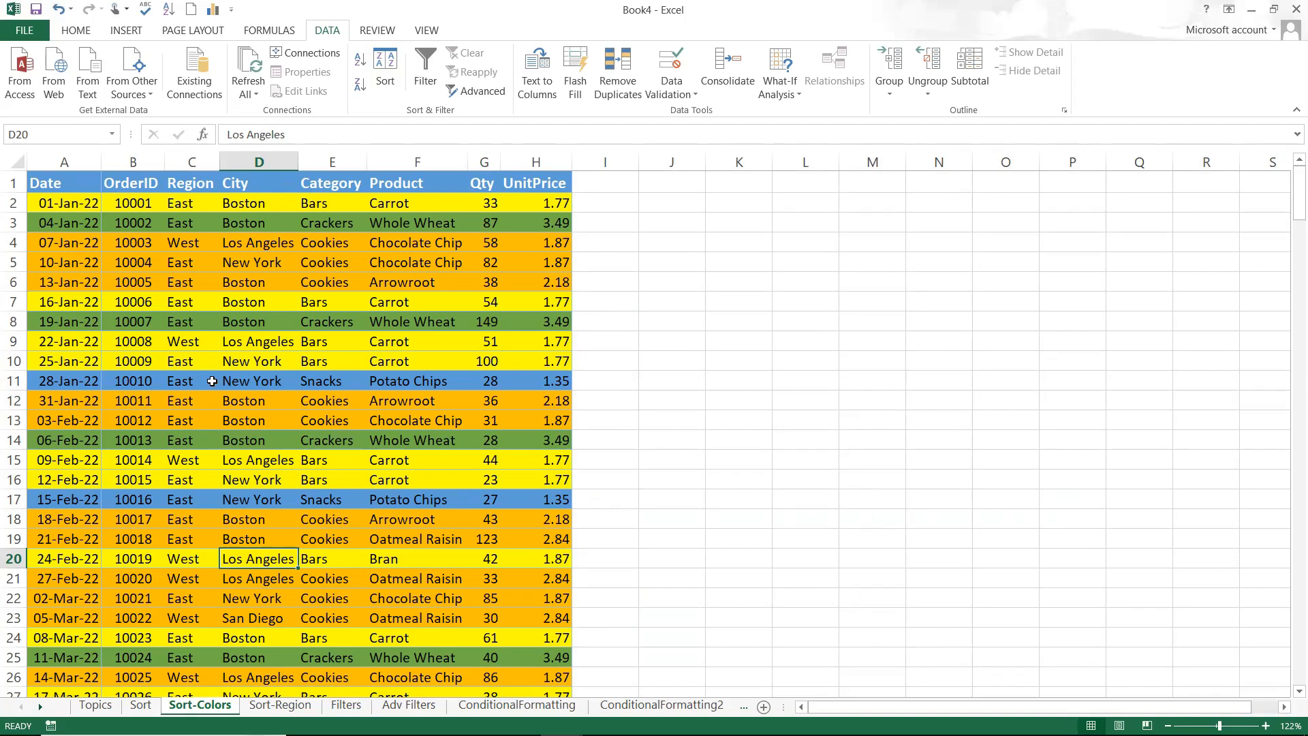
click(300, 284)
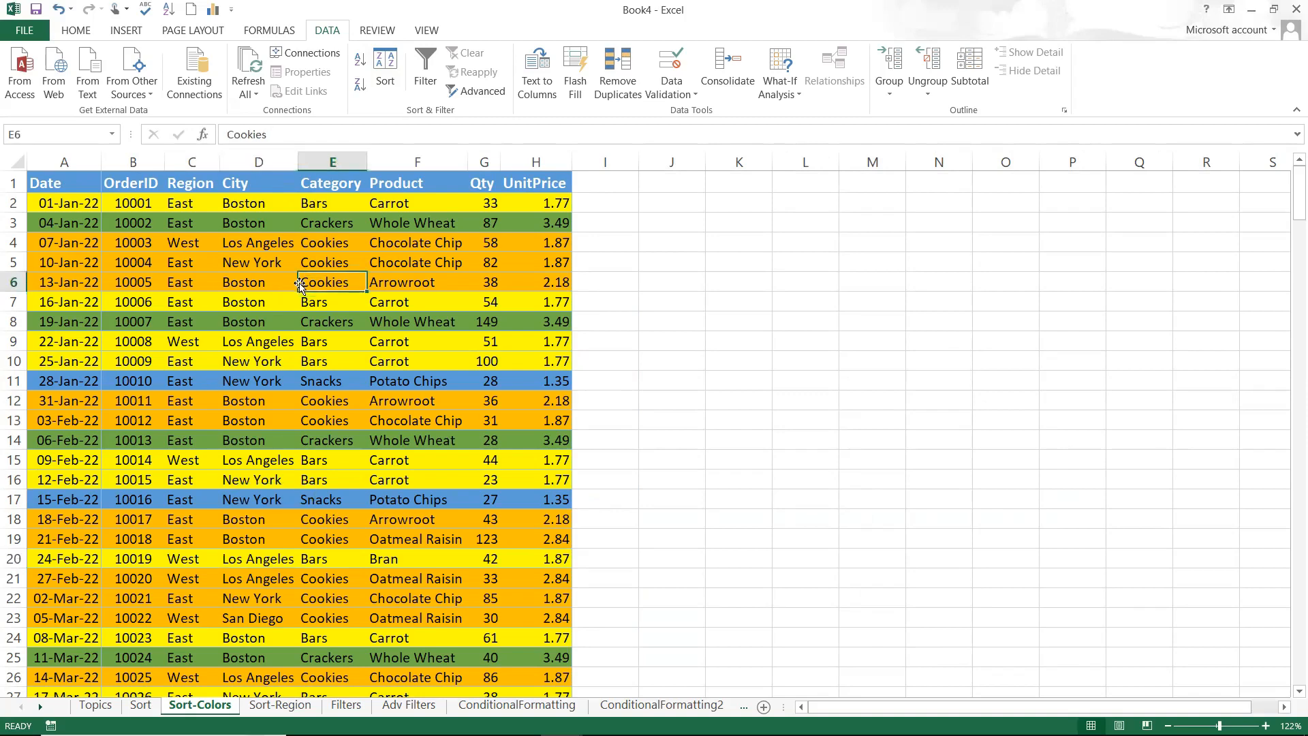
click(382, 96)
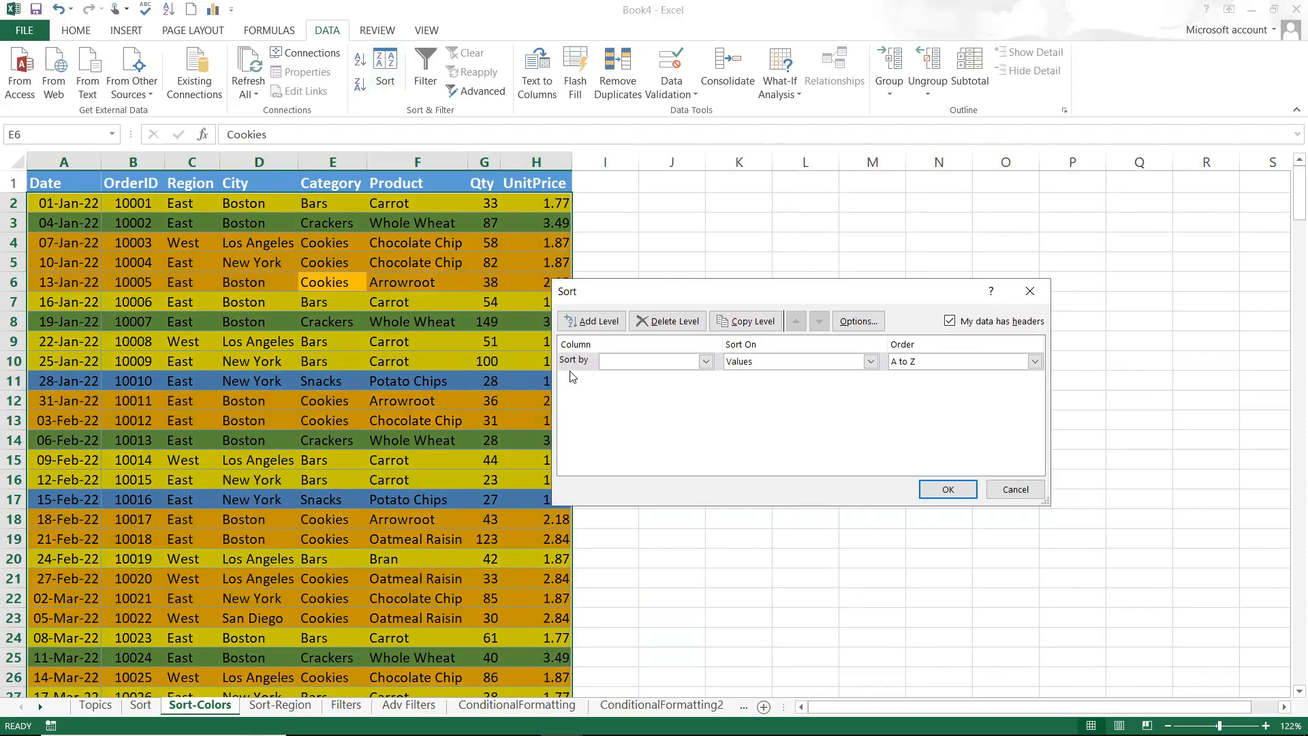
click(619, 362)
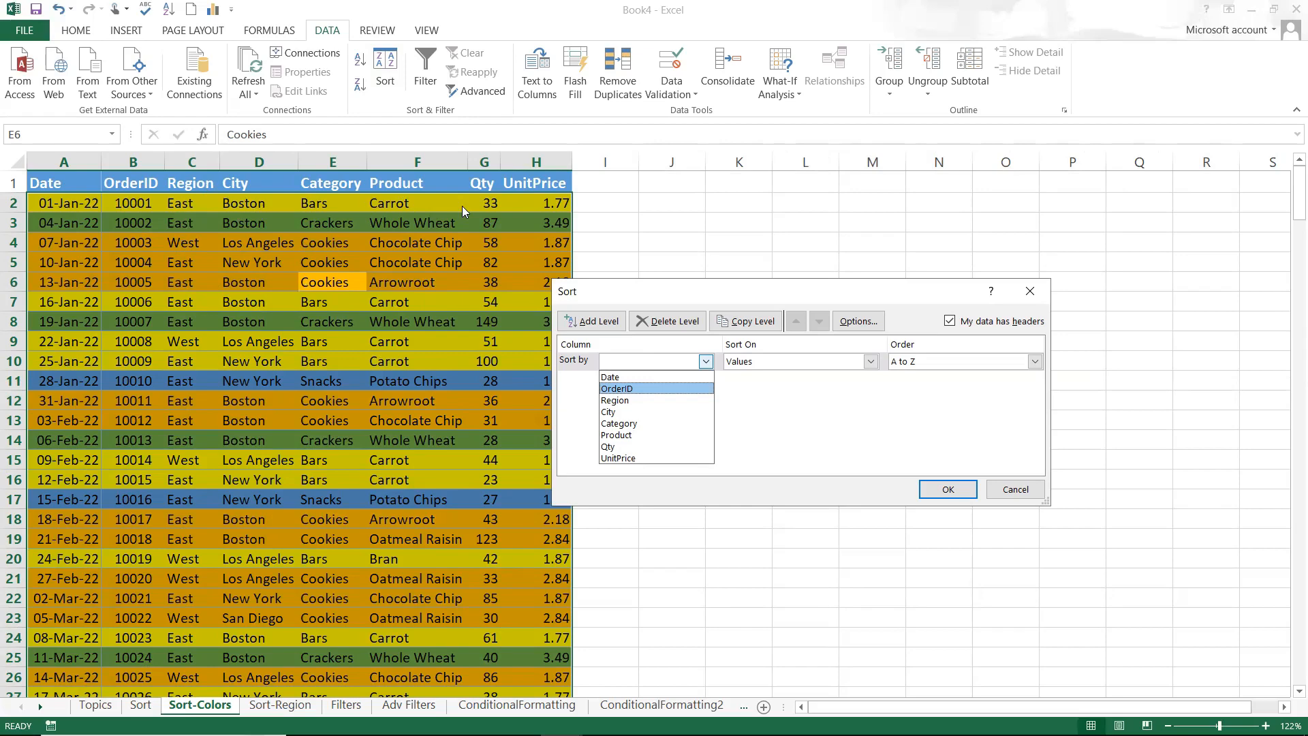
click(654, 386)
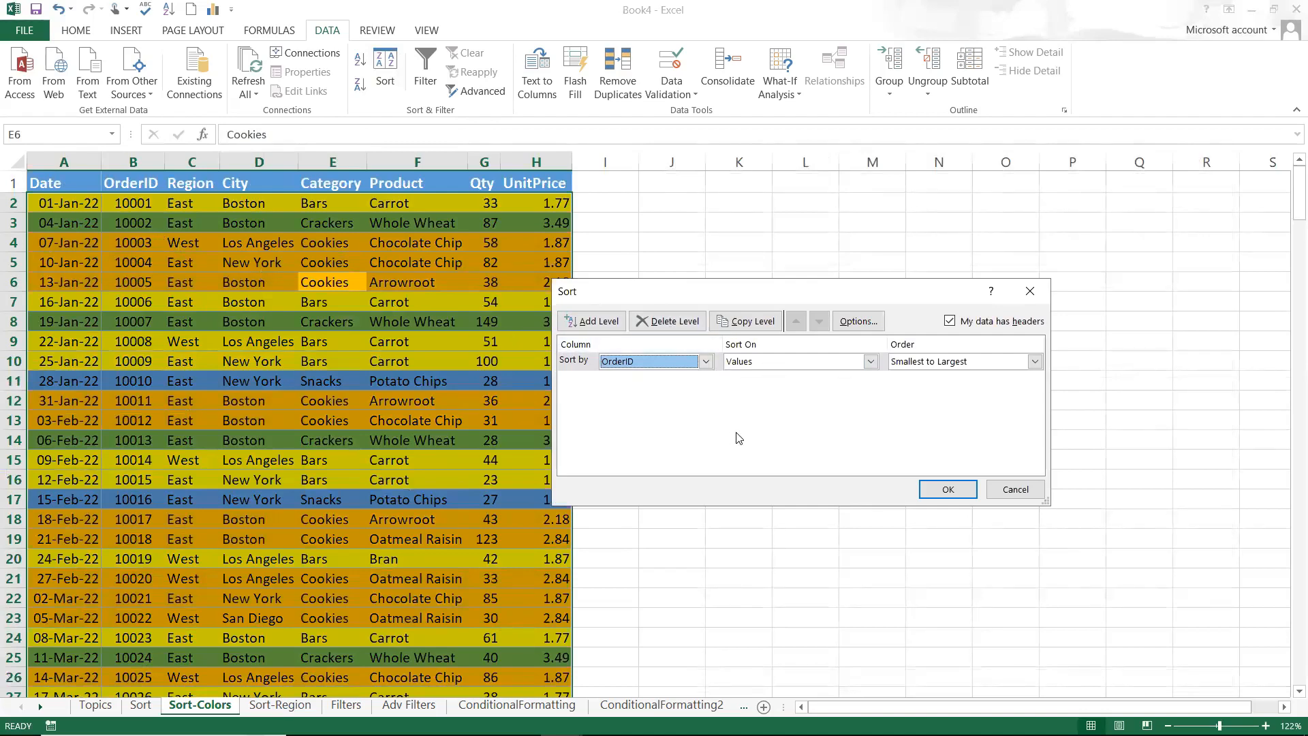
click(801, 363)
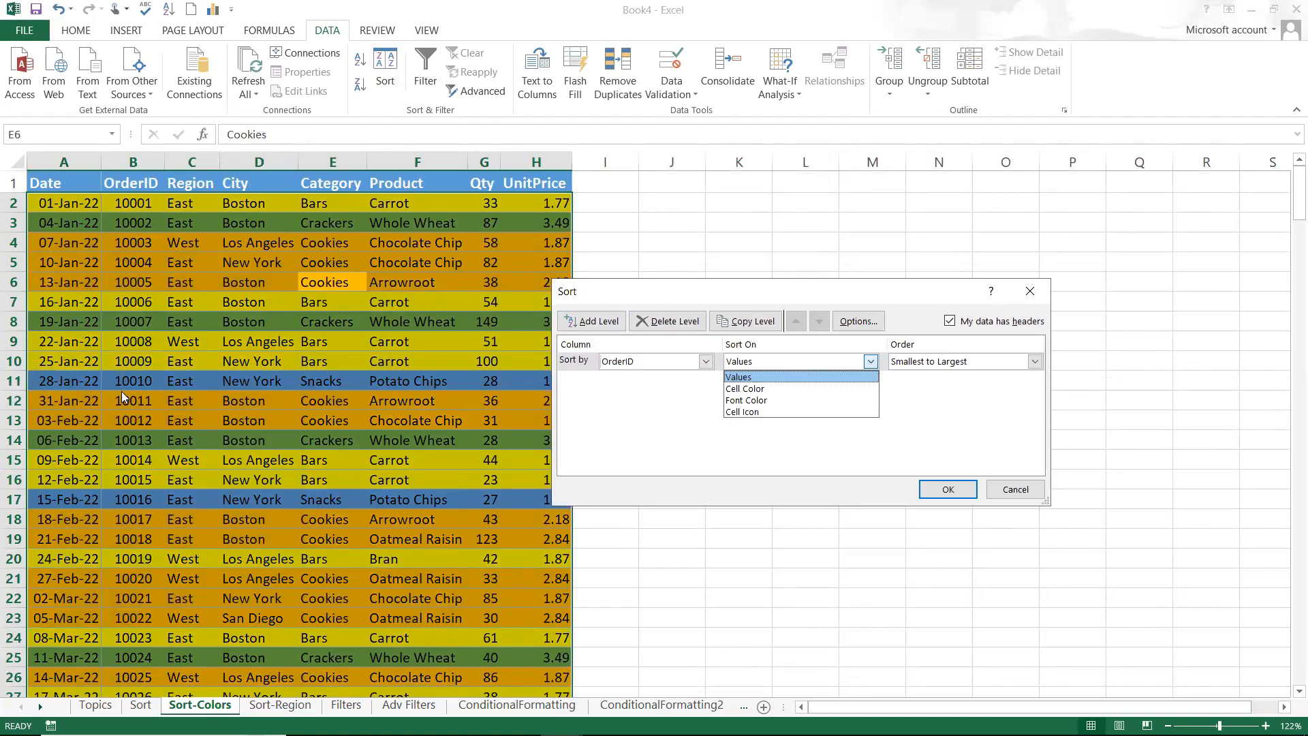
click(761, 388)
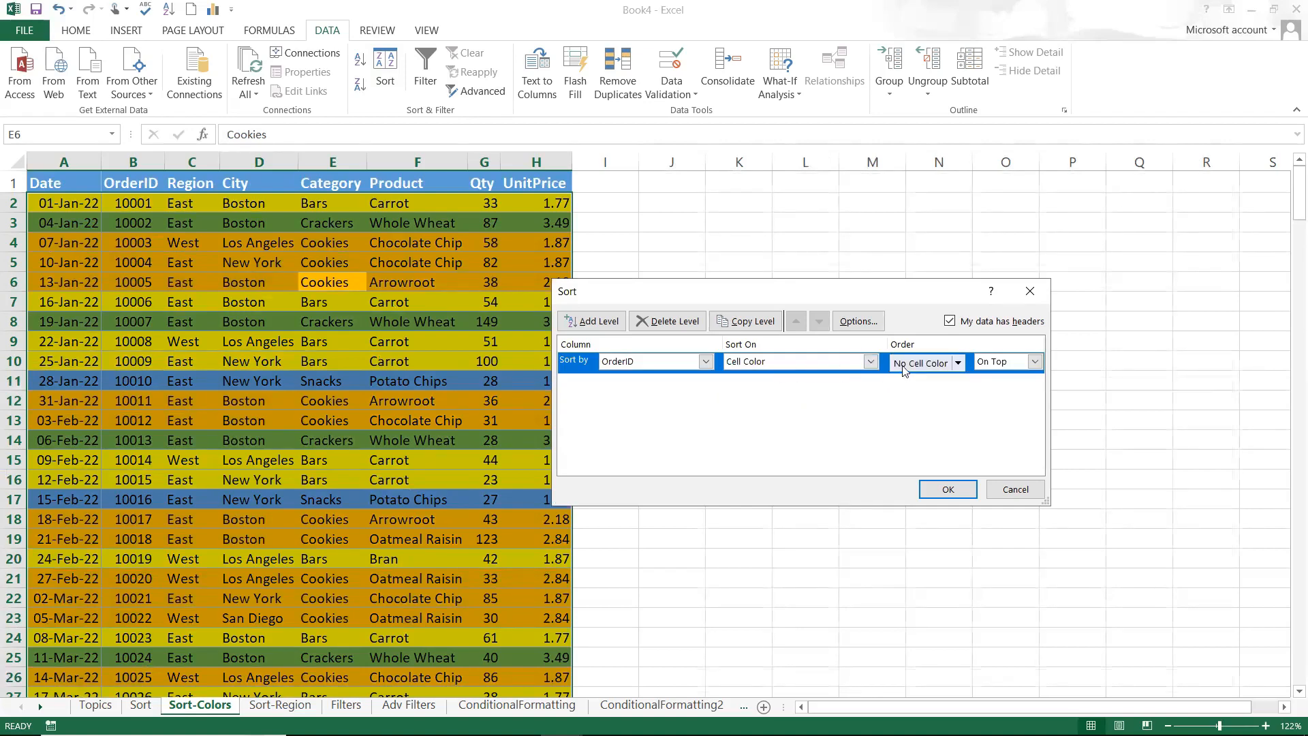
click(959, 363)
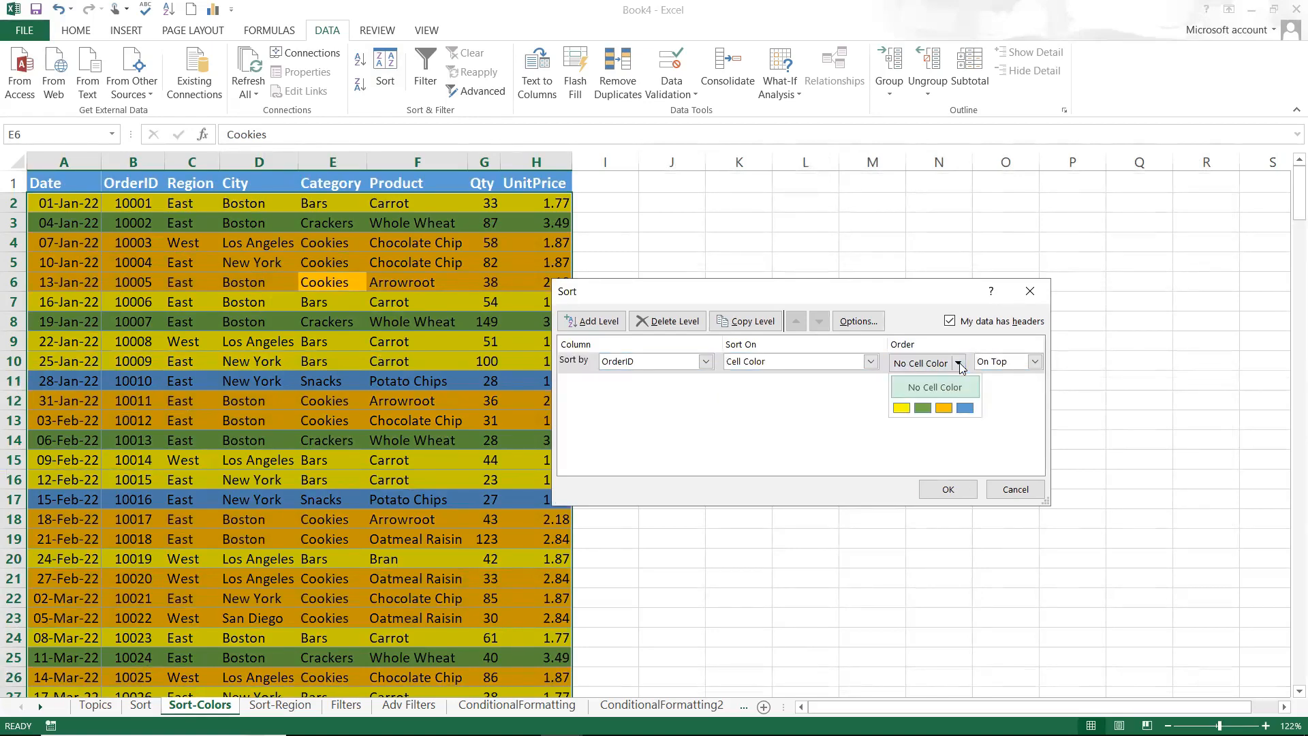
click(968, 406)
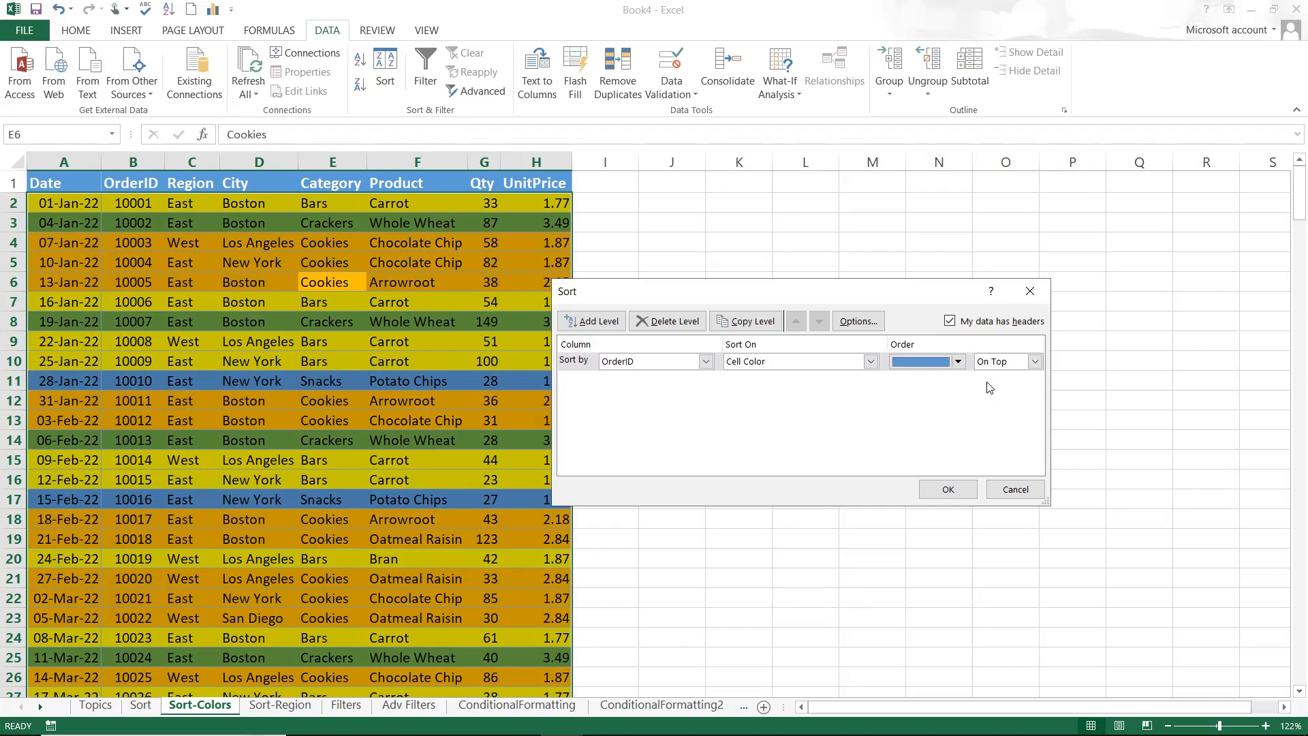
click(1005, 365)
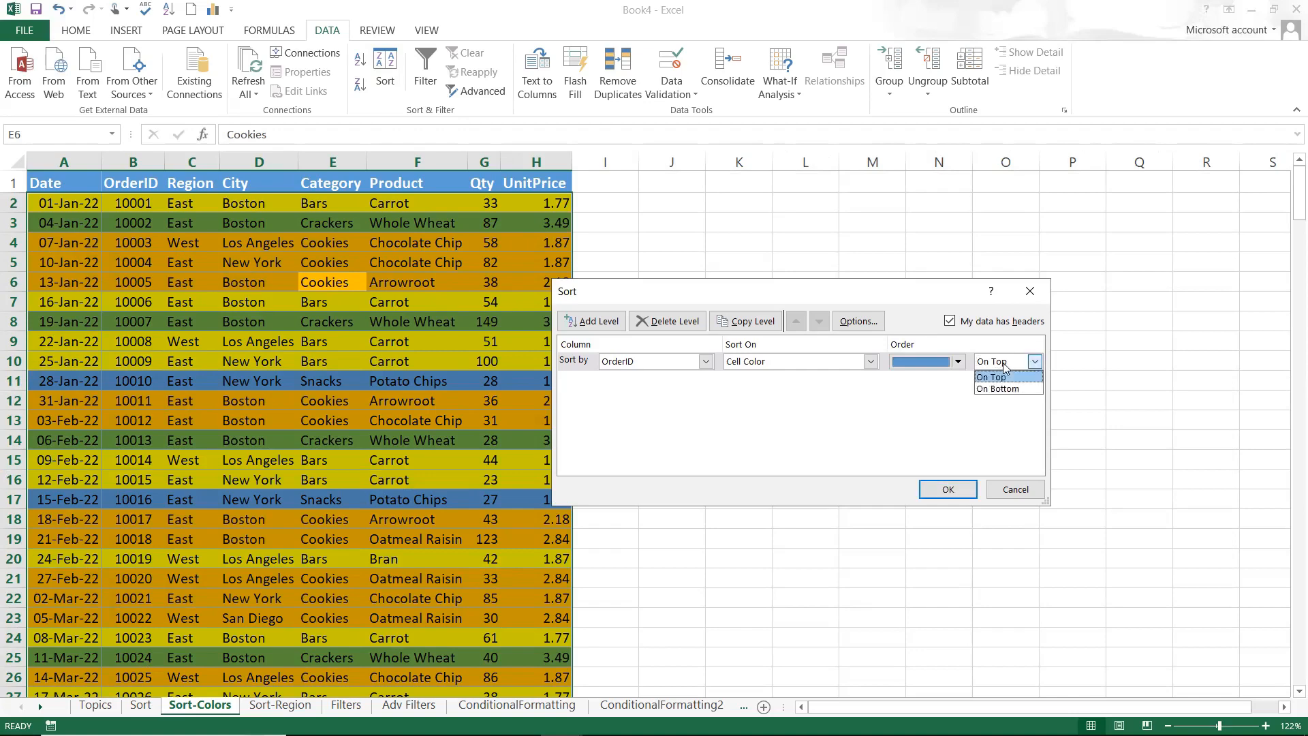
click(1004, 366)
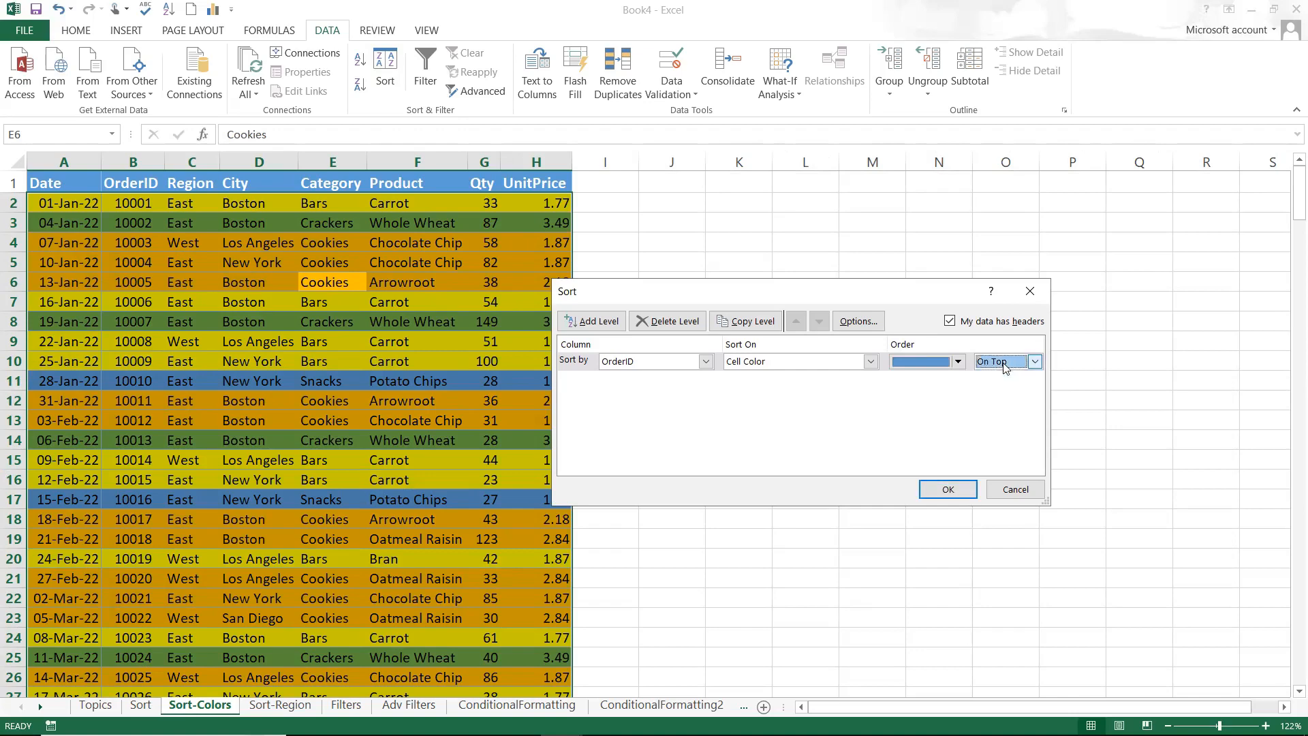
- Add a second sort level for OrderID on cell color, with green on top
click(593, 321)
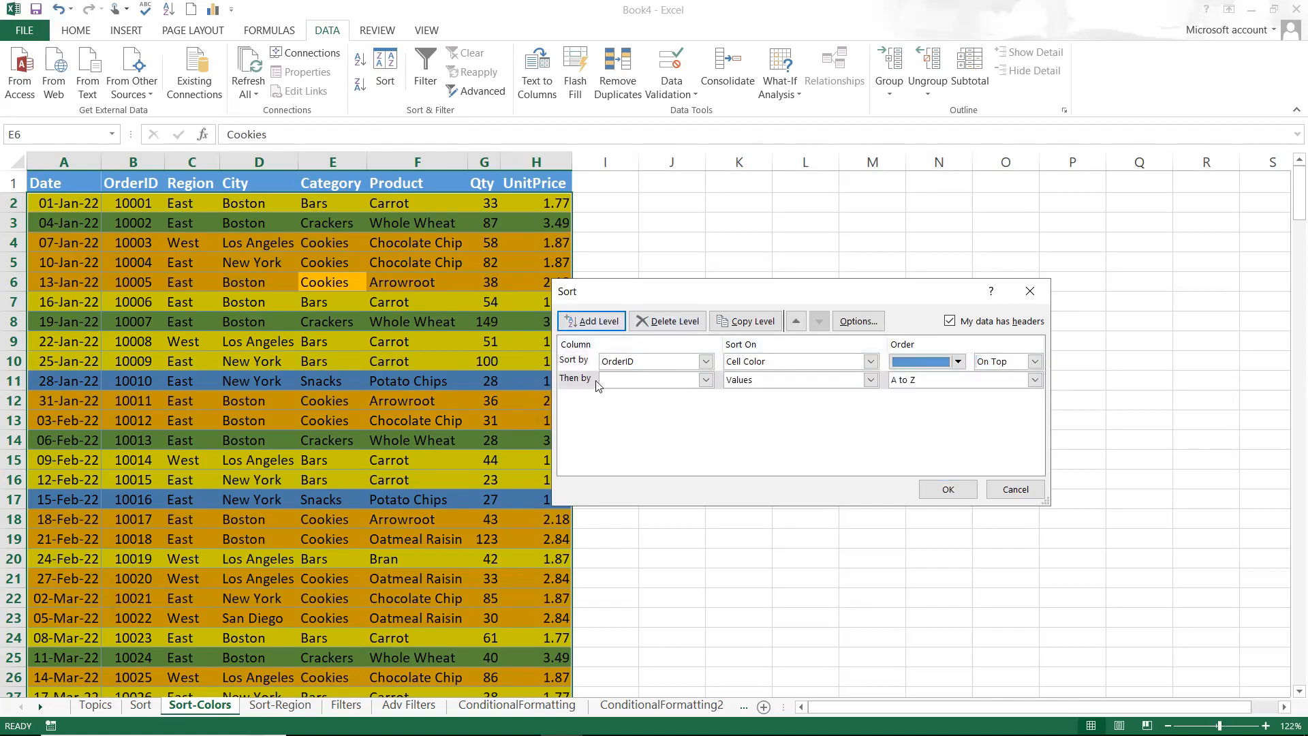
click(621, 380)
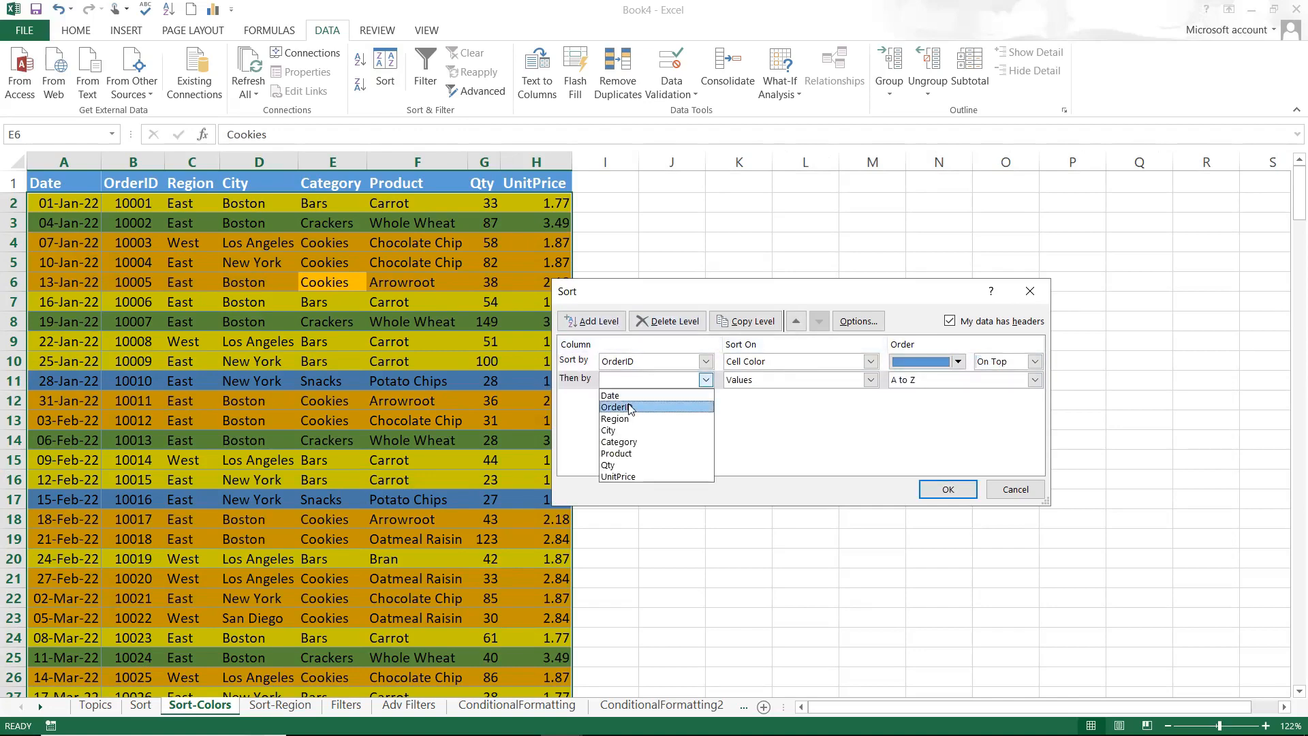
click(628, 408)
click(748, 383)
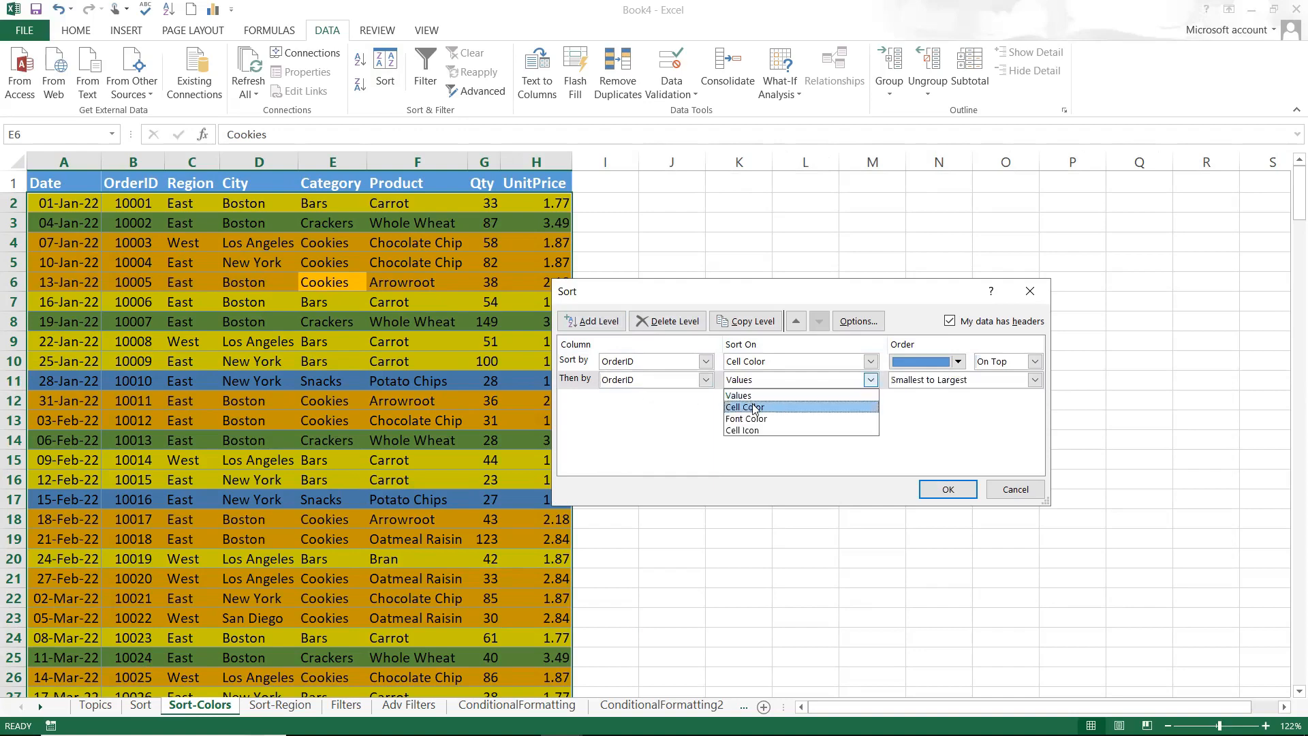
click(754, 407)
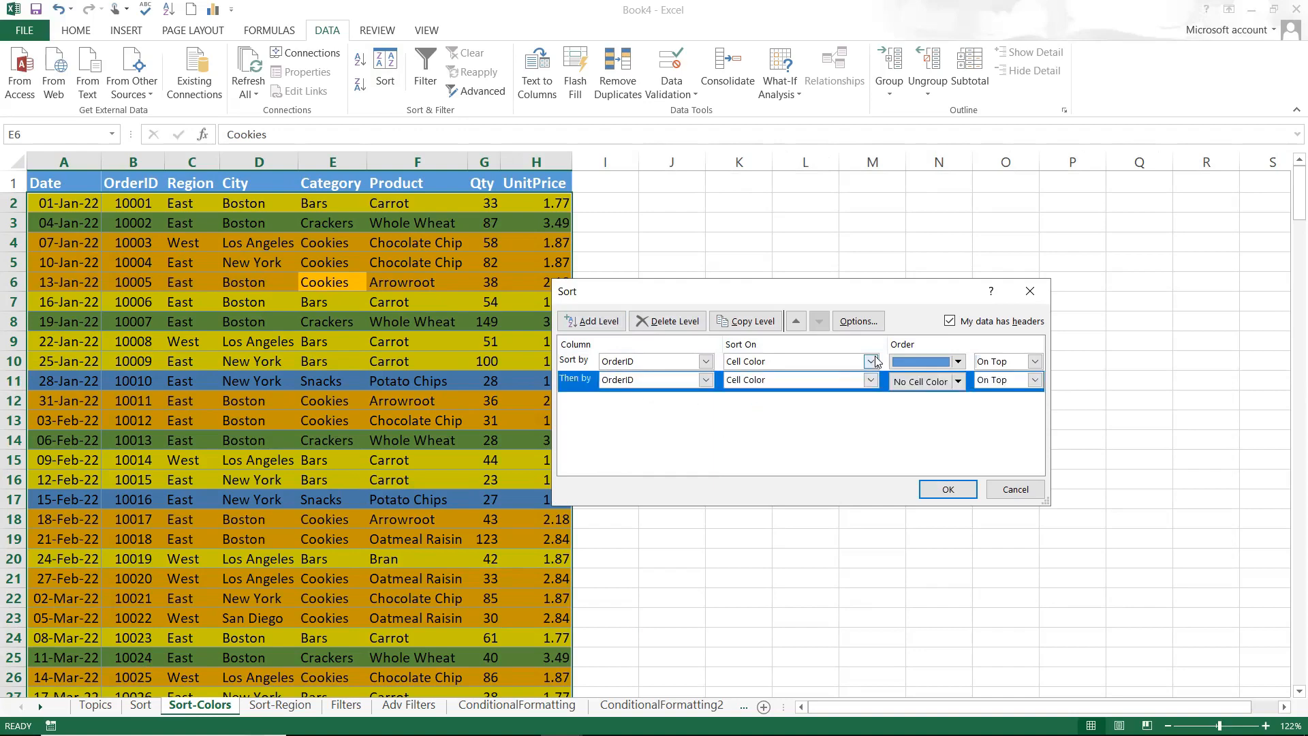
click(959, 382)
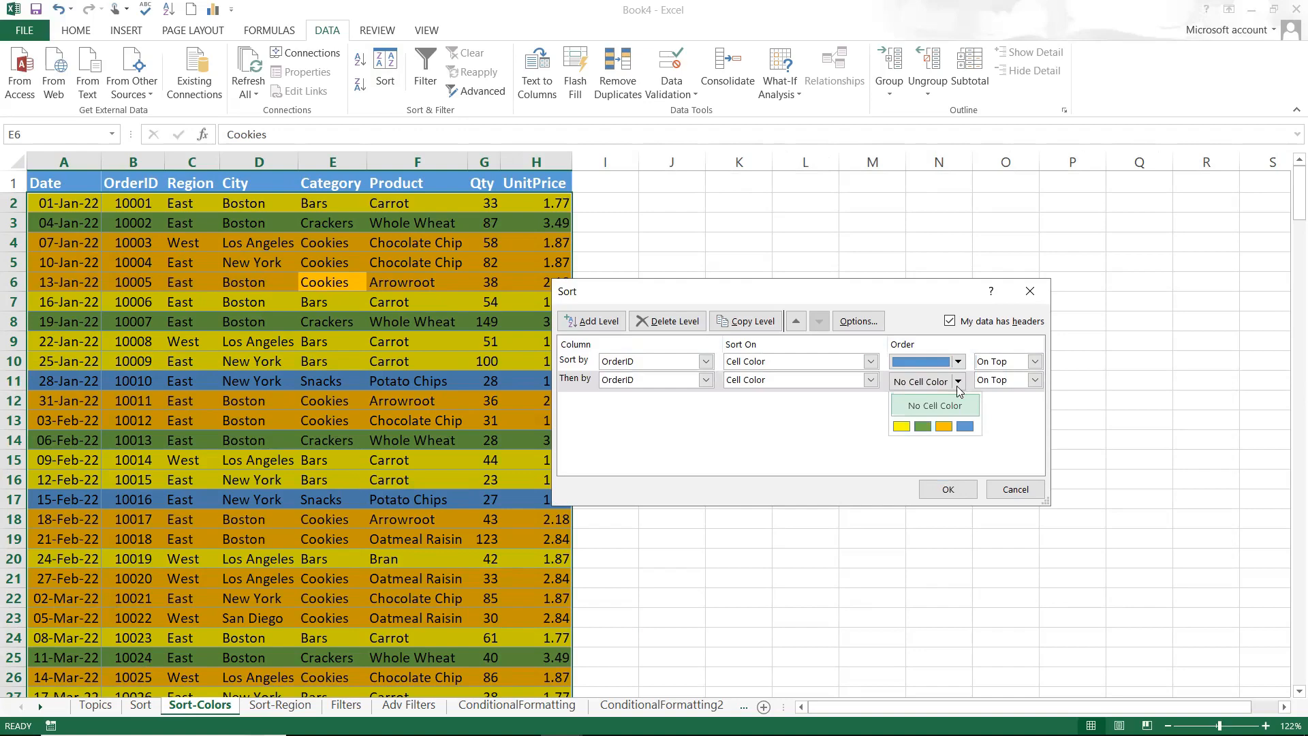
click(923, 426)
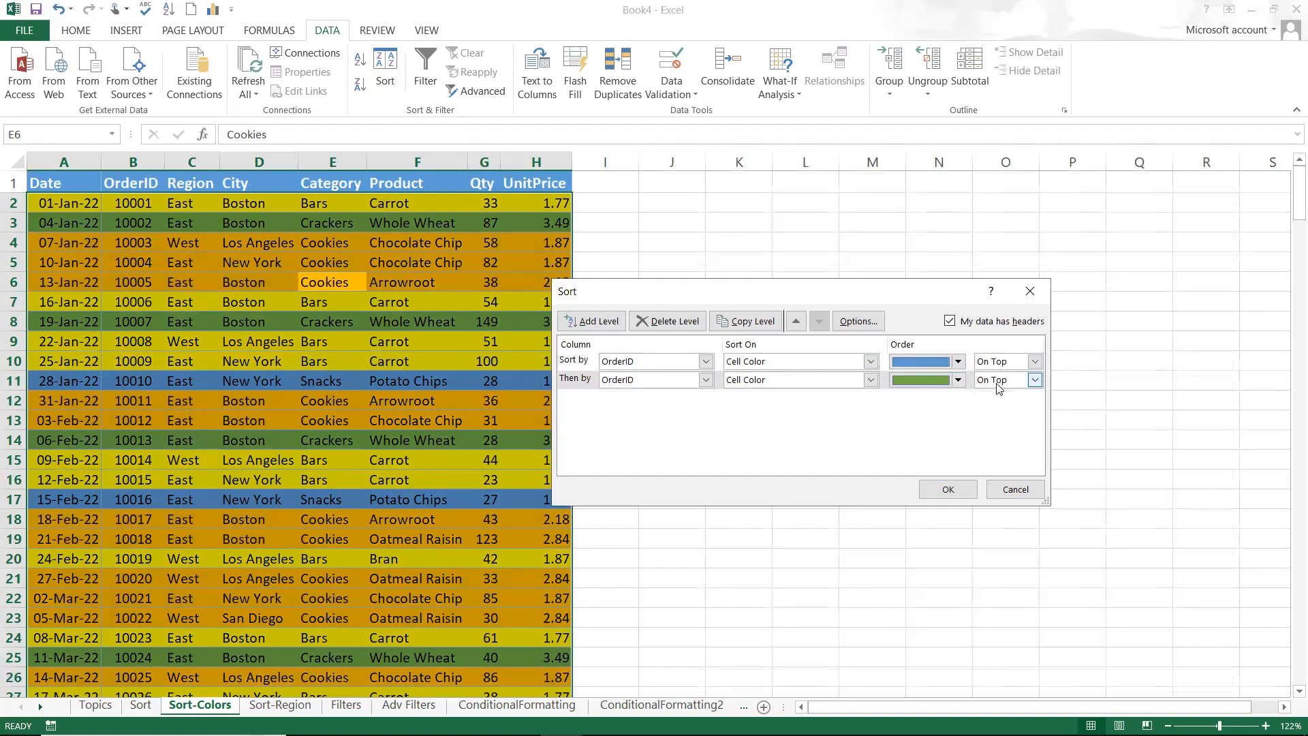
- Add a third sort level for OrderID on cell color, with orange on top, and apply the sort
click(604, 322)
click(706, 399)
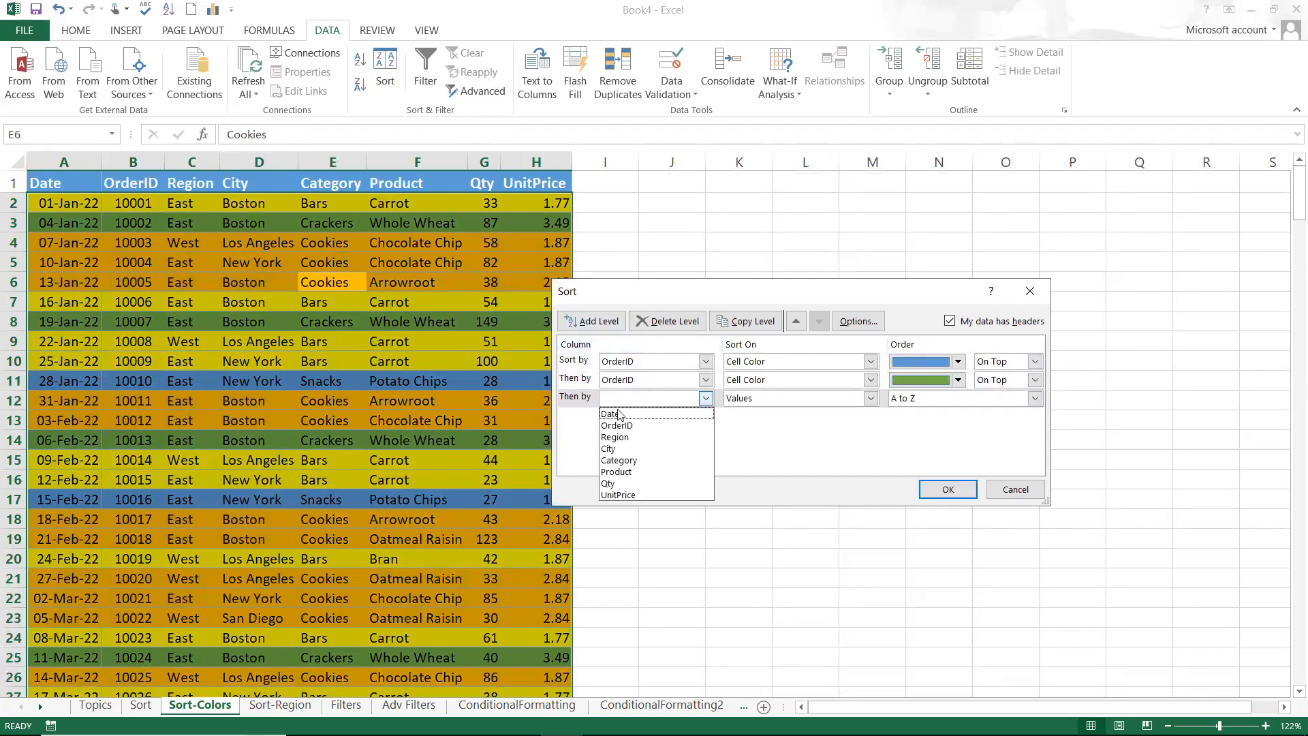
click(691, 417)
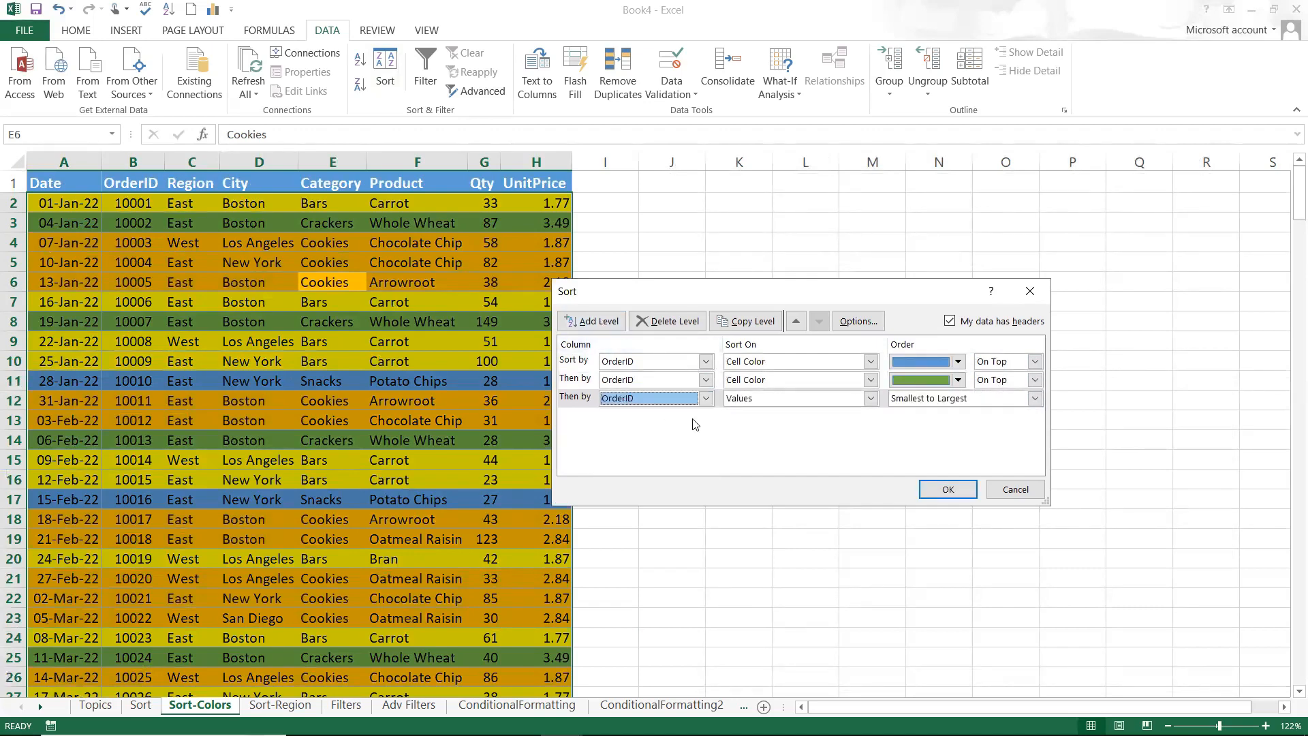
click(757, 402)
click(769, 421)
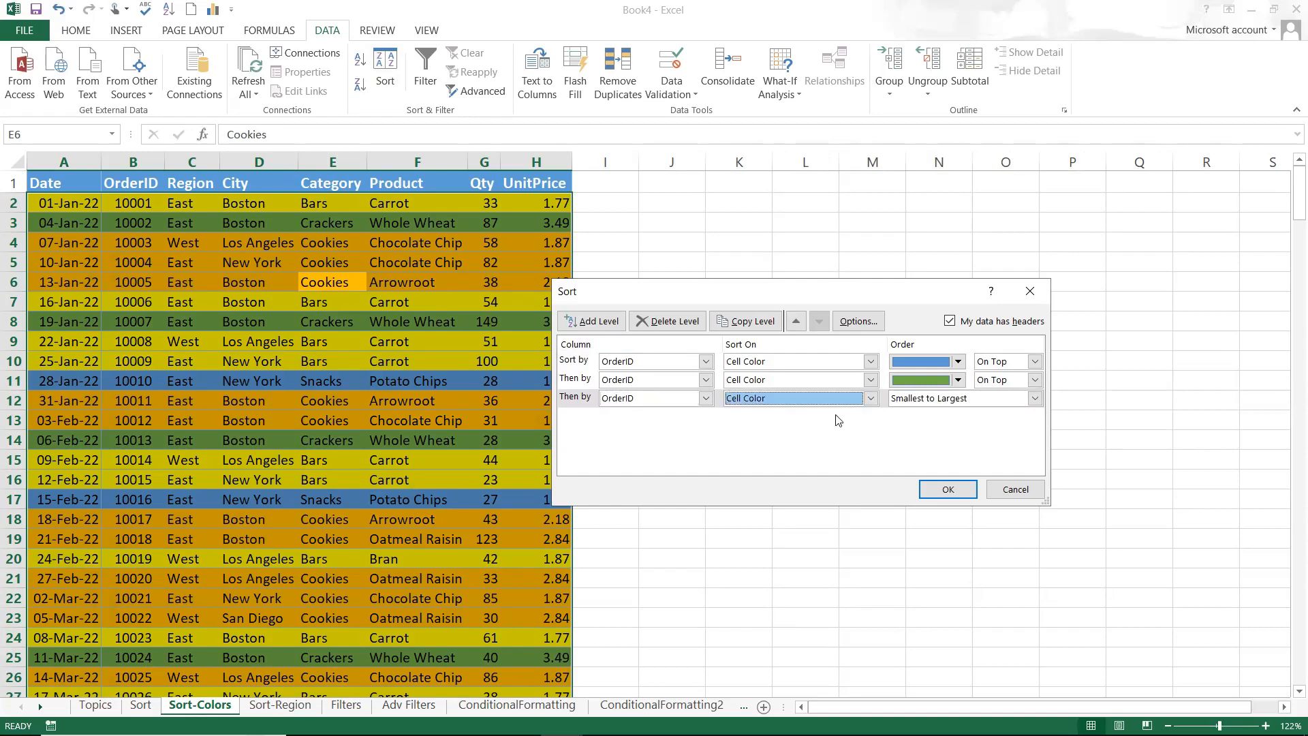
click(959, 401)
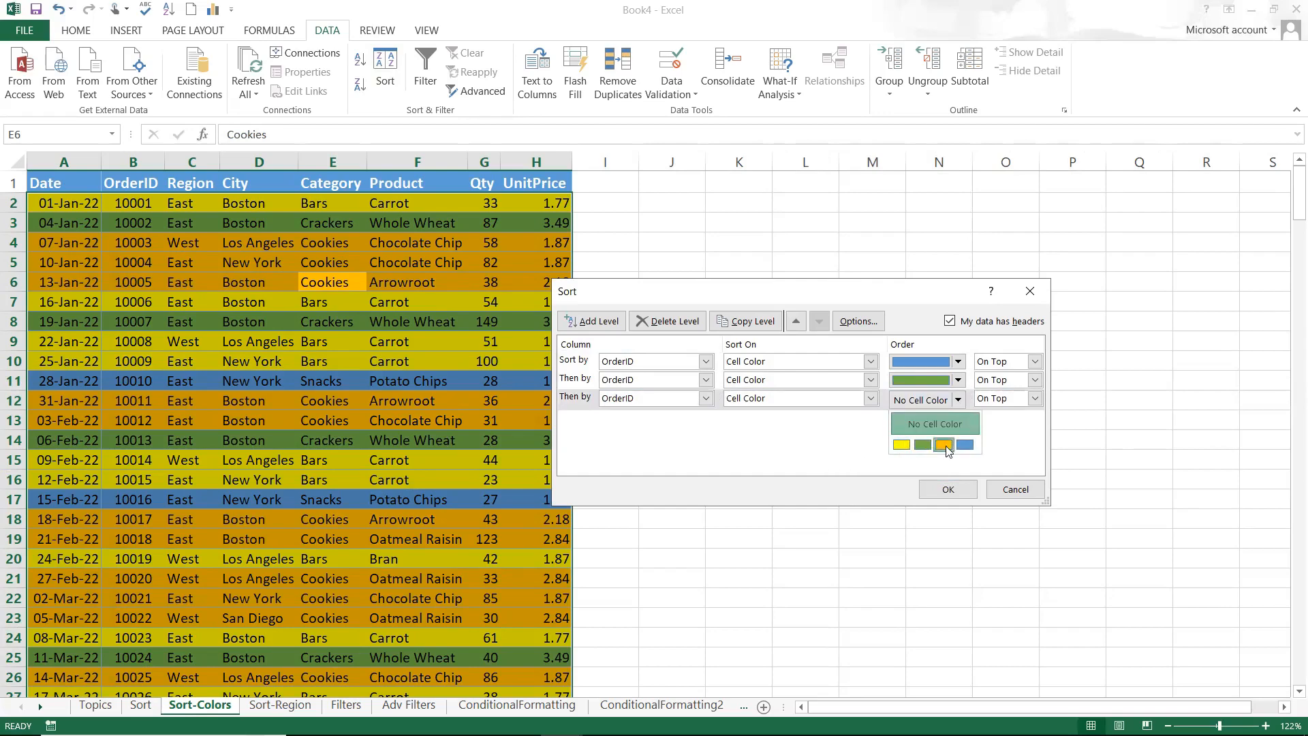
click(944, 445)
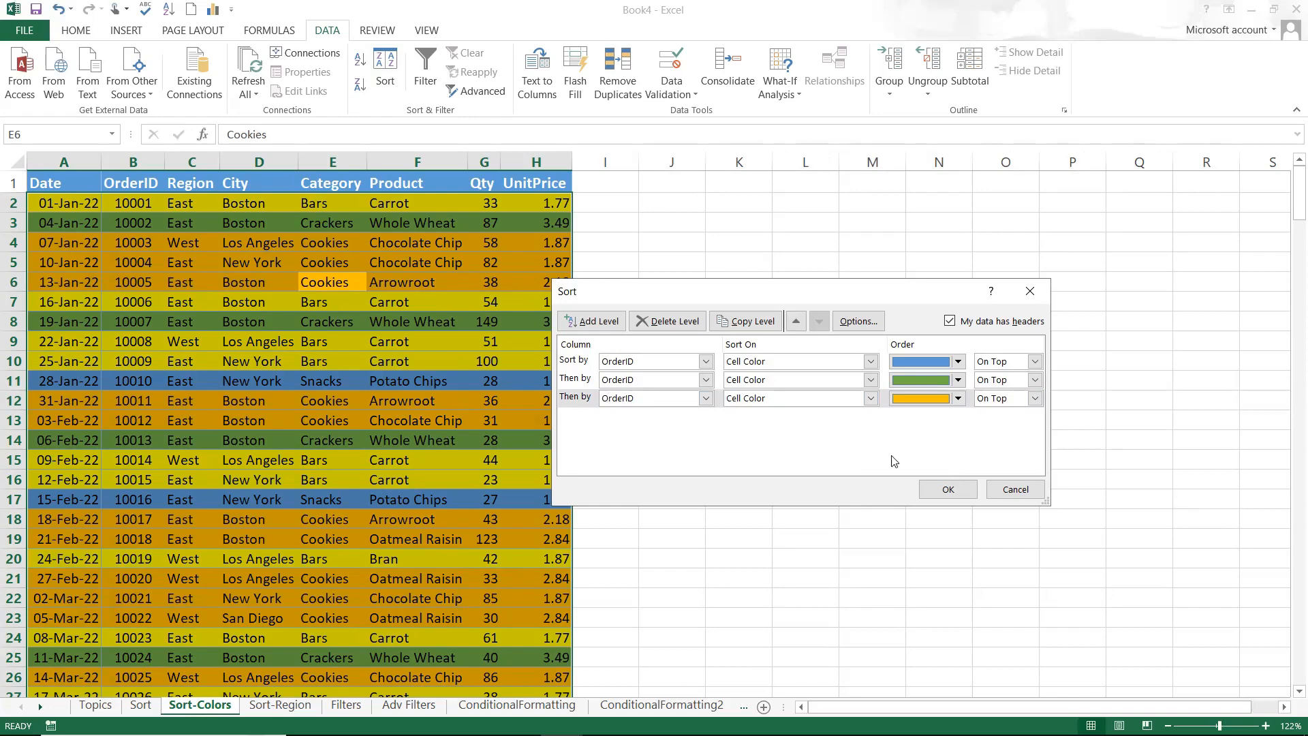
click(939, 494)
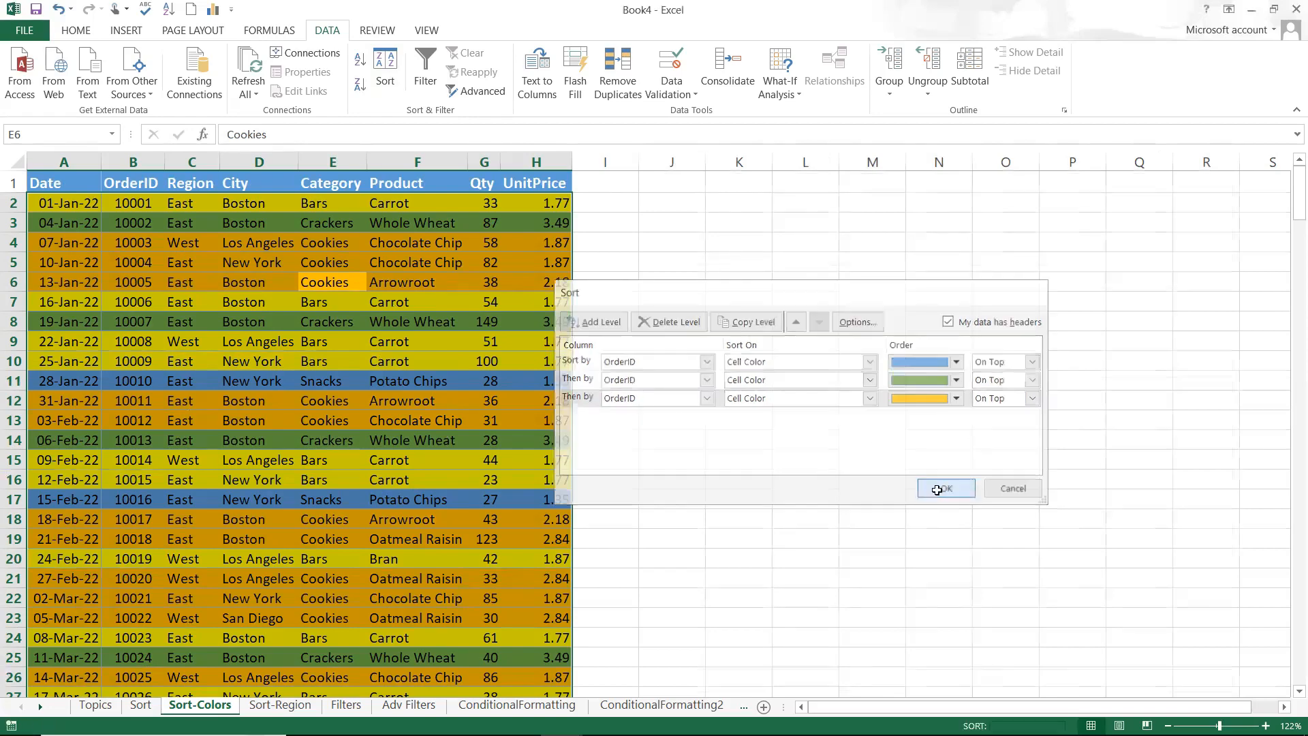
- Examine the order of the row colors down the sorted table and return to its start
click(361, 370)
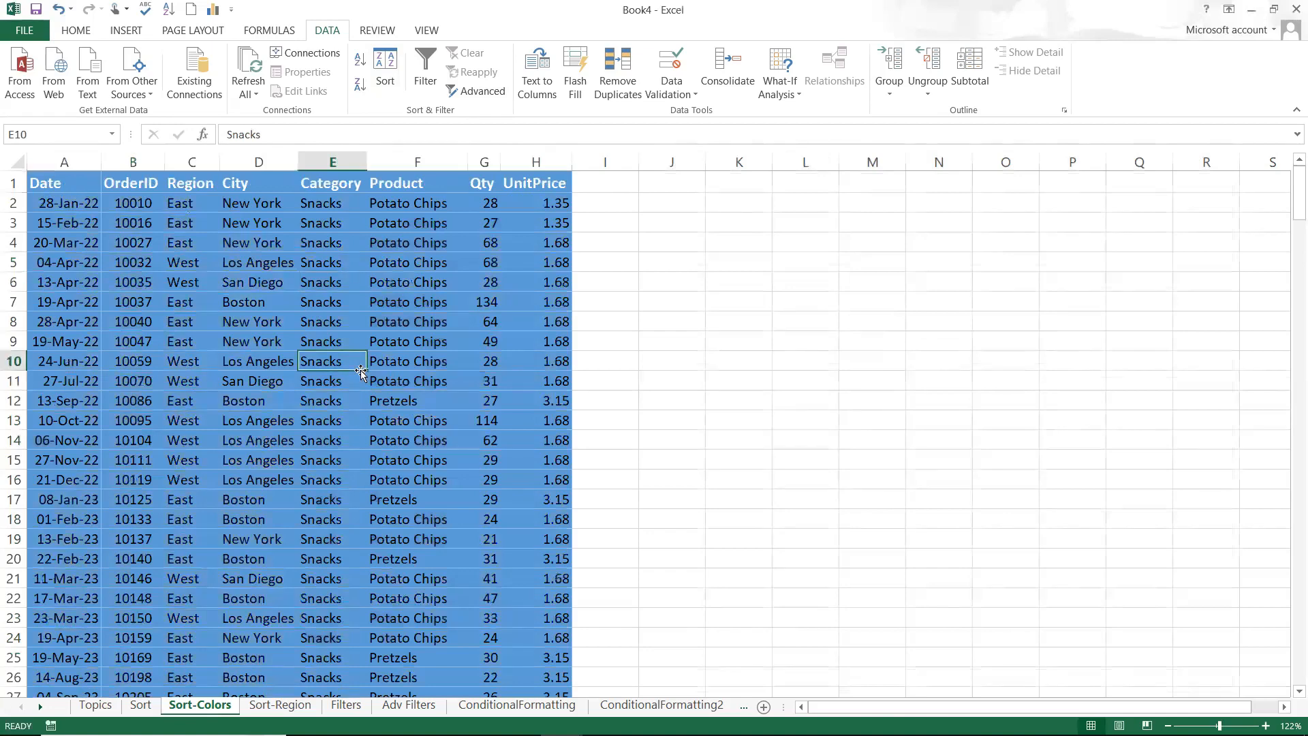
key(Down)
key(Down)
key(Down)
key(Down)
key(Down)
key(Down)
key(Down)
key(Down)
key(Down)
key(Down)
key(Down)
key(Down)
key(Down)
key(Down)
key(Down)
key(Down)
key(Down)
key(Down)
key(Down)
key(Down)
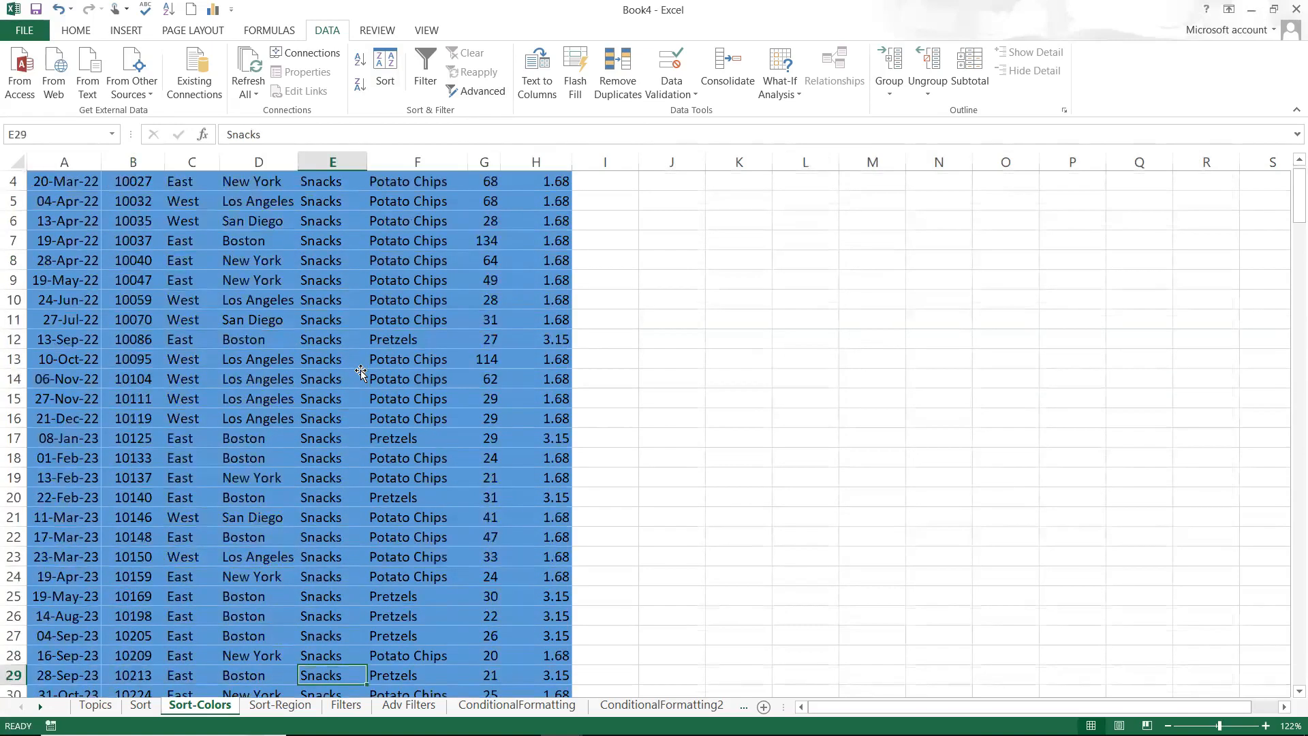
key(Down)
key(Down)
key(Down)
key(Down)
key(Down)
key(Down)
key(Down)
key(Down)
key(Down)
key(Down)
key(Down)
key(Down)
key(Down)
key(Down)
key(Down)
key(Down)
key(Down)
key(Down)
key(Down)
key(Down)
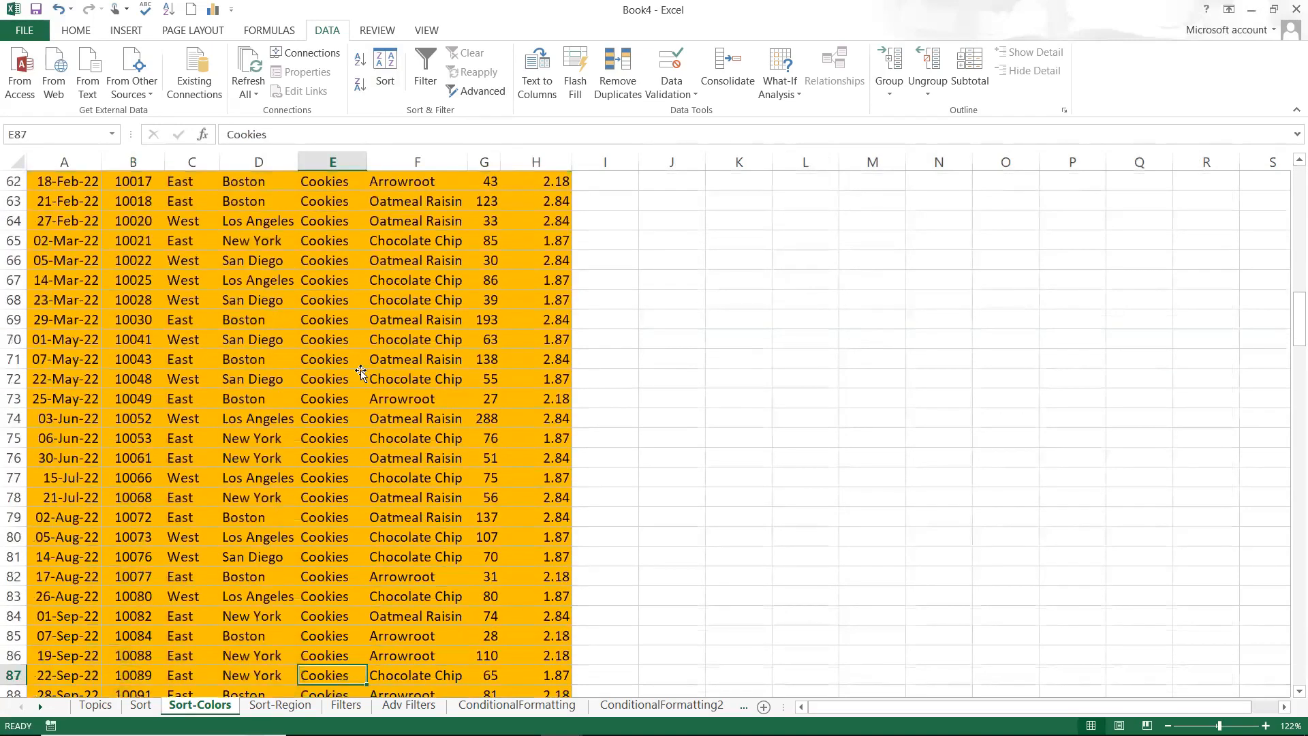
key(Down)
key(Down)
key(Down)
key(Down)
key(Down)
key(Down)
key(Down)
key(Down)
key(Down)
key(Down)
key(Down)
key(Down)
key(Down)
key(Down)
key(Down)
key(Down)
key(Down)
key(Down)
key(Down)
key(Down)
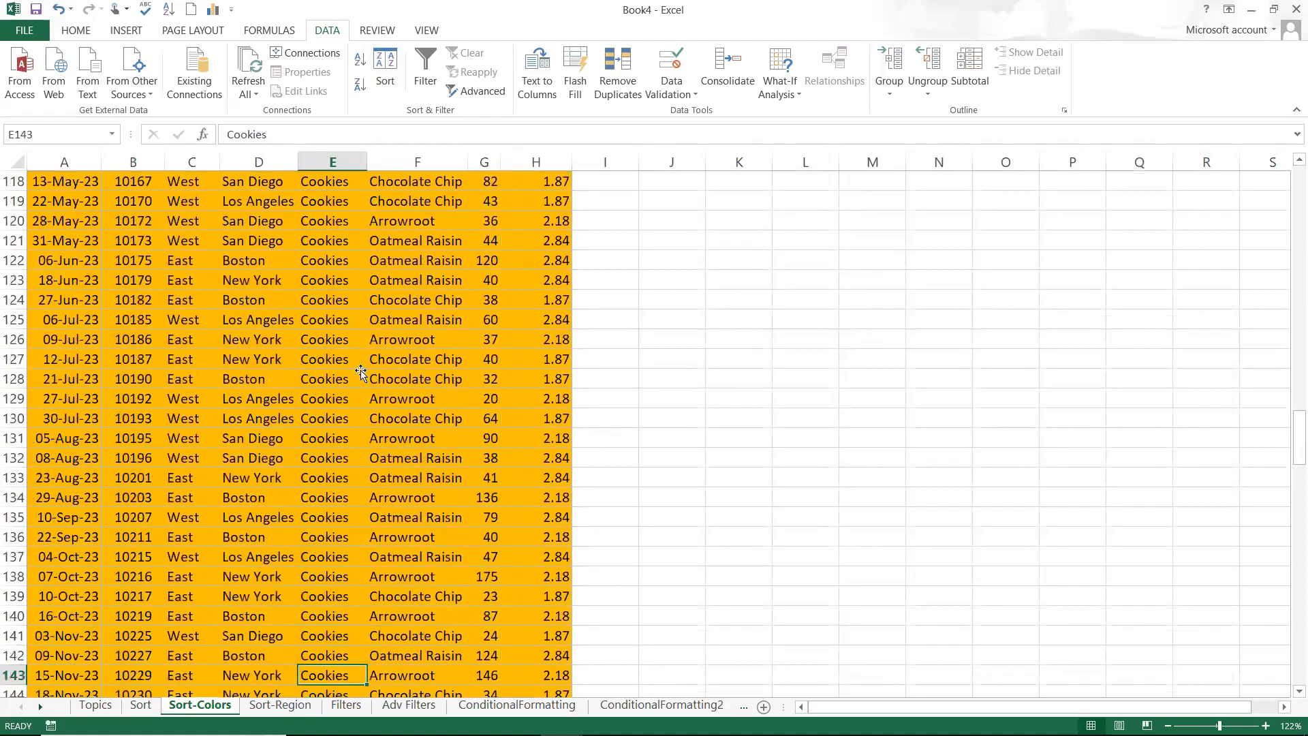
key(Down)
key(Down)
key(Down)
key(Down)
key(Down)
key(Down)
key(Down)
key(Down)
key(Down)
key(Down)
key(Down)
key(Down)
key(Down)
key(Down)
key(Down)
key(Down)
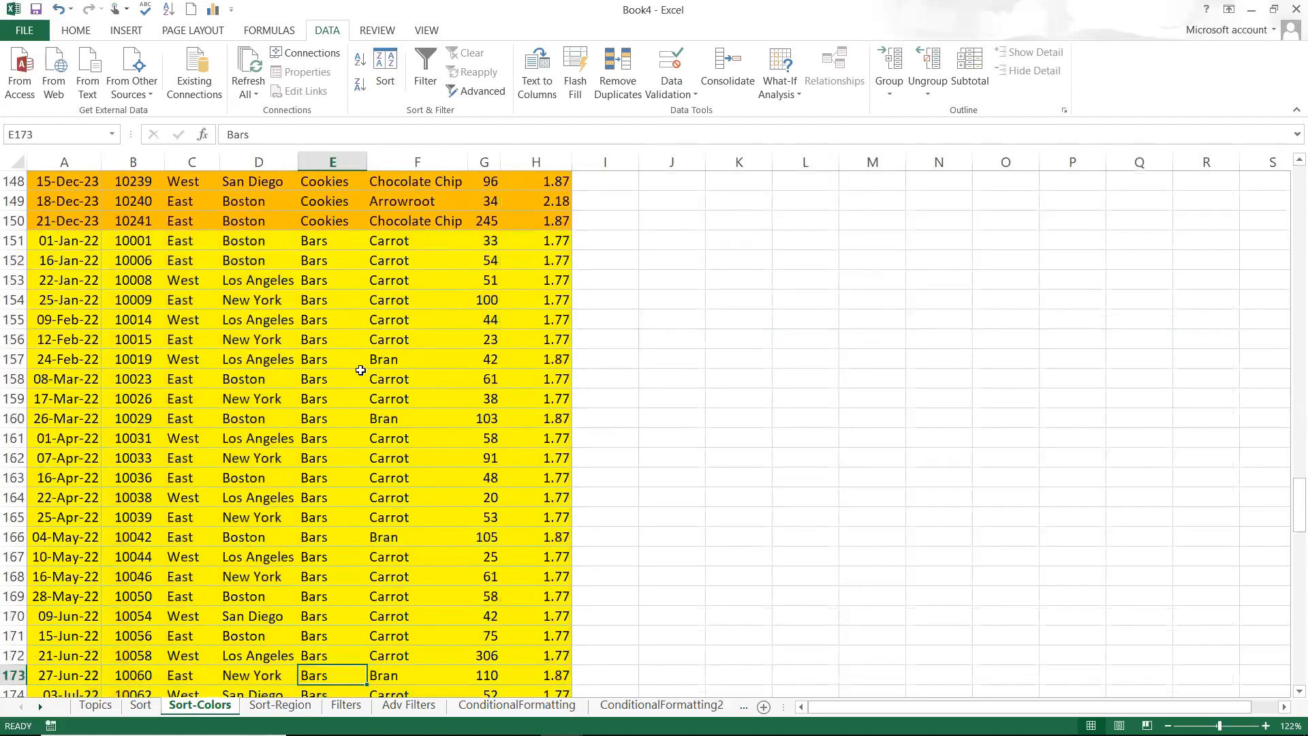
key(ctrl+Home)
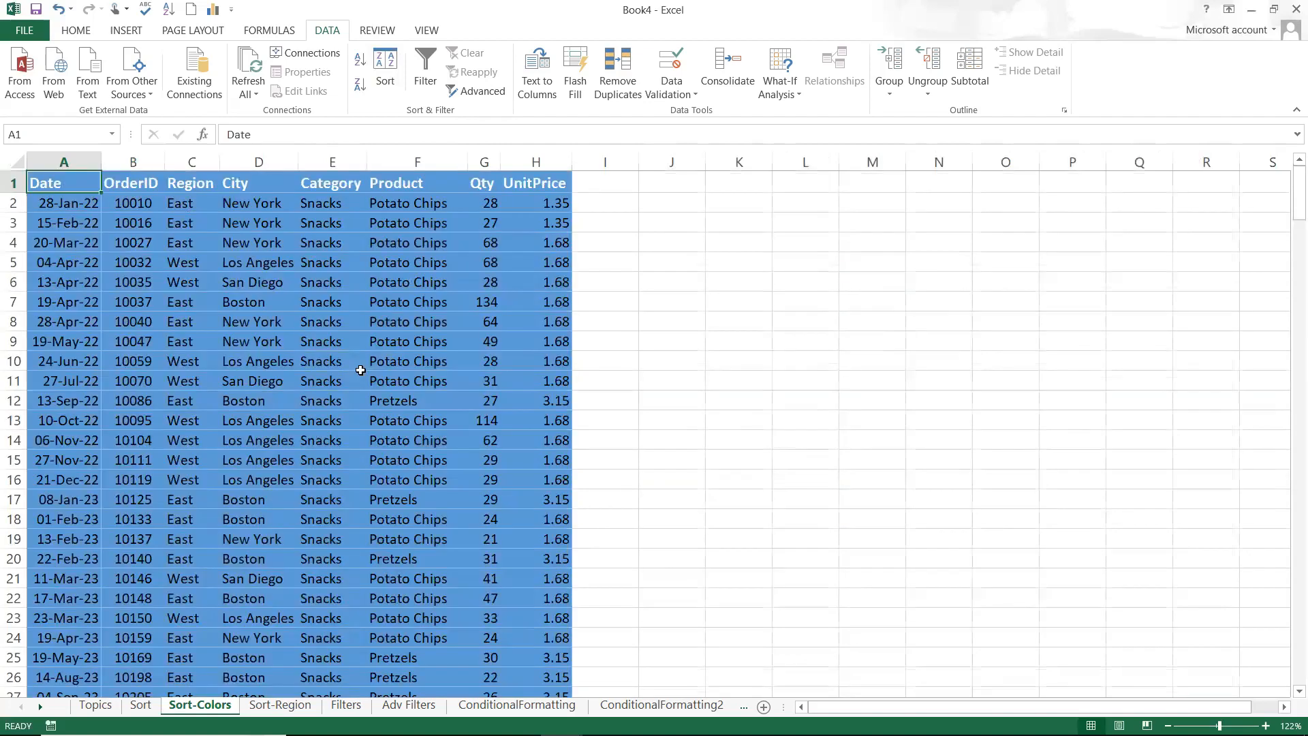
click(360, 368)
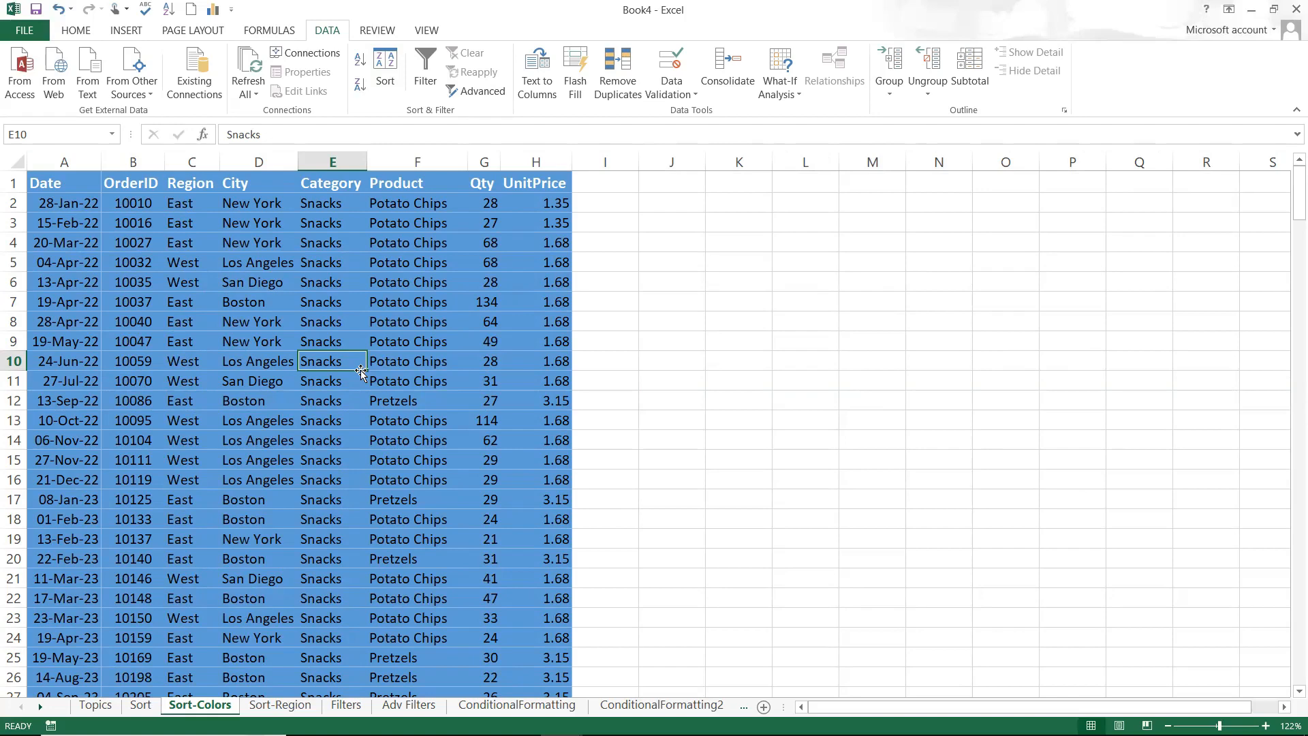
click(358, 378)
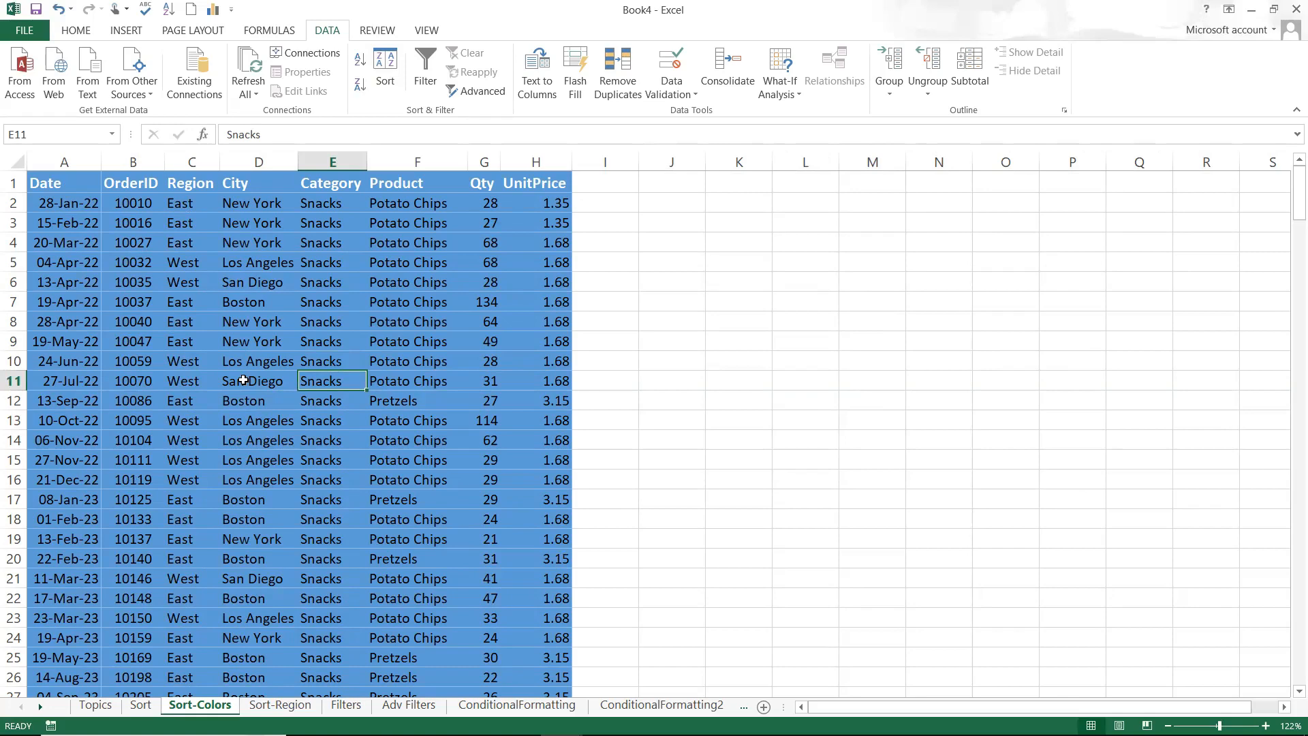
- On the Sort-Region sheet, set up a custom sort of the order table by Region on values
click(279, 704)
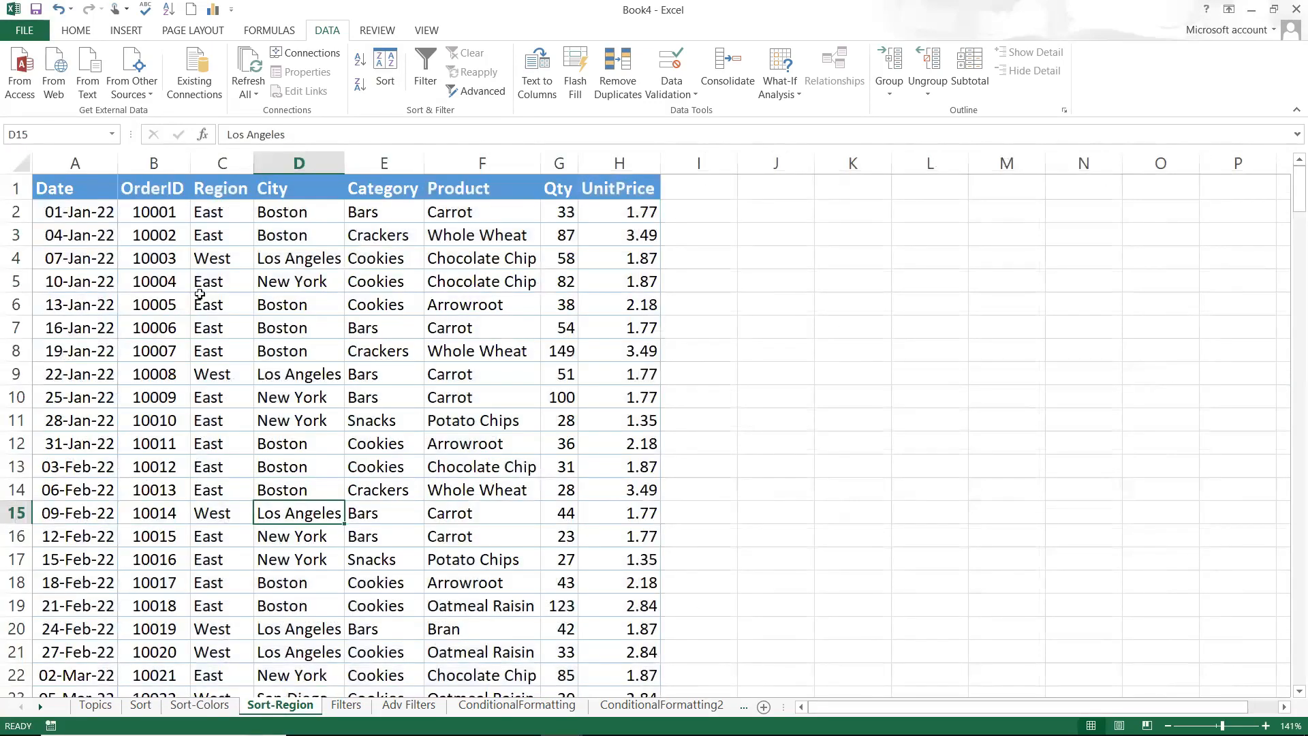
click(214, 211)
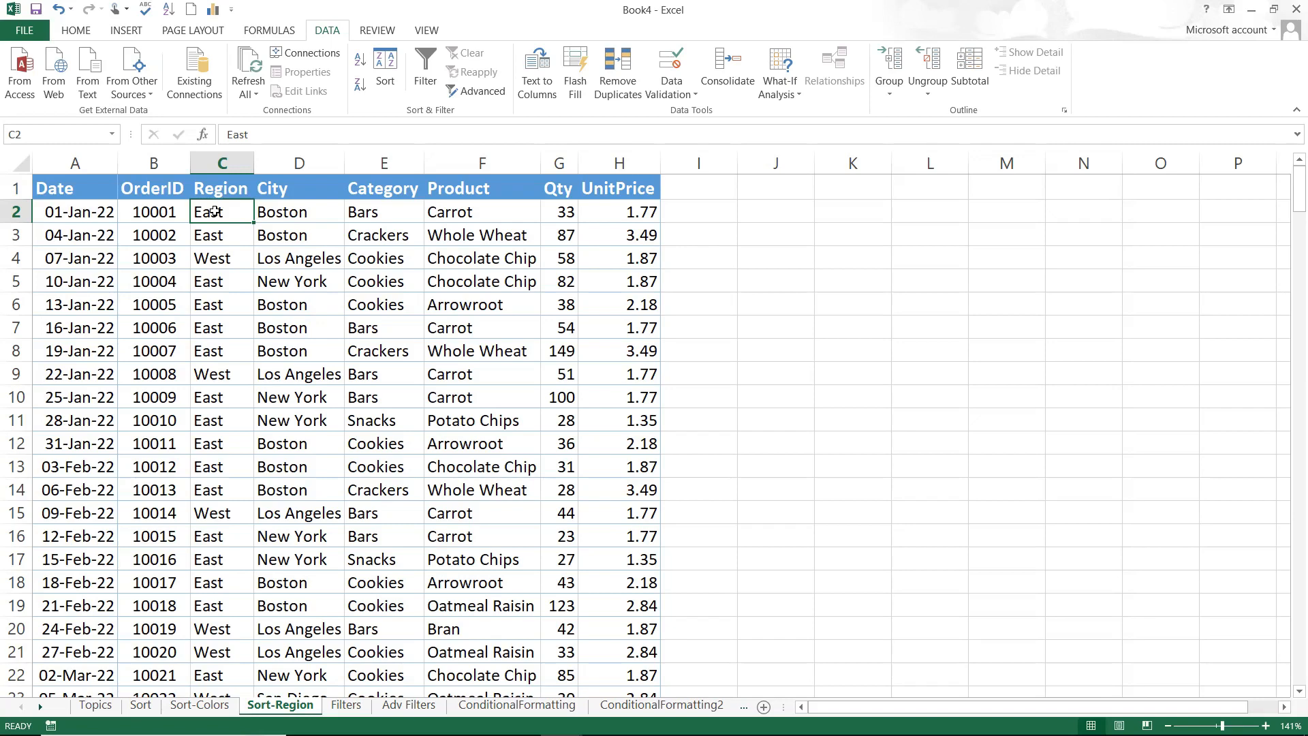
click(282, 238)
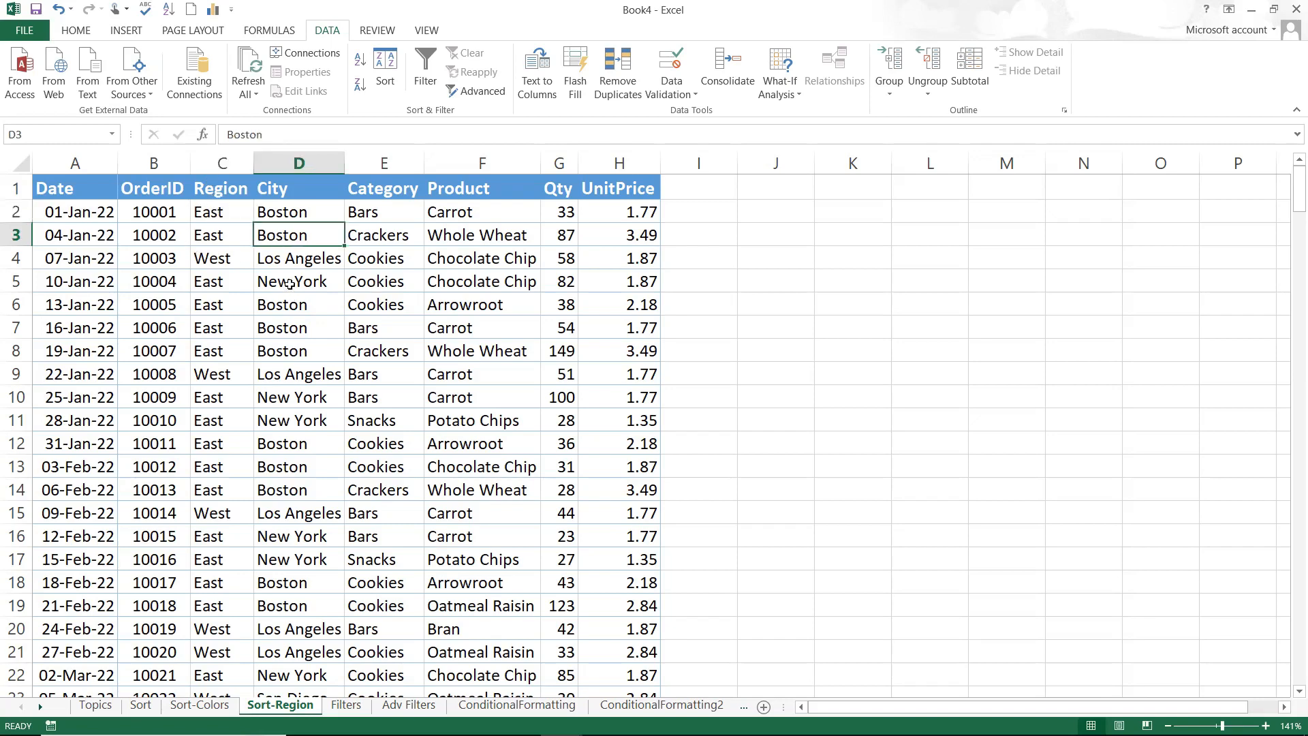
click(386, 81)
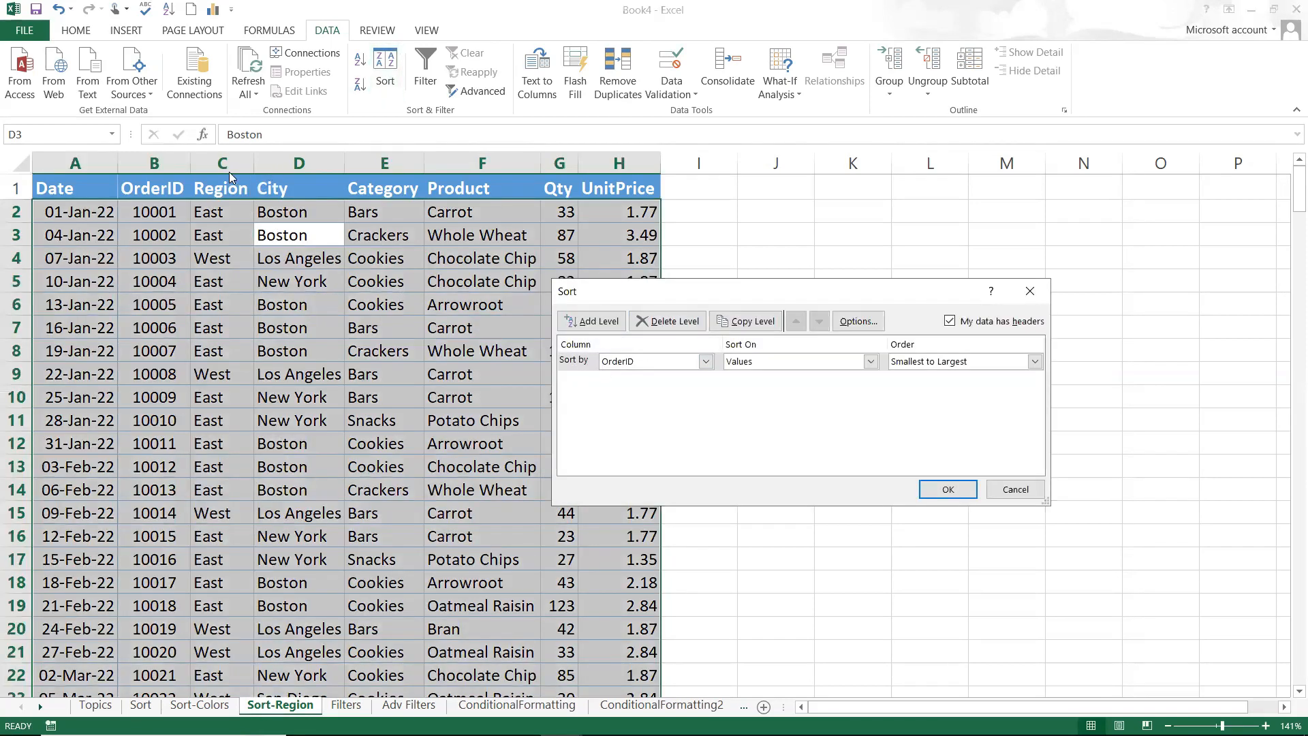
click(643, 360)
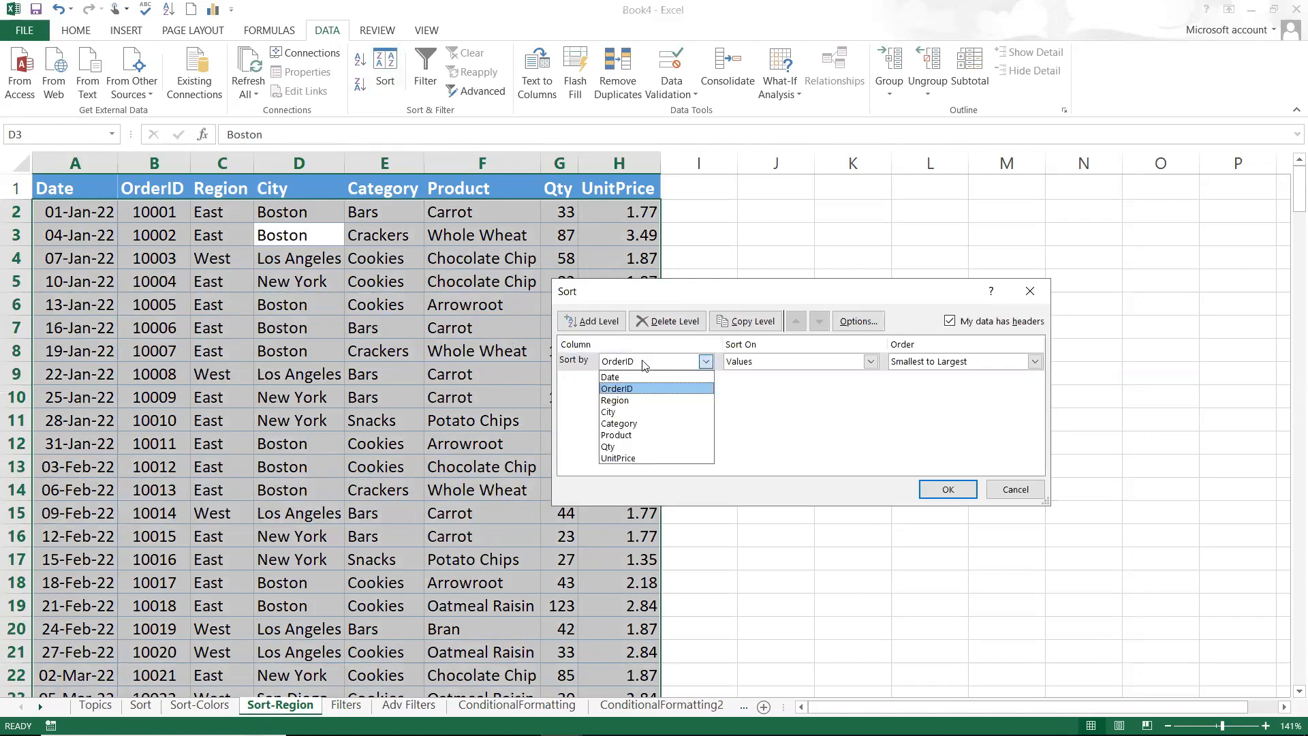
click(654, 402)
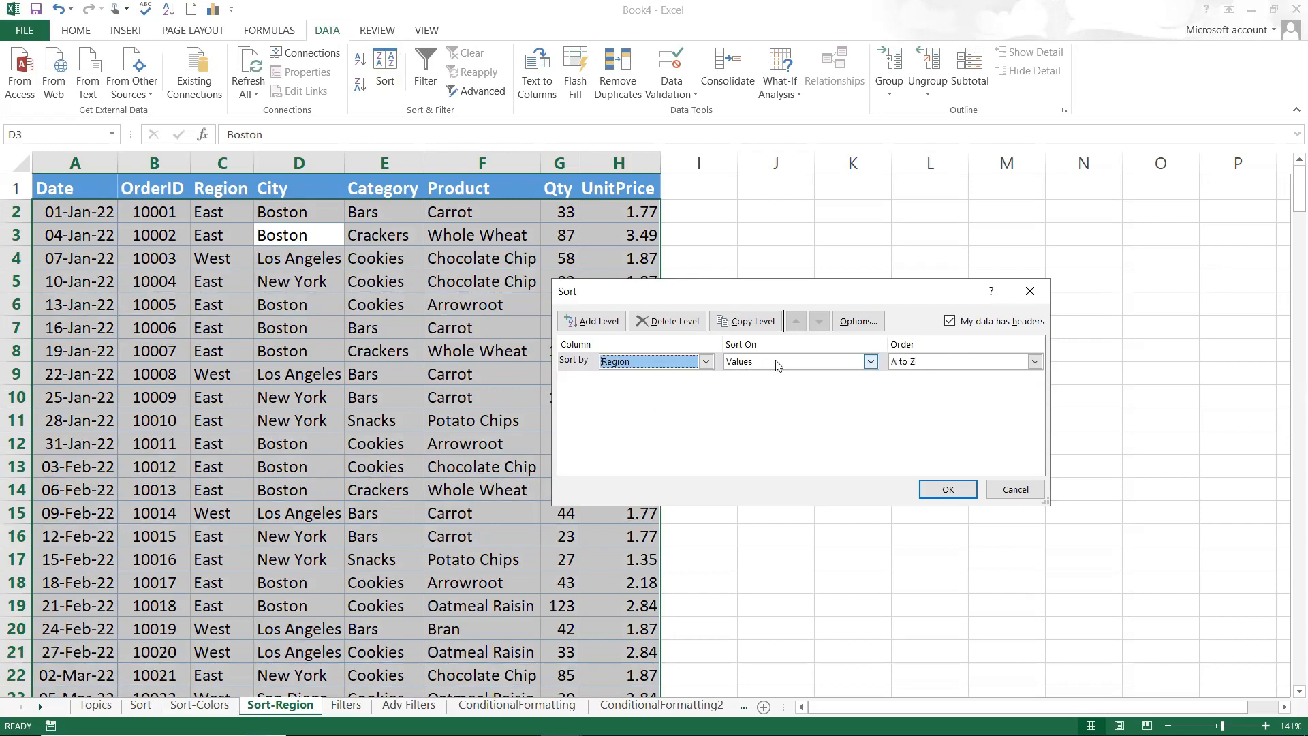
- Create the custom list East, West, North, South as the Region sort order and apply the sort
click(913, 364)
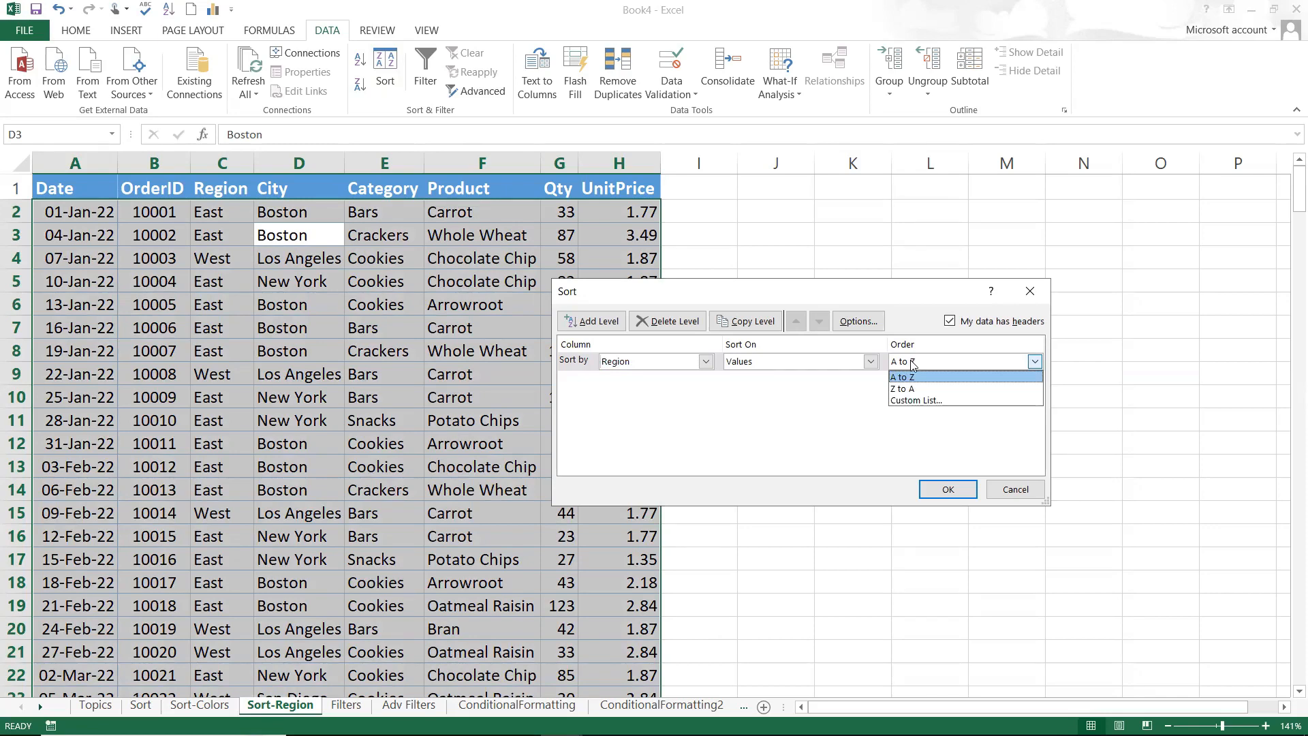
click(915, 401)
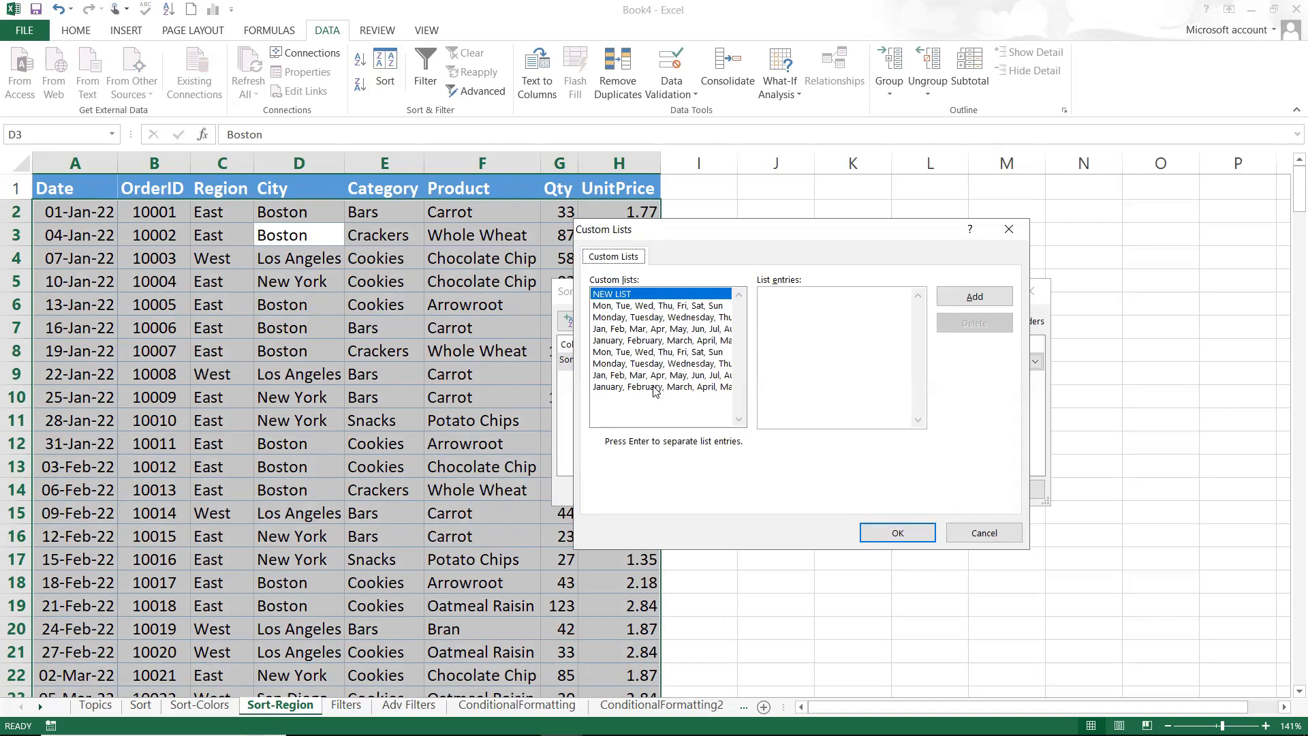
click(798, 304)
text(East,West,North,South)
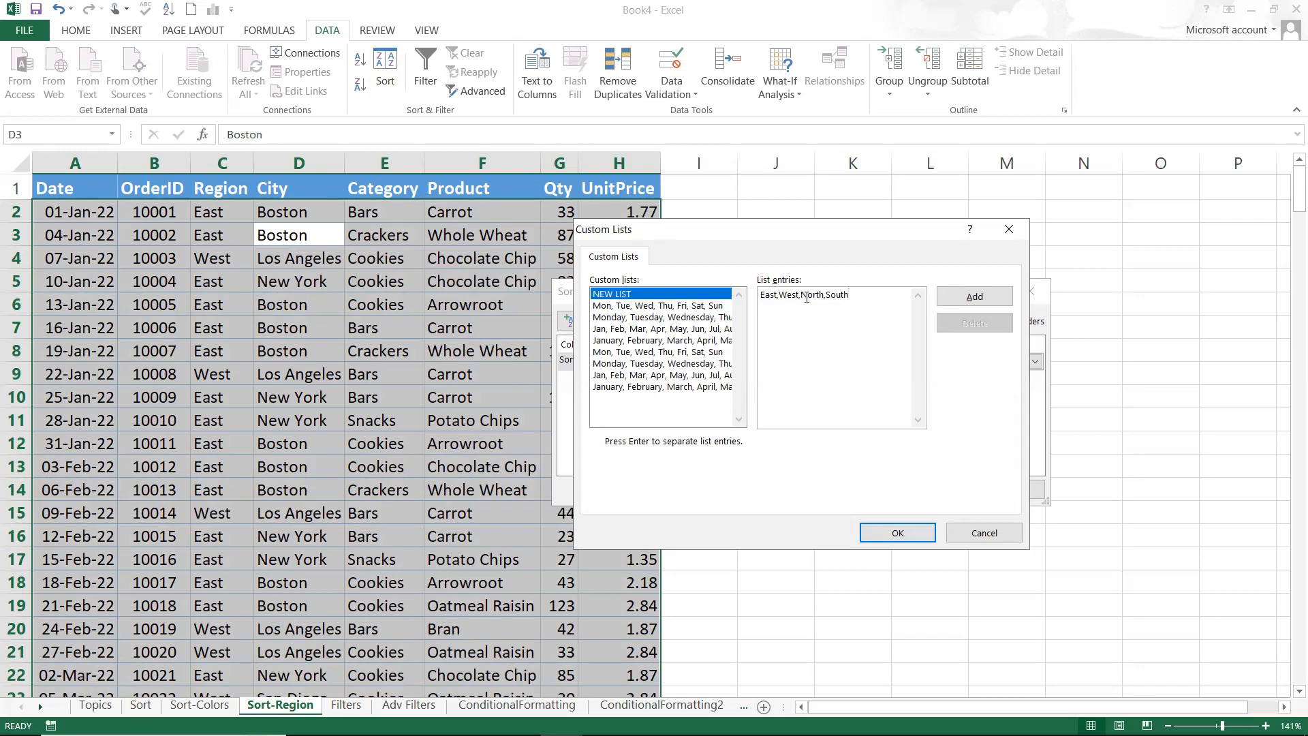
click(965, 301)
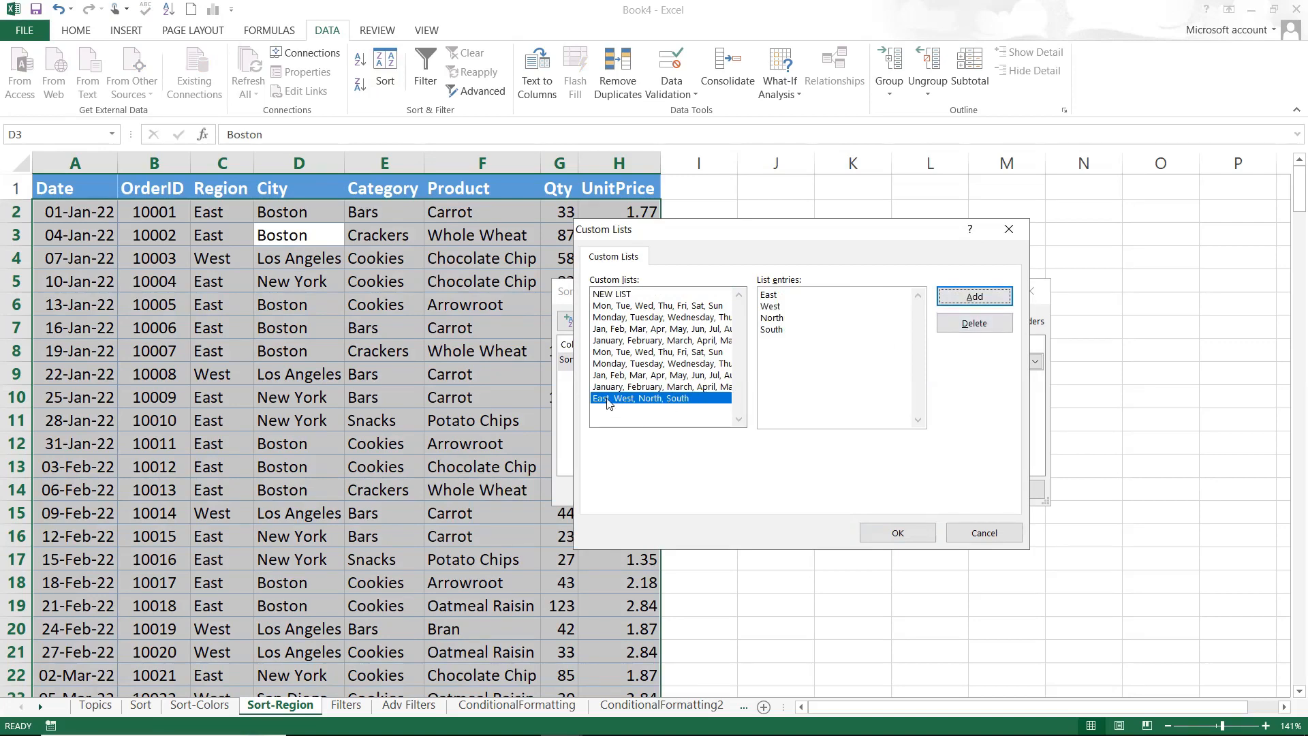
click(889, 535)
click(935, 493)
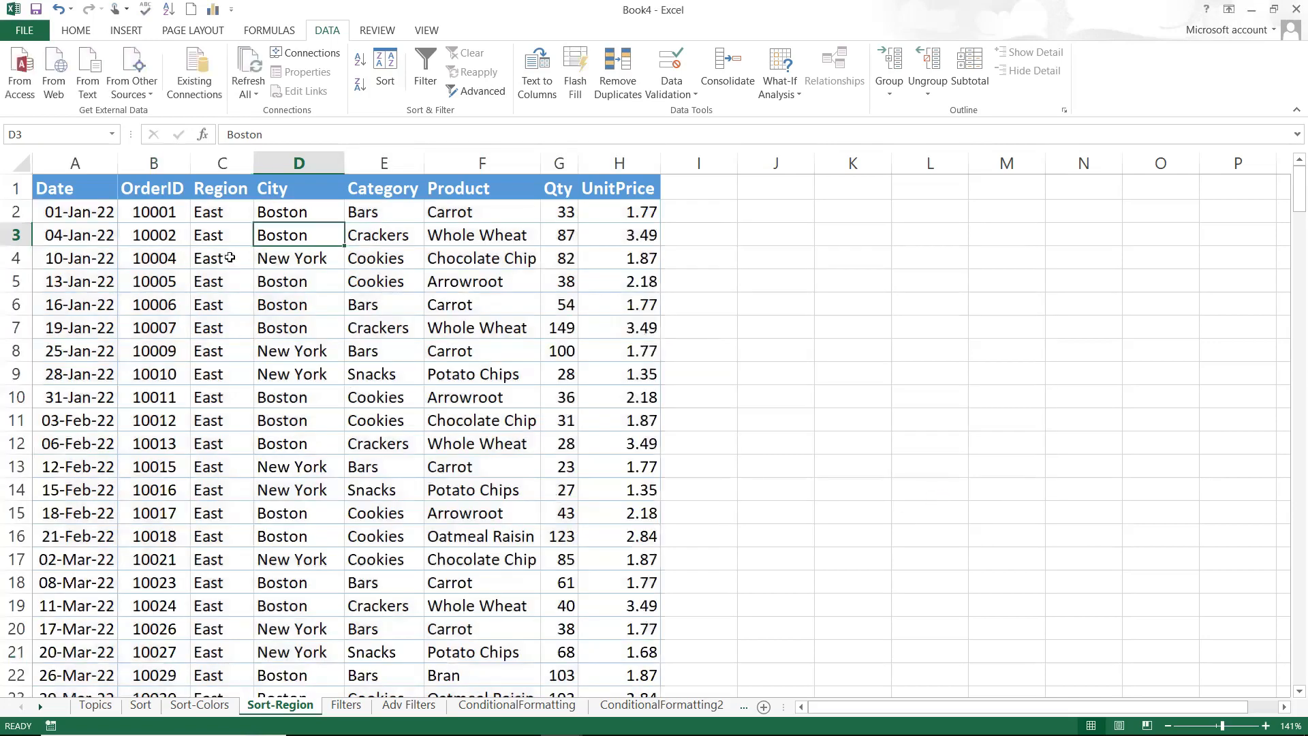
- Examine the order of the regions down the Region column to the end of the sorted table
key(Left)
key(Down)
key(Down)
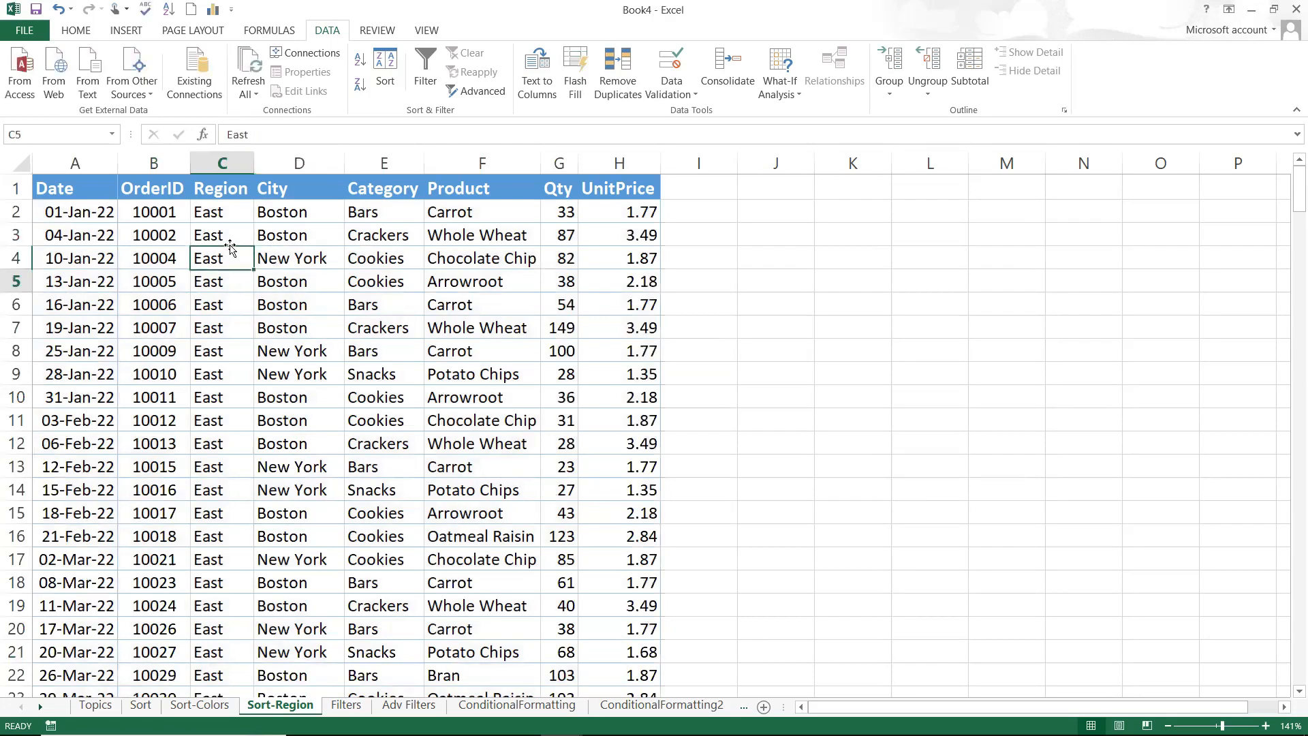
key(Down)
key(Down)
key(Down)
key(Down)
key(Down)
key(Down)
key(Down)
key(Down)
key(Down)
key(Down)
key(Down)
key(Down)
key(Down)
key(Down)
key(Down)
key(Down)
key(Down)
key(Down)
key(Down)
key(Down)
key(Down)
key(Down)
key(Down)
key(Down)
key(Down)
key(Down)
key(Down)
key(Down)
key(Down)
key(Down)
key(Down)
key(Down)
key(Down)
key(Down)
key(Down)
key(Down)
key(Down)
key(Down)
key(Down)
key(Down)
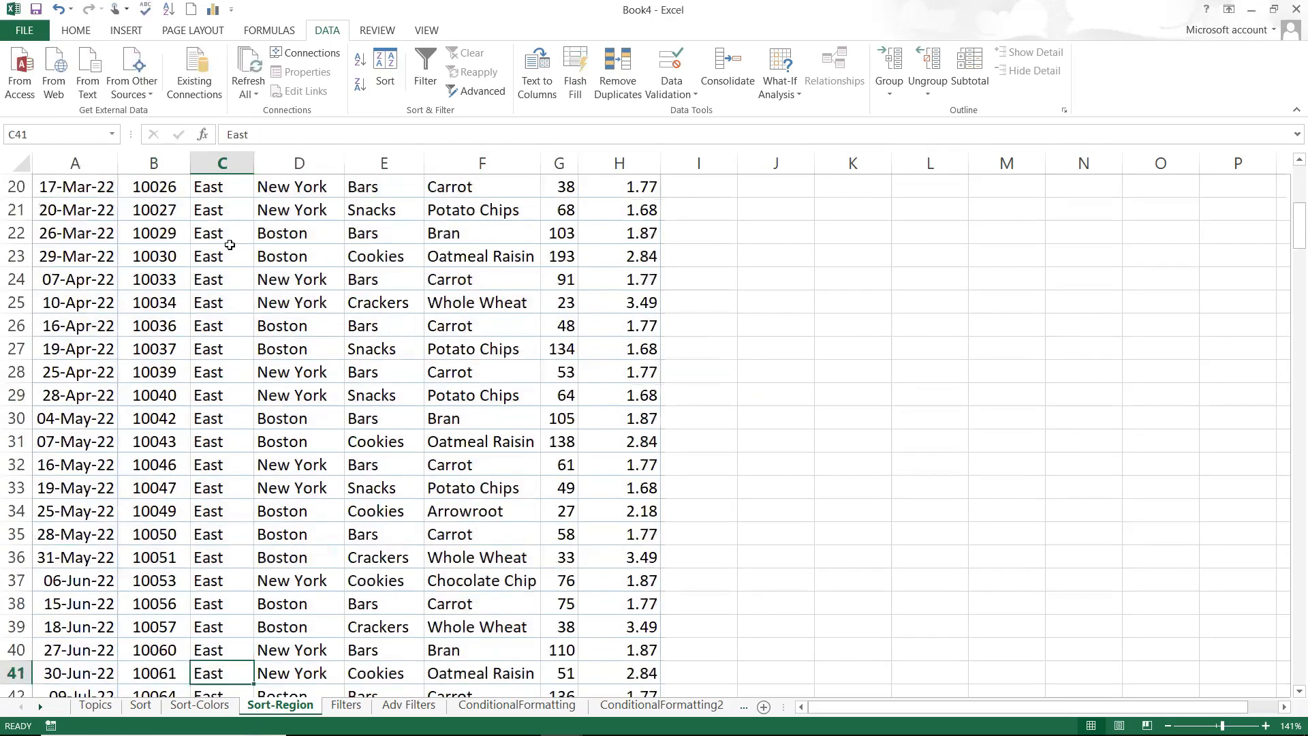
key(Down)
key(Down)
key(Down)
key(Down)
key(Down)
key(Down)
key(Down)
key(Down)
key(Down)
key(Down)
key(Down)
key(Down)
key(Down)
key(Down)
key(Down)
key(Down)
key(Down)
key(Down)
key(Down)
key(Down)
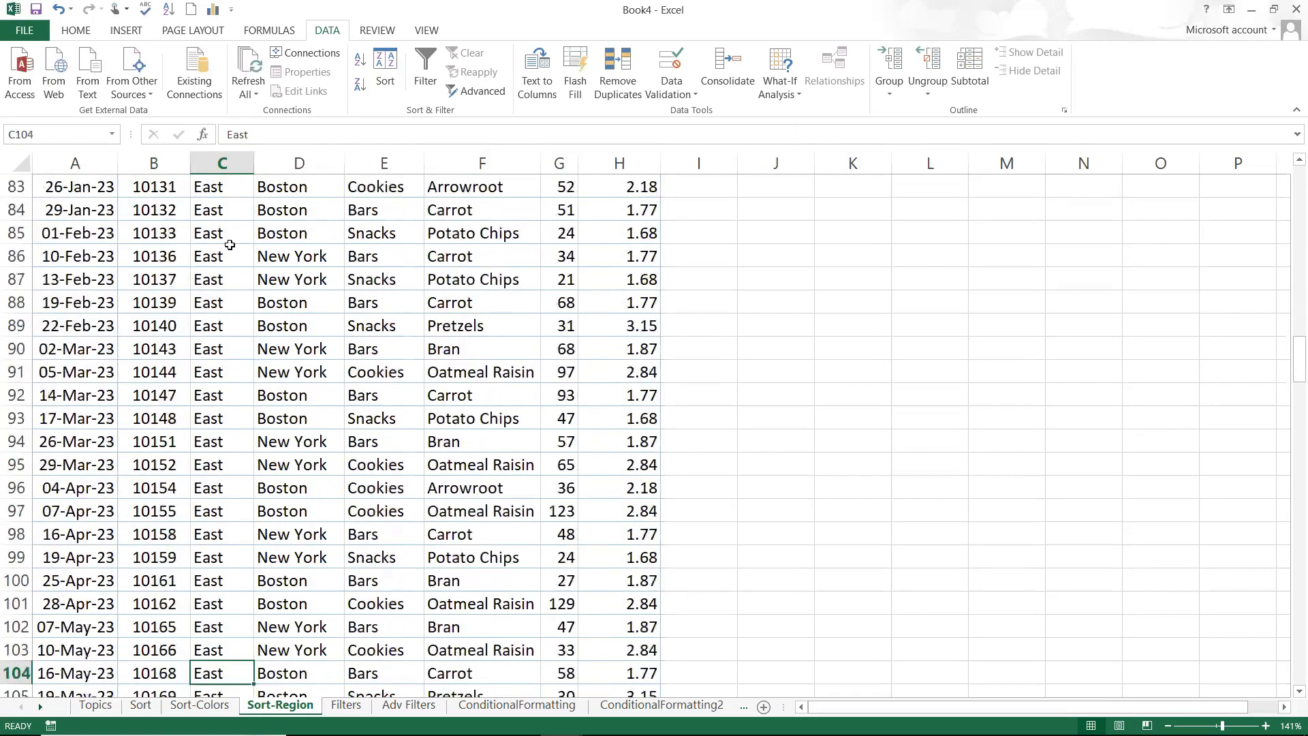
key(Down)
key(Down)
key(Down)
key(Down)
key(Down)
key(Down)
key(Down)
key(Down)
key(Down)
key(Down)
key(Down)
key(Down)
key(Down)
key(Down)
key(Down)
key(Down)
key(Down)
key(Down)
key(Down)
key(Down)
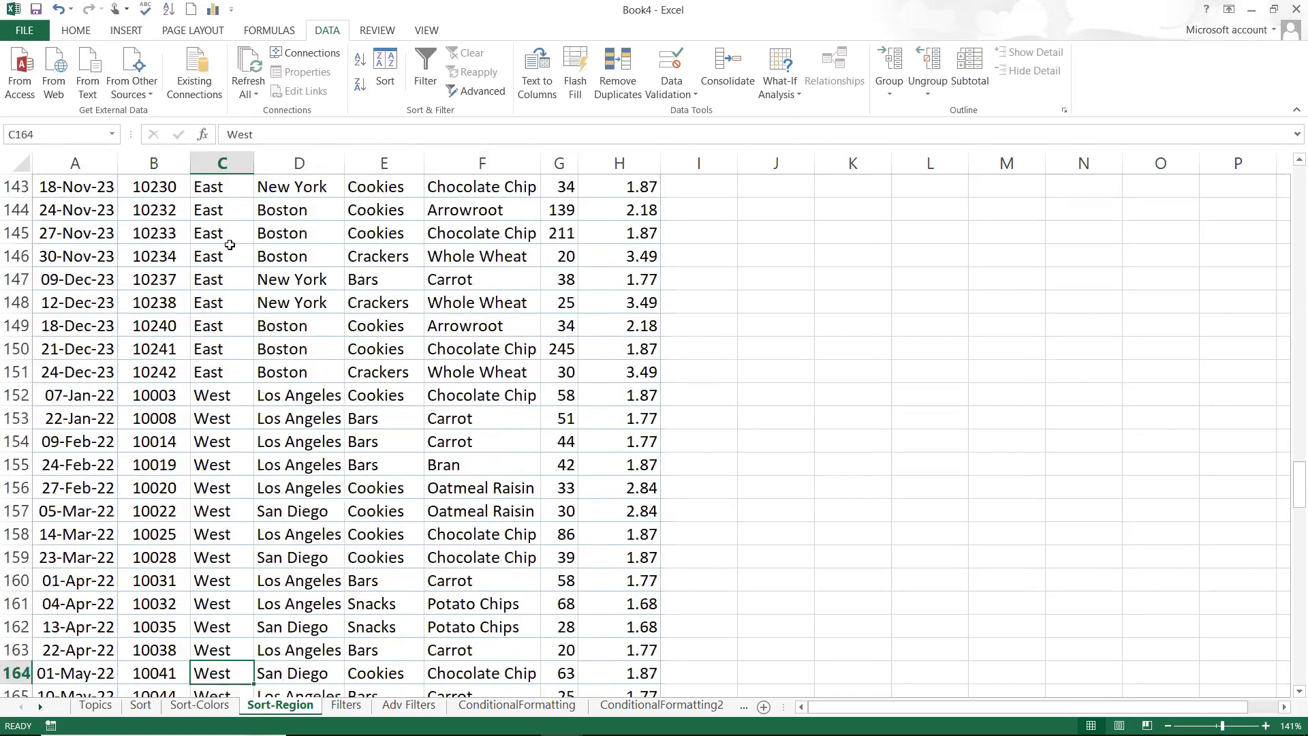
key(Down)
key(Down)
key(Down)
key(Down)
key(Down)
key(Down)
key(Down)
key(Down)
key(Down)
key(Down)
key(Down)
key(Down)
key(Down)
key(Down)
key(Down)
key(Down)
key(Down)
key(Down)
key(Down)
key(Down)
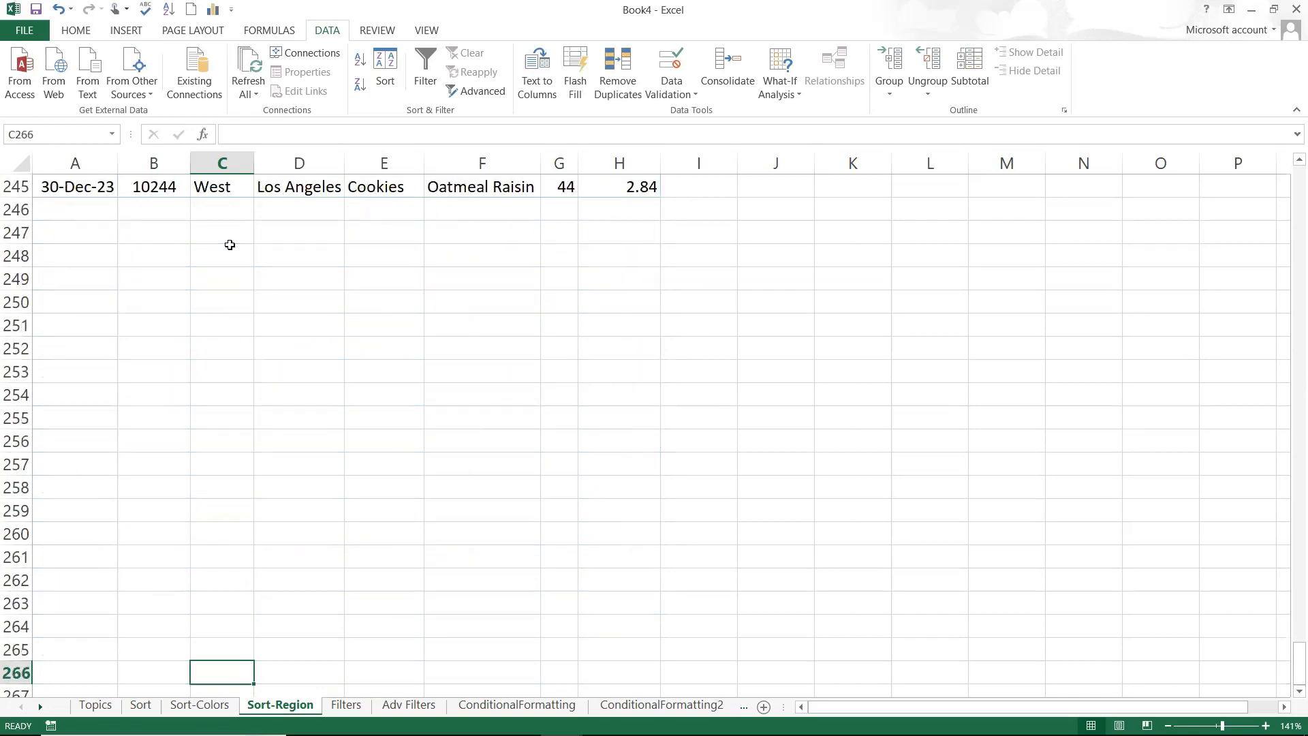
- Examine the order of the regions down the Region column once more and return to the start of the table
key(ctrl+Up)
key(ctrl+Up)
key(Down)
key(Down)
key(Down)
key(Down)
key(Down)
key(Down)
key(Down)
key(Down)
key(Down)
key(Down)
key(Down)
key(Down)
key(Down)
key(Down)
key(Down)
key(Down)
key(Down)
key(Down)
key(Down)
key(Down)
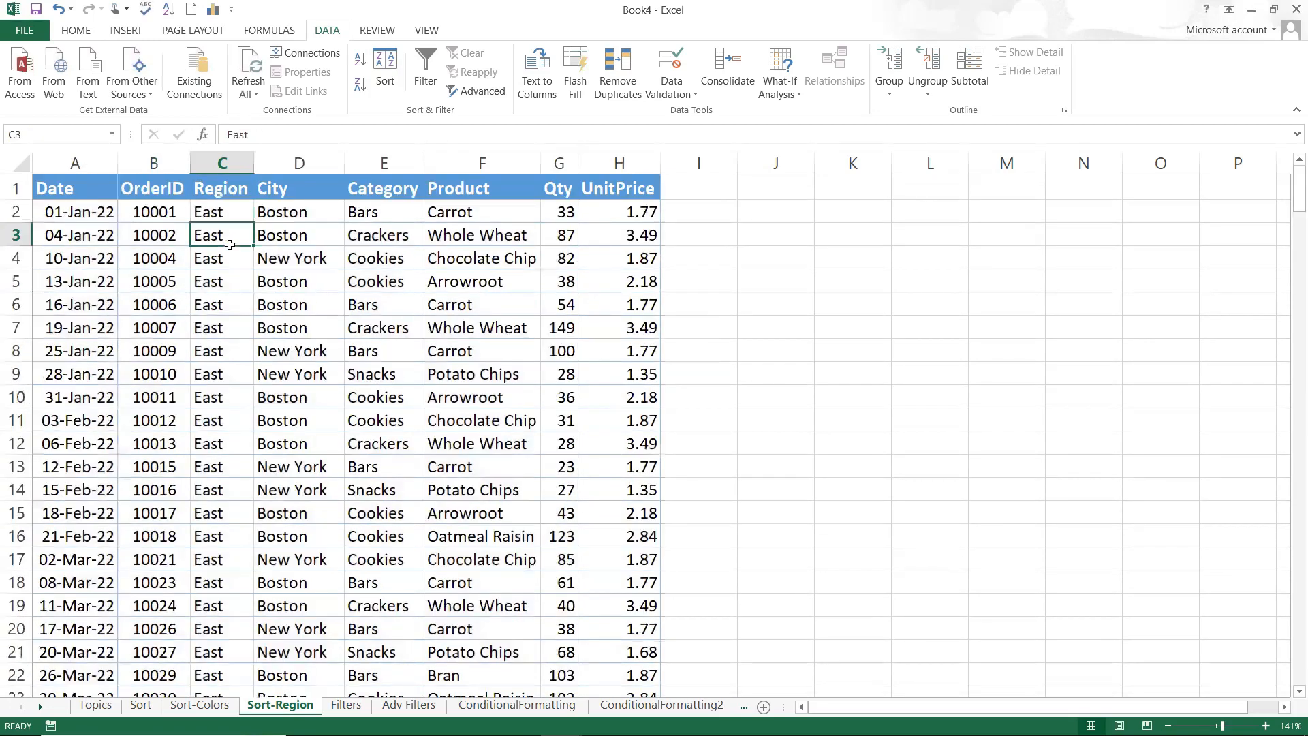
key(Down)
key(Down)
key(Down)
key(Down)
key(Down)
key(Down)
key(Down)
key(Down)
key(Down)
key(Down)
key(Down)
key(Down)
key(Down)
key(Down)
key(Down)
key(Down)
key(Down)
key(Down)
key(Down)
key(Down)
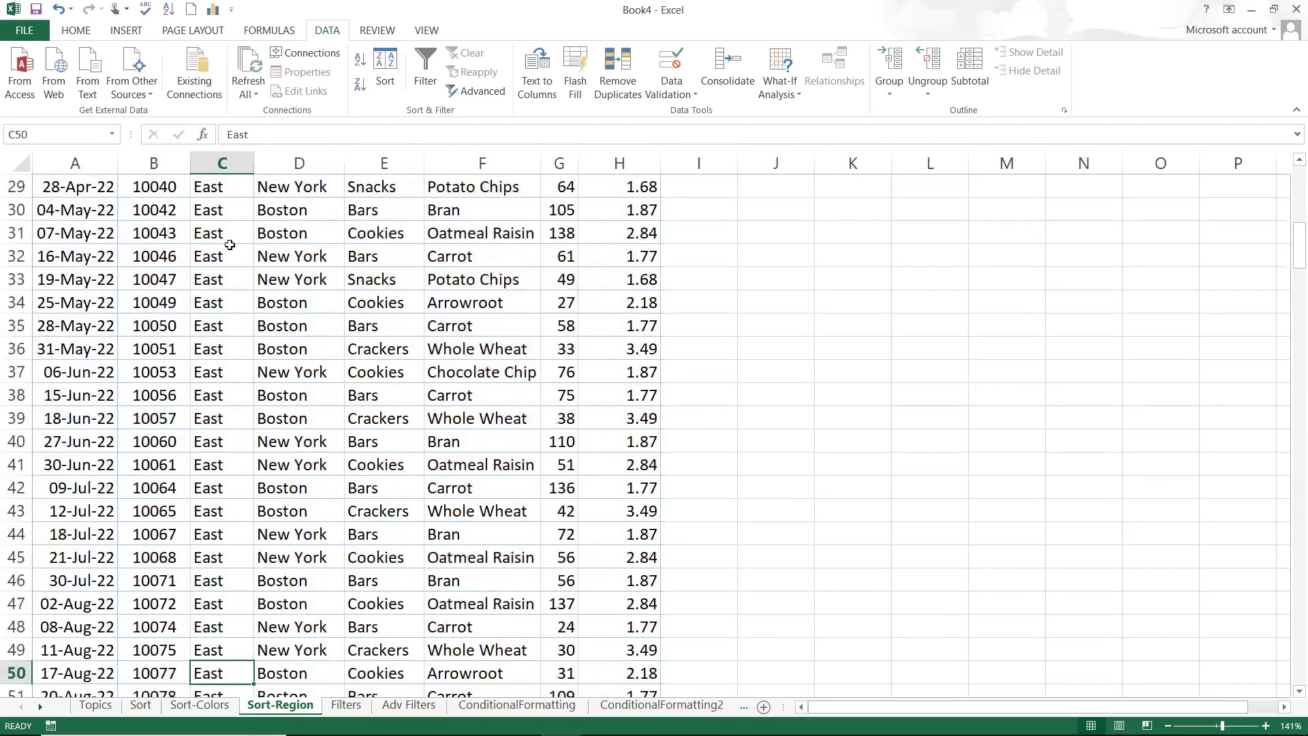
key(Down)
key(Down)
key(Down)
key(Down)
key(Down)
key(Down)
key(Down)
key(Down)
key(Down)
key(Down)
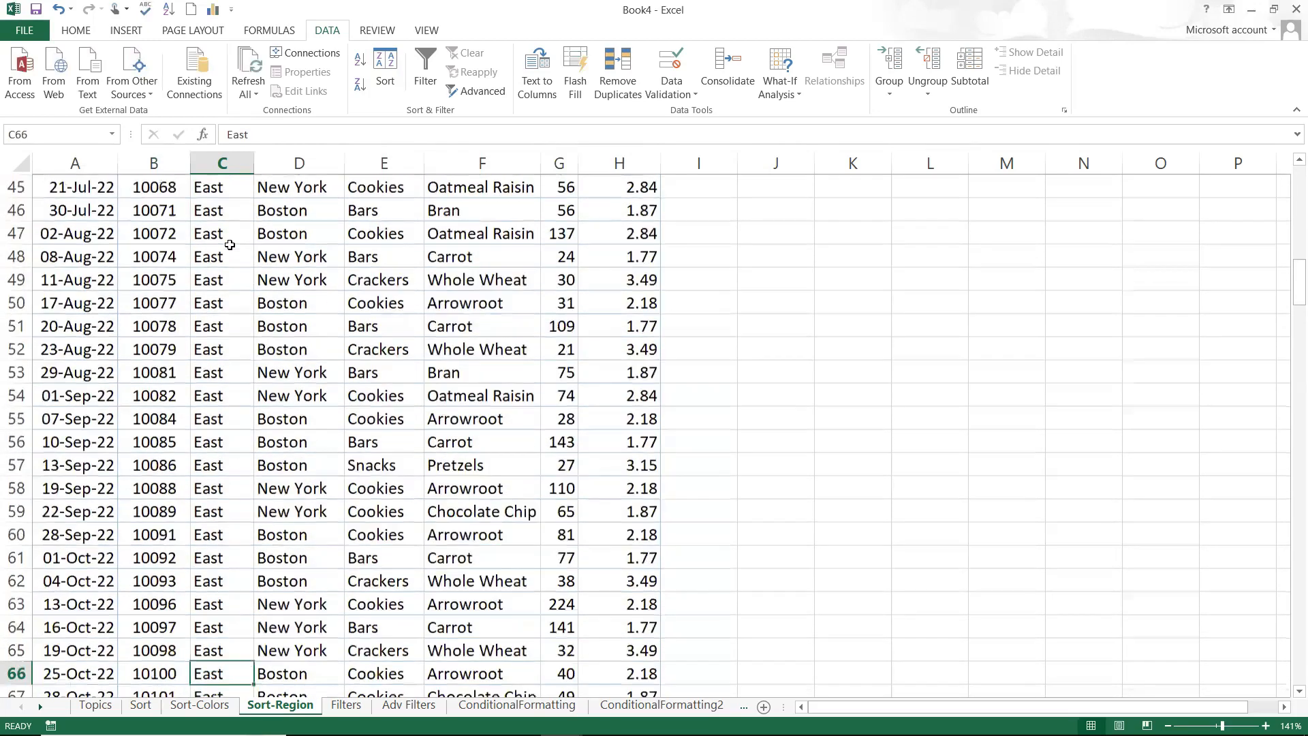
key(Down)
key(Down)
key(Down)
key(Down)
key(Down)
key(Down)
key(Down)
key(Down)
key(Down)
key(Down)
key(Down)
key(Down)
key(Down)
key(Down)
key(Down)
key(Down)
key(Down)
key(Down)
key(Down)
key(Down)
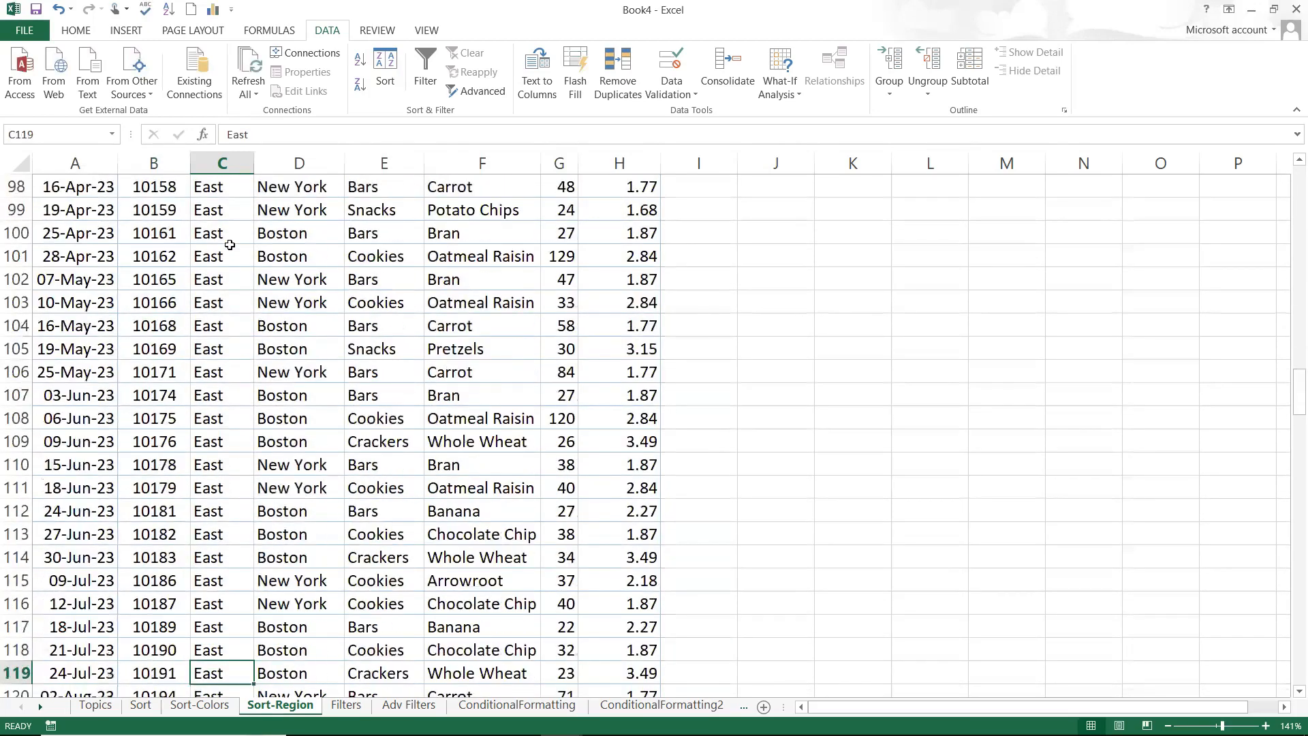
key(Down)
key(Down)
key(Down)
key(Down)
key(Down)
key(Down)
key(Down)
key(Down)
key(Down)
key(Down)
key(Down)
key(Down)
key(Down)
key(Down)
key(Down)
key(Down)
key(Down)
key(Down)
key(Down)
key(Down)
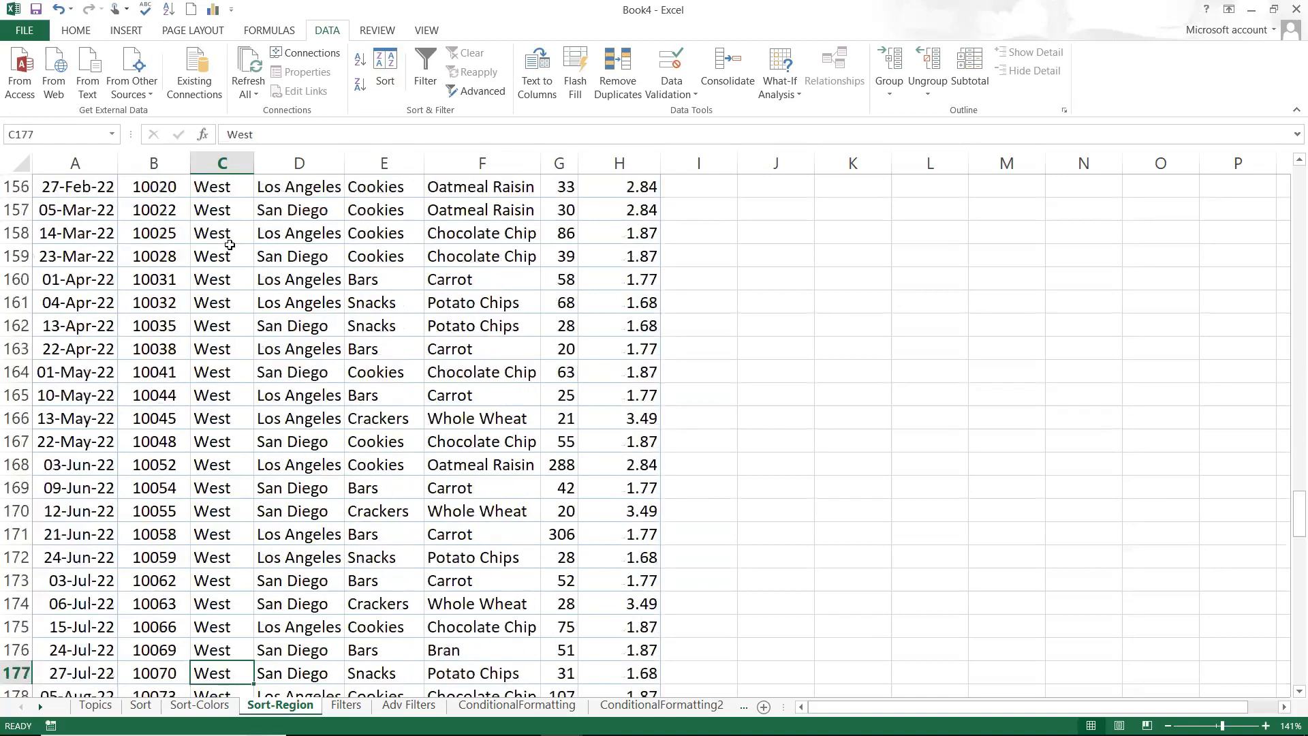
key(Down)
key(Down)
key(Down)
key(Down)
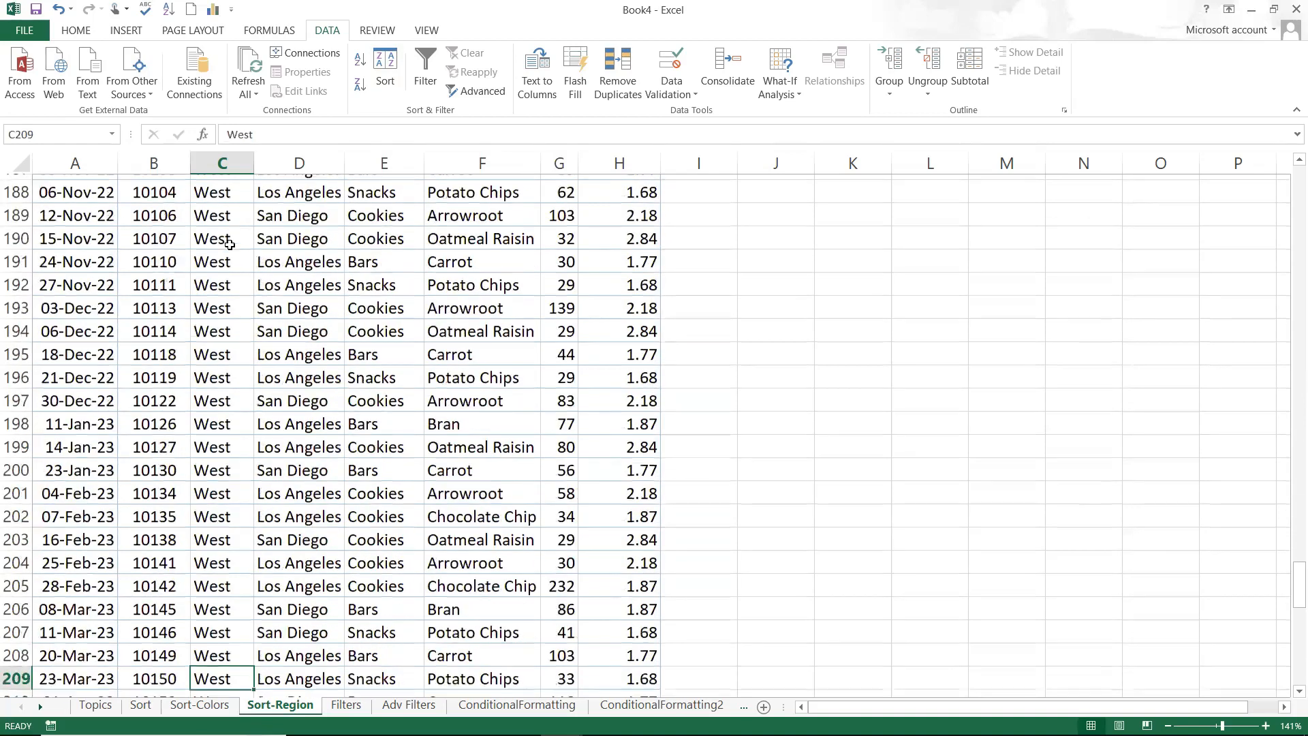
key(Down)
key(Down)
key(Down)
key(Down)
key(Down)
key(Down)
key(Down)
key(Down)
key(Down)
key(Down)
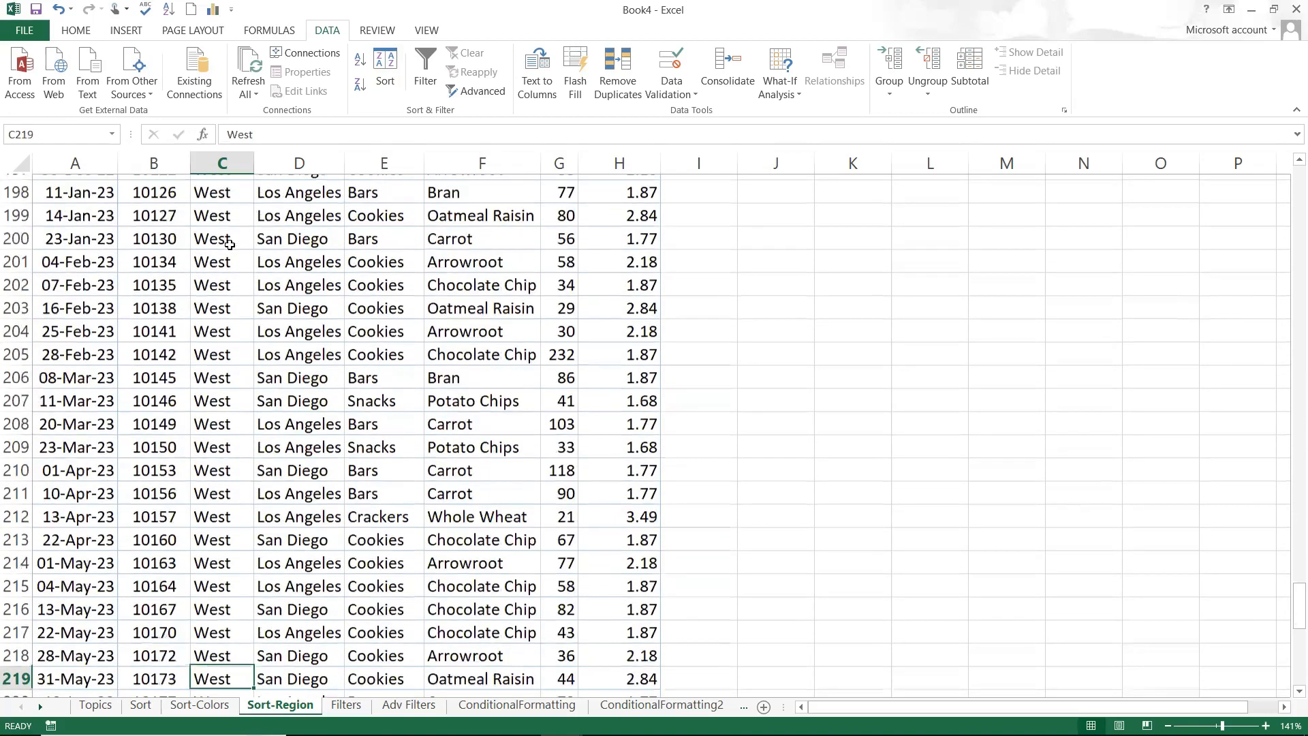
key(Down)
key(Down)
key(Down)
key(Down)
key(Down)
key(Down)
key(Down)
key(Down)
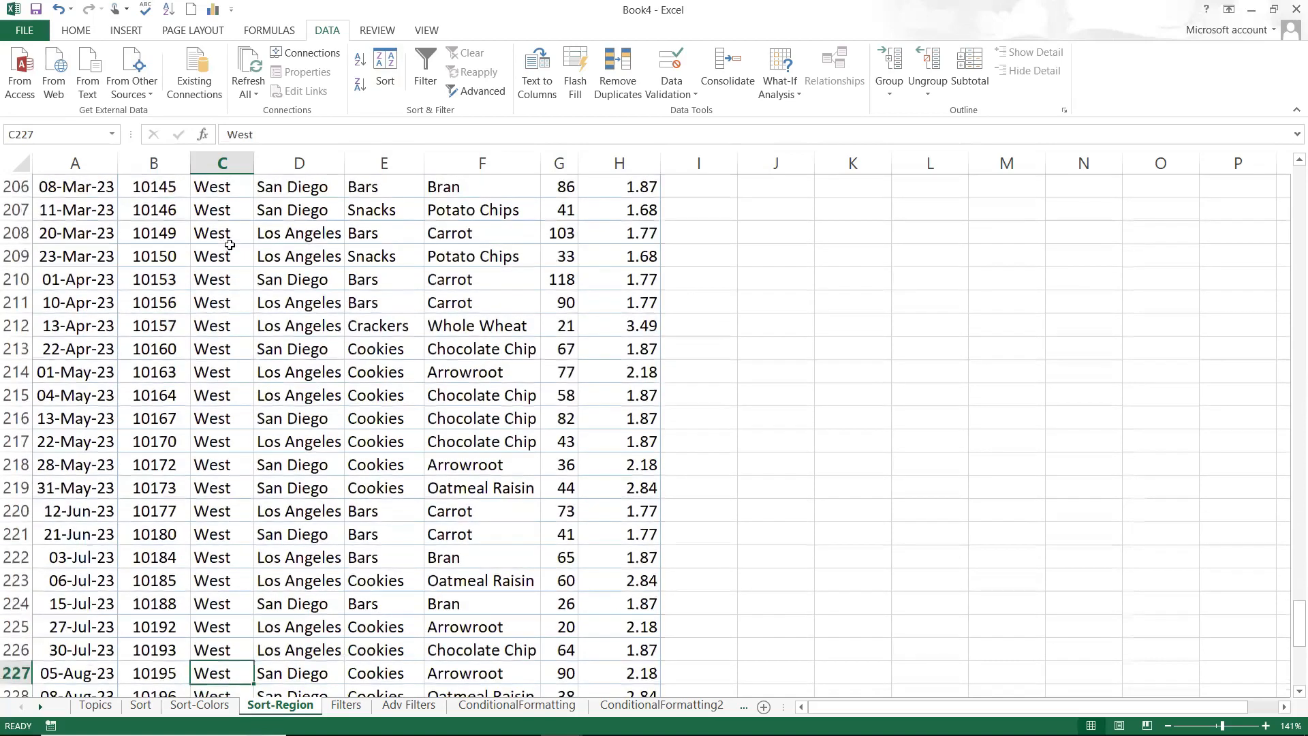
key(ctrl+Up)
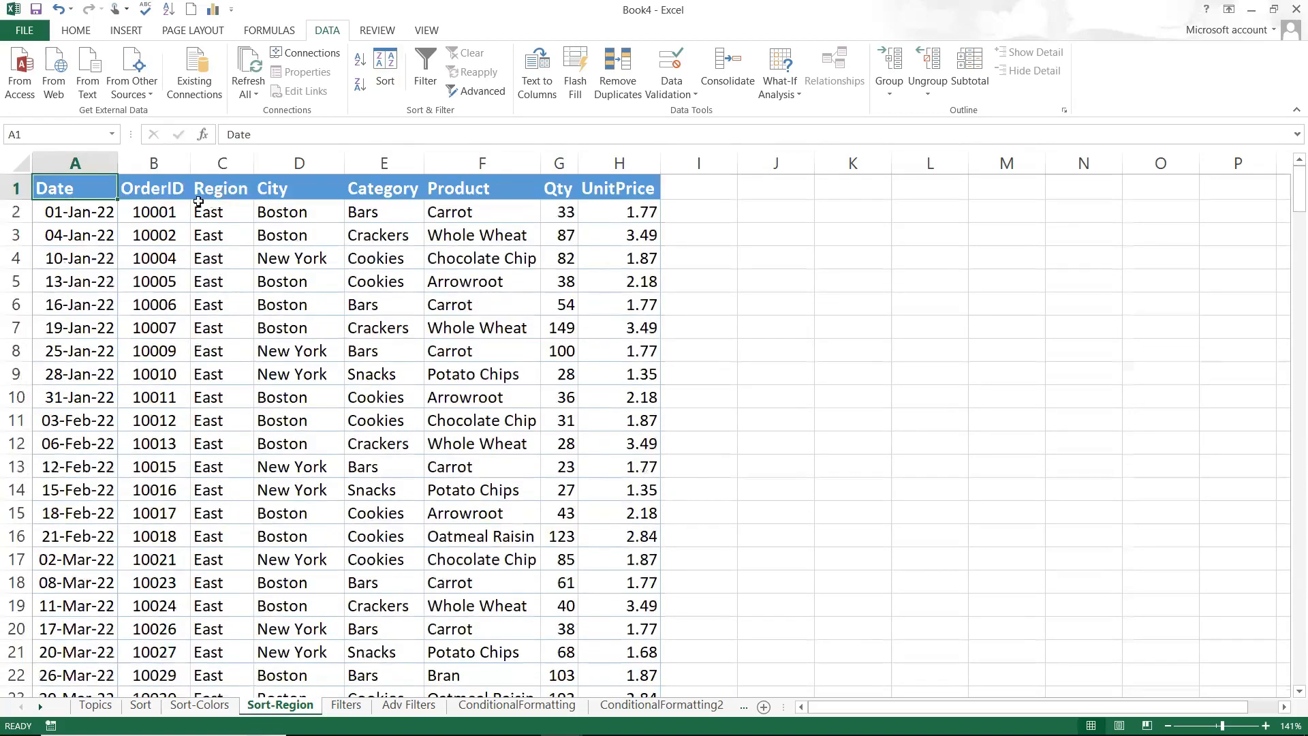
click(214, 236)
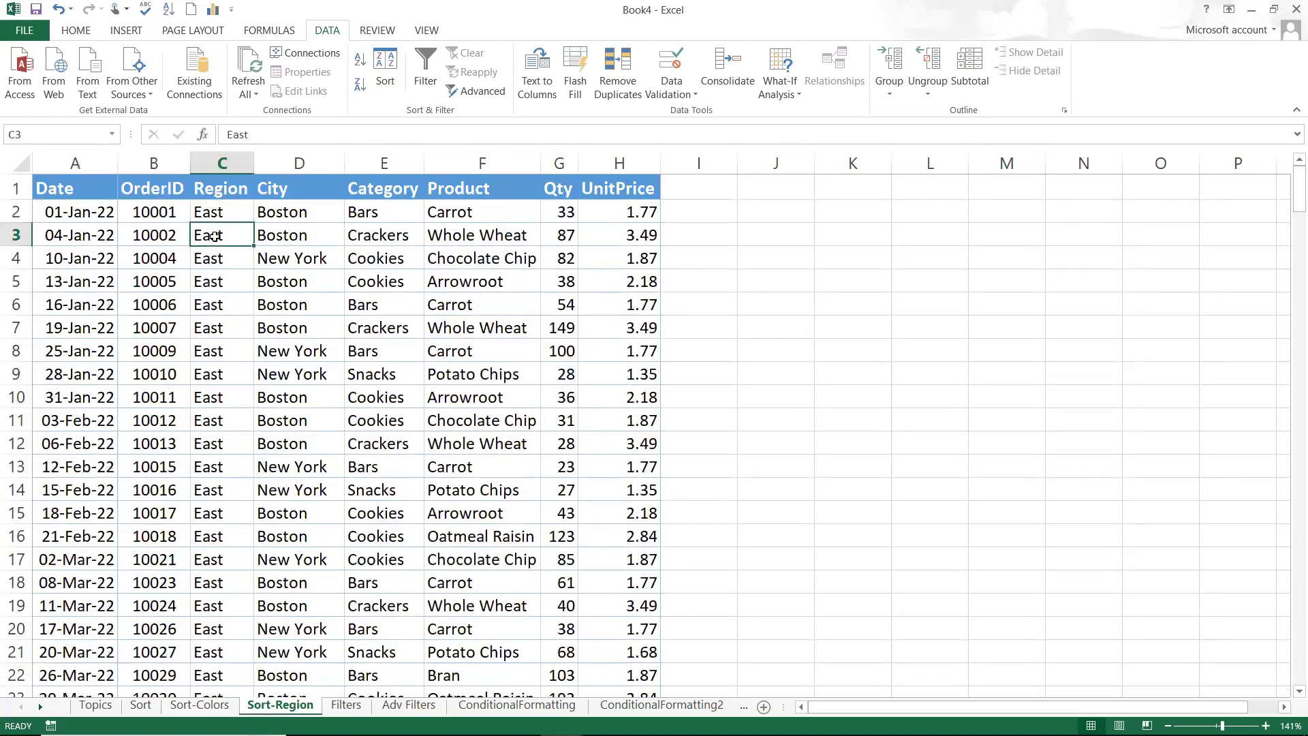
click(230, 368)
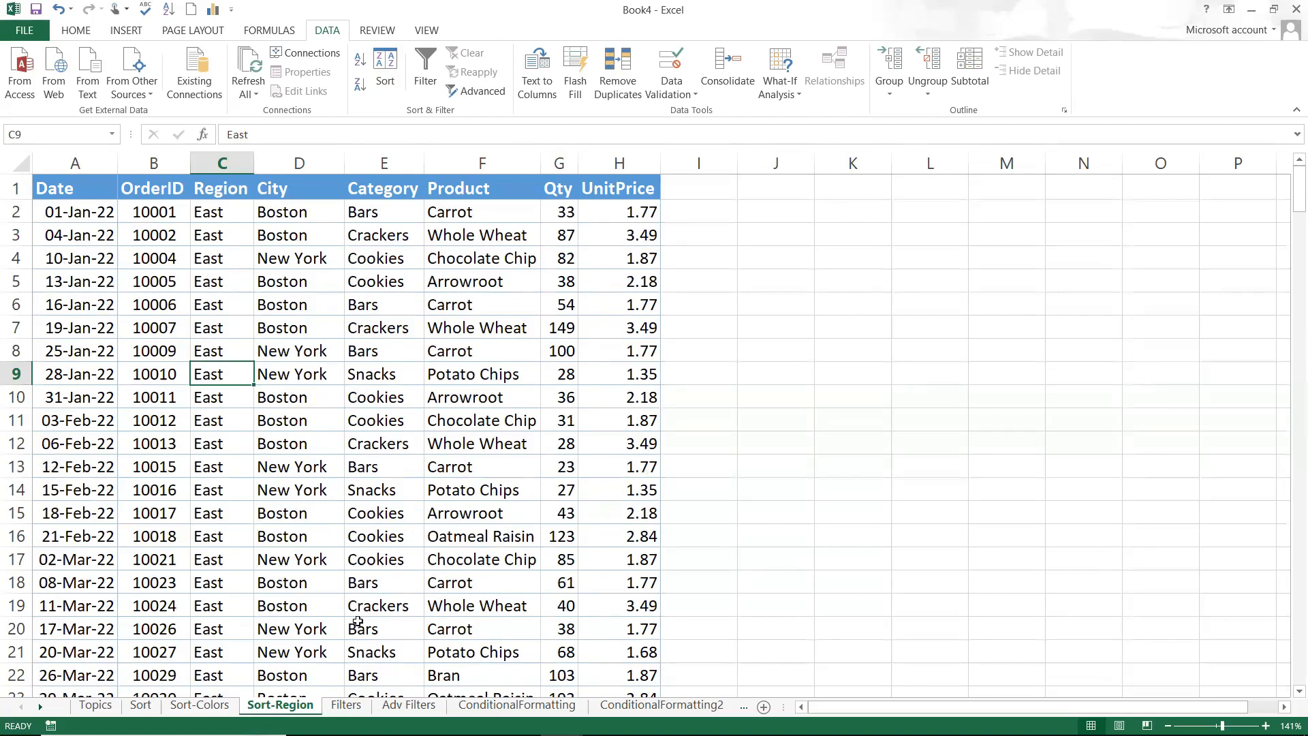
- On the Filters sheet, turn on filtering for the order table's header row
click(347, 705)
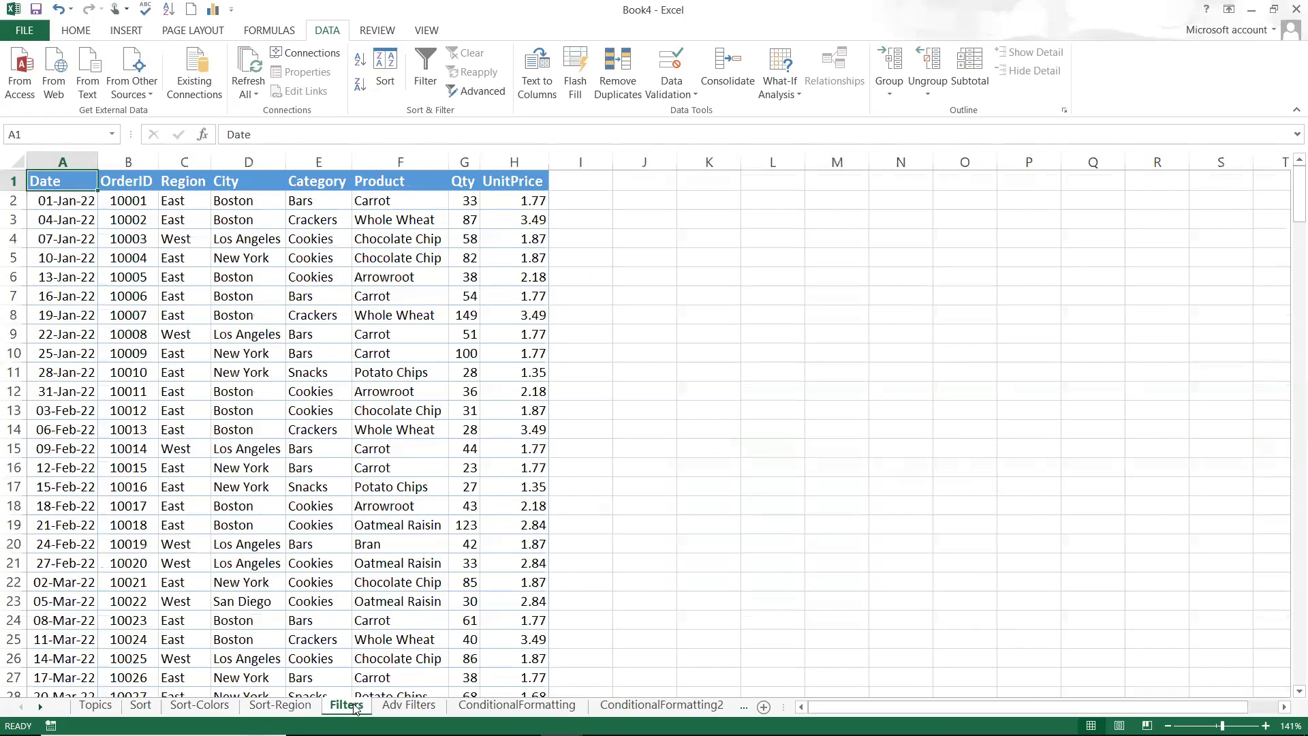
click(341, 487)
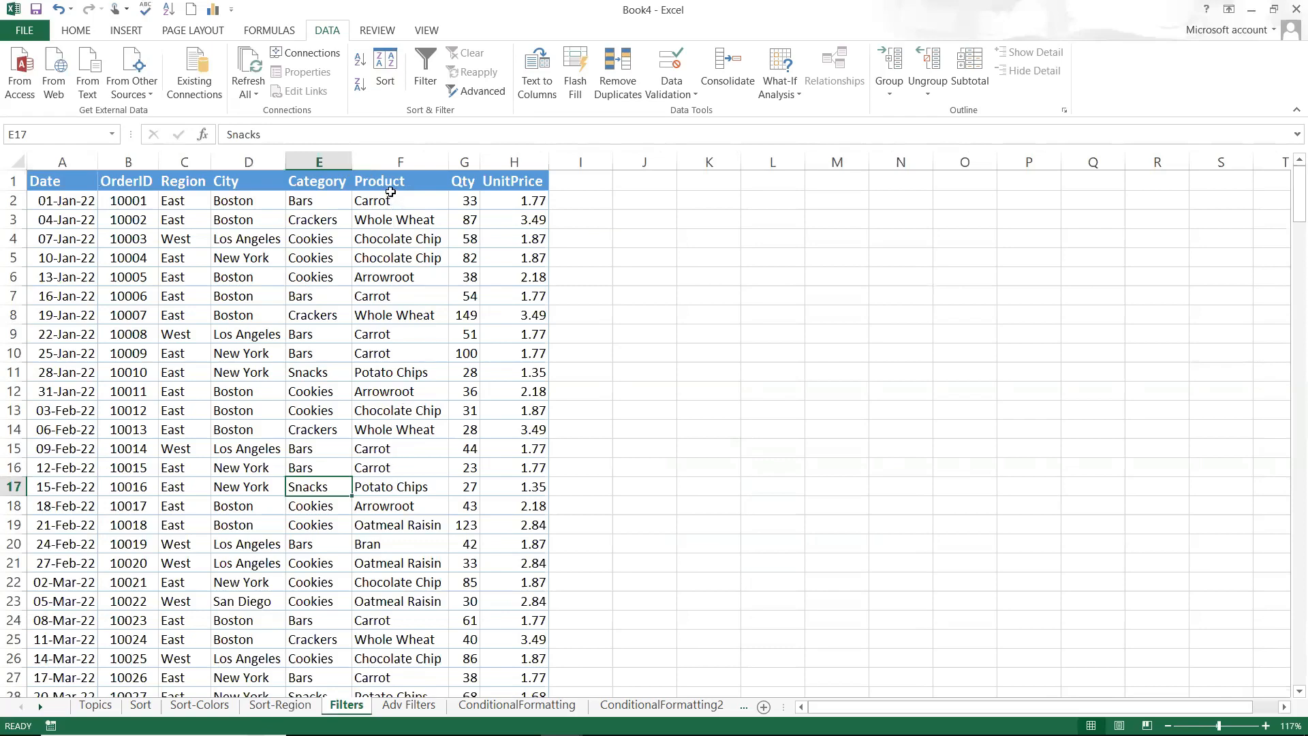
click(392, 237)
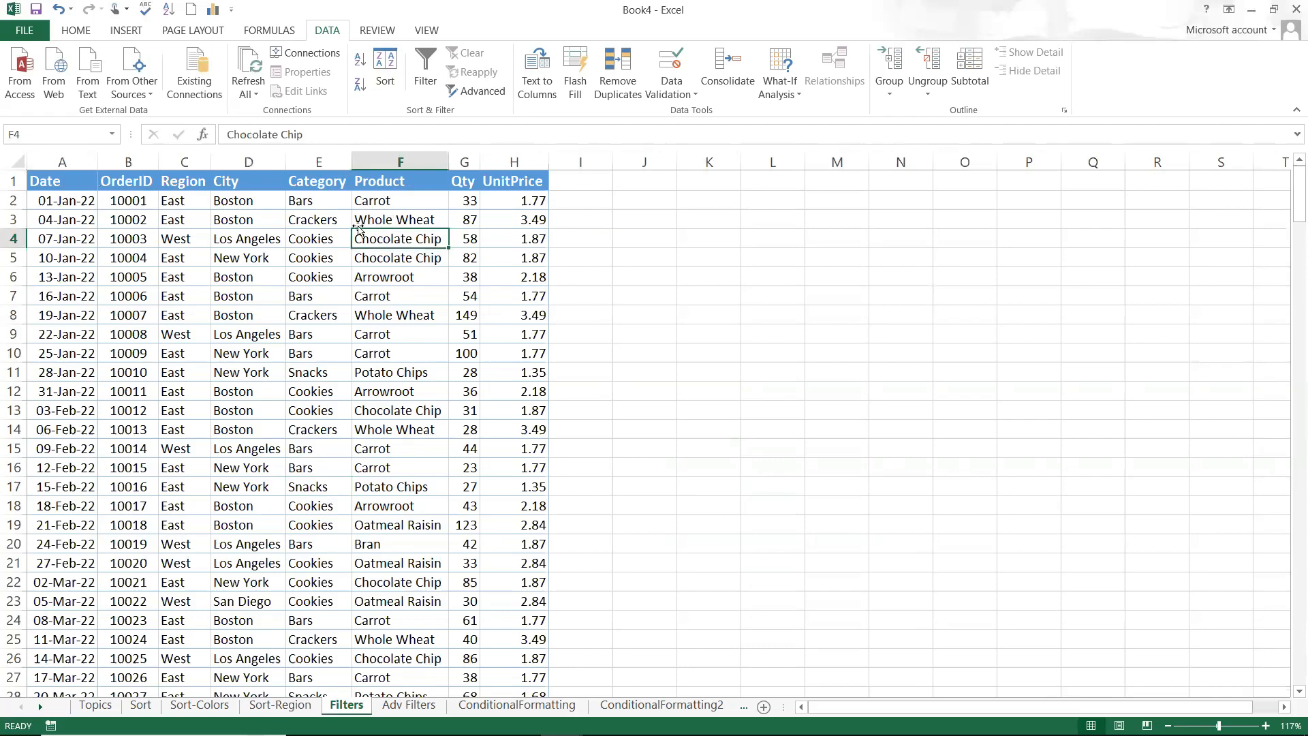
click(428, 84)
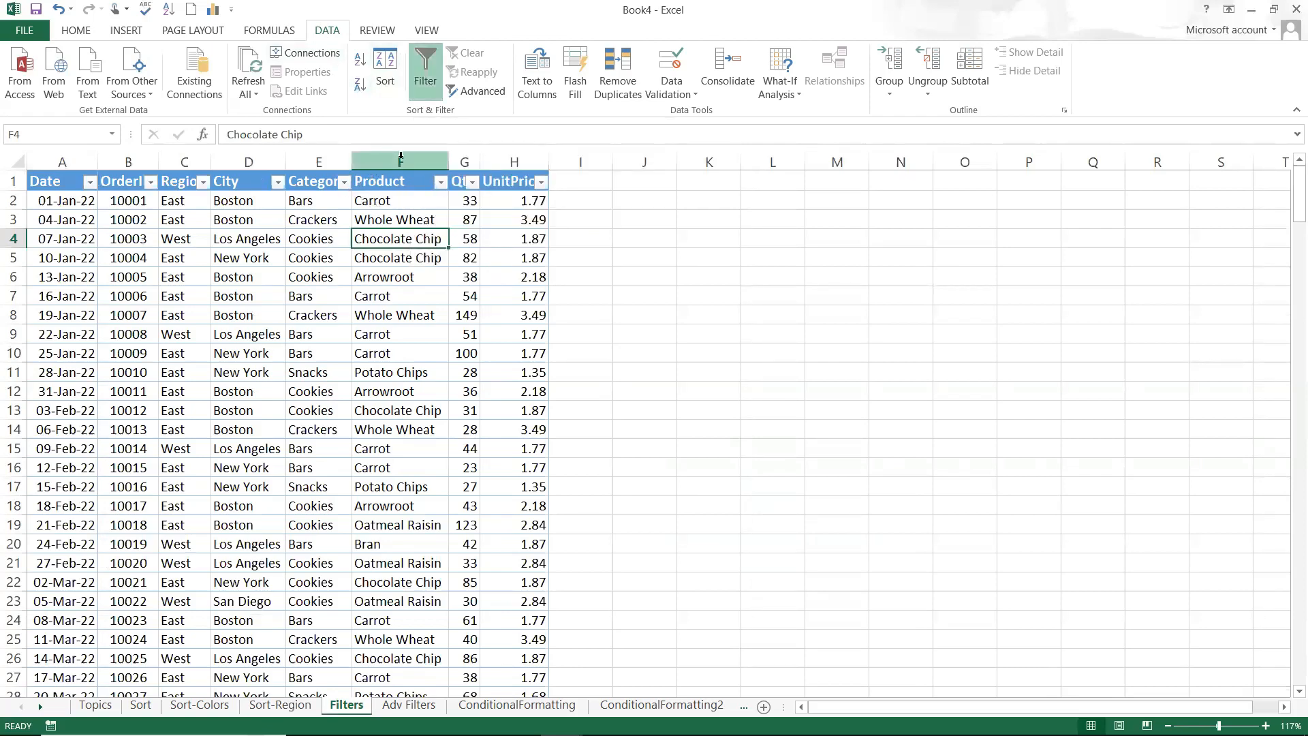
- Filter the Product column to show only Carrot orders
click(440, 182)
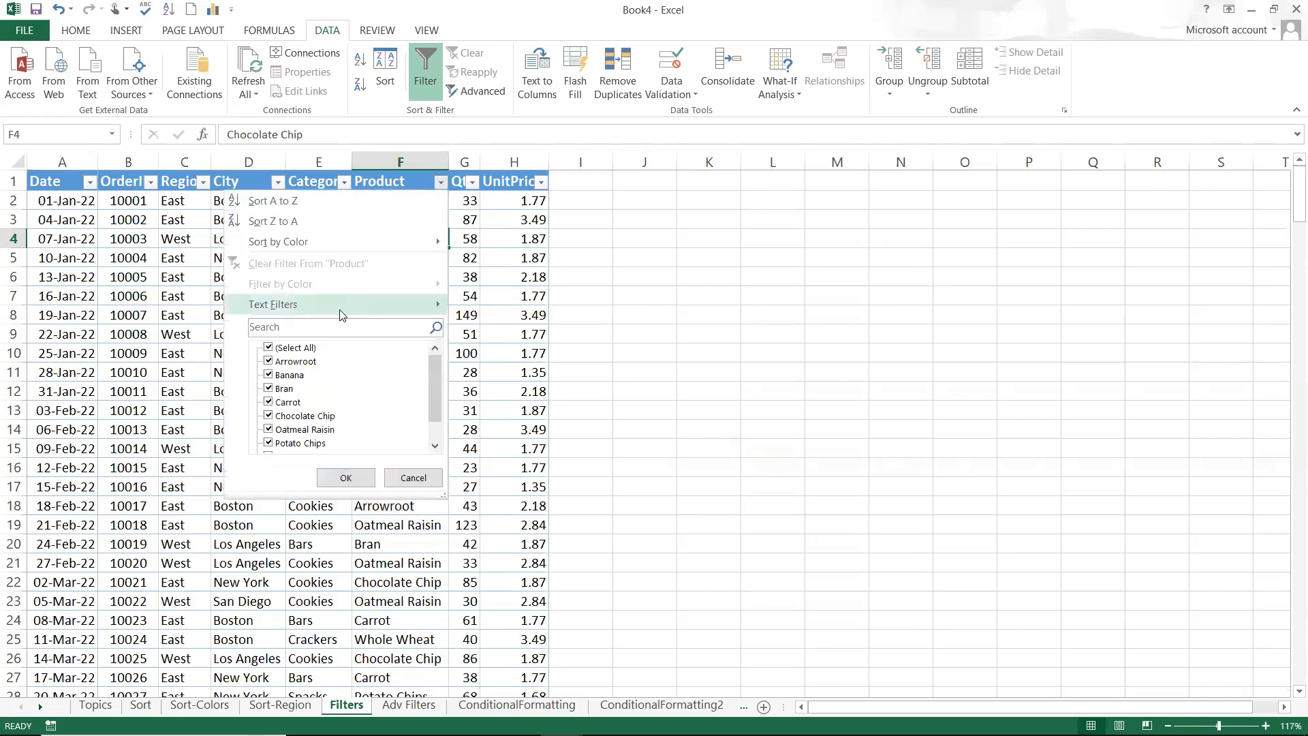
click(312, 348)
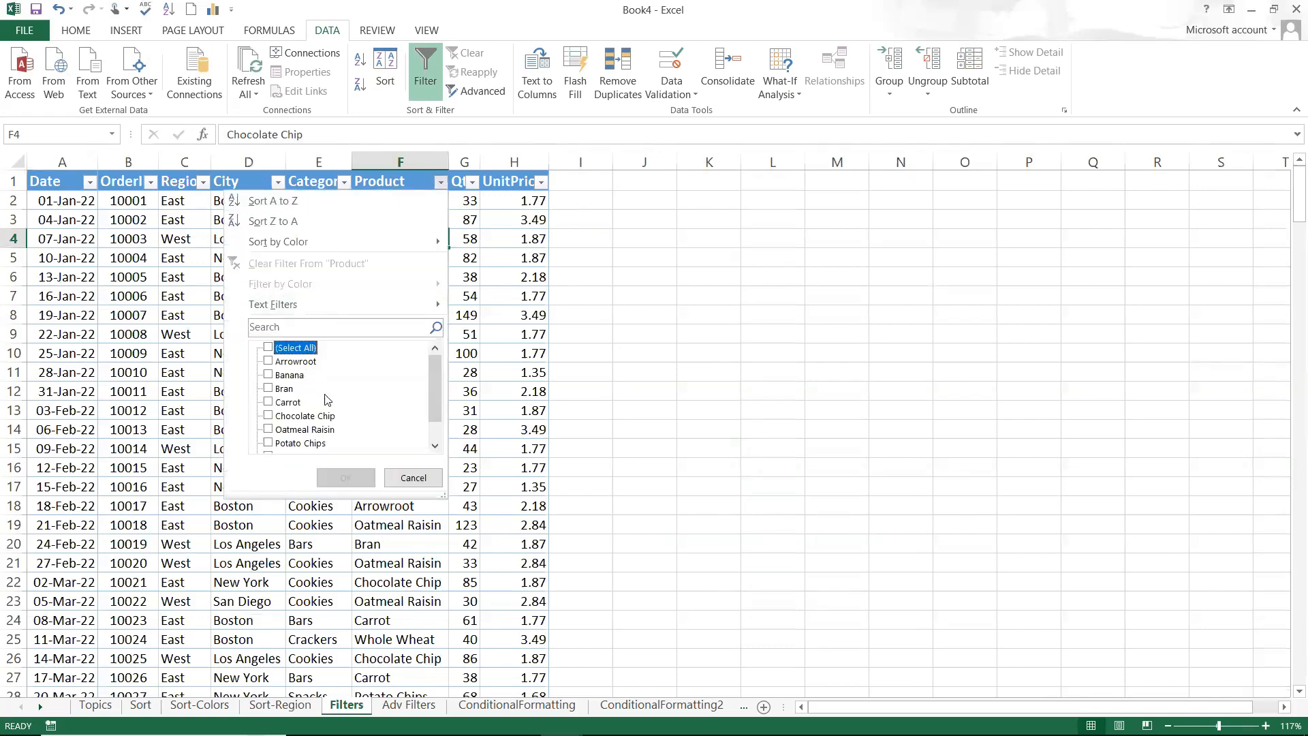
click(287, 405)
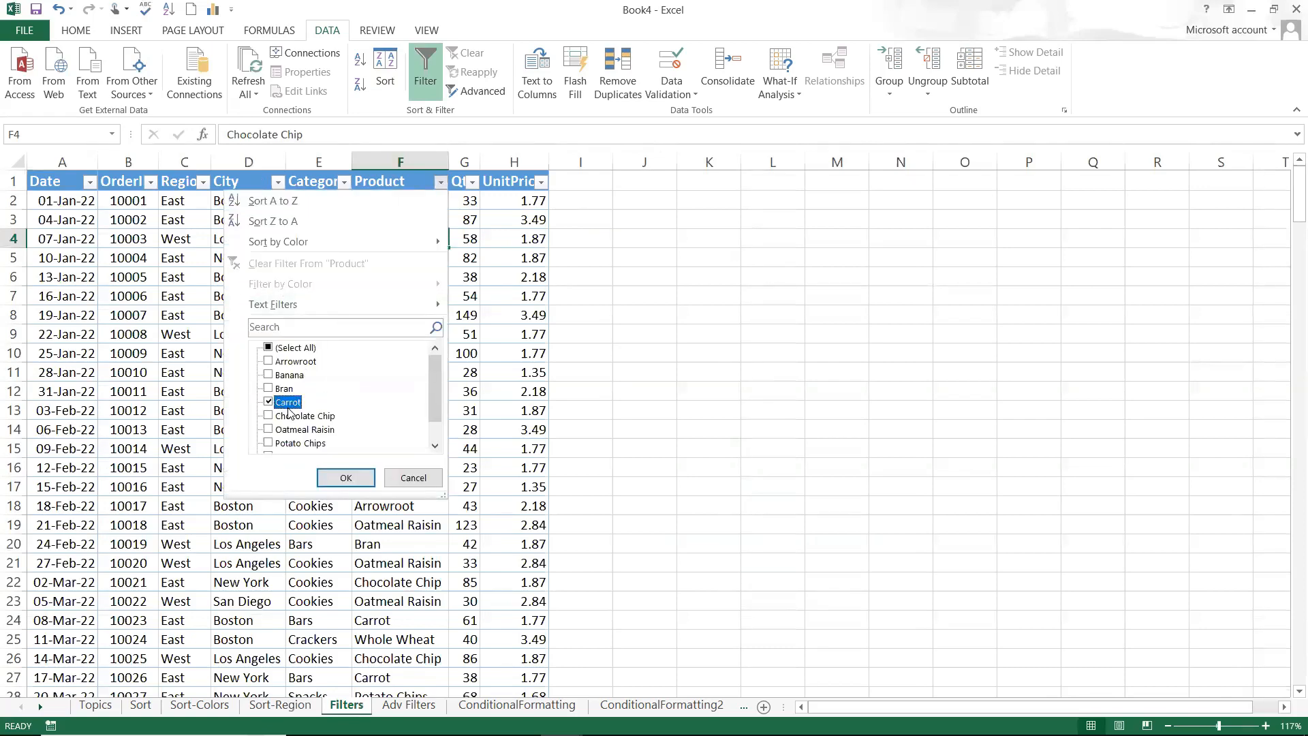
click(346, 477)
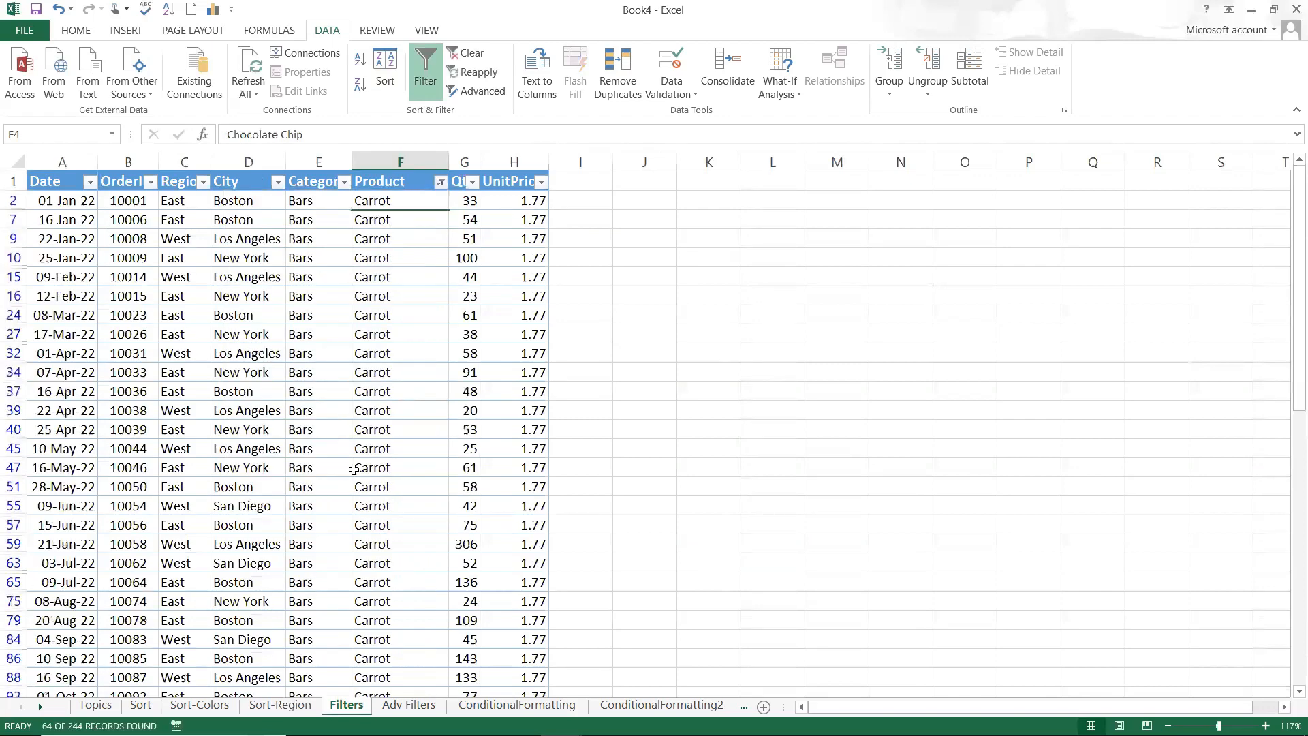
- Add Chocolate Chip to the Product filter alongside Carrot, and clear the filter after viewing the matching orders
click(439, 183)
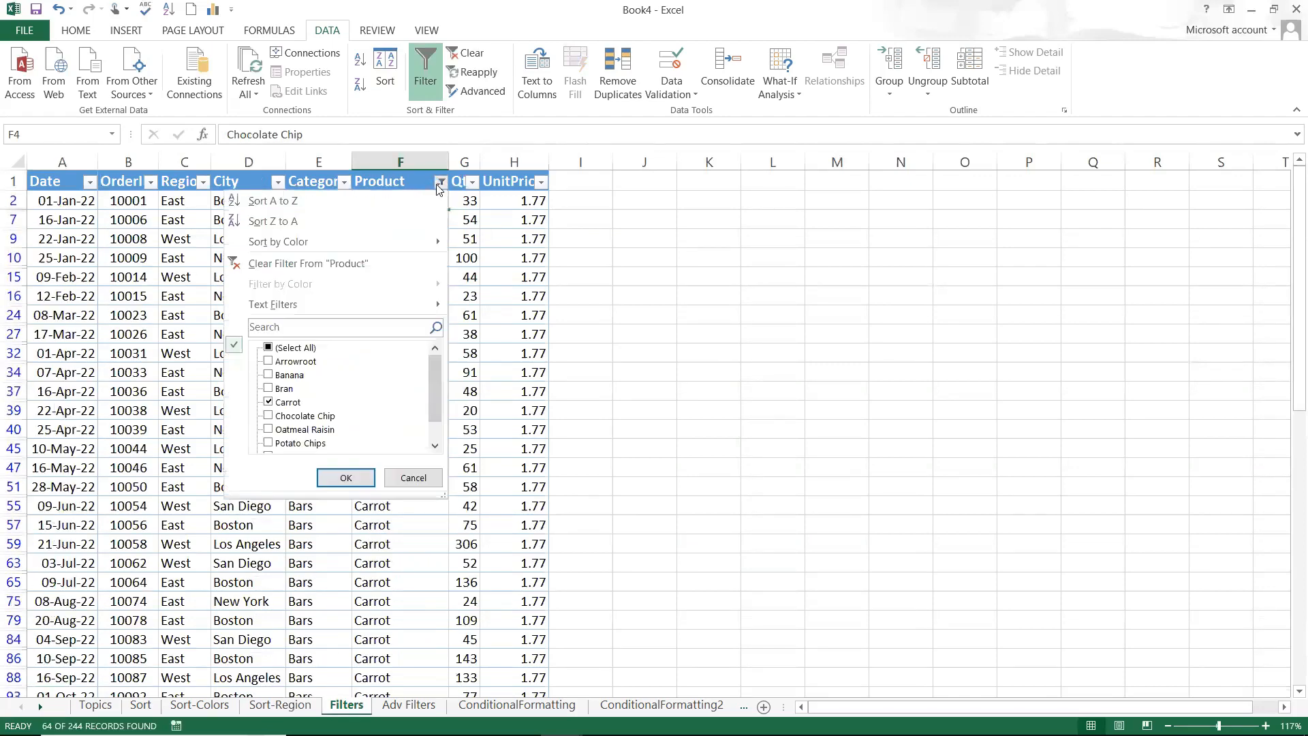
click(300, 418)
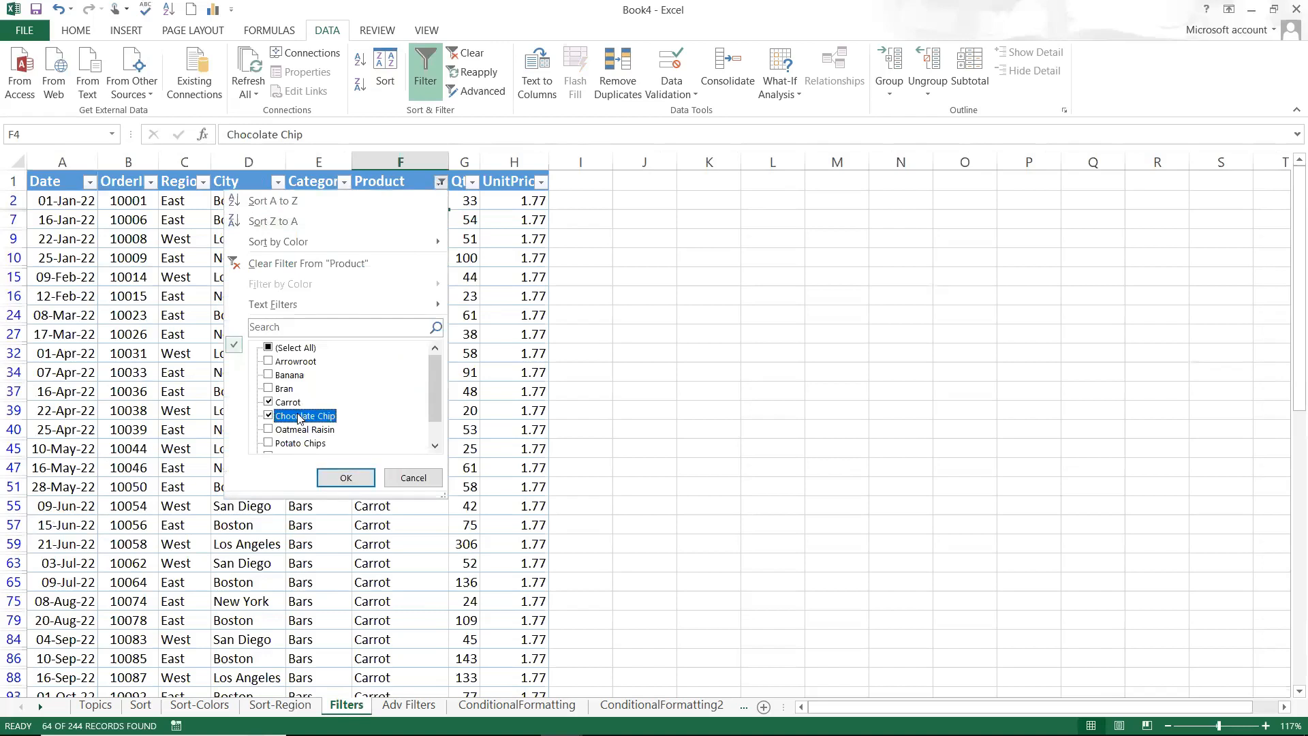
click(344, 475)
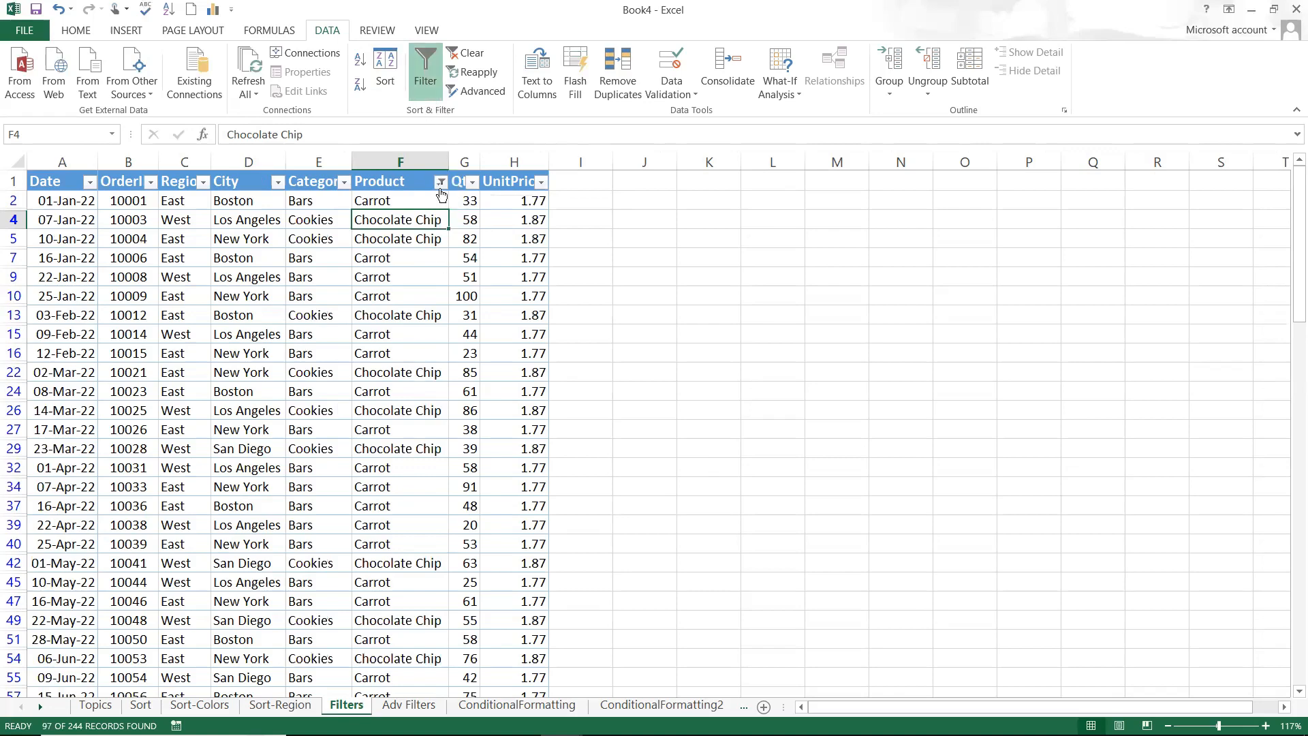
click(472, 51)
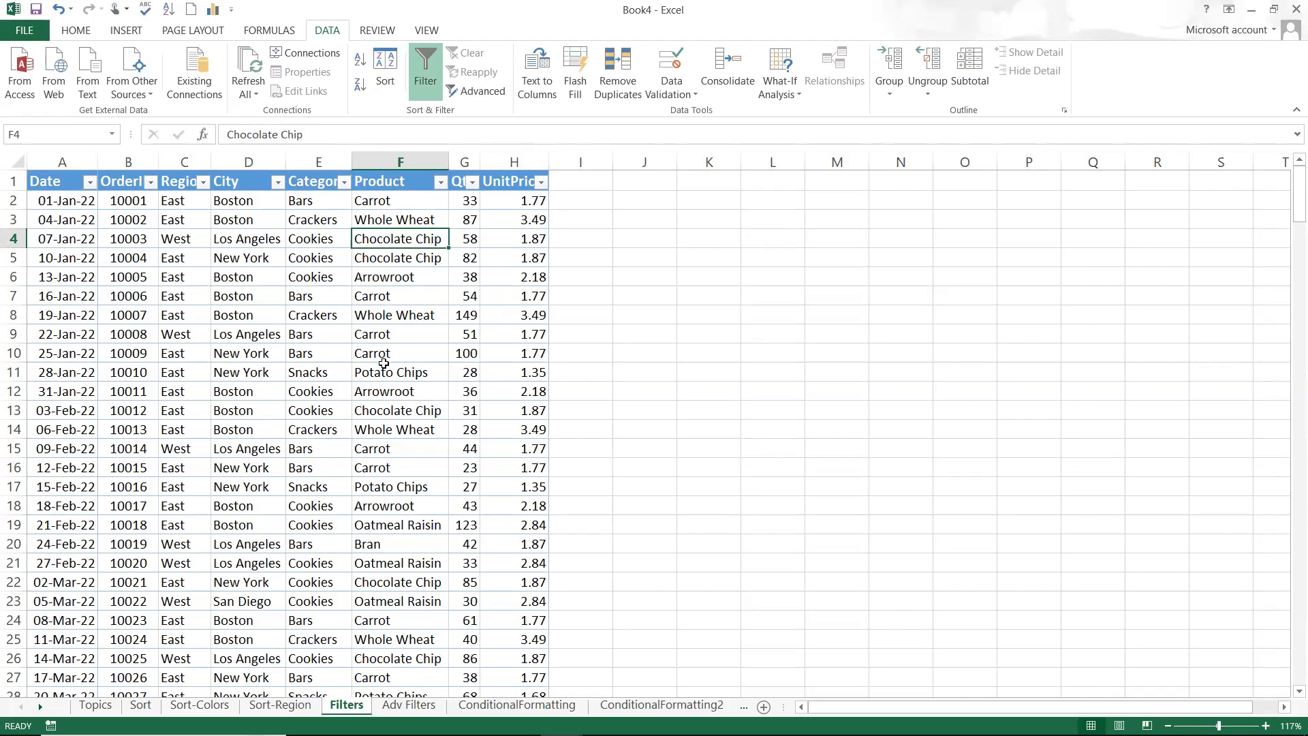
- Apply a text filter to the Product column for values that begin with A, and clear it after viewing the matches
click(441, 182)
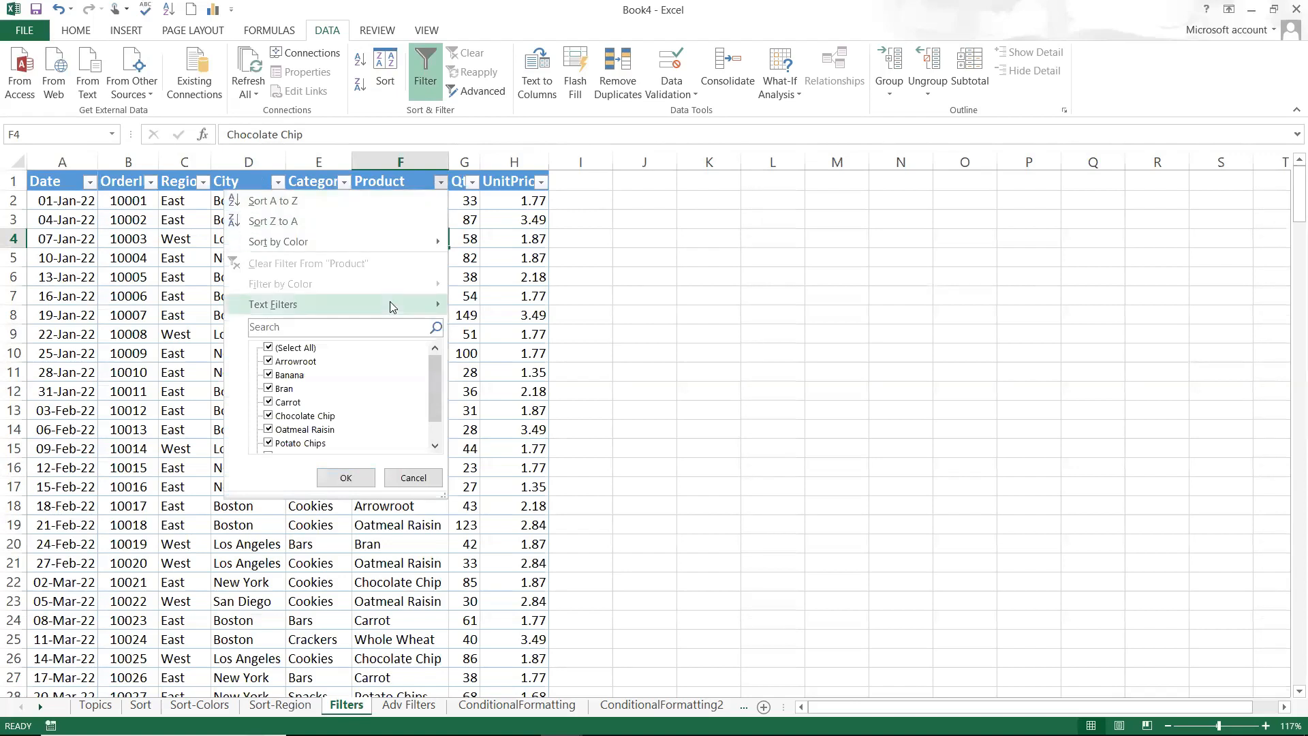
mouse_move(393, 307)
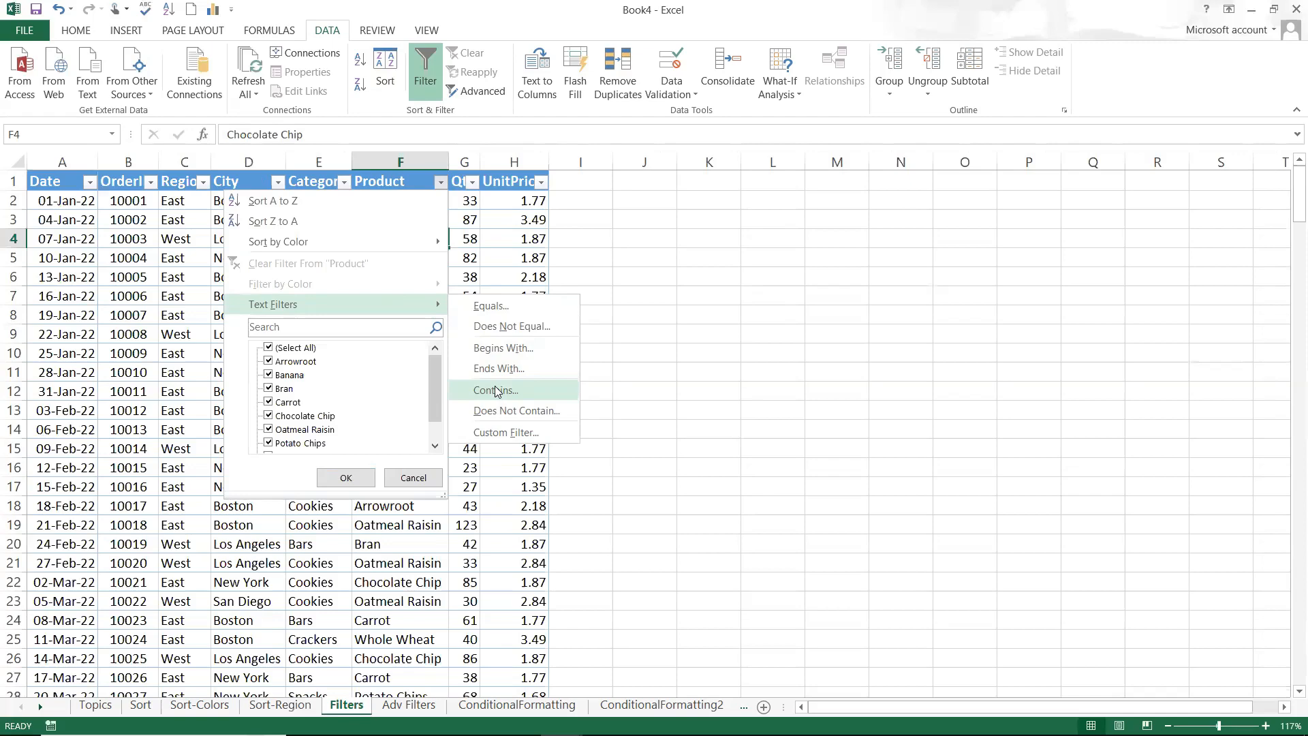
click(498, 346)
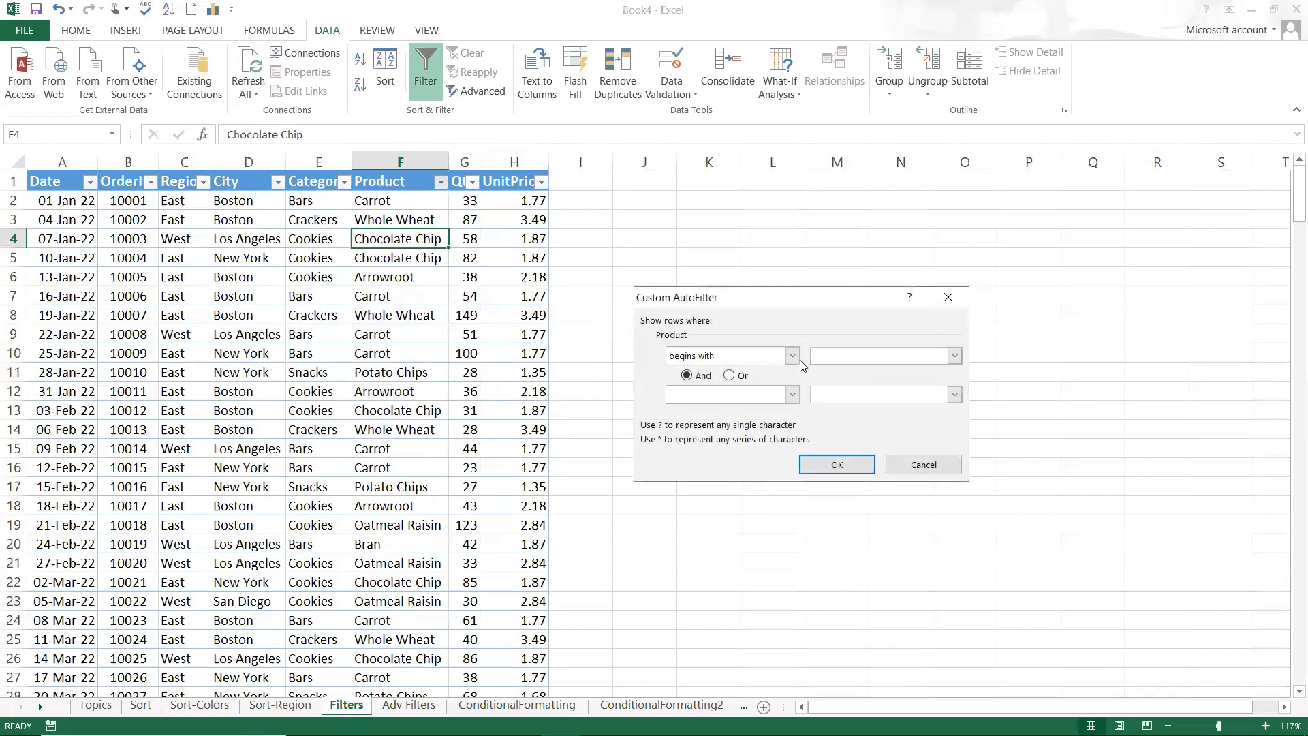
text(A)
click(837, 459)
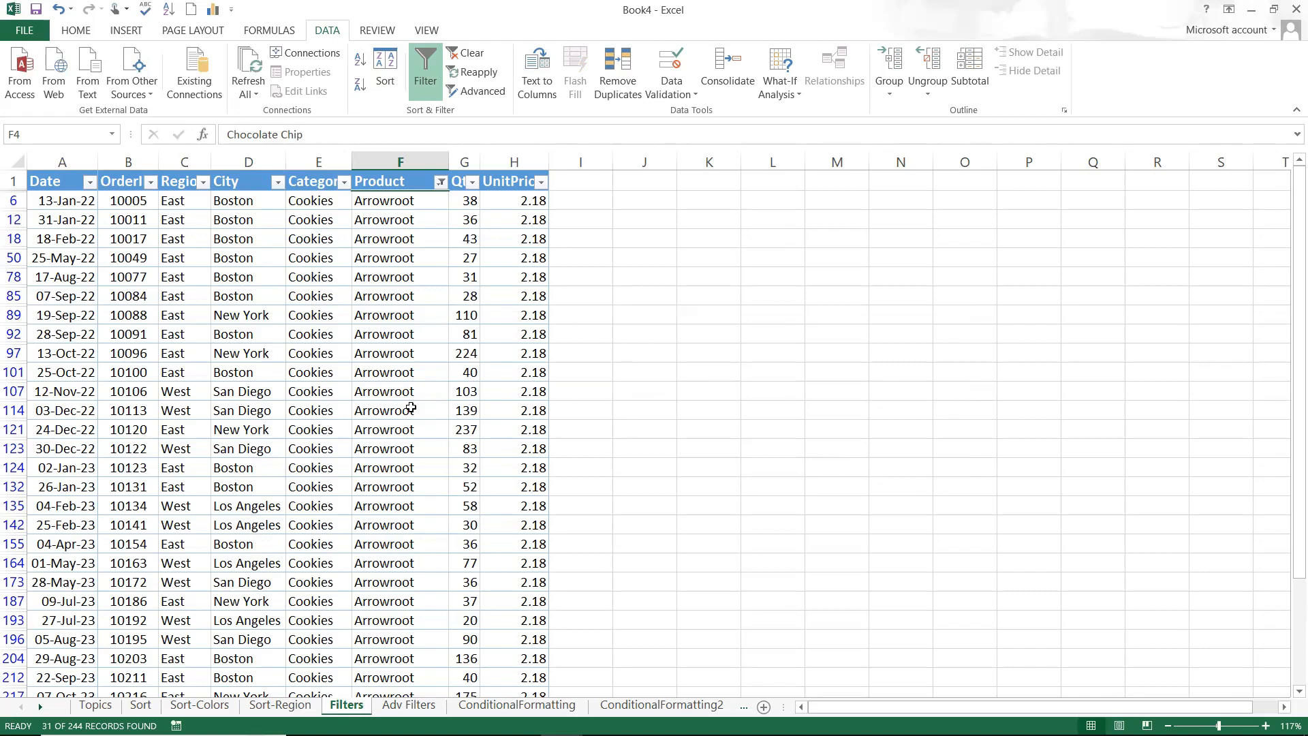
click(473, 58)
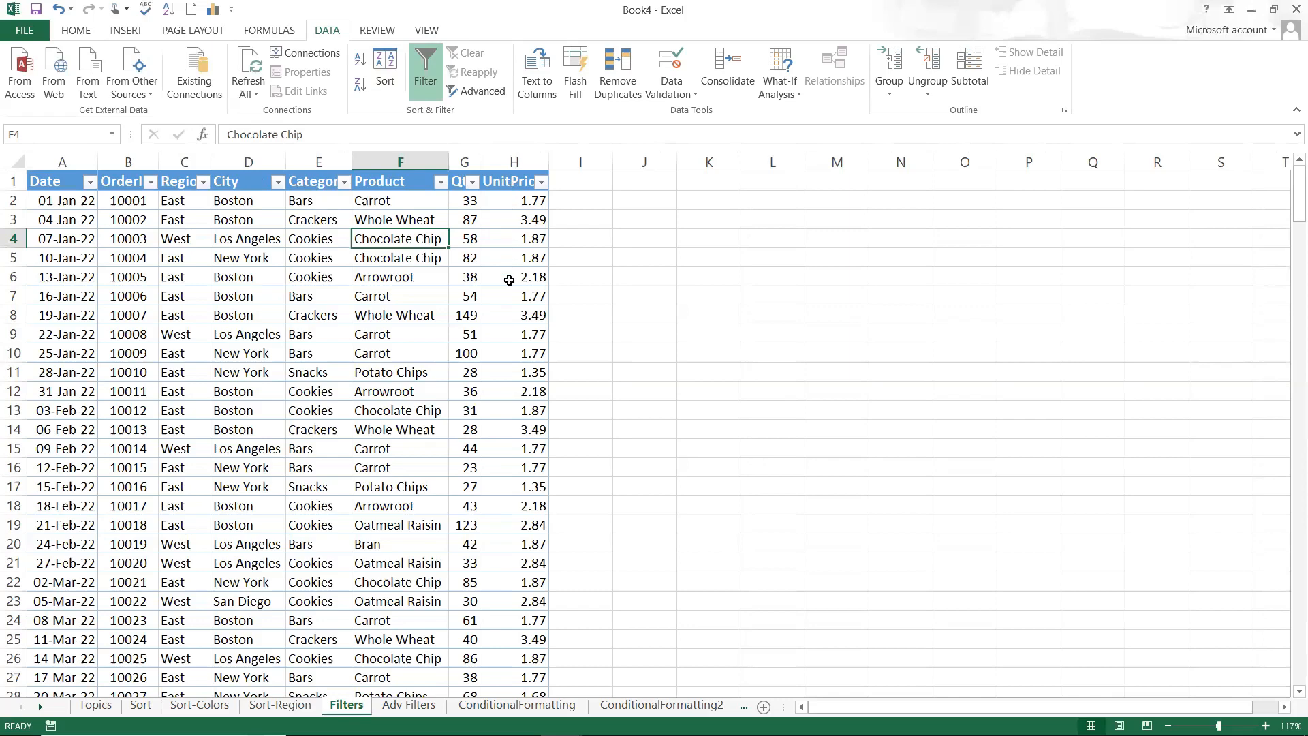
- Apply a number filter to the UnitPrice column for values less than or equal to 2, and clear it
click(542, 182)
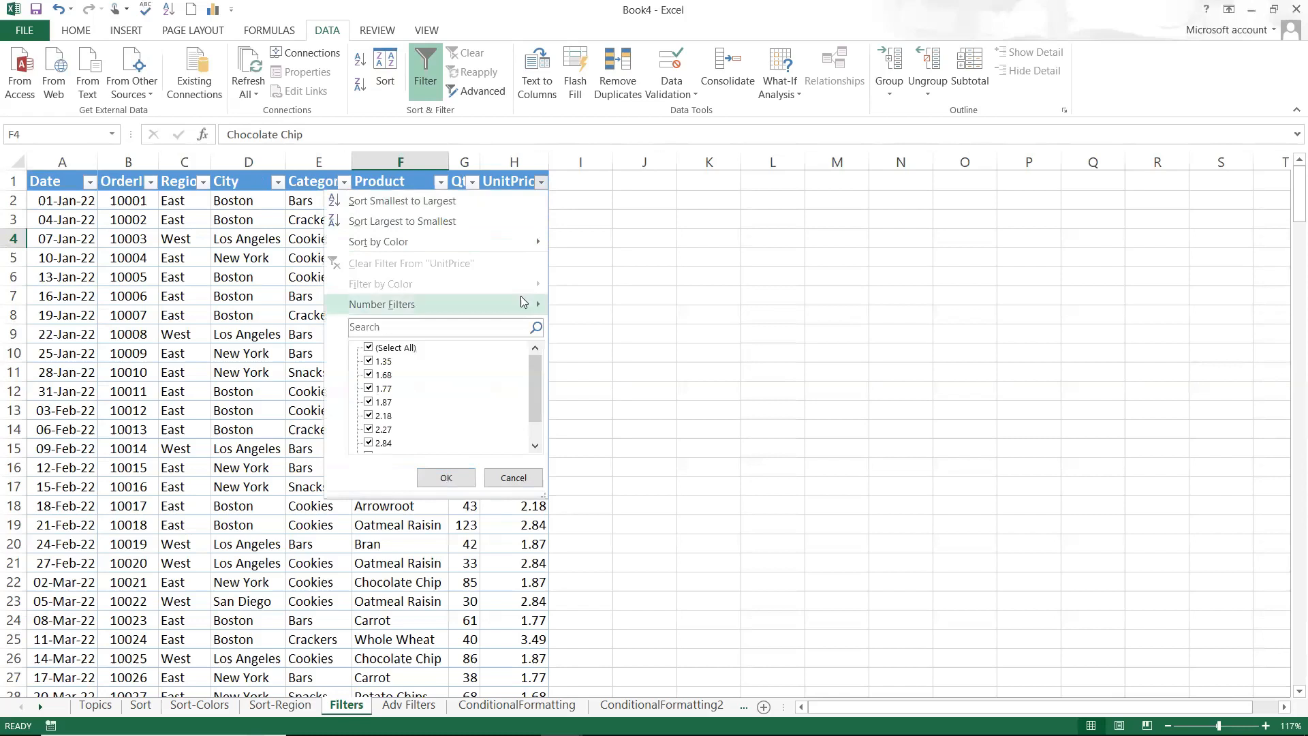
mouse_move(523, 300)
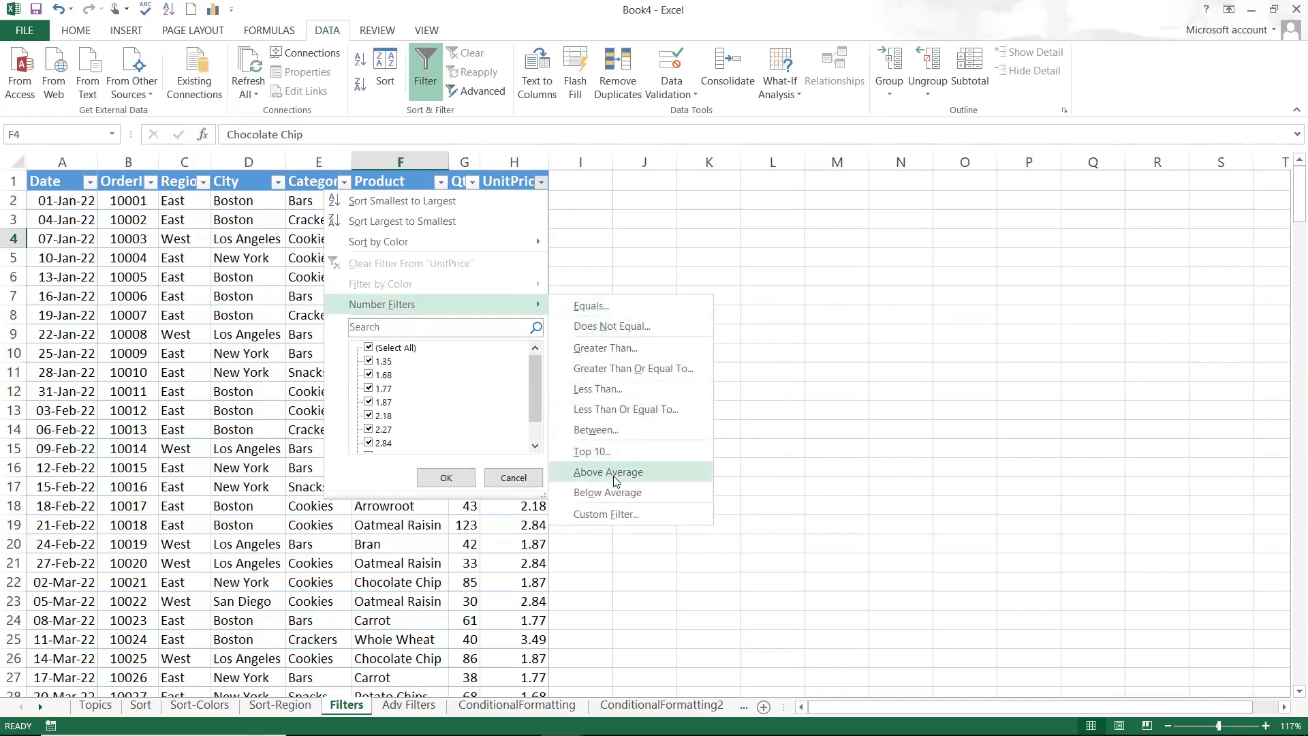
click(633, 408)
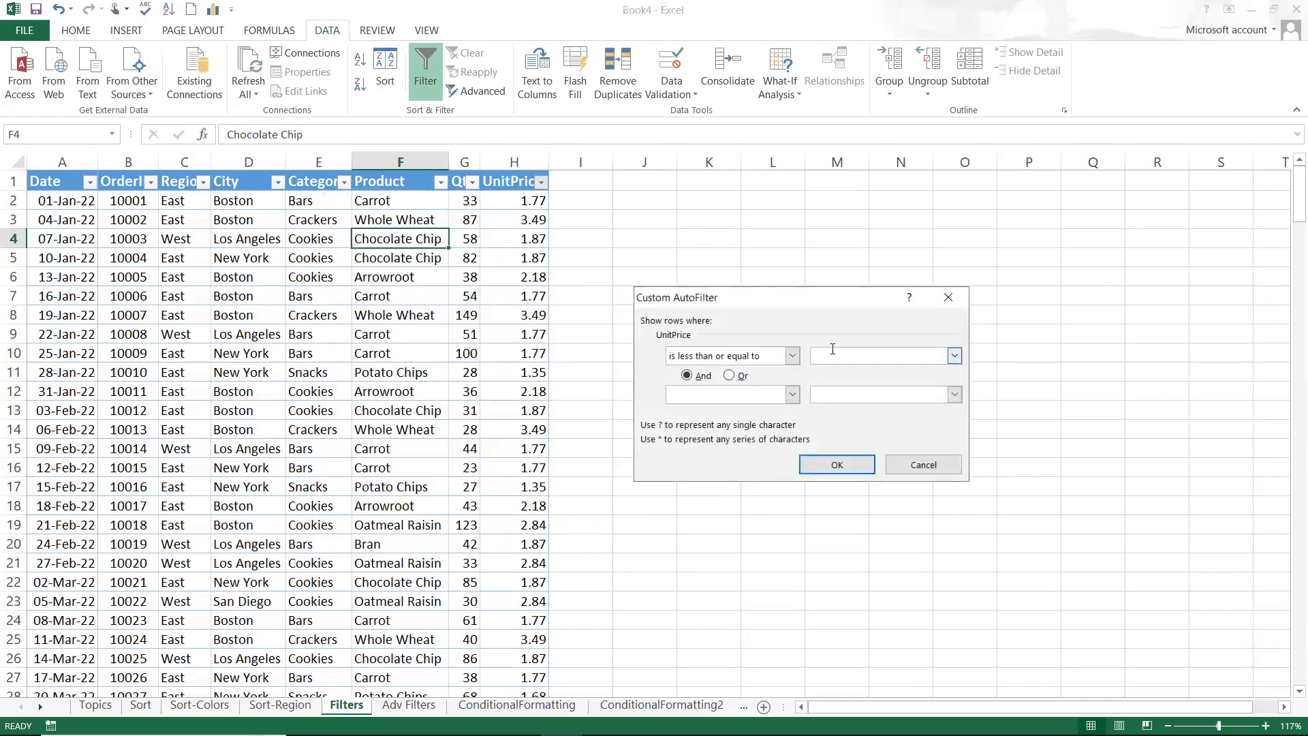
text(2)
click(829, 456)
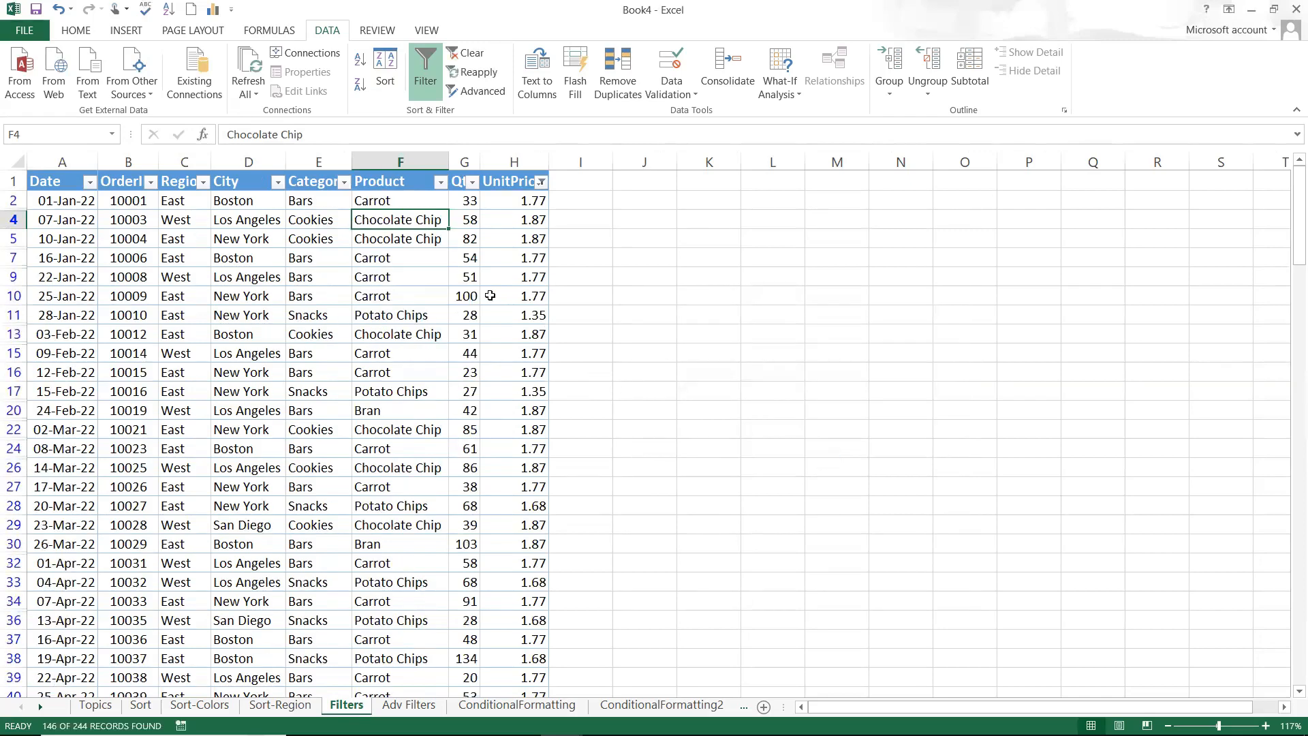
click(473, 53)
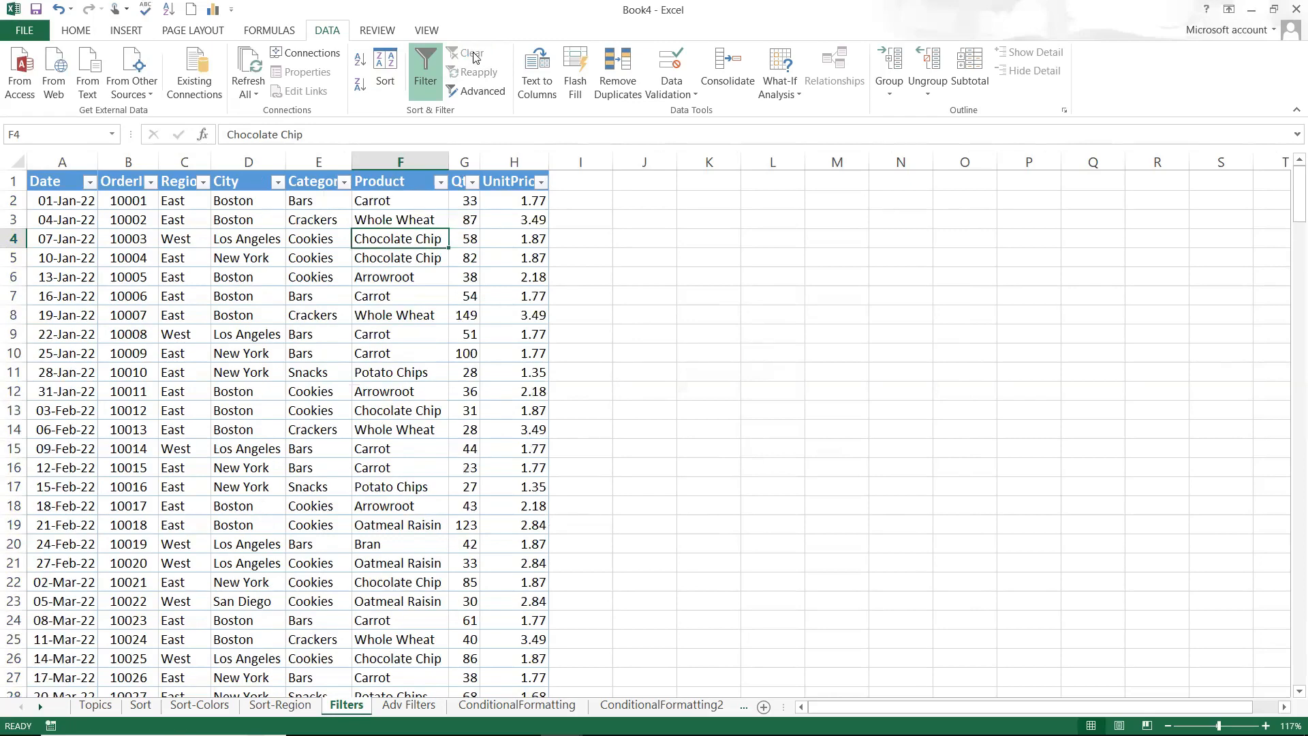
- Deselect all dates in the Date column's filter and select only January under 2023
click(395, 273)
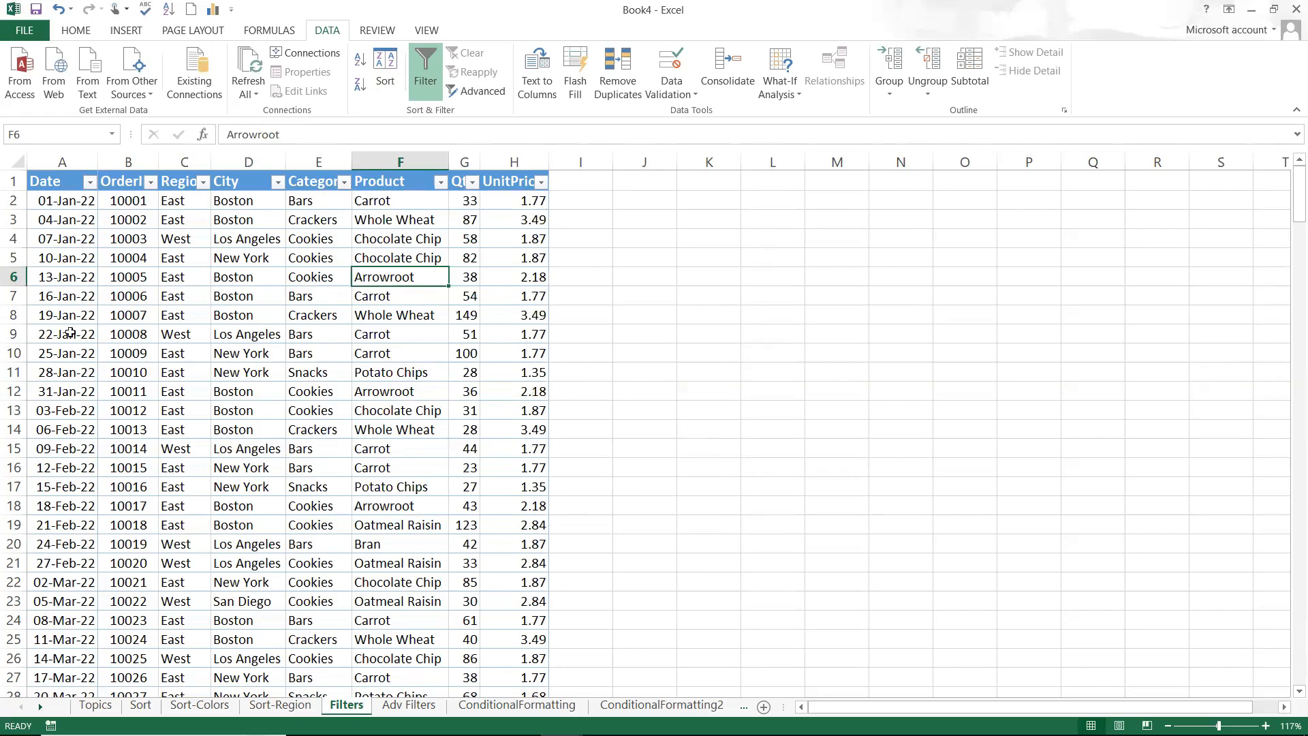
click(89, 182)
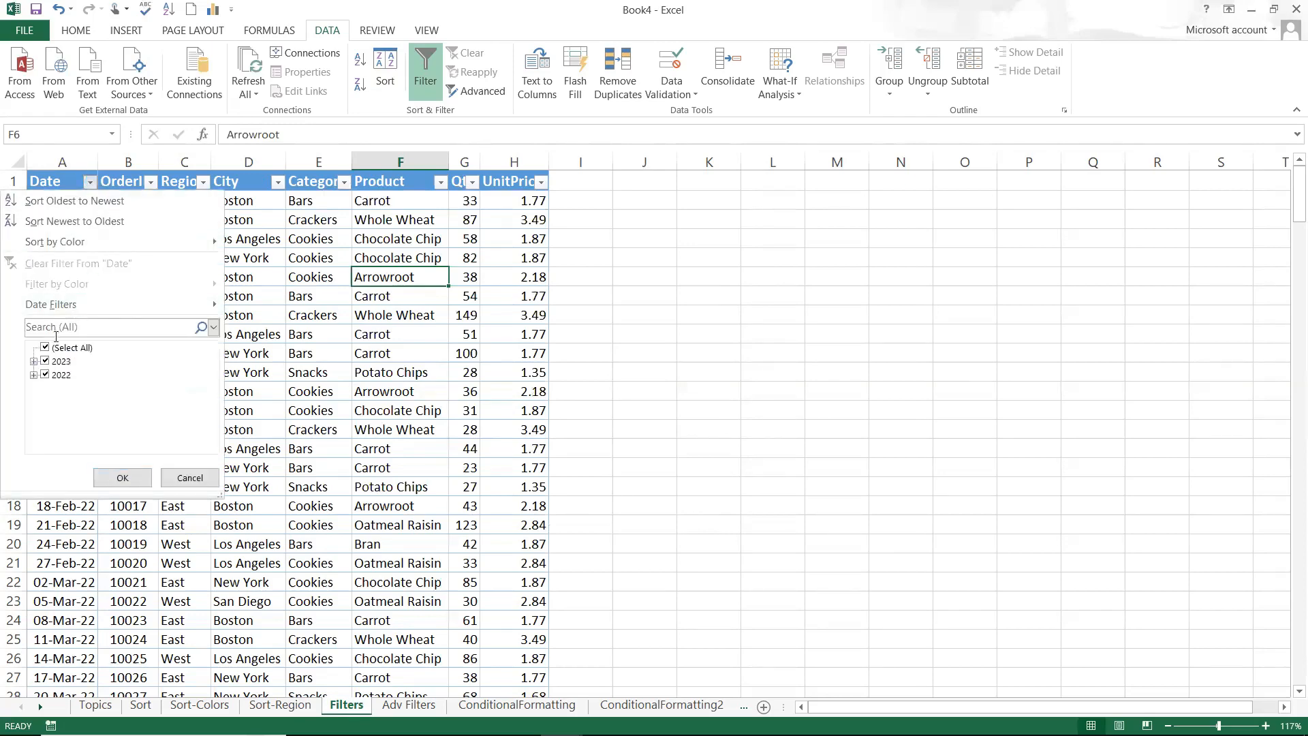
click(48, 349)
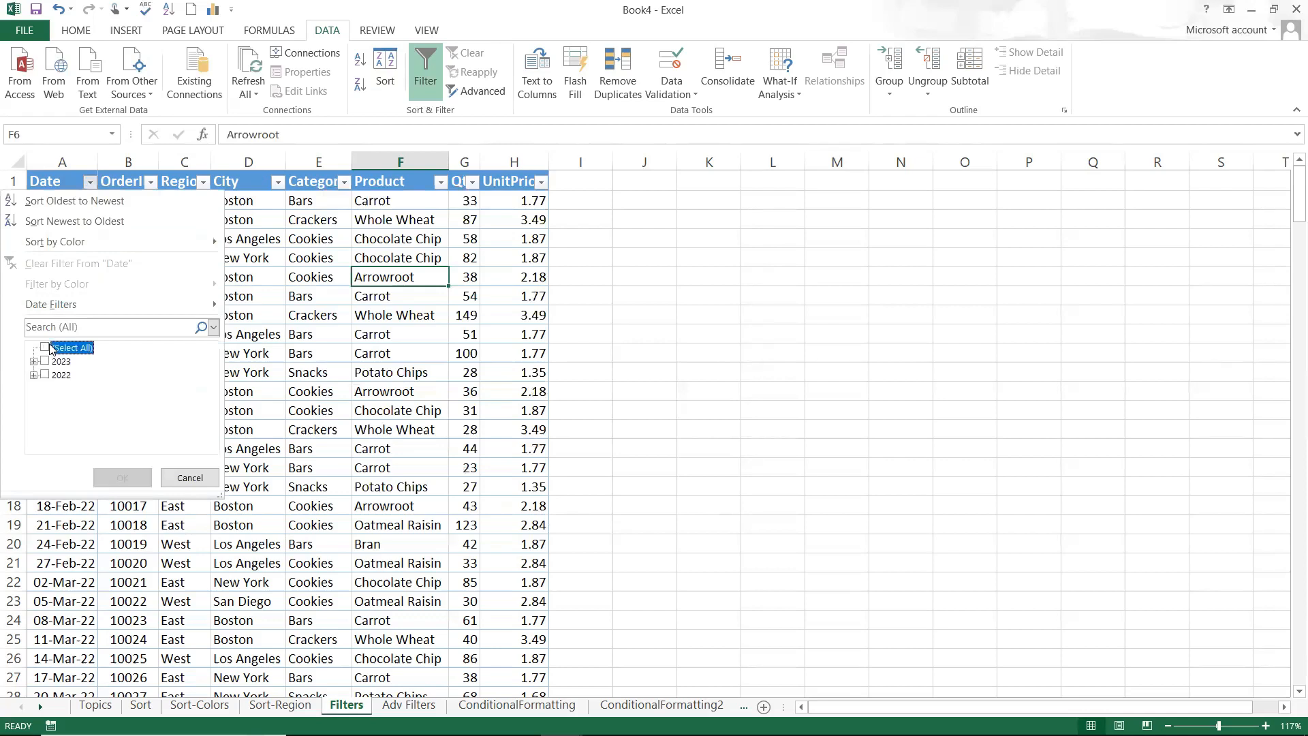
click(34, 361)
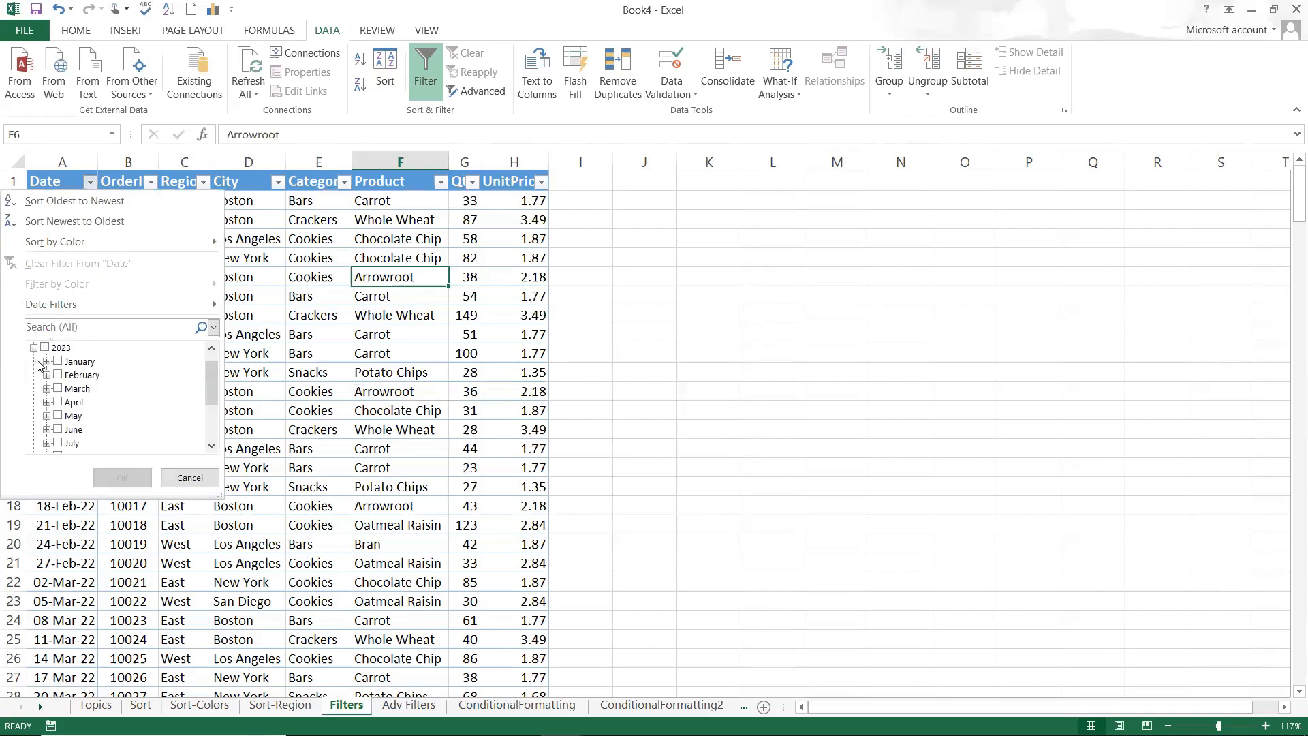
click(60, 361)
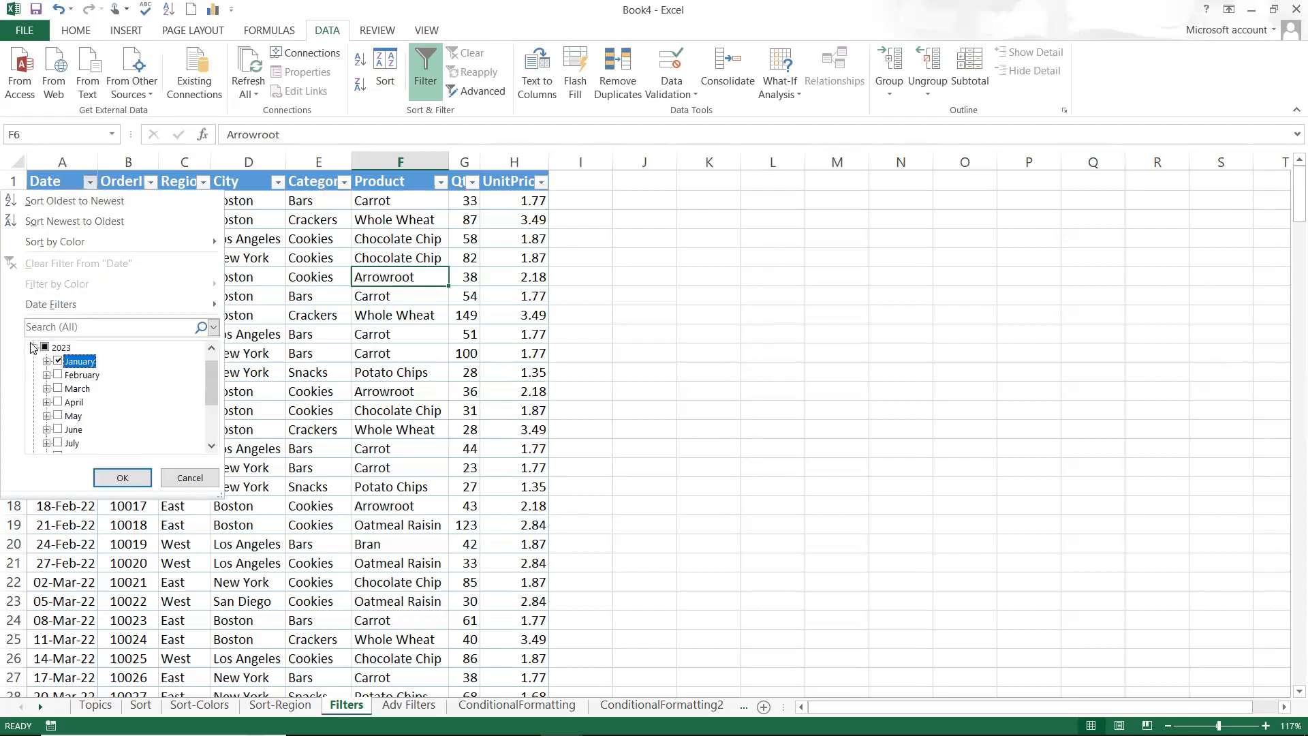
click(34, 348)
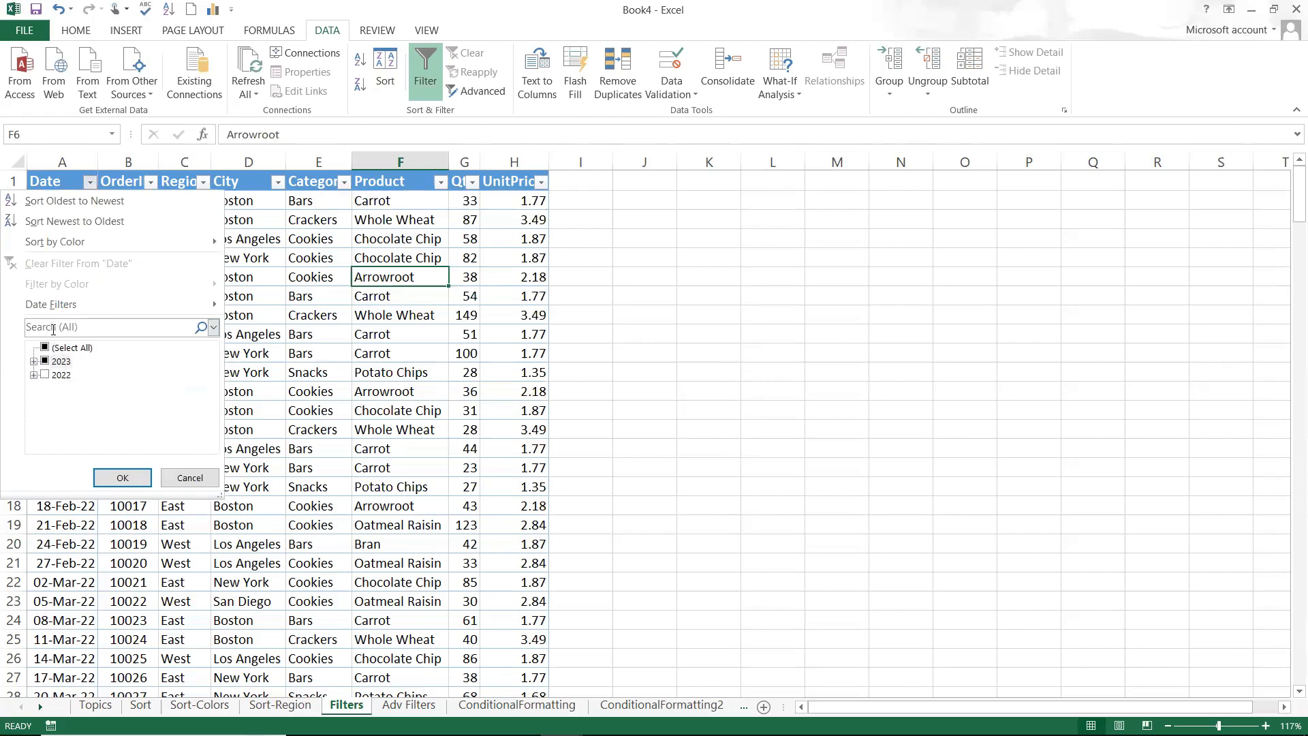
- Add January under 2022 to the Date column's filter selection and apply the filter
click(33, 361)
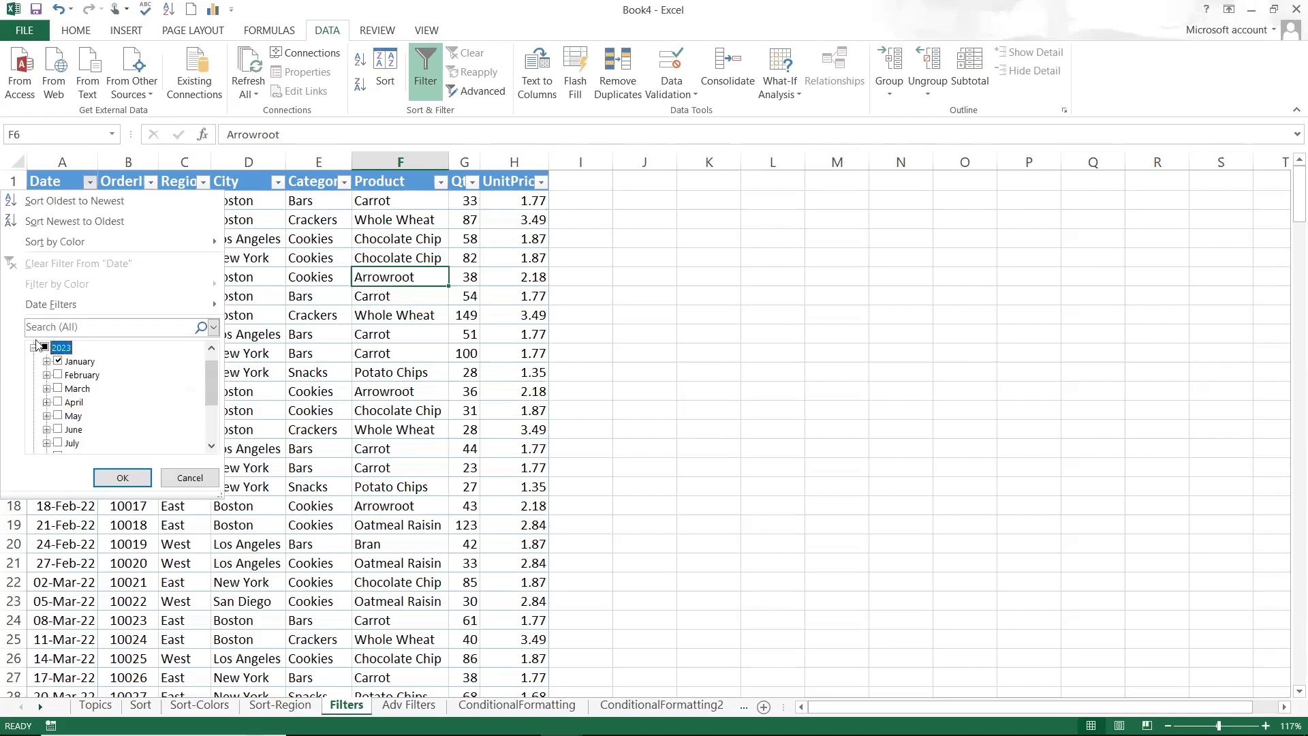
click(34, 348)
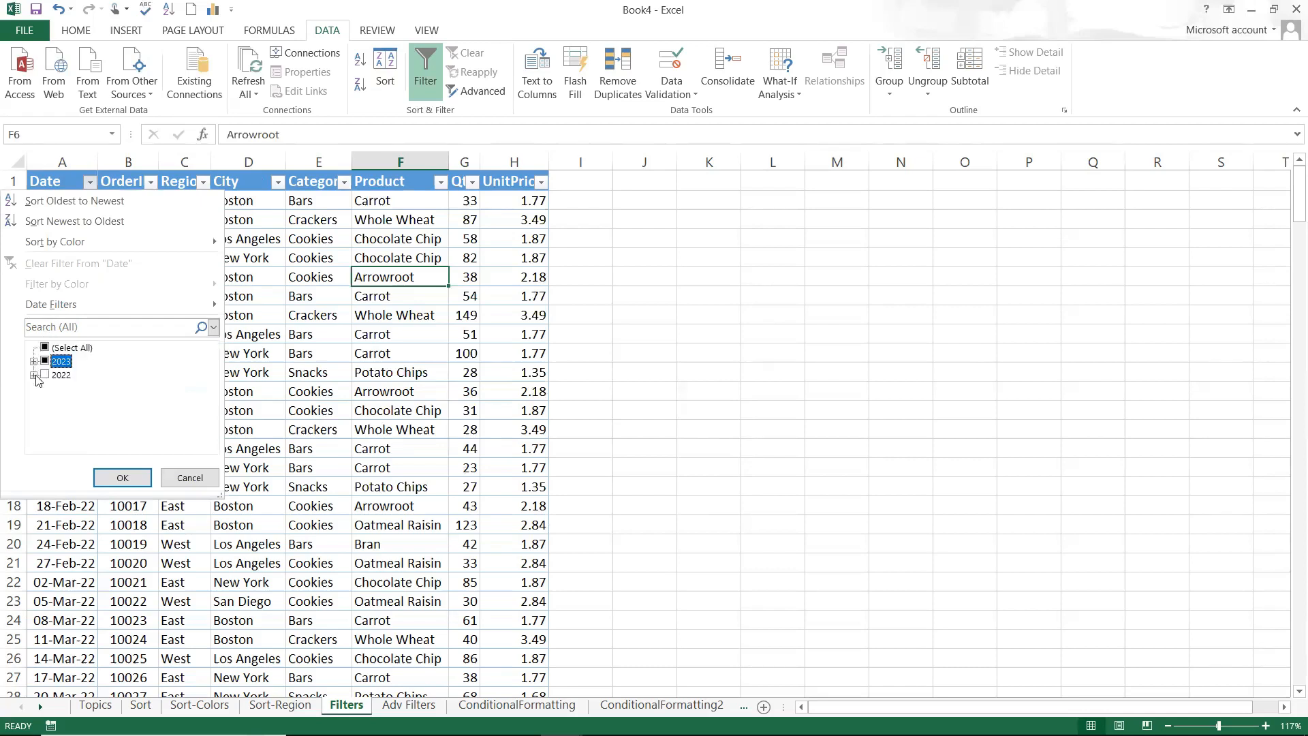
click(34, 375)
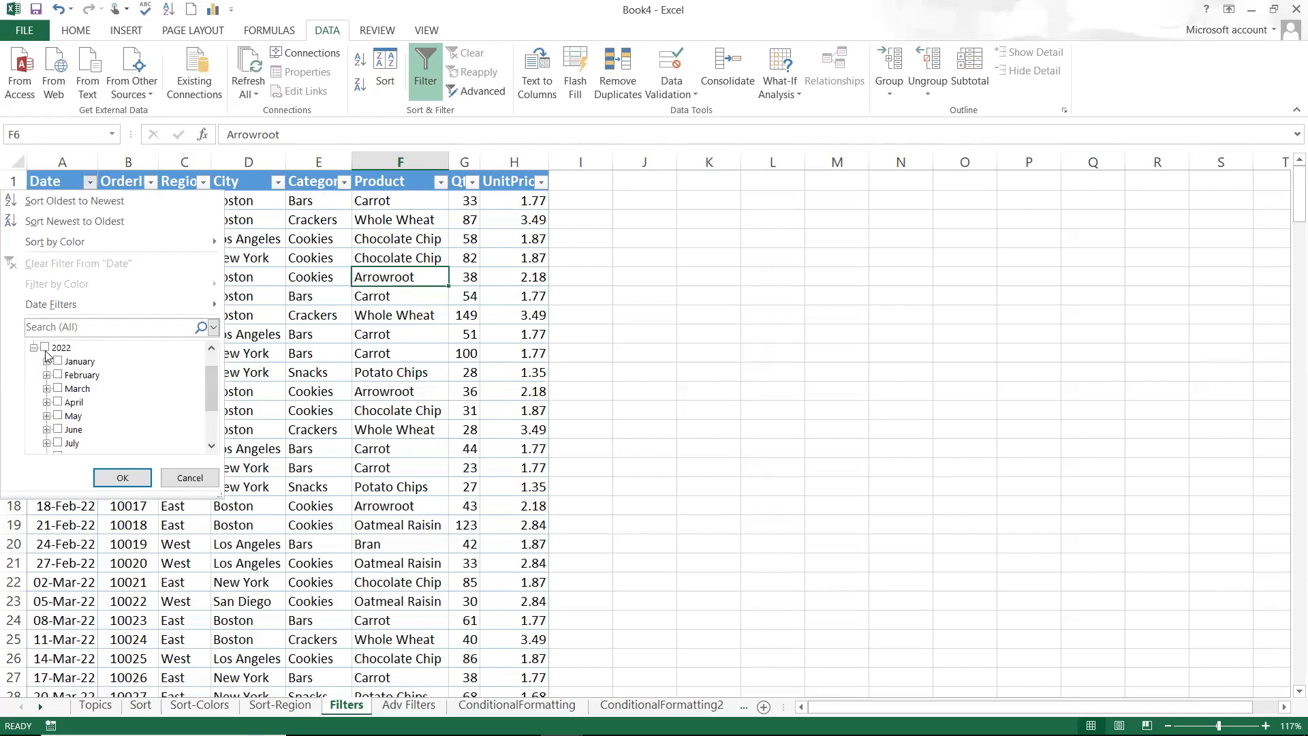
click(34, 348)
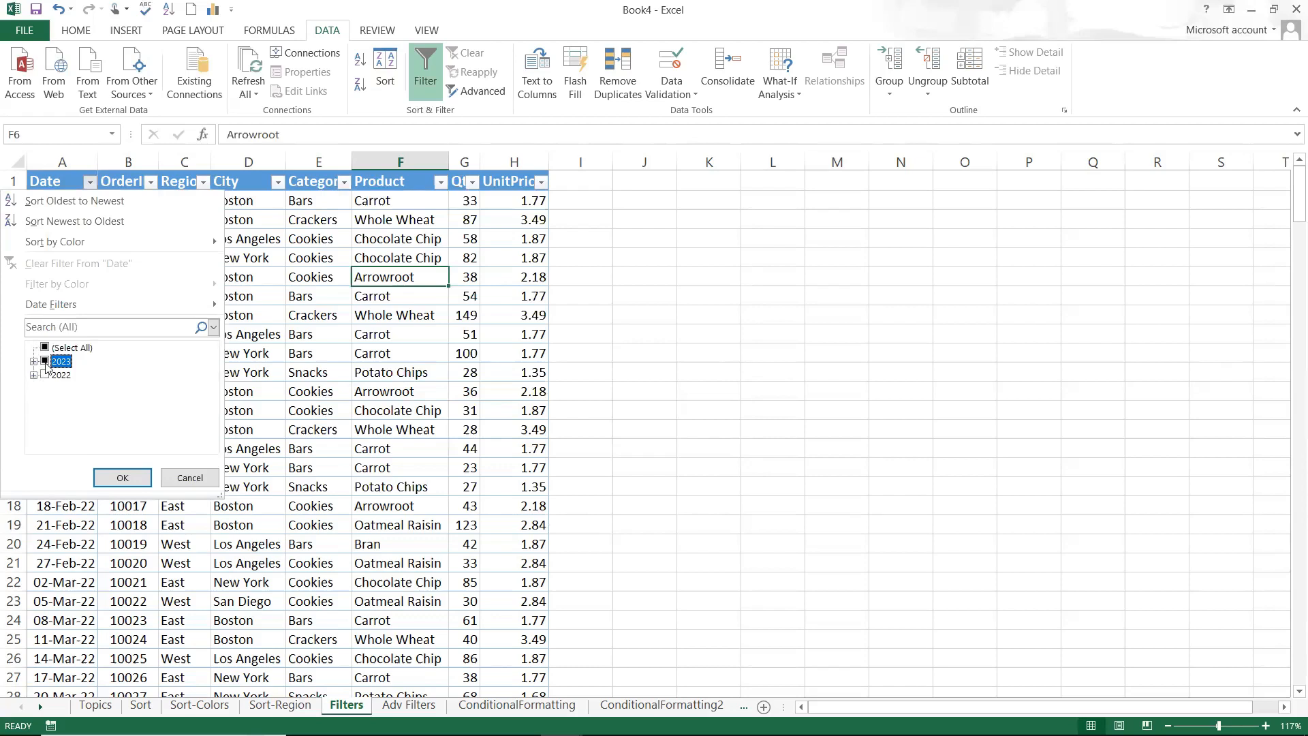
click(34, 376)
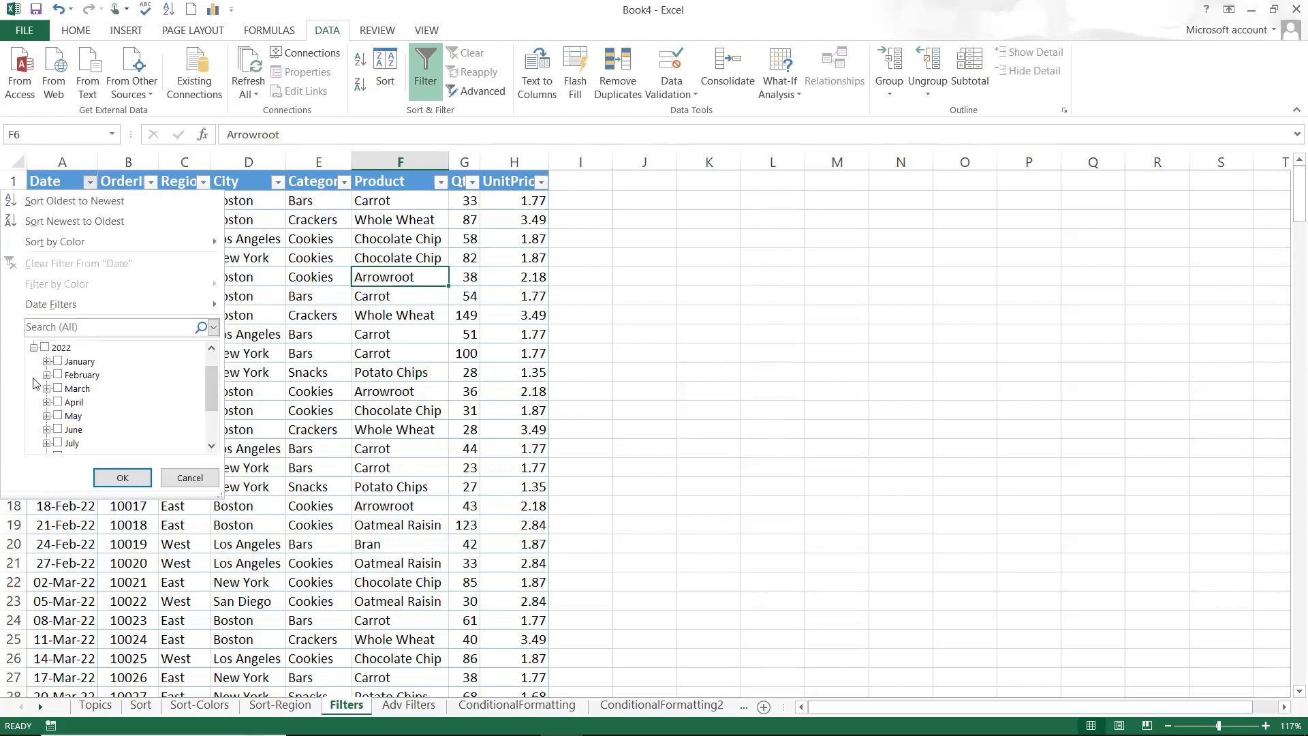
click(60, 363)
click(58, 362)
click(121, 477)
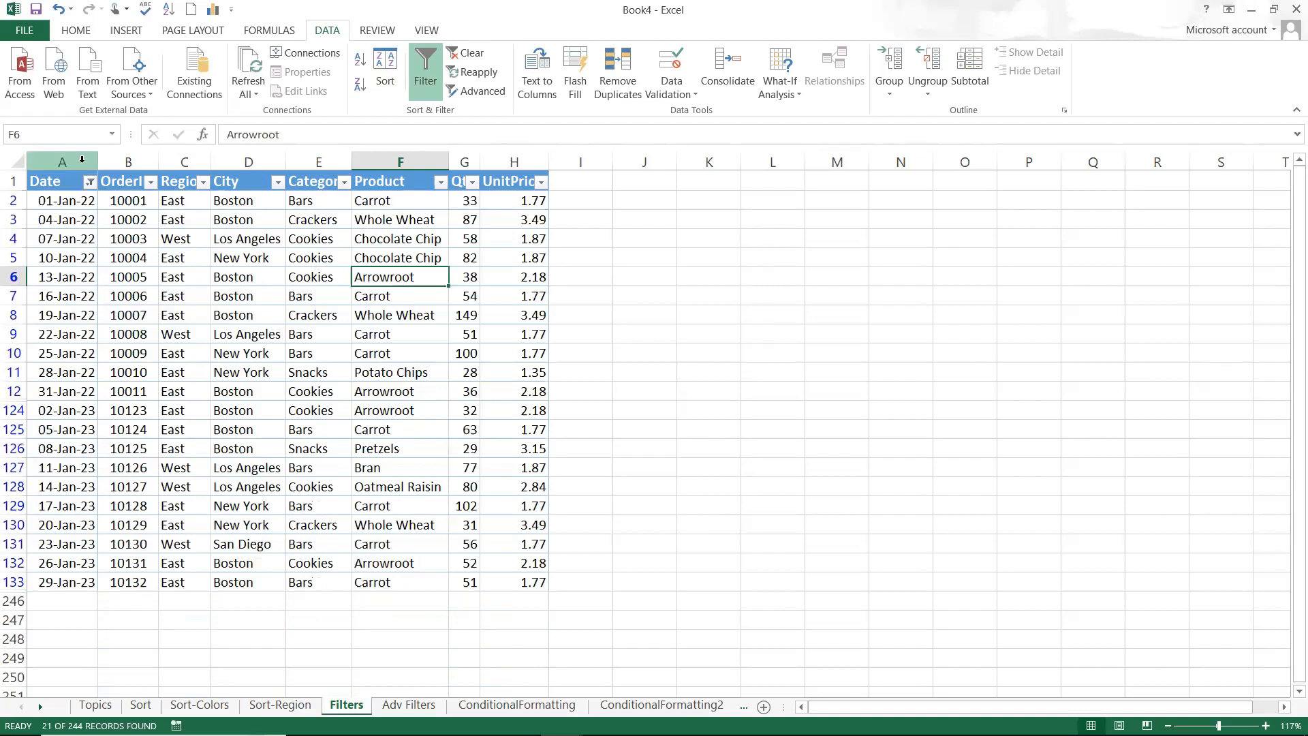
- Look at the Date column's filter options, and remove the January filter by turning filtering off and back on
click(90, 182)
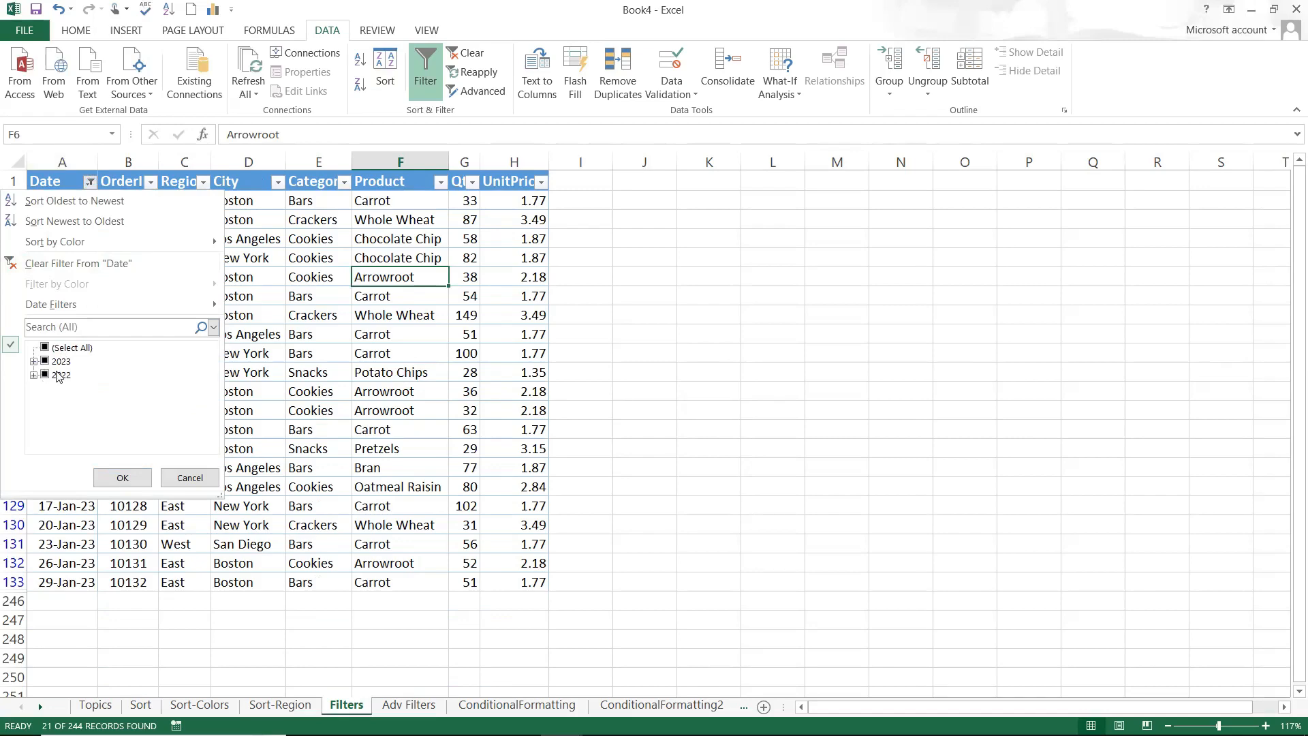
mouse_move(85, 308)
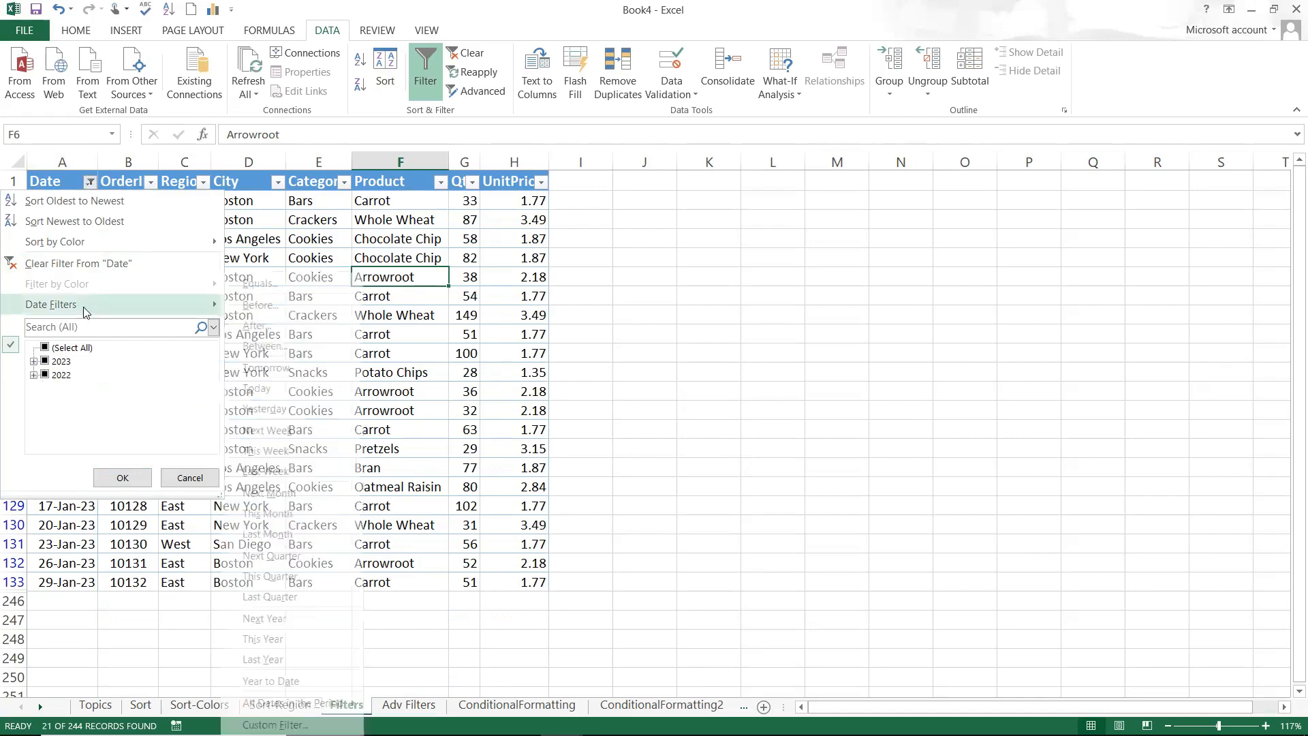
click(190, 477)
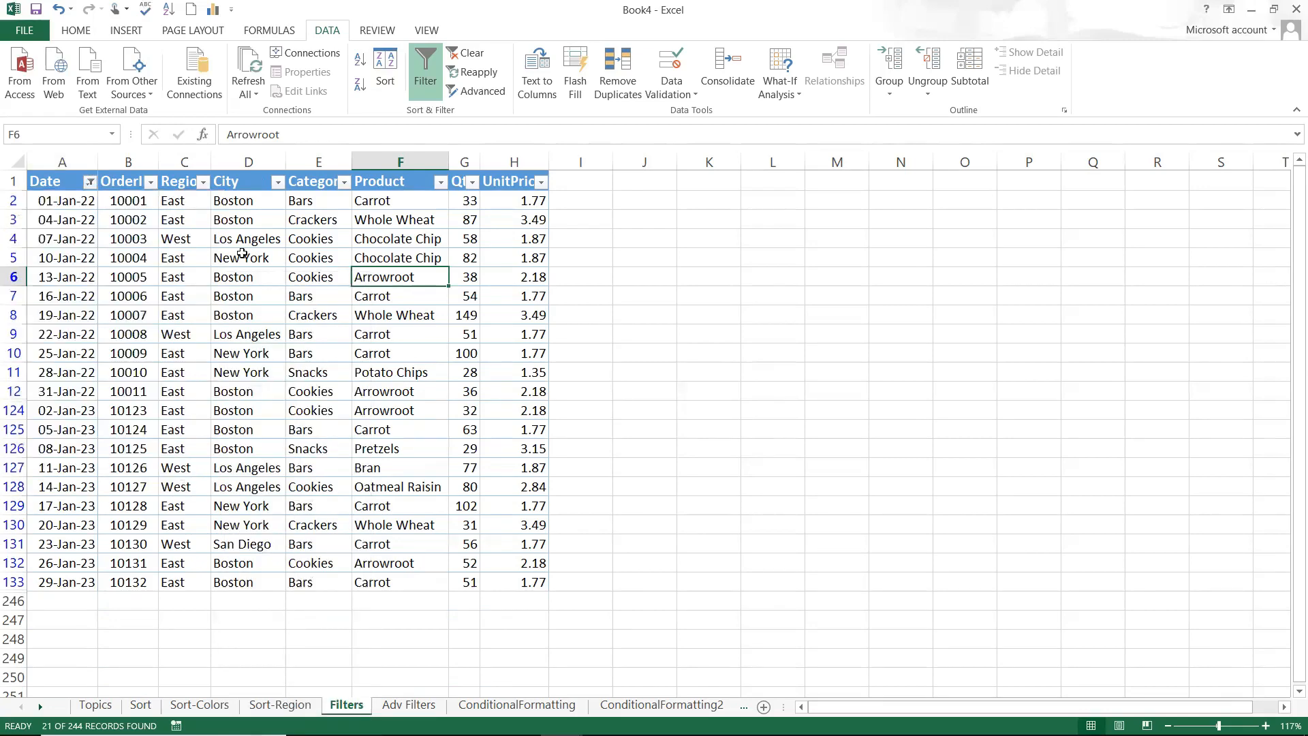
click(419, 68)
click(419, 68)
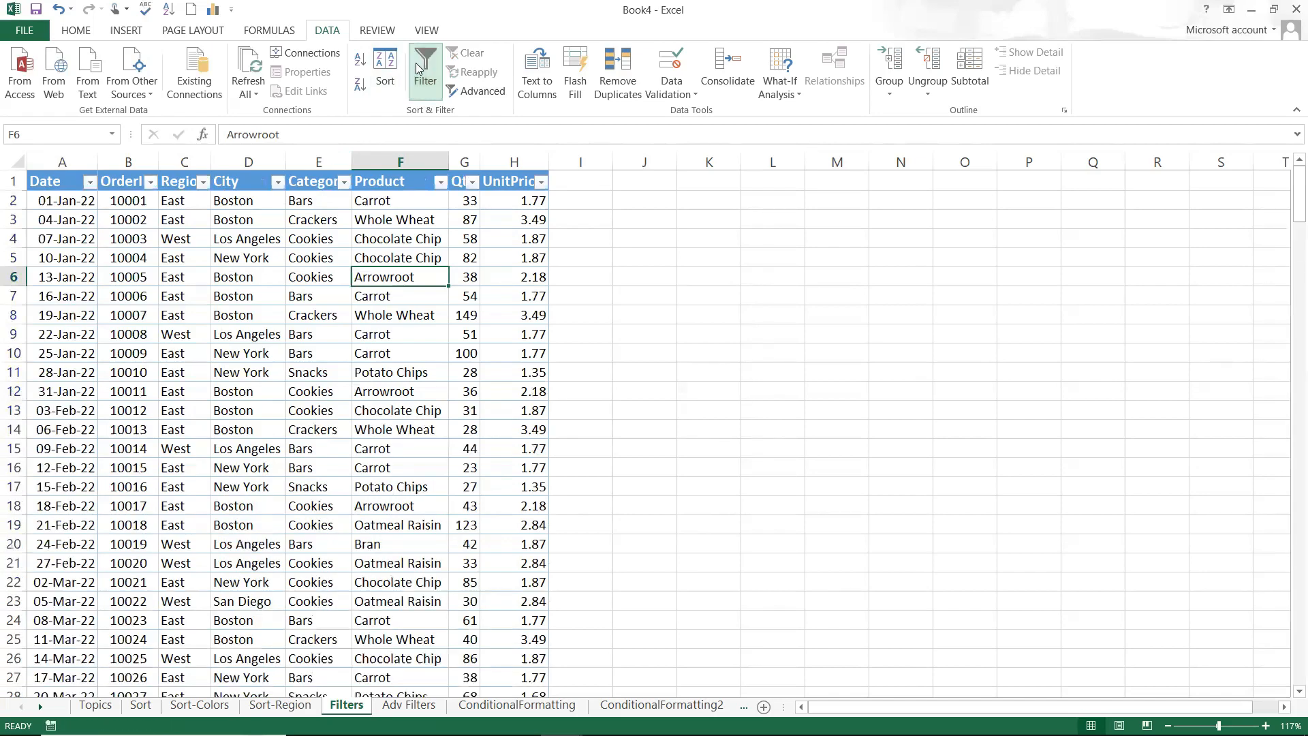
- Apply a date filter to the Date column for all dates in the period January, and clear it after viewing the matches
click(118, 277)
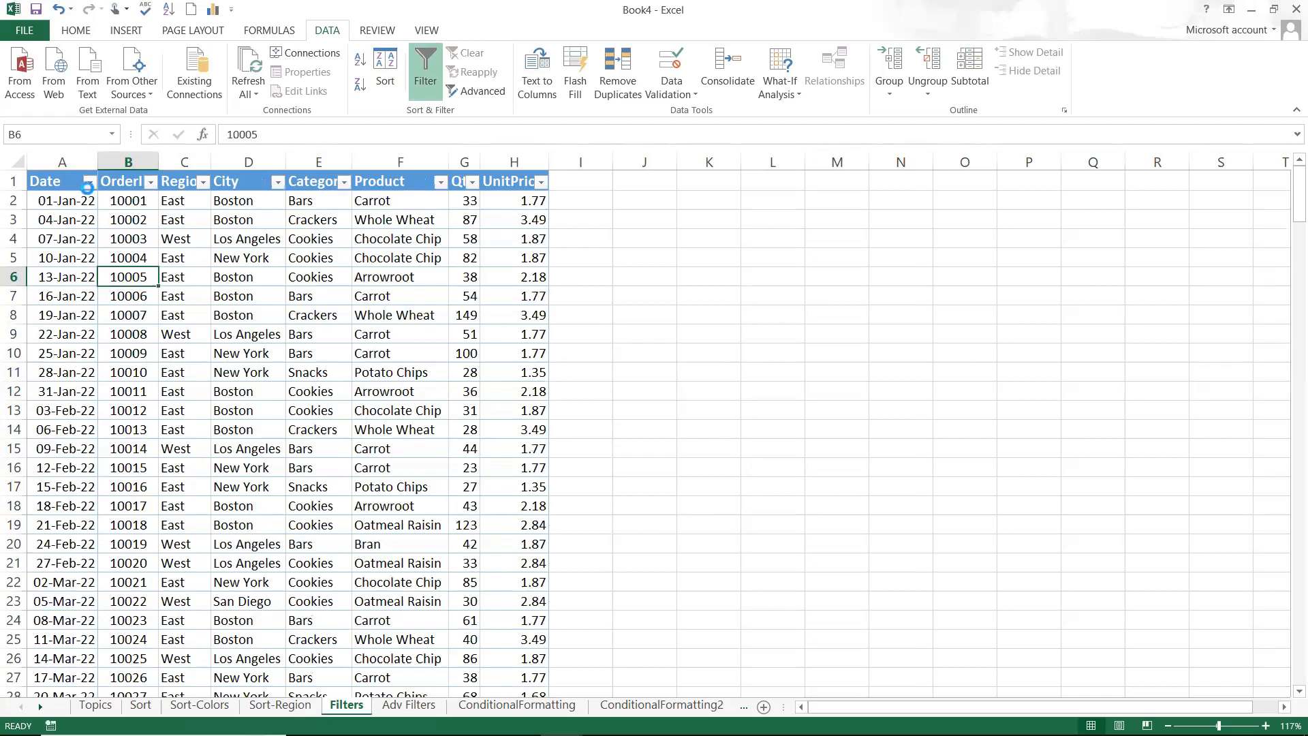
click(90, 182)
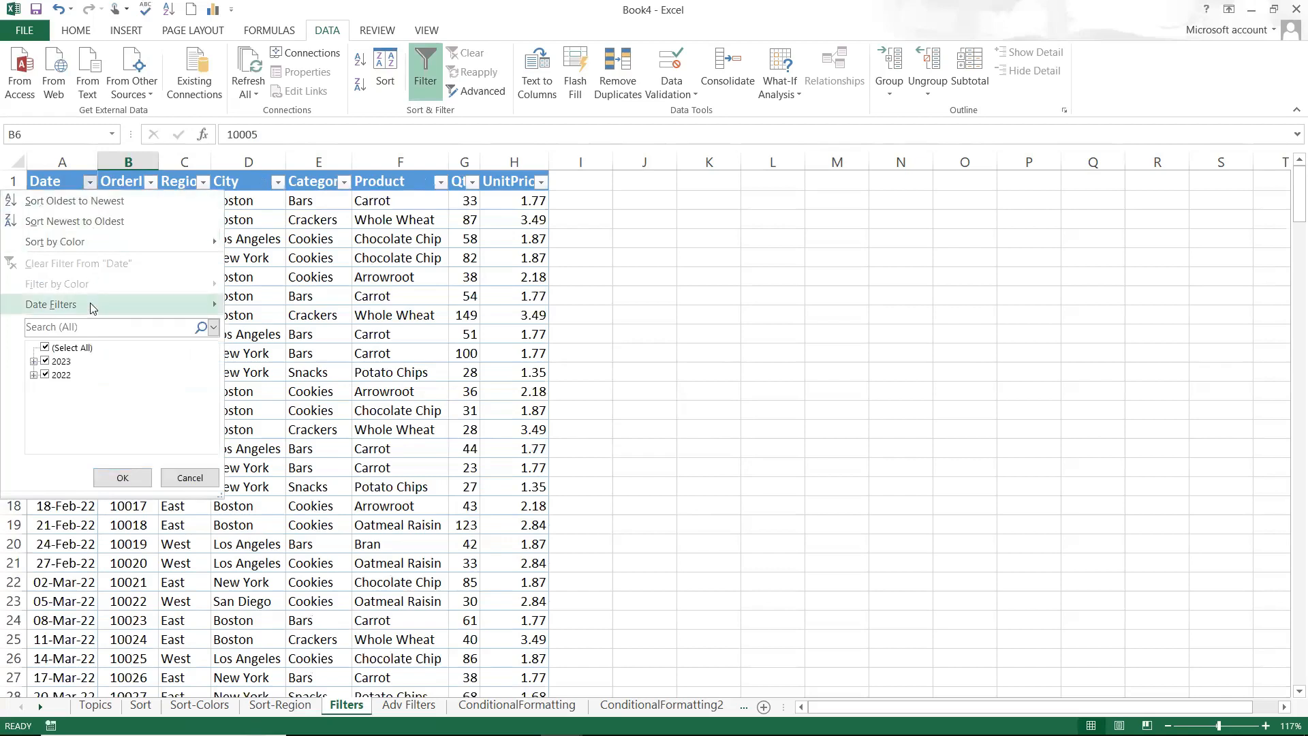
mouse_move(94, 308)
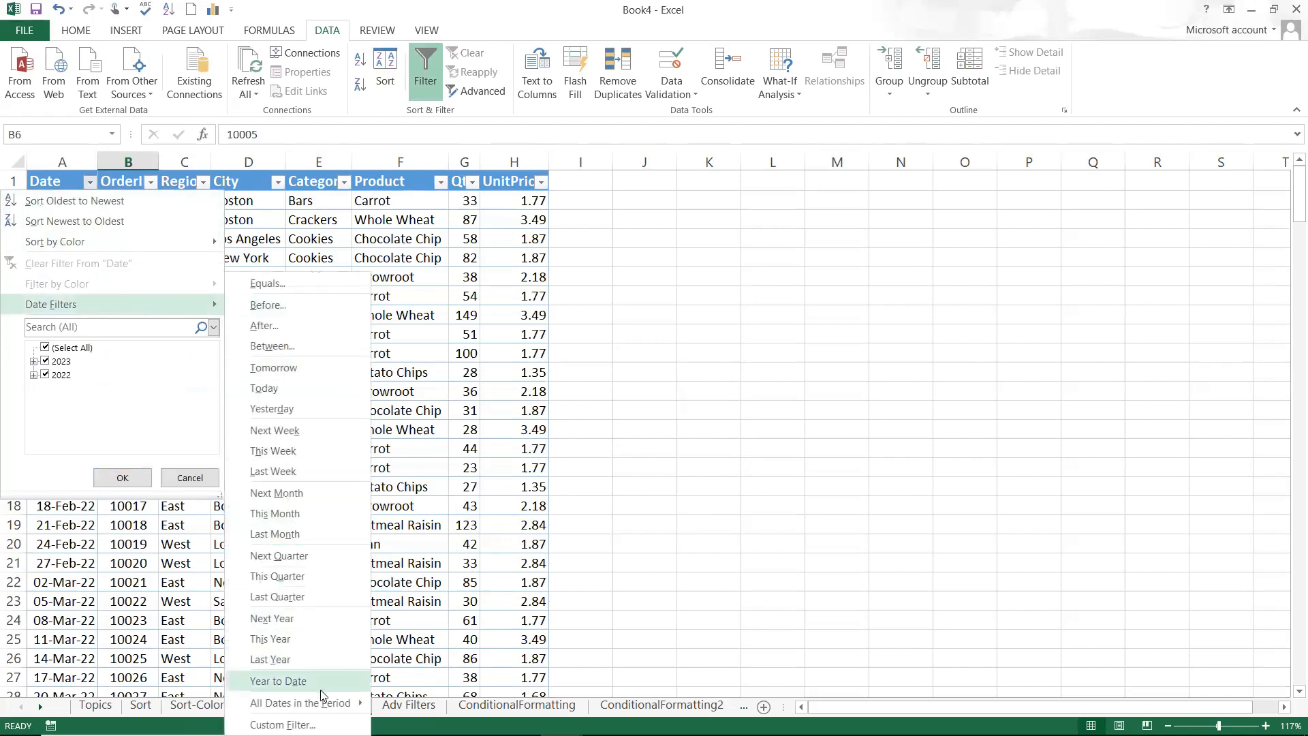
mouse_move(323, 703)
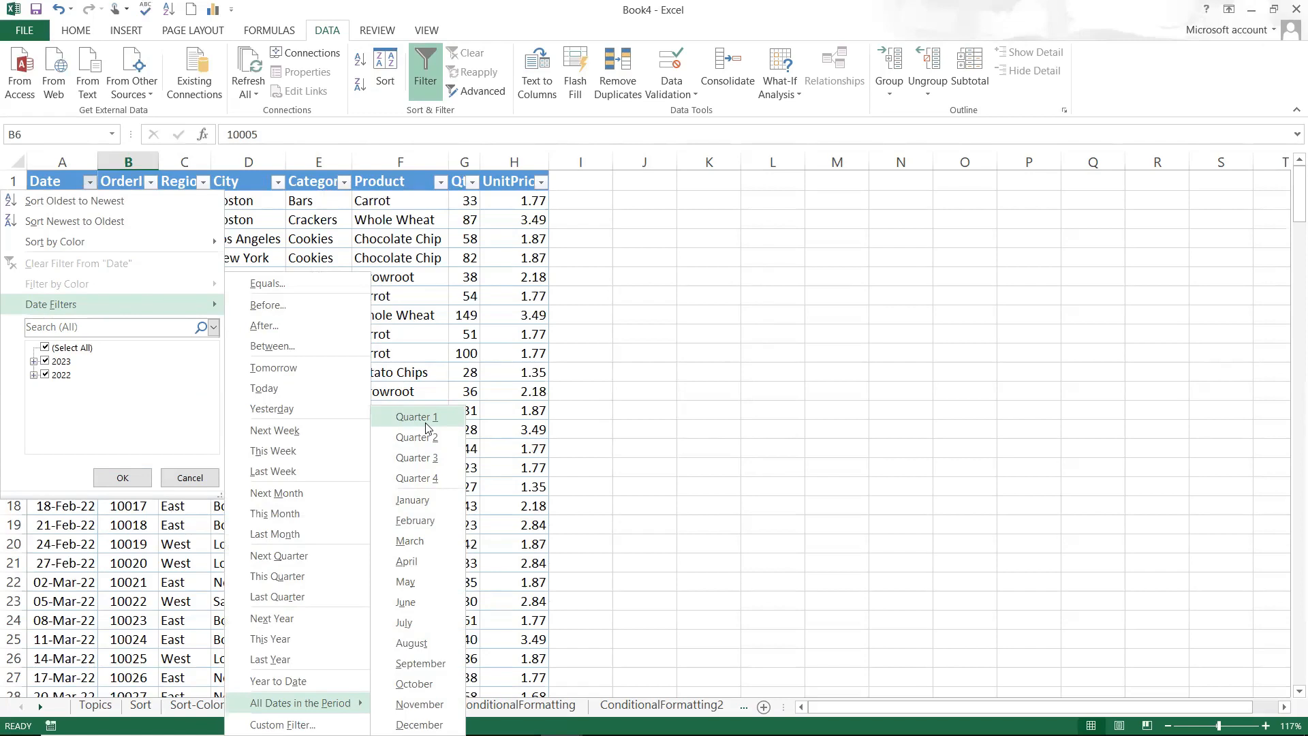
click(439, 507)
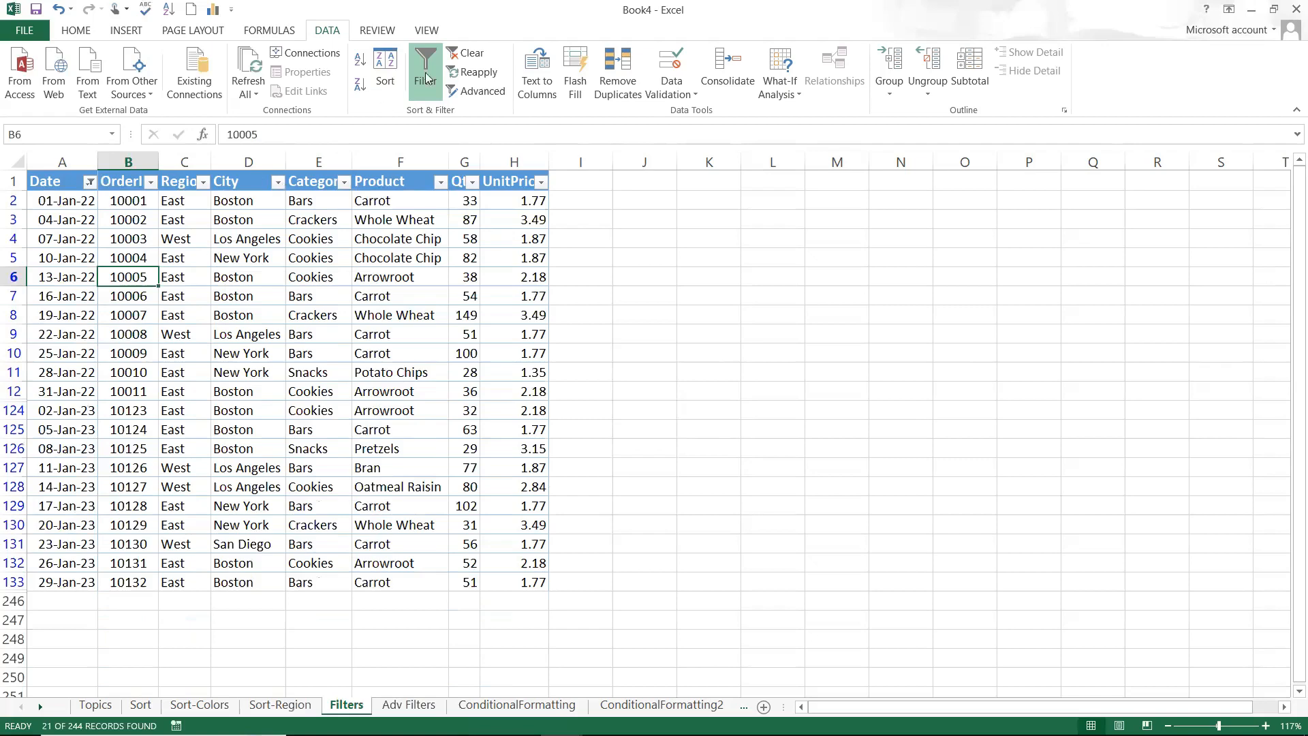
click(468, 55)
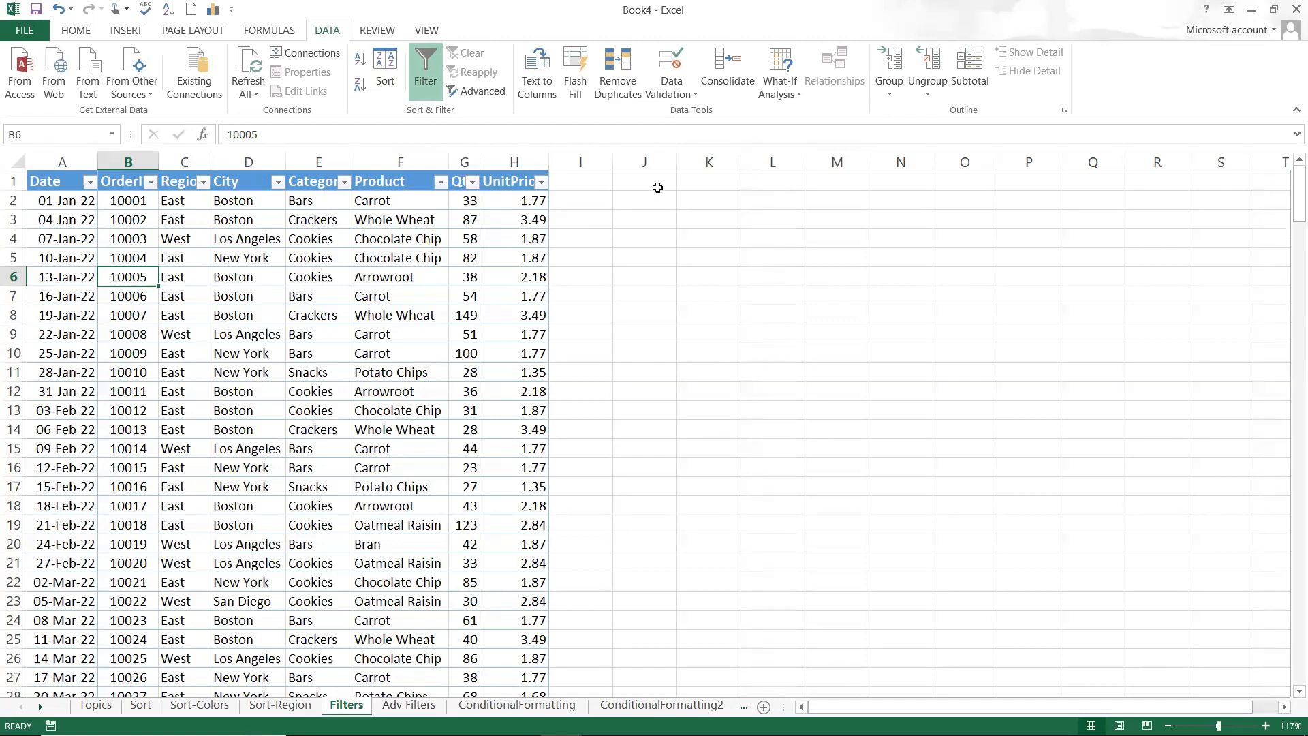
- Enter the headers Region in cell J1 and Category in cell K1
click(716, 187)
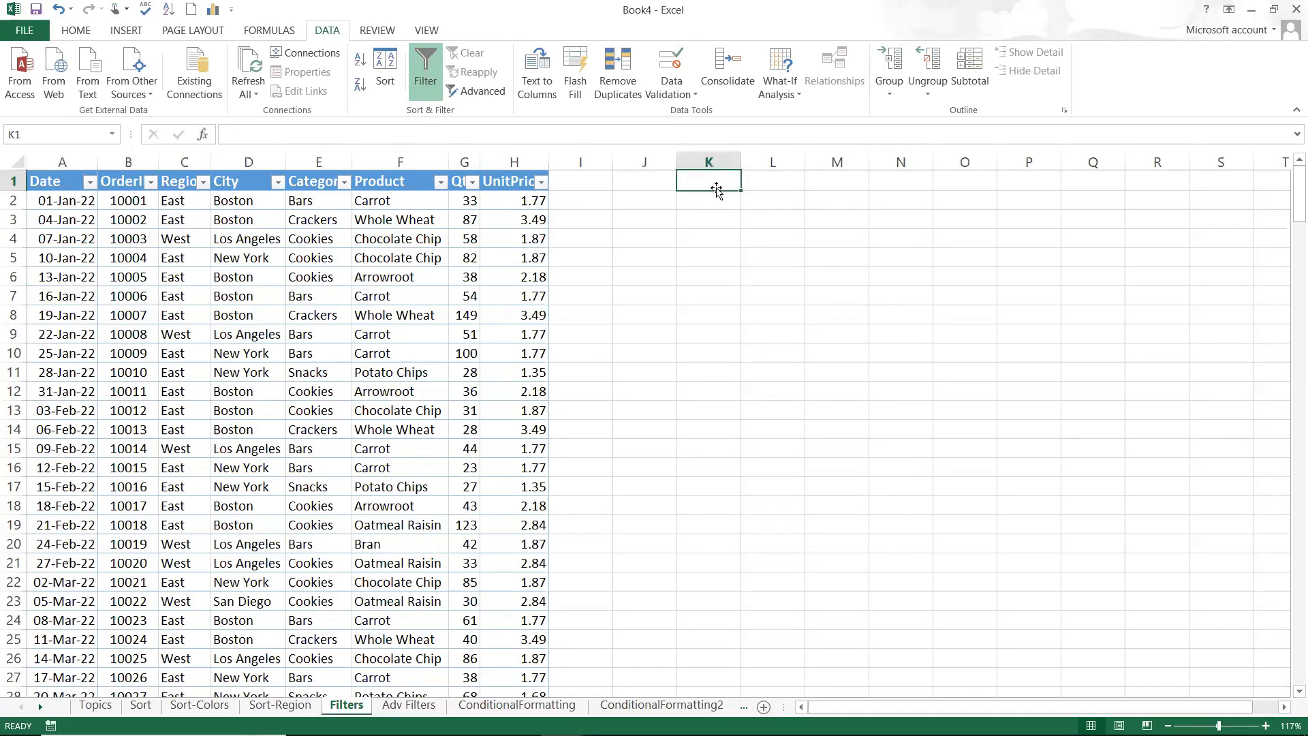
key(Left)
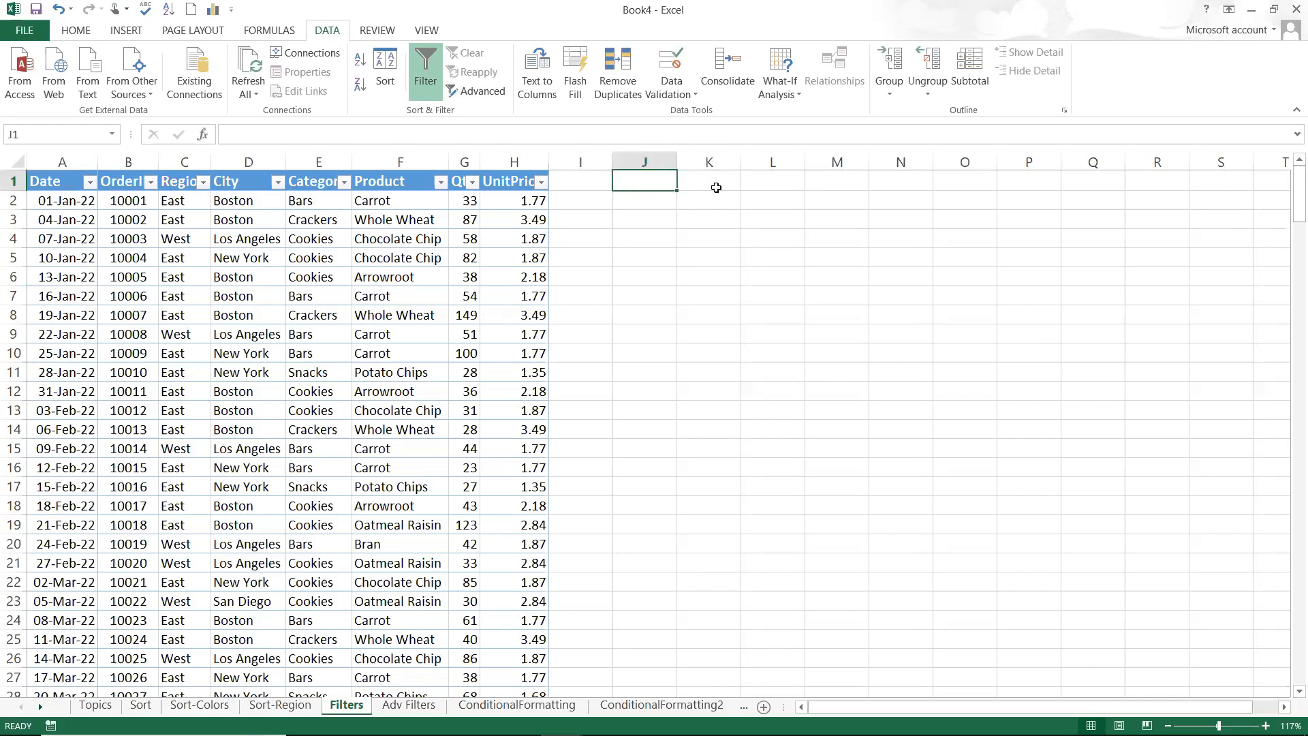
text(Region)
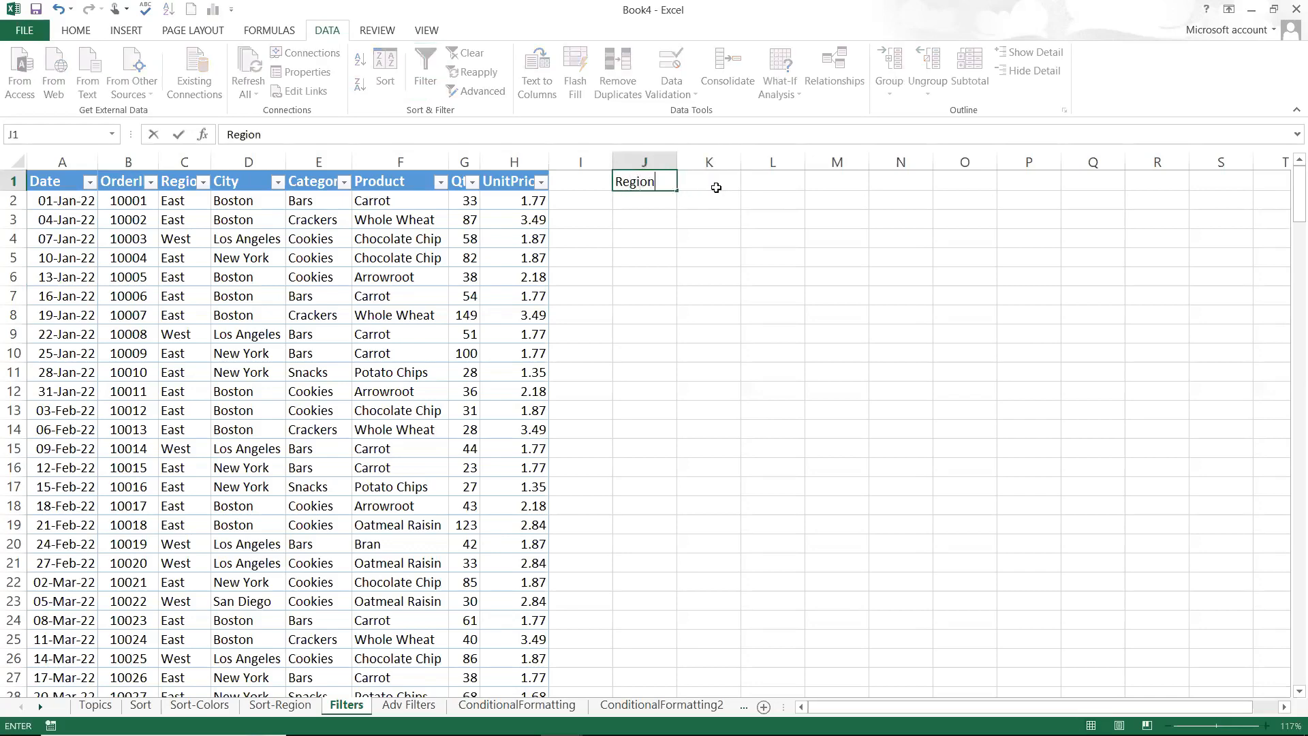
click(716, 187)
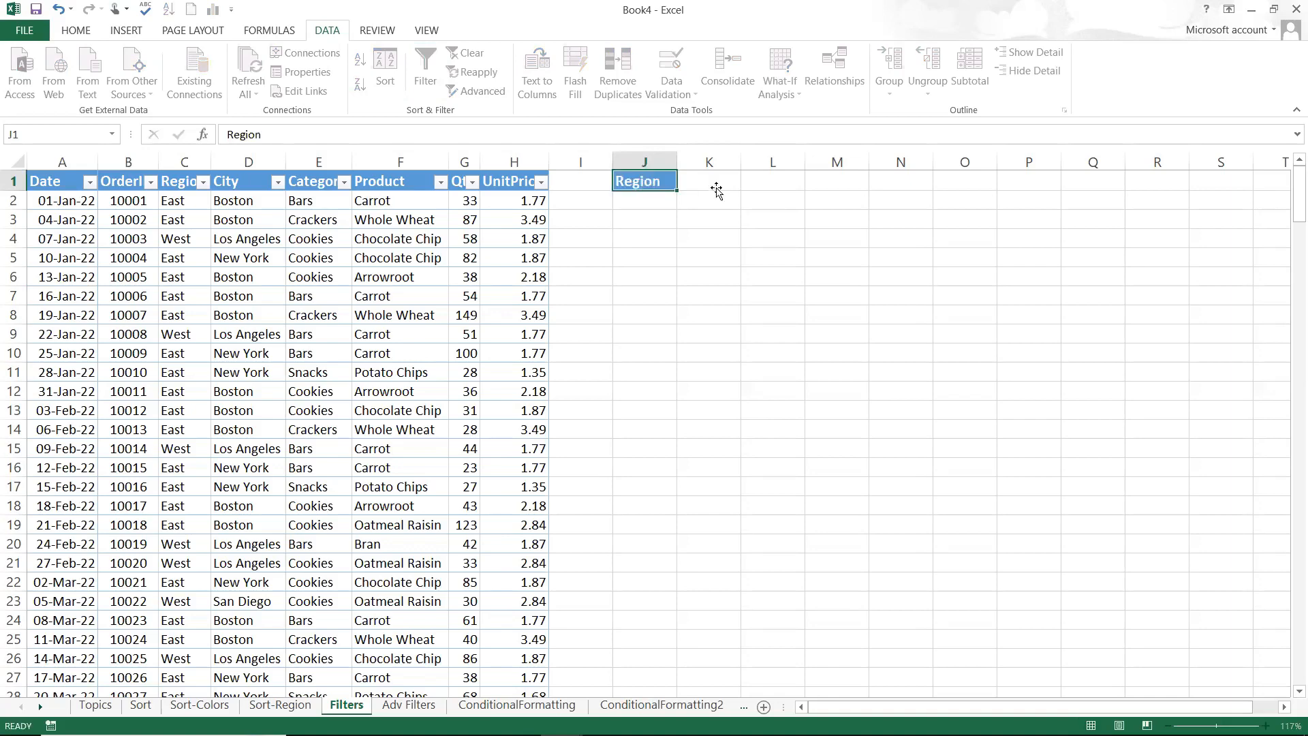
text(Ca)
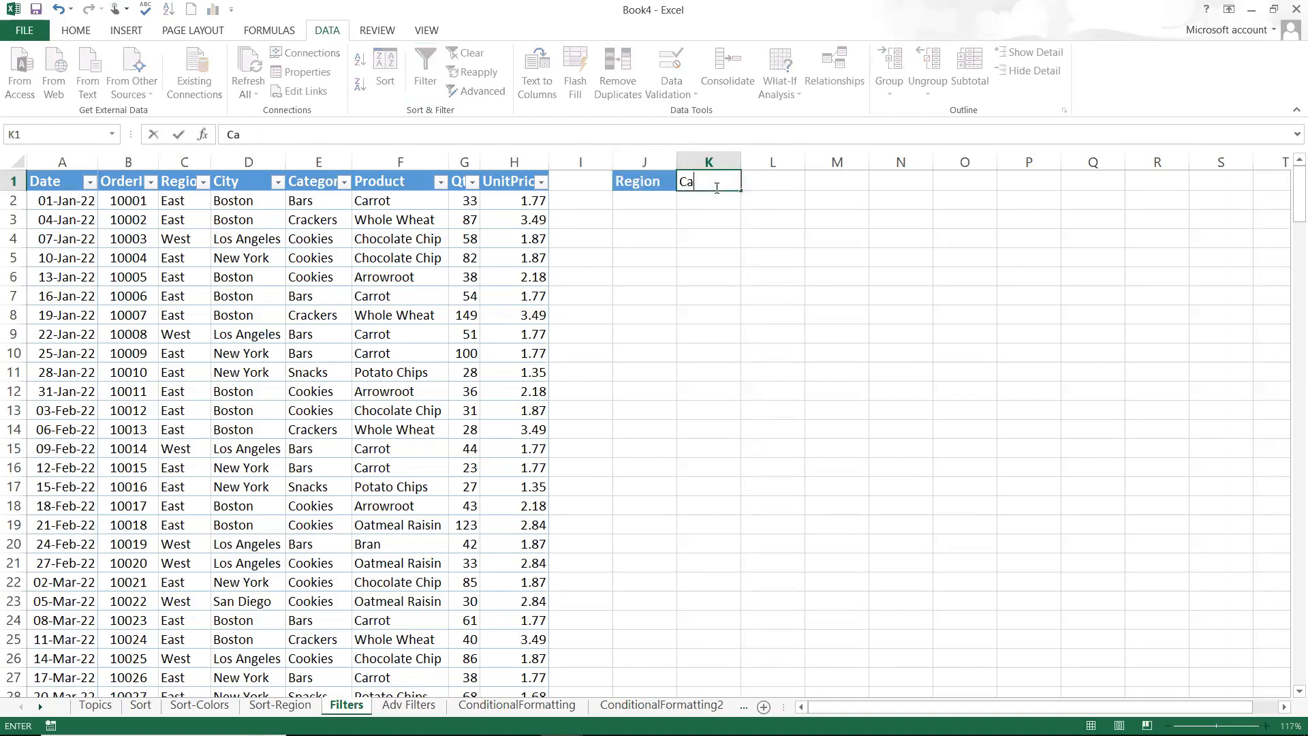
text(tegory)
key(Return)
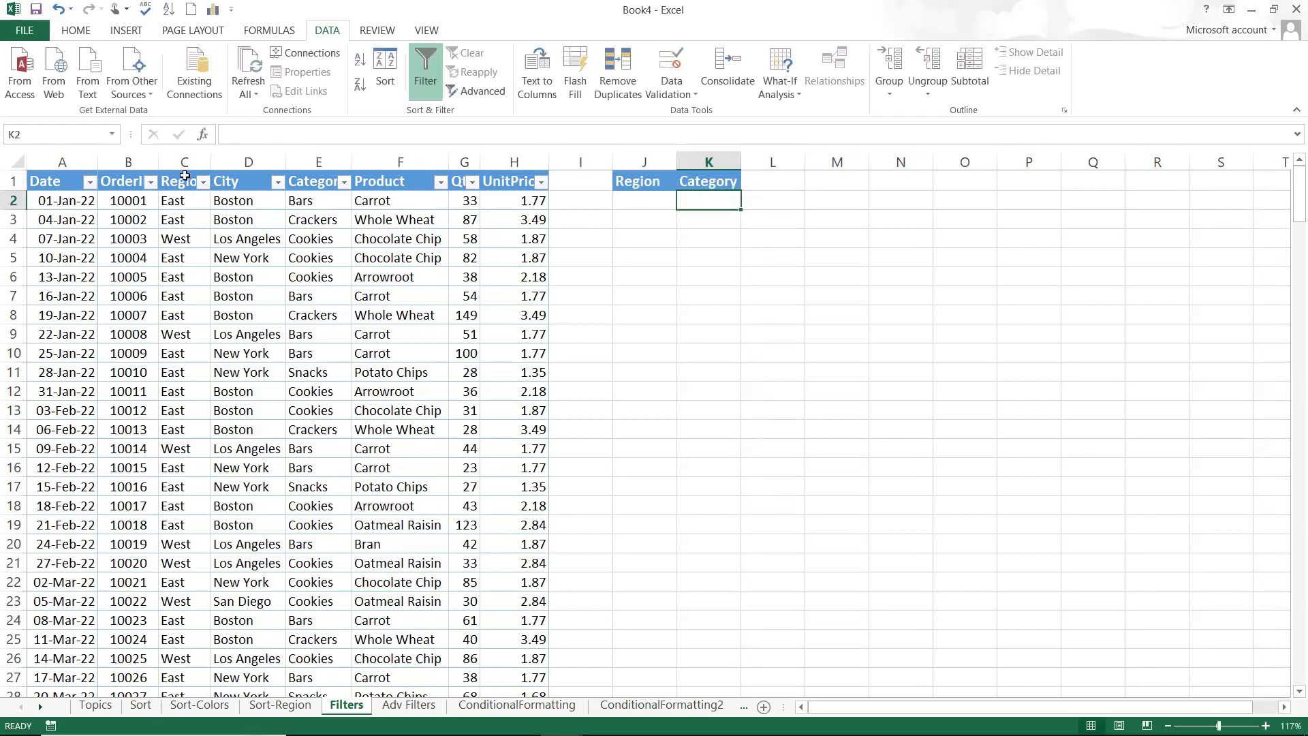
- Enter the criteria East under Region in J2 and Bars under Category in K2
click(657, 199)
text(E)
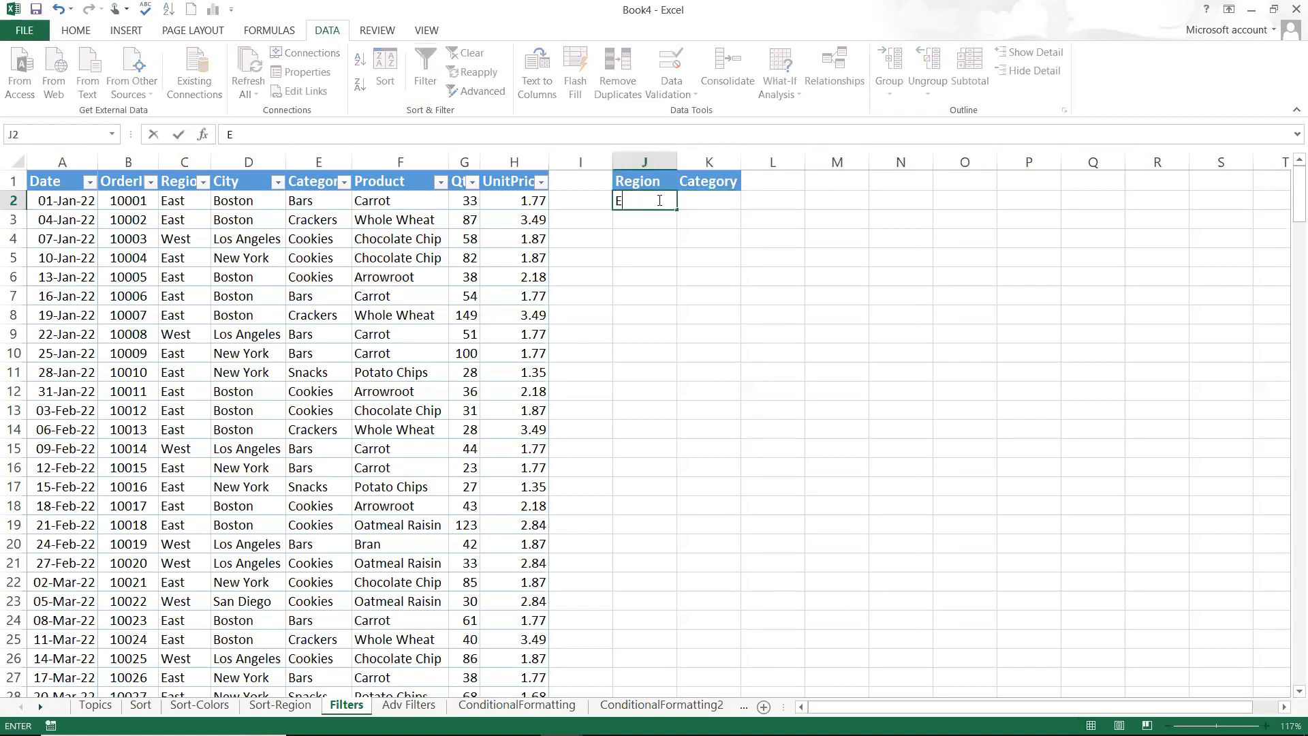
text(ast)
click(721, 205)
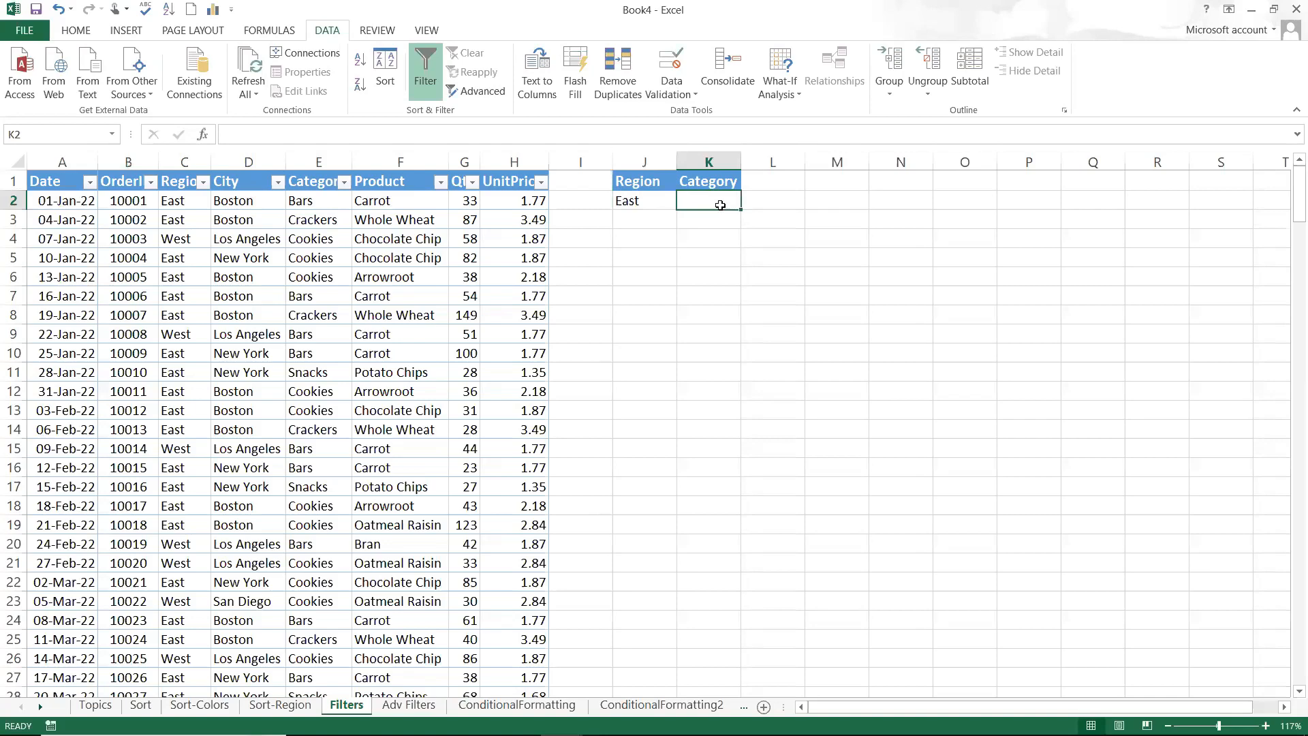
text(Bars)
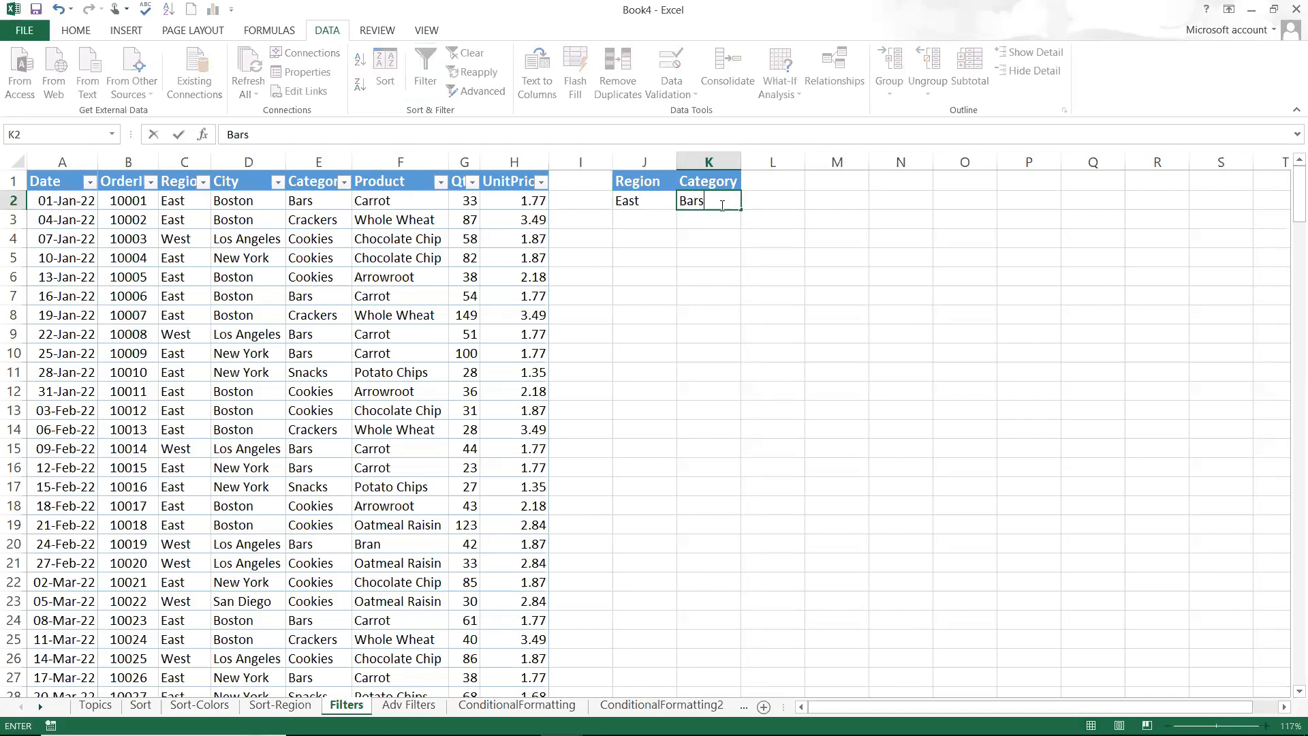
key(Return)
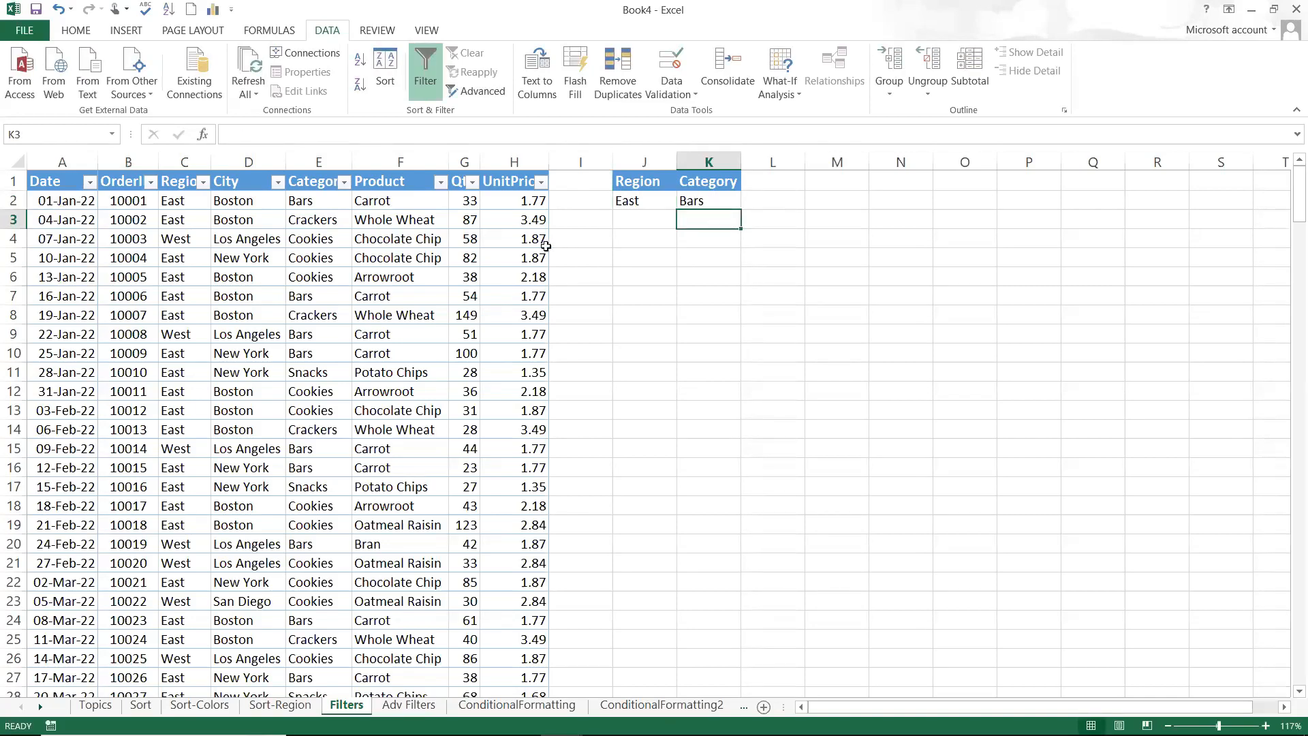
- Filter the Region column to show only East
click(202, 182)
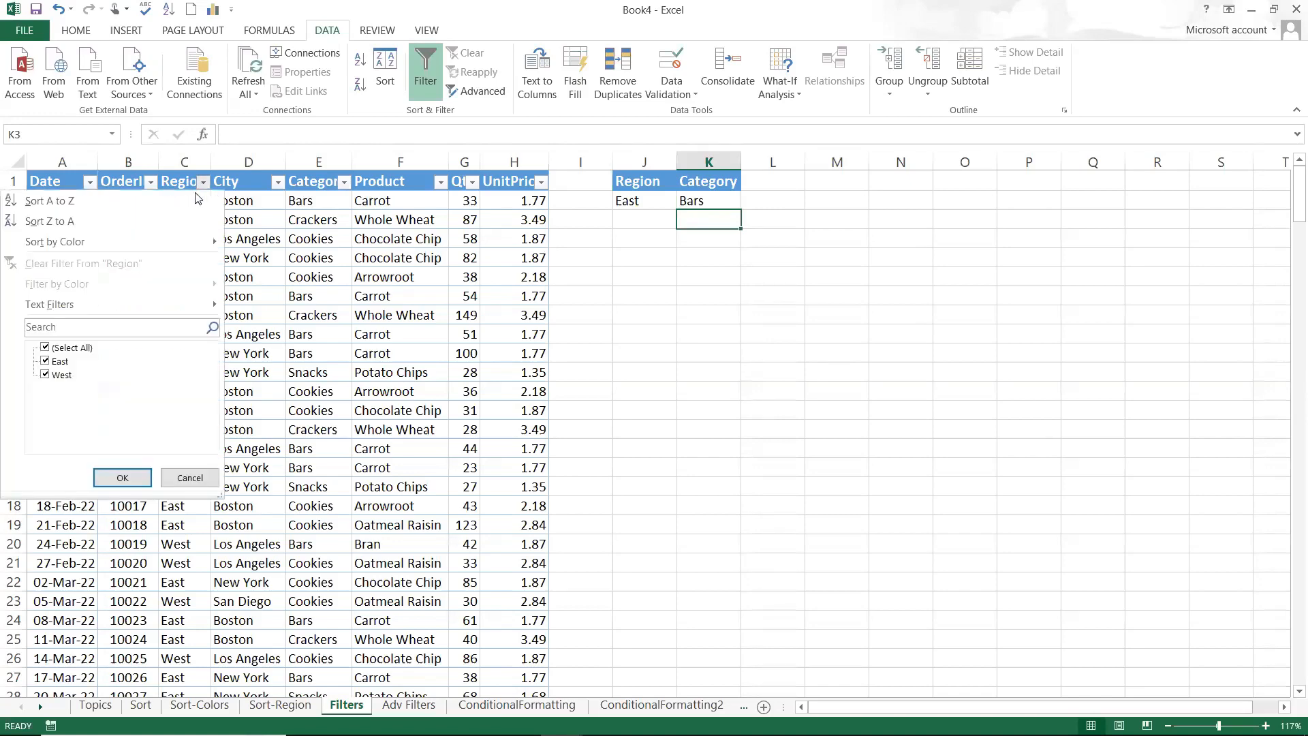
click(83, 349)
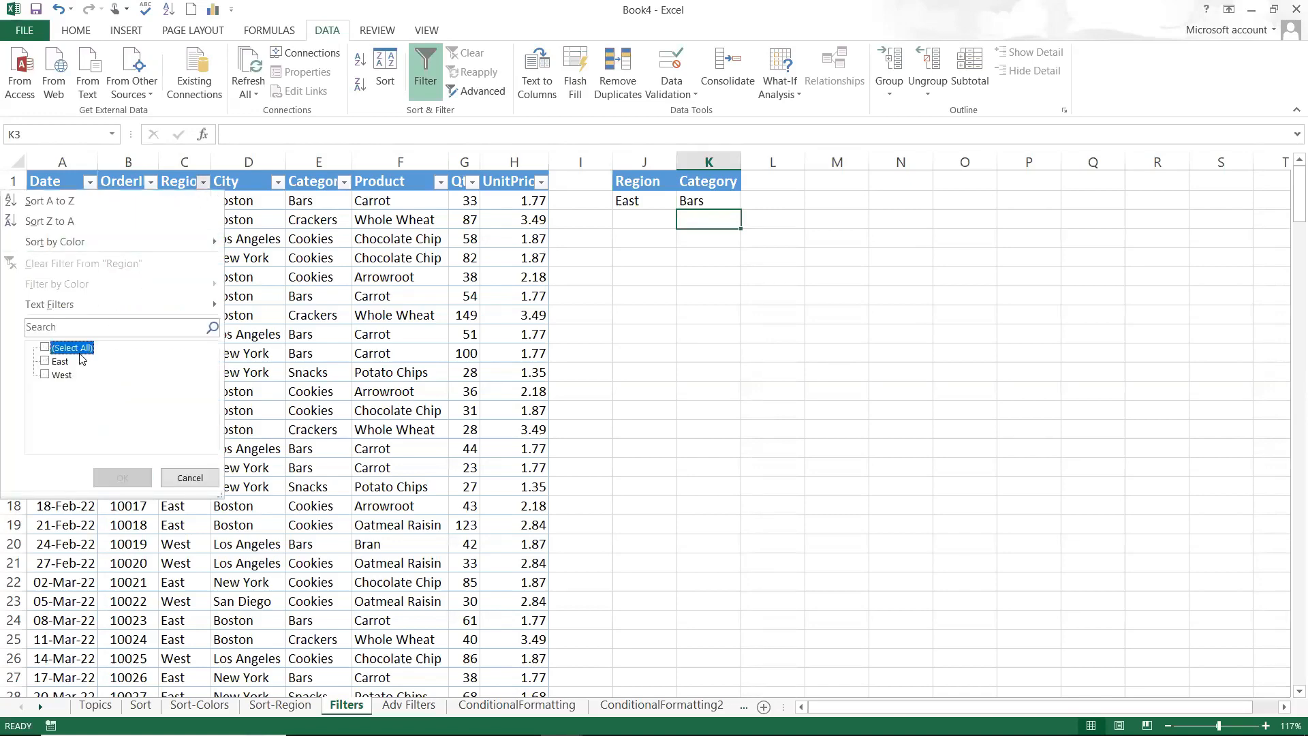
click(60, 363)
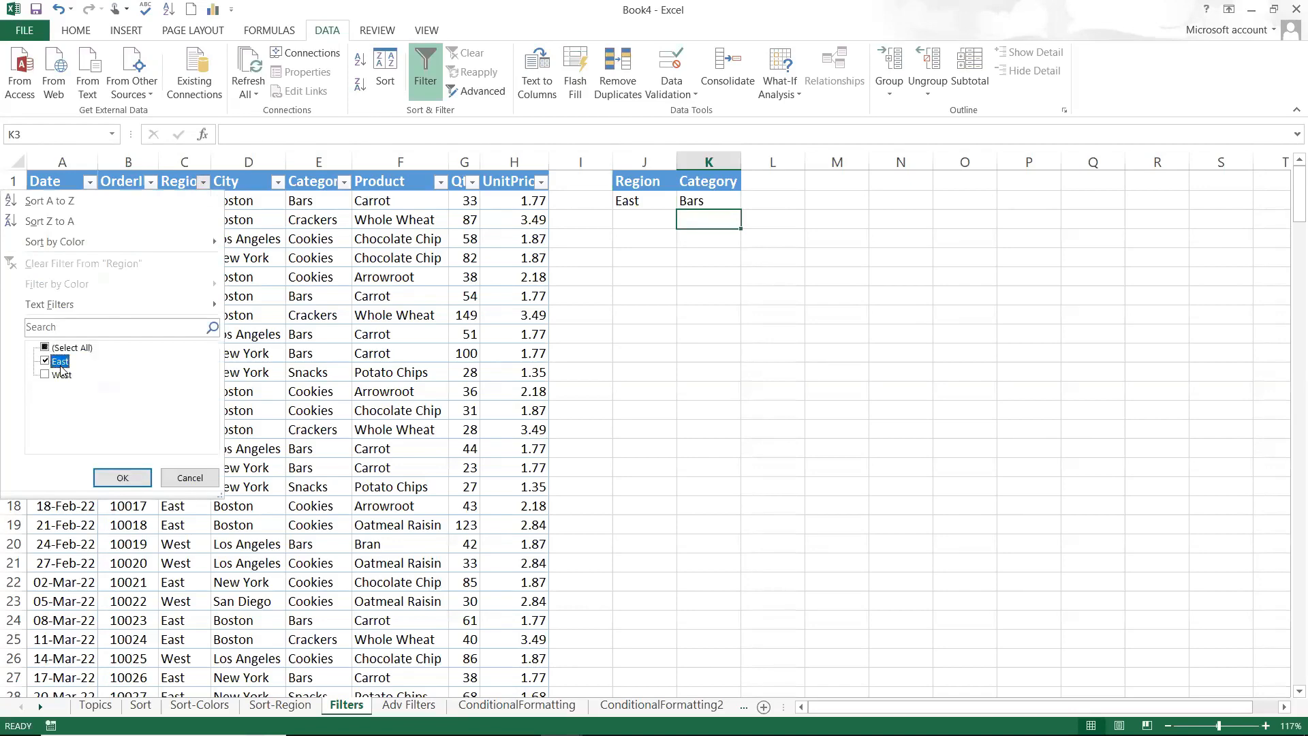
click(133, 476)
- Filter the Category column to show only Bars, and clear all filters after viewing the matches
click(344, 181)
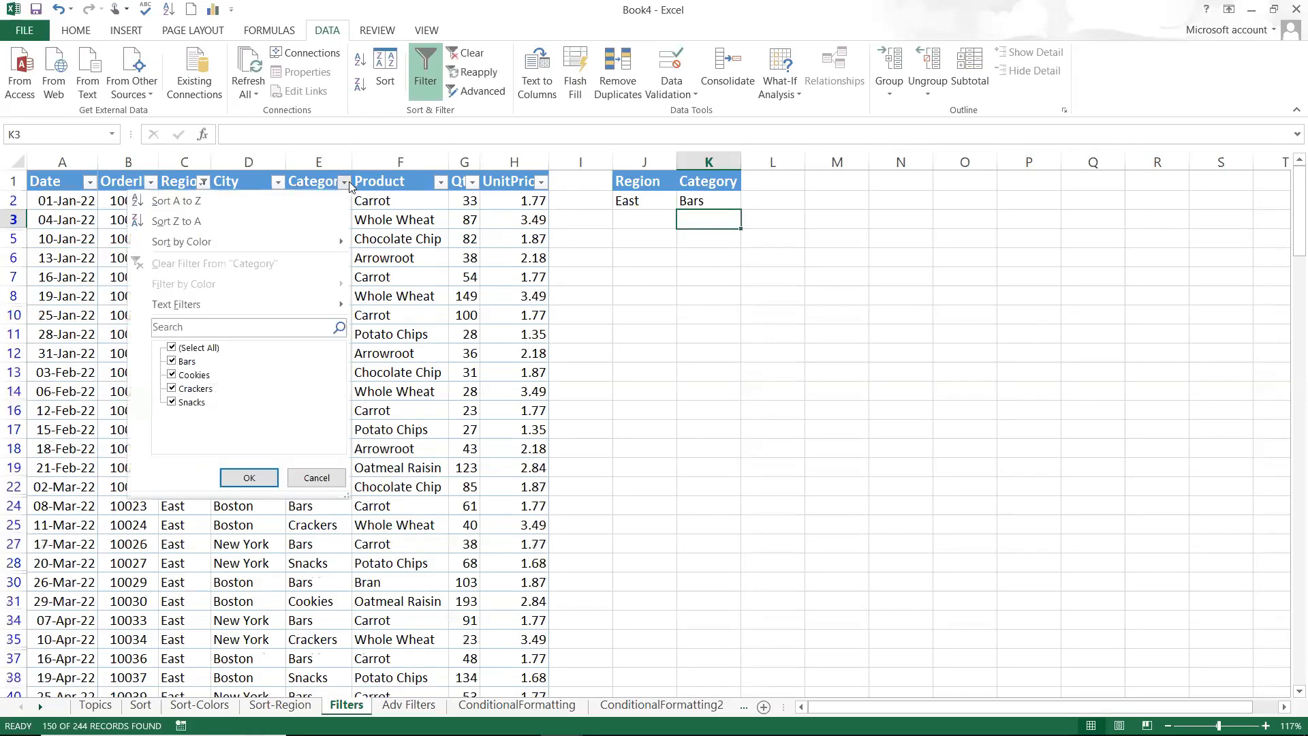
click(203, 348)
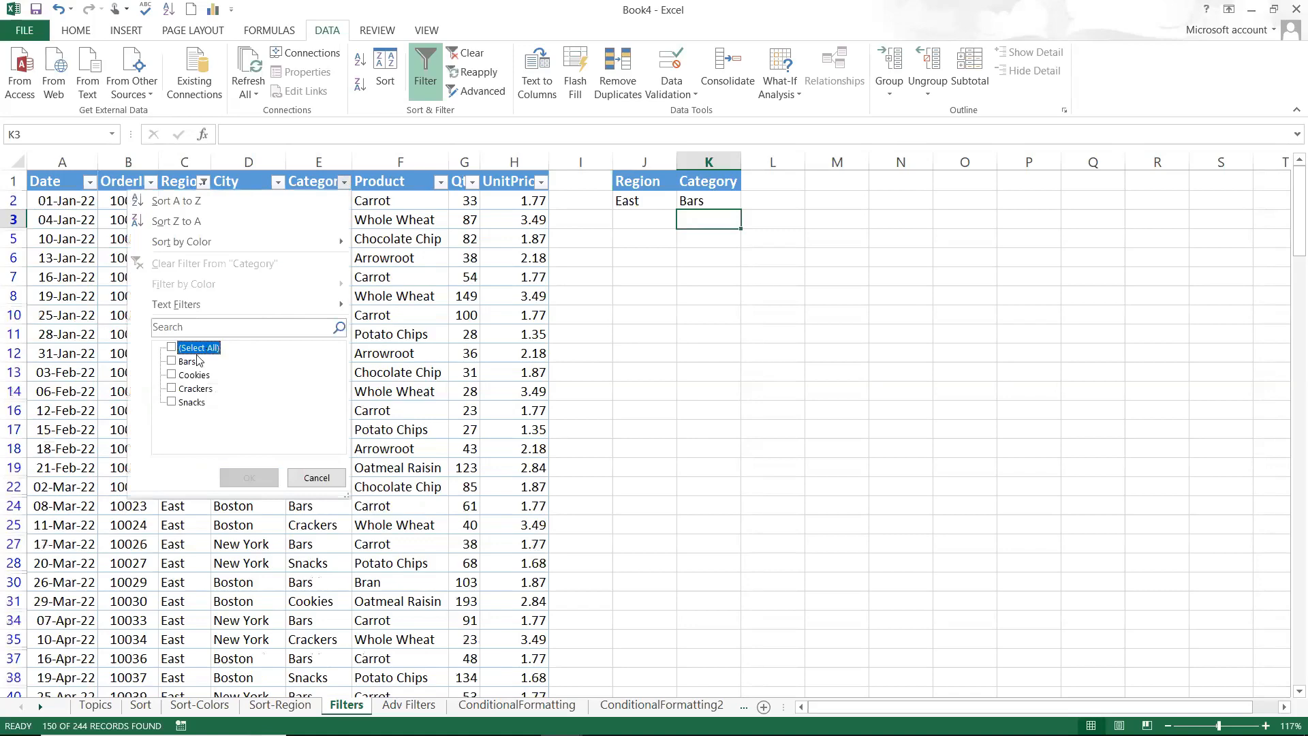
click(188, 363)
click(258, 477)
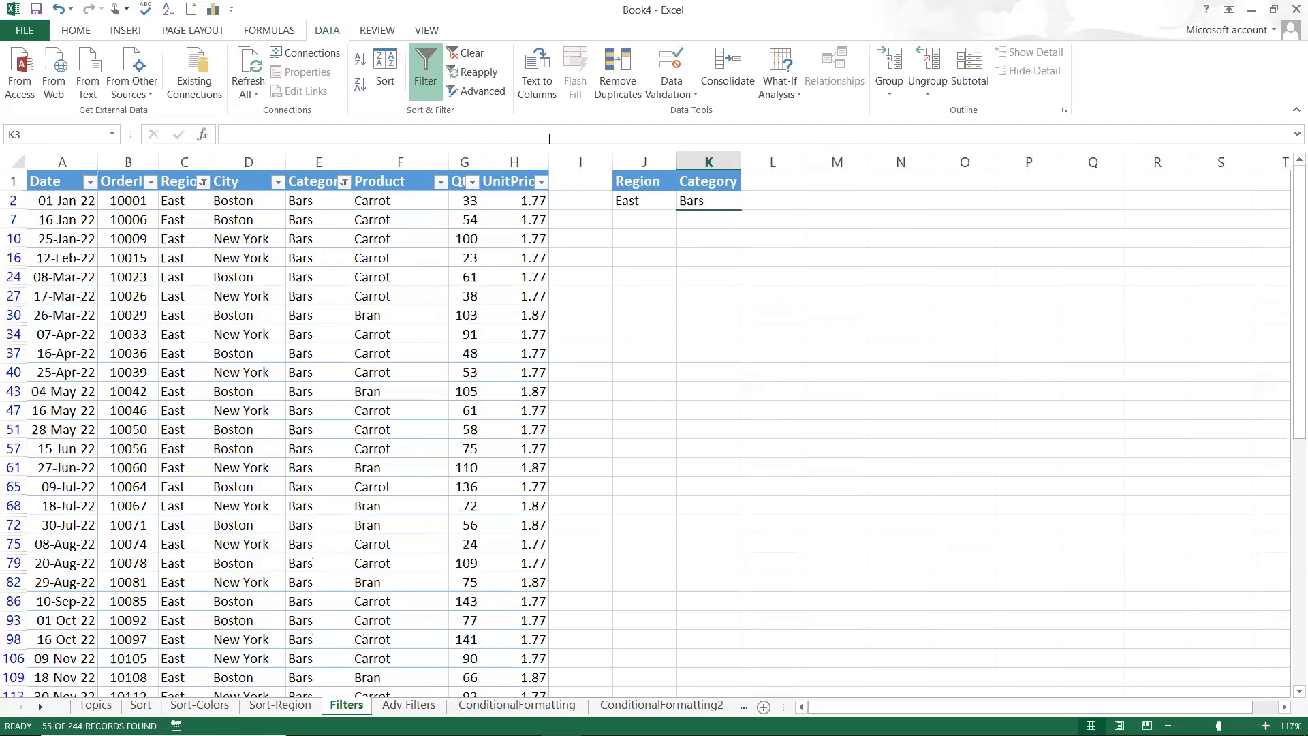
click(477, 57)
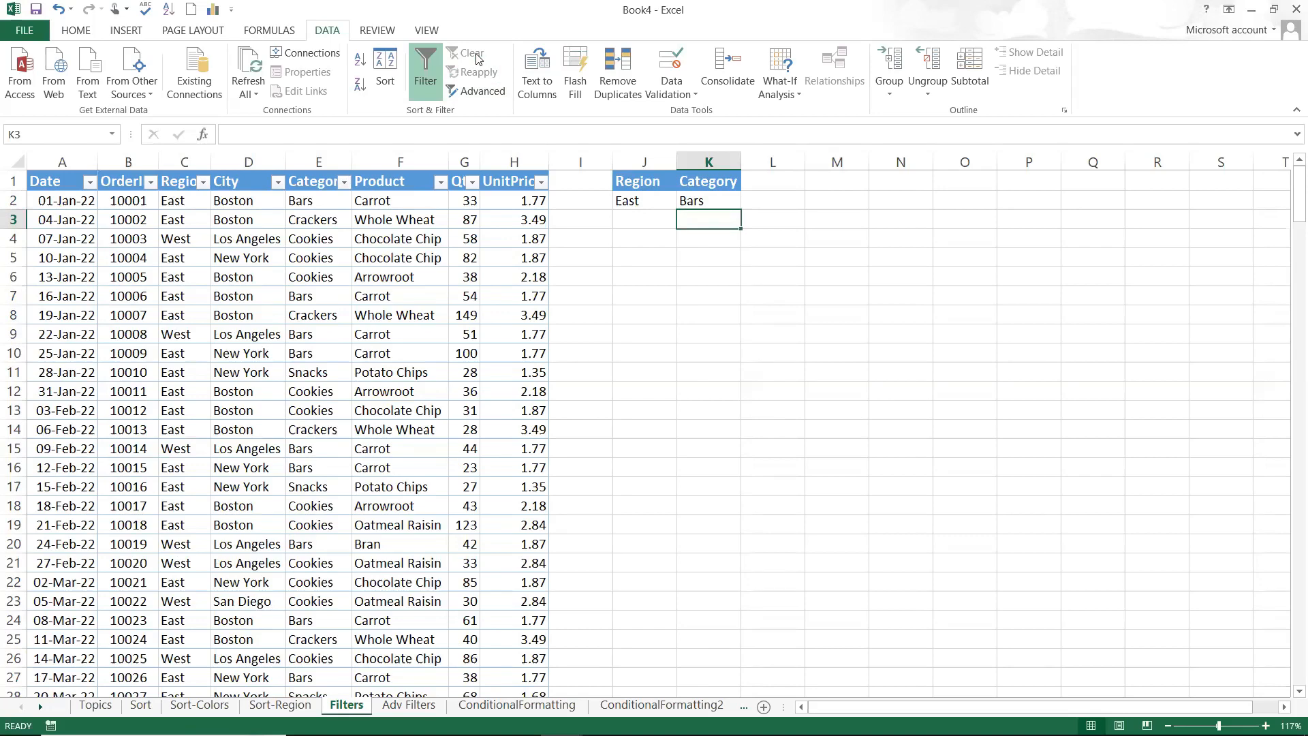
- Add a second criteria row with West under Region in J3 and Cookies under Category in K3
click(279, 205)
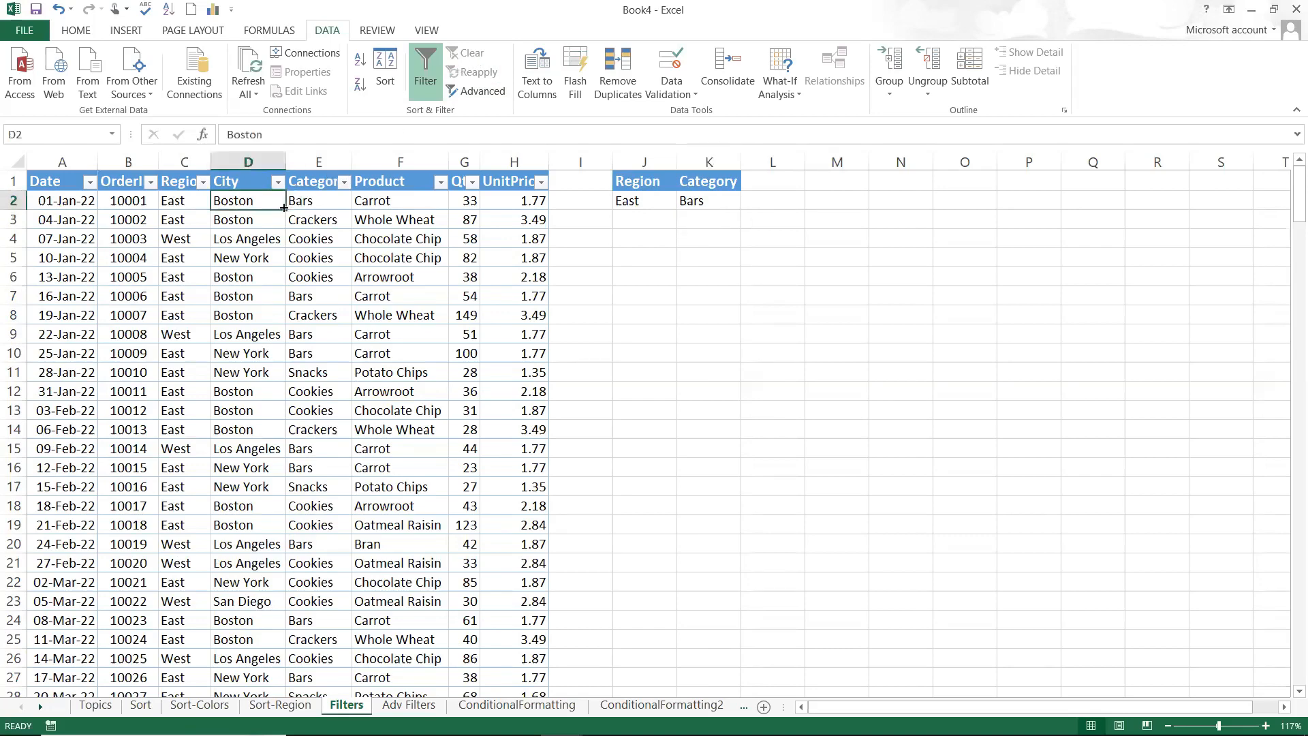
click(657, 214)
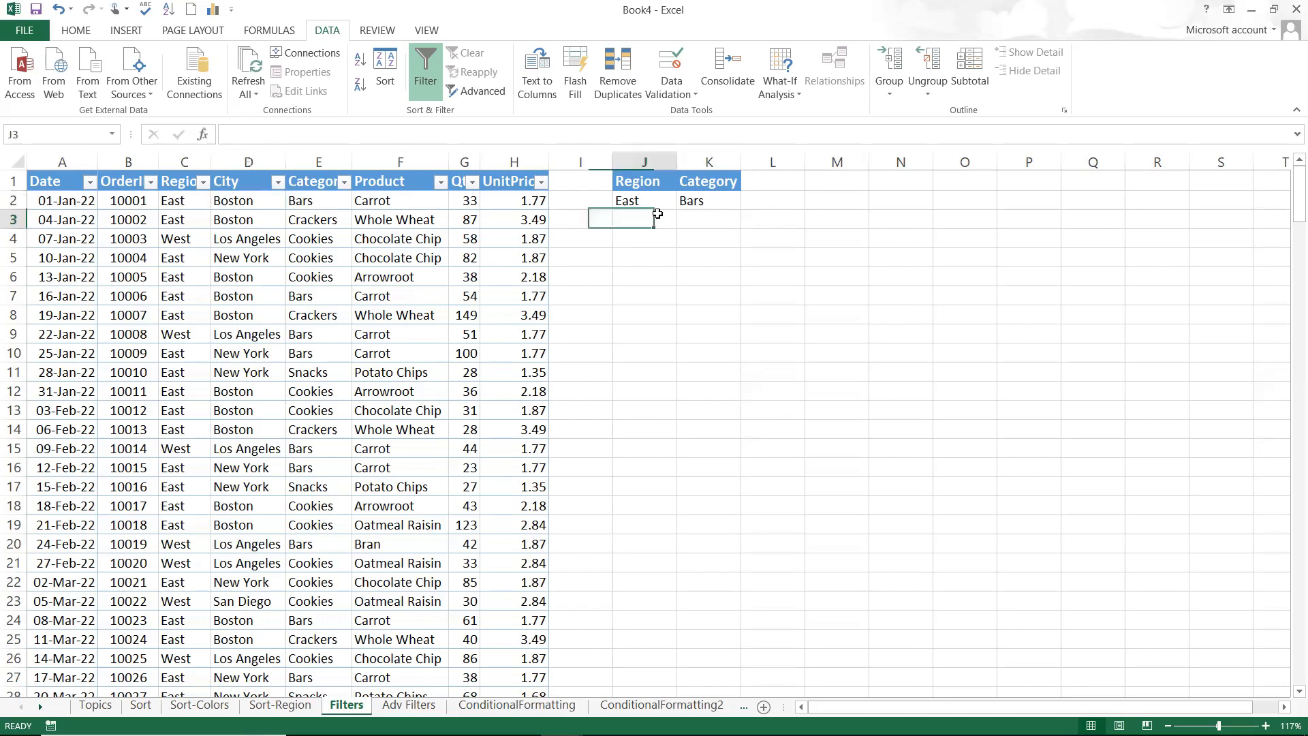
text(West)
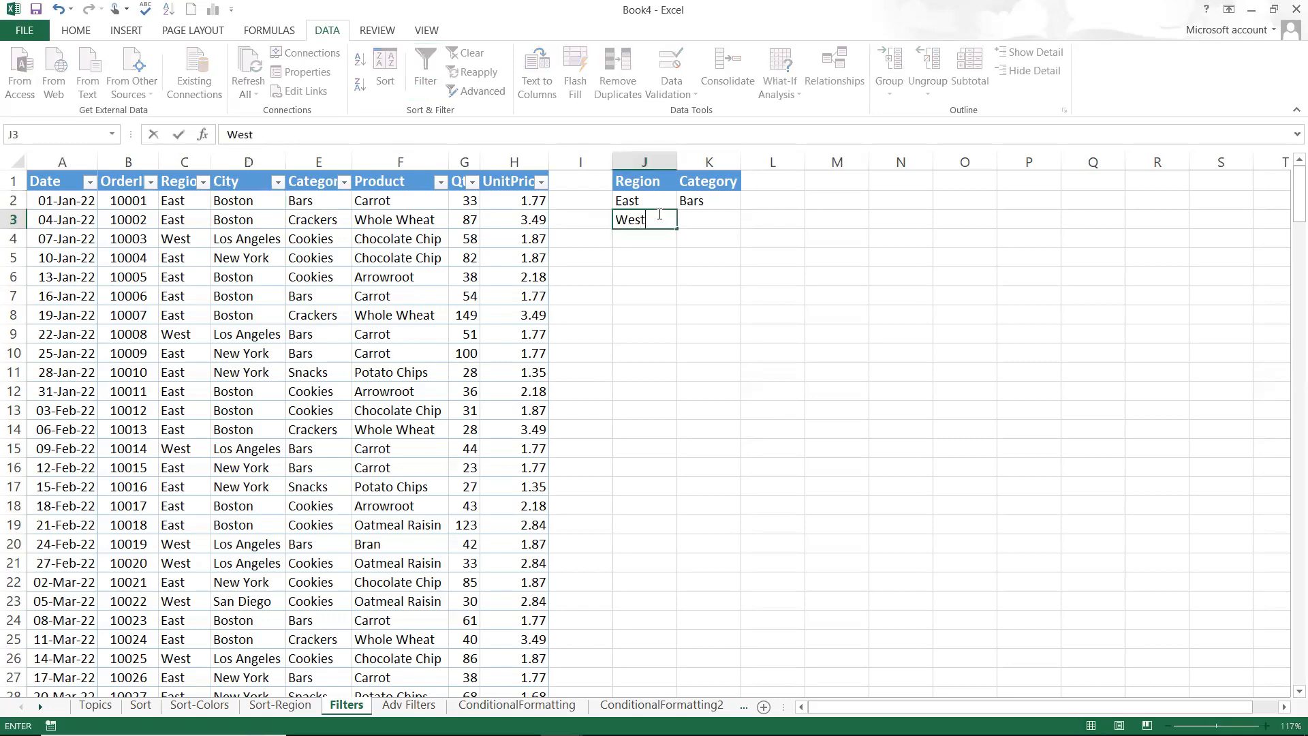
key(Tab)
text(C)
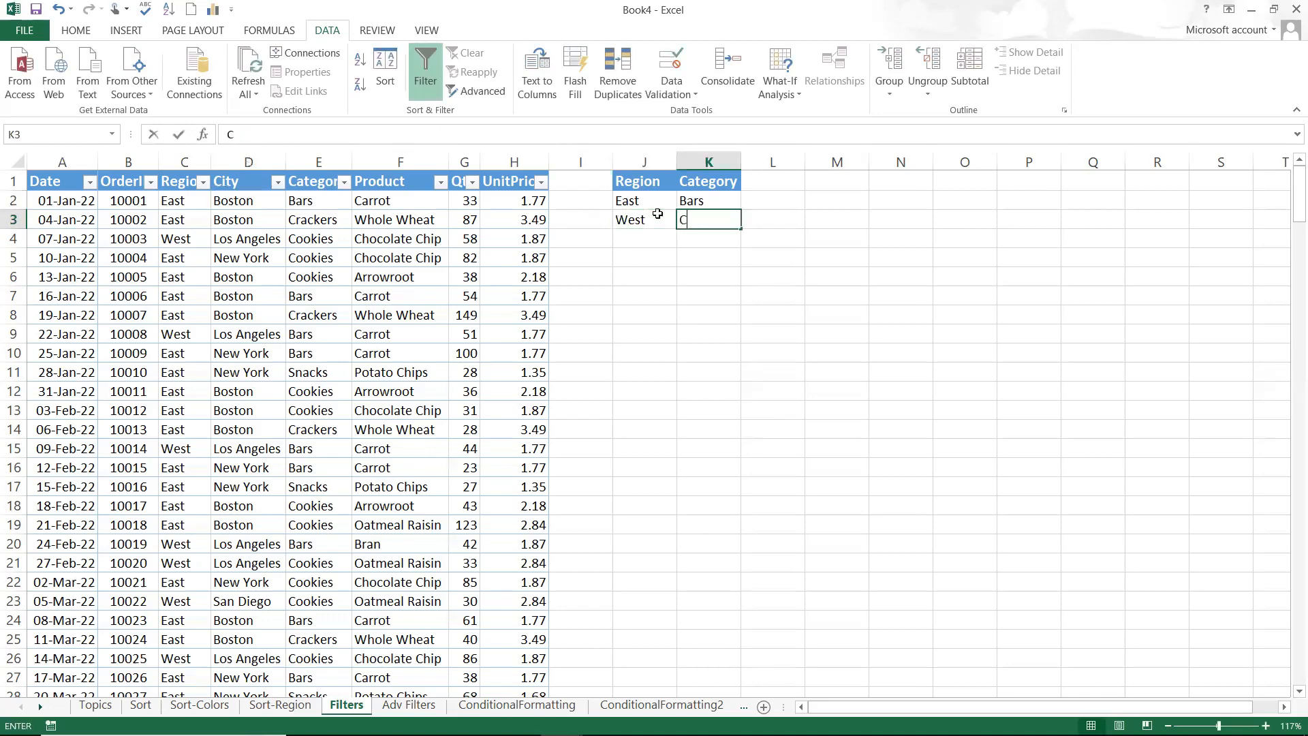
text(ookies)
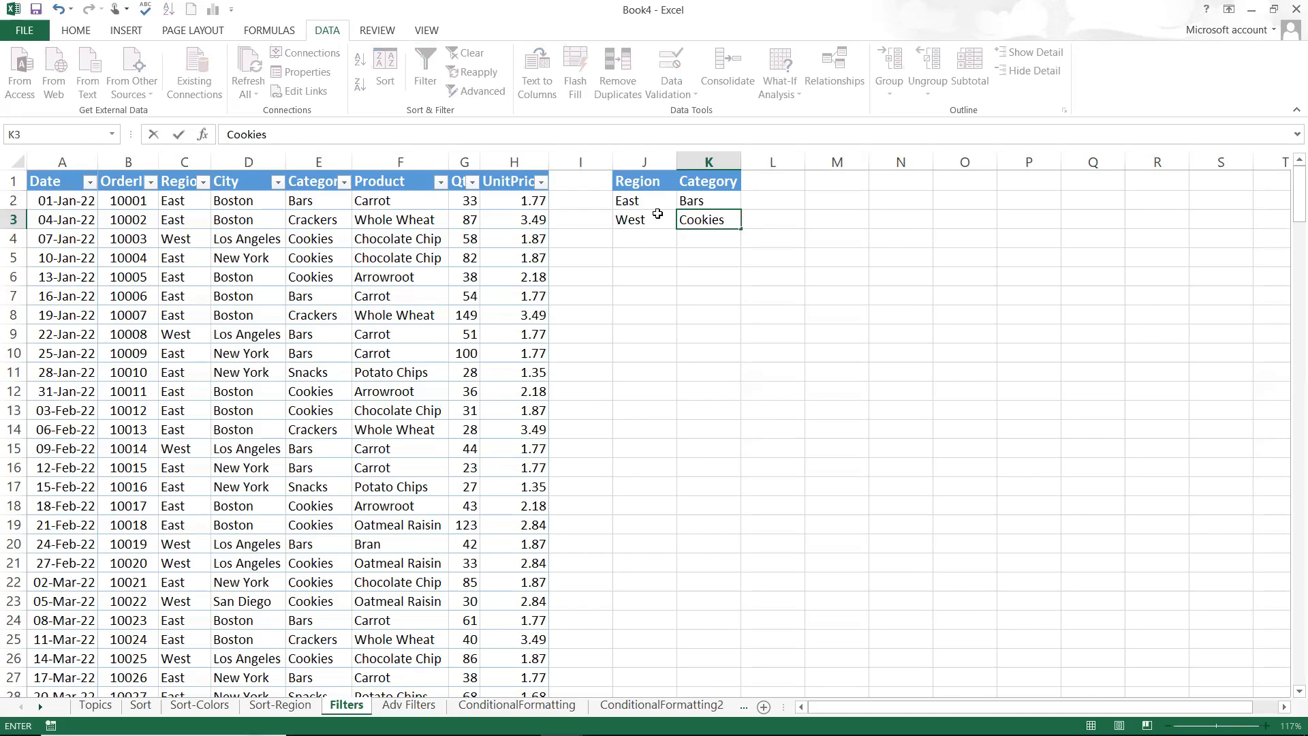
key(Return)
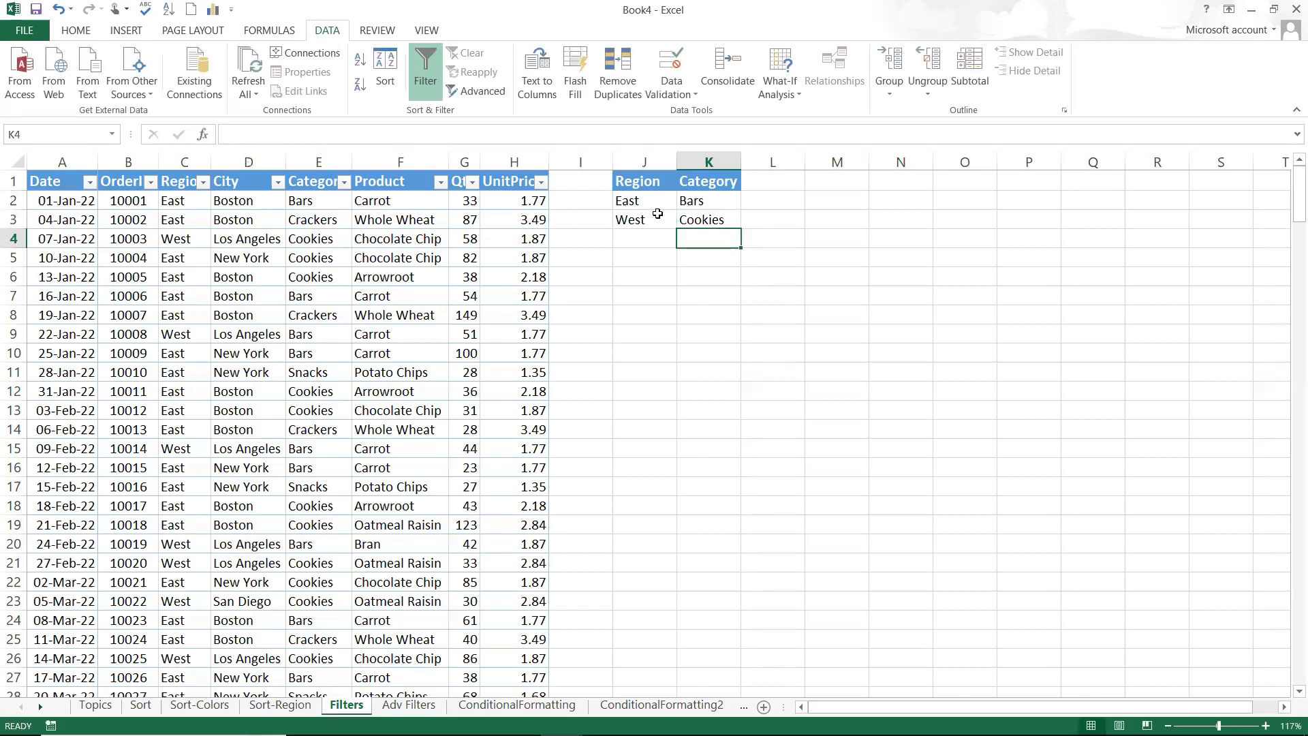
- Look at the Region filter options, try selecting Cookies and Bars in the Category filter, and cancel without applying
drag(656, 205, 698, 202)
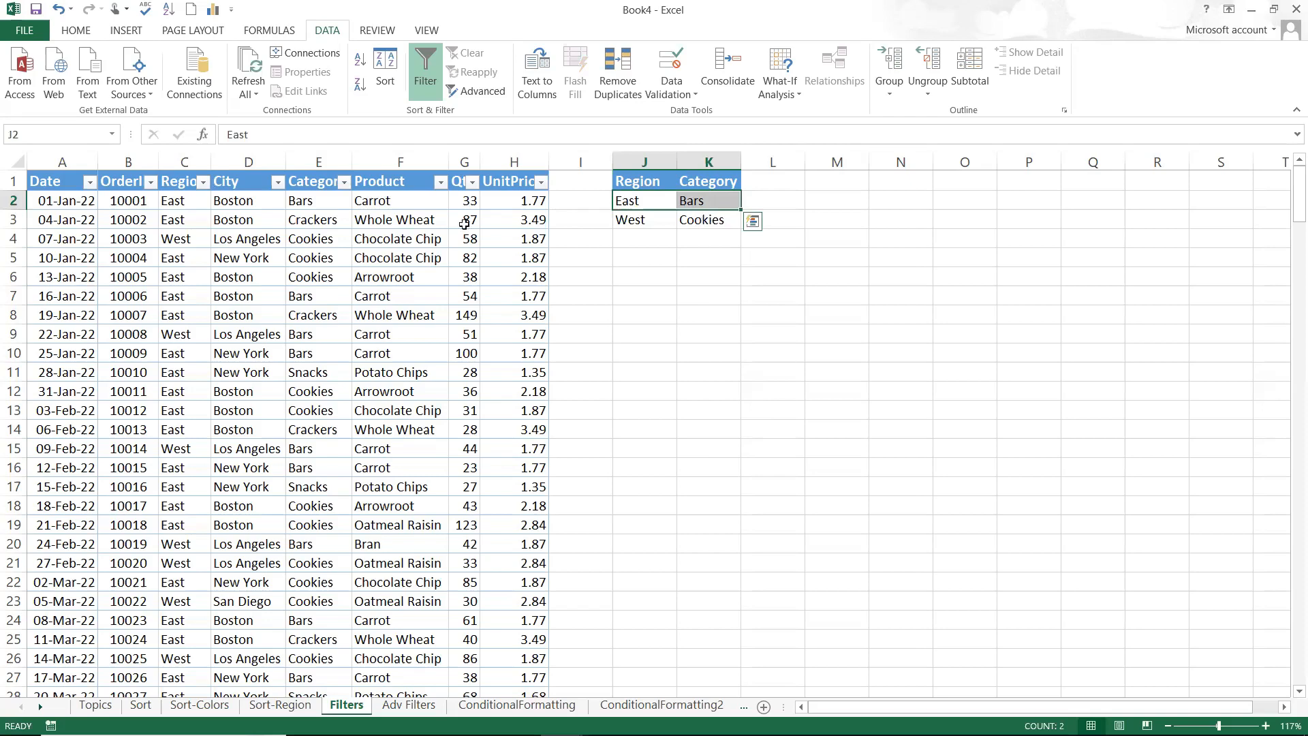
click(331, 239)
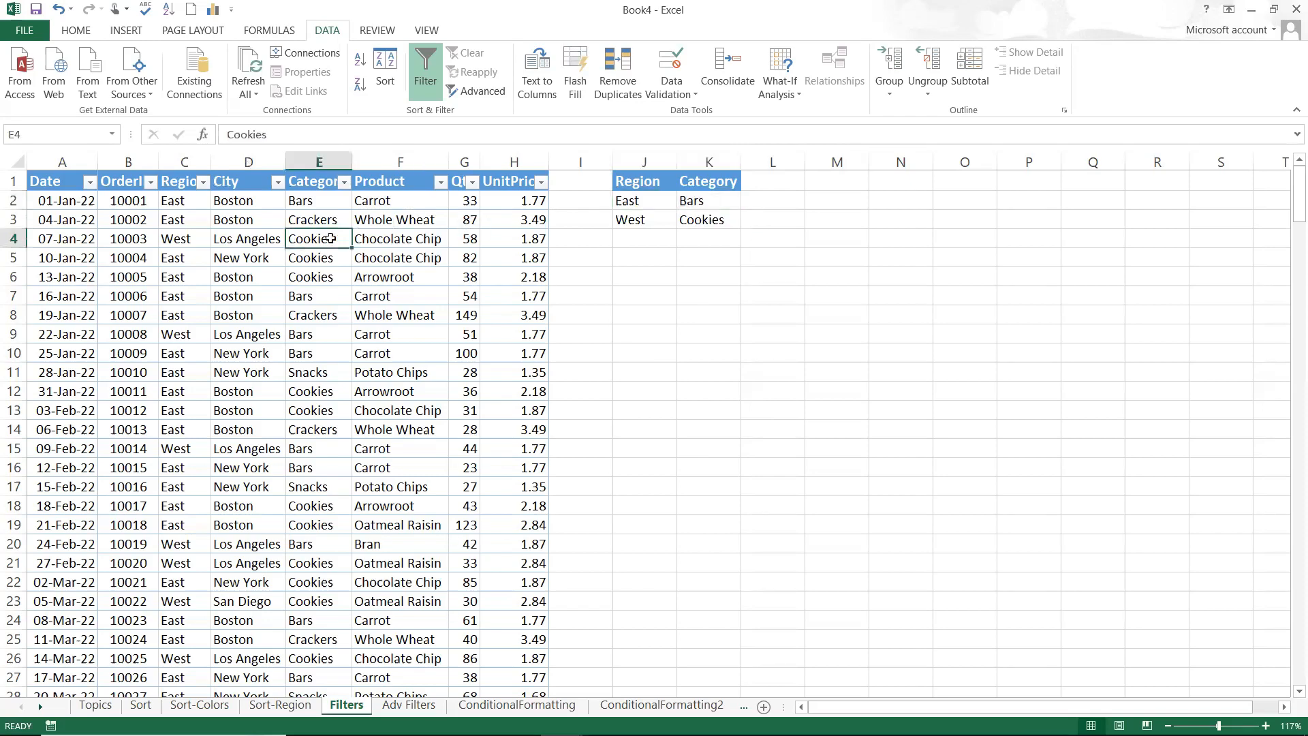
click(203, 182)
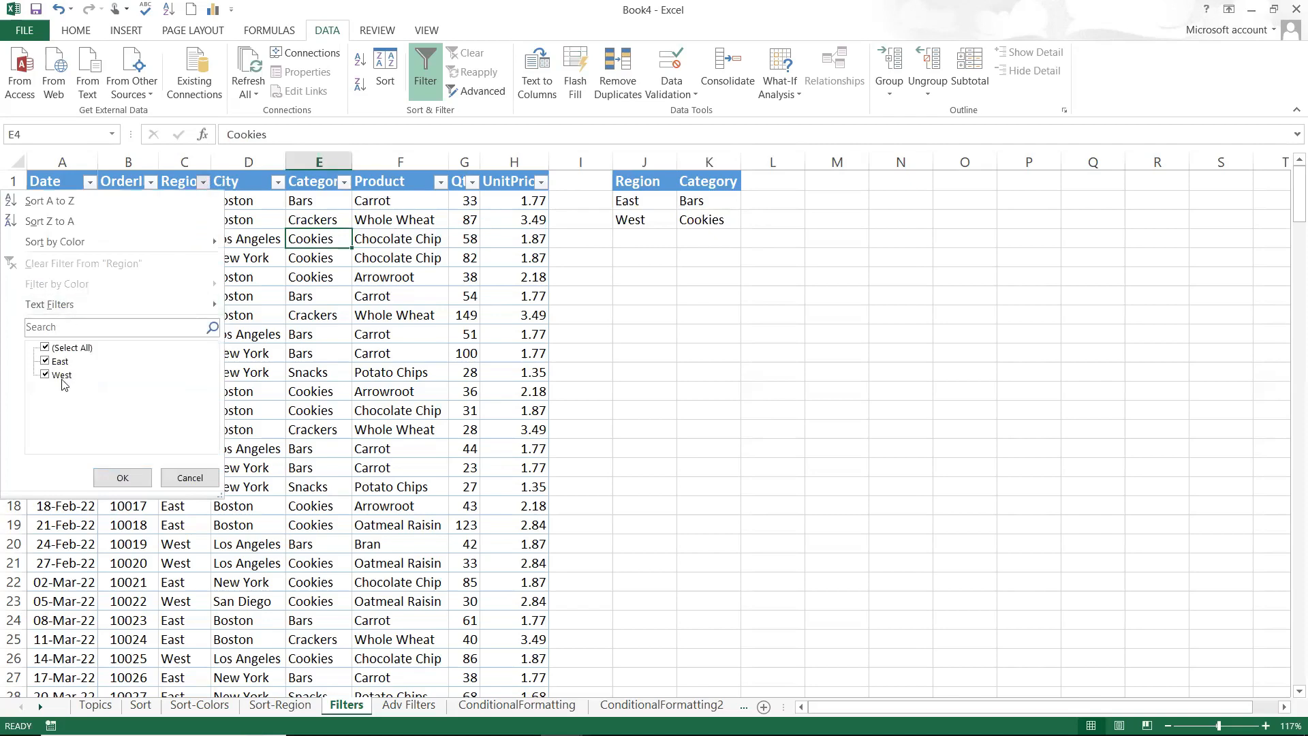
click(201, 477)
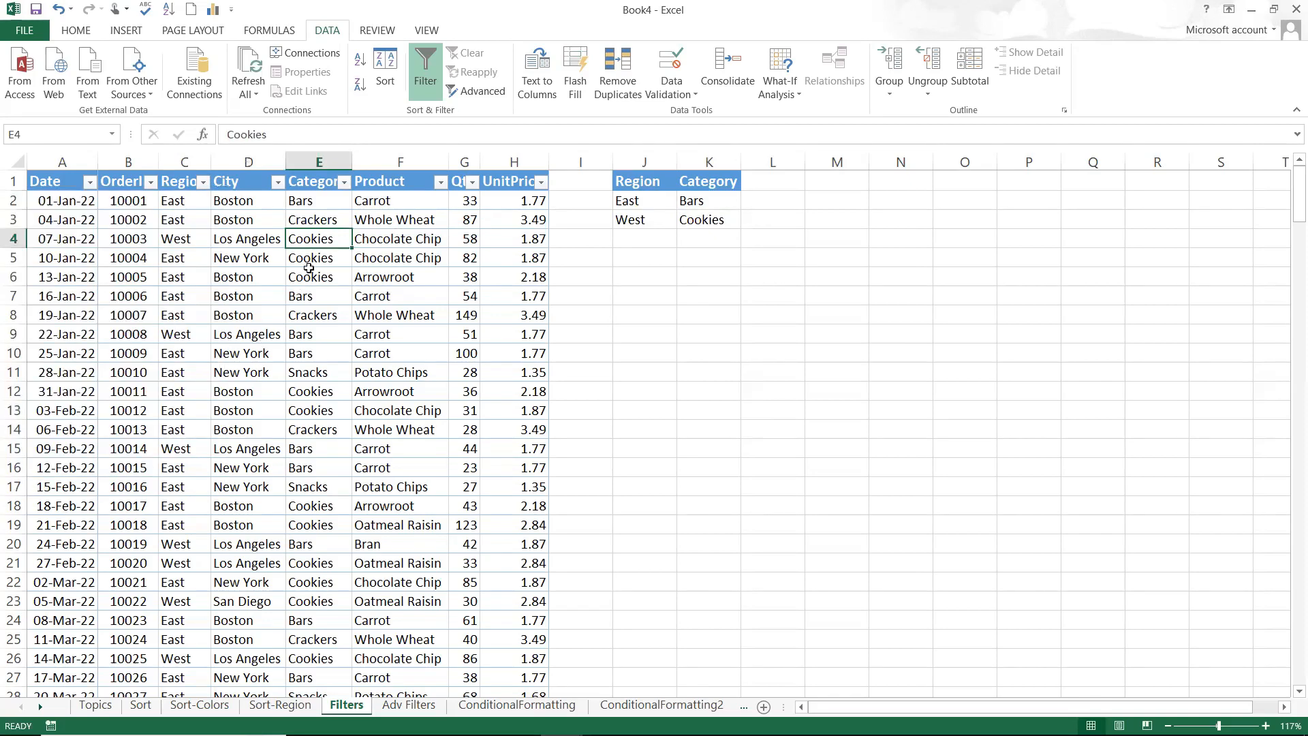
click(344, 183)
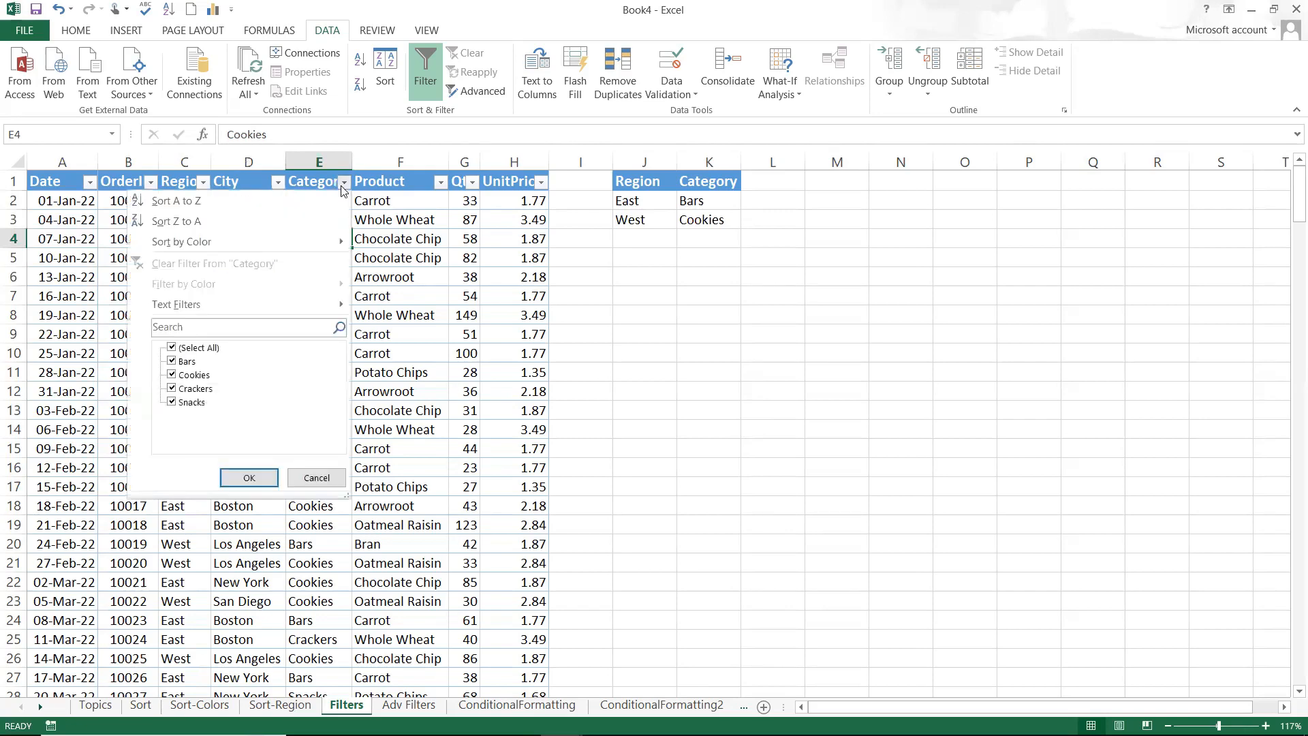
click(196, 348)
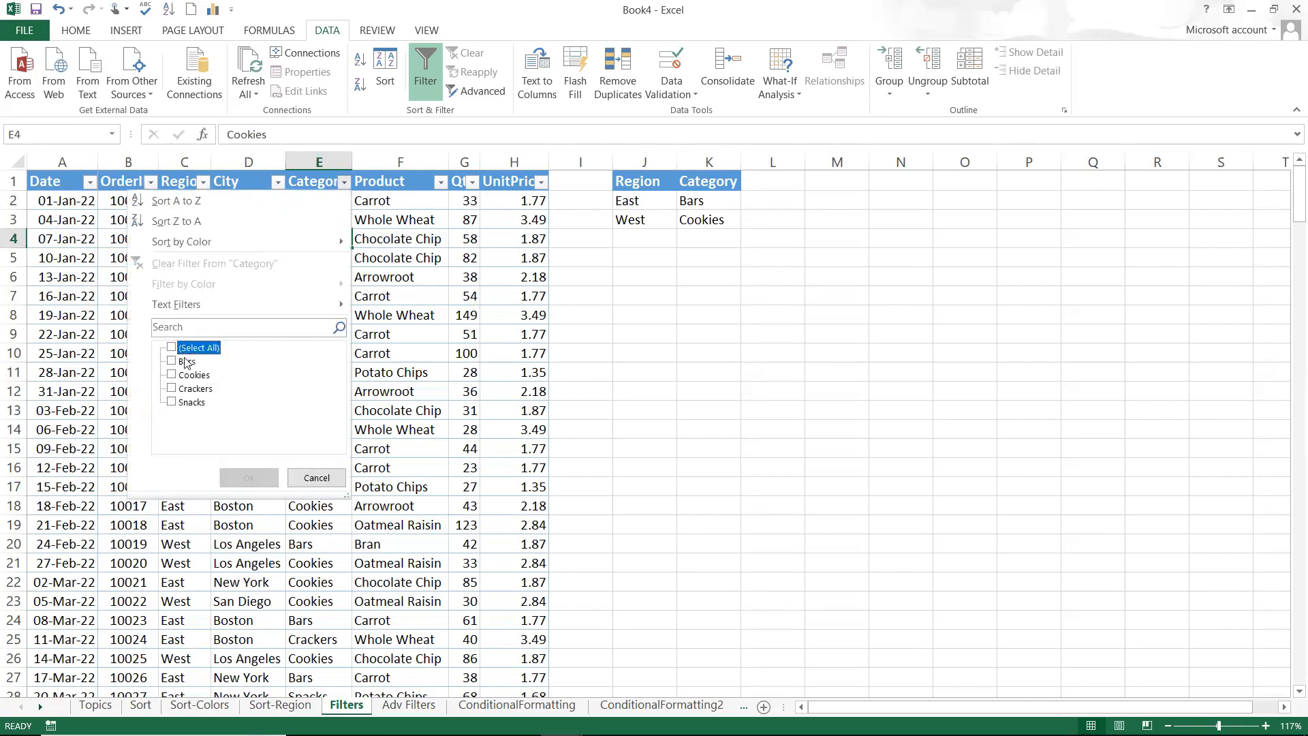
click(184, 375)
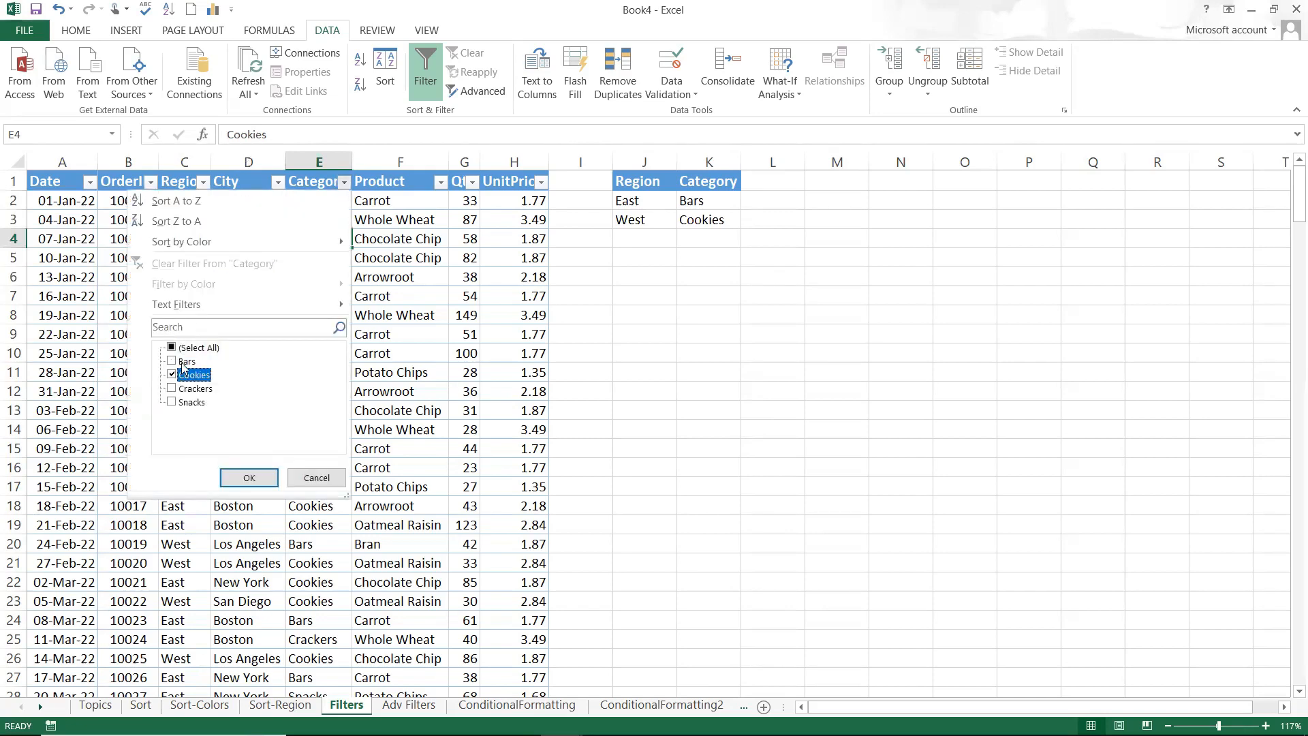
click(183, 363)
click(338, 482)
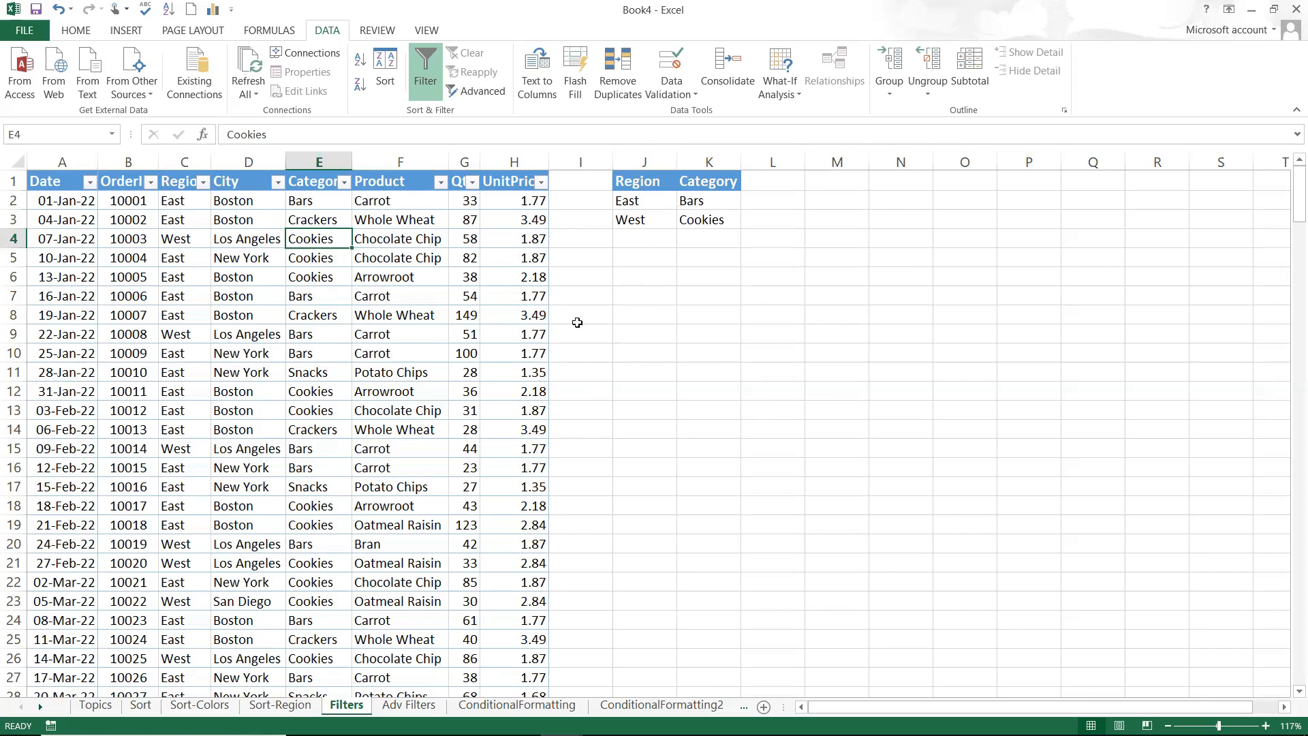
- View the Adv Filters sheet briefly, return to the Filters sheet, and turn off the order table's column filtering
click(412, 707)
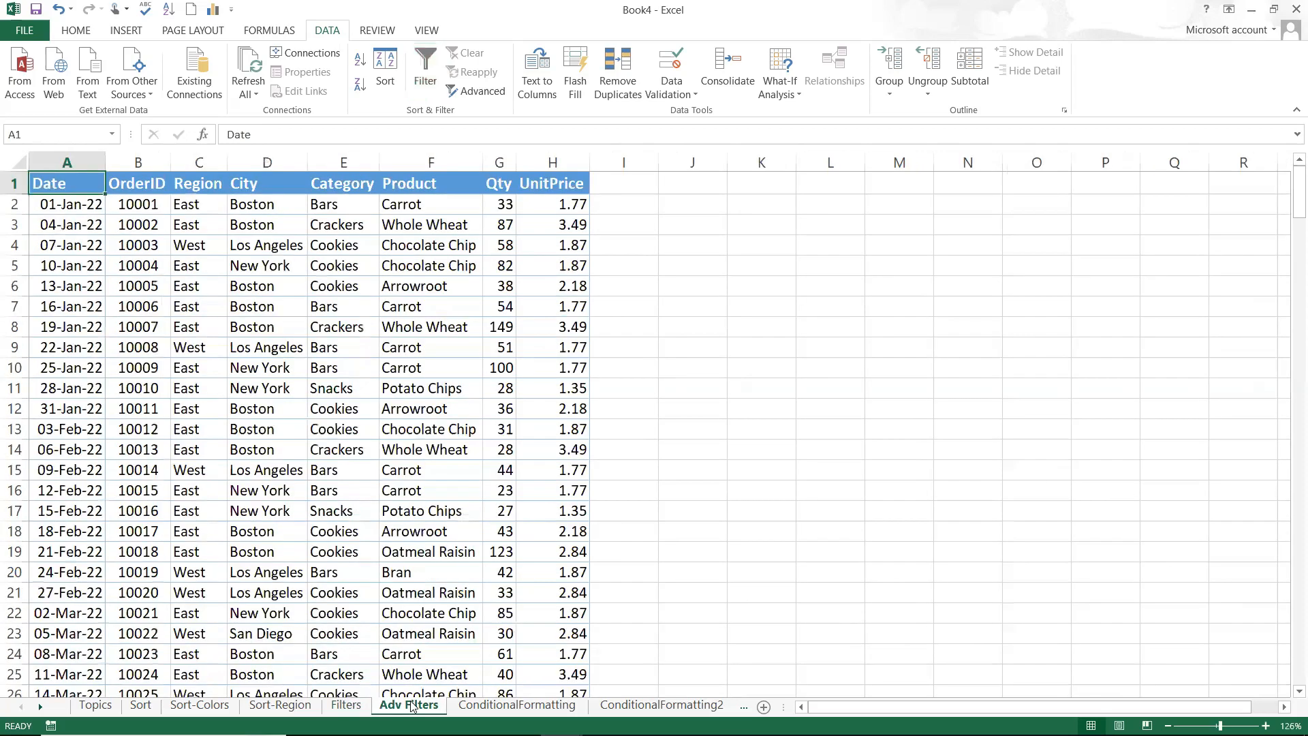
key(ctrl+Page_Up)
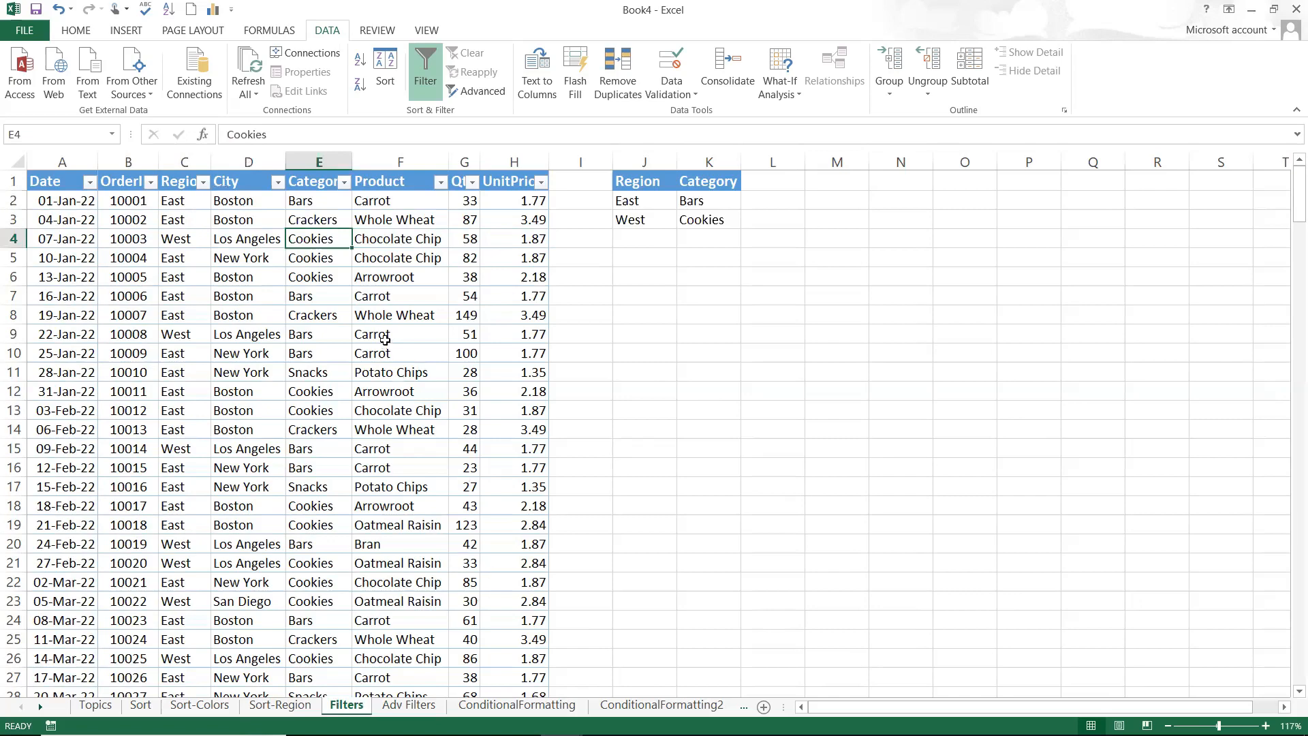
click(429, 95)
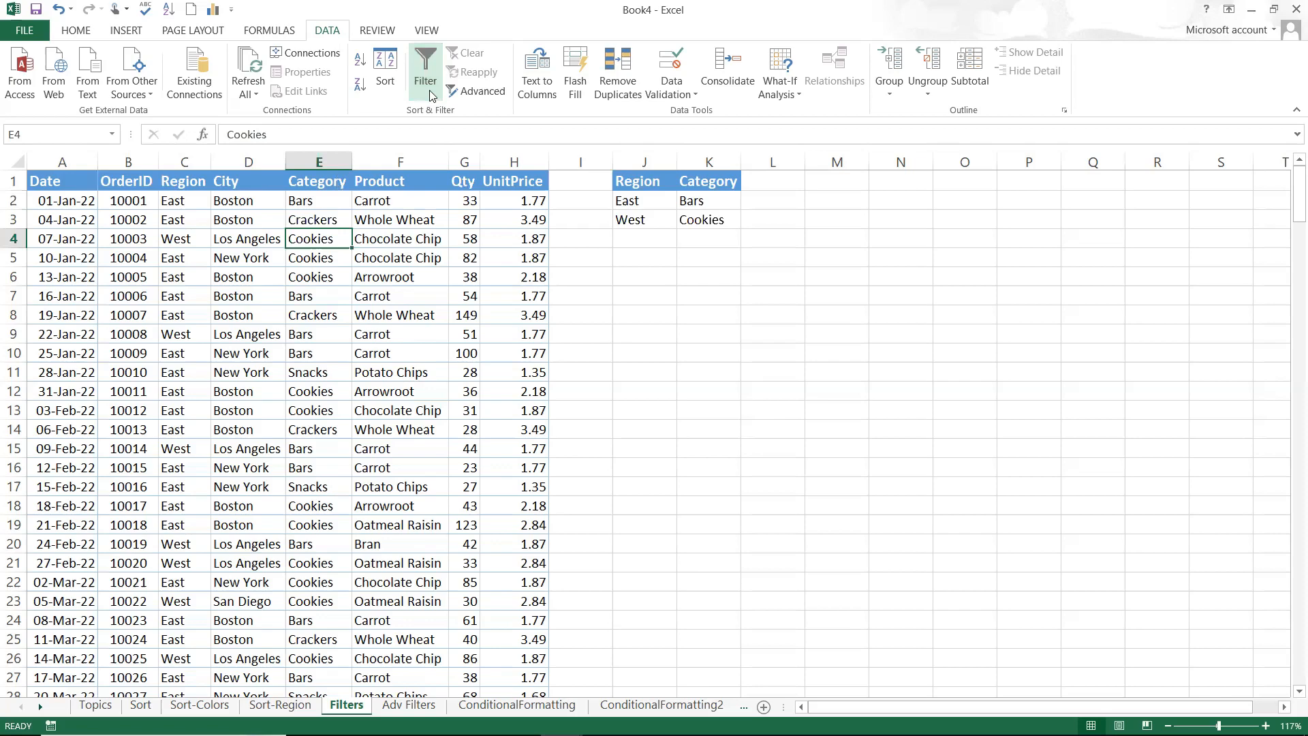
drag(466, 238, 300, 467)
- Review the criteria table in J1:K3 and the Advanced Filter options for the order data, and close them without applying
drag(656, 179, 724, 219)
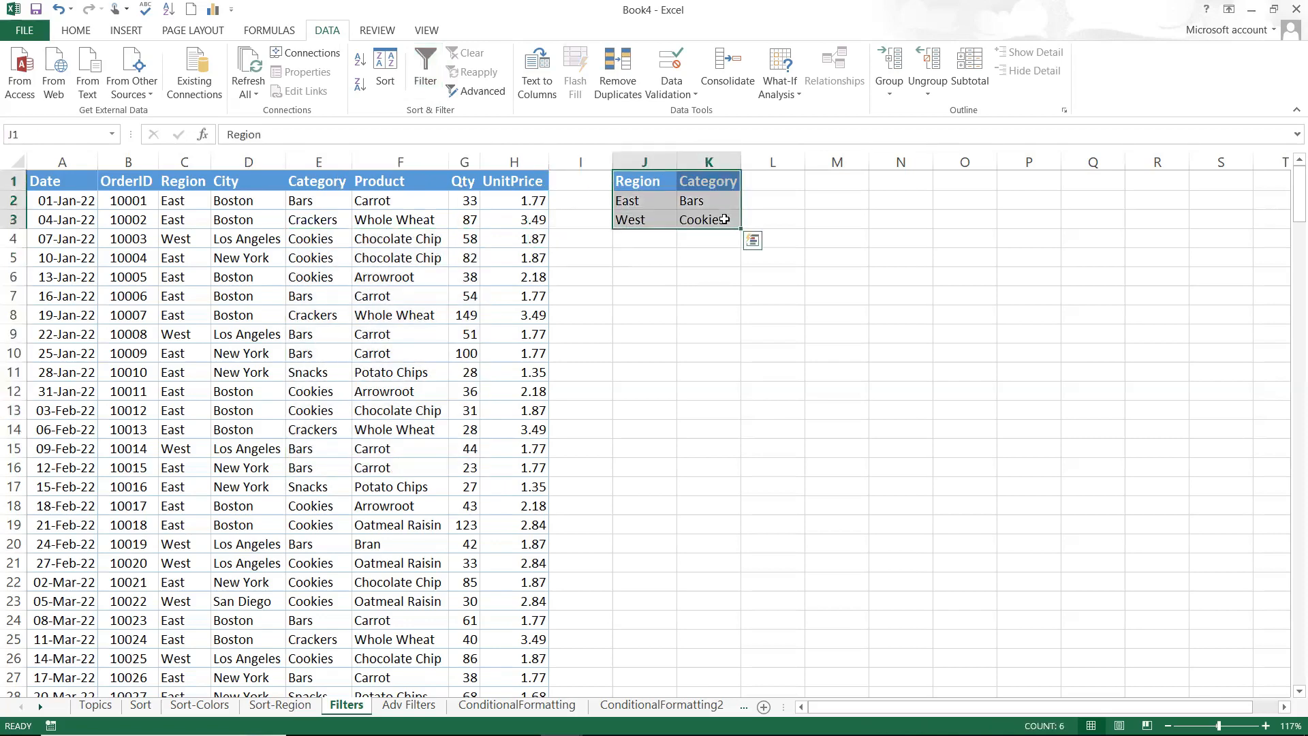
click(183, 316)
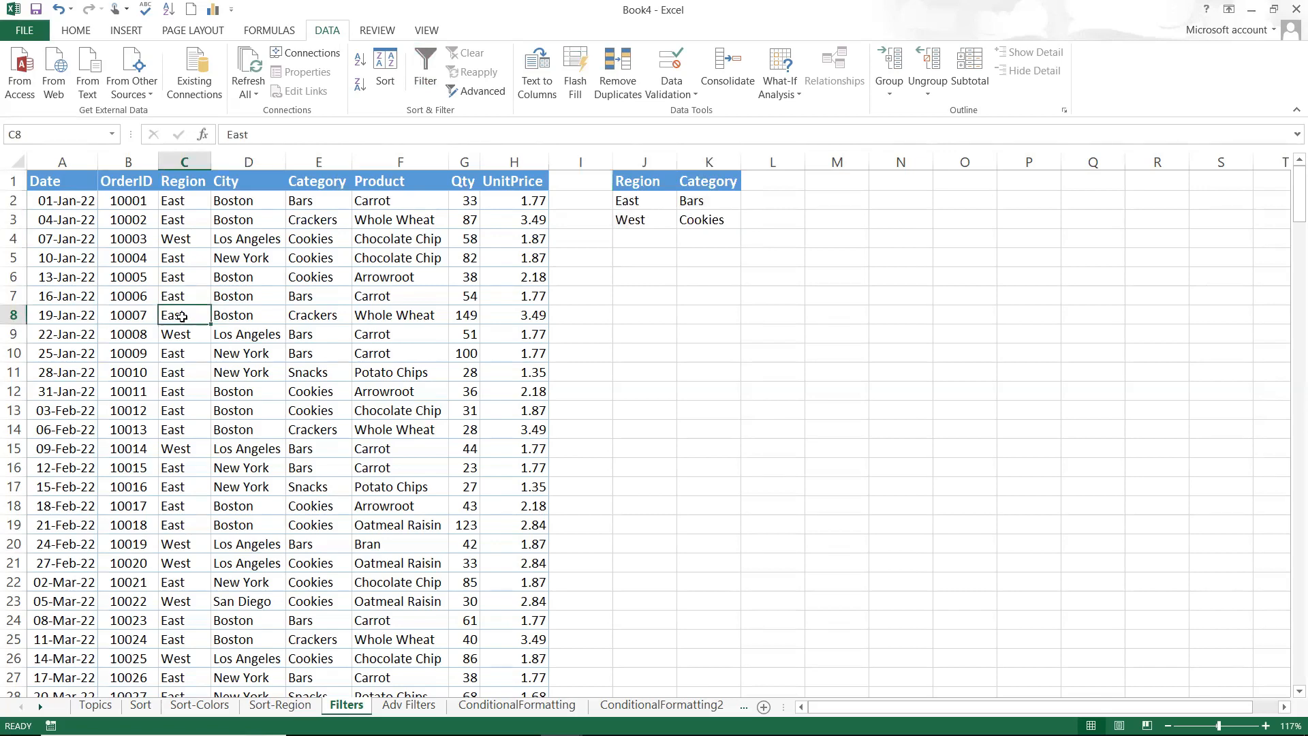
click(192, 255)
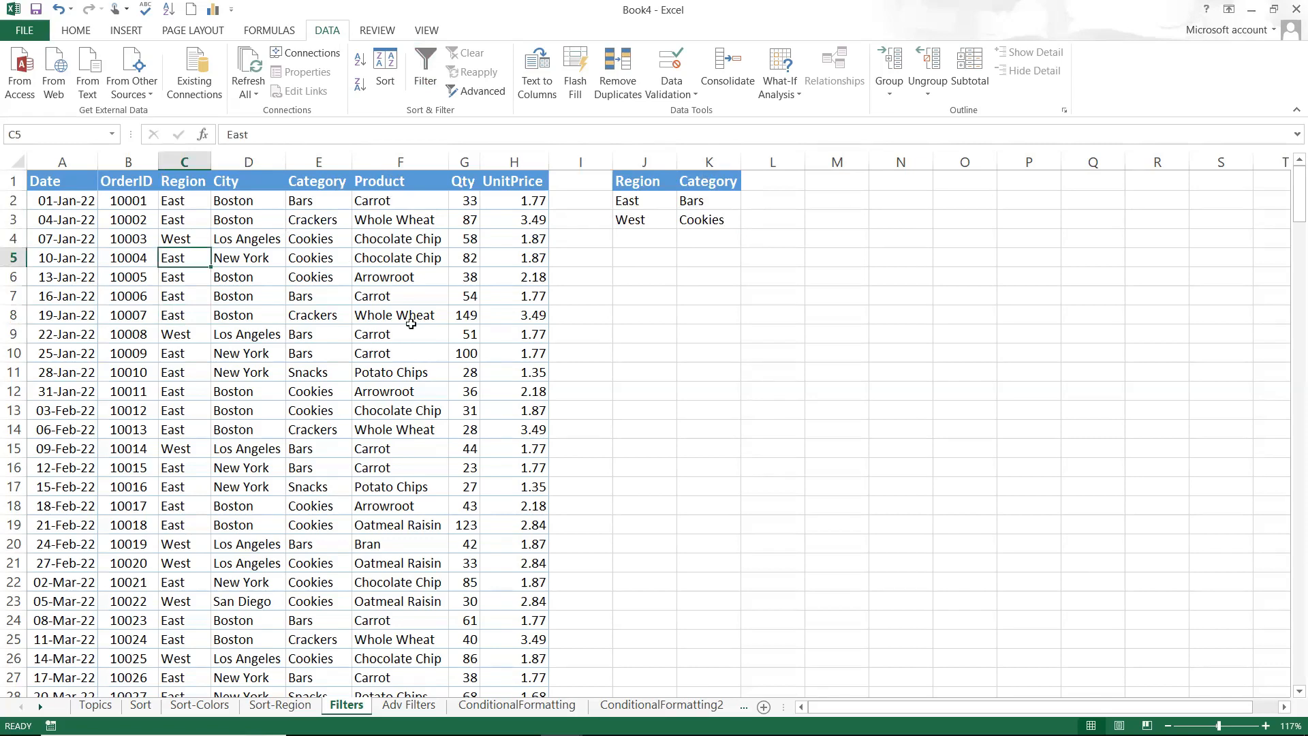
click(483, 95)
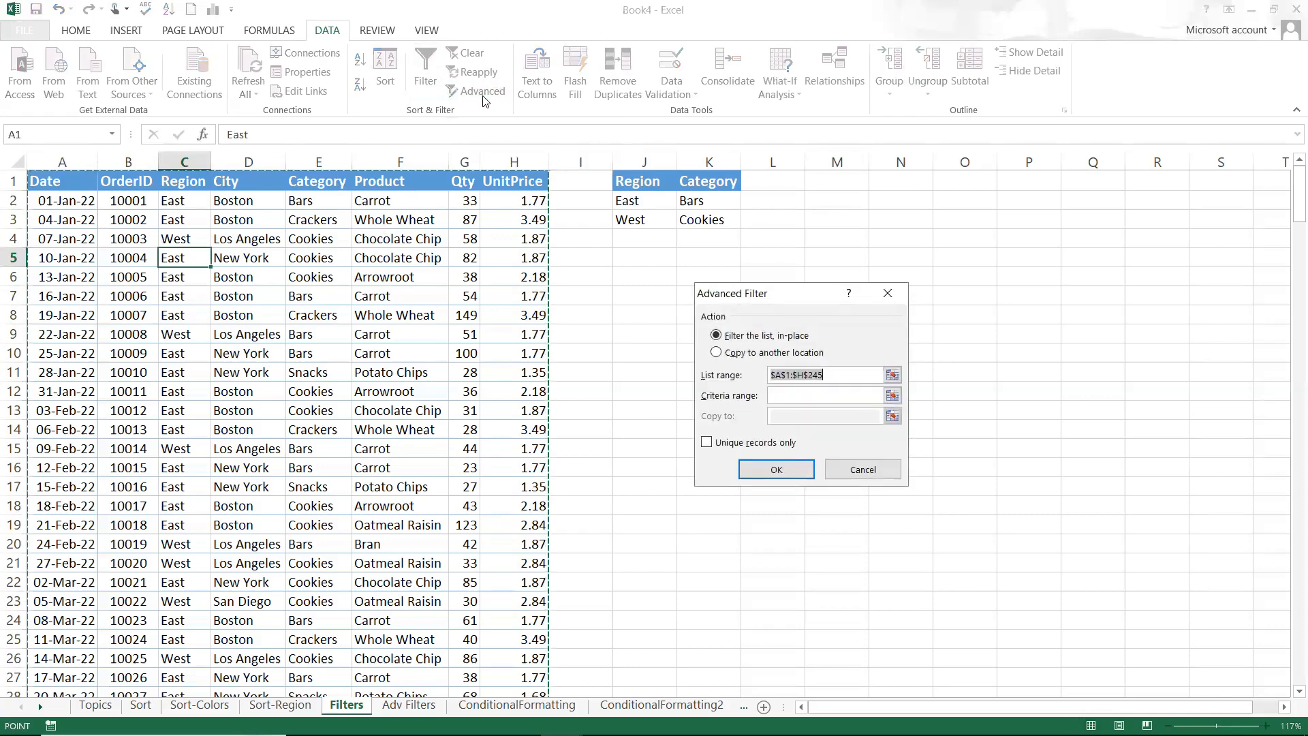
click(865, 469)
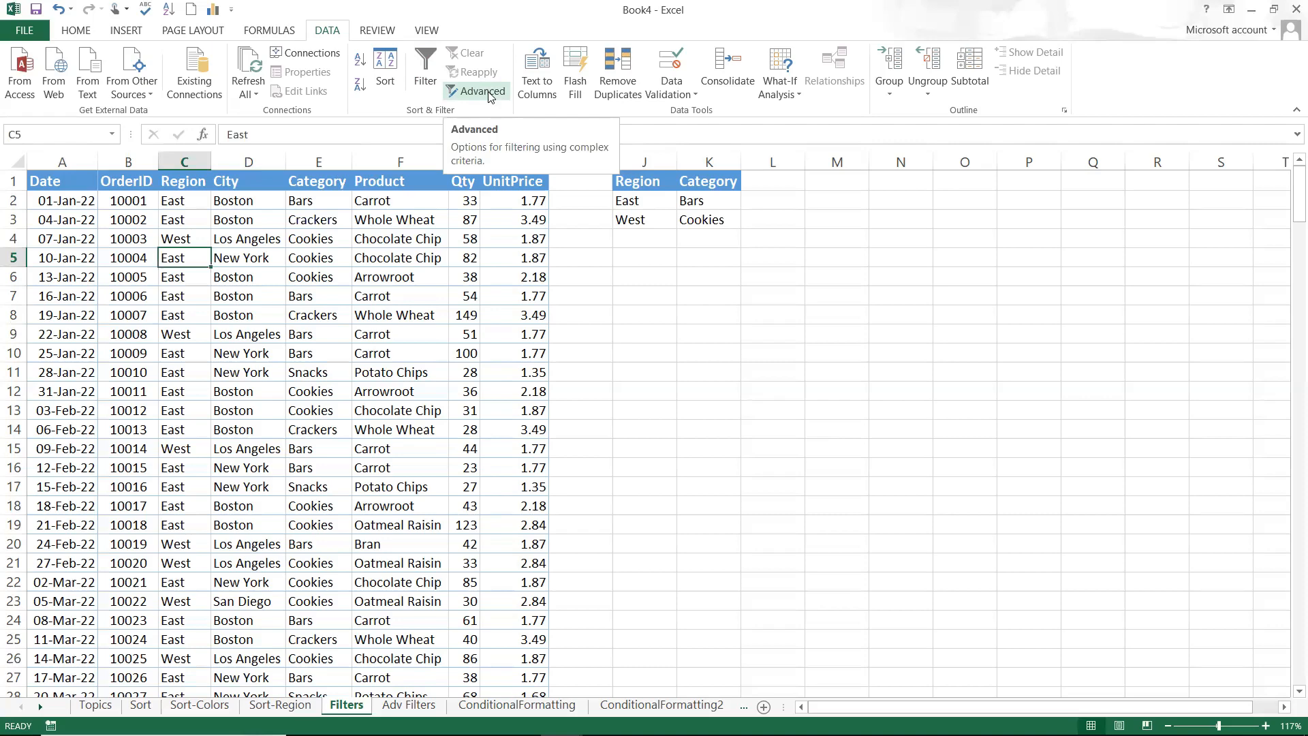
- Review the Region and Category criteria table in J1:K3 beside the order data
click(566, 233)
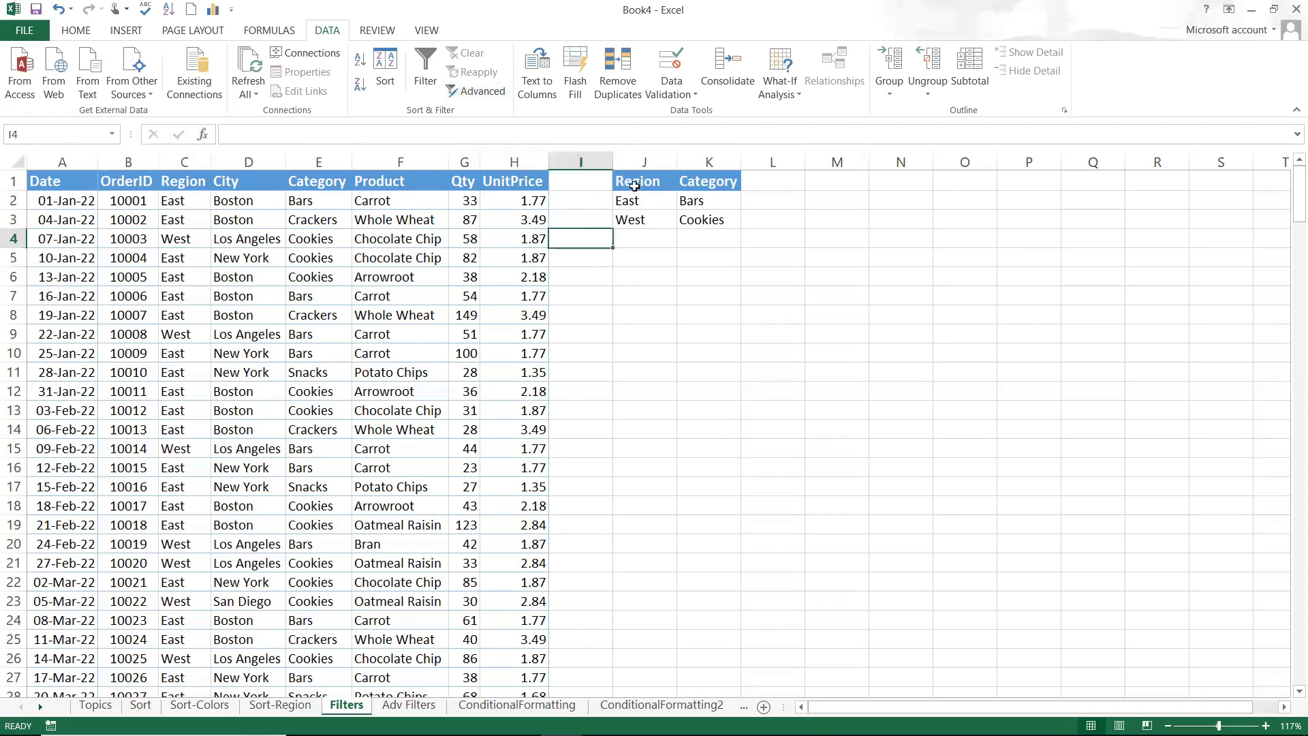
drag(639, 182, 720, 230)
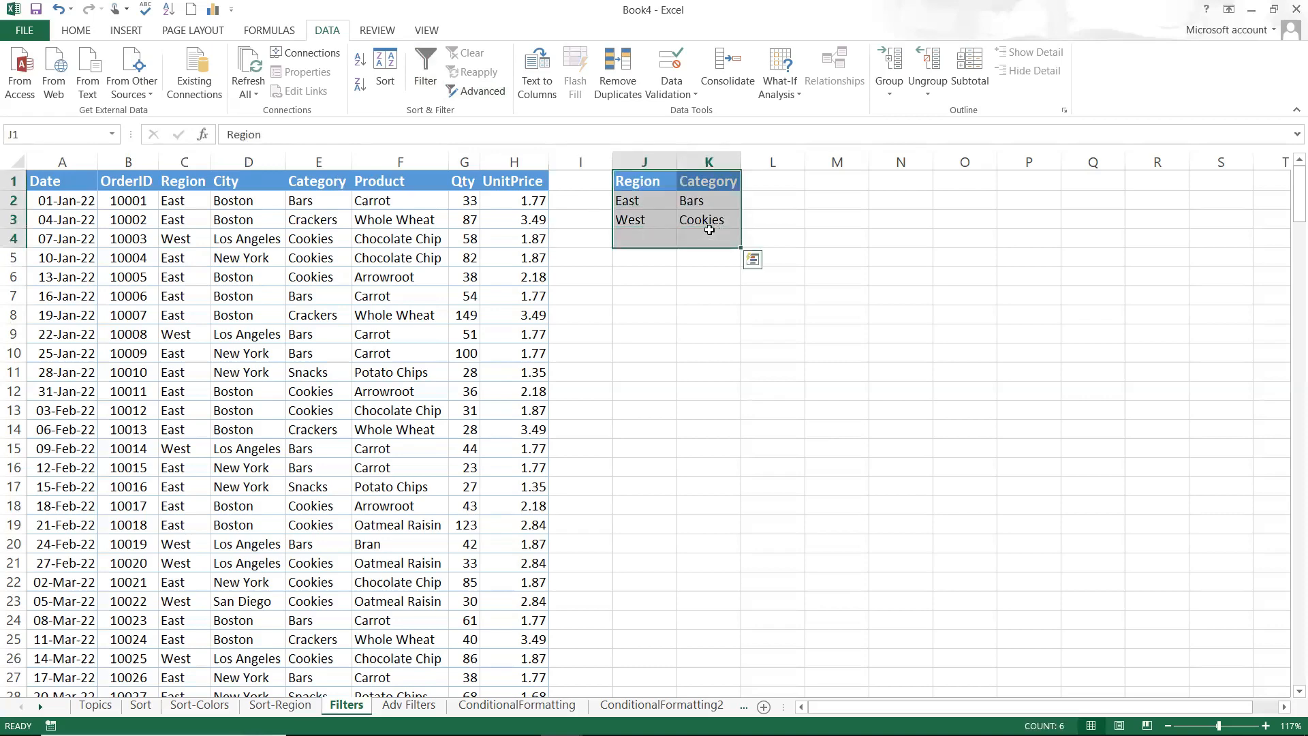
click(508, 261)
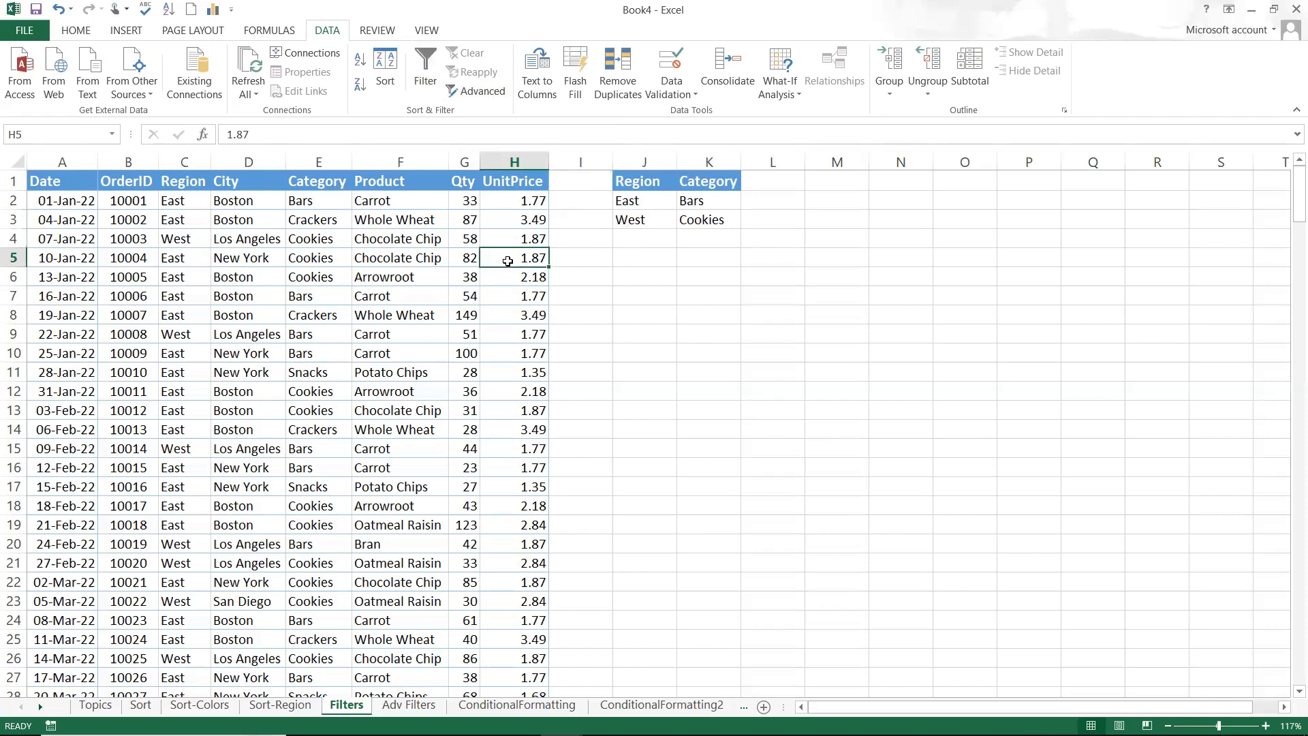
- Start an Advanced Filter on the order data in A1:H245 and set the criteria range to J1:K3
click(169, 319)
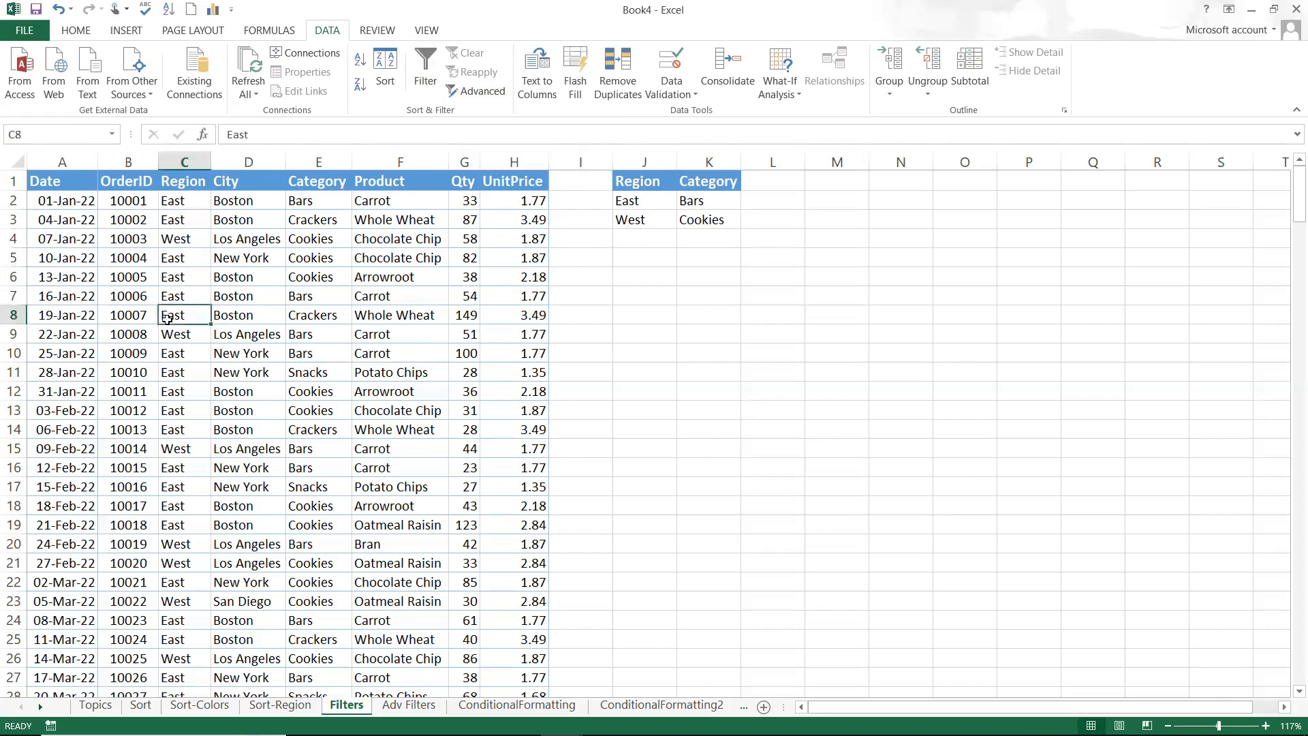
click(471, 98)
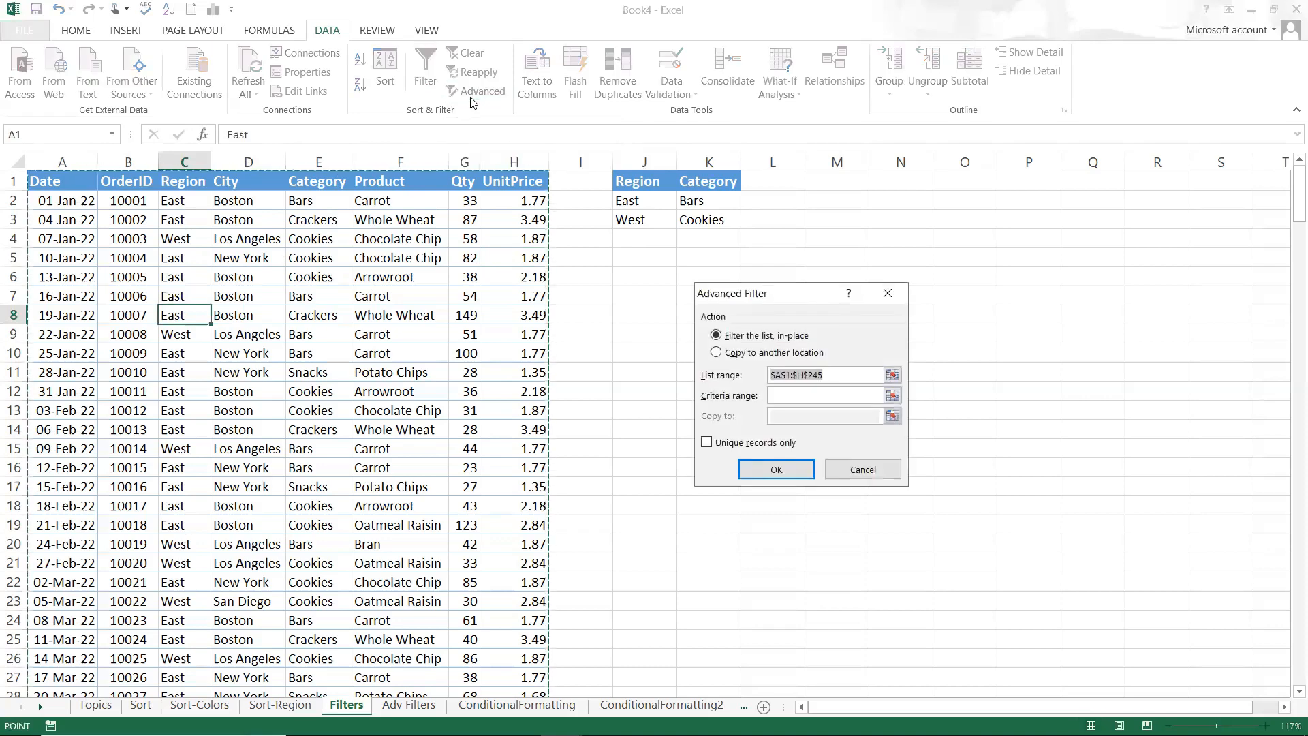
drag(757, 297, 271, 343)
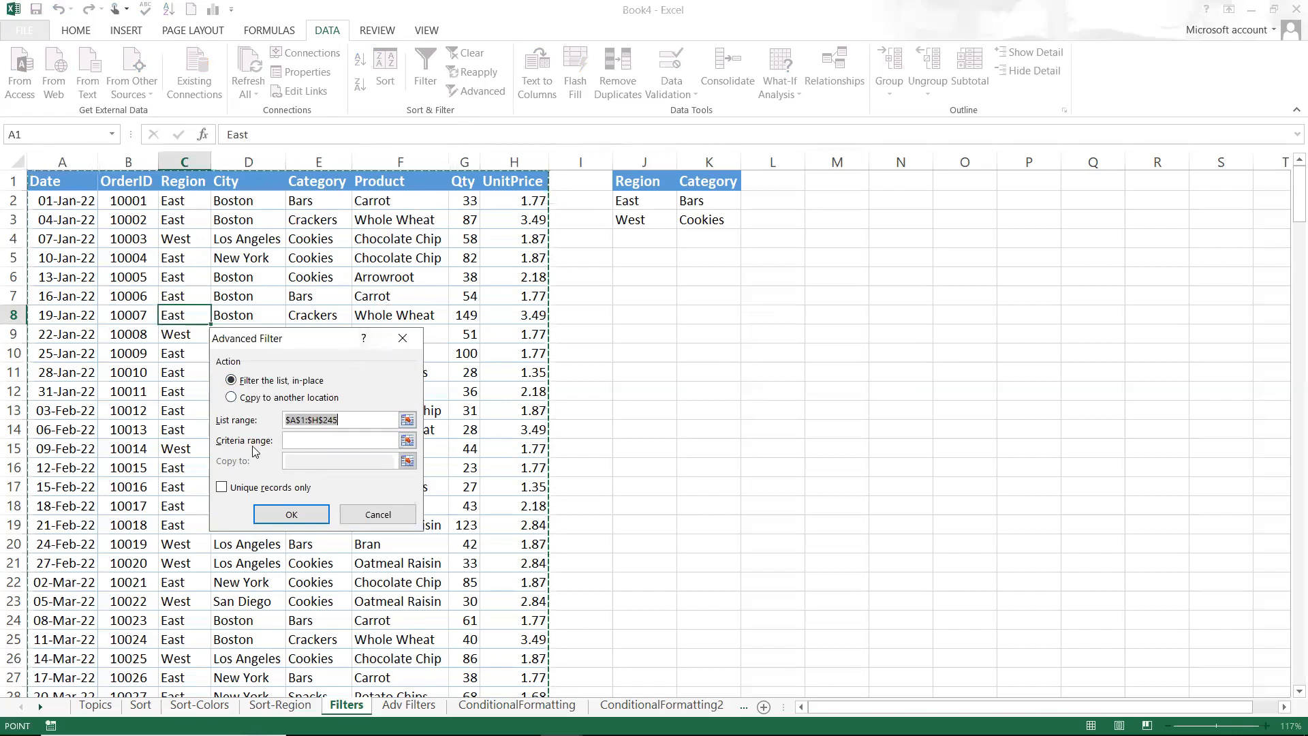
click(305, 441)
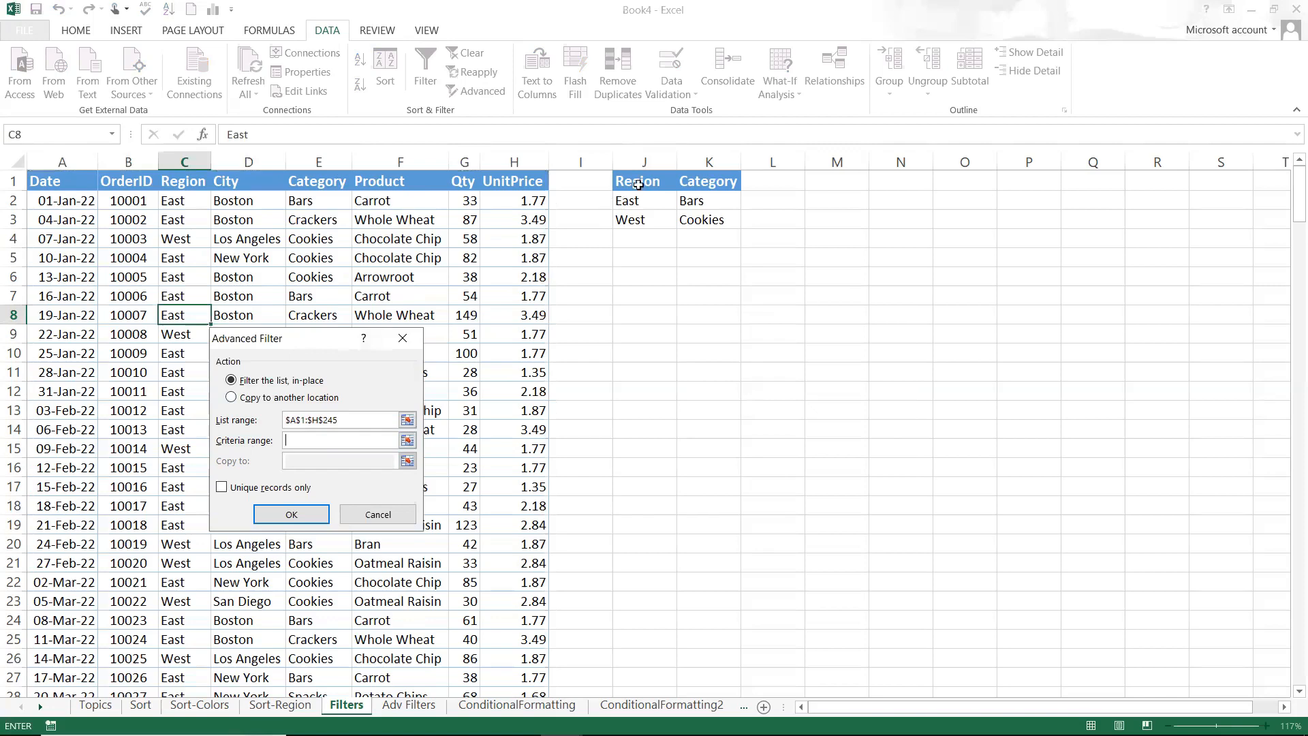
drag(637, 184, 703, 216)
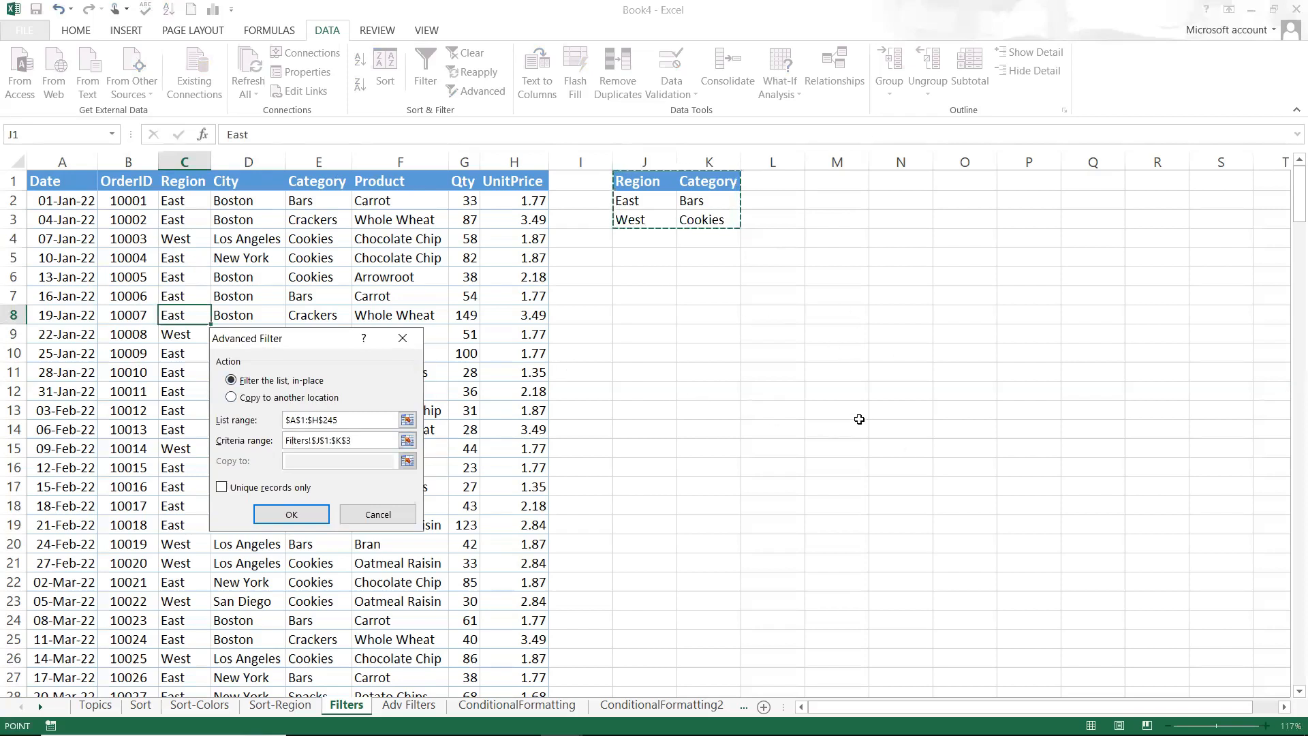
- Have the Advanced Filter copy its results to another location starting at J8, and run it
click(232, 398)
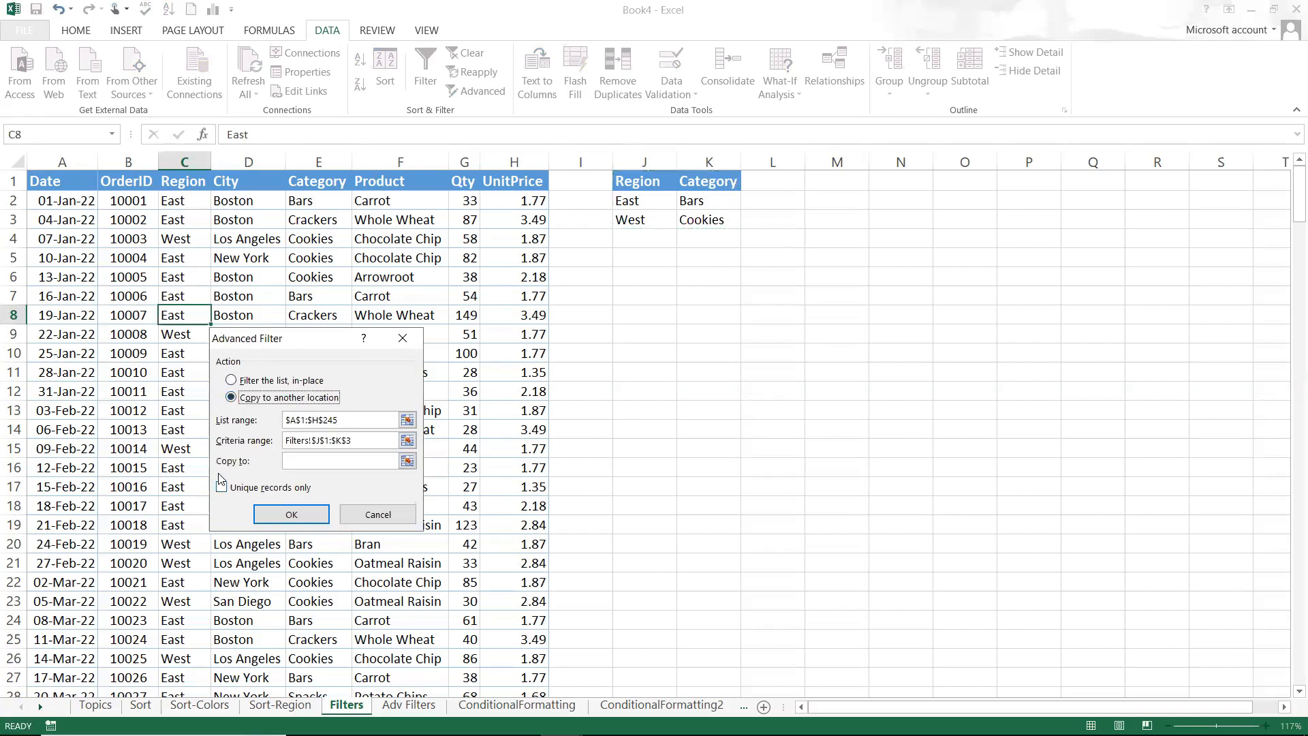
click(293, 460)
click(664, 312)
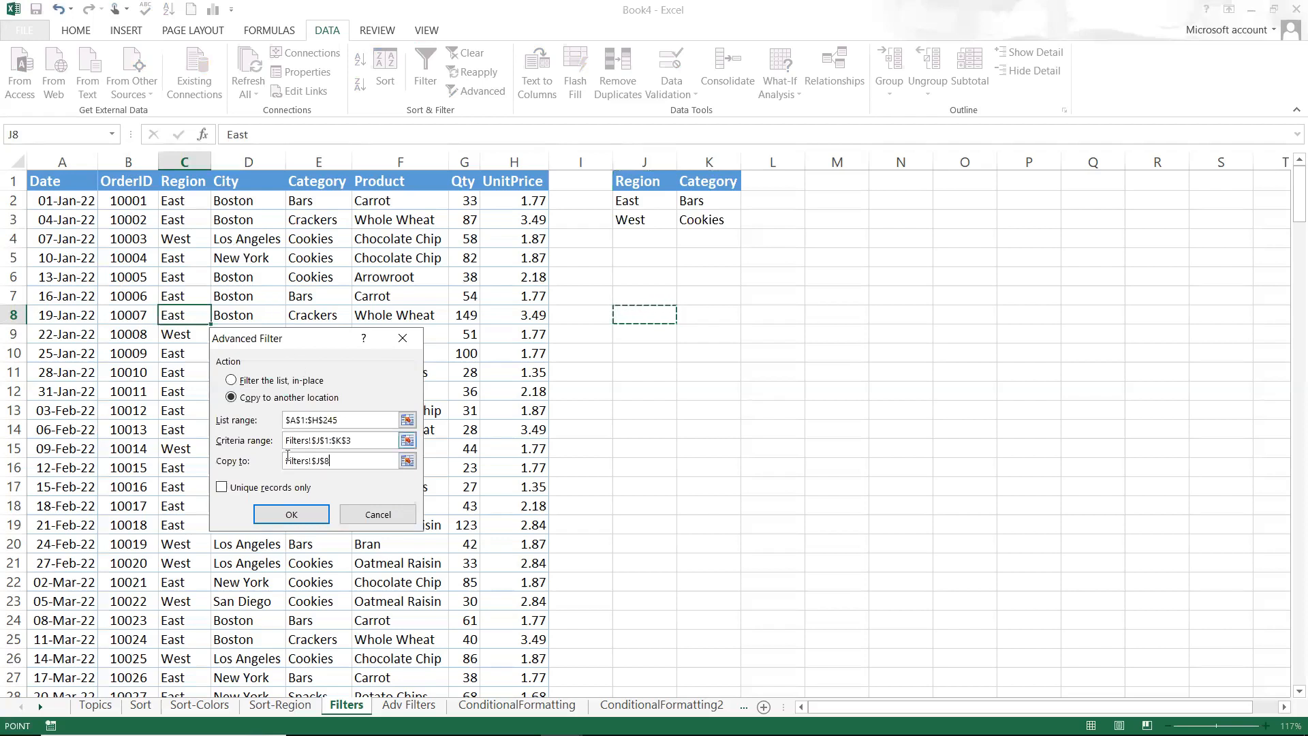
click(285, 488)
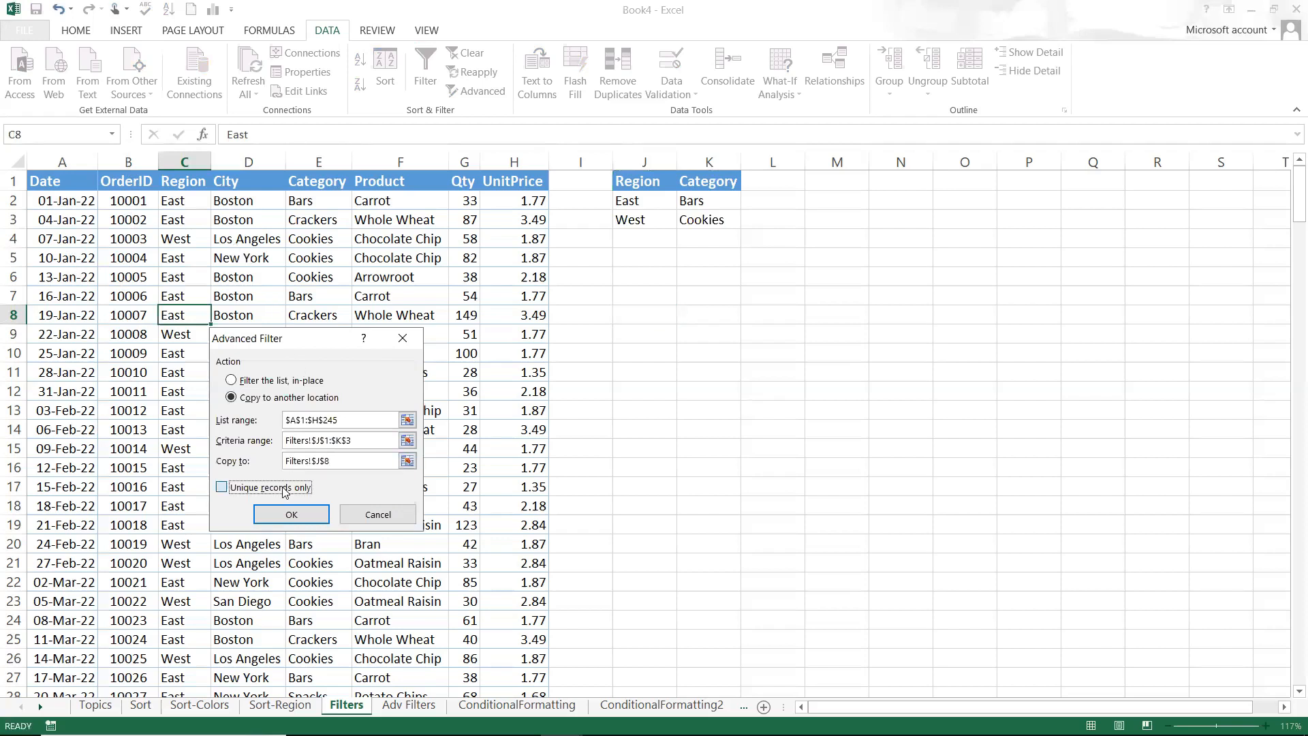
click(285, 488)
click(317, 515)
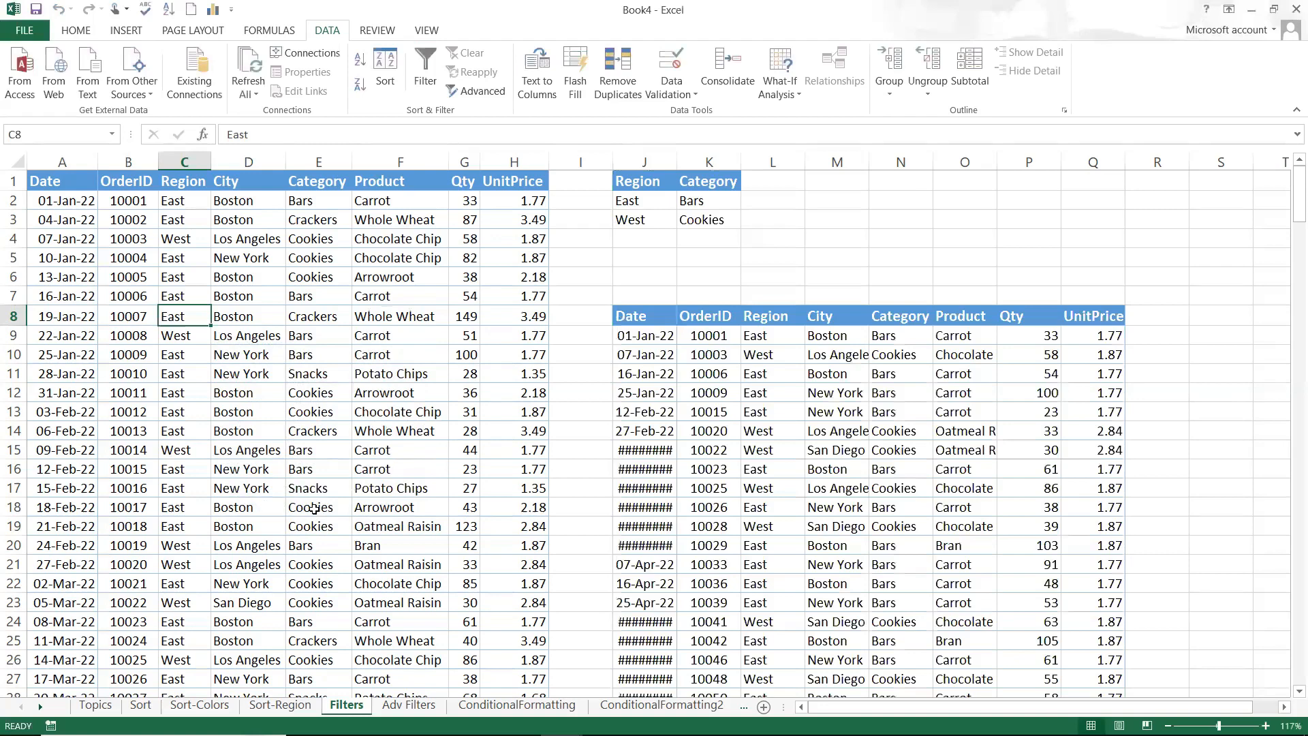
- Compare the Region values of the extracted rows with the criteria table and examine the empty cells around it
click(753, 337)
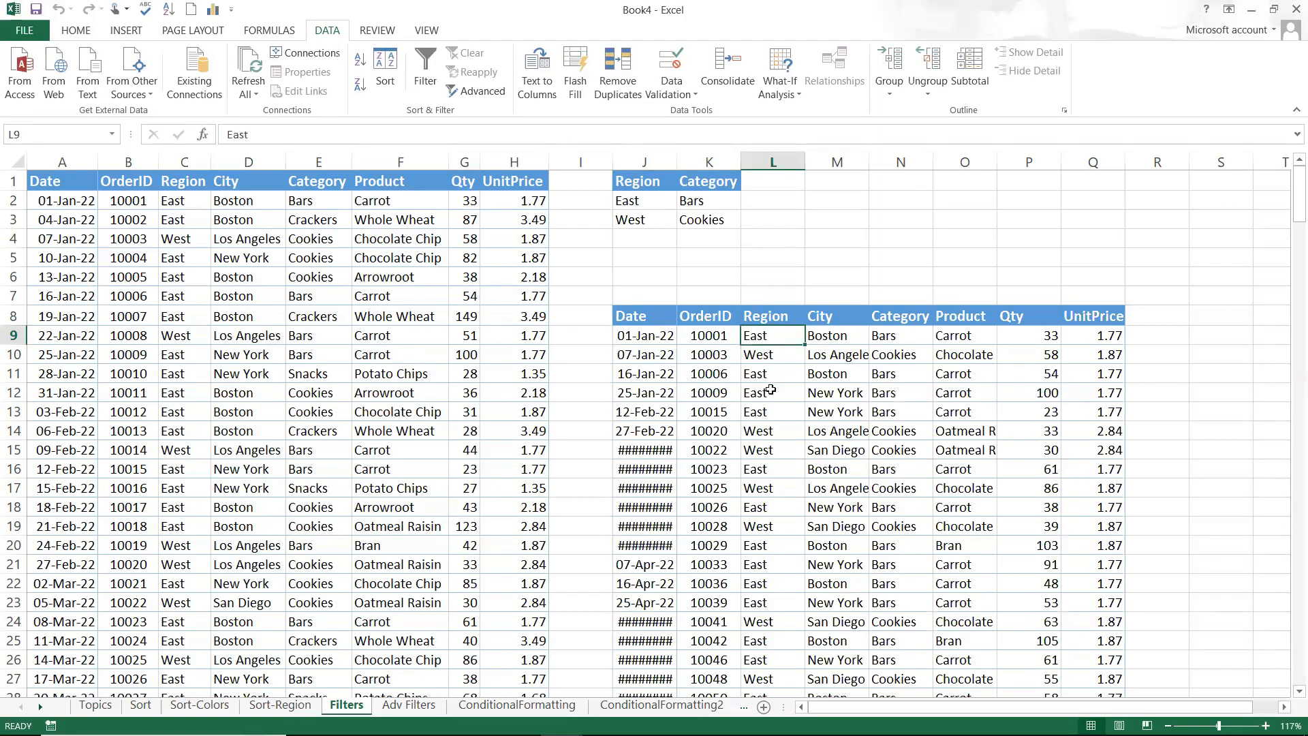
click(771, 356)
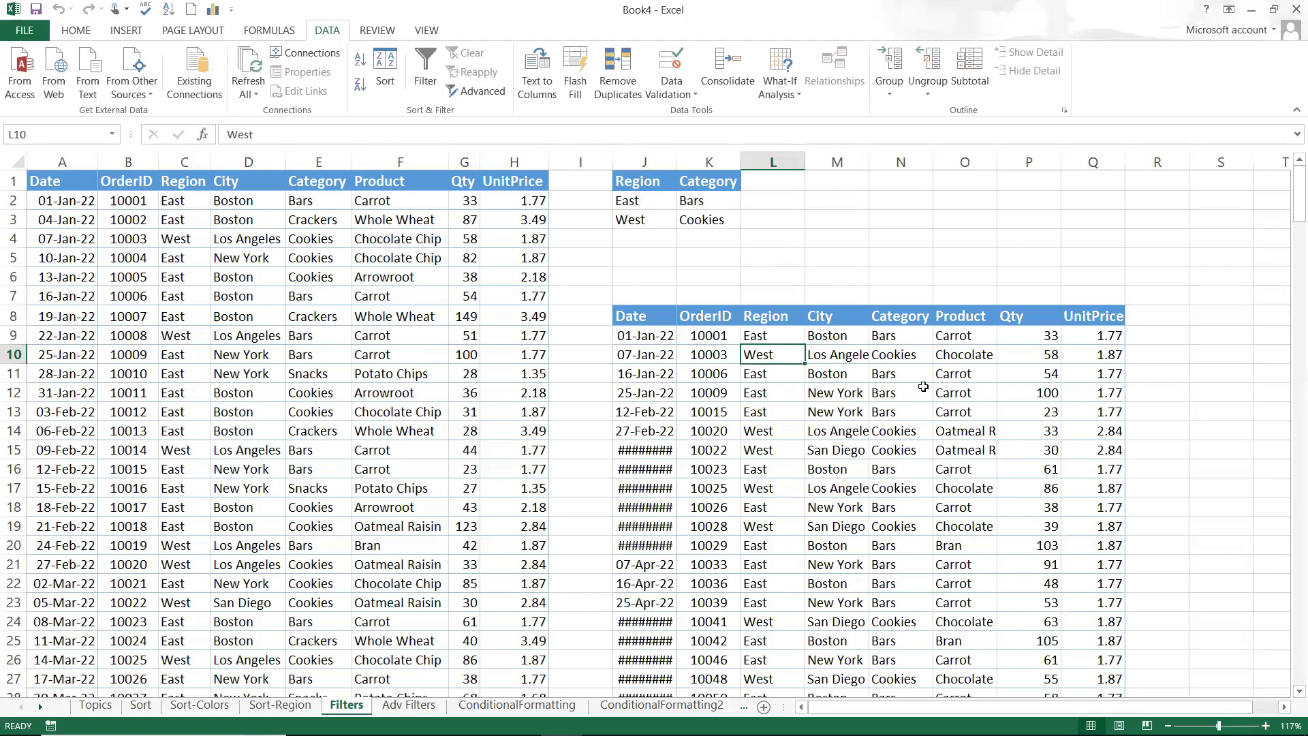
drag(646, 180, 779, 222)
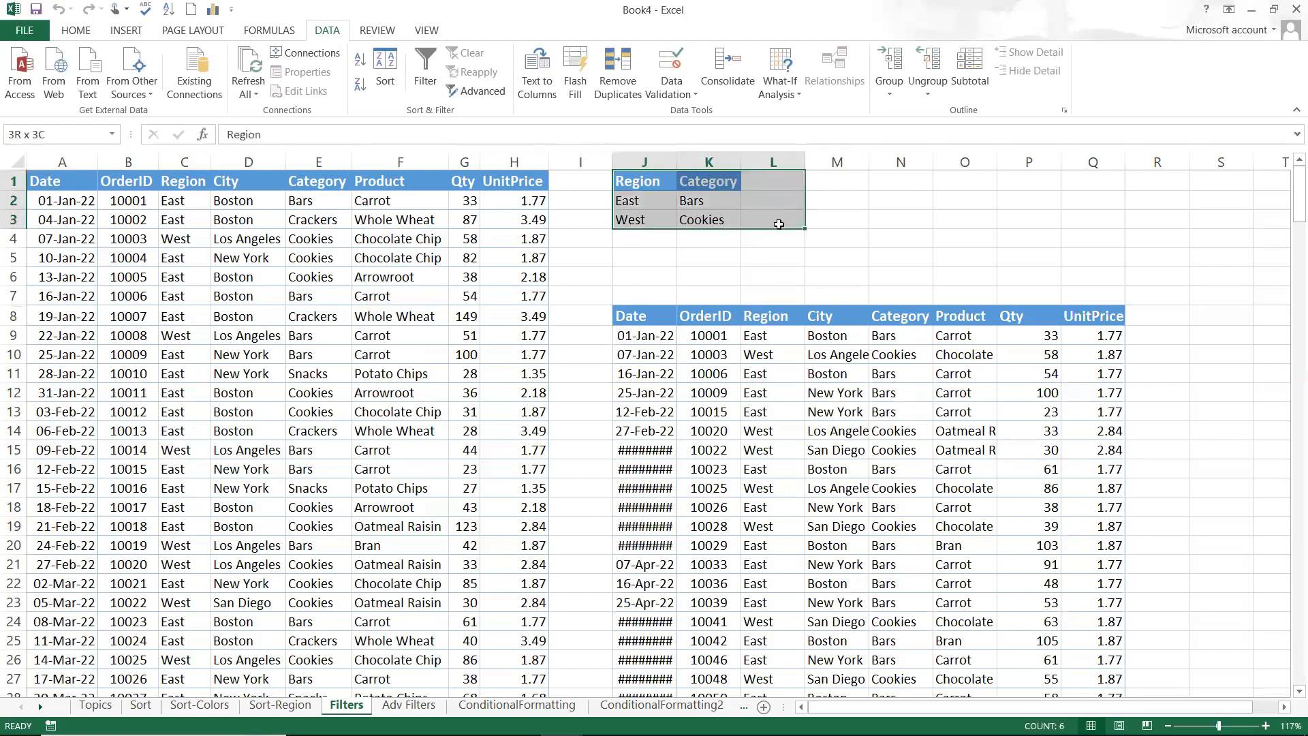
click(763, 178)
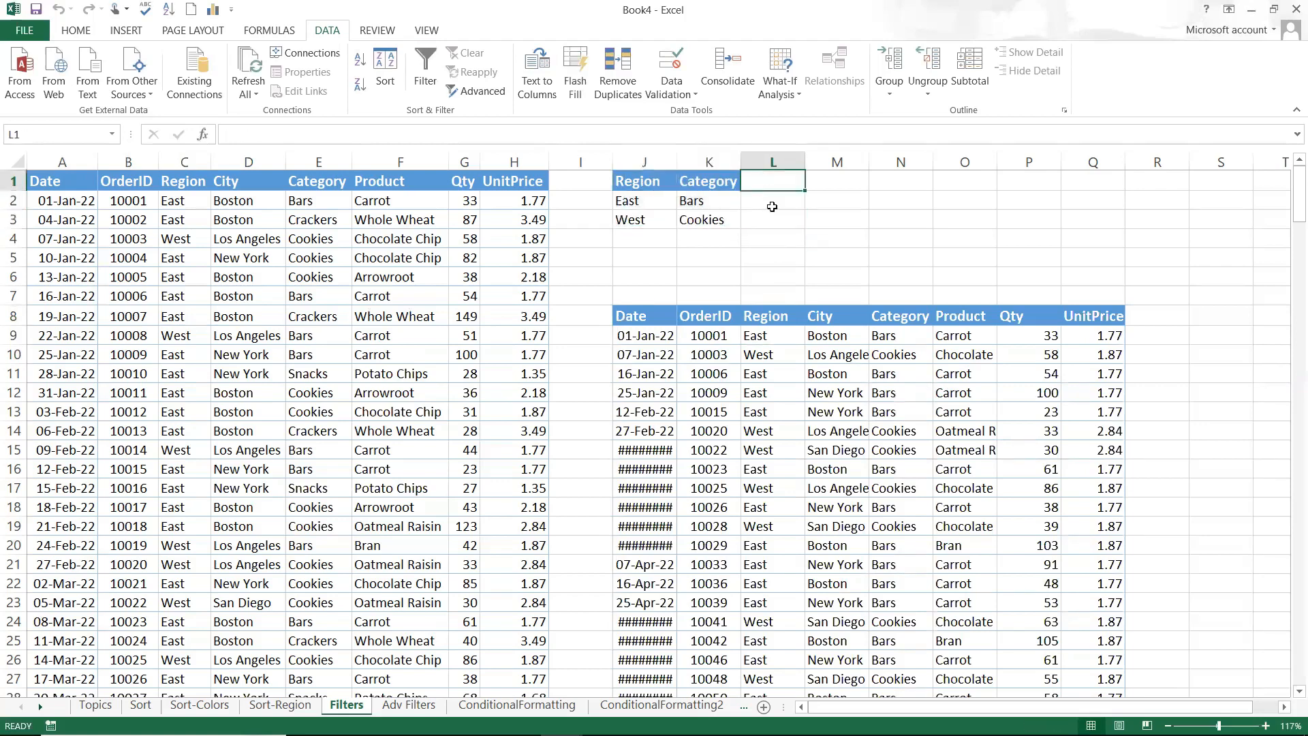
click(772, 207)
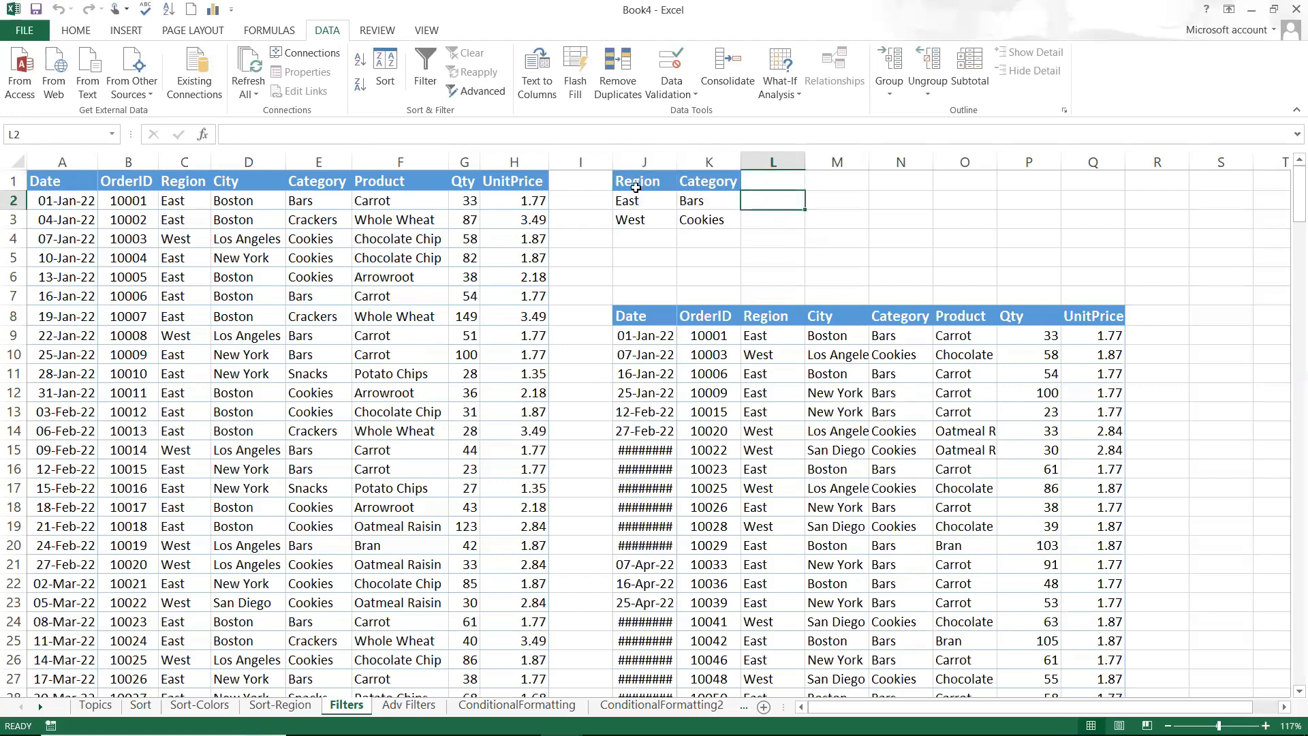
drag(637, 180, 818, 249)
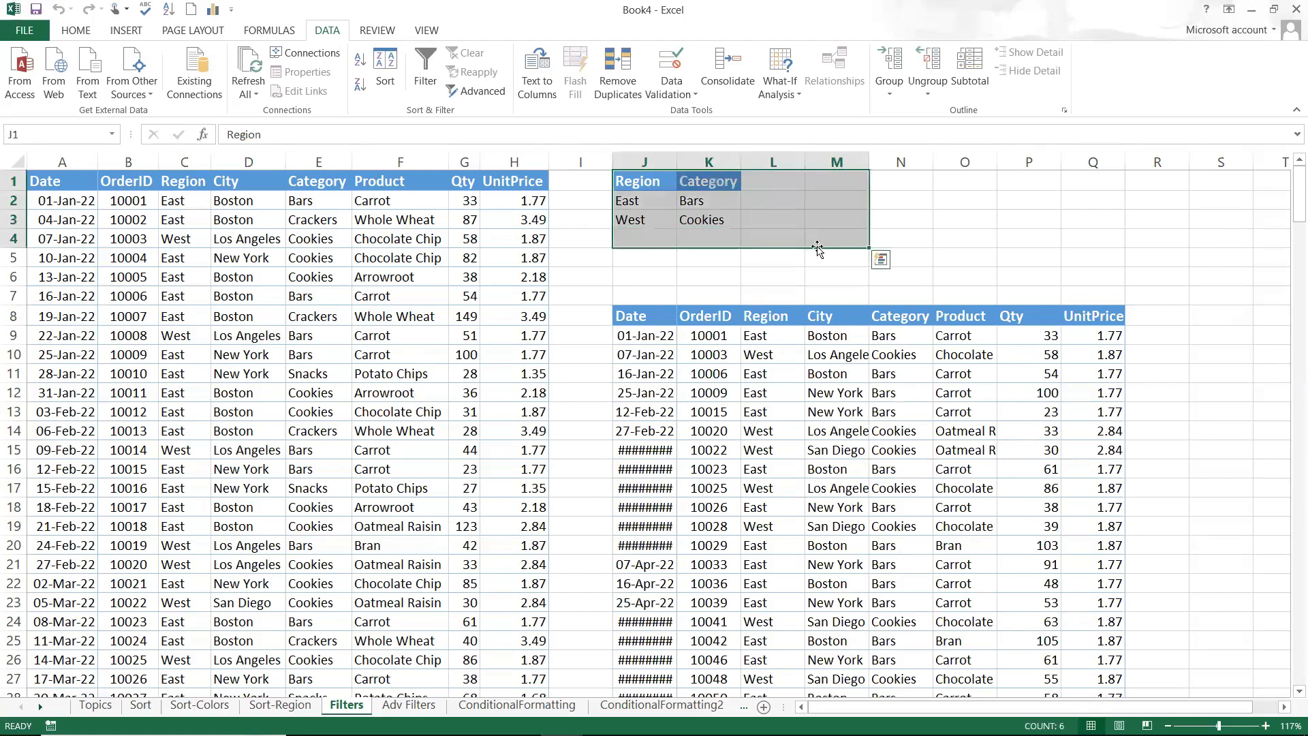
click(732, 310)
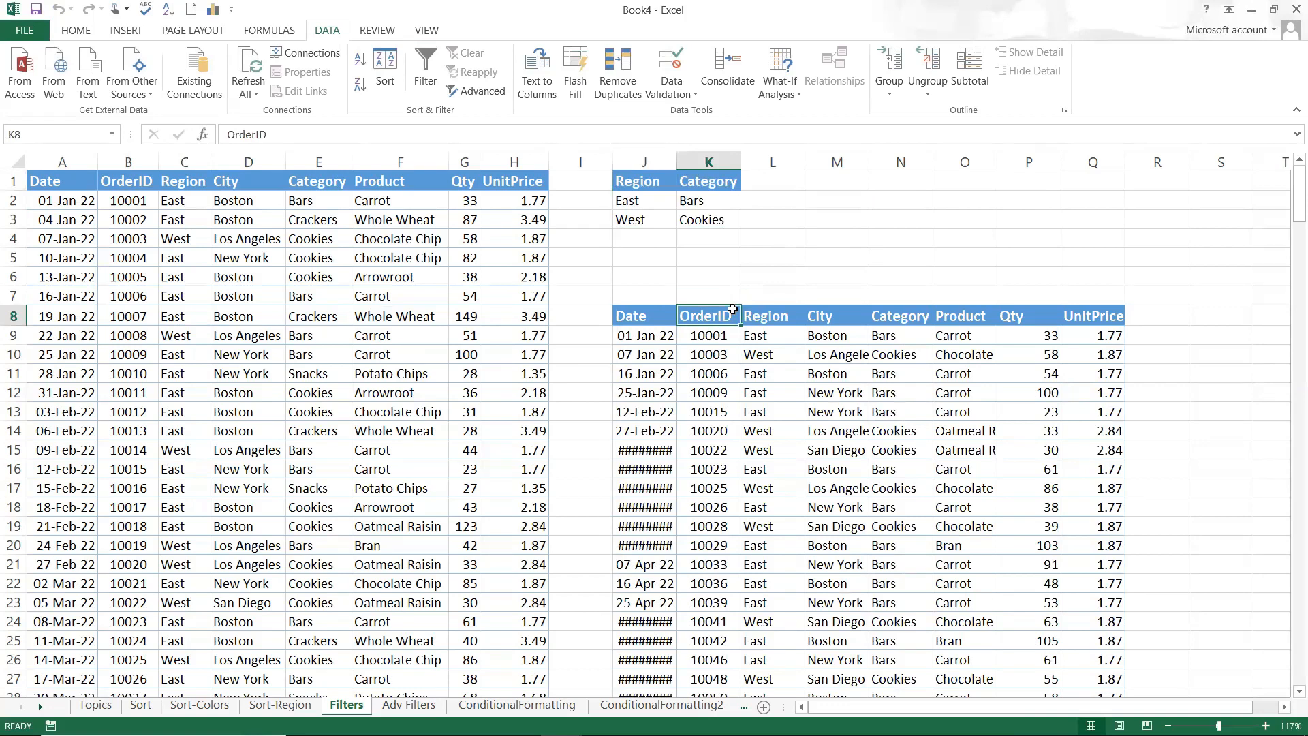
- Examine the East/Bars and West/Cookies criteria rows, the spare rows below them, and the source order data
click(638, 184)
drag(638, 184, 754, 260)
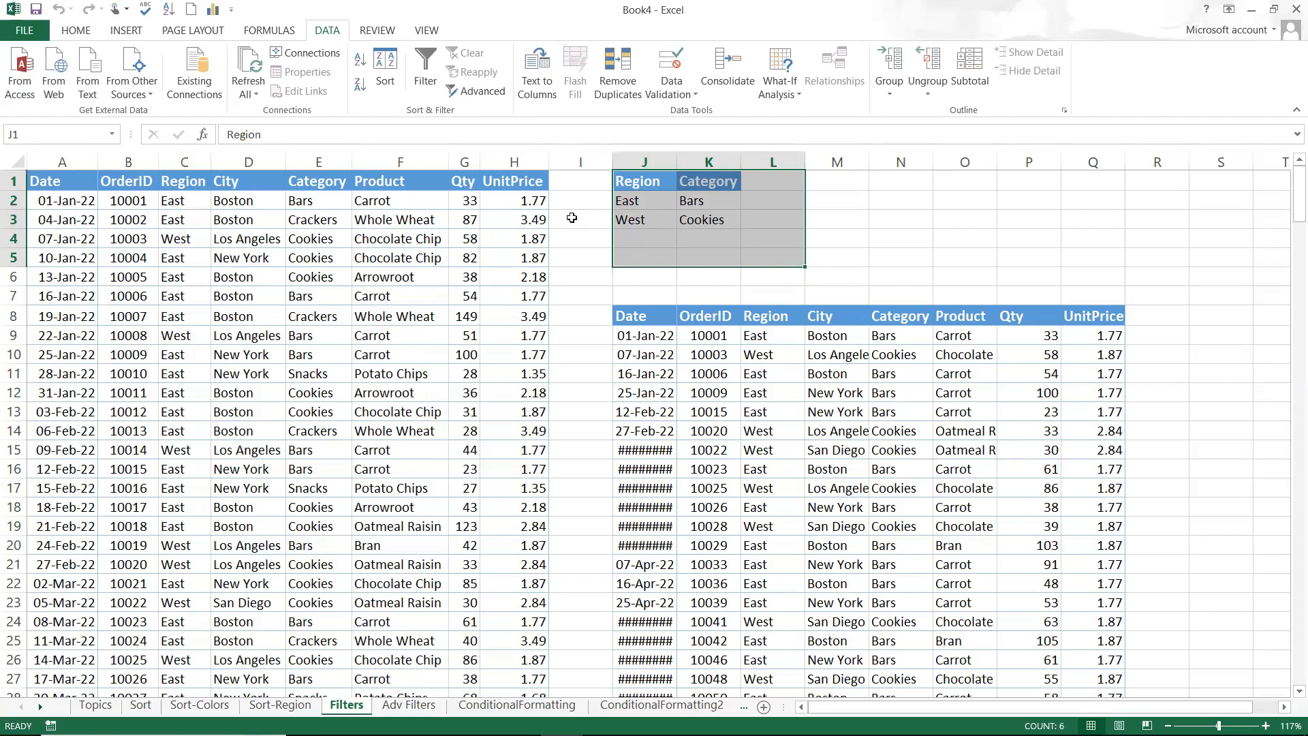
click(416, 206)
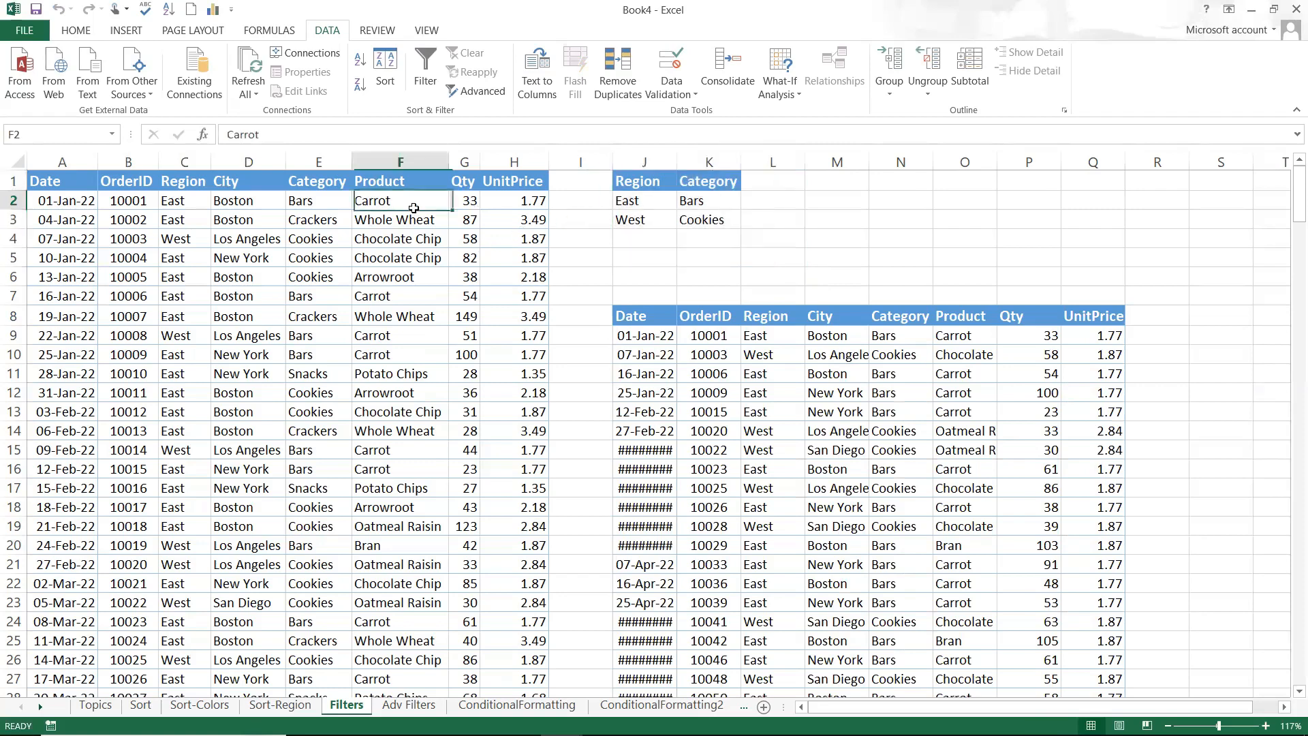
click(638, 201)
drag(638, 201, 717, 202)
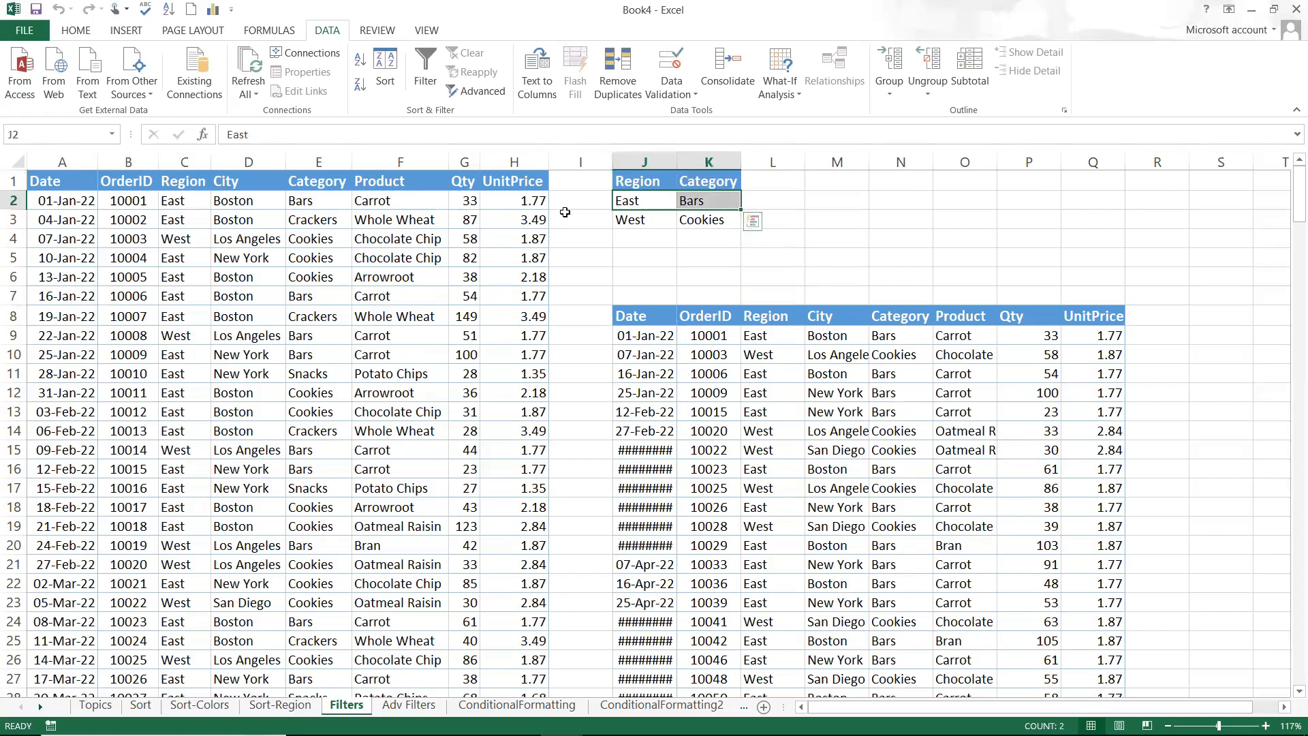
click(636, 218)
drag(635, 218, 714, 220)
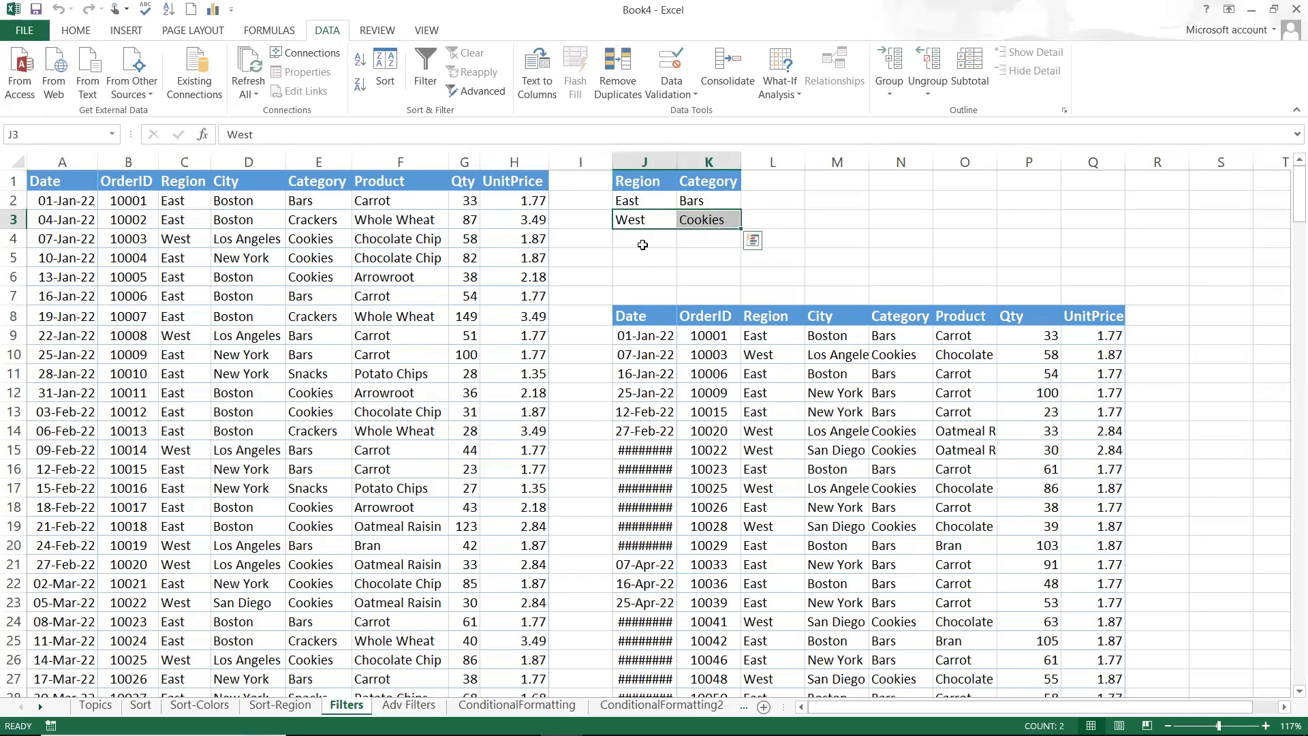
click(638, 184)
drag(684, 216, 708, 281)
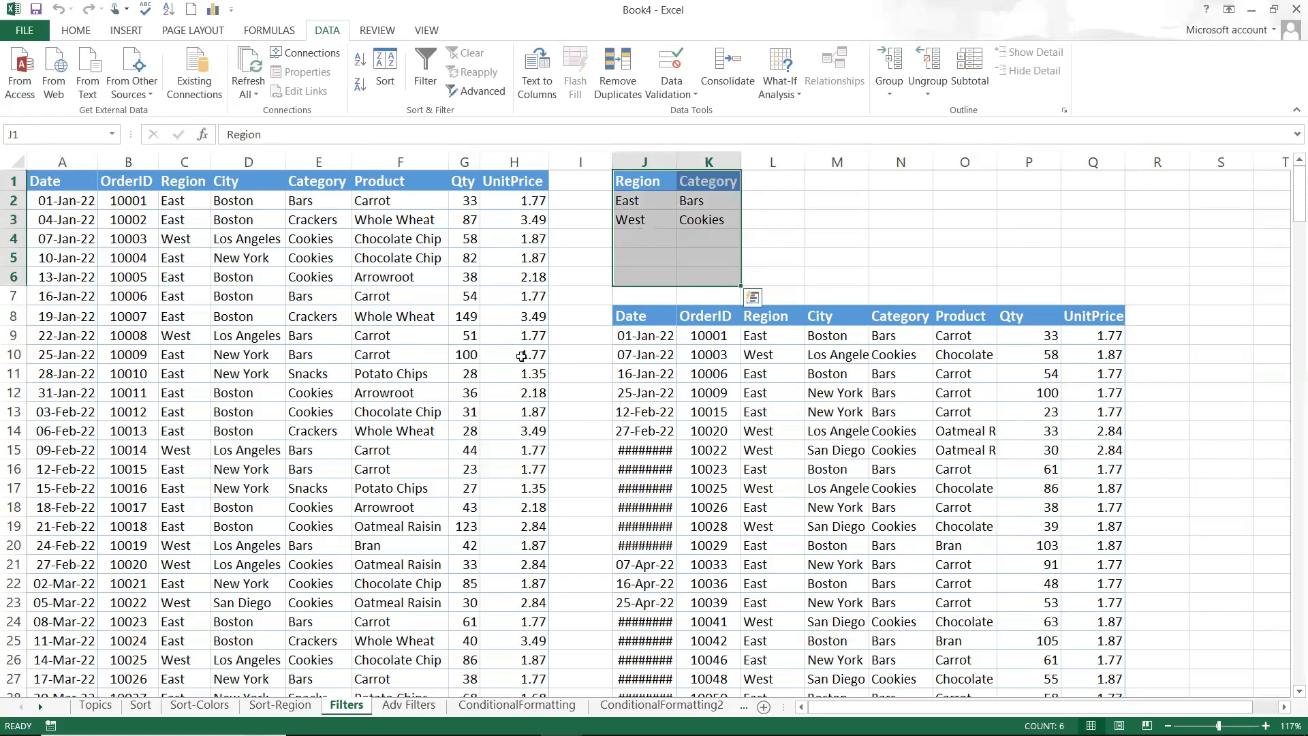
click(407, 374)
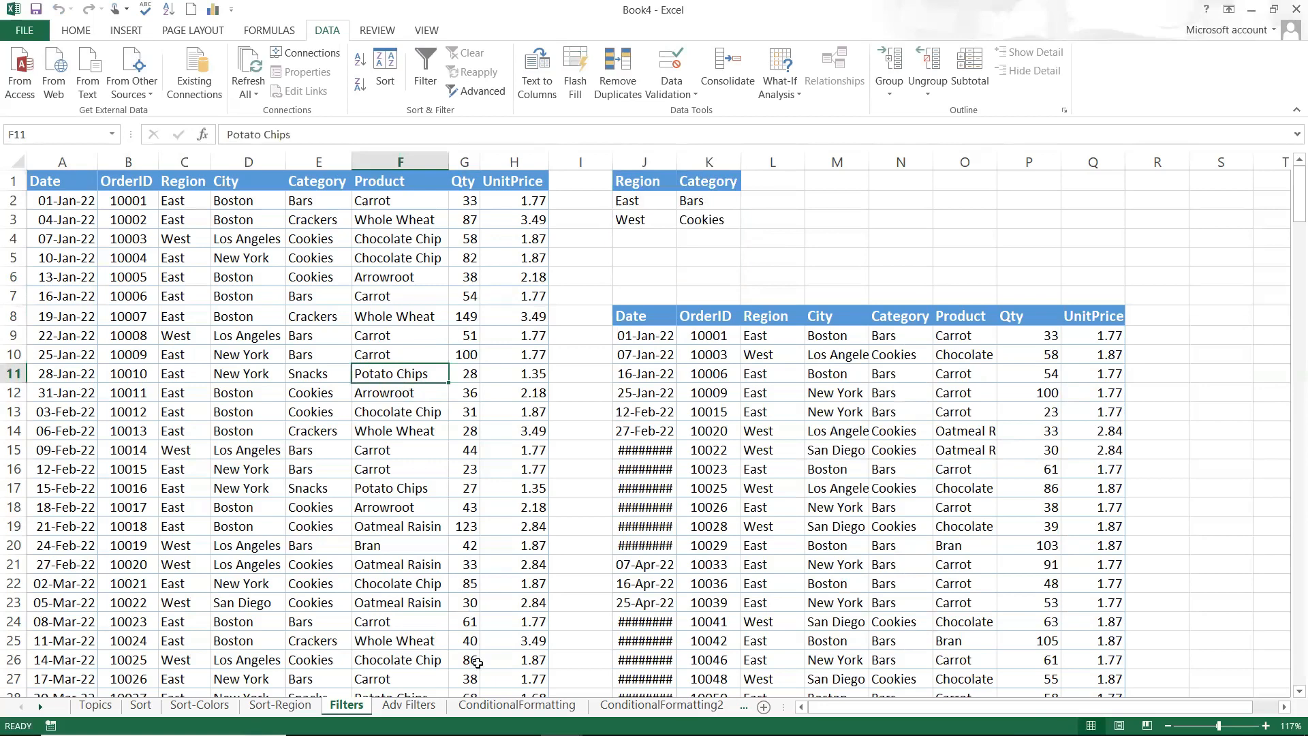
- Open the ConditionalFormatting sheet and select all Qty values from G2 to G245
click(516, 705)
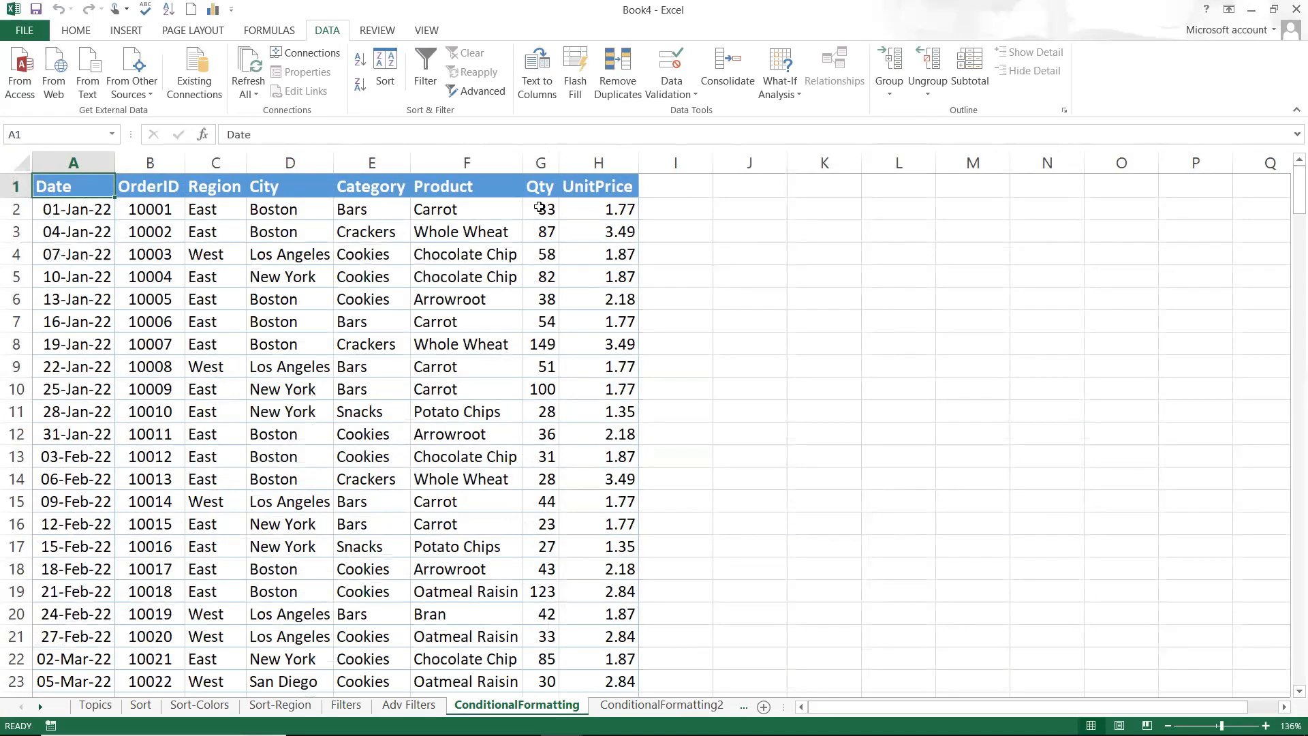
click(541, 163)
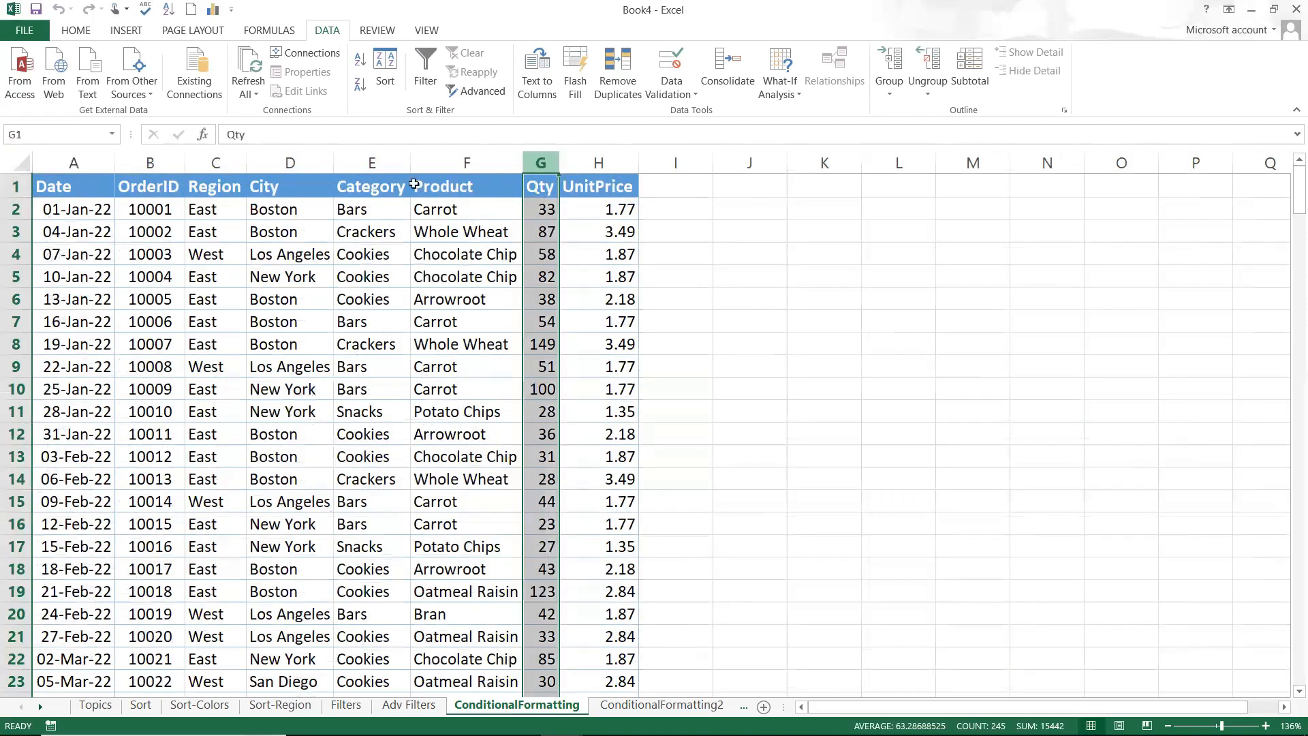
click(547, 212)
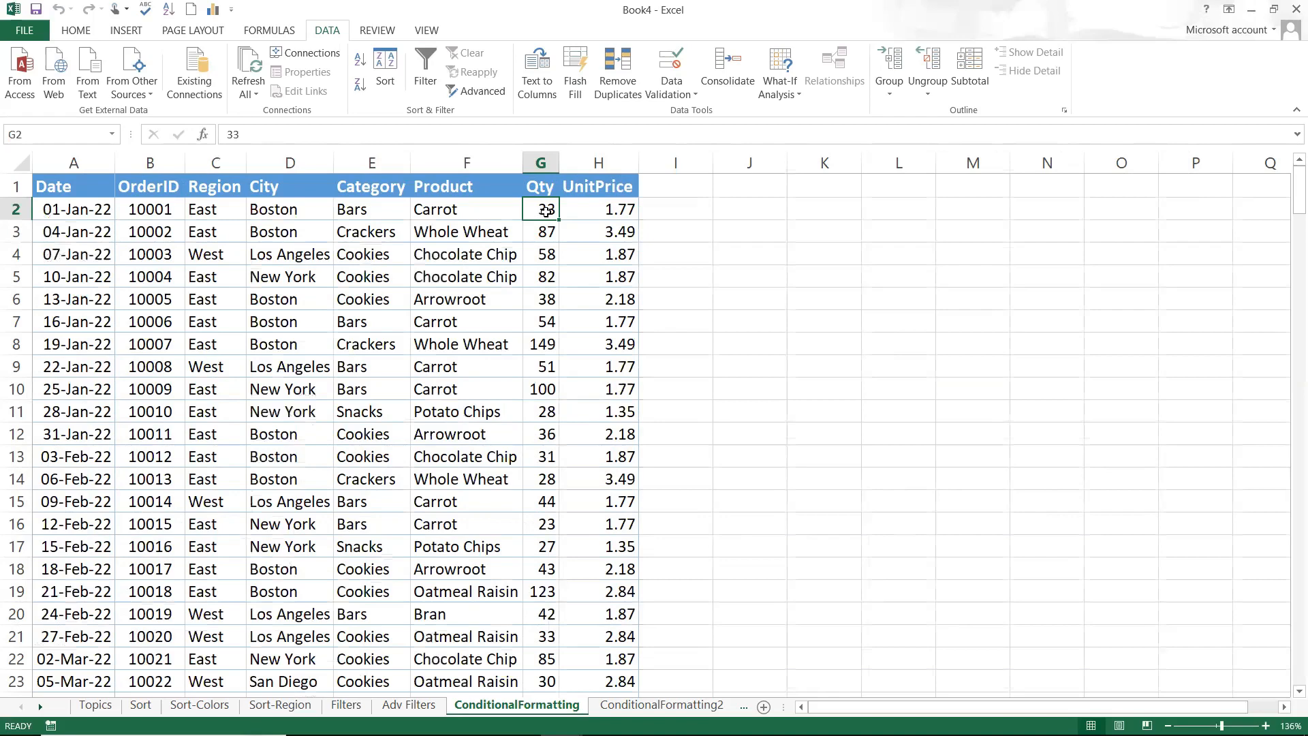
key(ctrl+shift+Down)
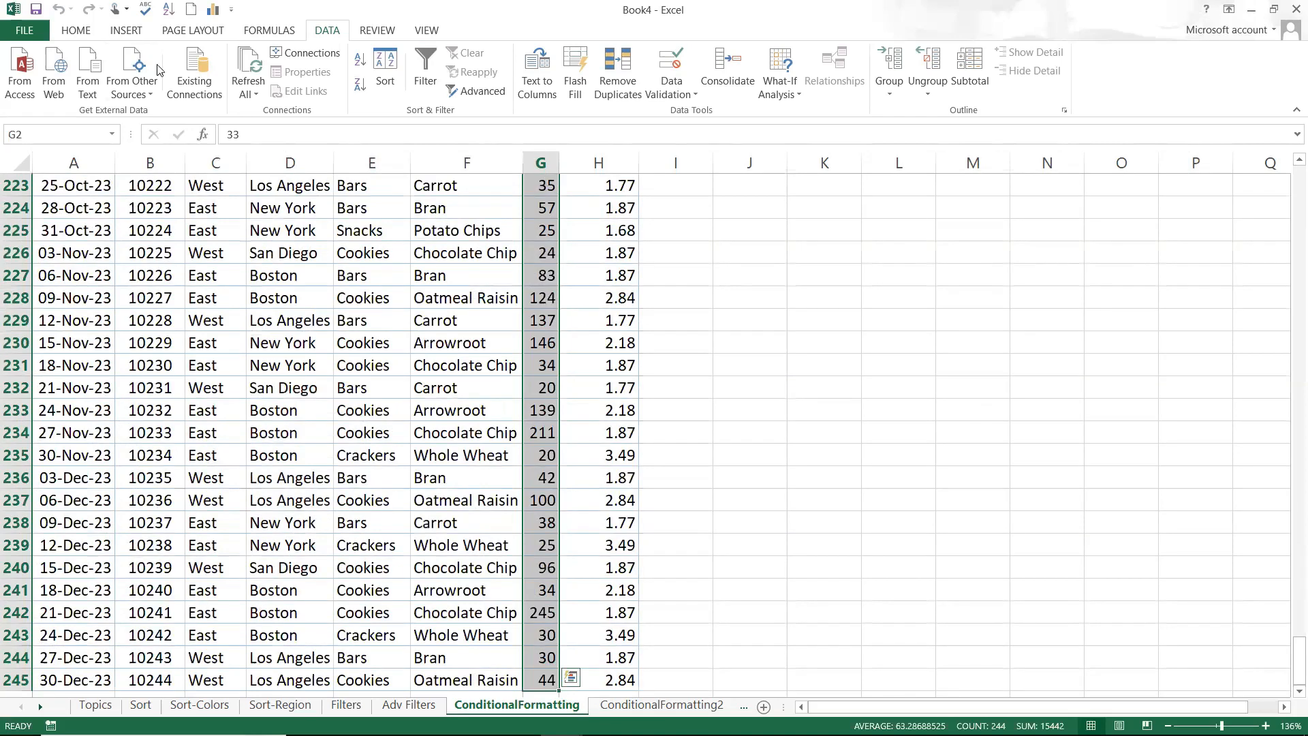
- Set up a Less Than rule for the selected Qty values with threshold 50 and Green Fill with Dark Green Text
click(76, 30)
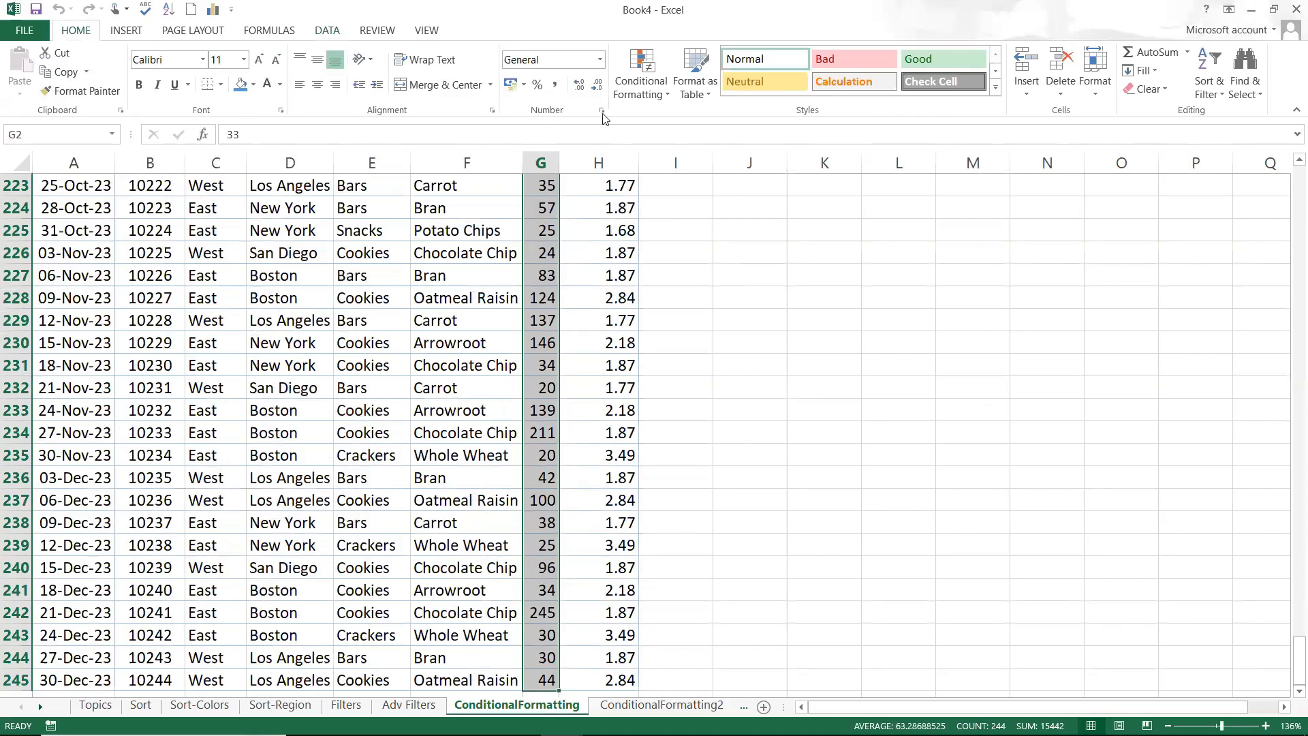
click(648, 99)
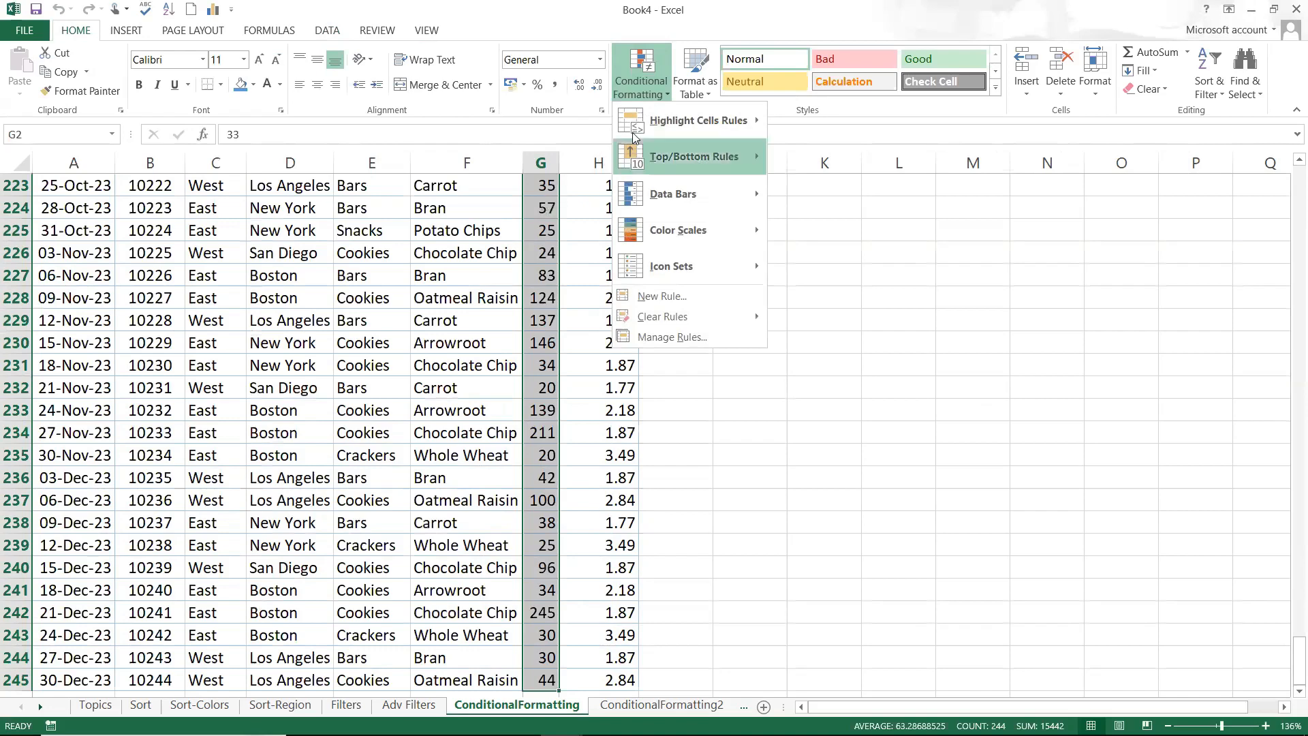
mouse_move(653, 126)
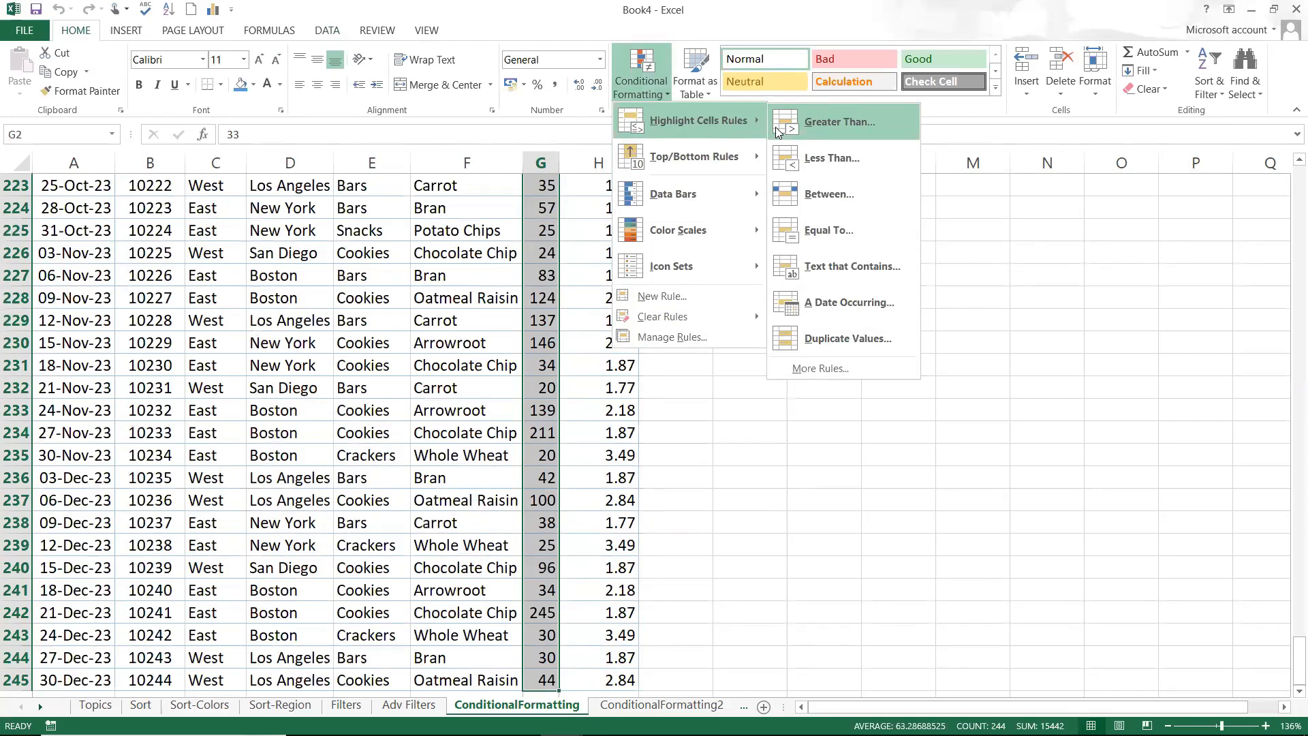
click(815, 157)
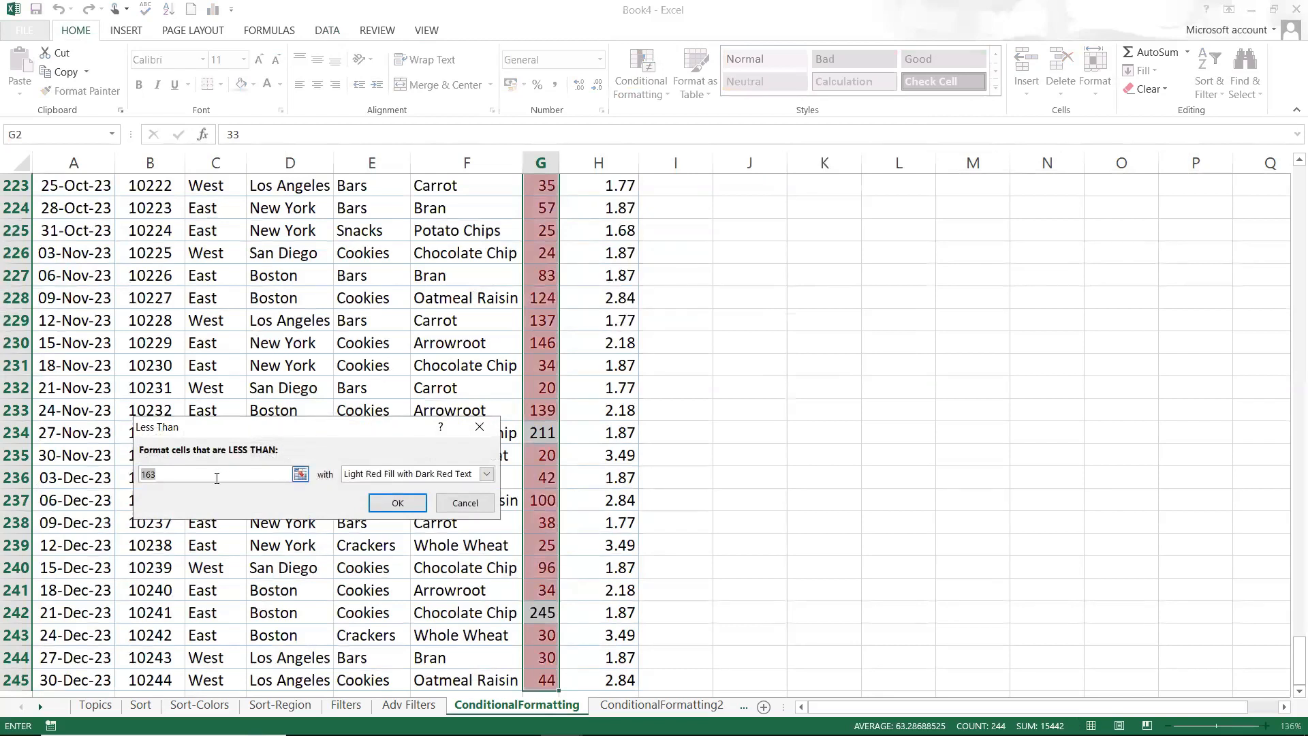
text(50)
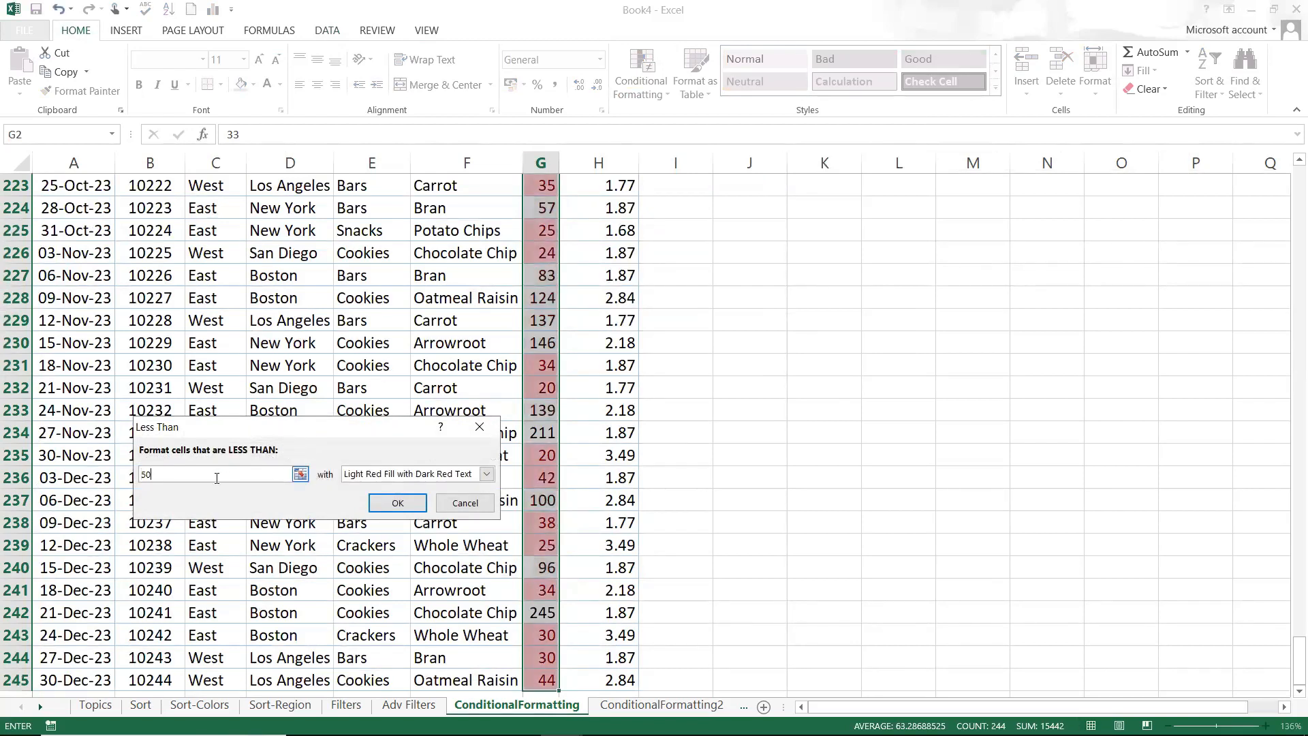
click(356, 474)
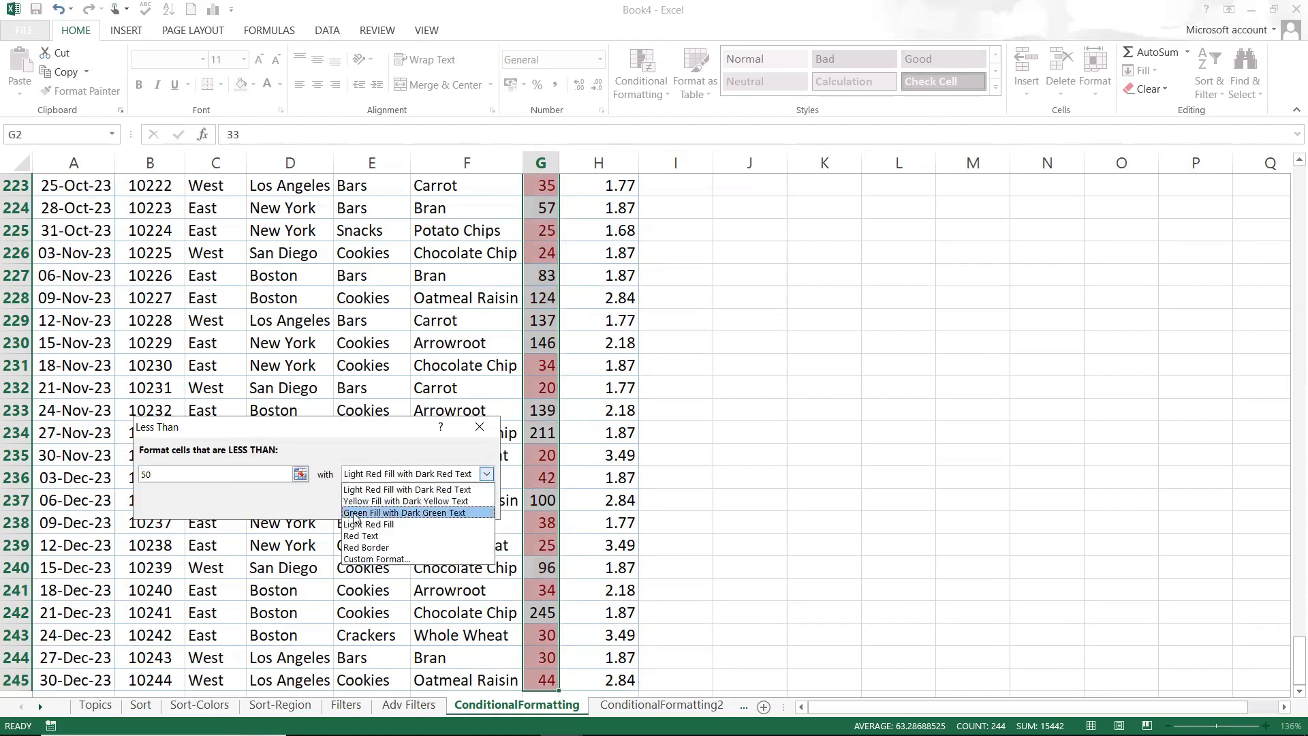
click(359, 514)
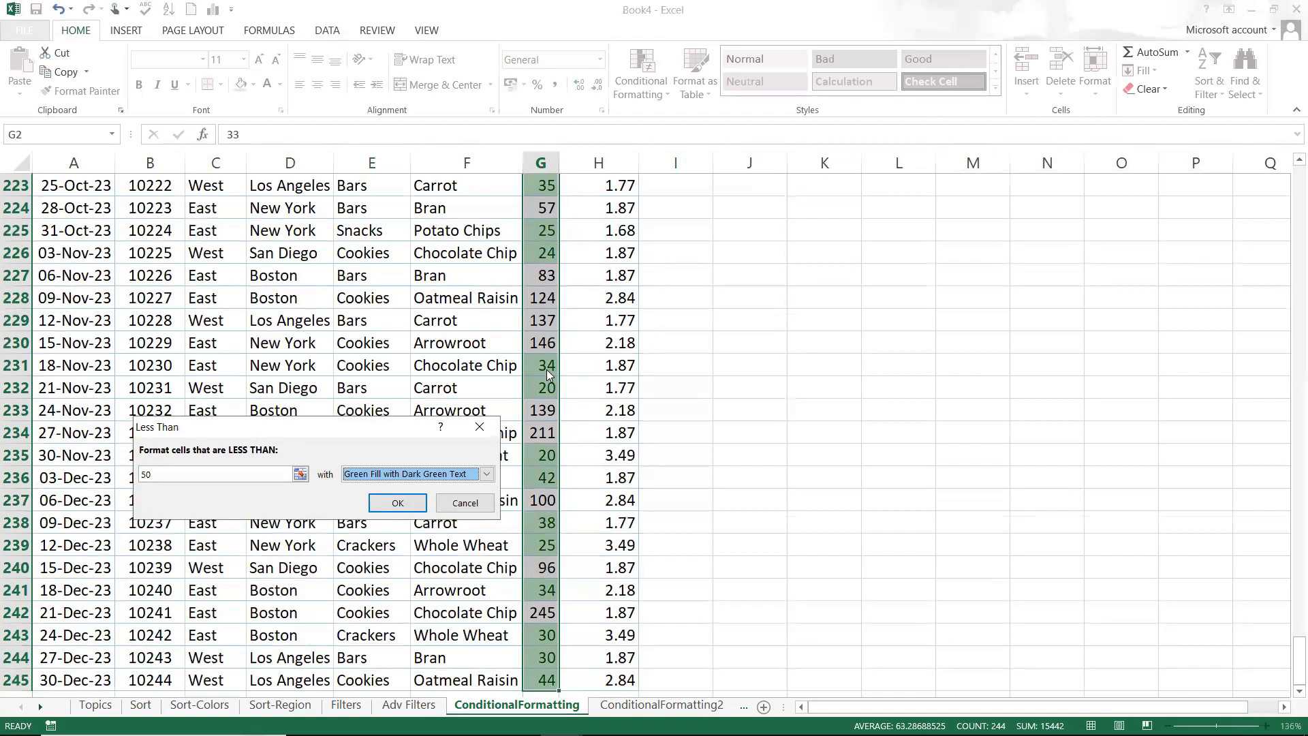
- Give the less-than-50 rule a custom format with bold green font, apply it, and deselect the Qty range
click(457, 475)
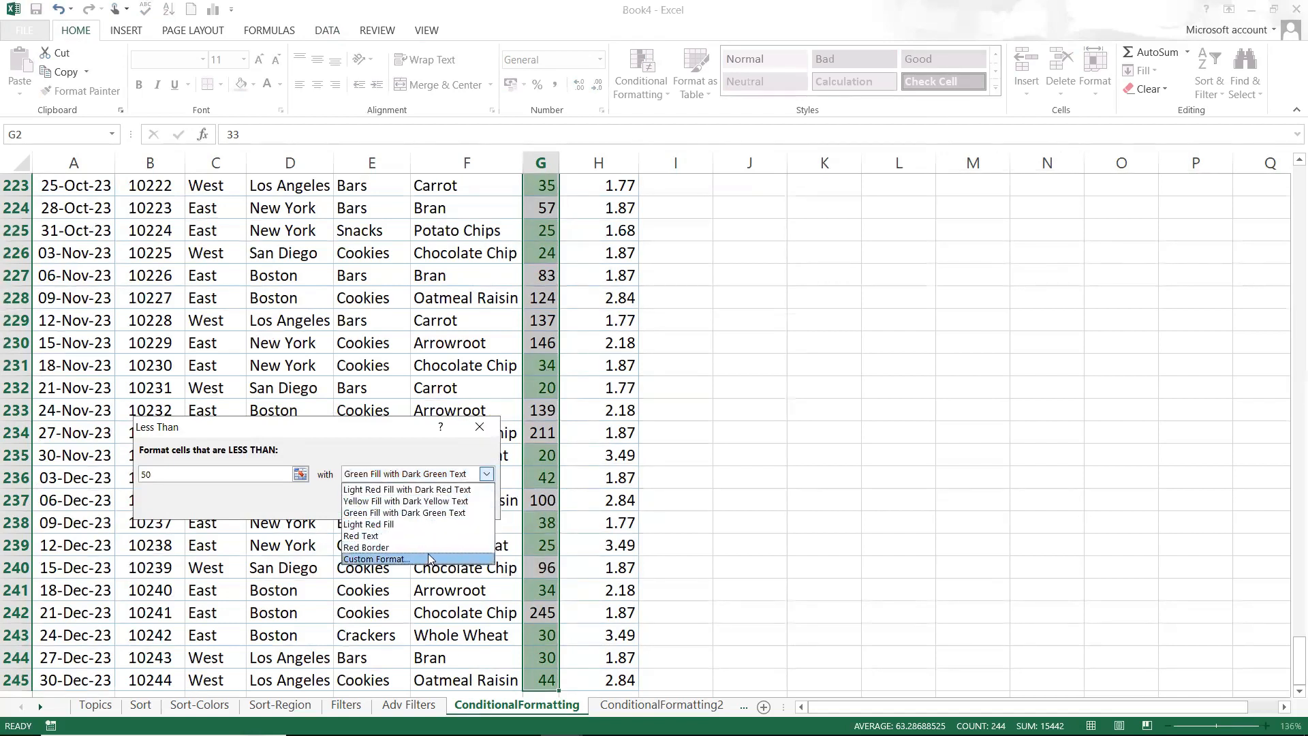
click(429, 559)
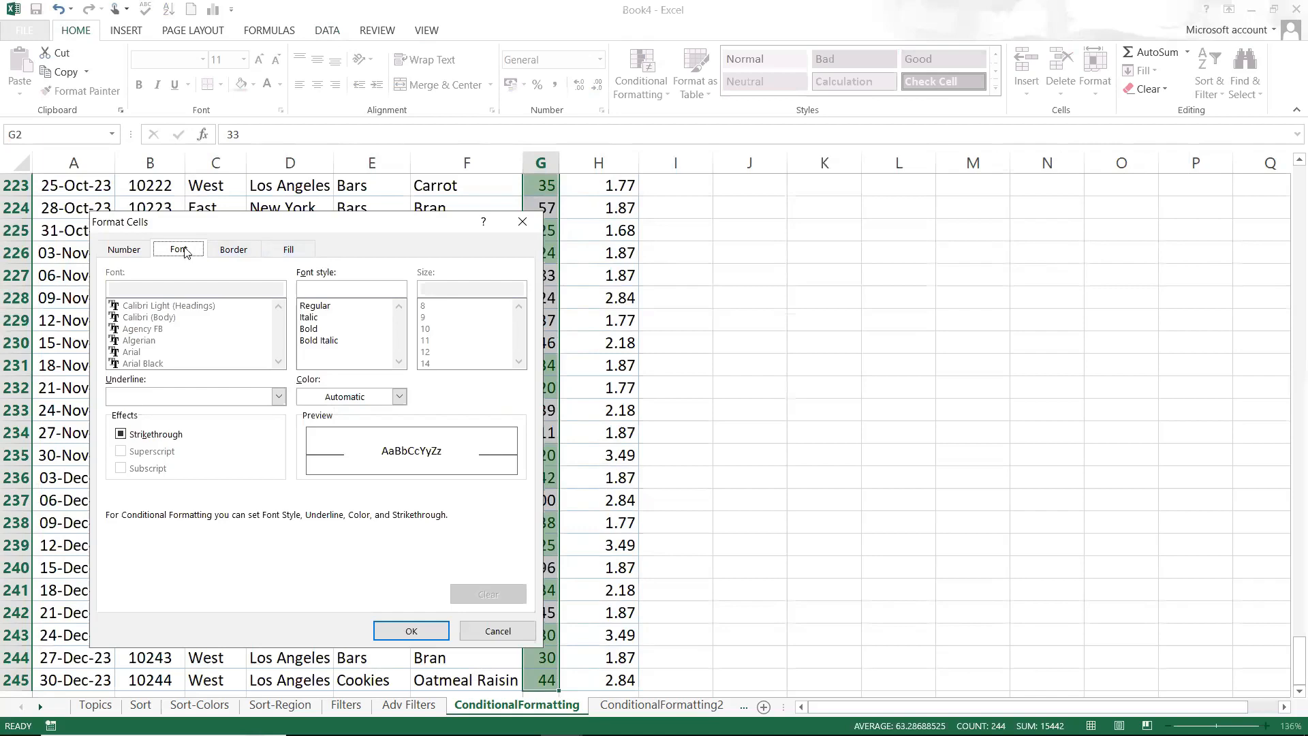
click(399, 396)
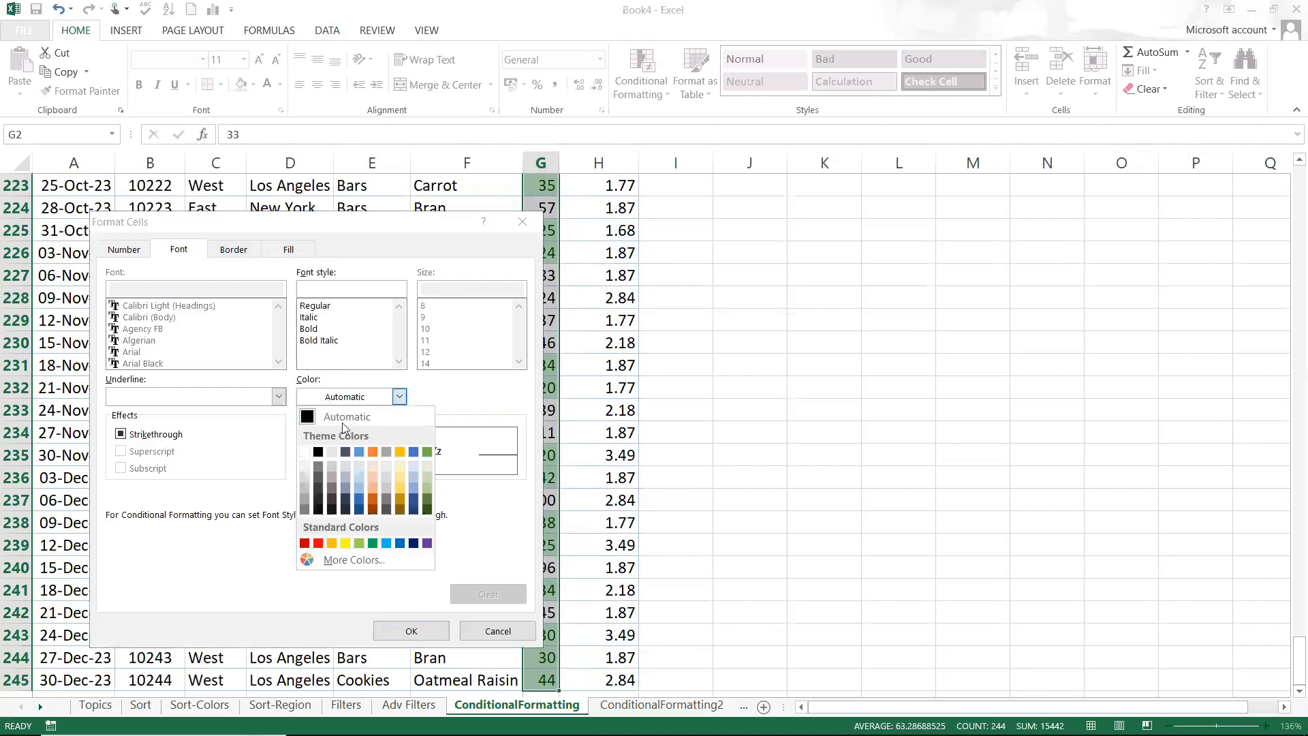
click(373, 543)
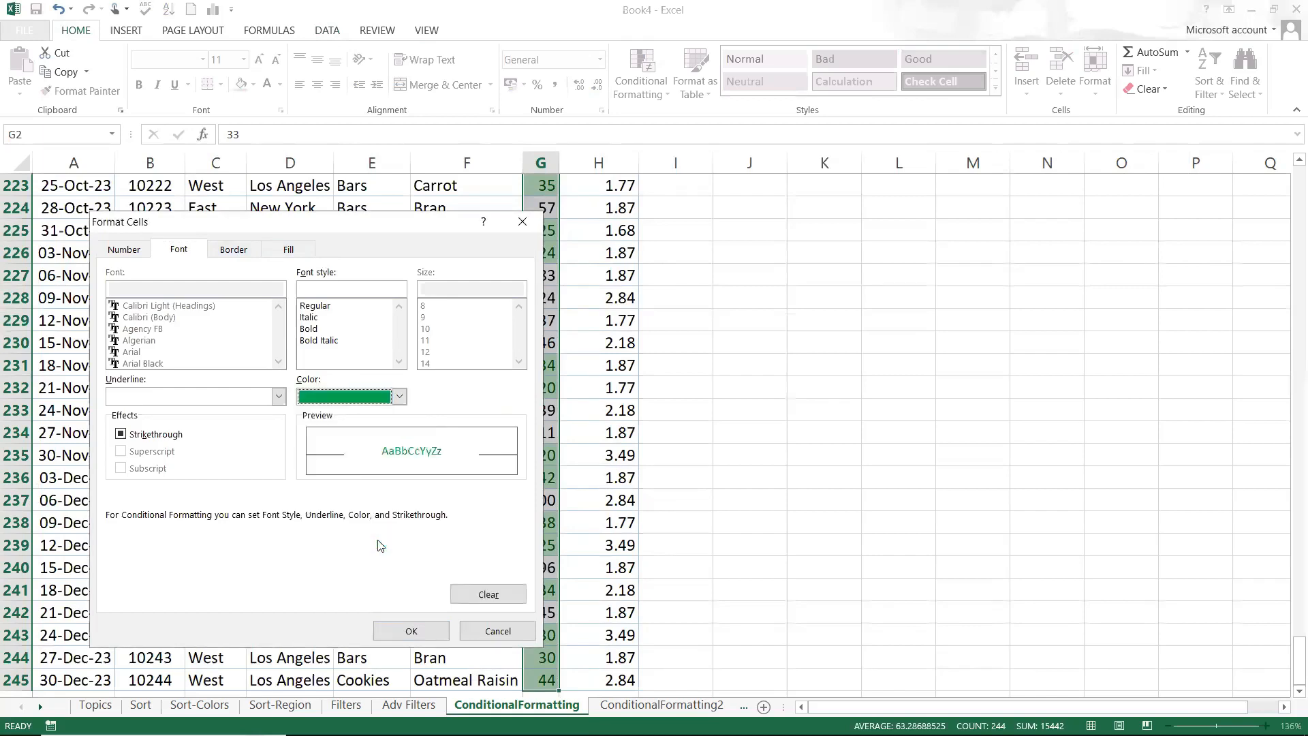
click(320, 329)
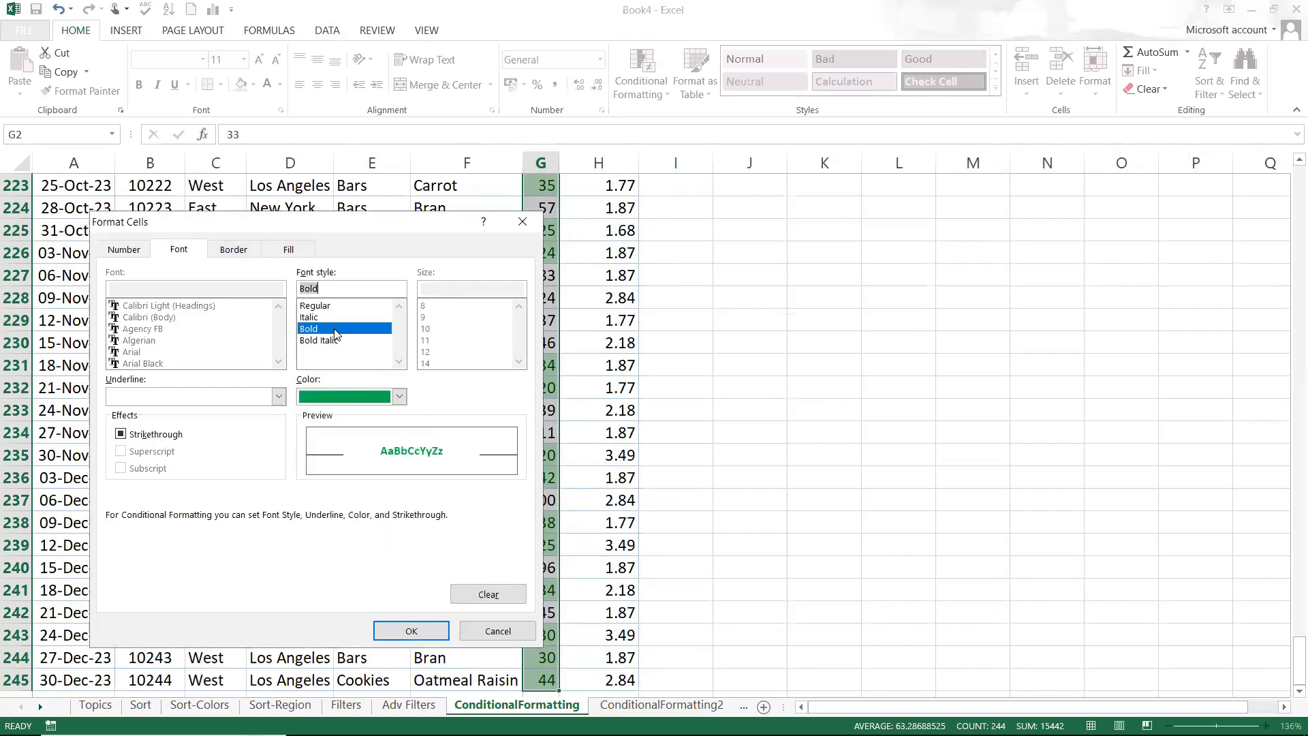
click(409, 631)
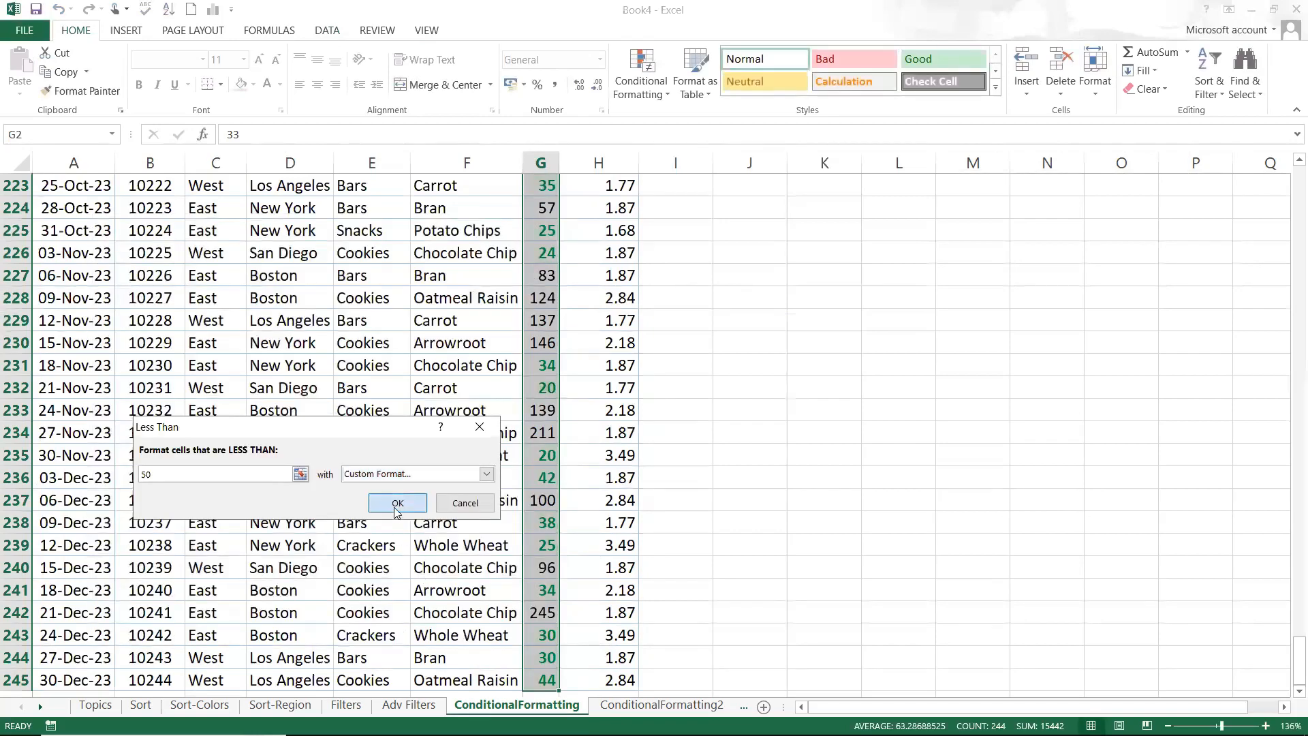
click(397, 503)
click(489, 395)
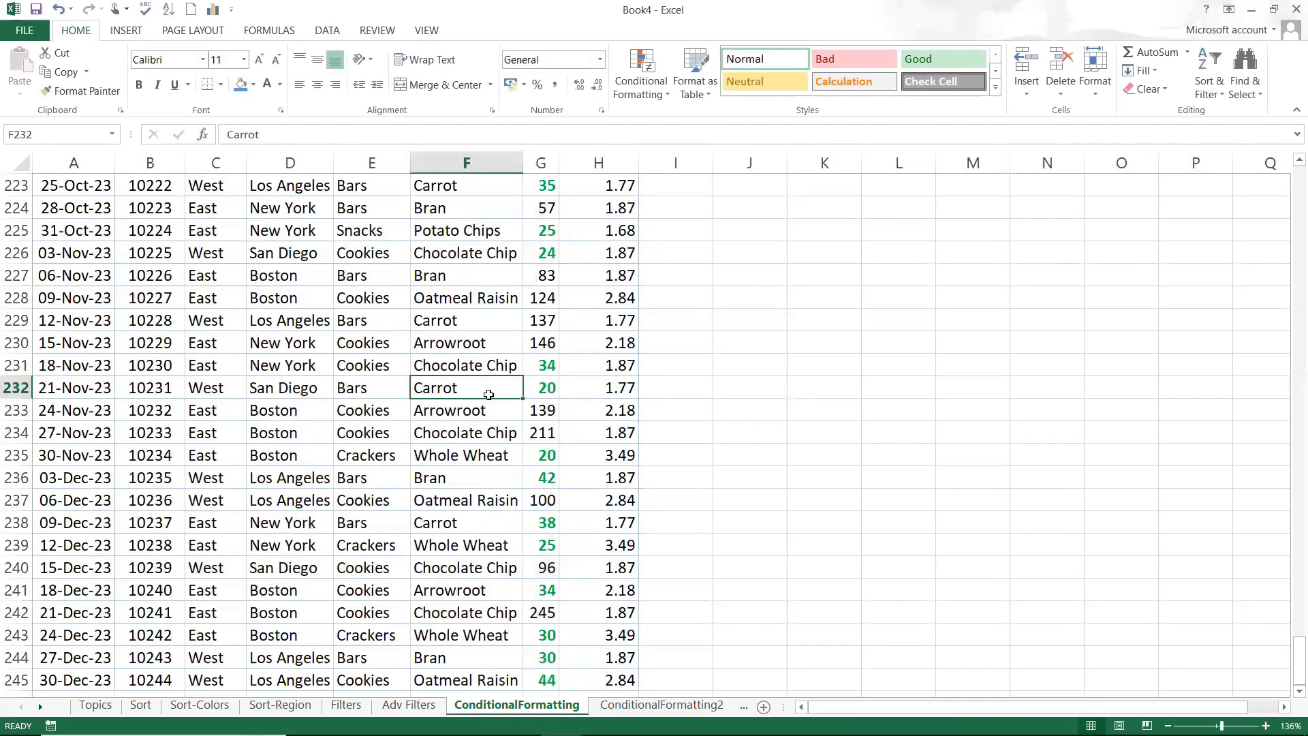
- Reselect all Qty values from G2 down to G245 and set up a Greater Than highlight rule with threshold 50
key(ctrl+Up)
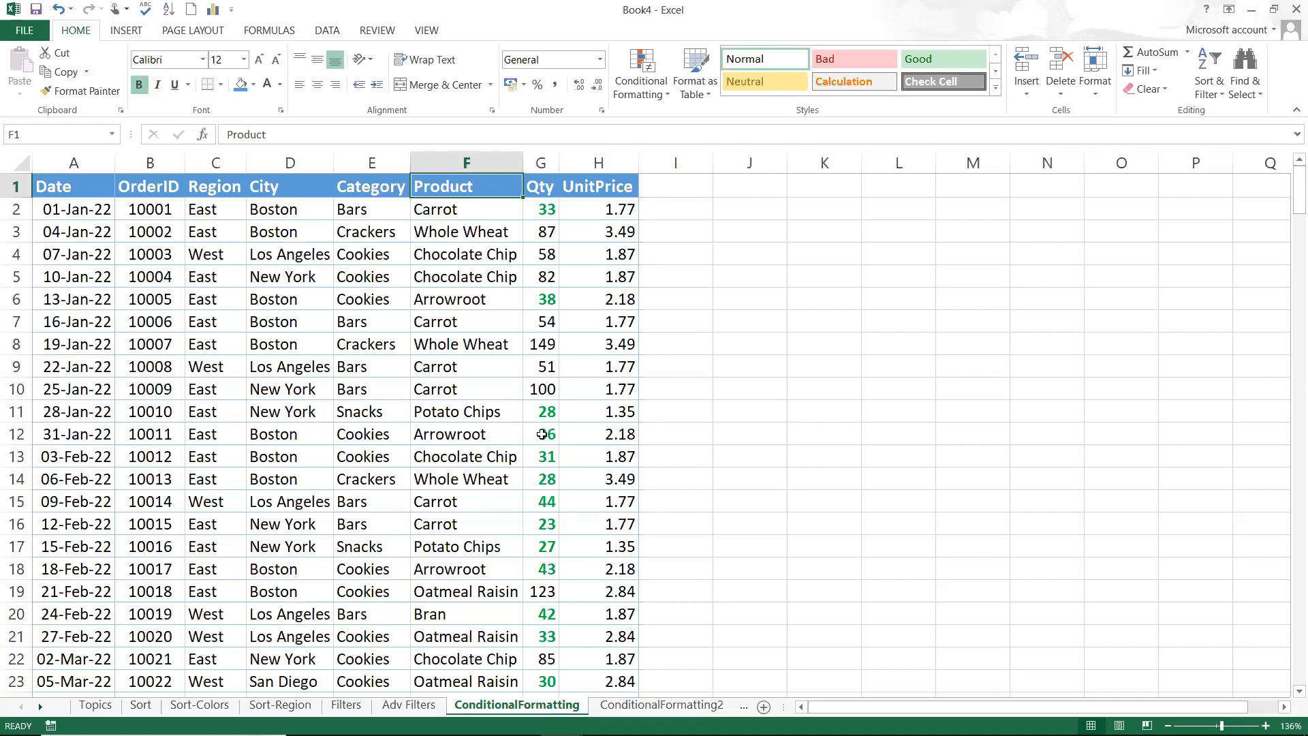
click(543, 211)
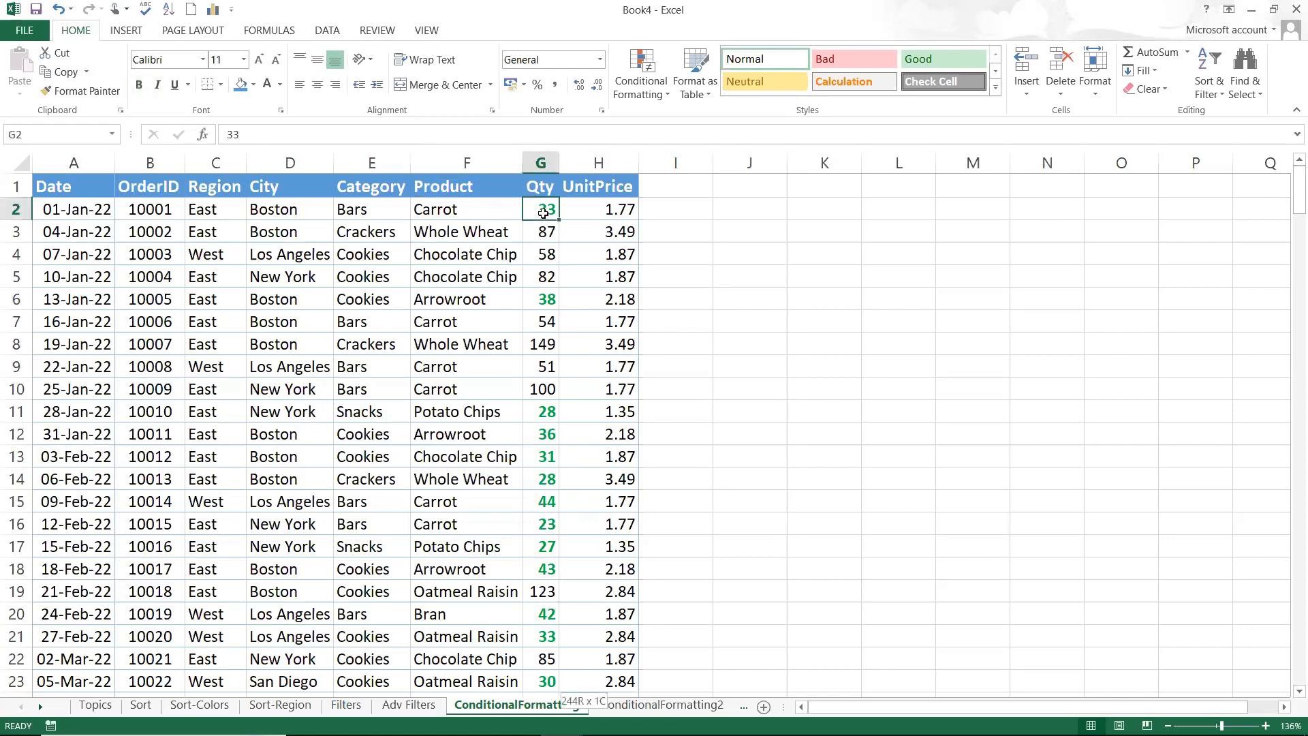
key(ctrl+shift+Down)
click(673, 100)
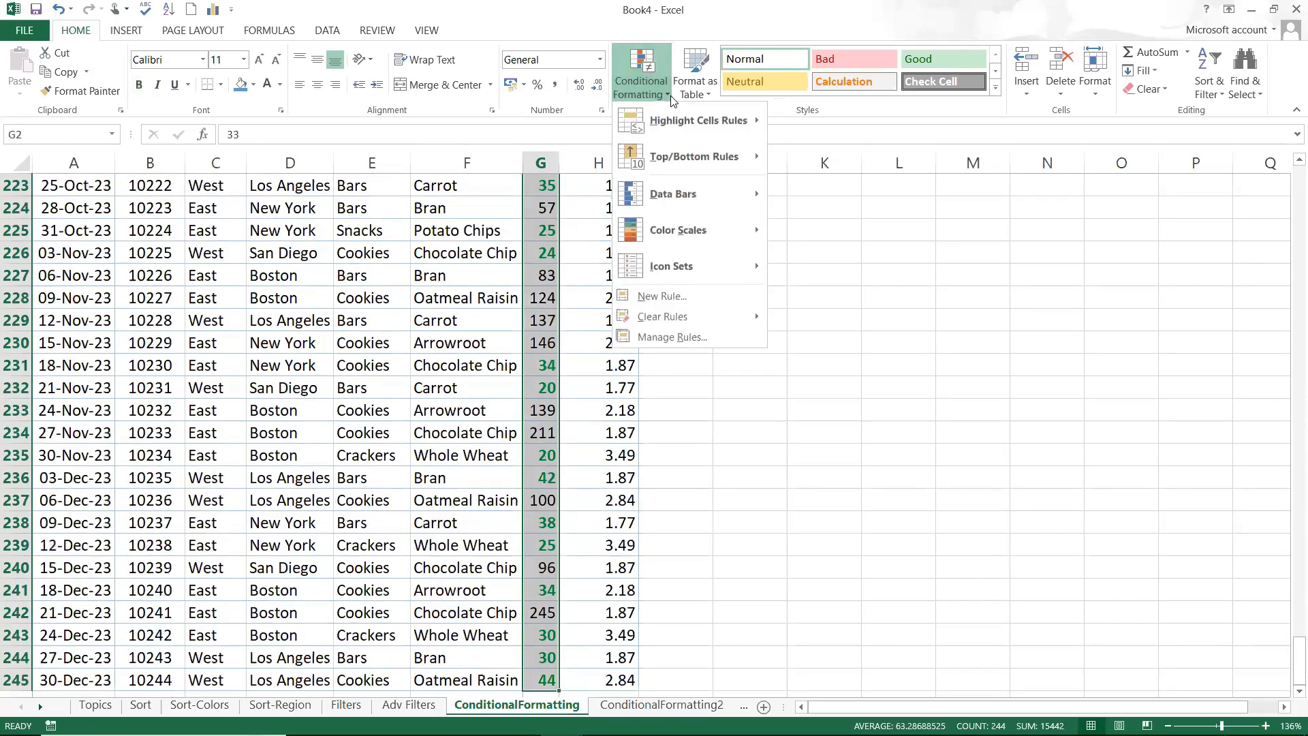
mouse_move(661, 122)
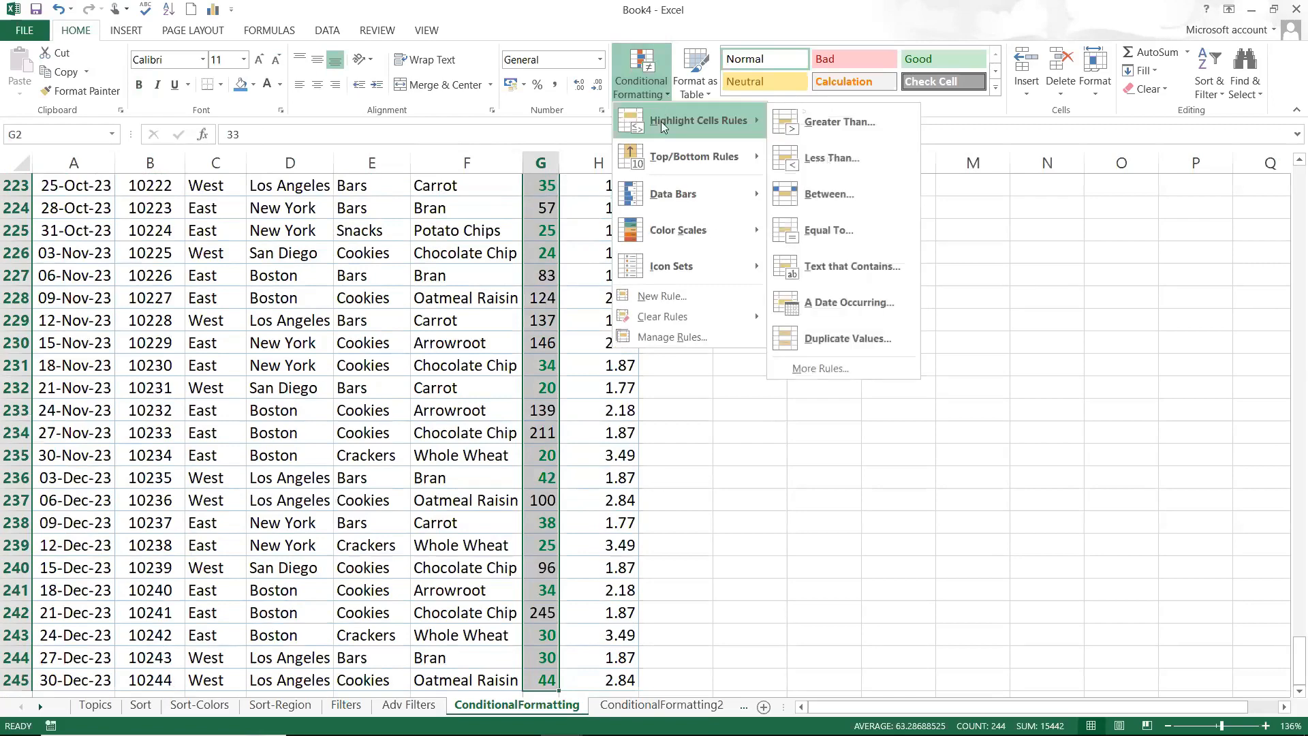
click(847, 143)
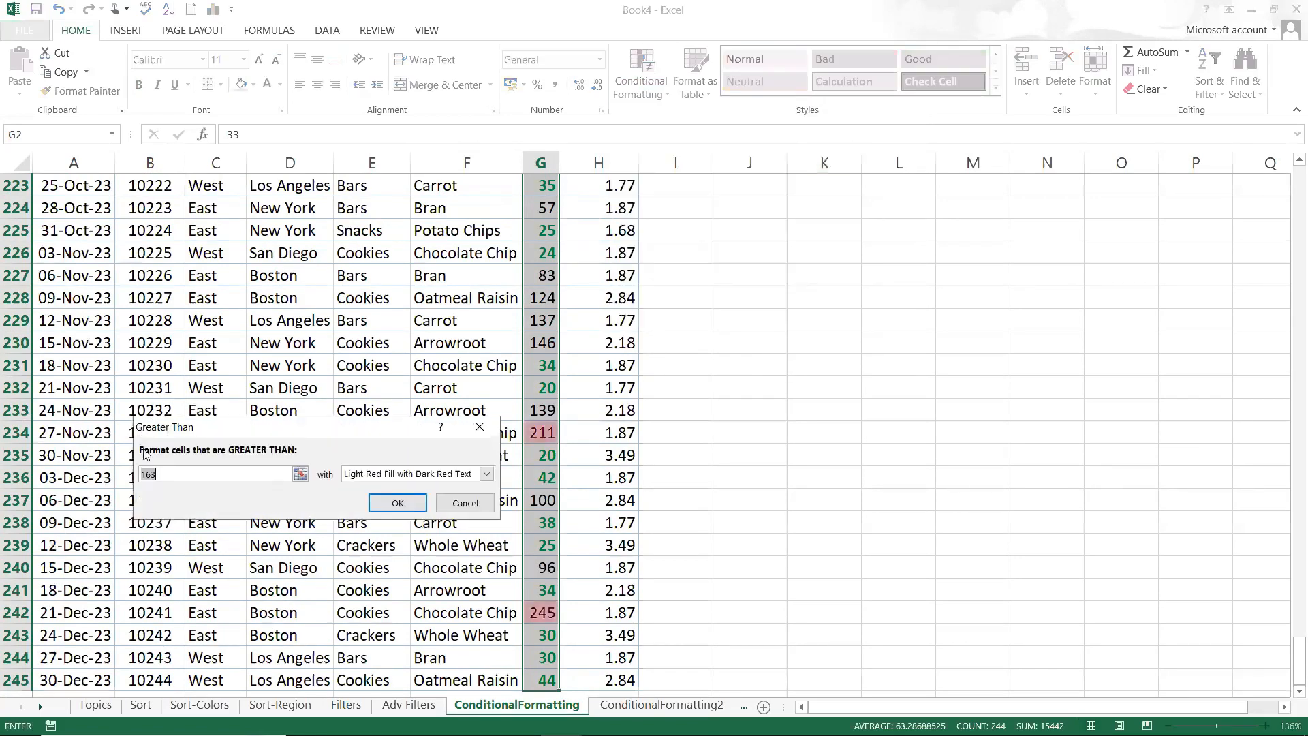
text(50)
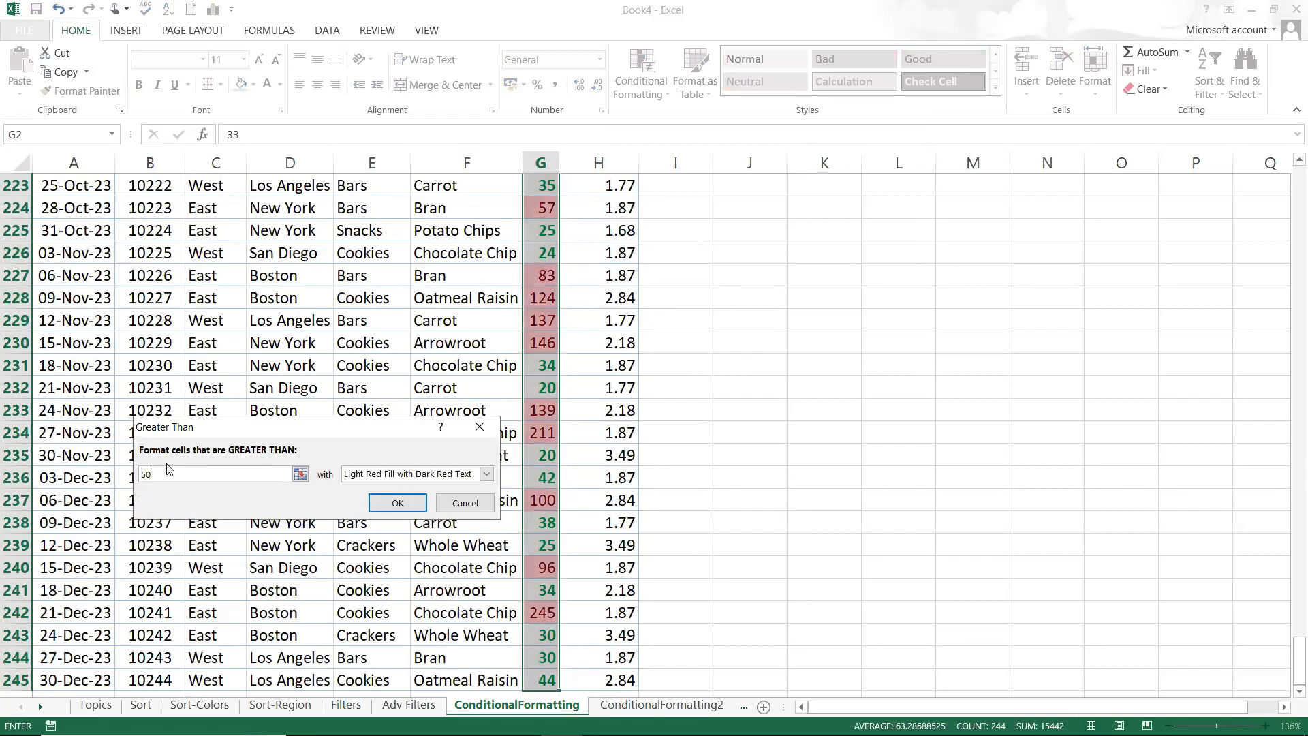
- Choose a custom format with red font color for the greater-than-50 rule
click(356, 476)
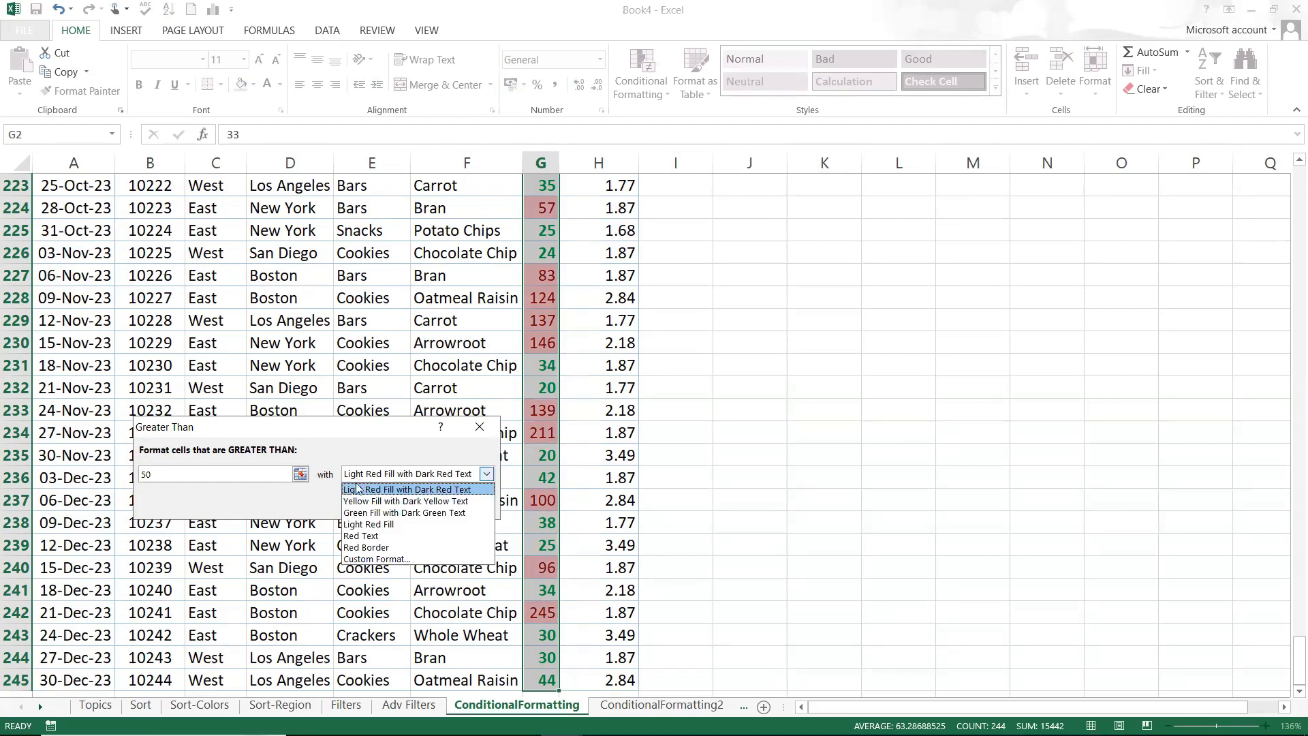
click(363, 559)
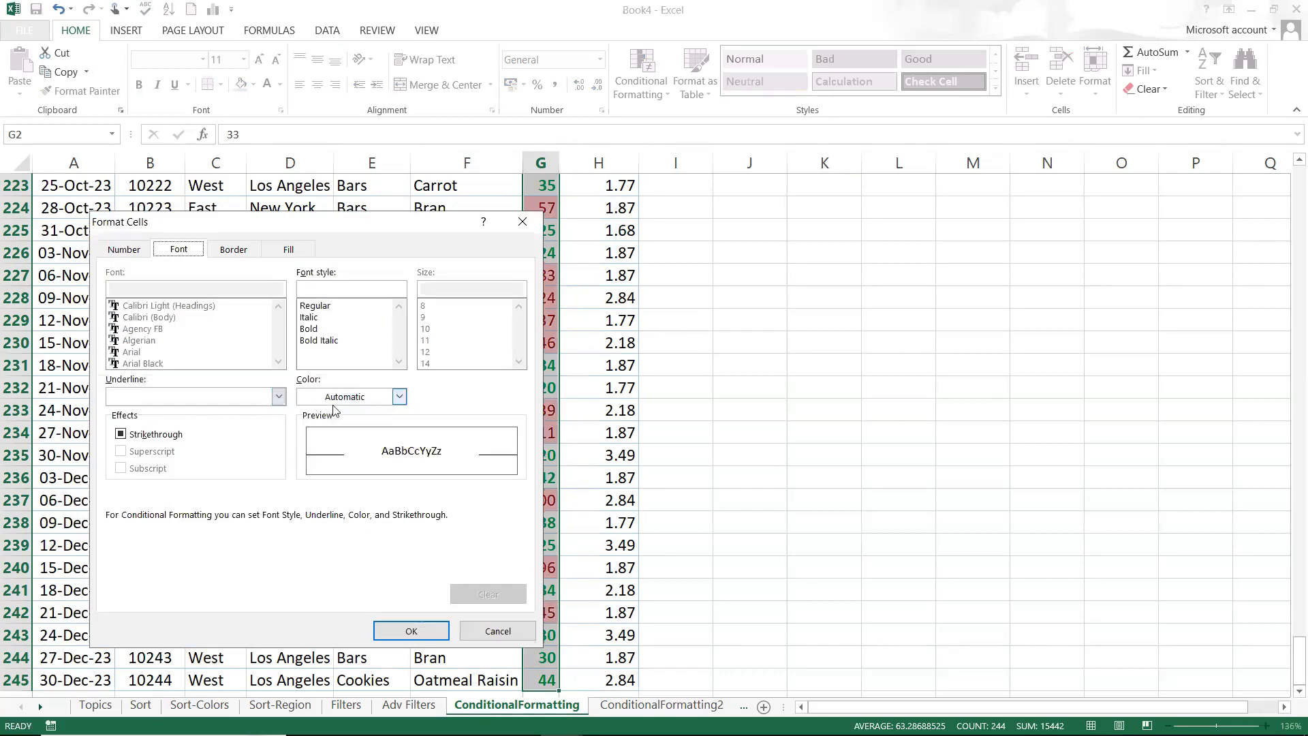
click(399, 397)
click(319, 543)
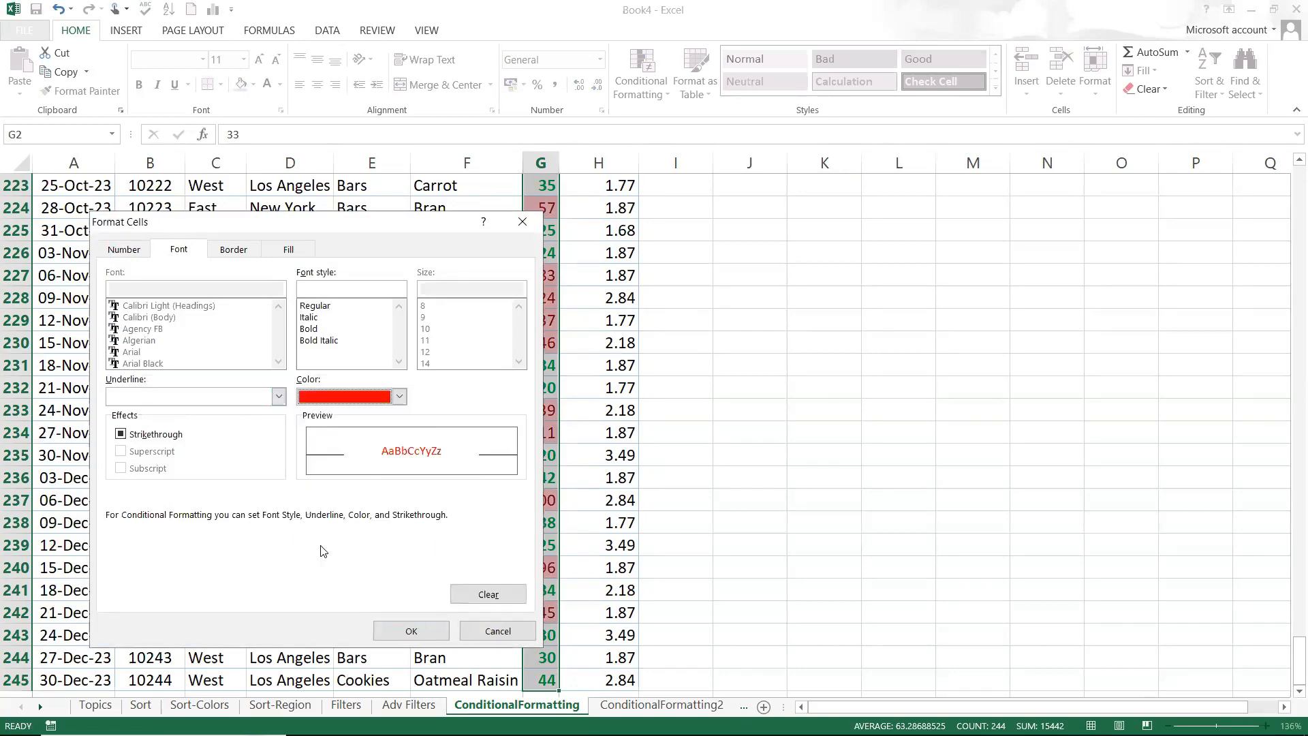
- Apply the Greater Than 50 conditional formatting rule to the Qty values with the custom red font format
click(411, 633)
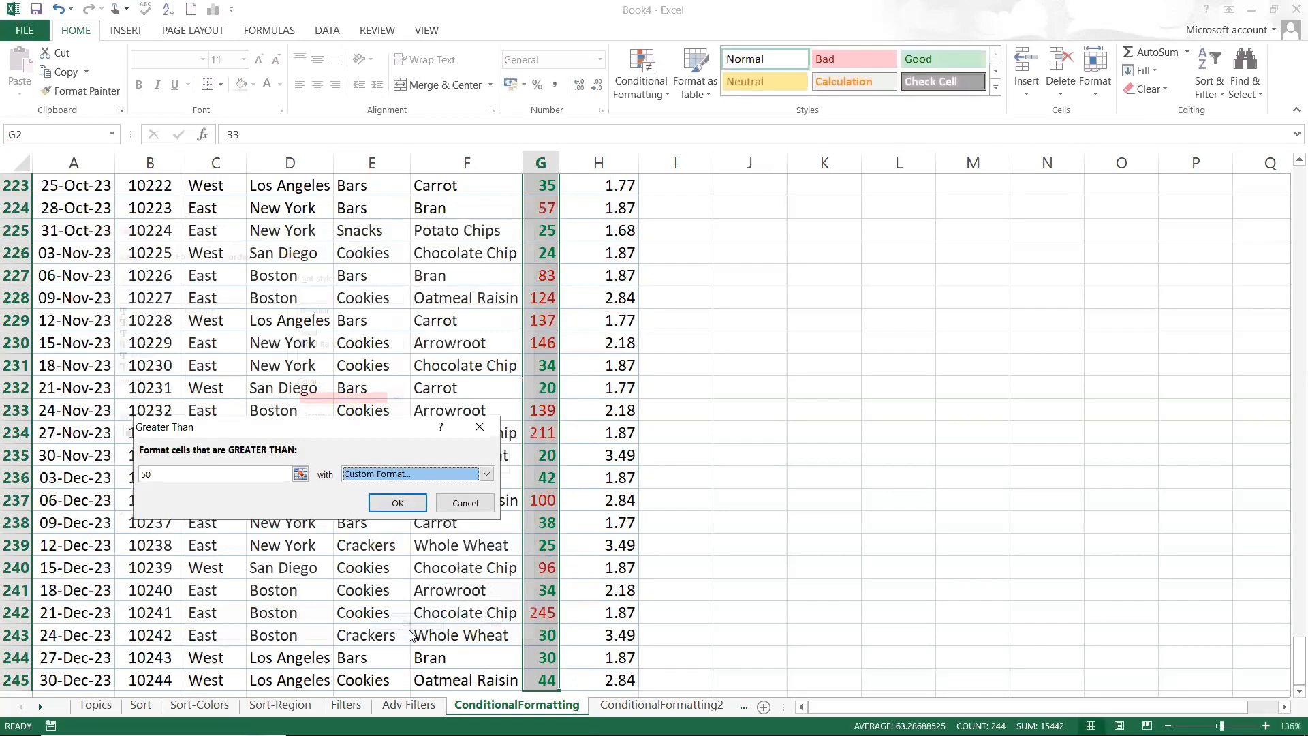
click(387, 499)
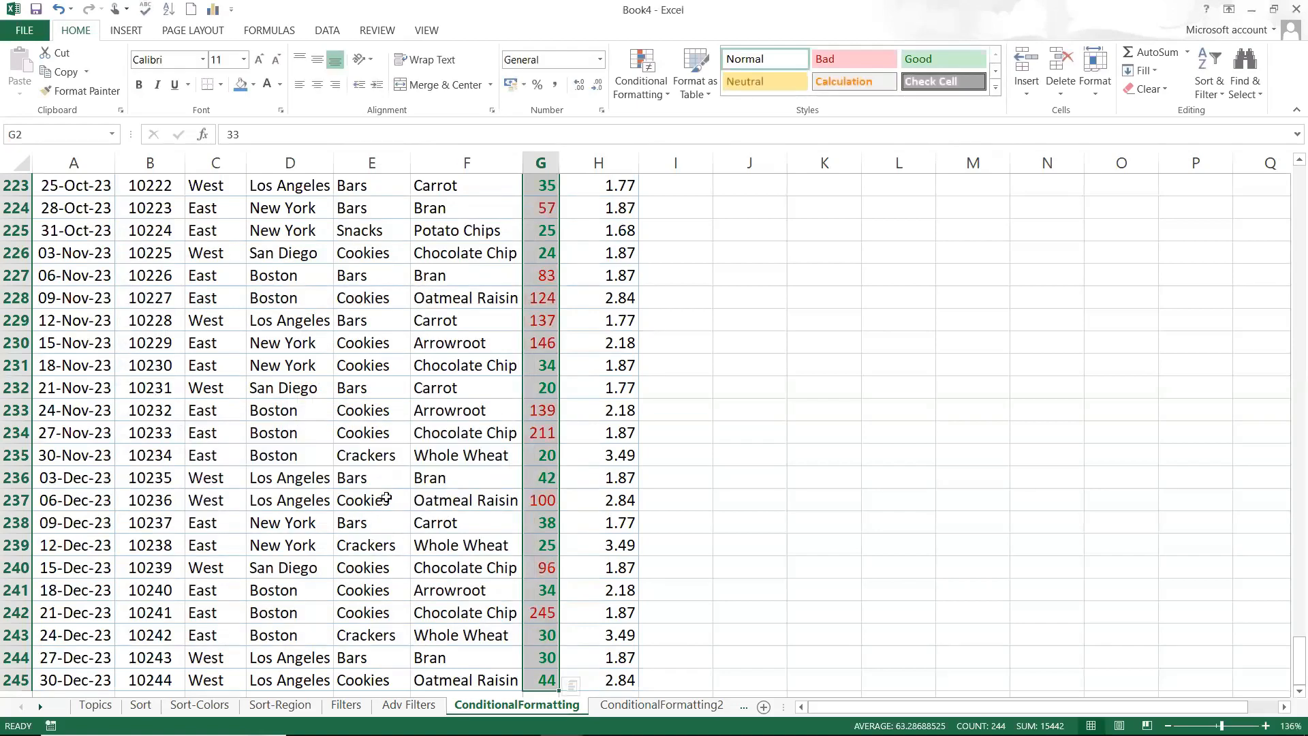
click(531, 386)
- Change the Qty value in cell G5 to 30
key(ctrl+Up)
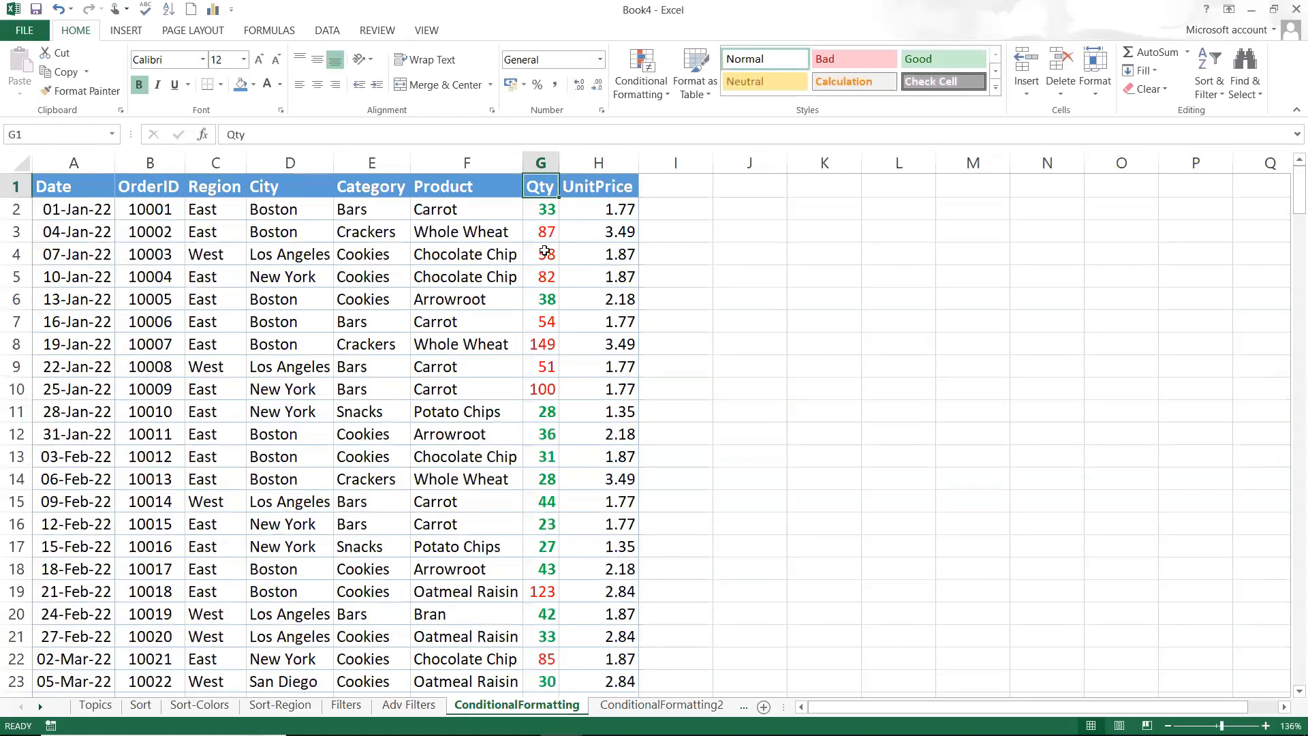
click(543, 282)
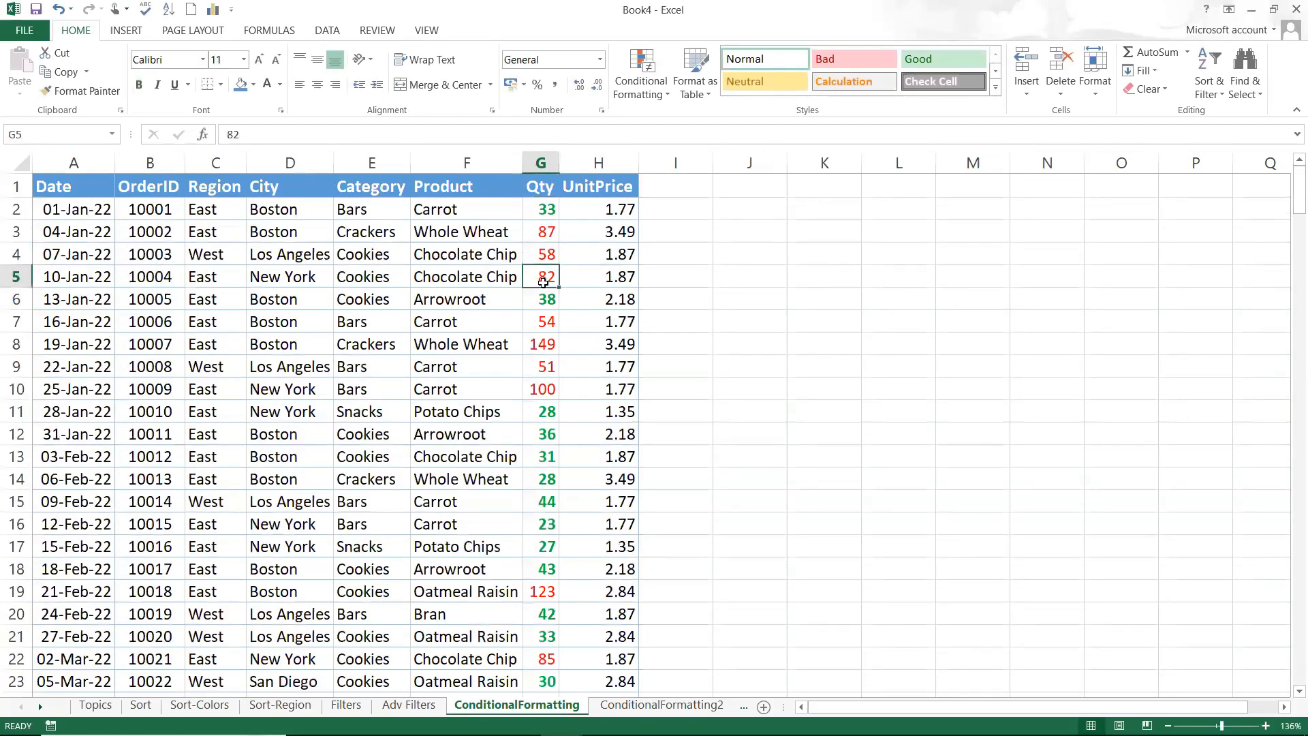
text(30)
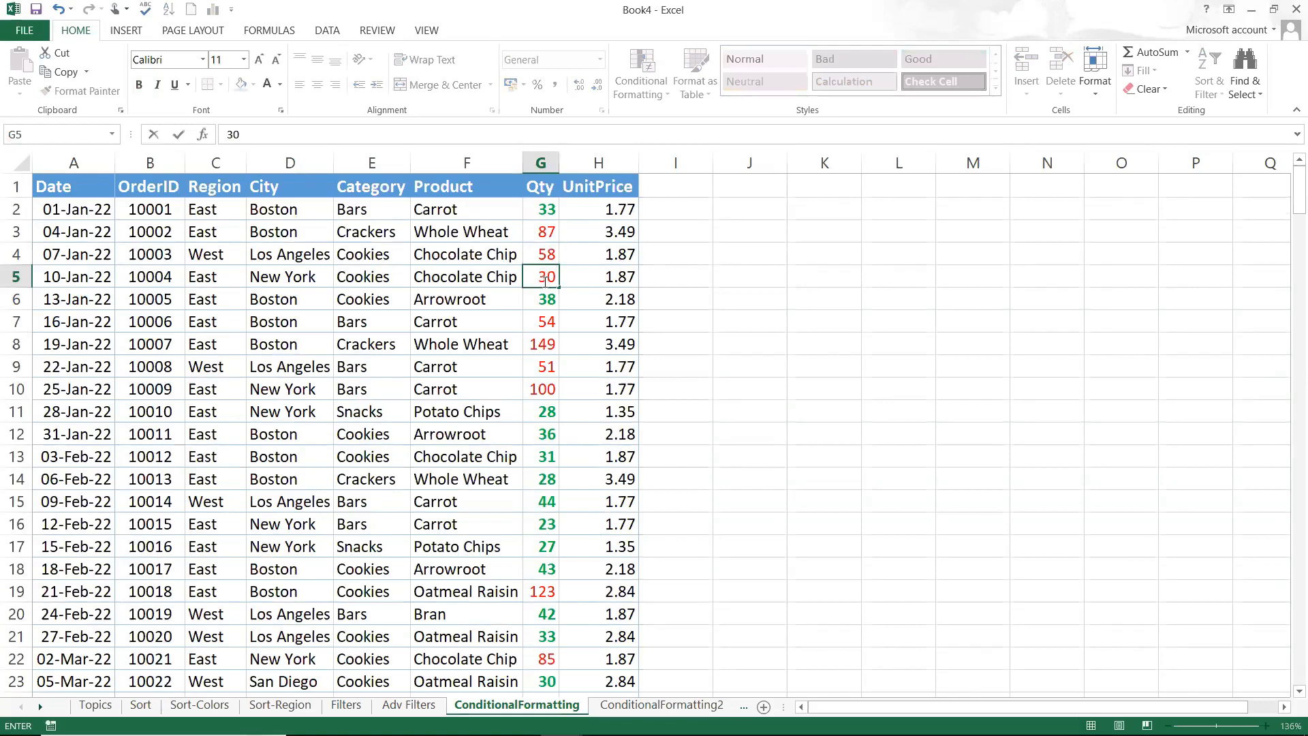
key(Return)
click(545, 276)
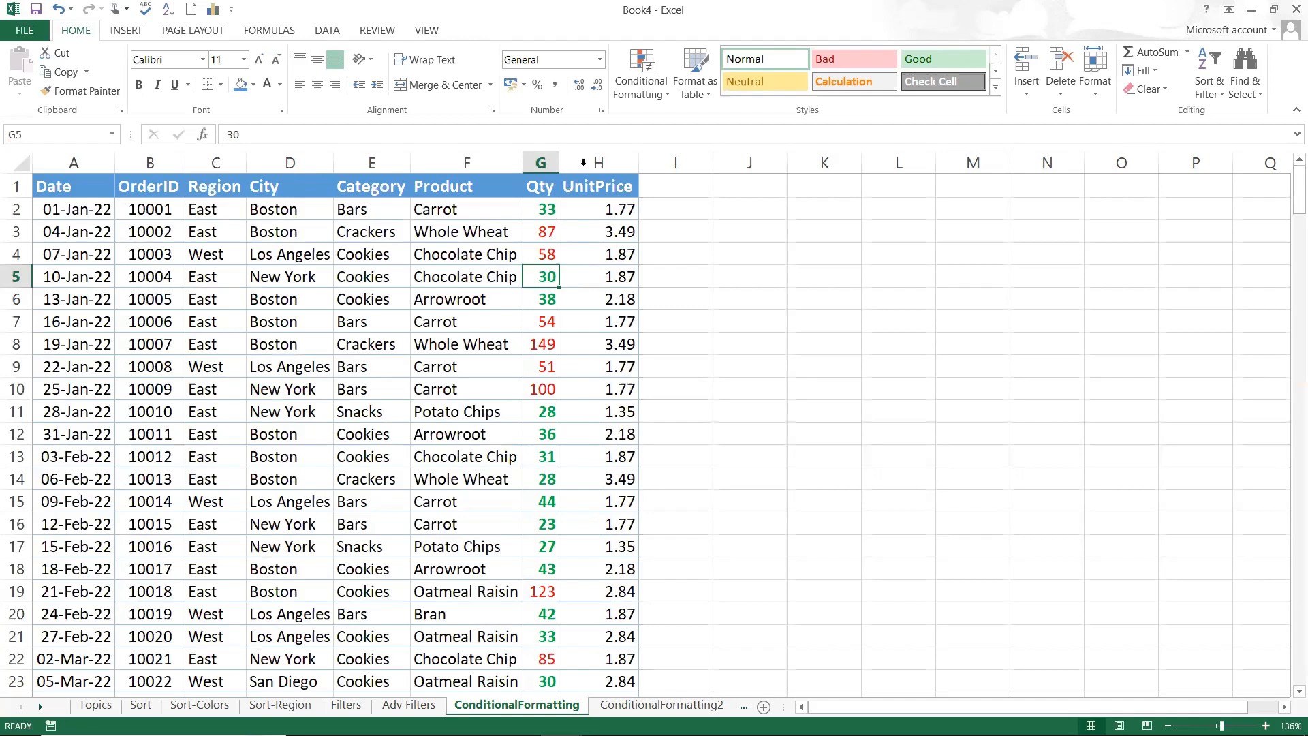
- Open the Conditional Formatting Rules Manager and show the formatting rules for This Worksheet
click(359, 281)
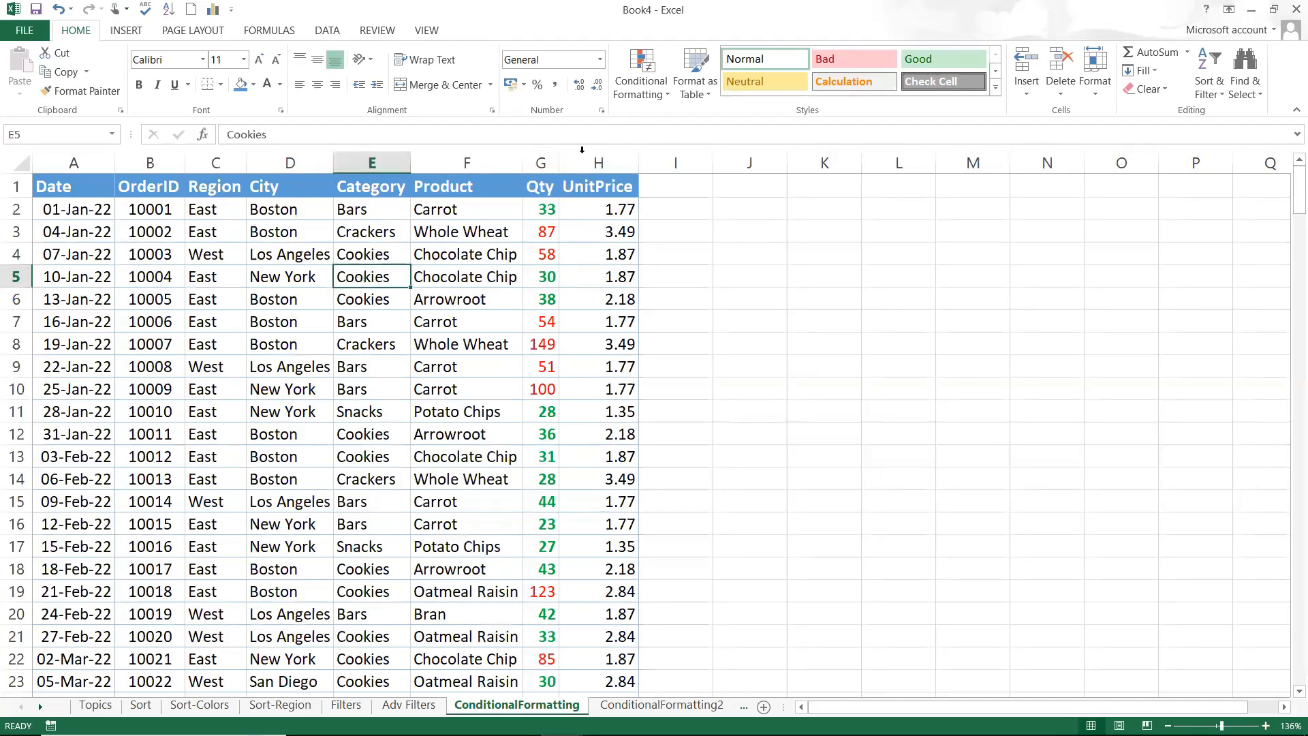
click(644, 89)
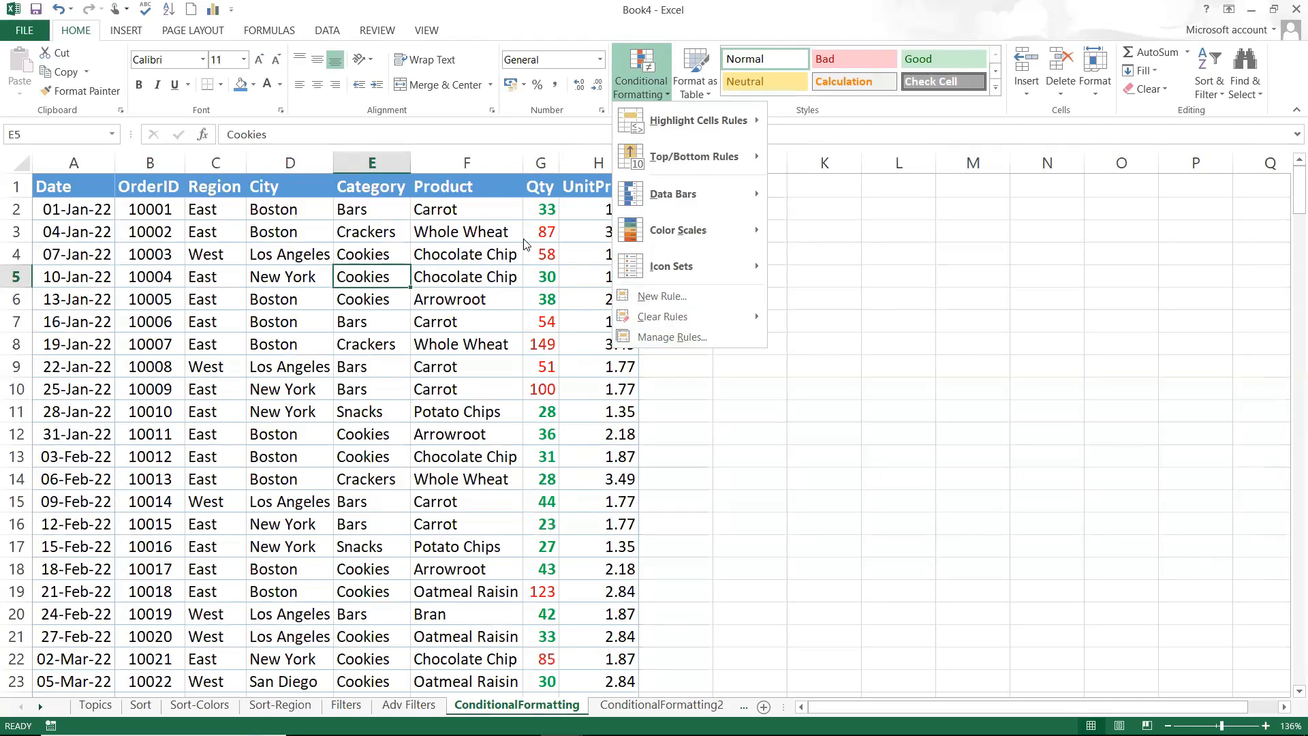
click(648, 337)
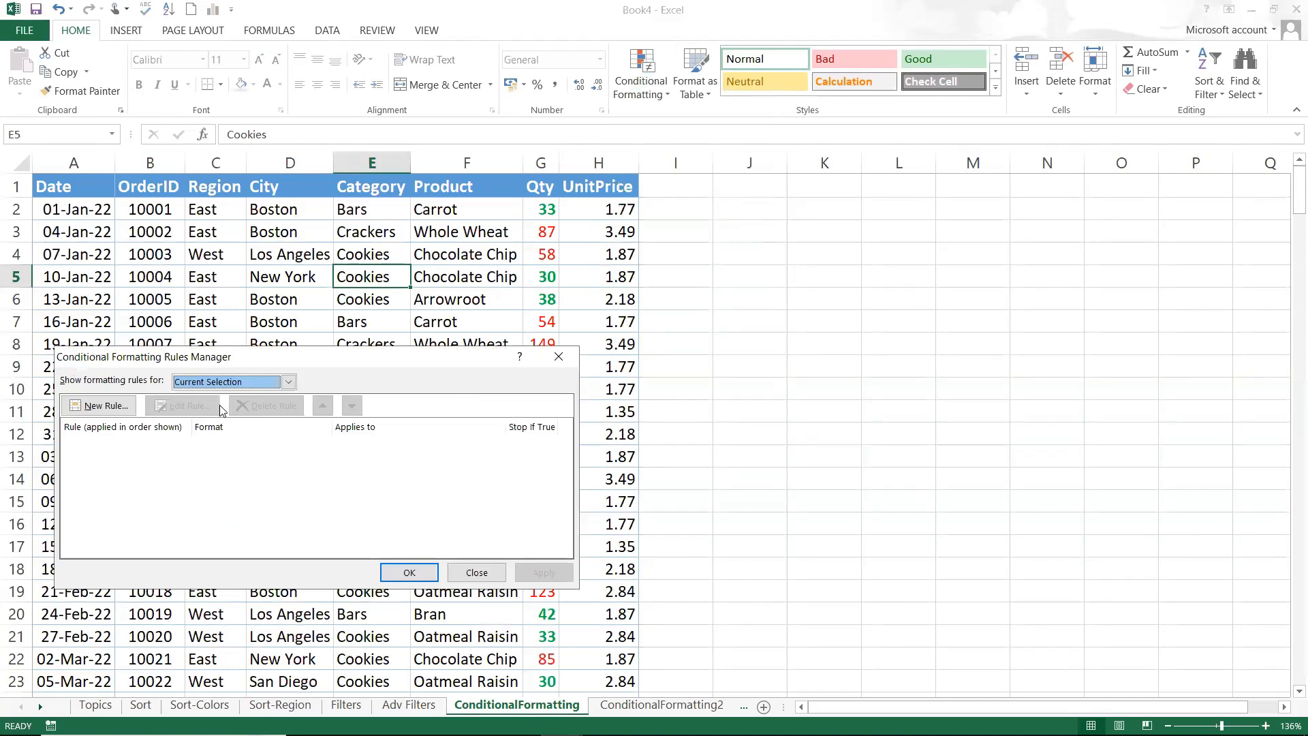
click(203, 386)
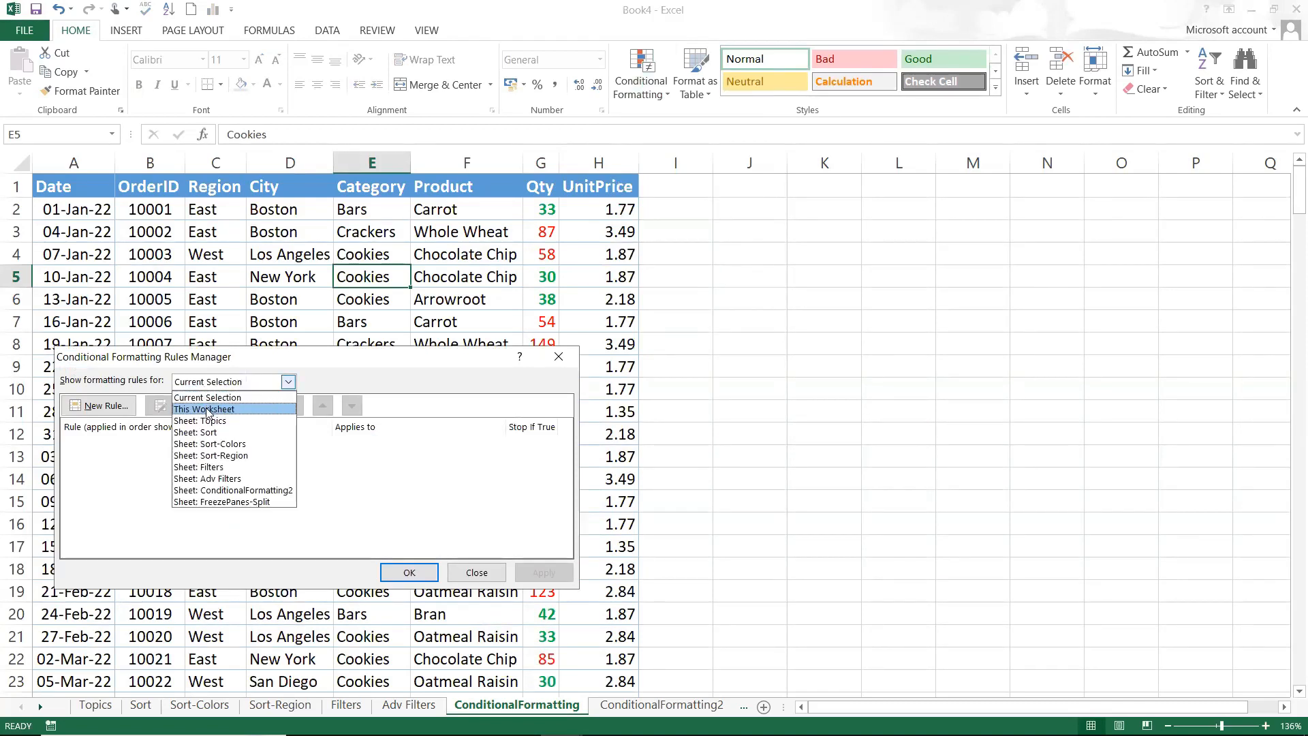
click(208, 411)
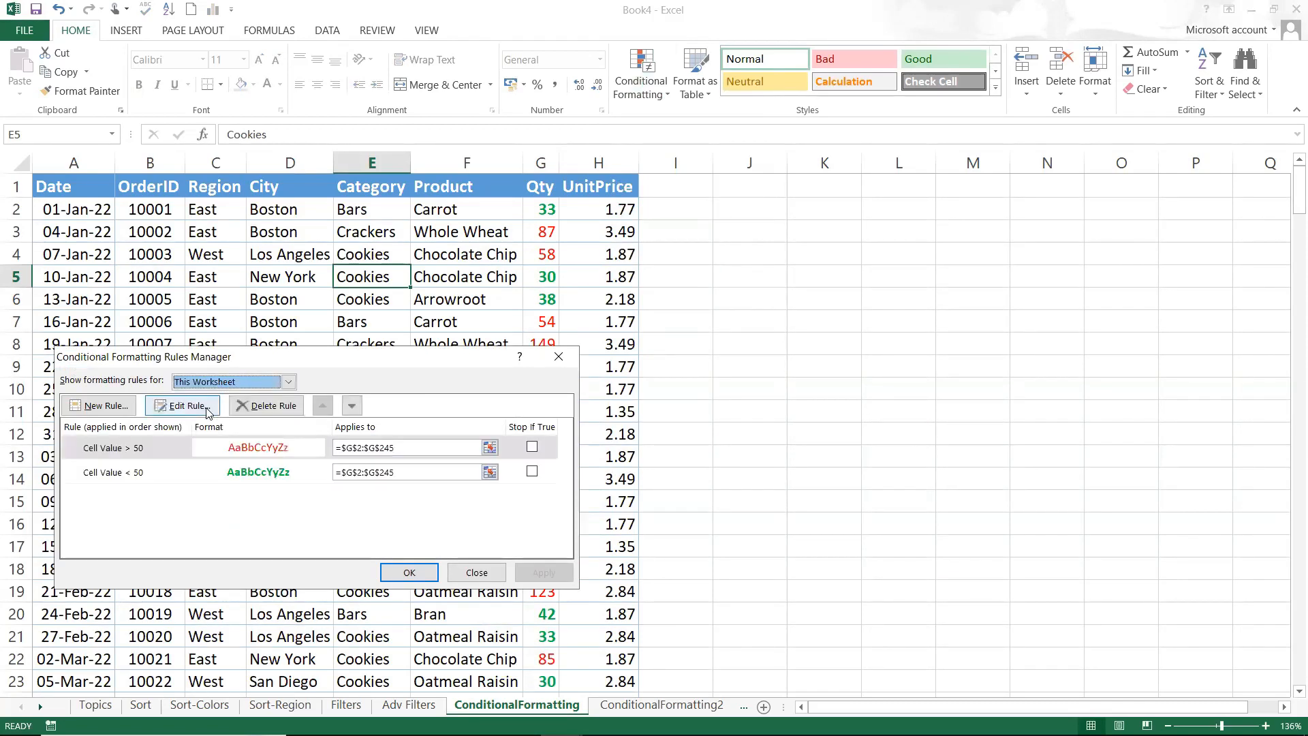
- Examine the edit settings of the Cell Value > 50 rule and close them without changes
click(164, 456)
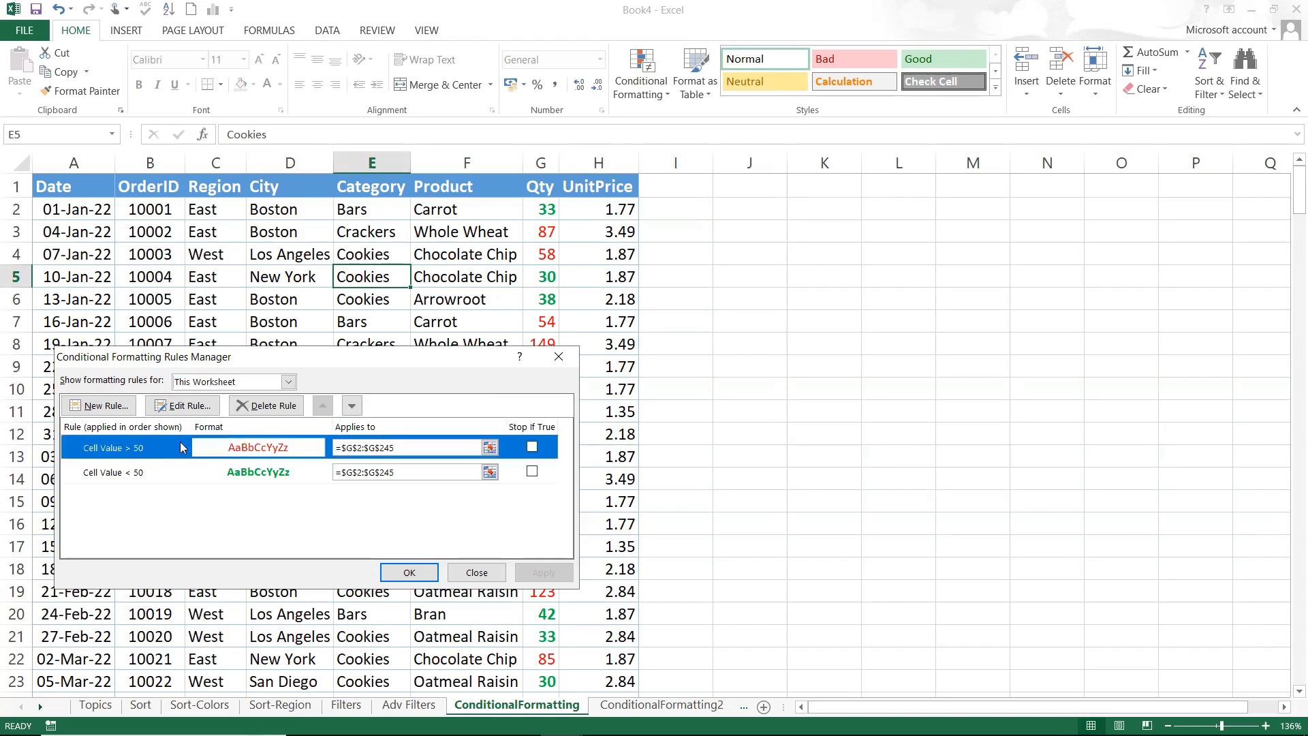
click(183, 405)
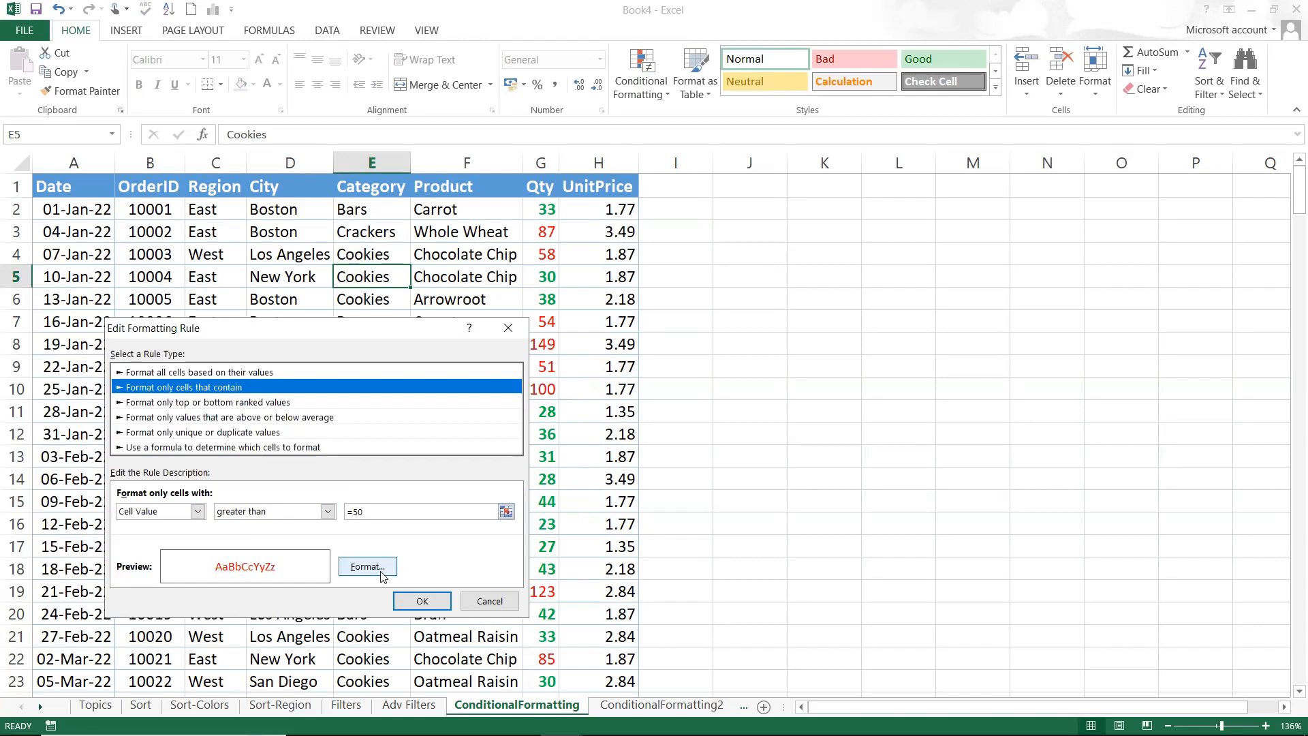
click(486, 603)
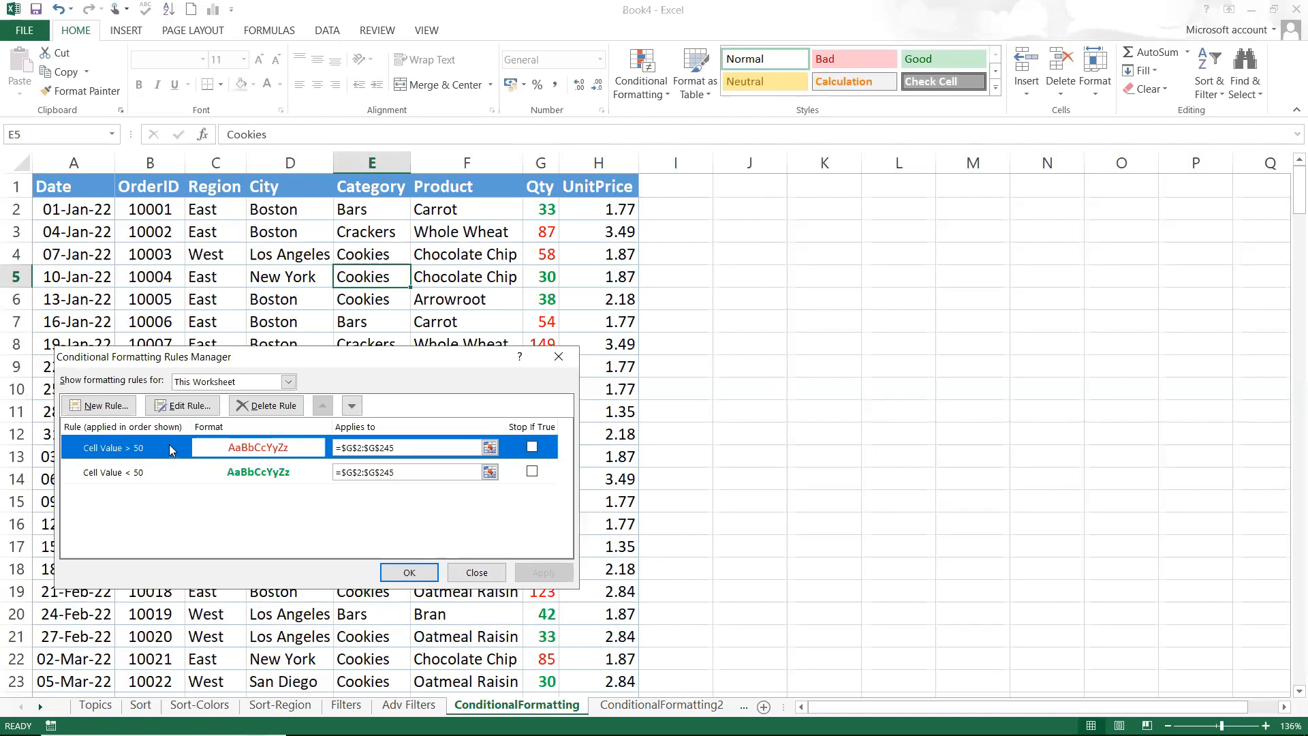
- Delete the Cell Value > 50 rule and confirm the change in the Rules Manager
click(249, 408)
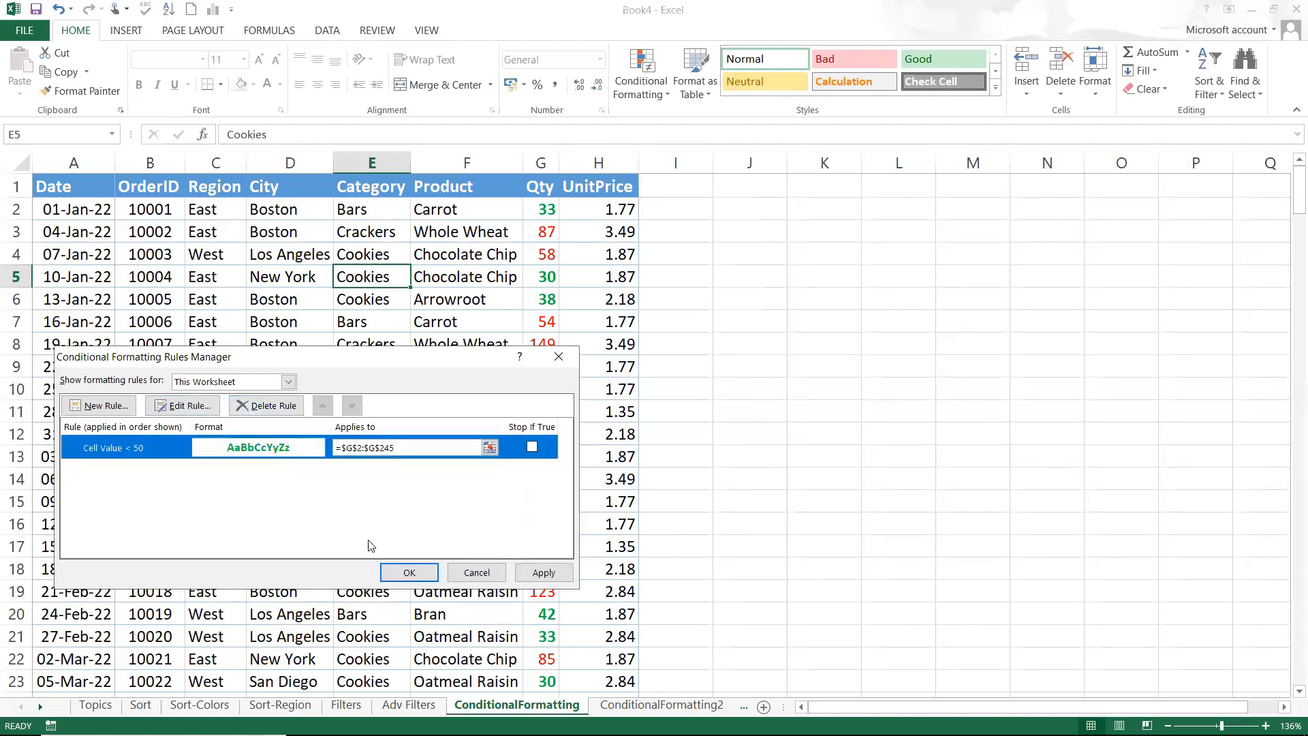
click(405, 572)
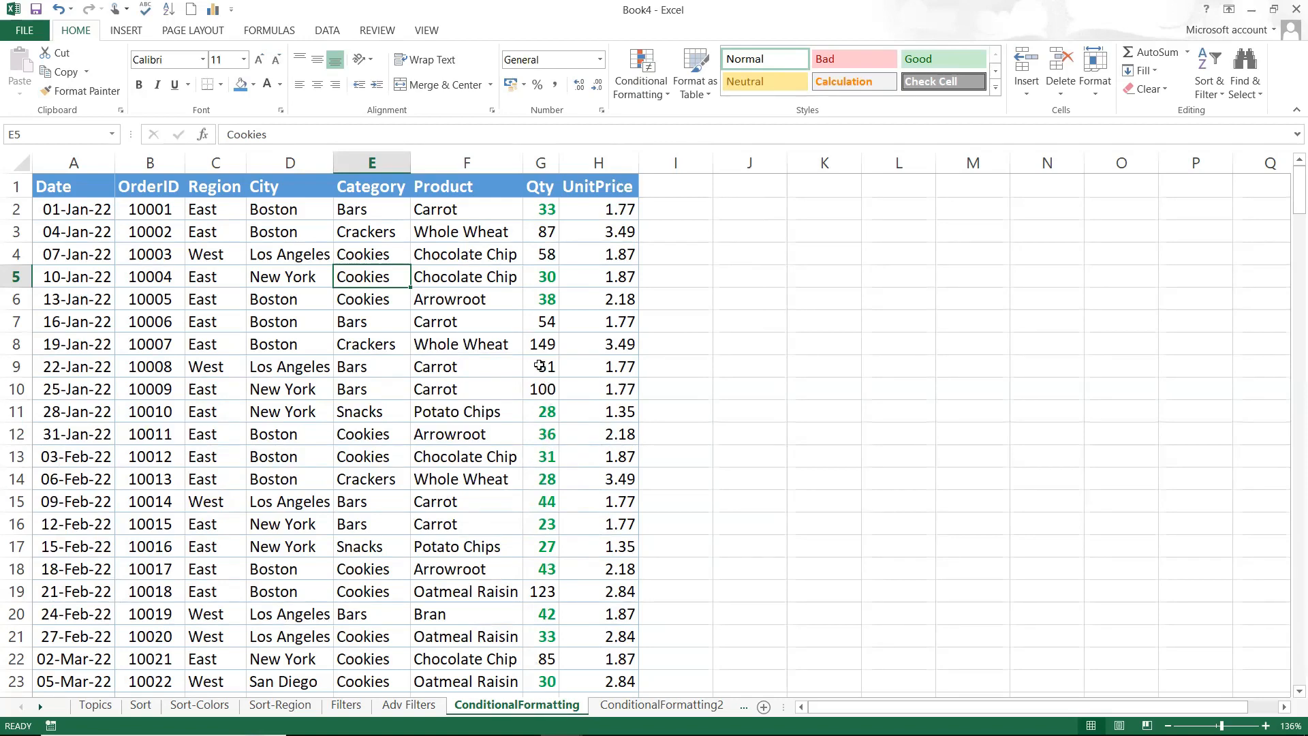
drag(537, 207, 550, 525)
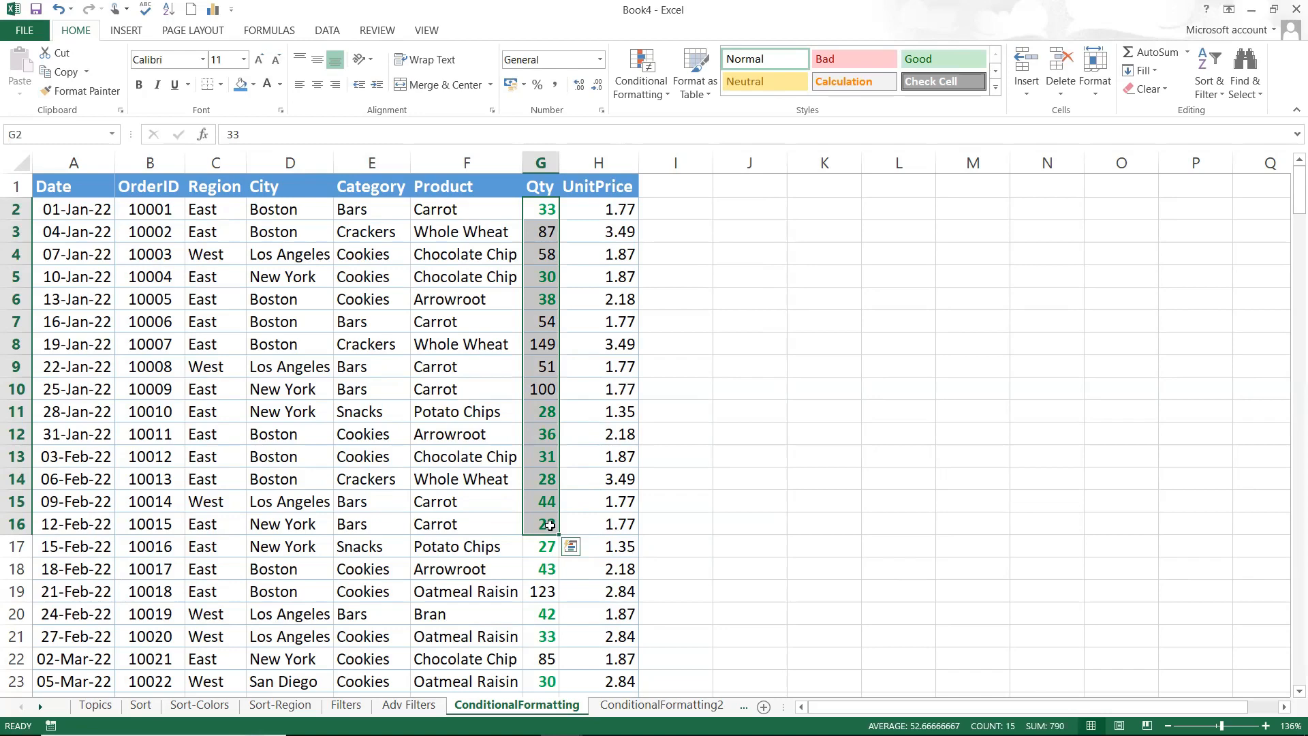
click(408, 434)
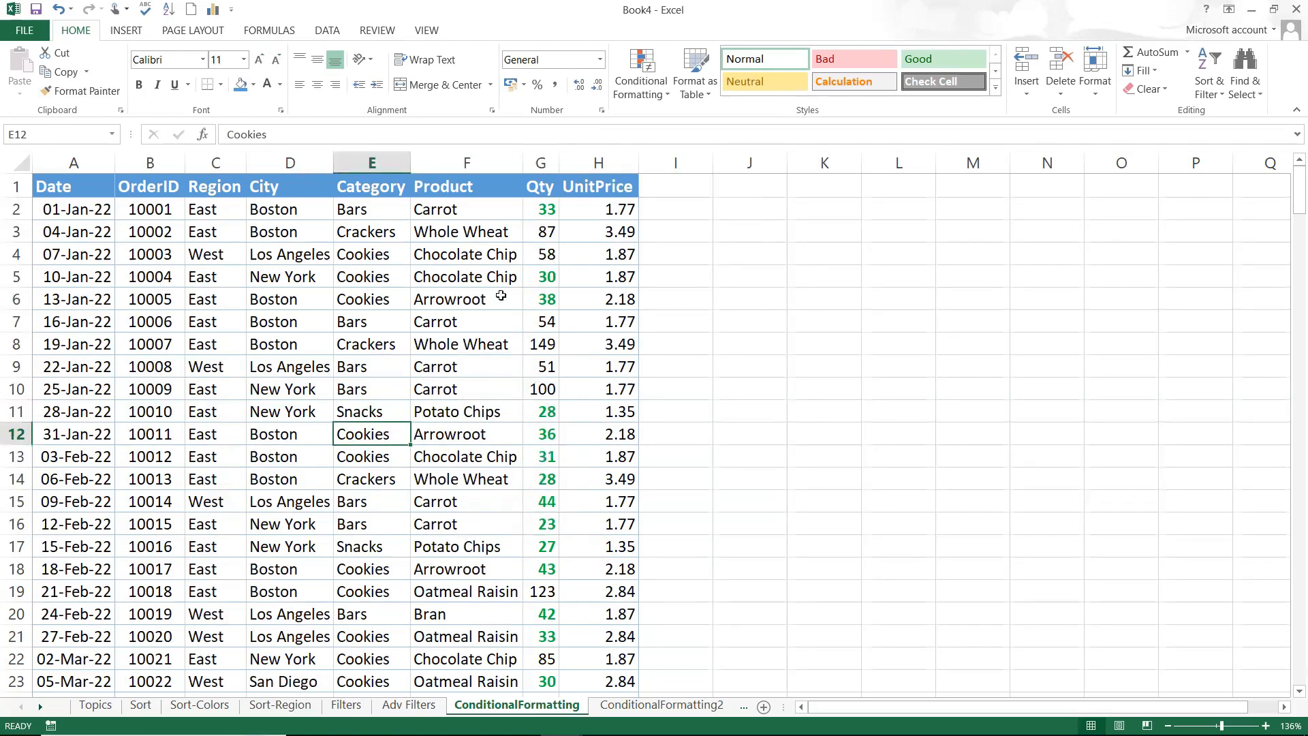
- Select all the UnitPrice values in column H, from H2 to H245
drag(601, 208, 618, 447)
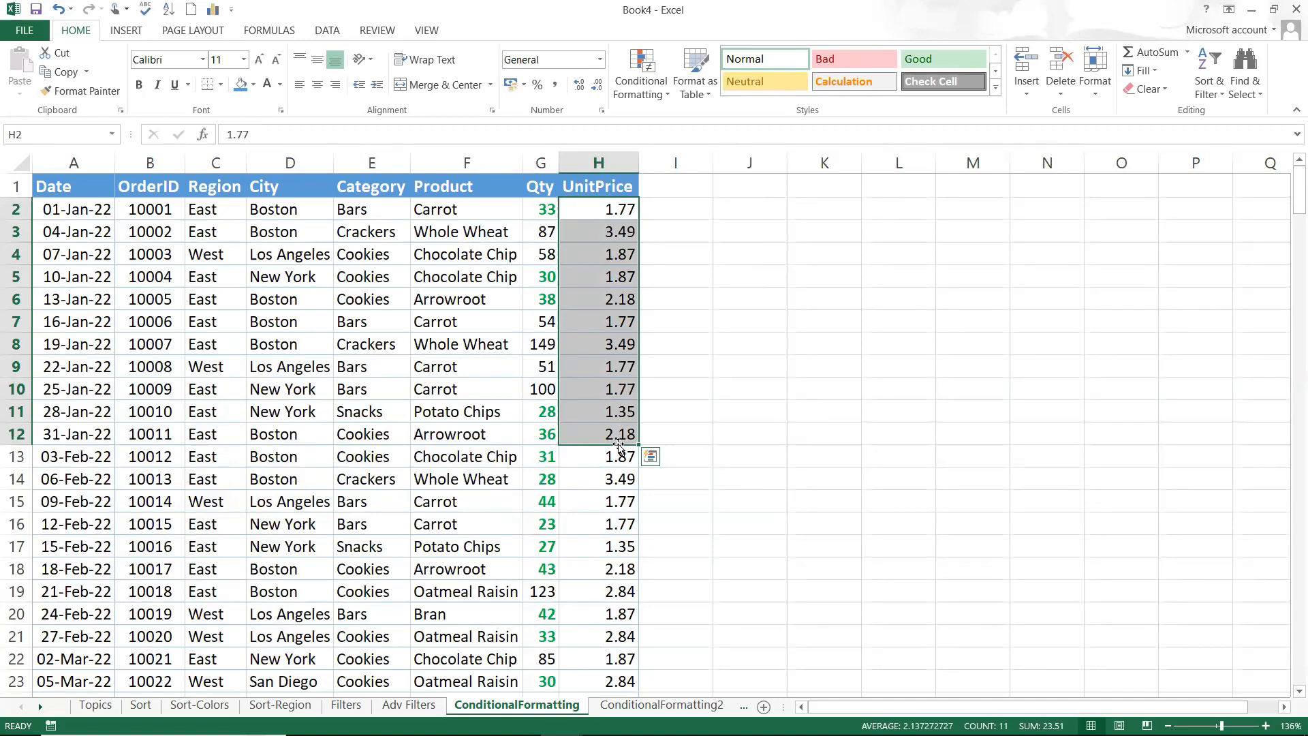
key(Up)
key(Down)
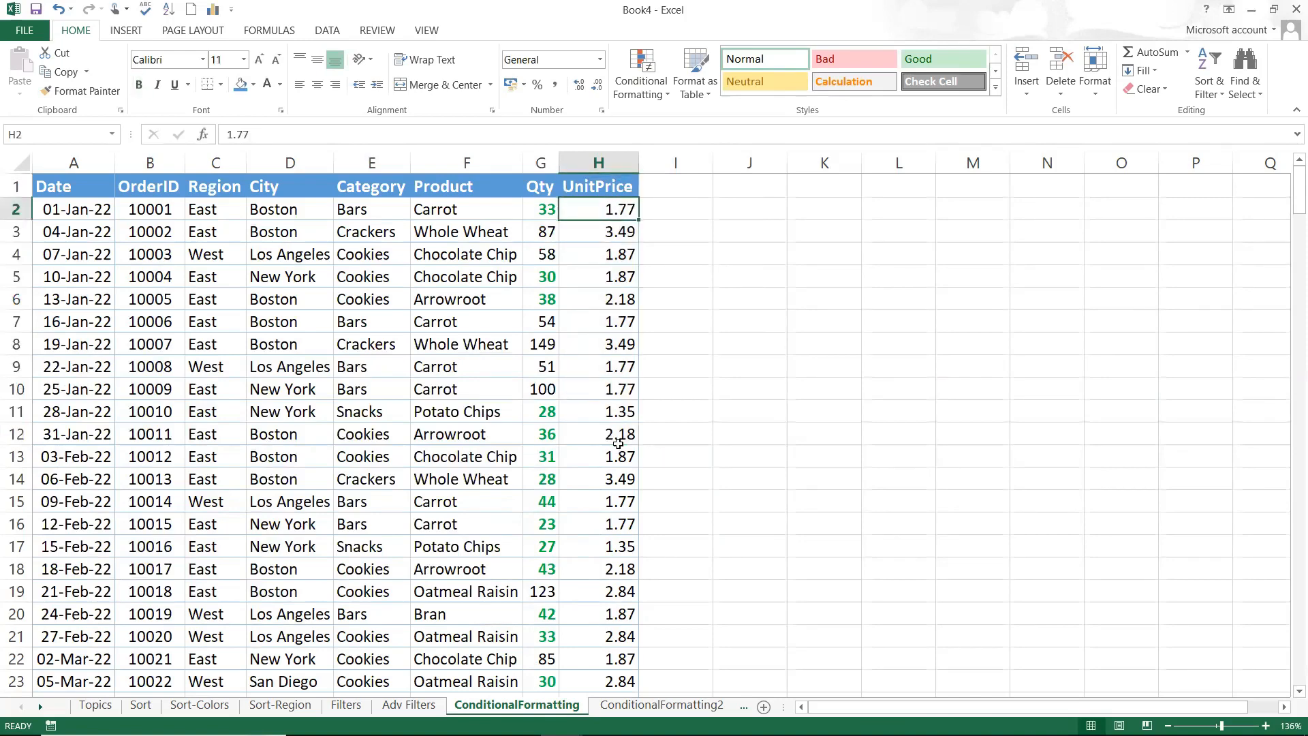
key(ctrl+shift+Down)
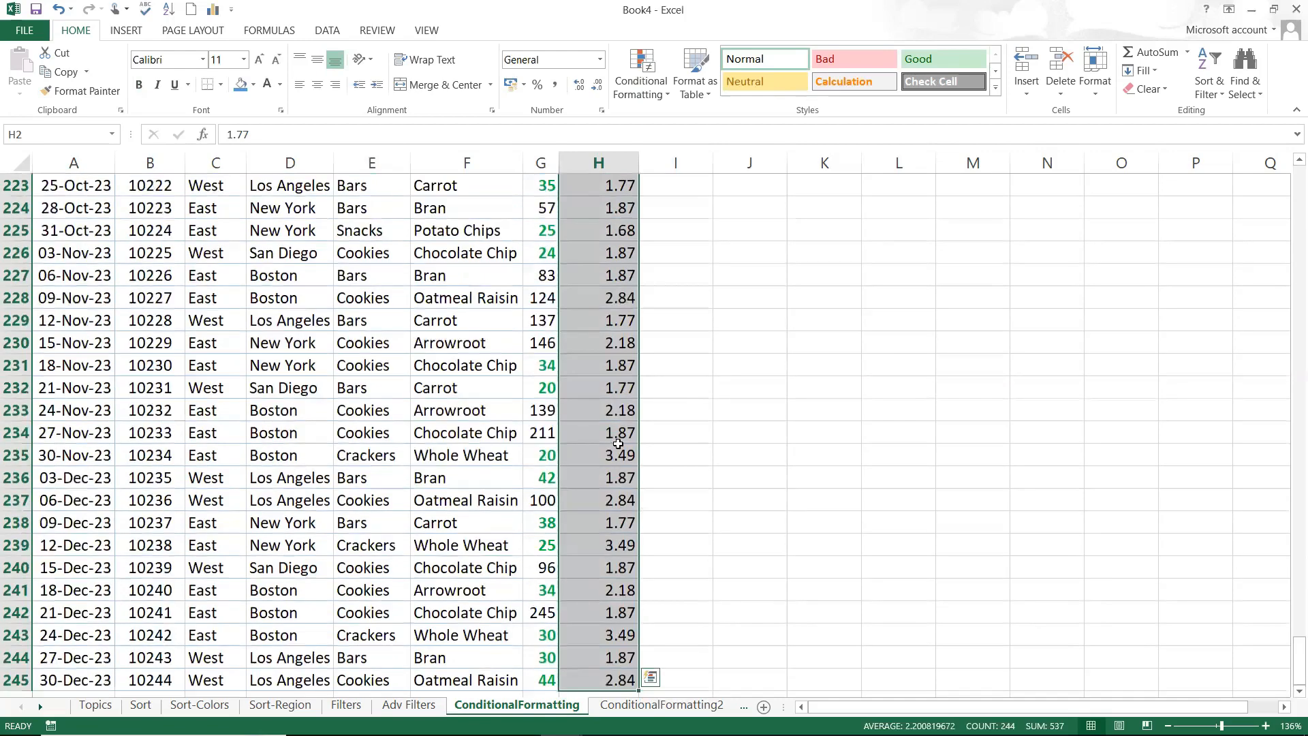
click(659, 99)
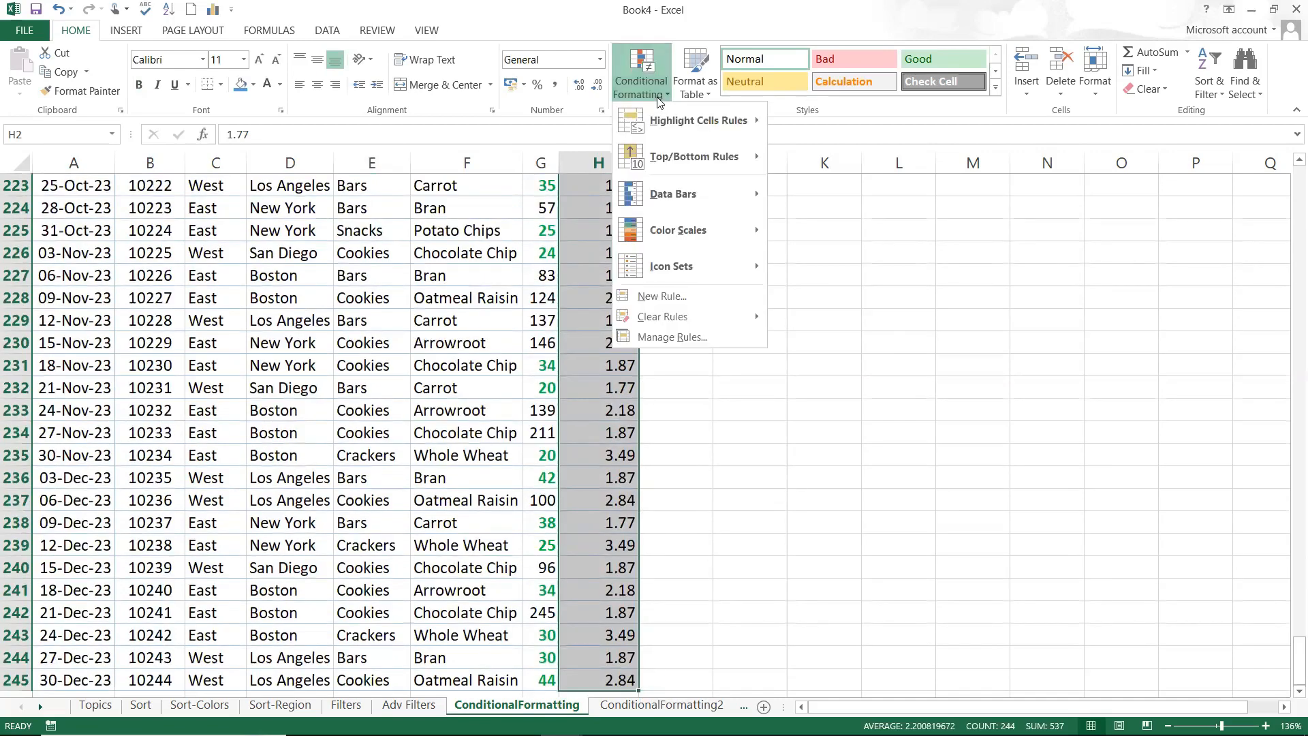
mouse_move(659, 107)
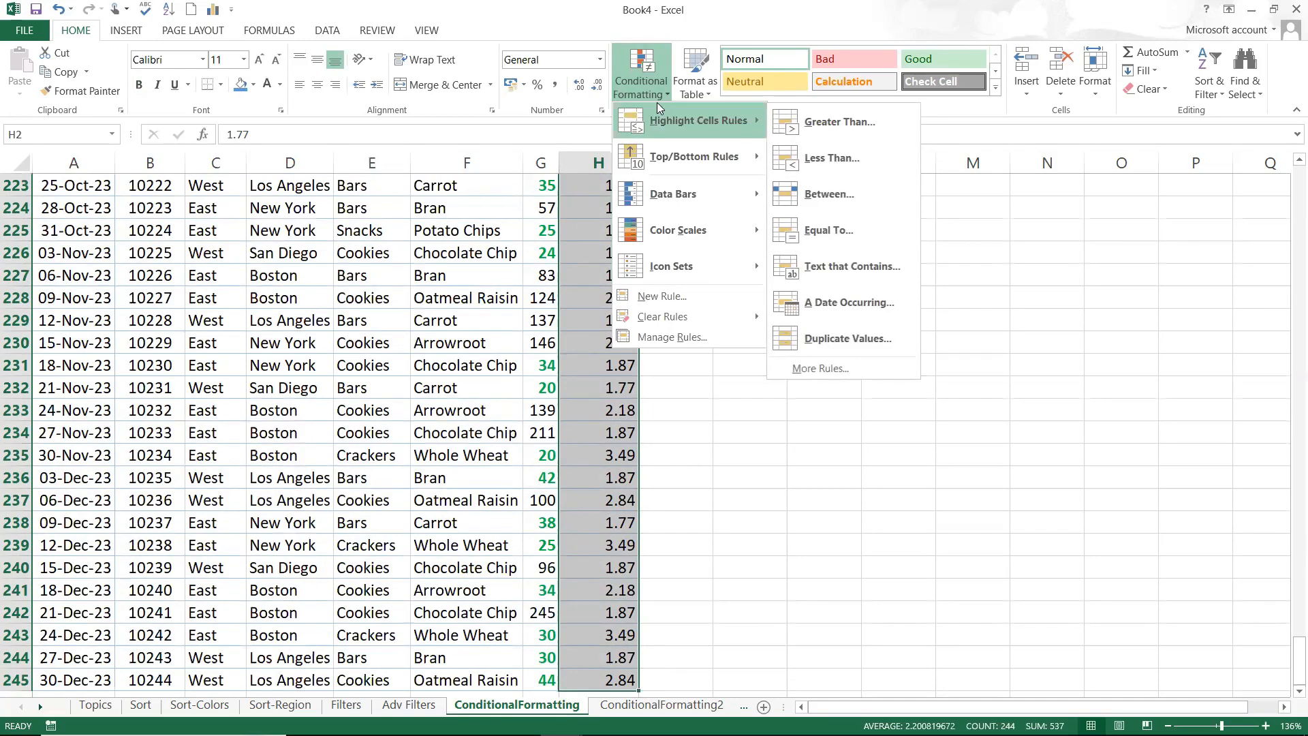
mouse_move(659, 157)
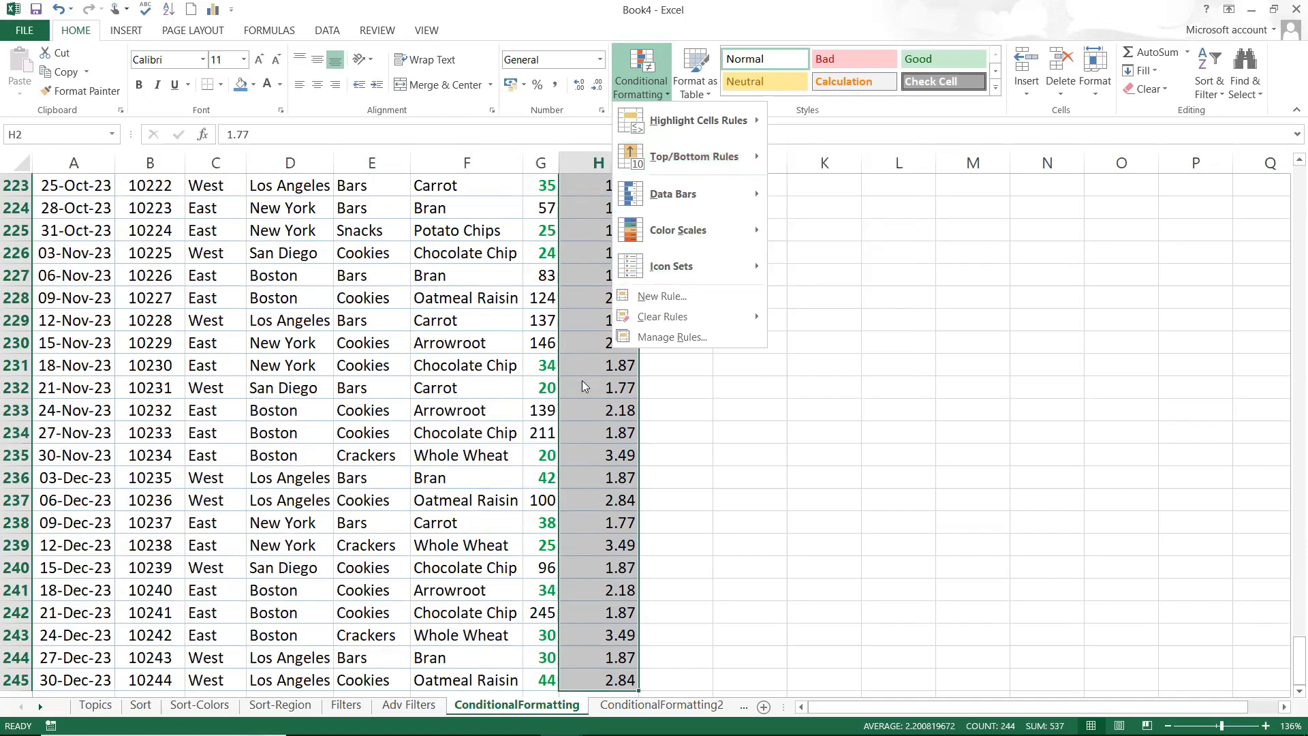
mouse_move(709, 150)
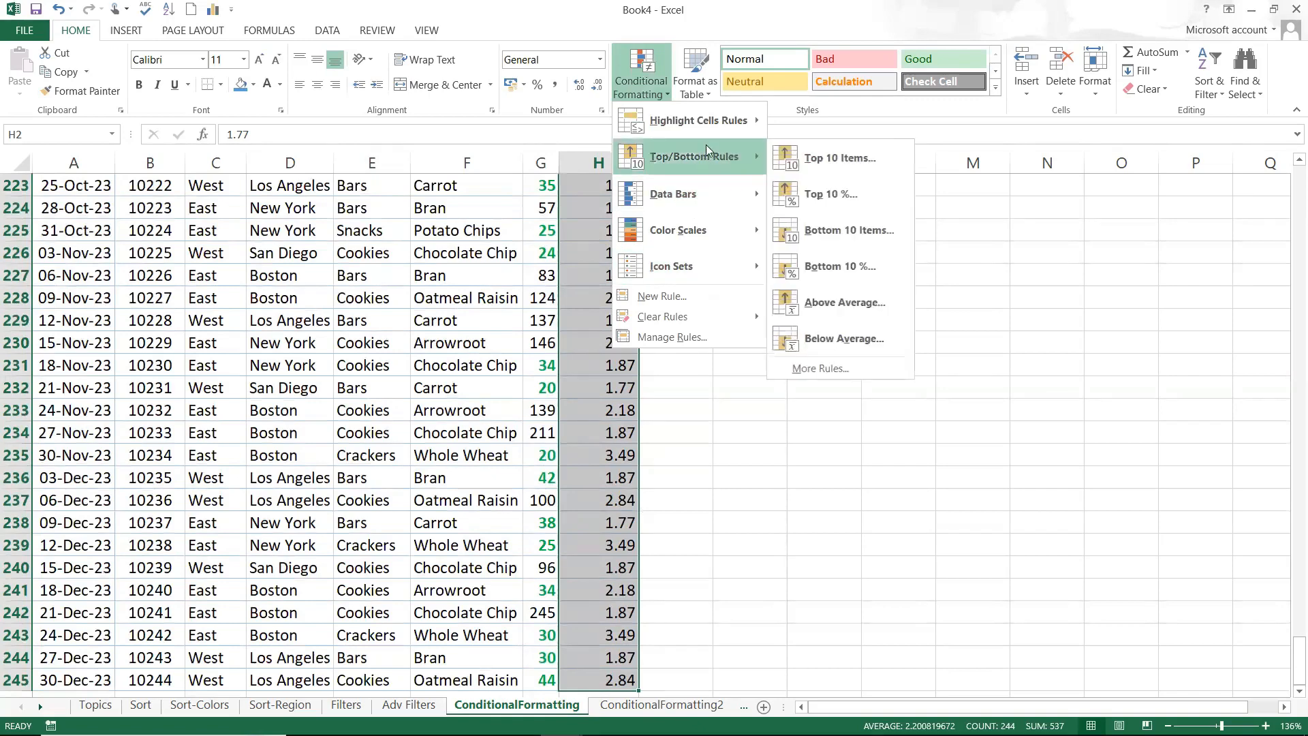
click(811, 154)
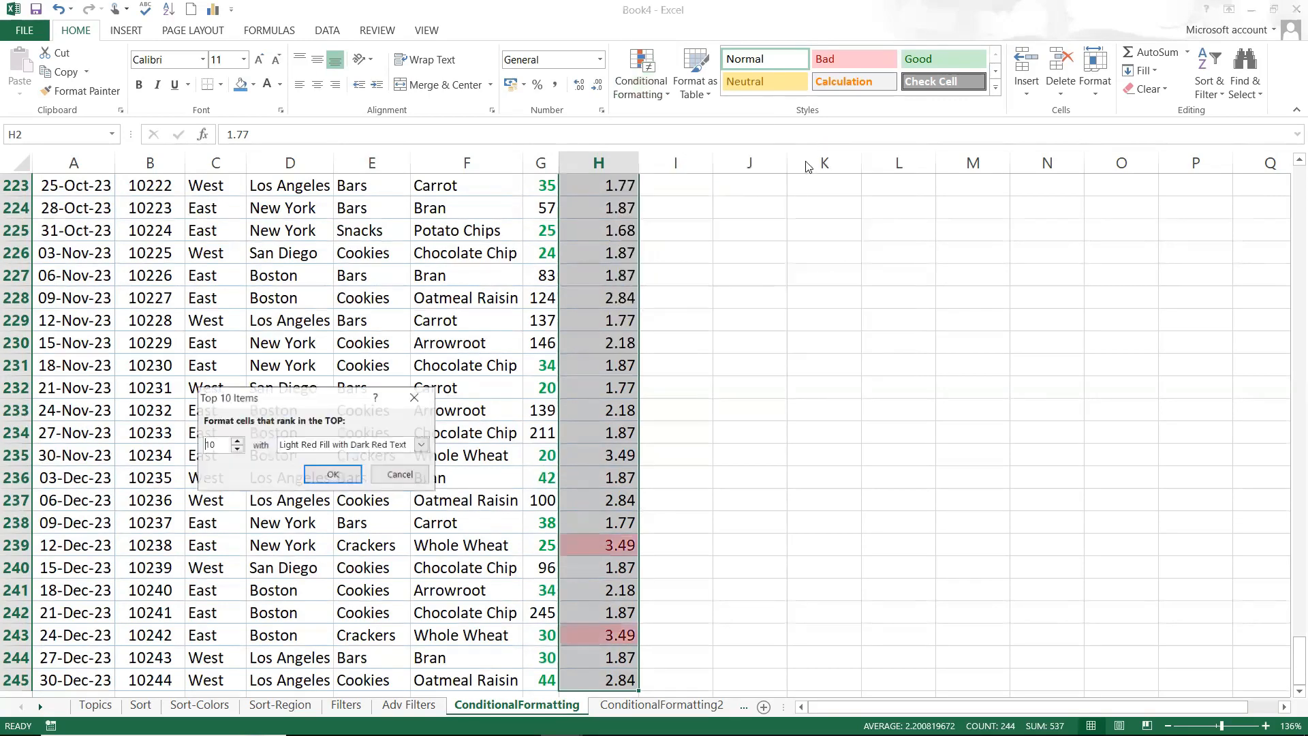
double_click(209, 443)
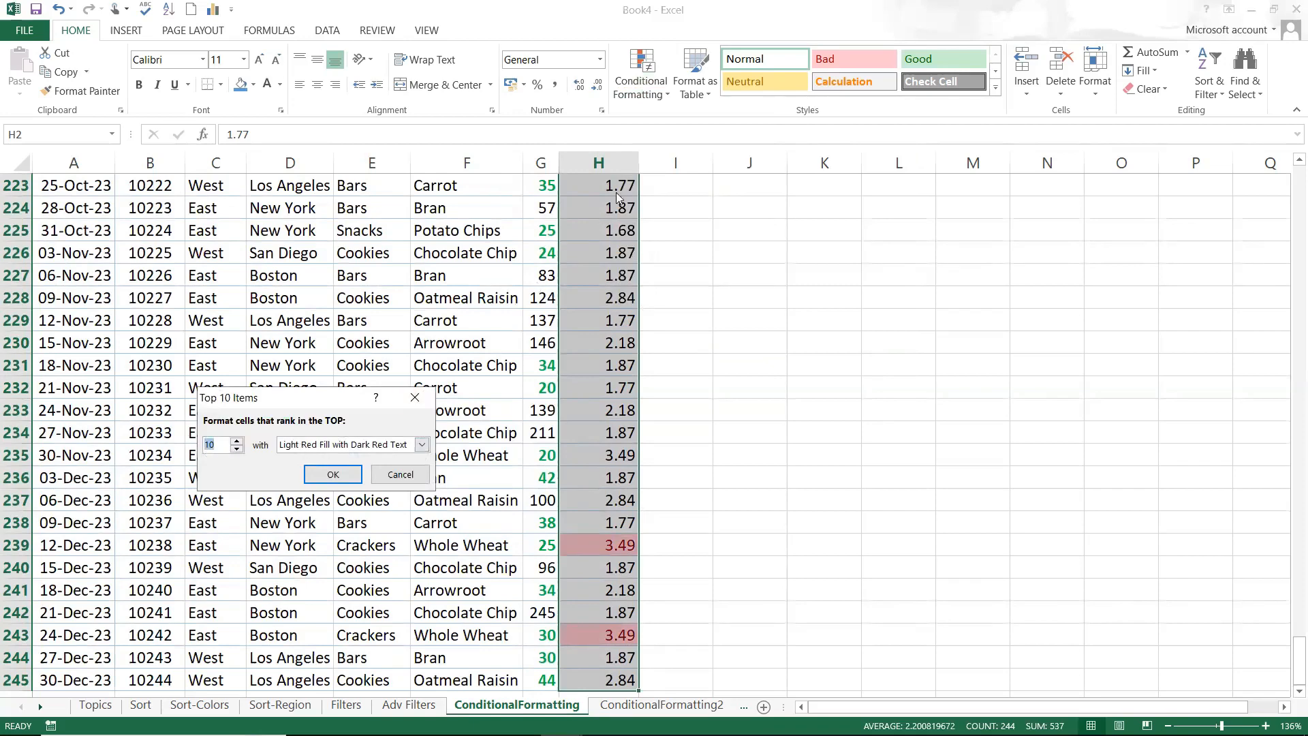
click(389, 479)
- Highlight the above-average UnitPrice values with Light Red Fill with Dark Red Text
click(639, 92)
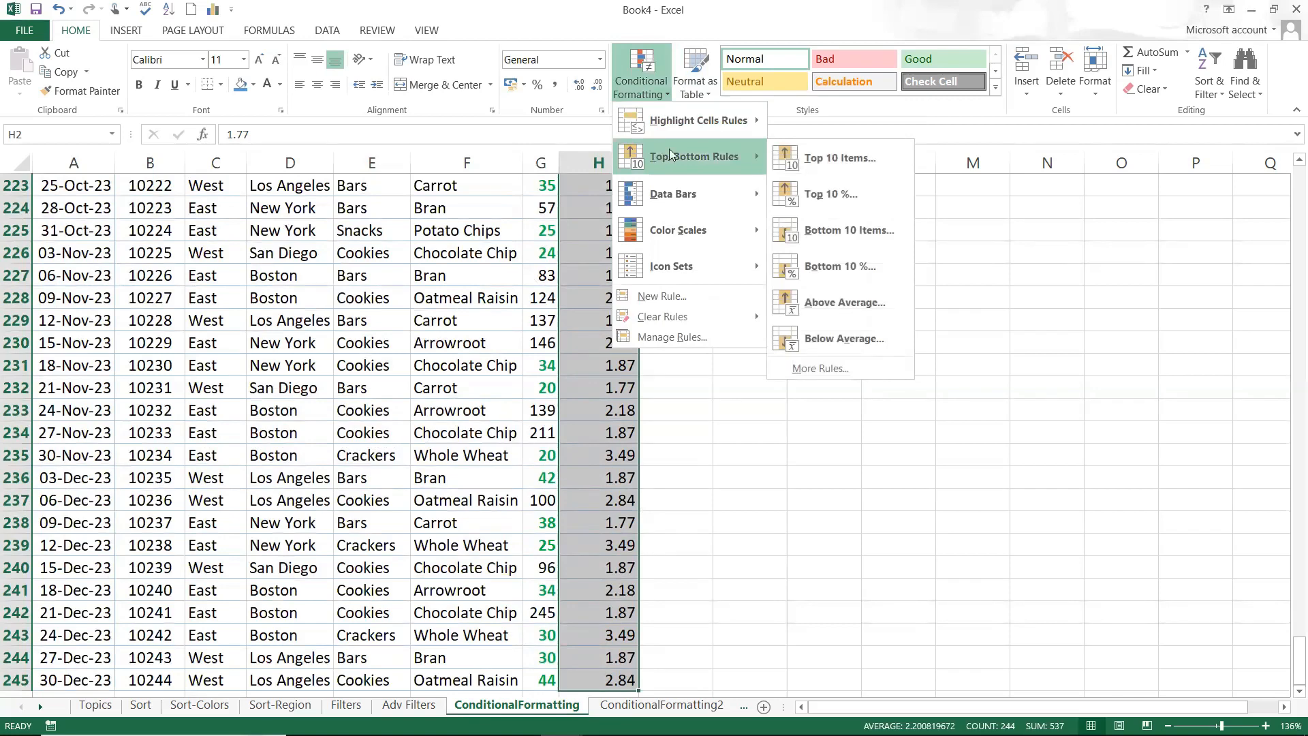
click(820, 290)
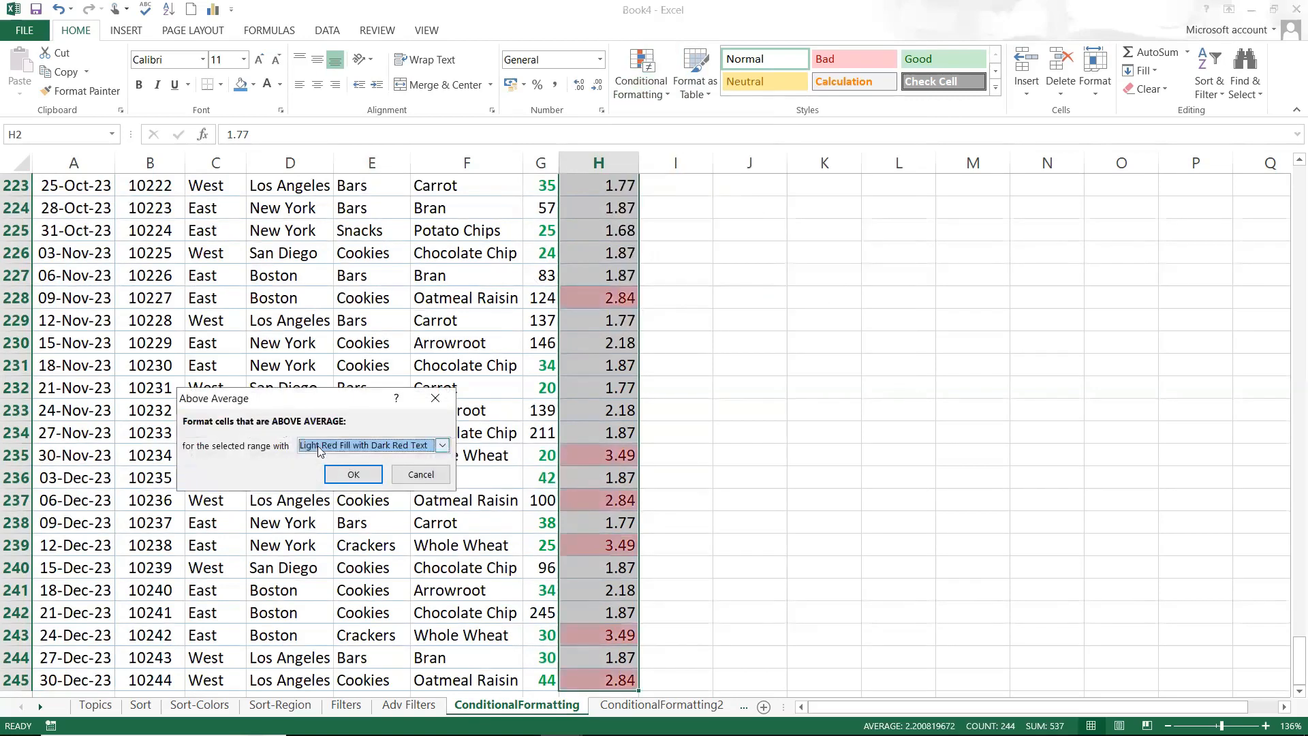
click(319, 447)
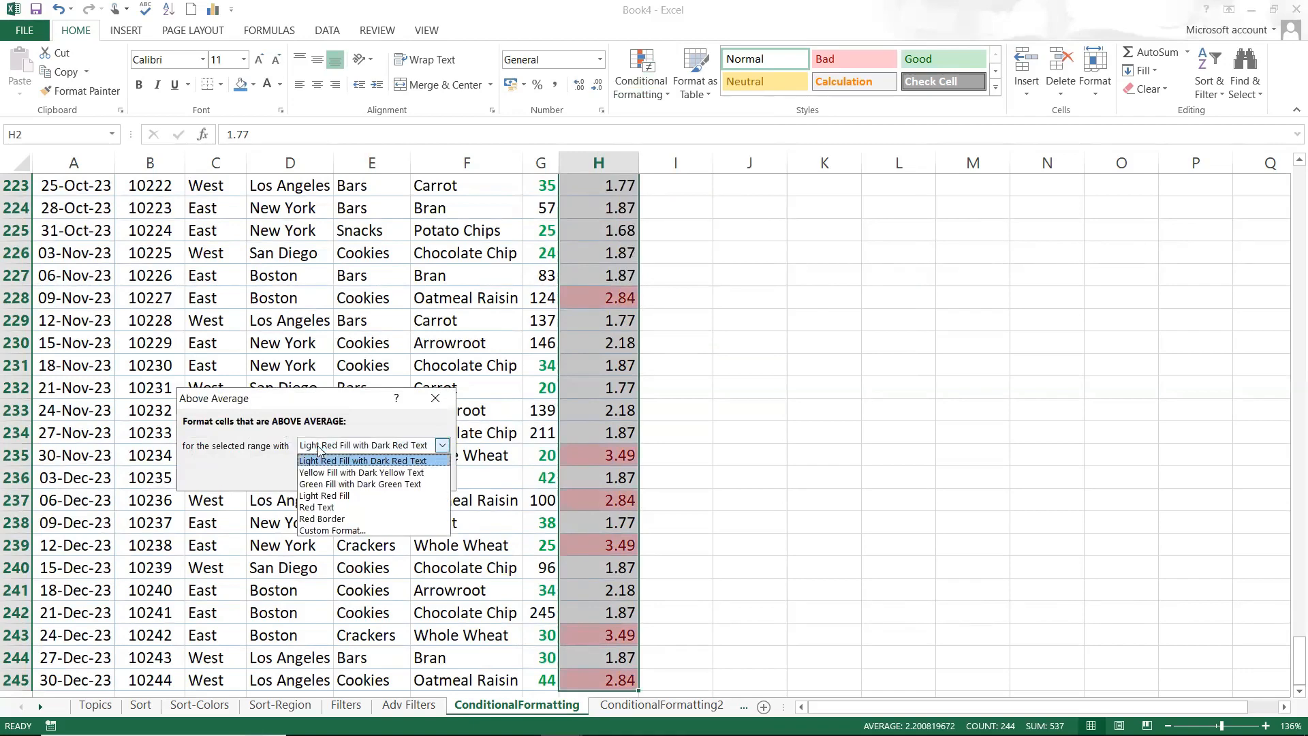
click(318, 446)
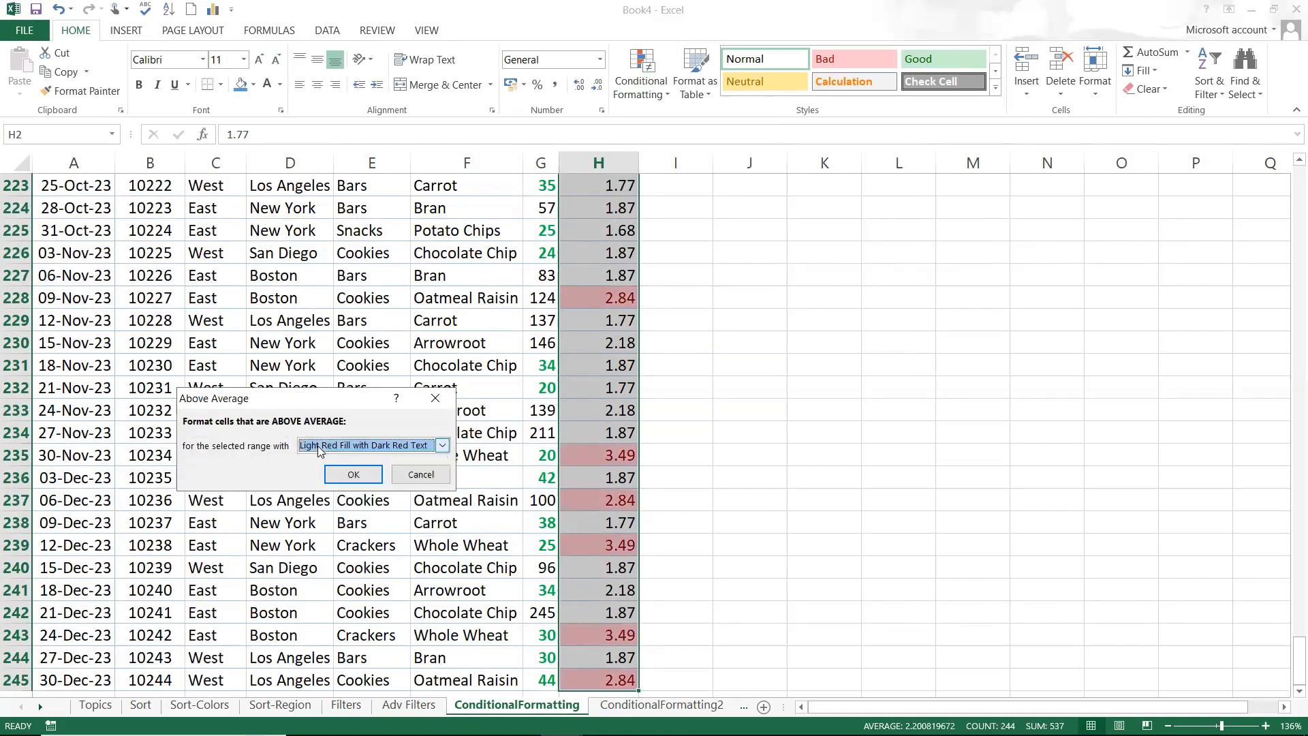
click(348, 474)
click(538, 409)
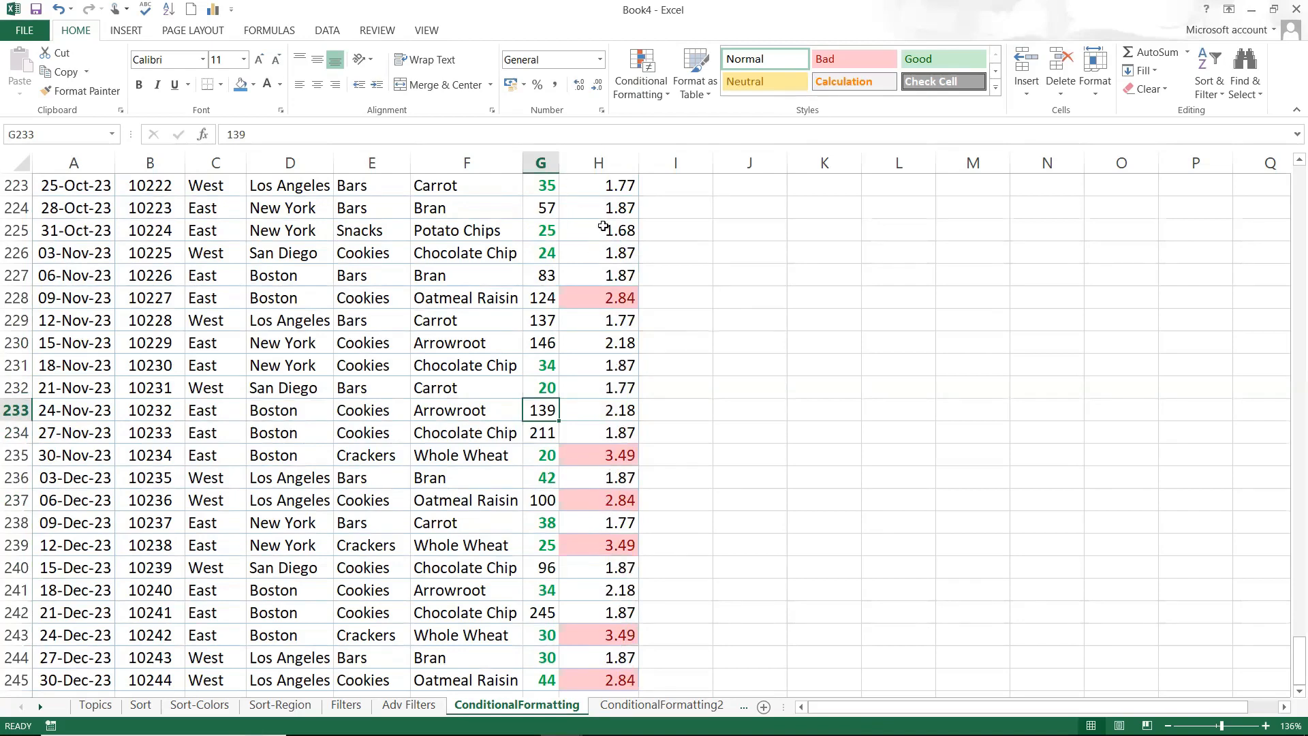
- Clear the conditional formatting rules from the entire ConditionalFormatting sheet and return to the UnitPrice header
click(599, 290)
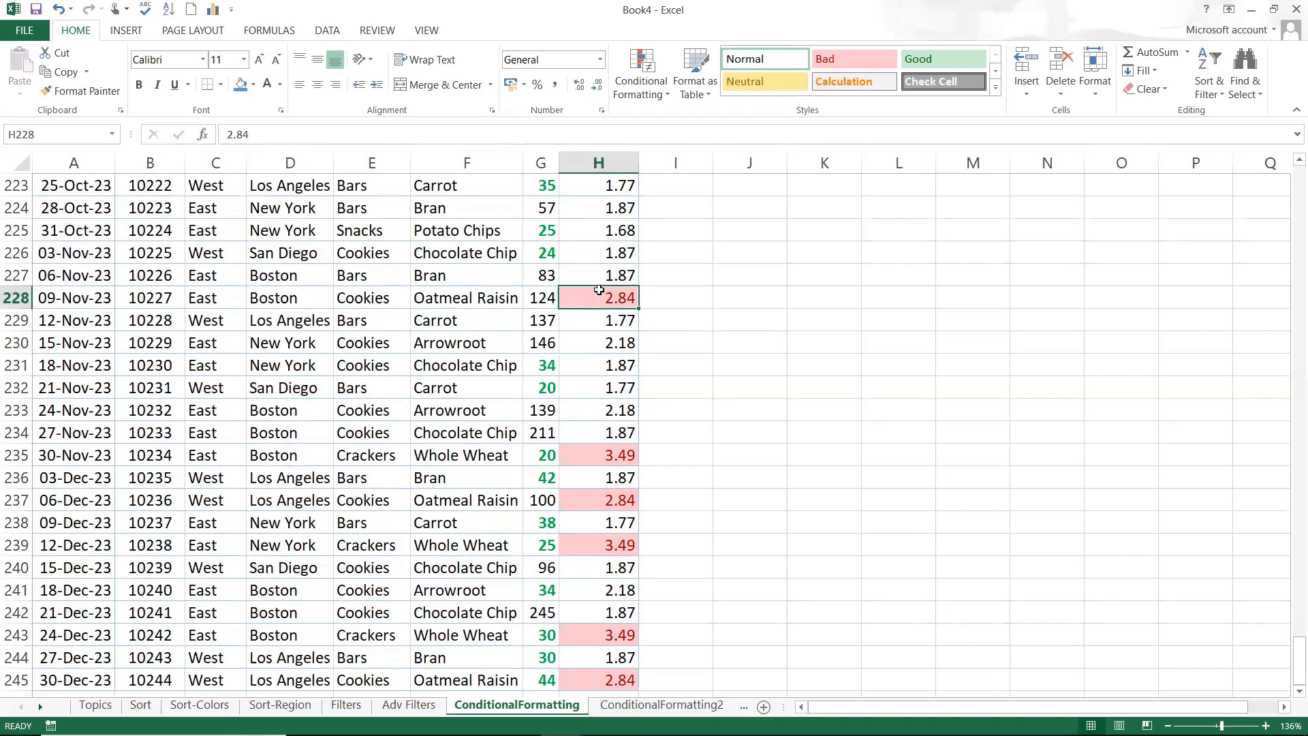
click(643, 94)
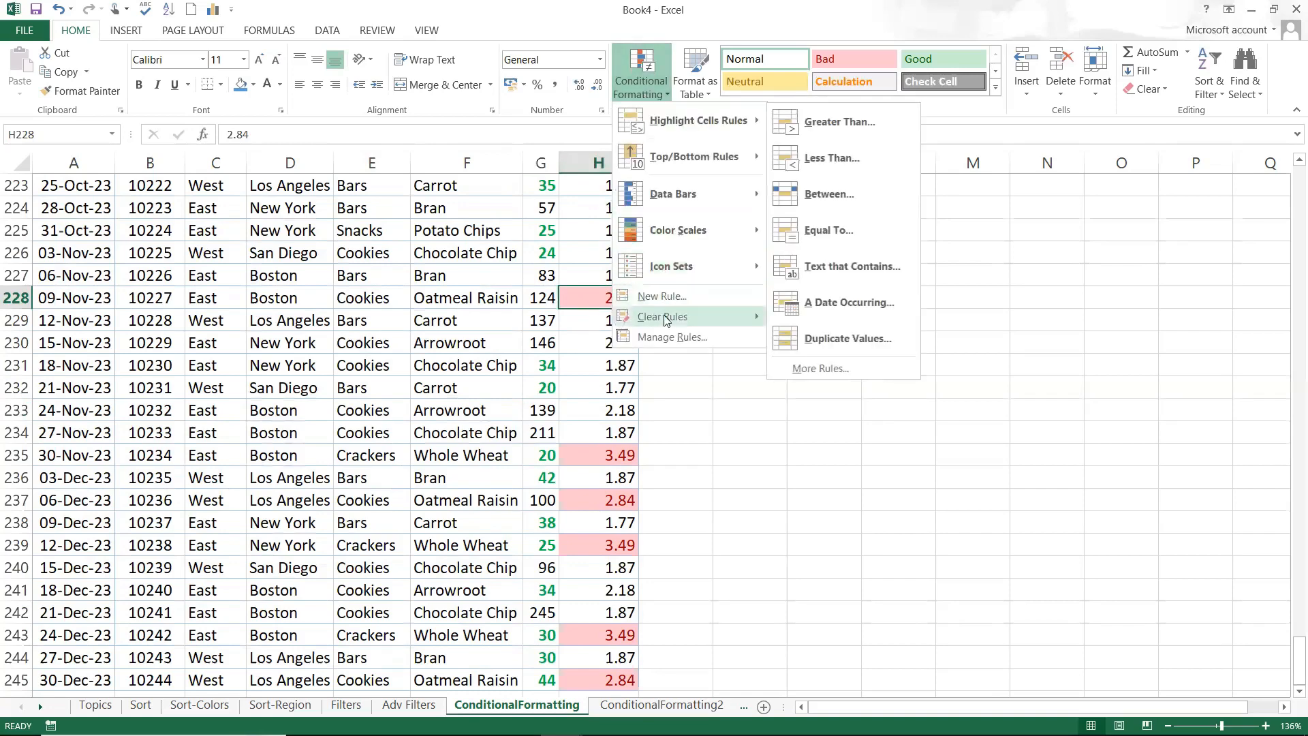
mouse_move(666, 320)
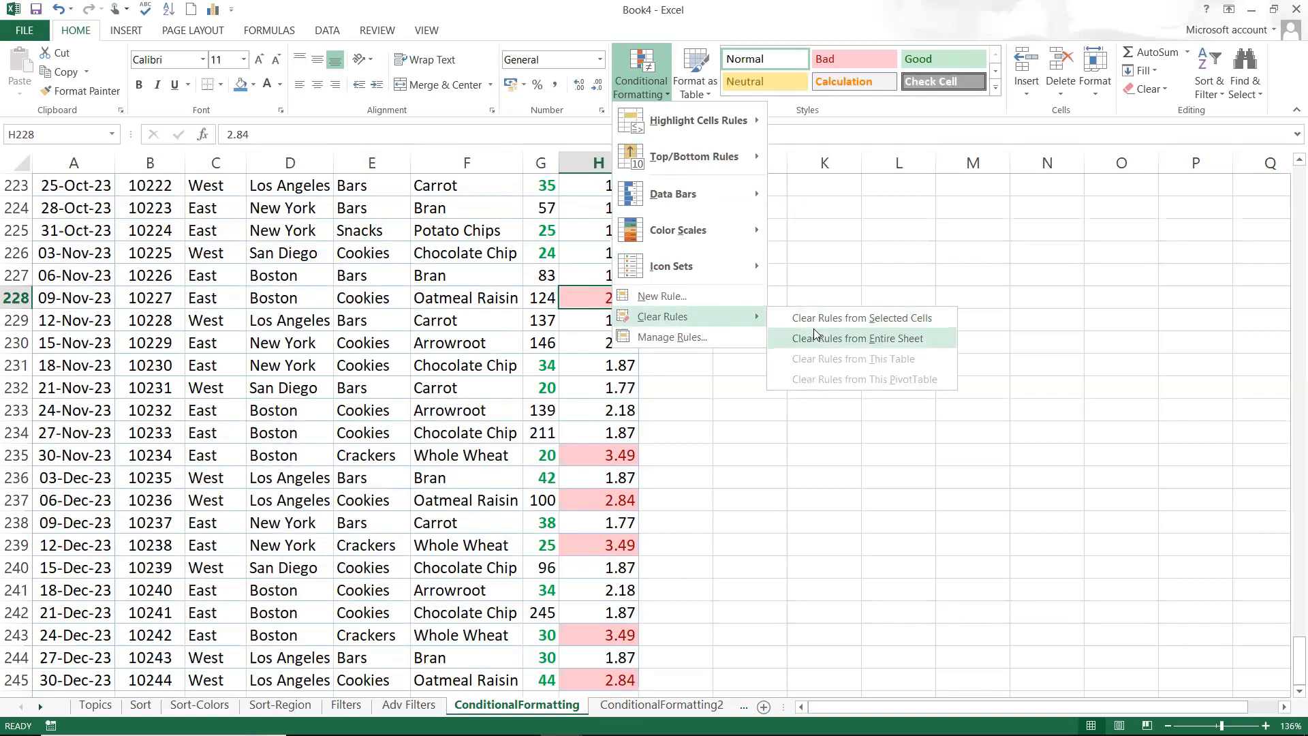
click(816, 336)
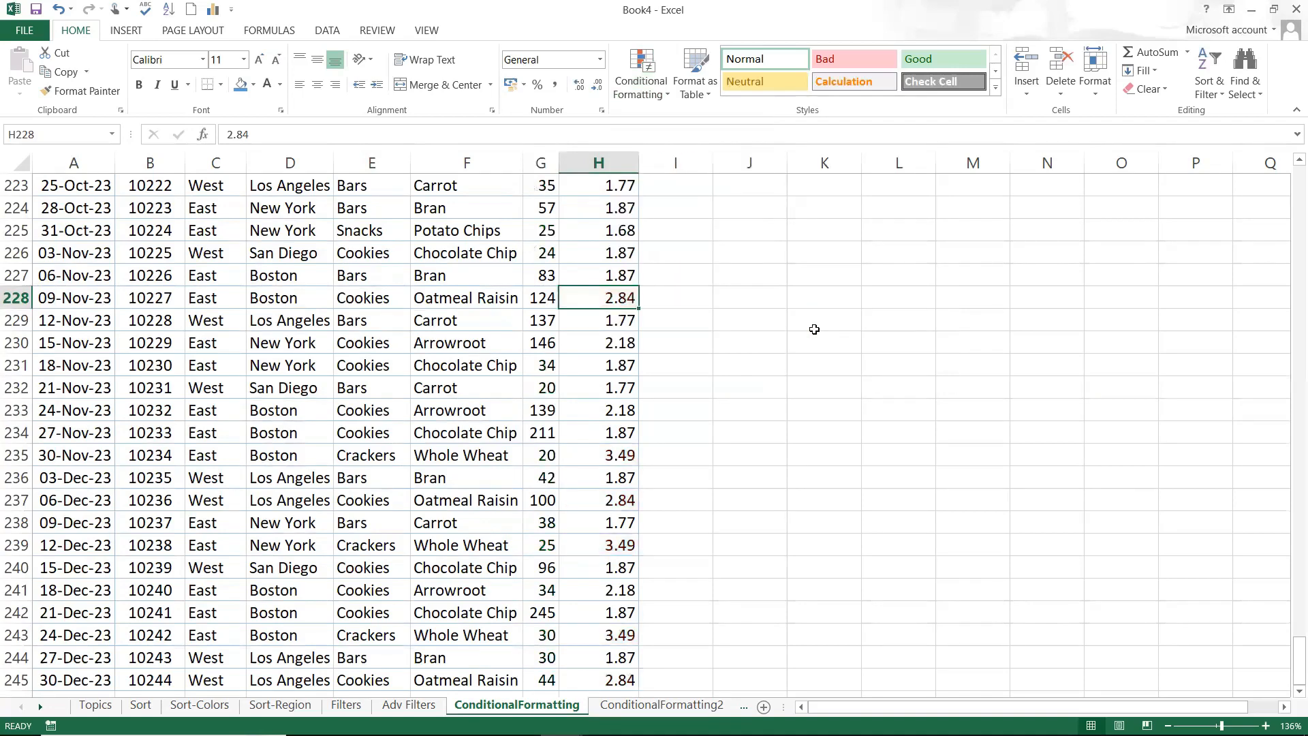
click(614, 275)
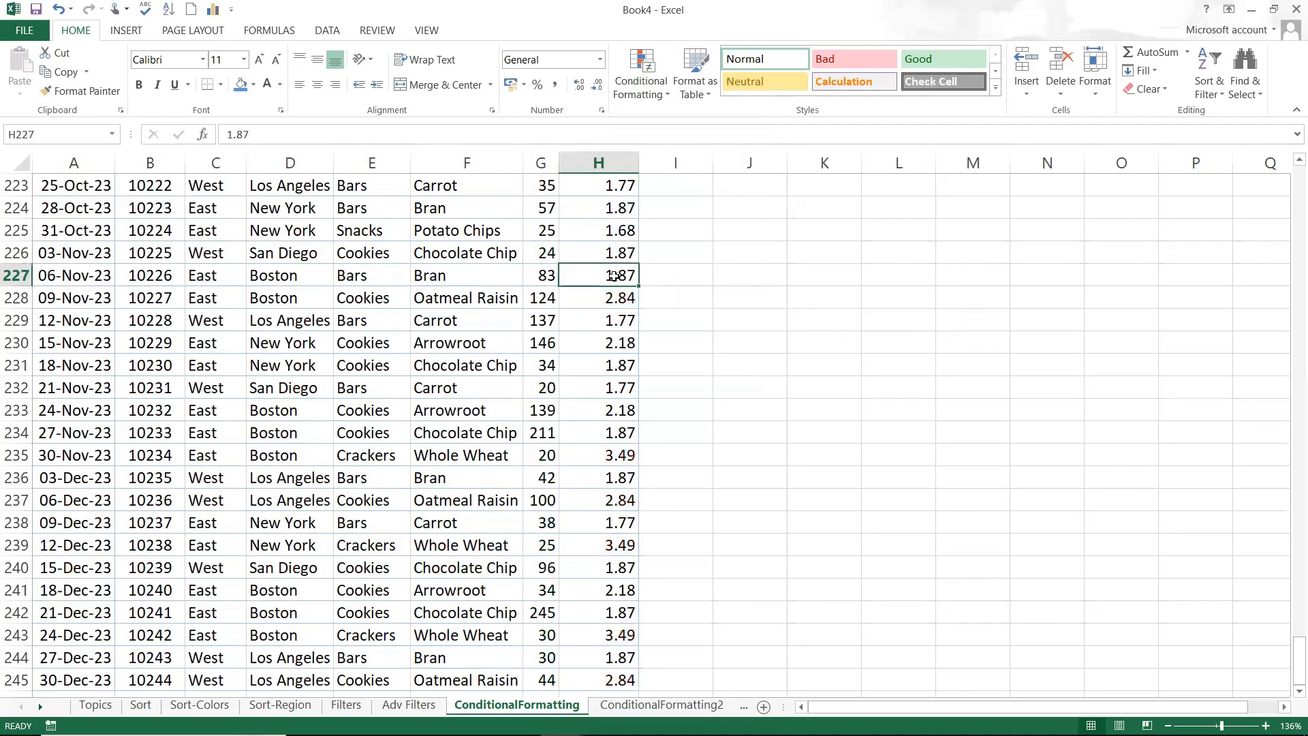
key(ctrl+Up)
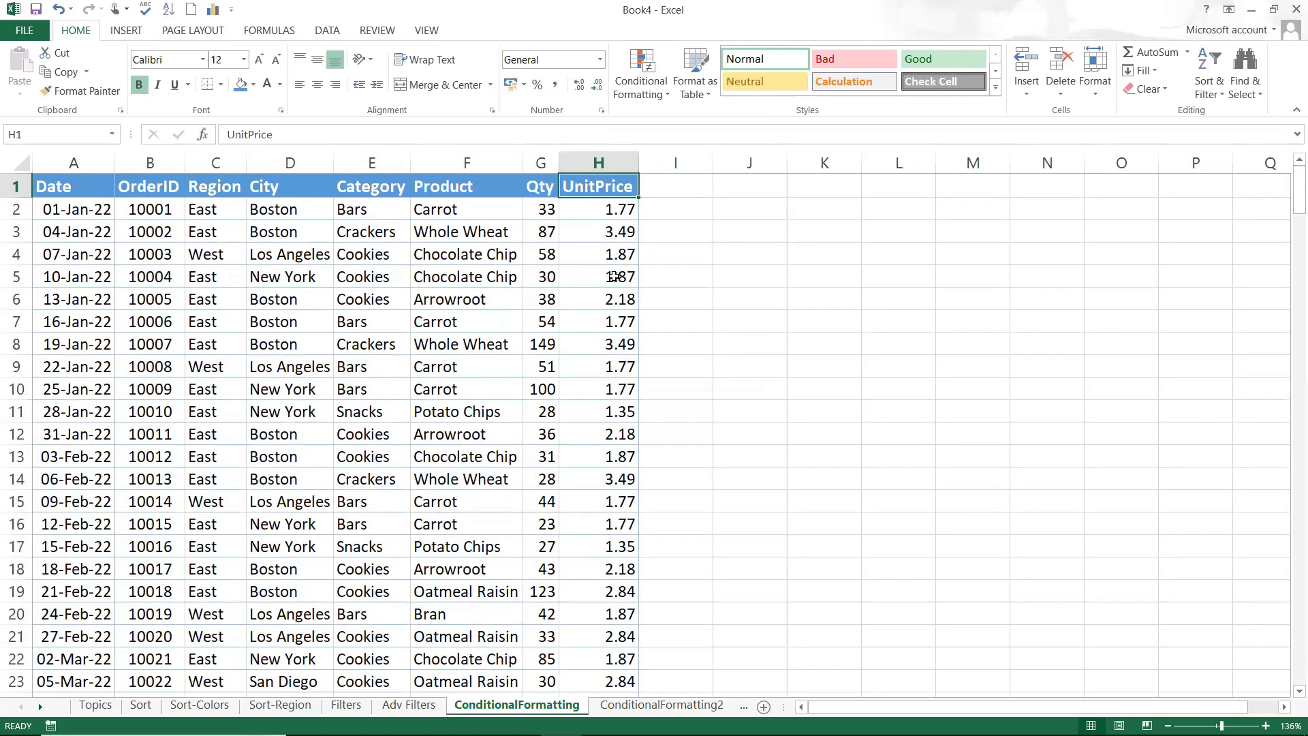
click(657, 91)
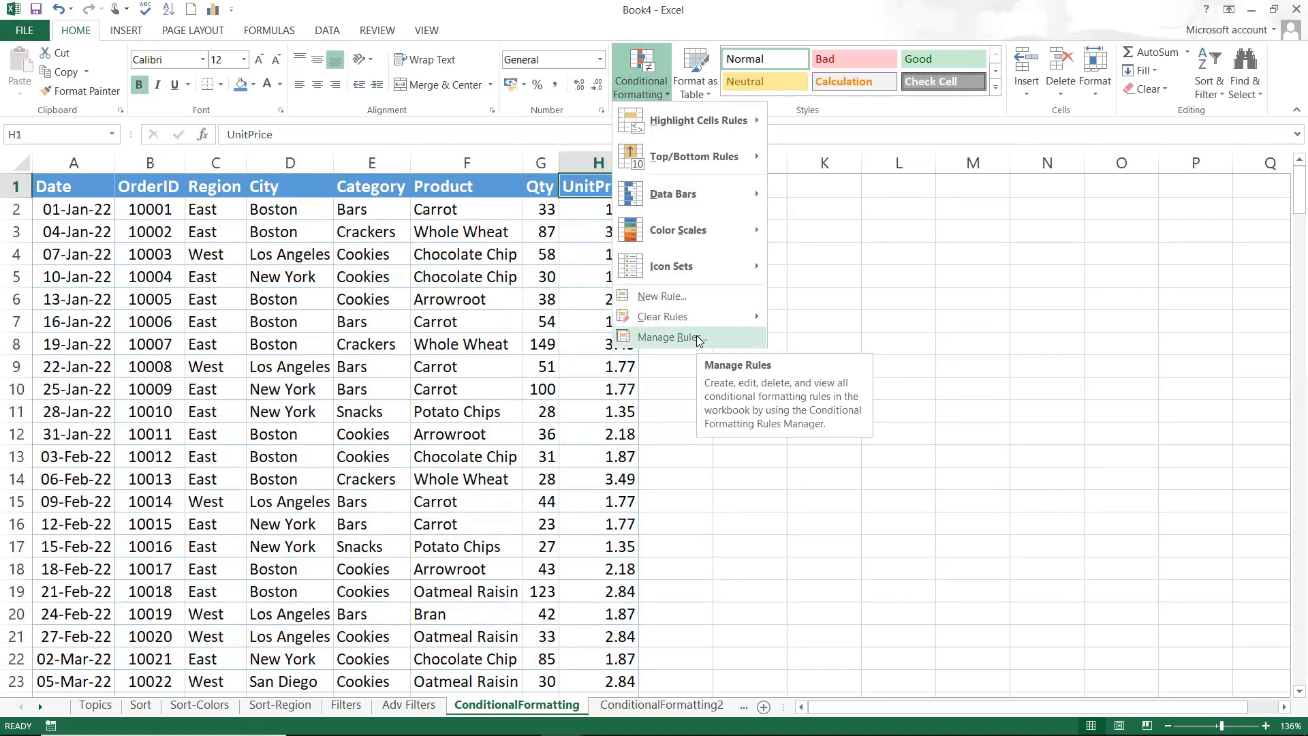
mouse_move(699, 326)
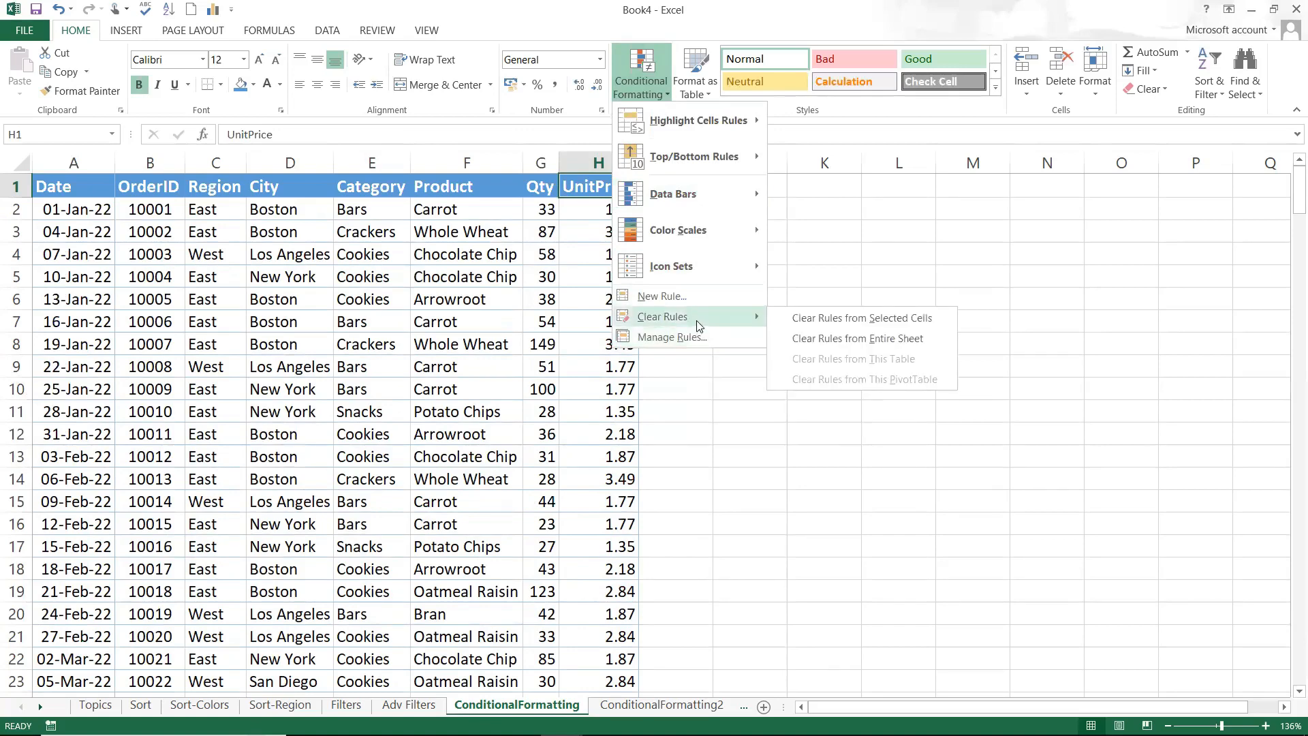
click(825, 338)
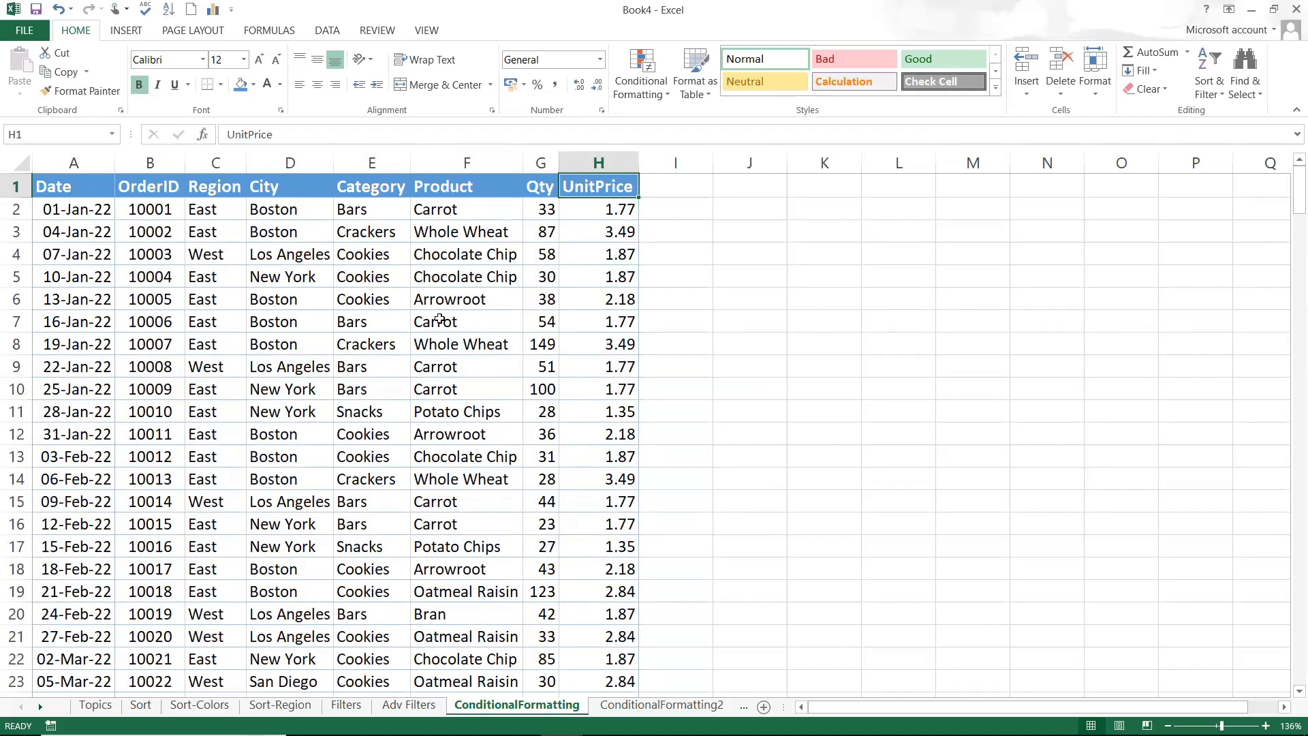
click(494, 263)
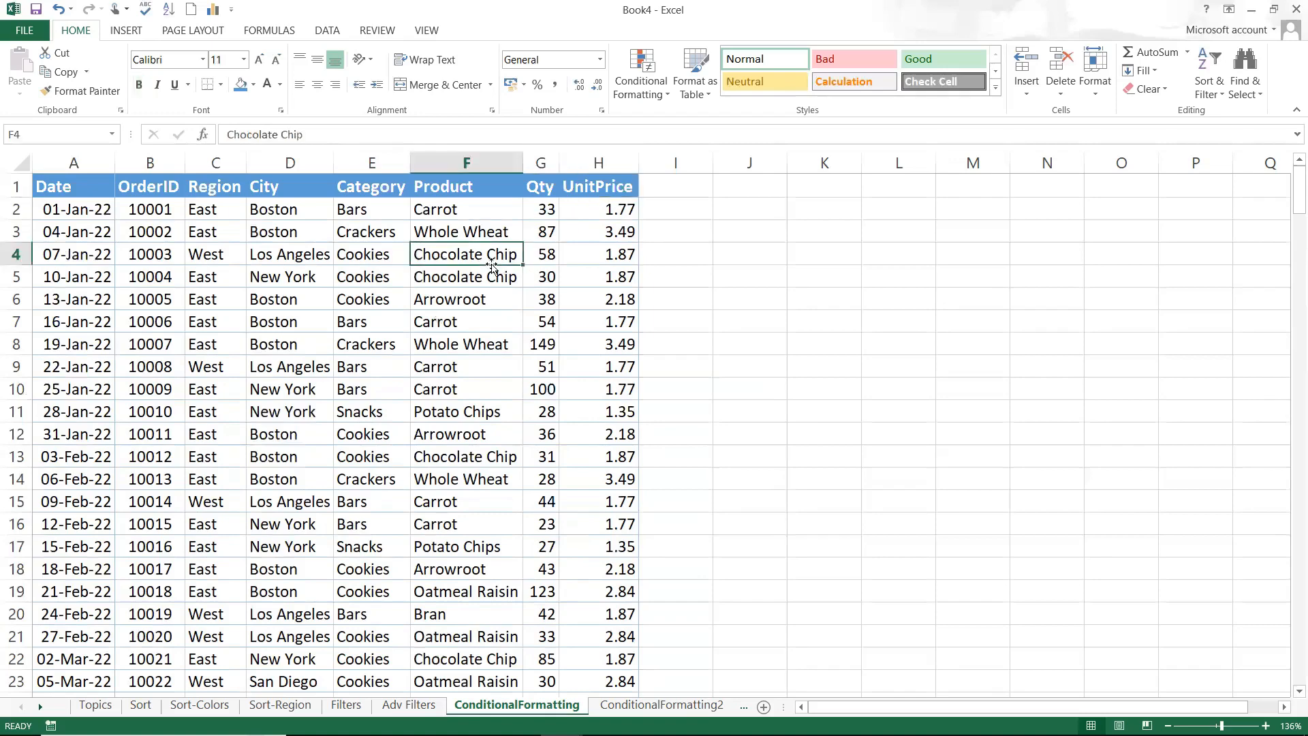
click(651, 92)
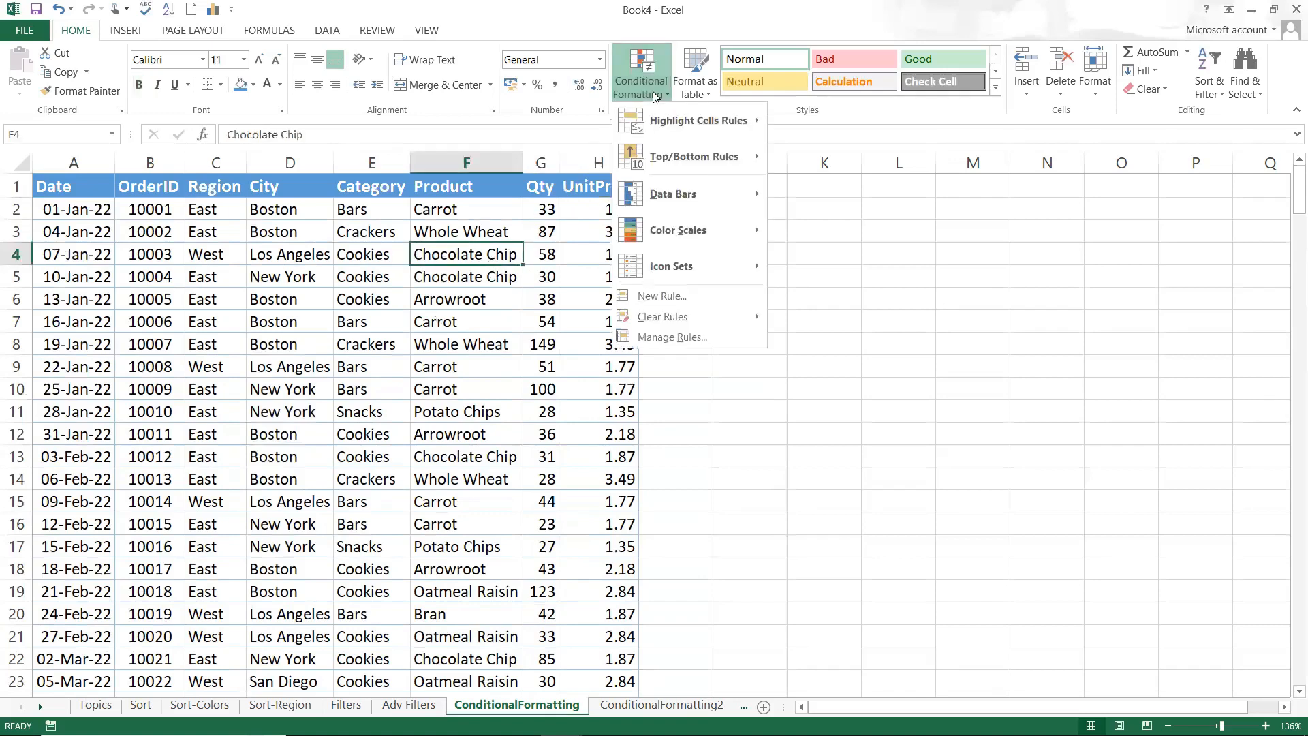
click(565, 222)
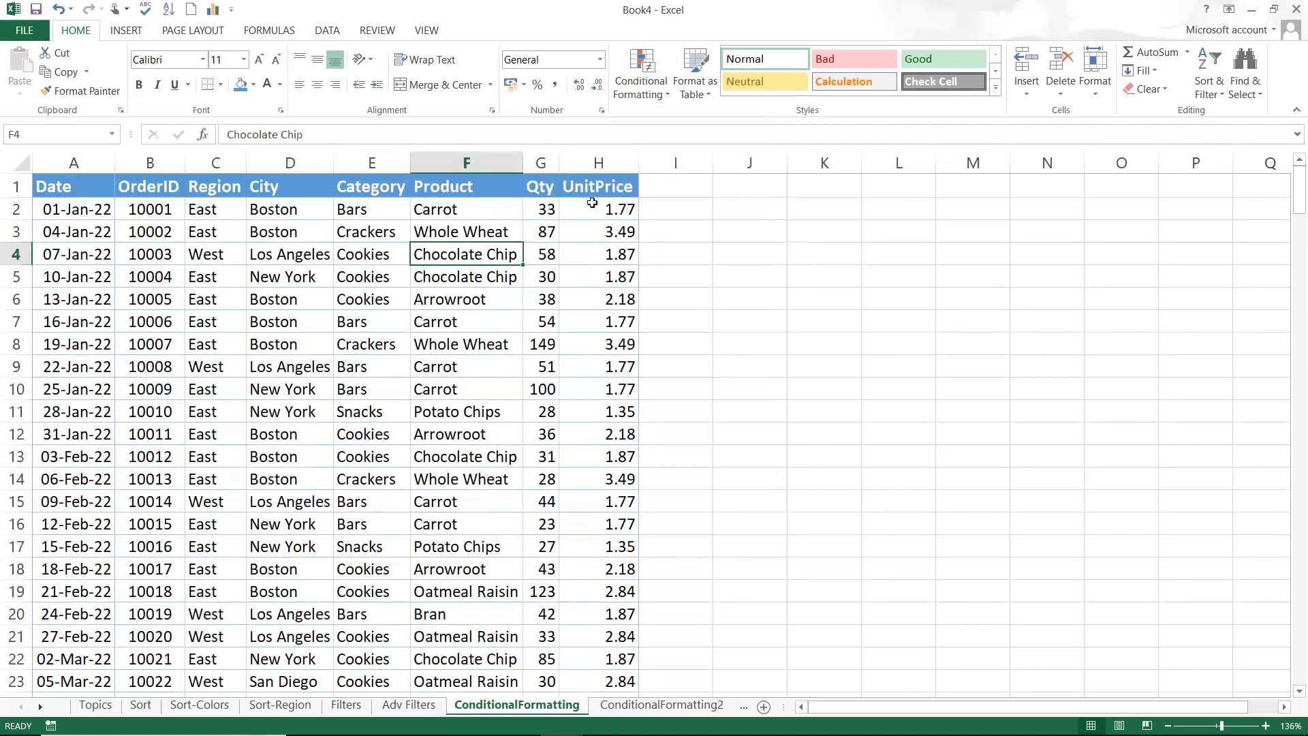
- Widen the Qty column to about three times its width and center its contents
drag(559, 163, 629, 162)
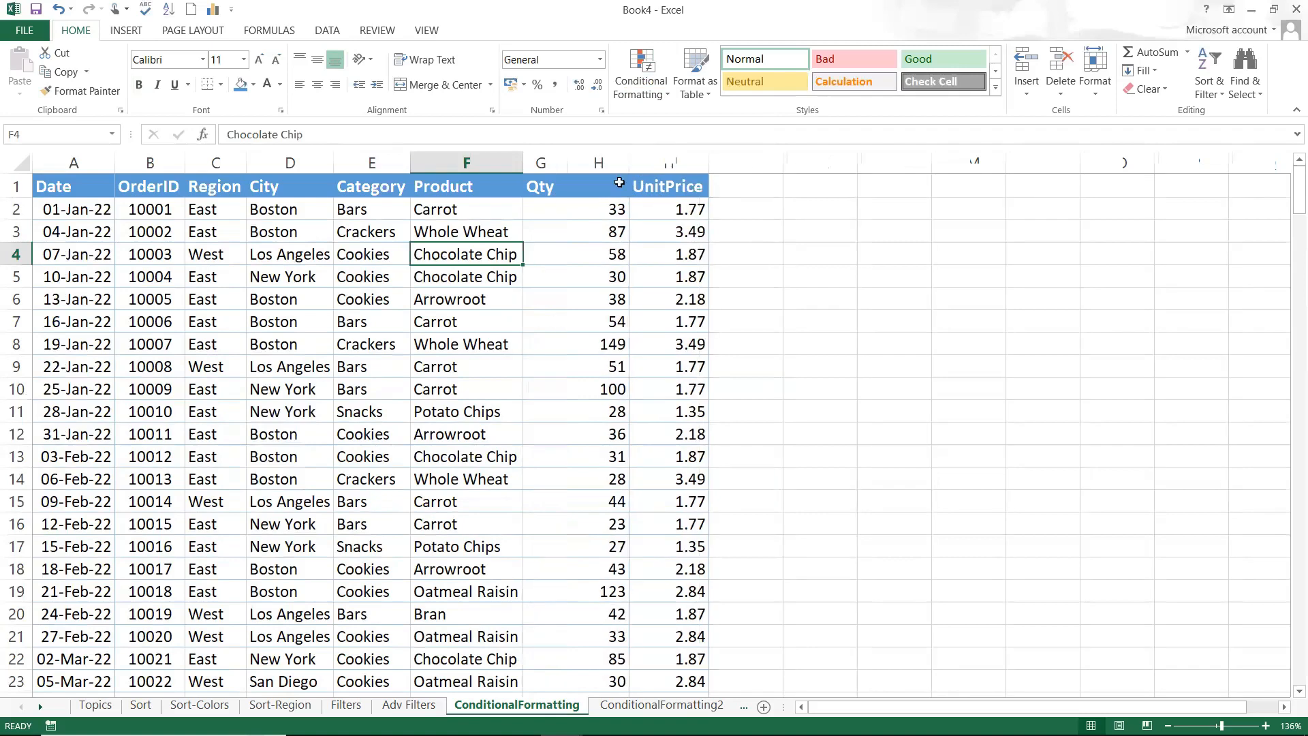
double_click(597, 208)
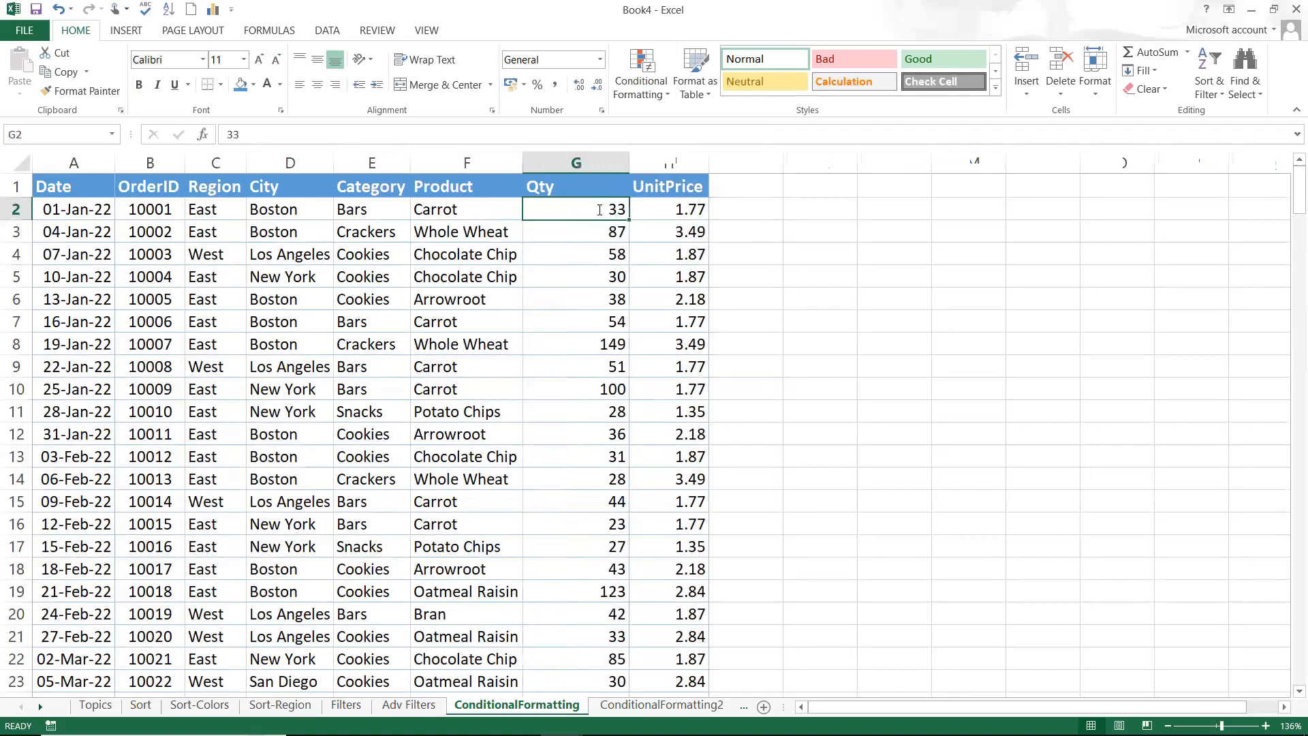
click(594, 163)
click(316, 85)
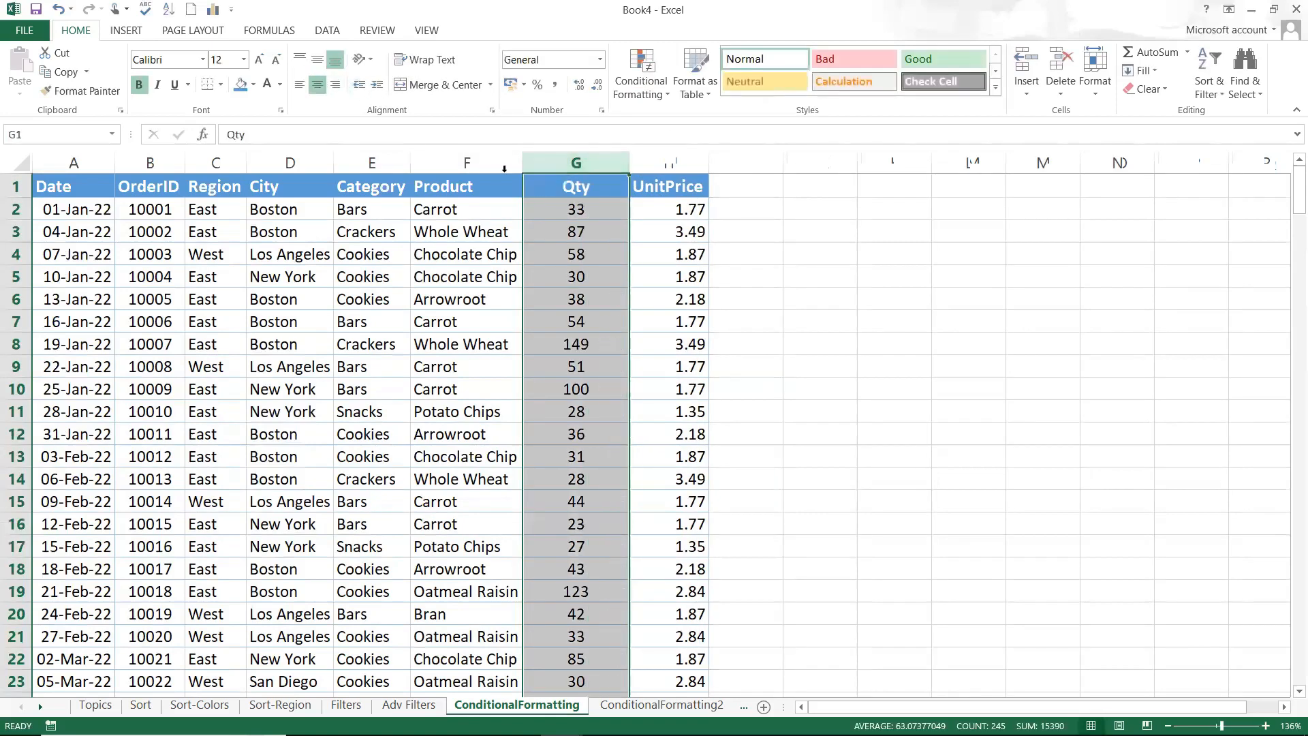
- Apply blue gradient-fill data bars to all the Qty values from G2 to G245 and return to the top of the sheet
click(581, 216)
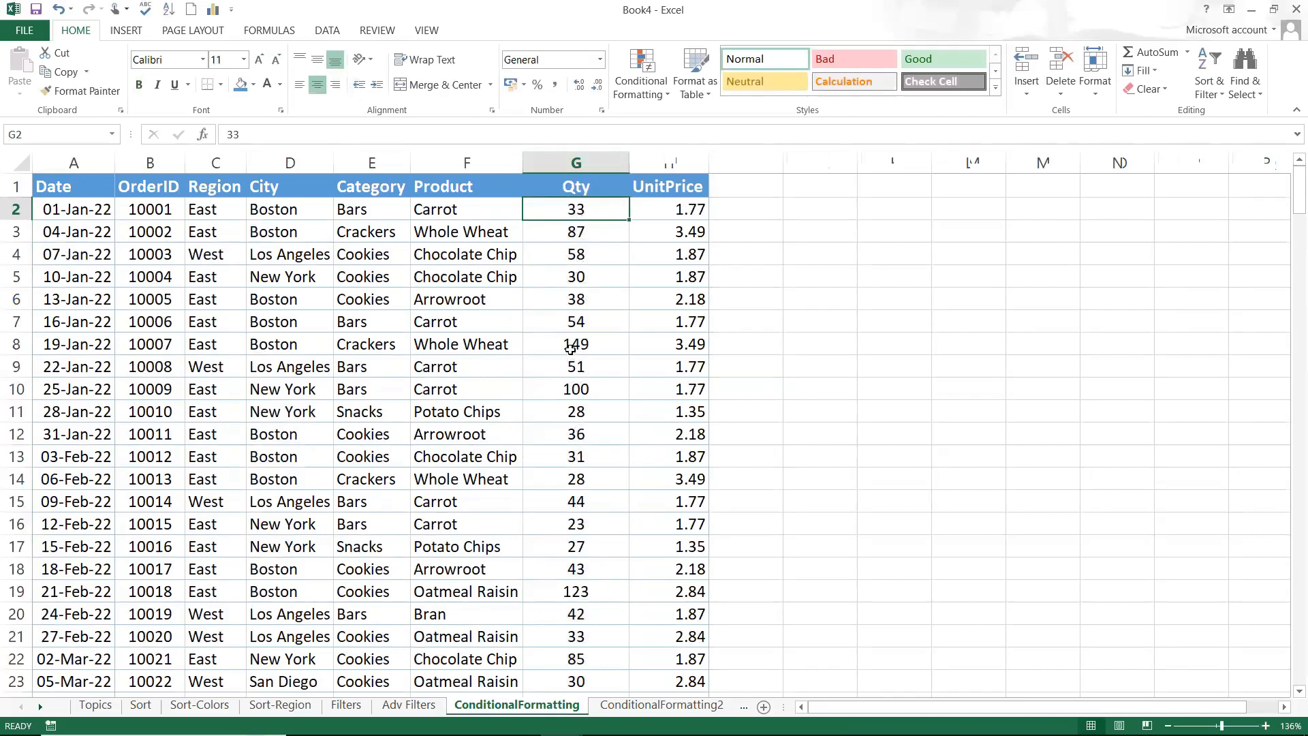
drag(577, 211, 558, 545)
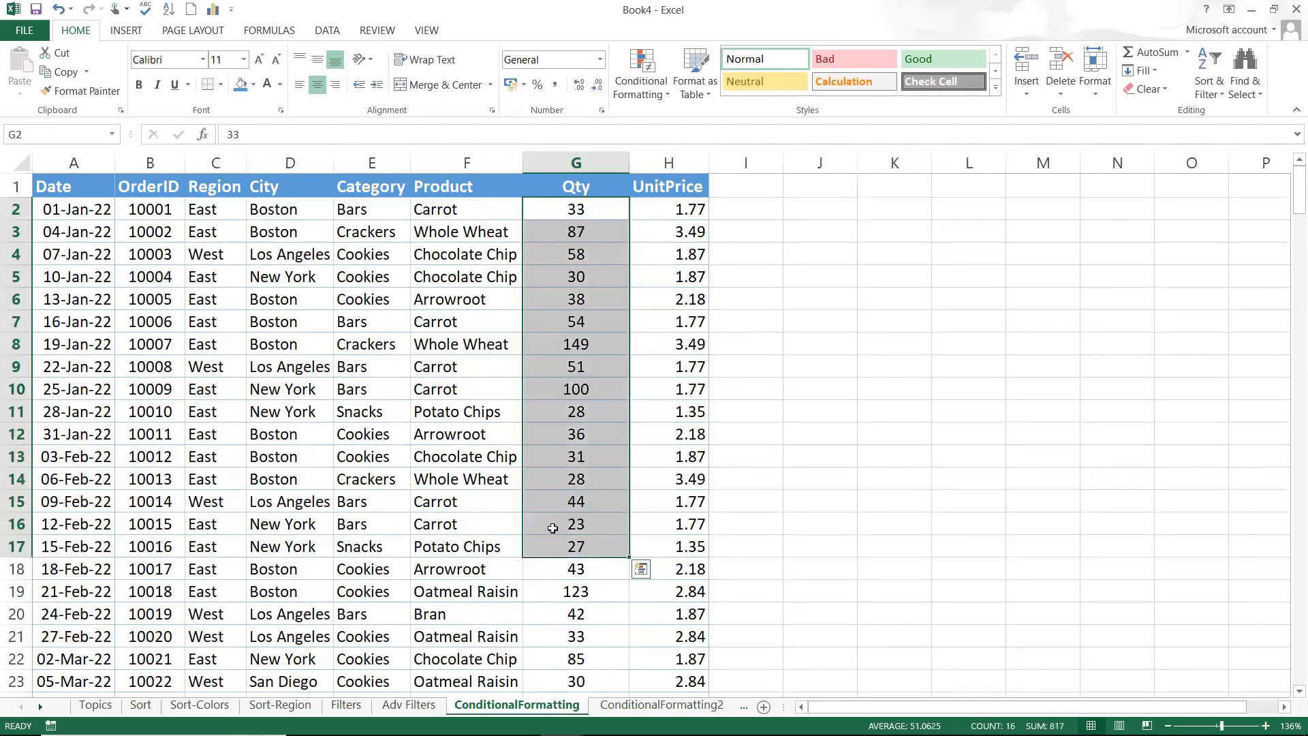
click(619, 212)
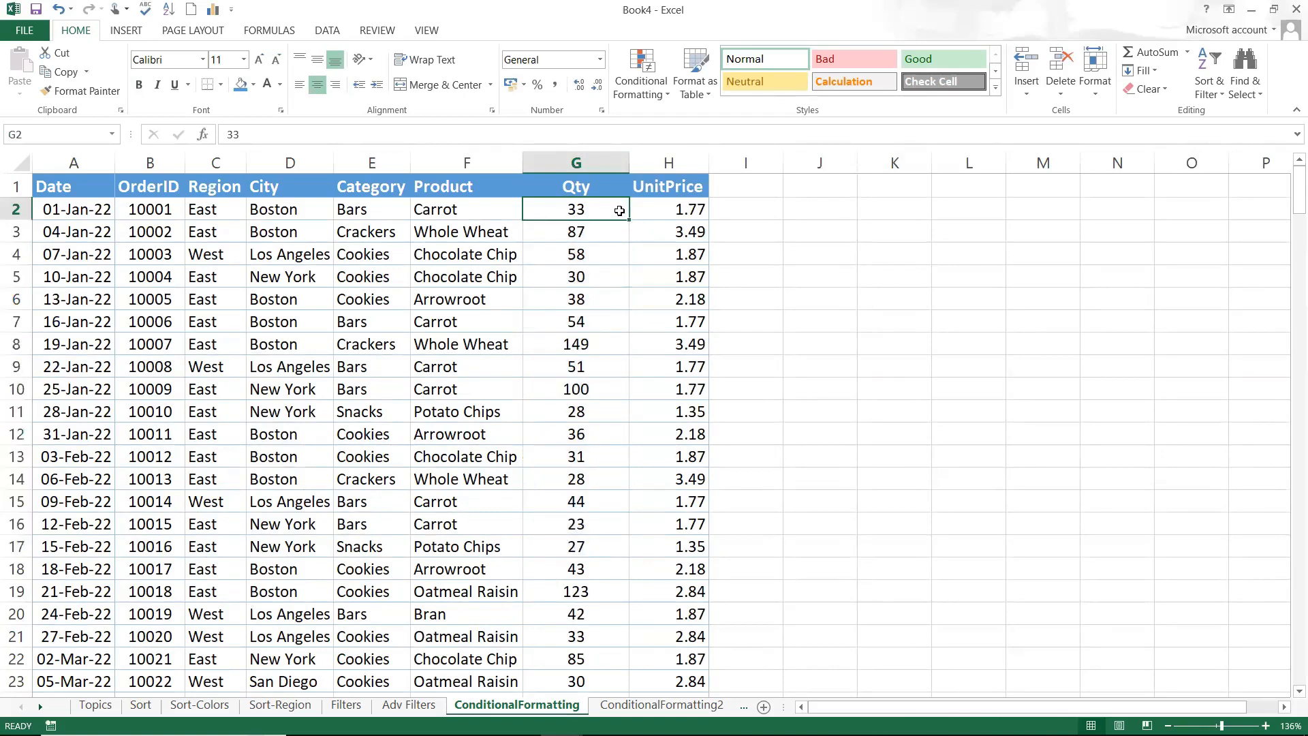
key(ctrl+shift+Down)
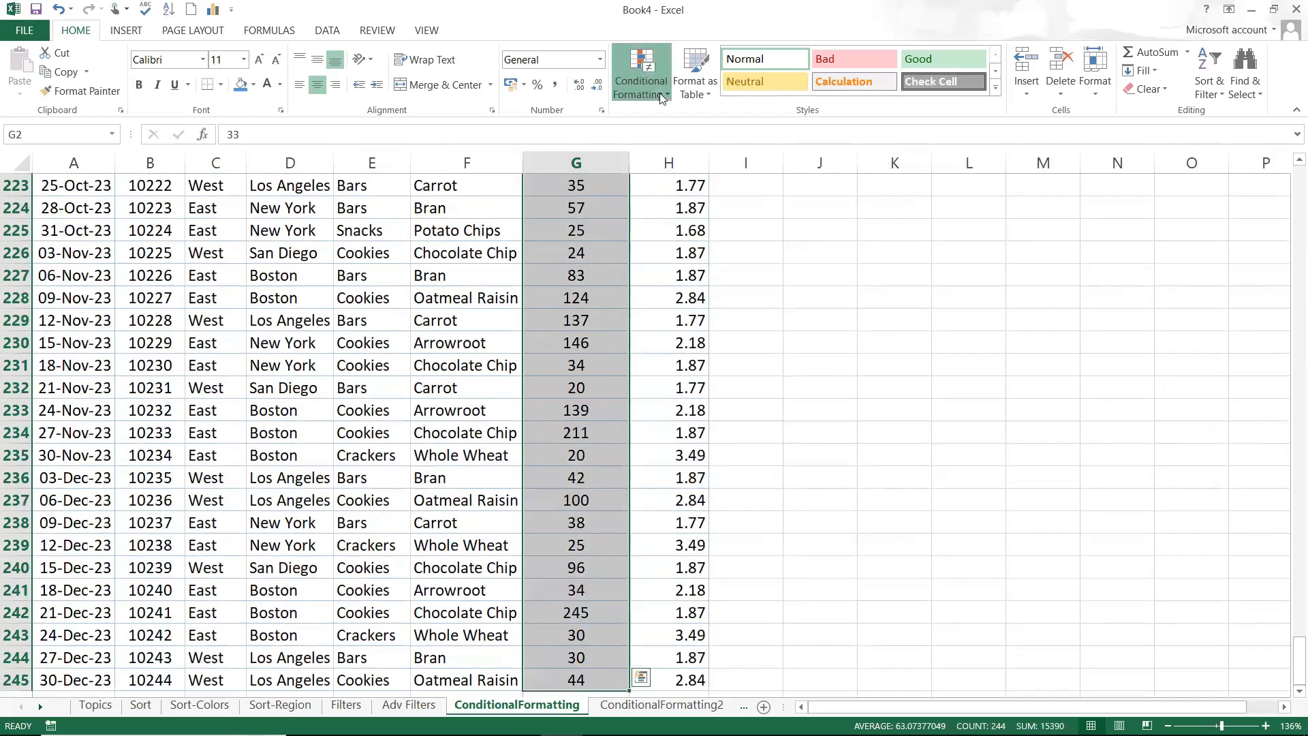
click(660, 99)
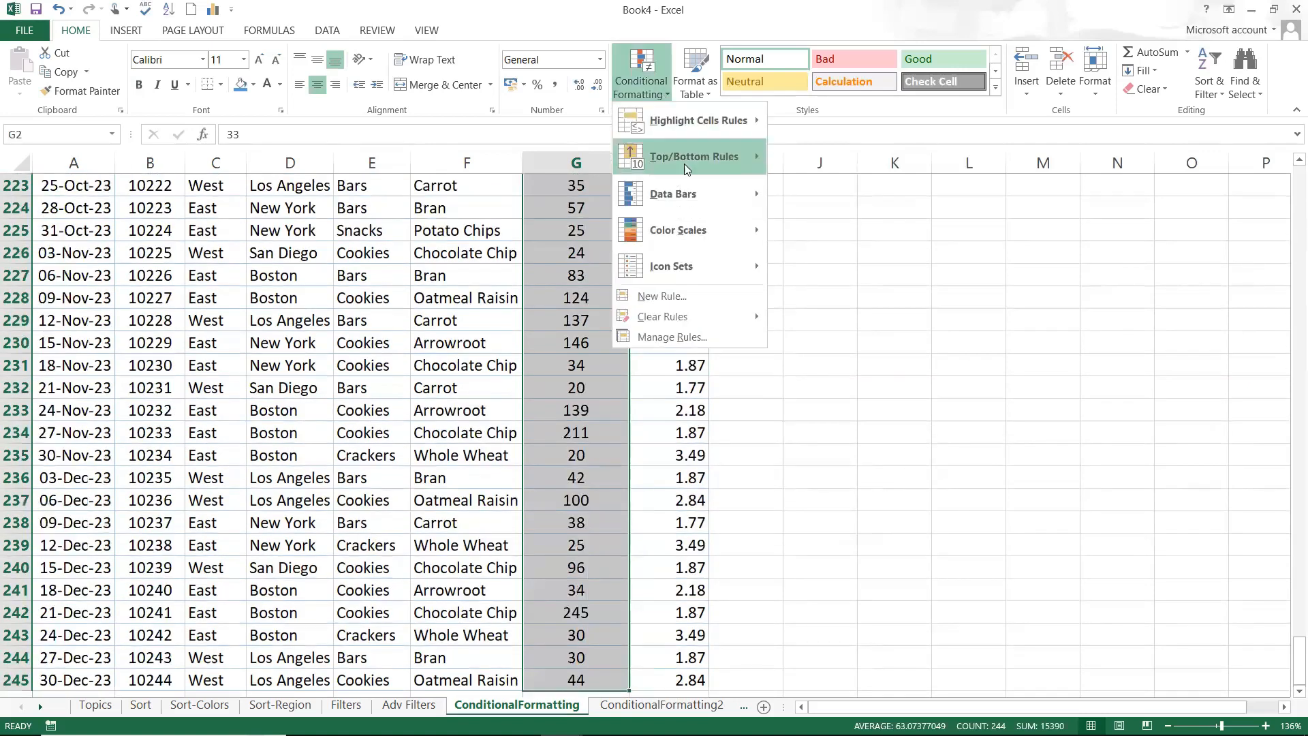
mouse_move(692, 195)
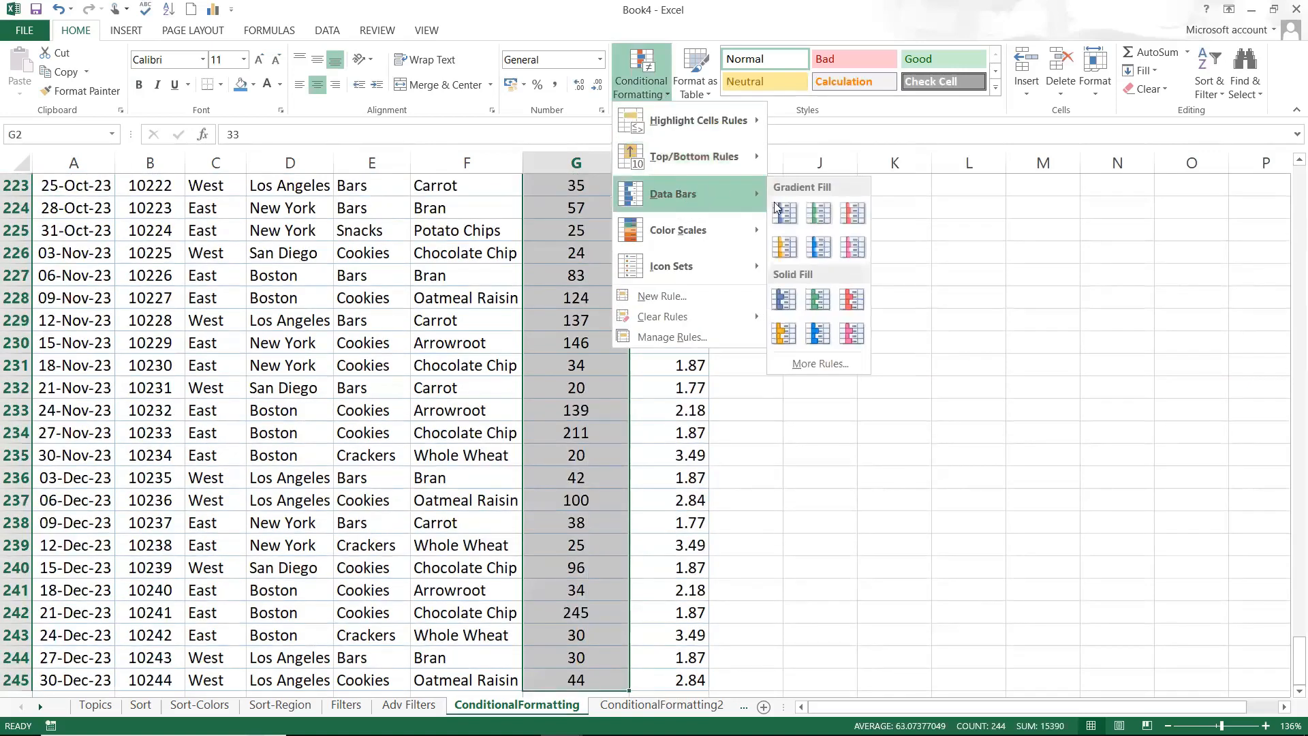
click(794, 216)
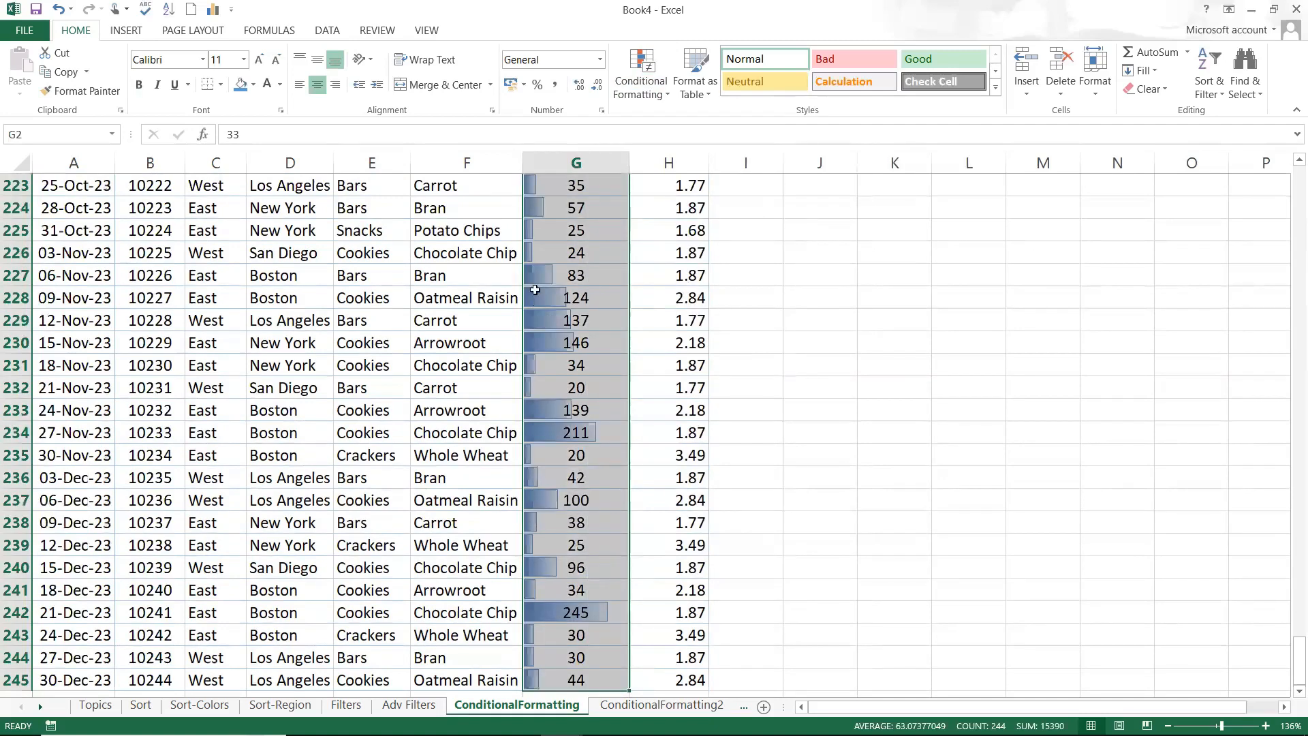
click(719, 307)
key(ctrl+Up)
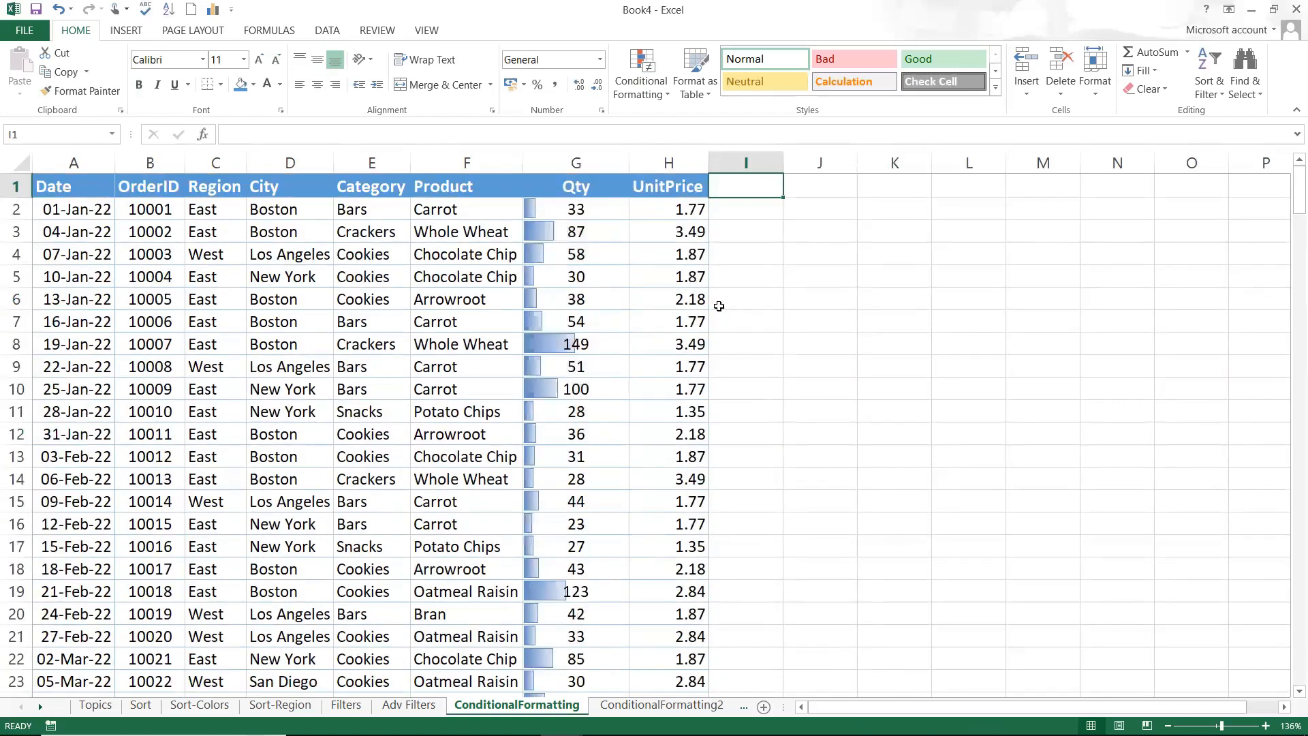
- Set the Qty in cell G4 to 200 and replace it with 400 to test the data bars
click(590, 257)
text(2000)
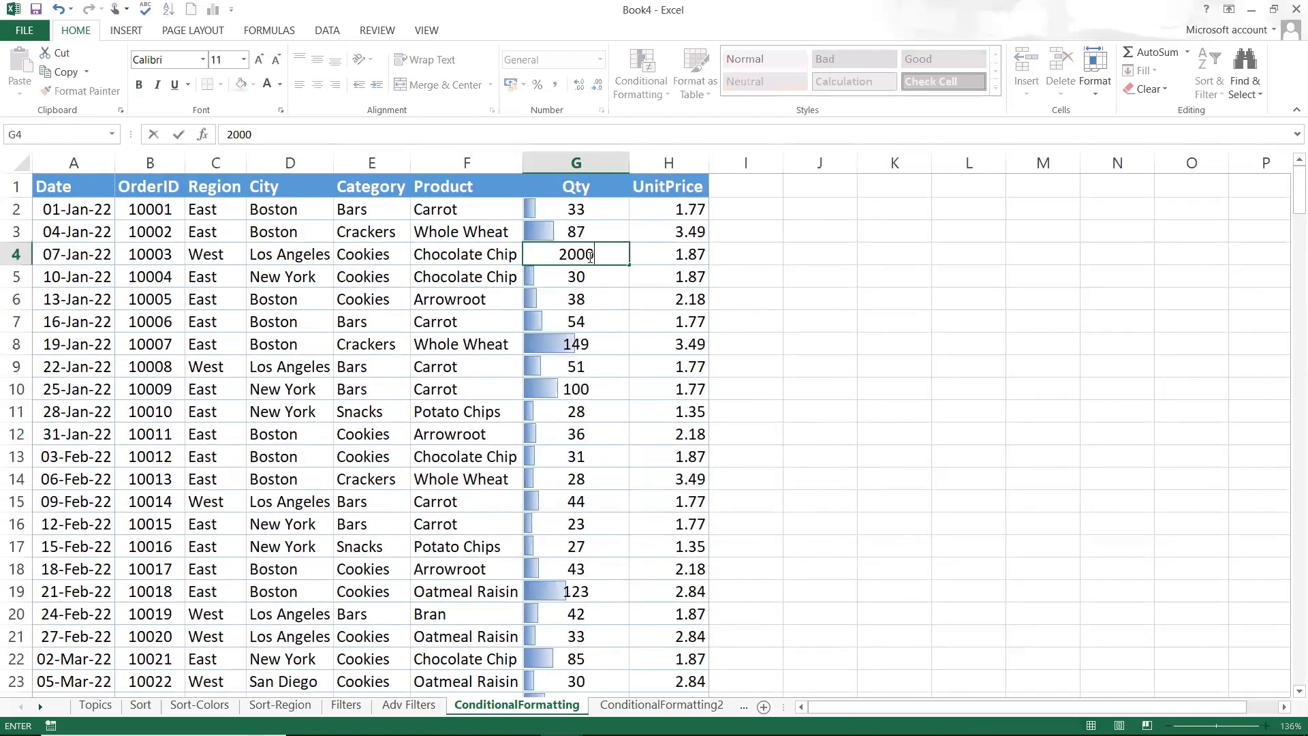
key(BackSpace)
key(Return)
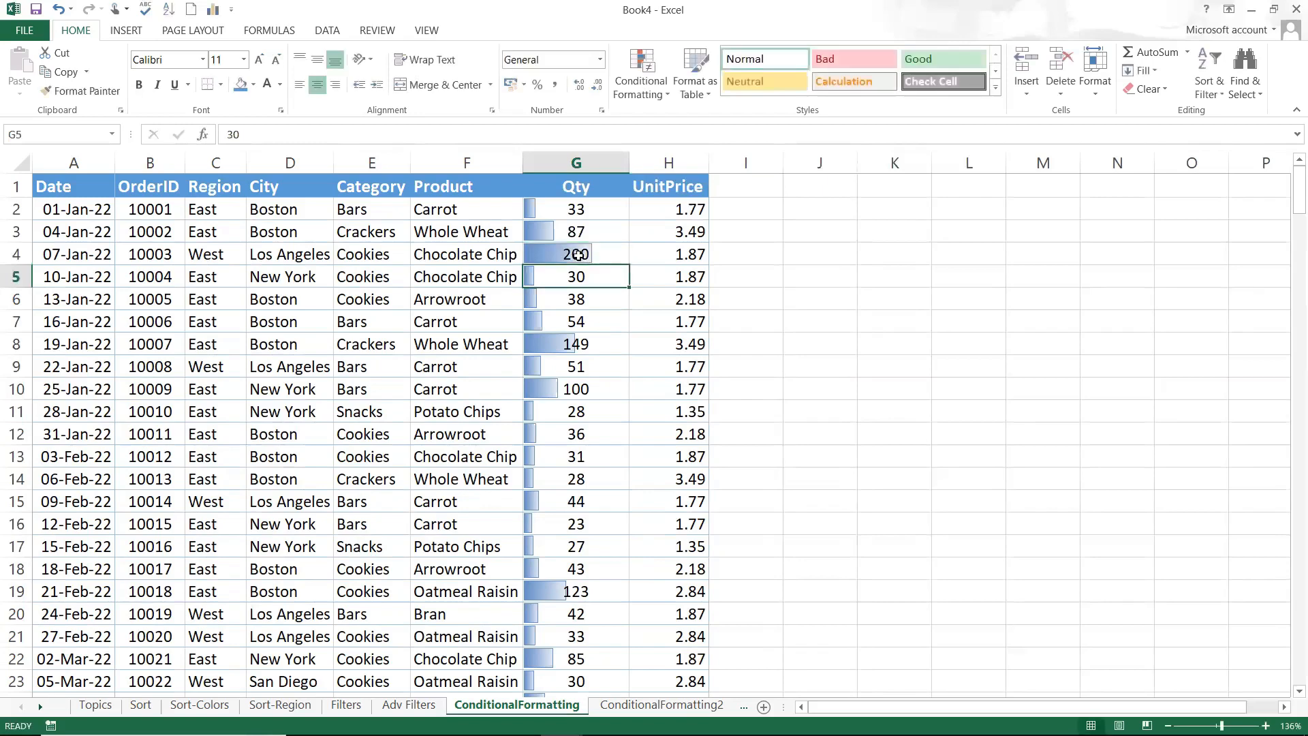
click(617, 253)
text(400)
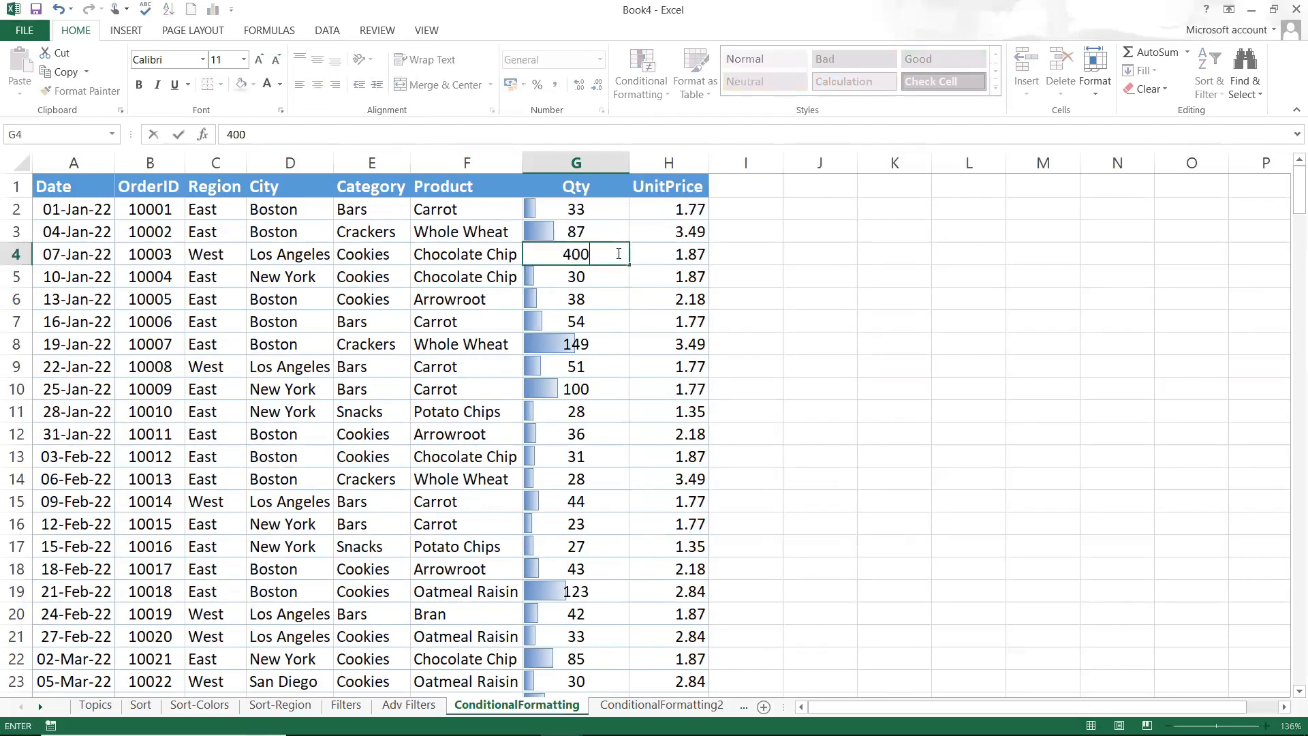
key(Return)
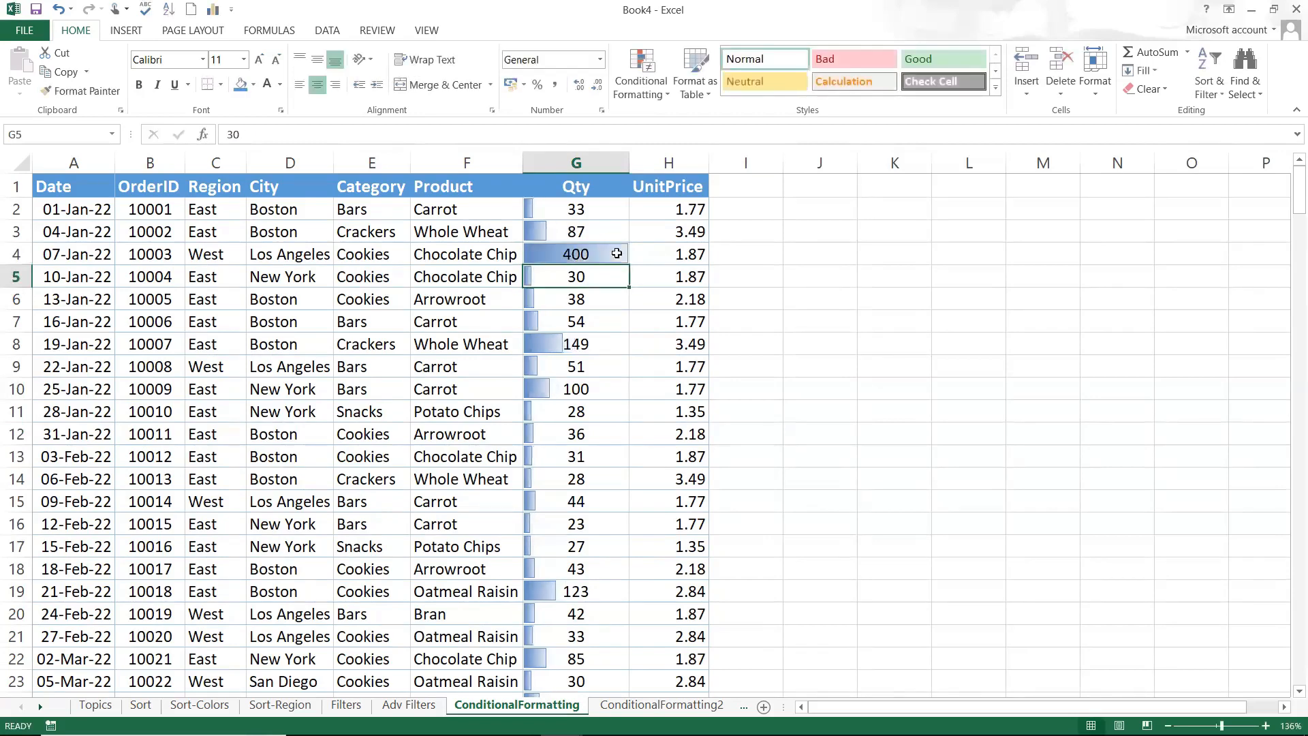
- Set the Qty in cell G4 to 40 and reselect that cell
click(617, 253)
text(40)
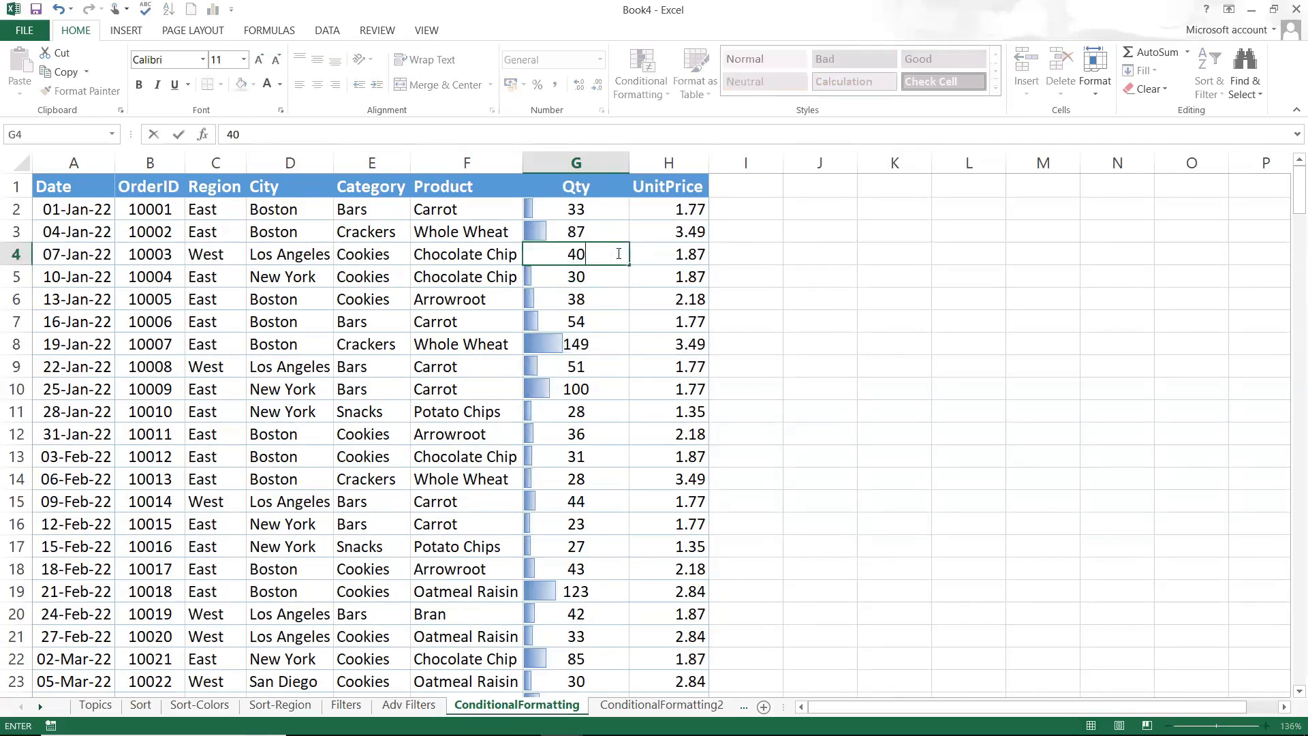
key(Return)
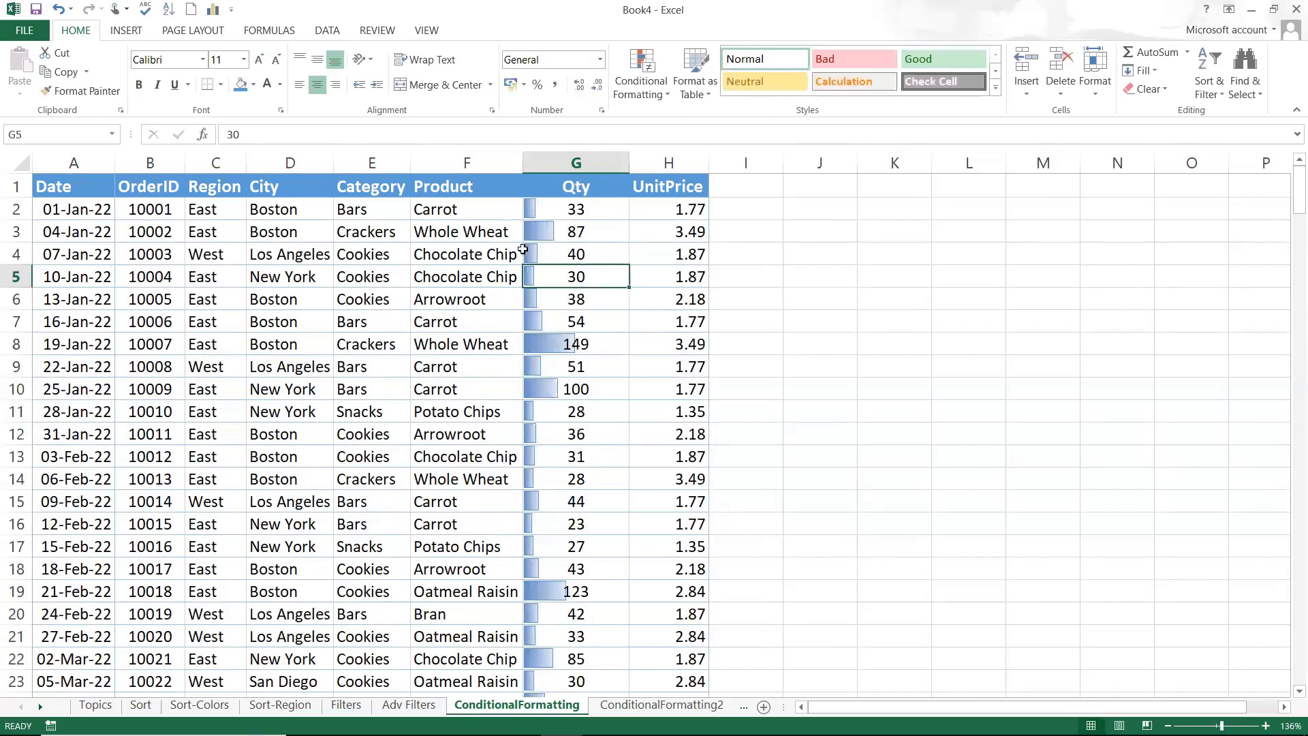
click(573, 252)
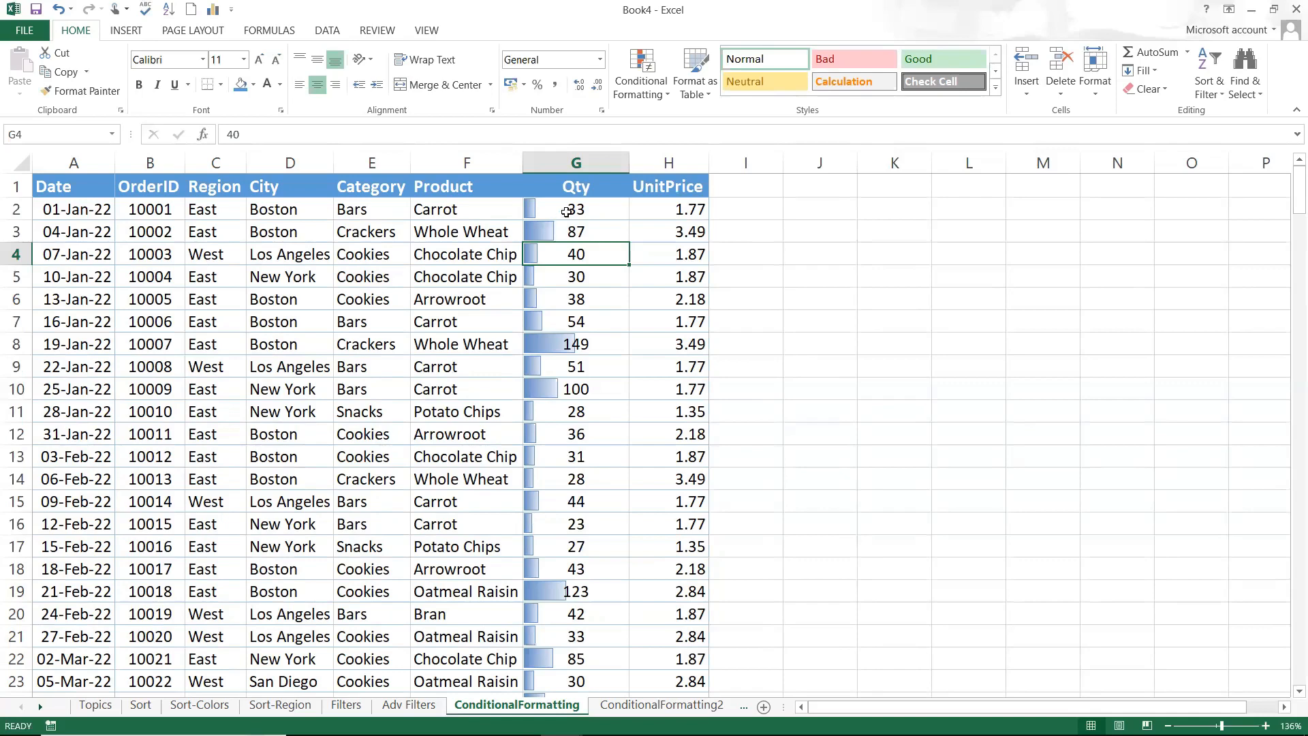
- Select all the Qty values from G2 to G245 and start a custom data bar rule for them
drag(566, 211, 551, 520)
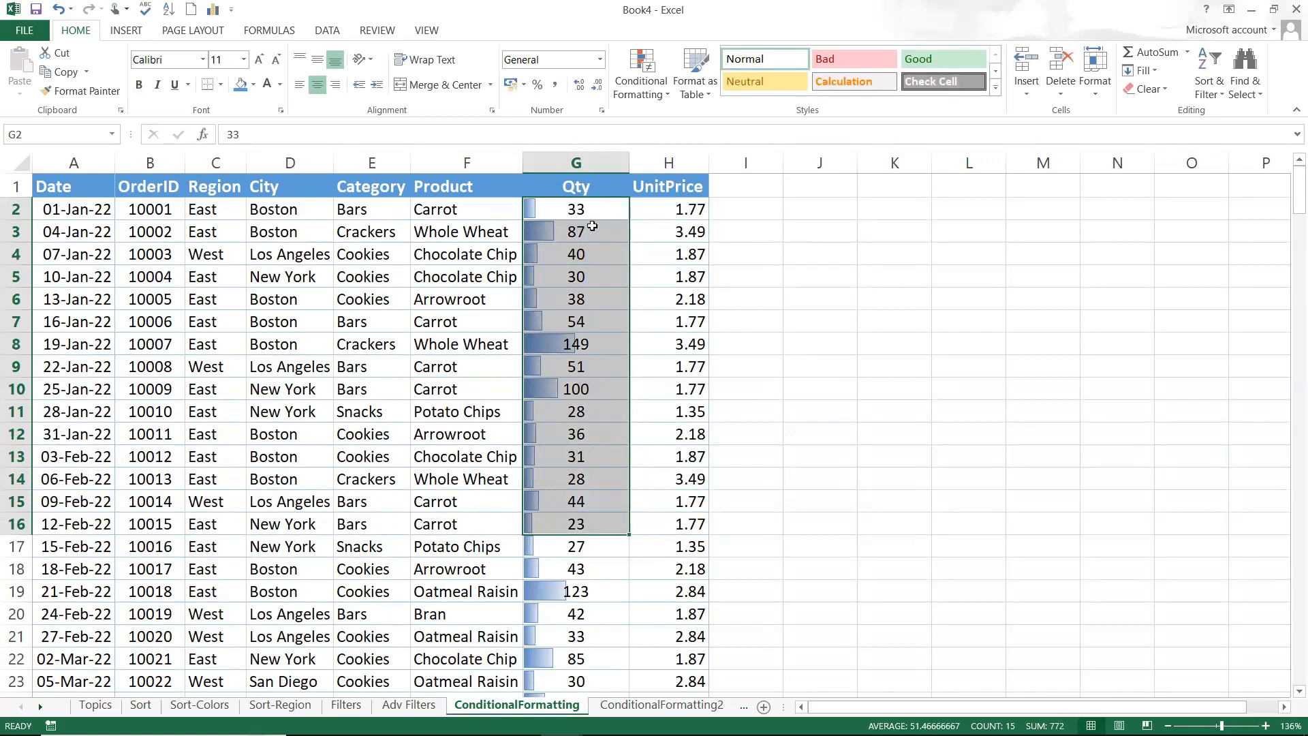
key(Up)
key(Down)
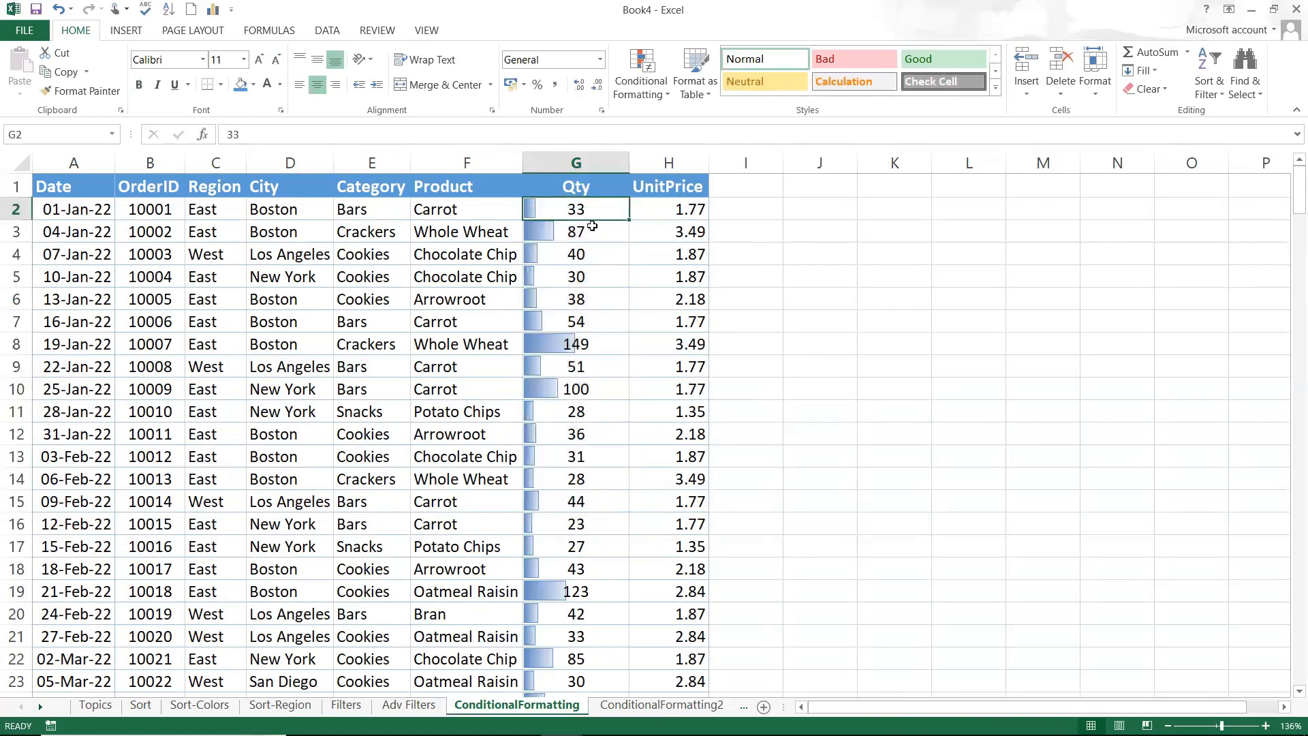
key(ctrl+shift+Down)
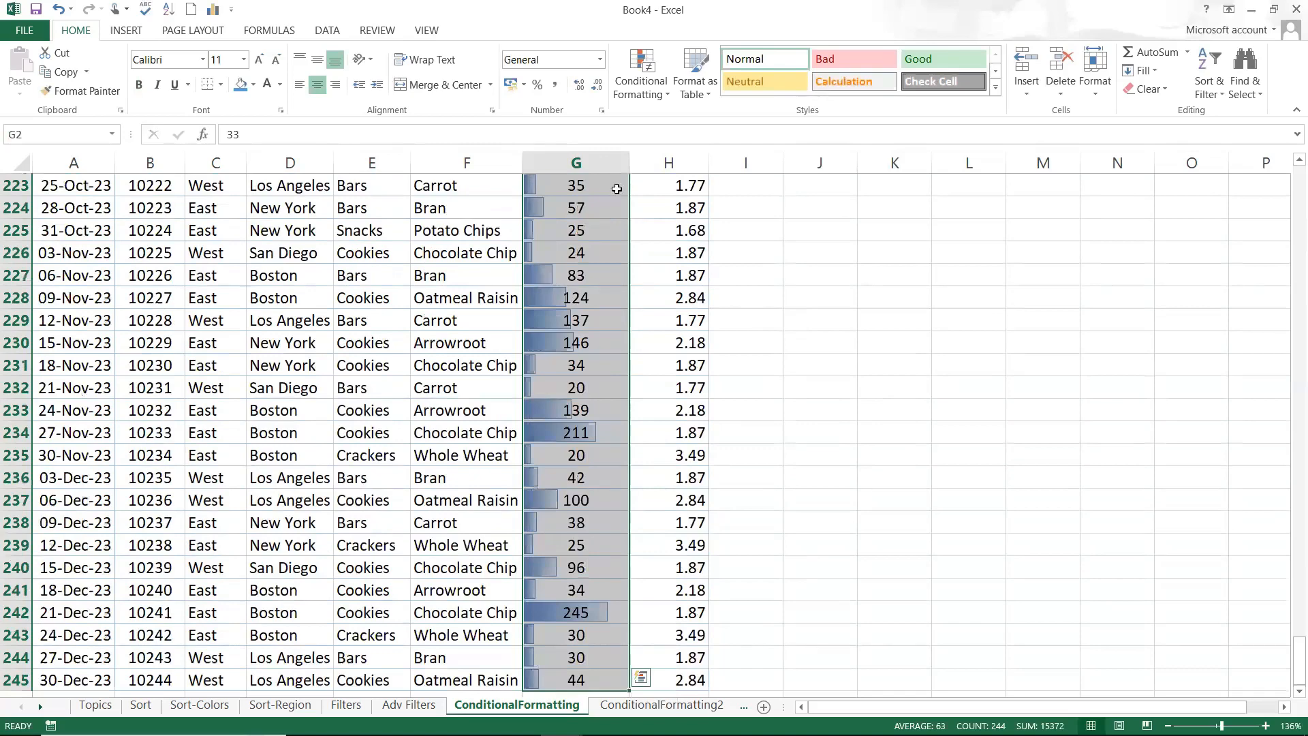
click(661, 101)
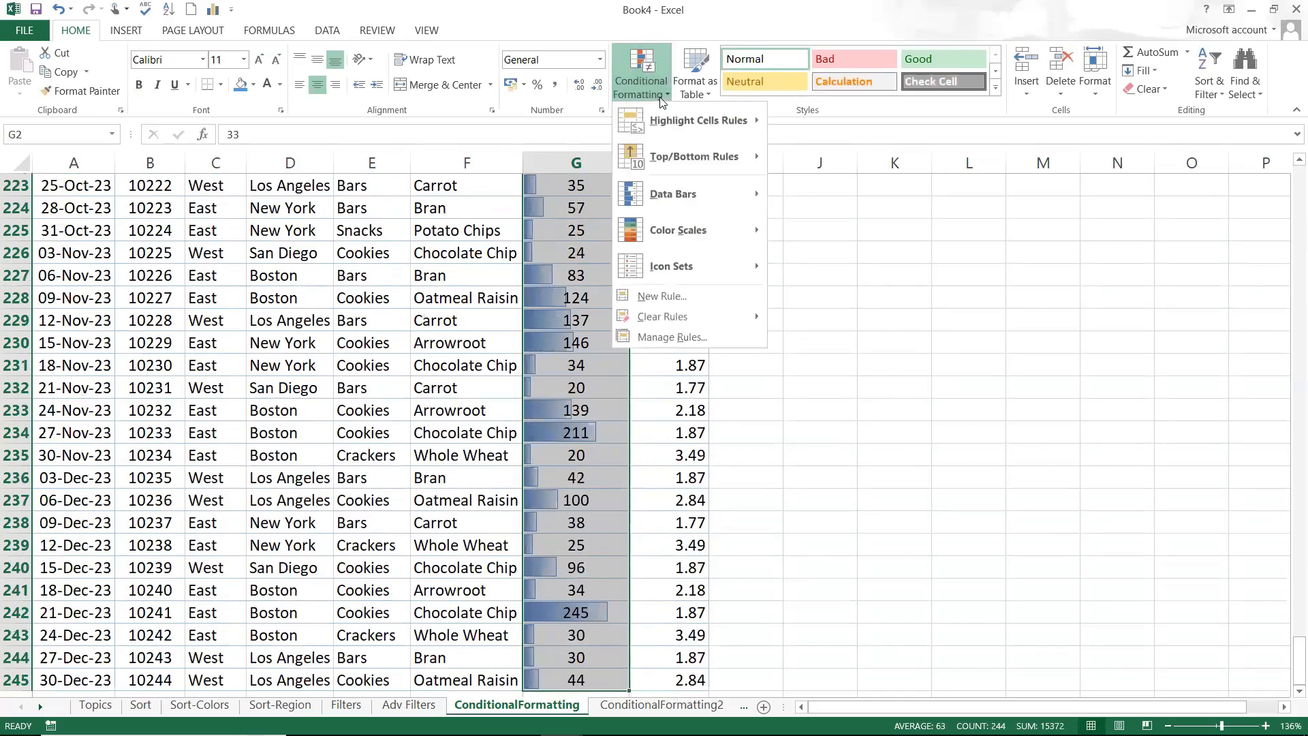
mouse_move(665, 185)
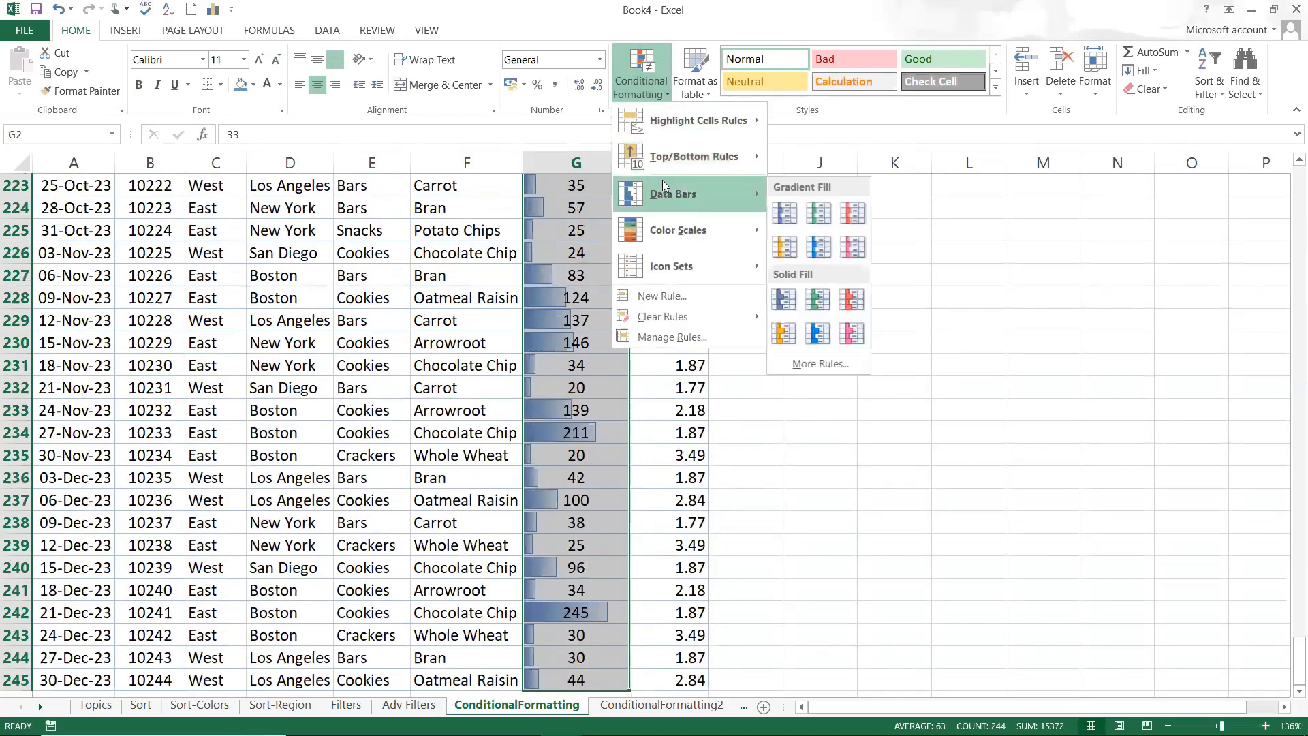
click(807, 364)
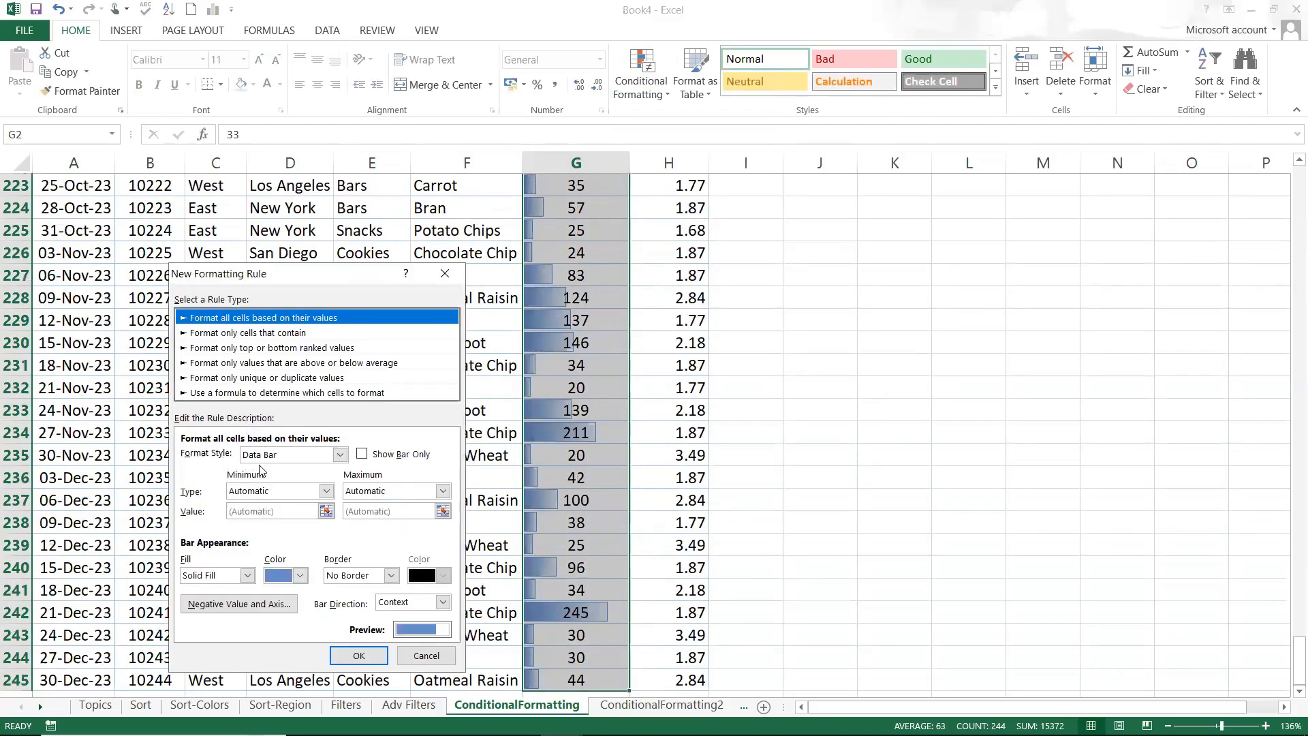
click(279, 576)
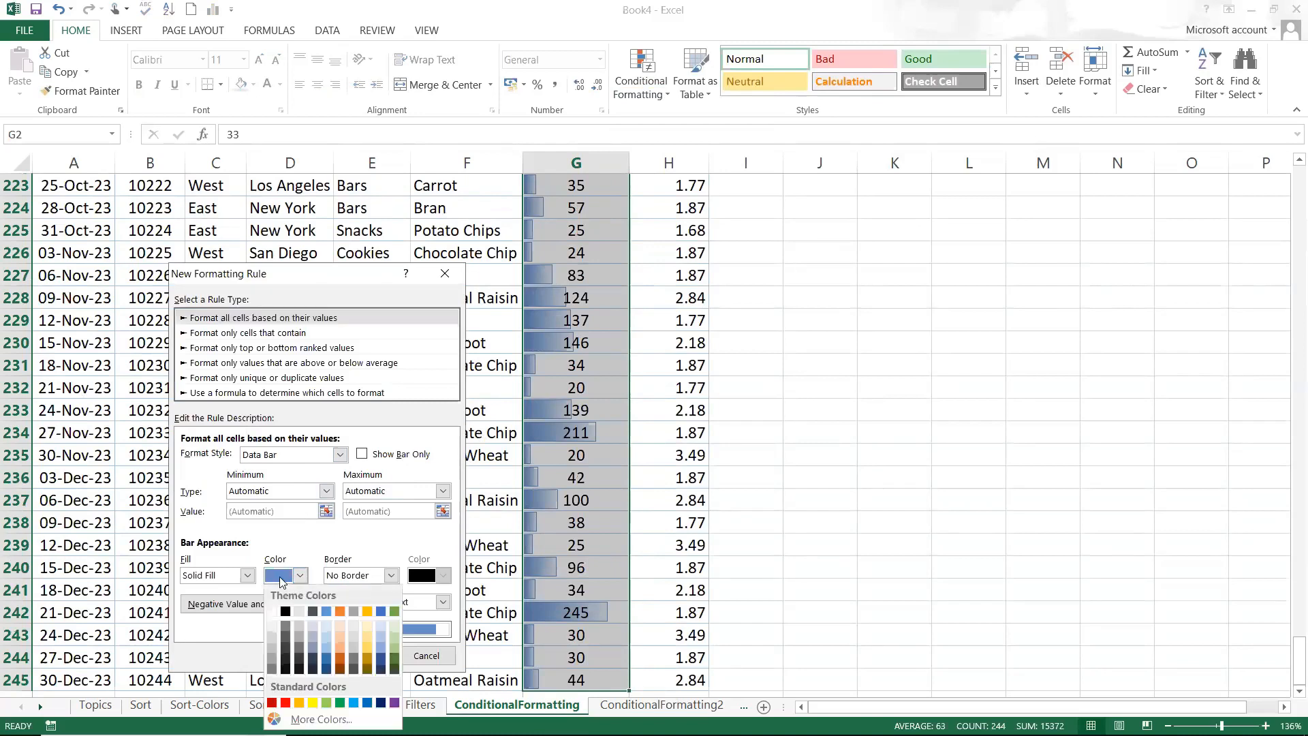
click(280, 576)
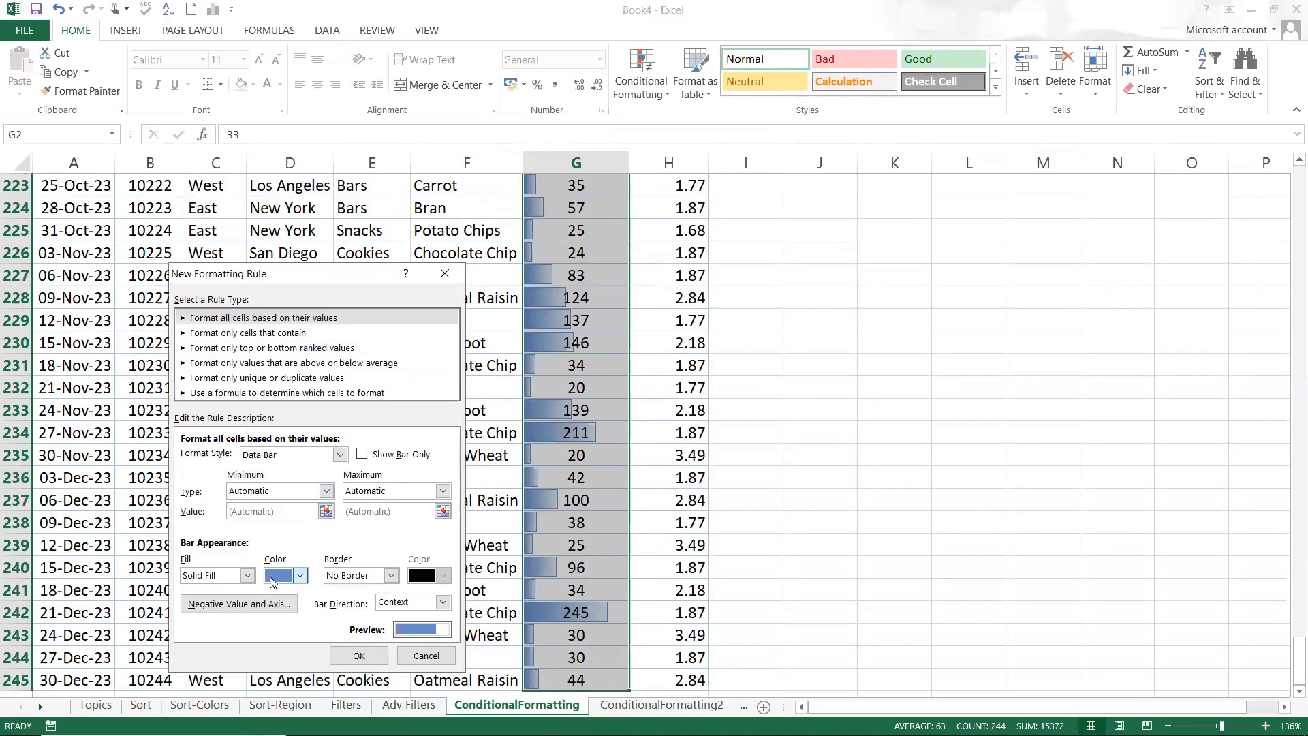
click(234, 577)
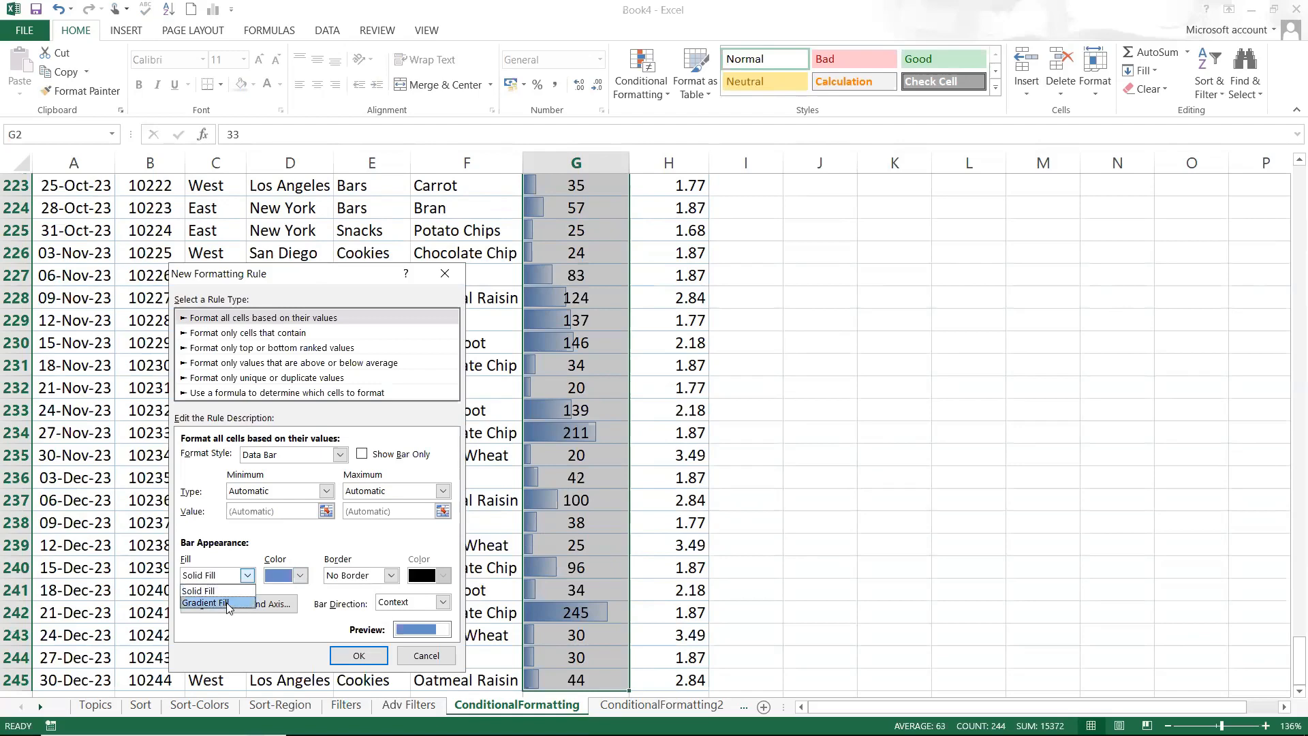
click(303, 533)
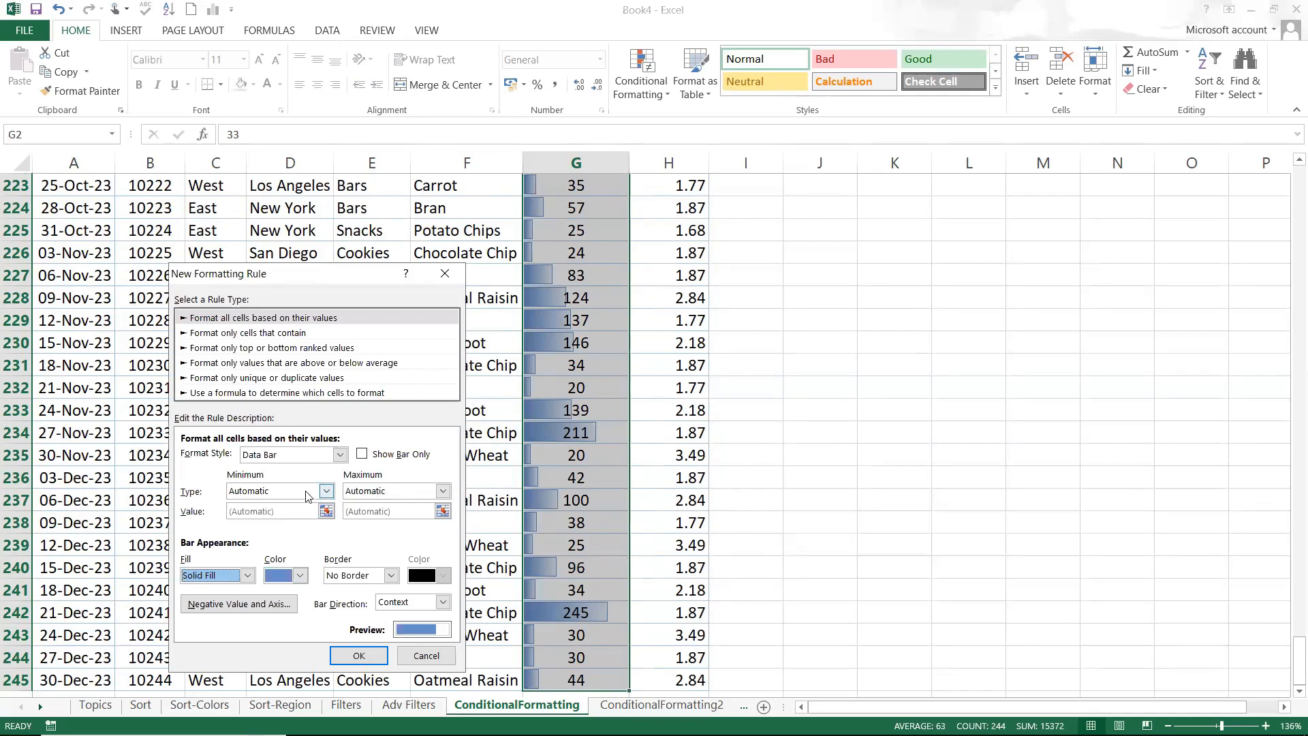
- Set the data bar rule's minimum type to Number with a value of 0
click(325, 490)
click(300, 506)
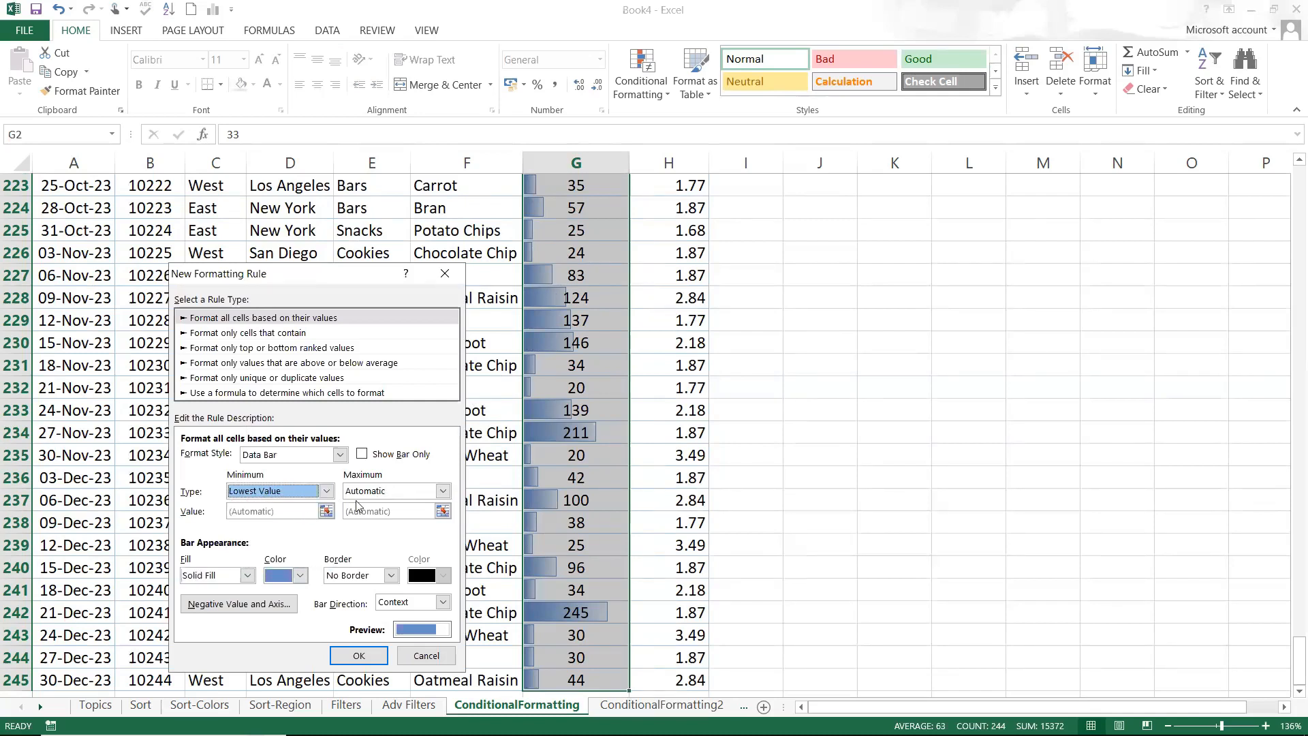
click(275, 496)
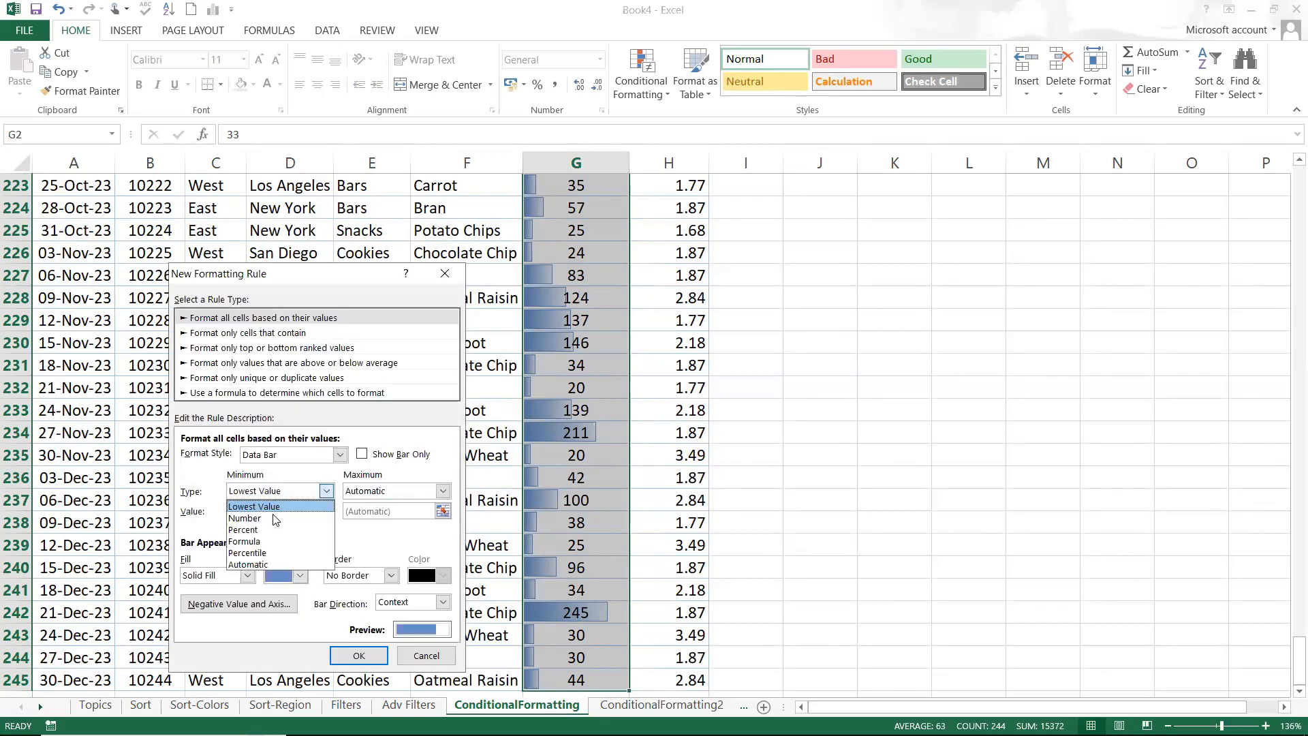
click(276, 521)
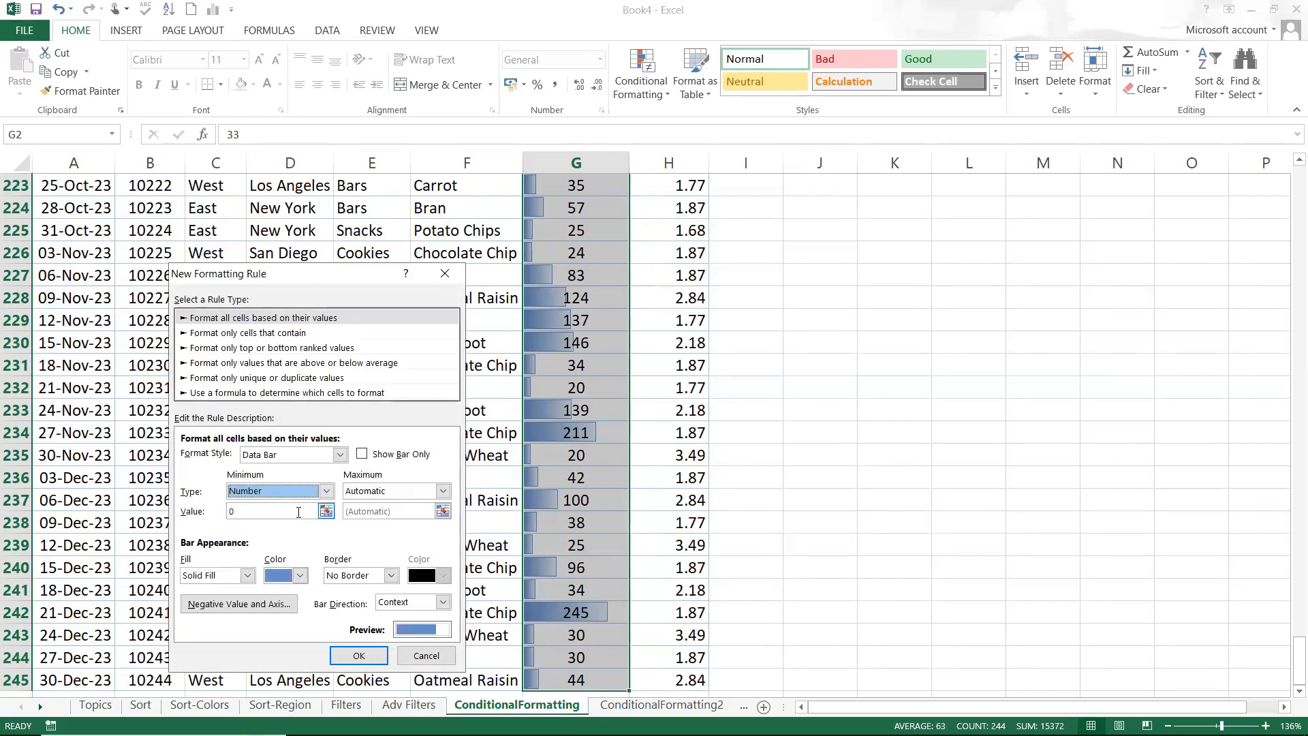
- Set the data bar maximum to the number 500, apply the rule and return to the top of the Qty column
click(443, 491)
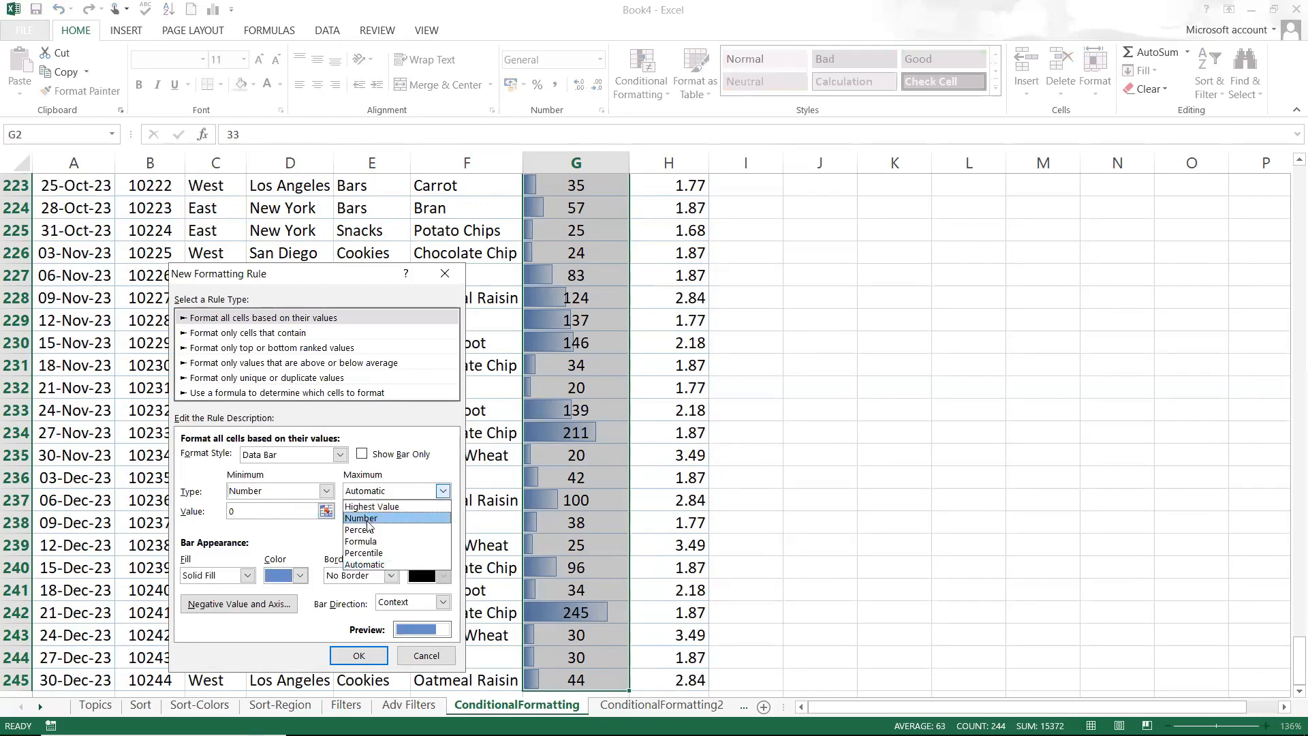
click(368, 519)
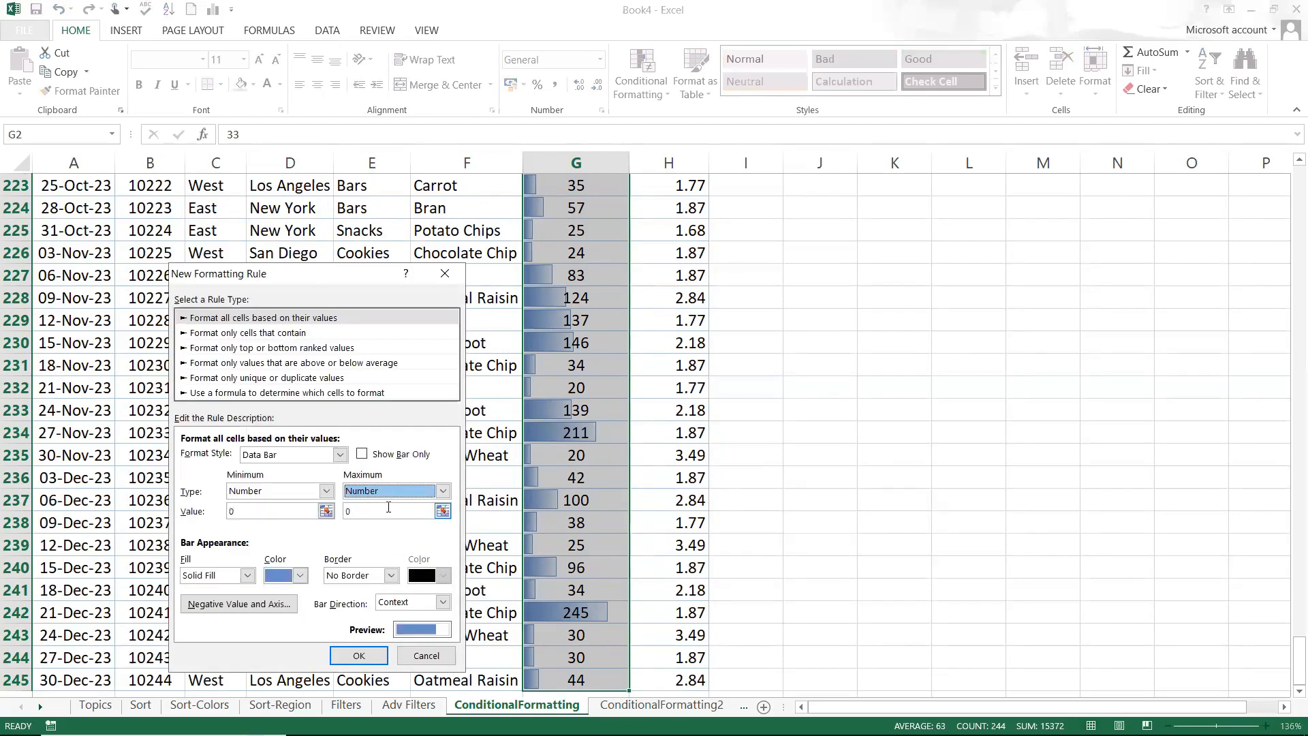
double_click(389, 506)
text(500)
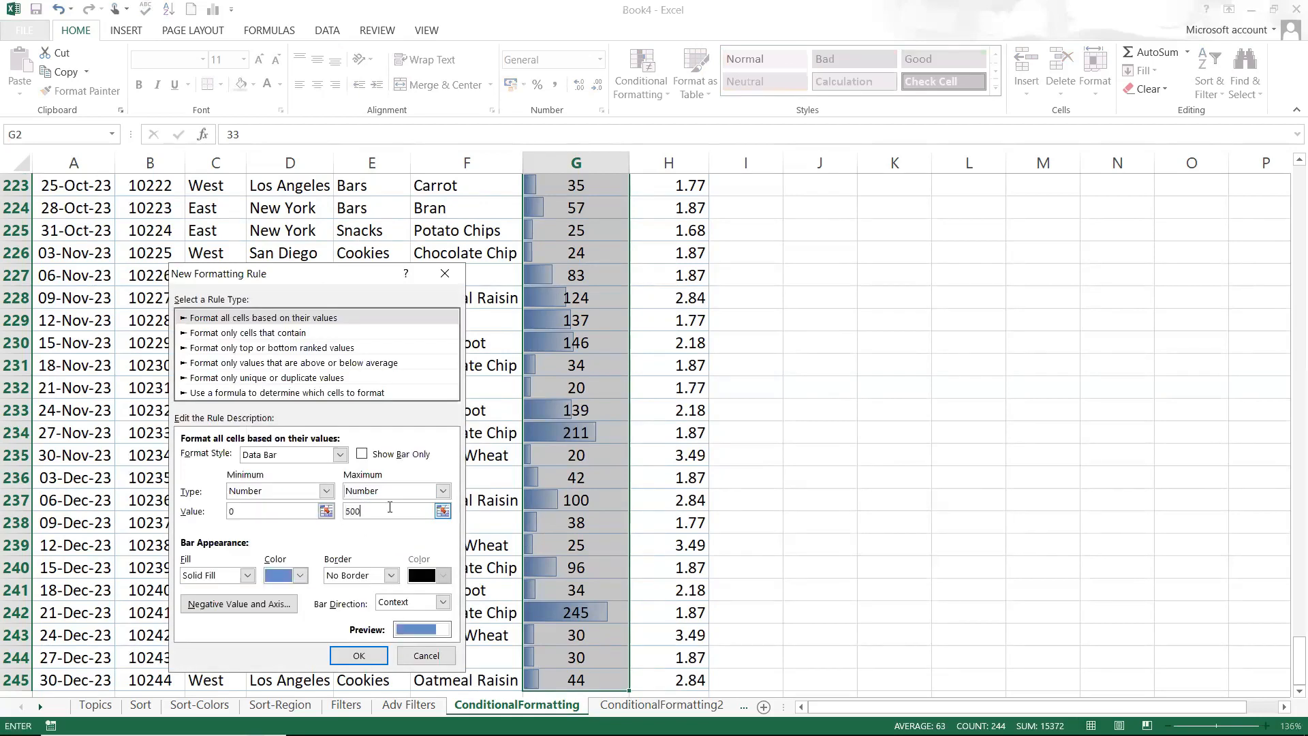
click(355, 653)
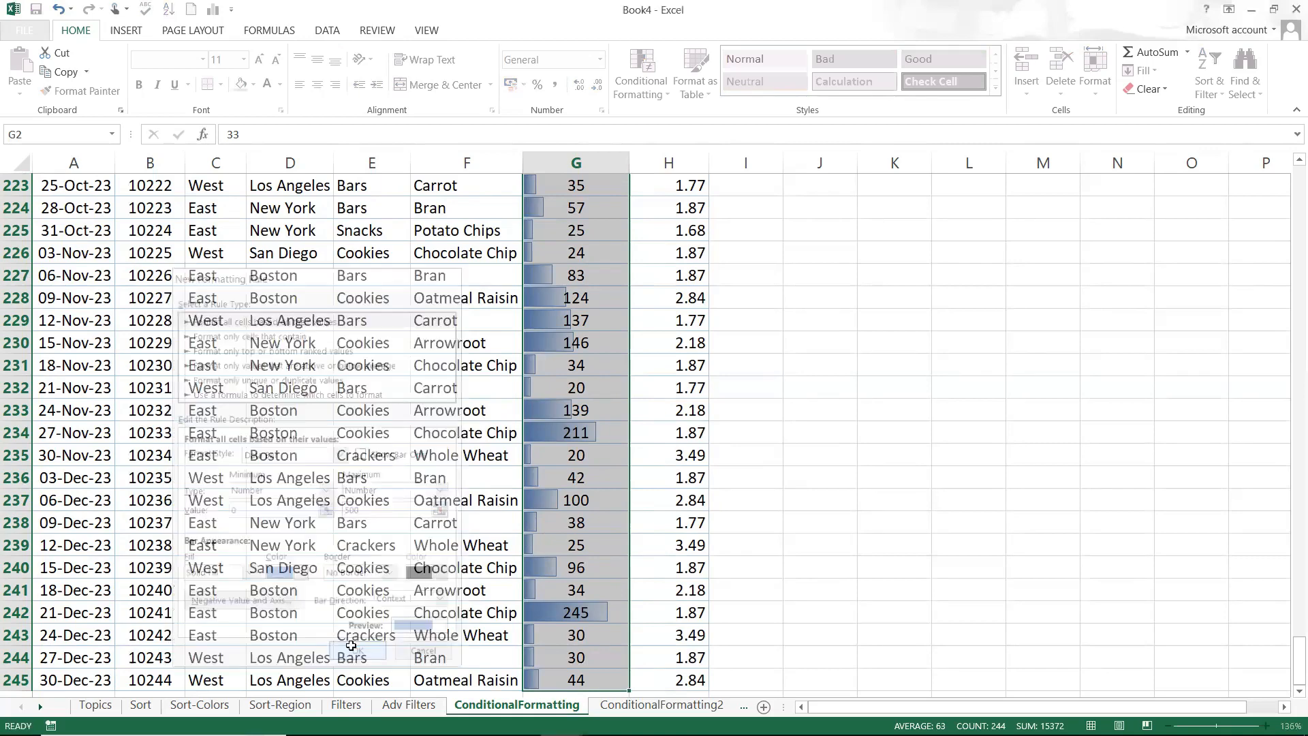
click(593, 446)
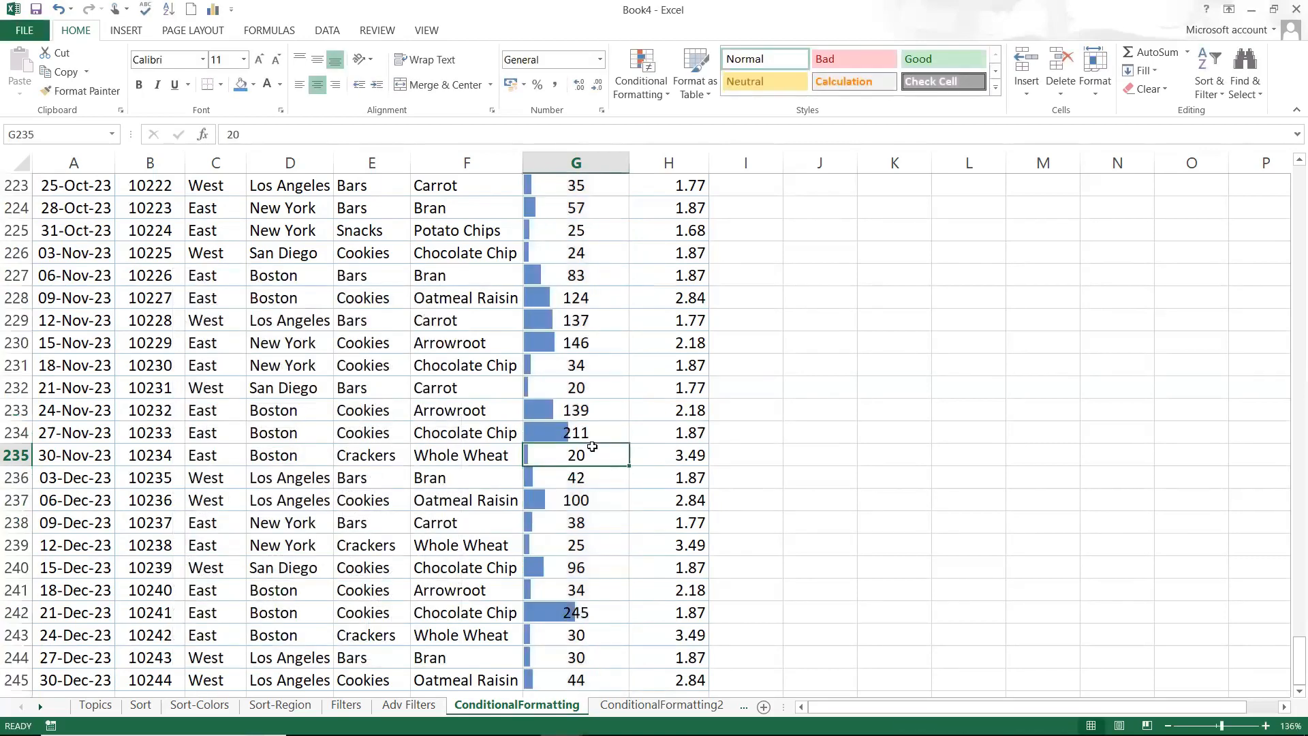
key(ctrl+Up)
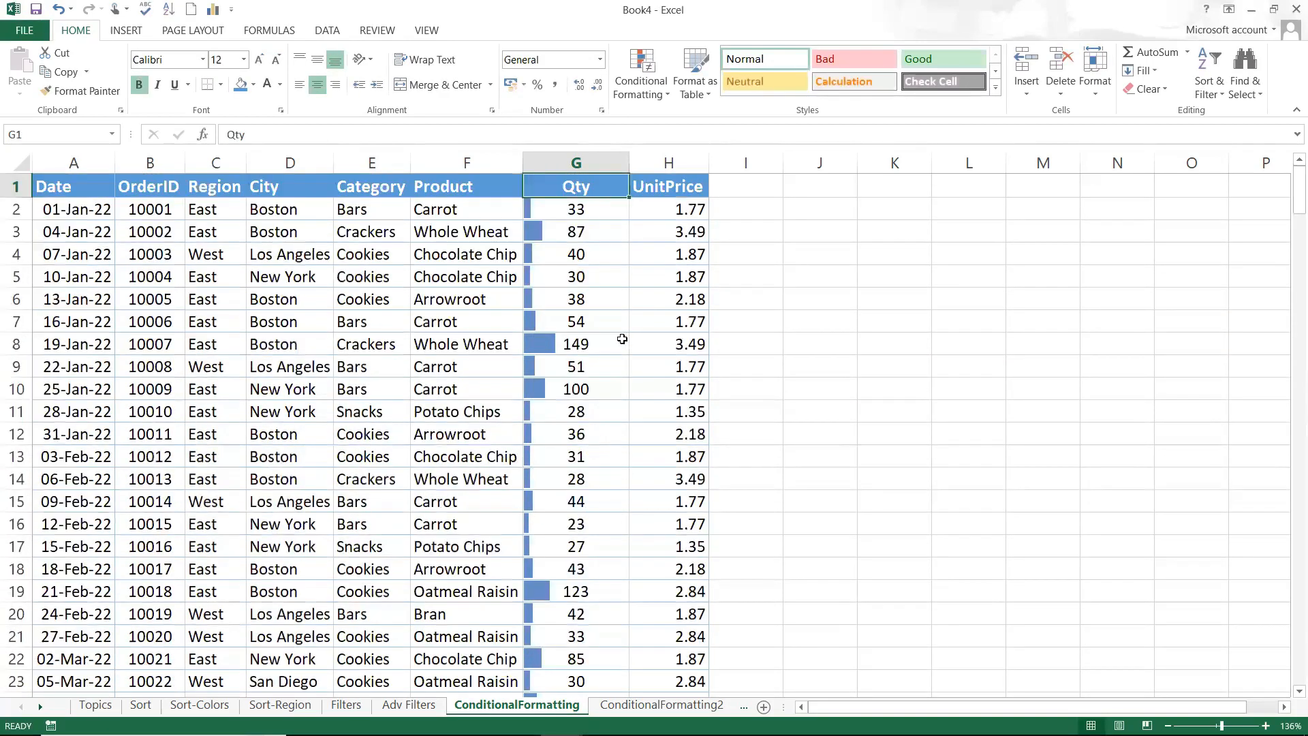
- Set the Qty in cell G2 to 100 and replace it with 500 to test the fixed data bar range
click(533, 204)
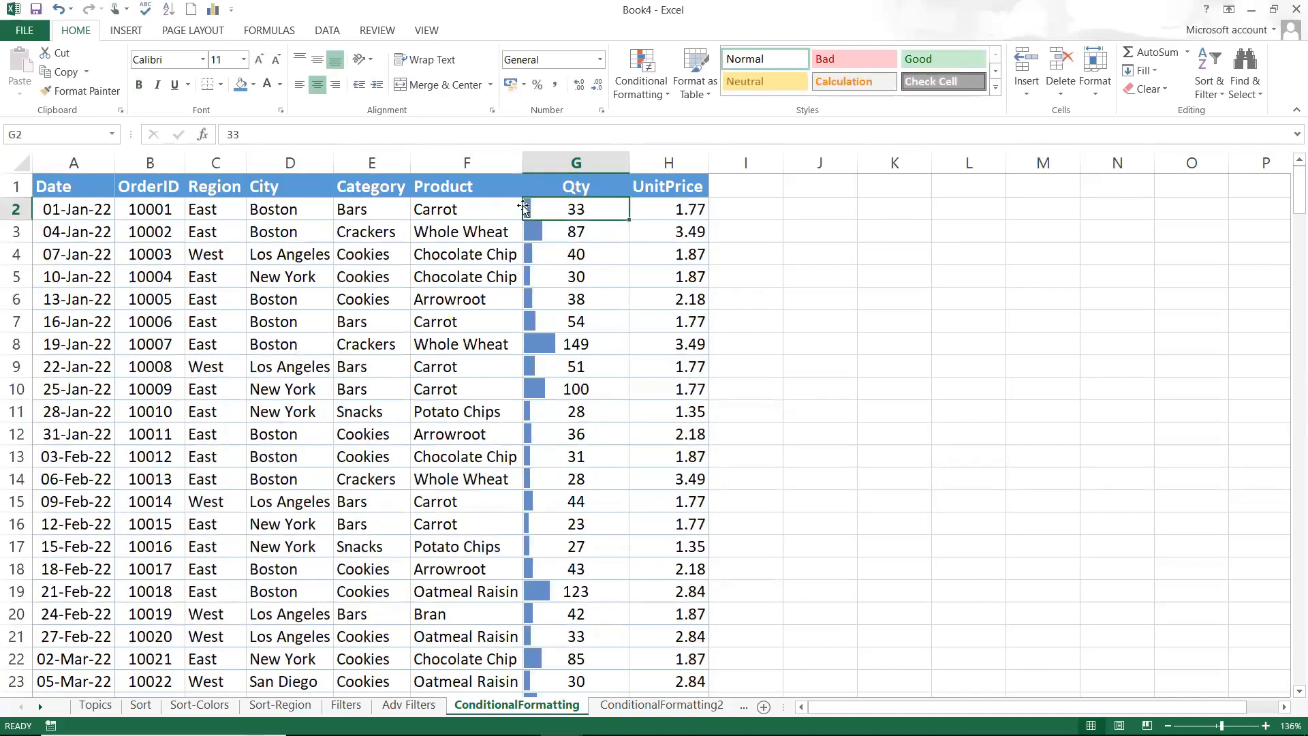
text(100)
key(Return)
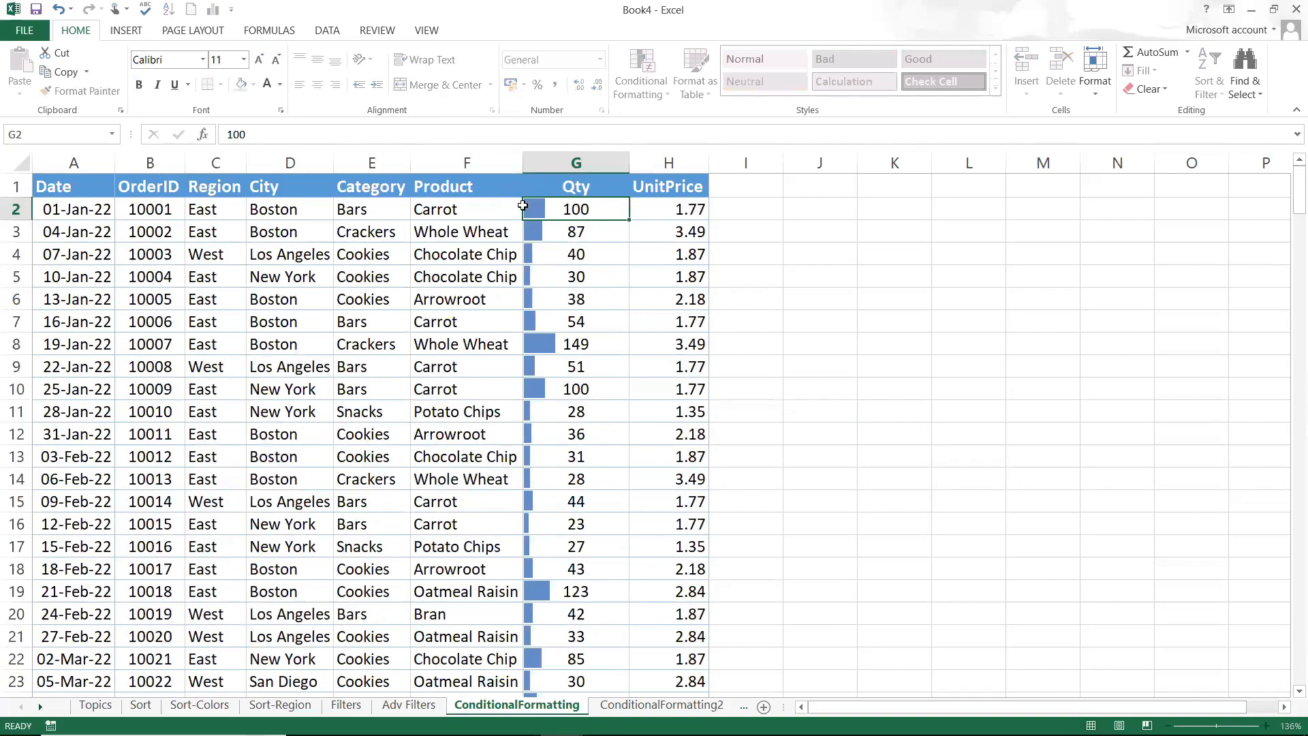
click(554, 202)
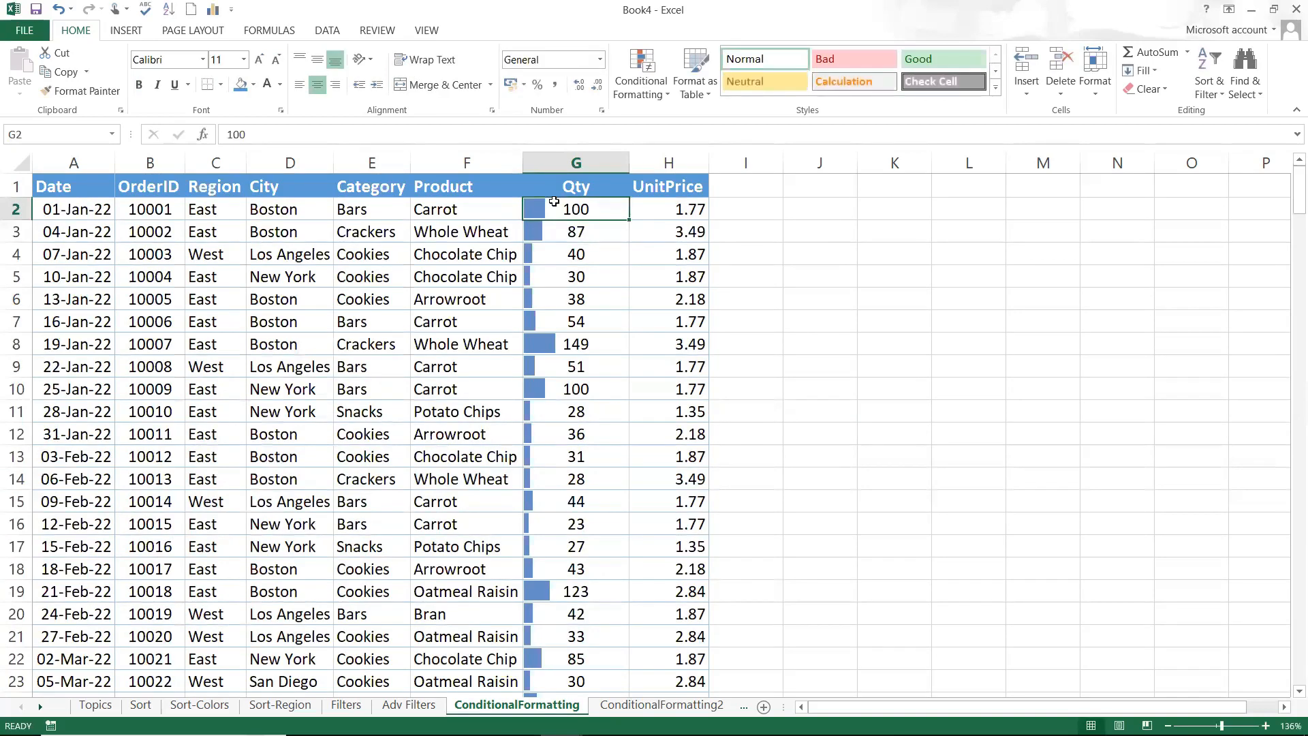
text(500)
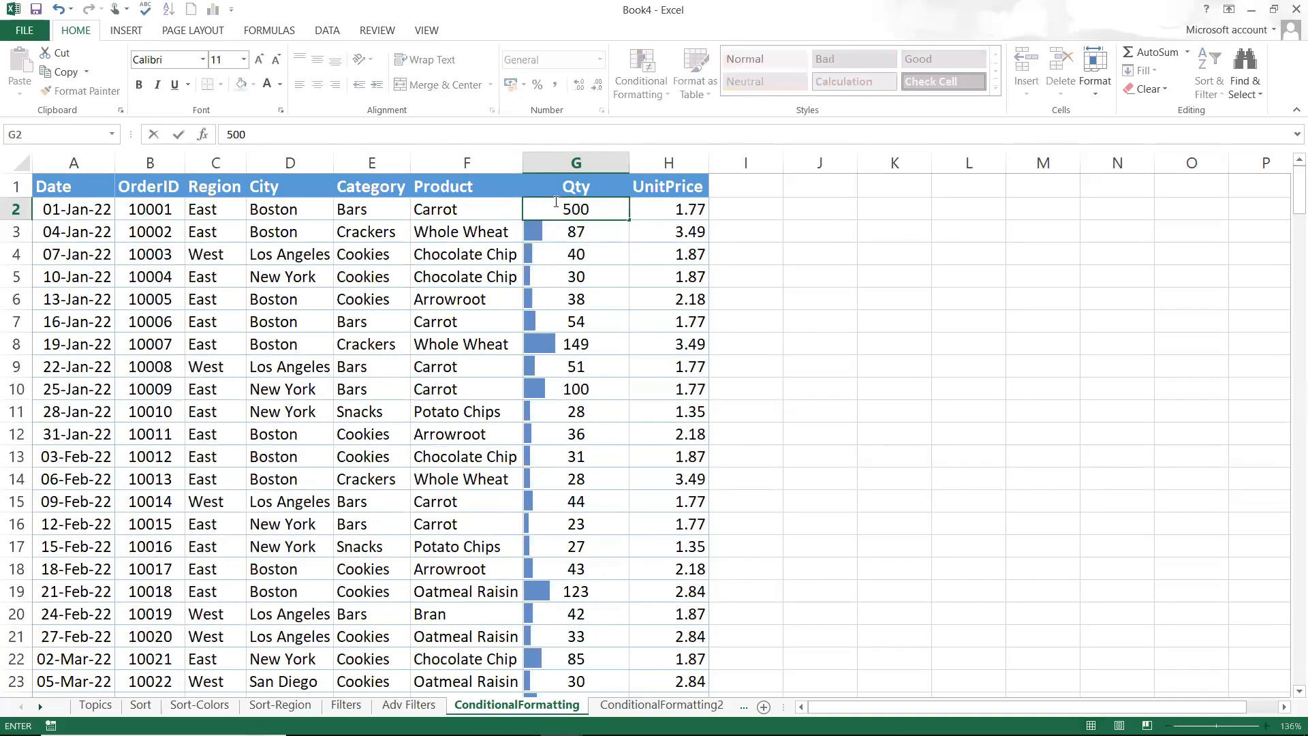
key(Return)
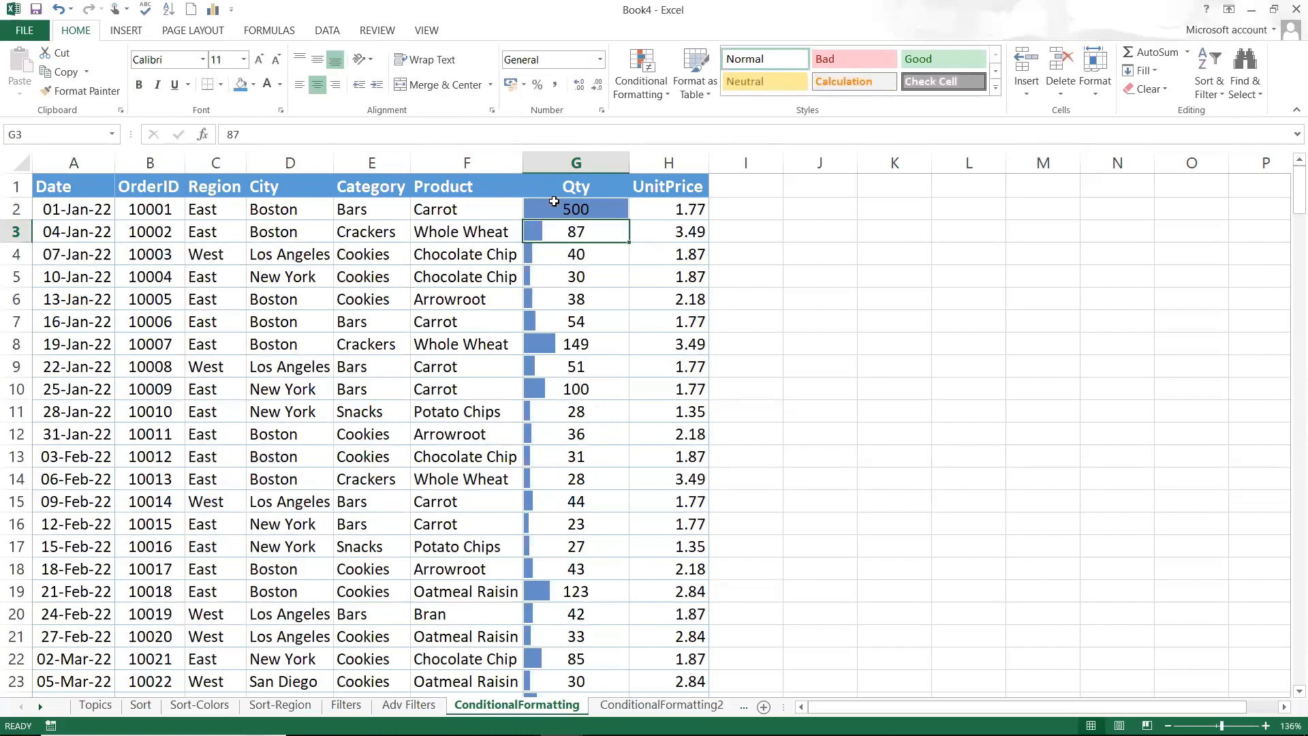
- Apply the green-yellow-red color scale to all the UnitPrice values from H2 to H245 and return to the column header
click(554, 202)
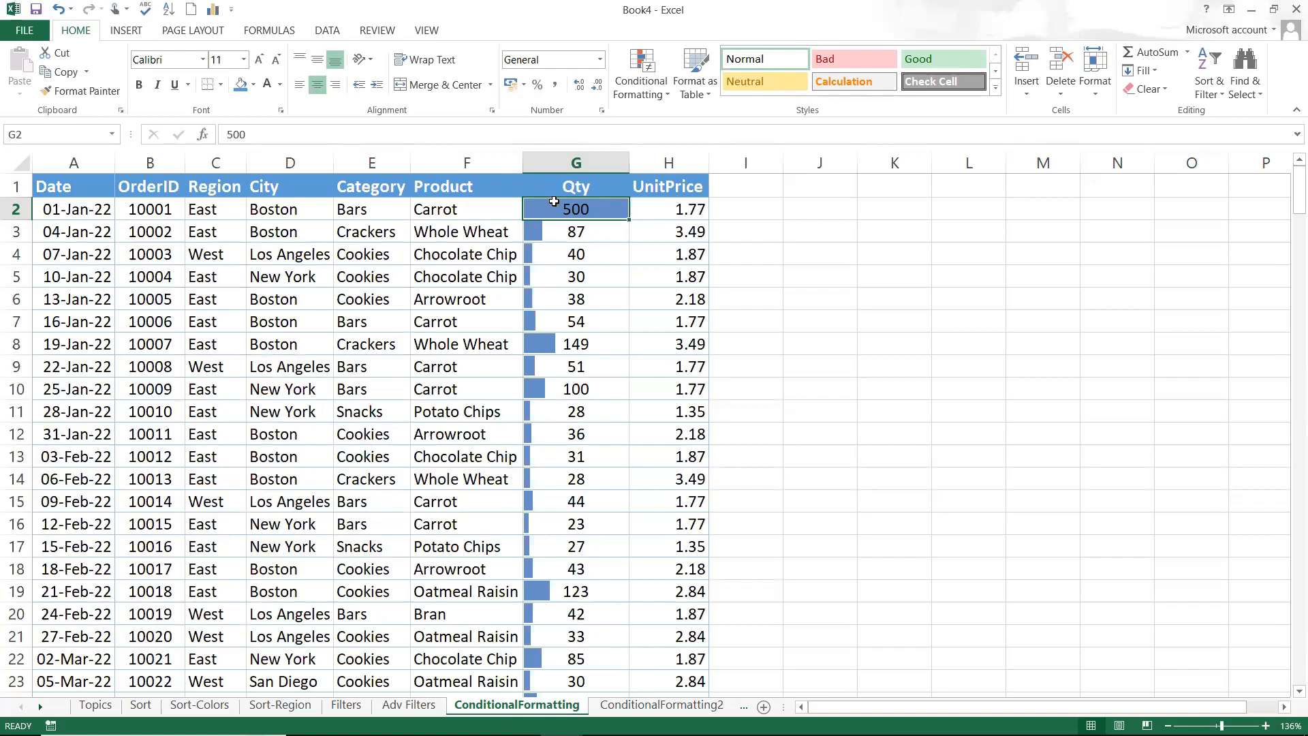
key(Right)
key(ctrl+shift+Down)
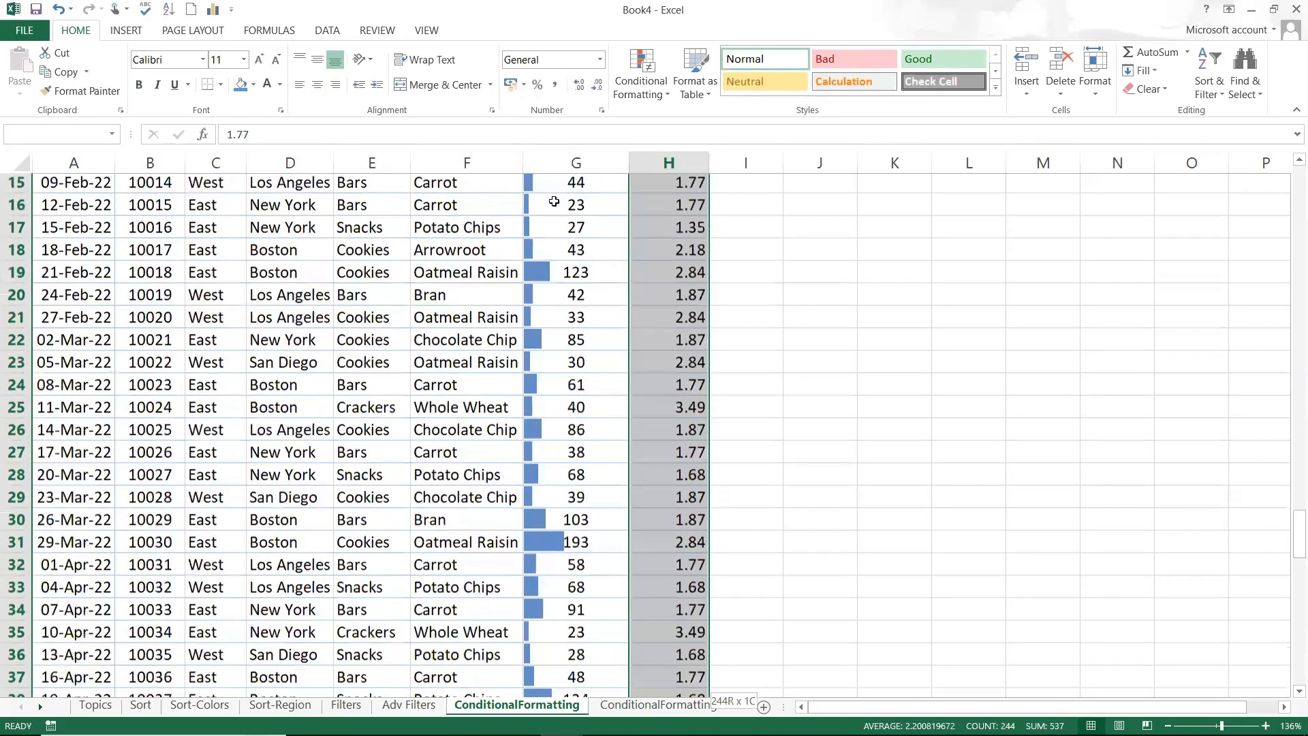
click(656, 95)
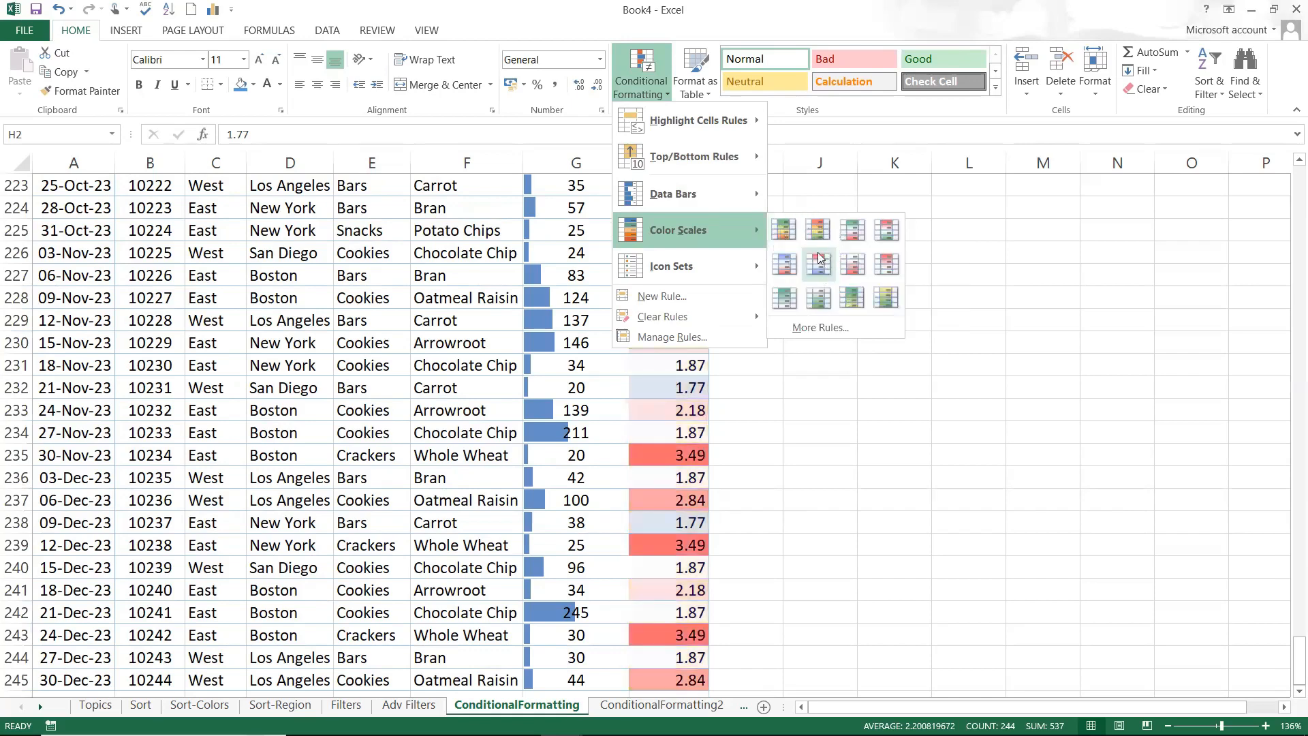
click(786, 227)
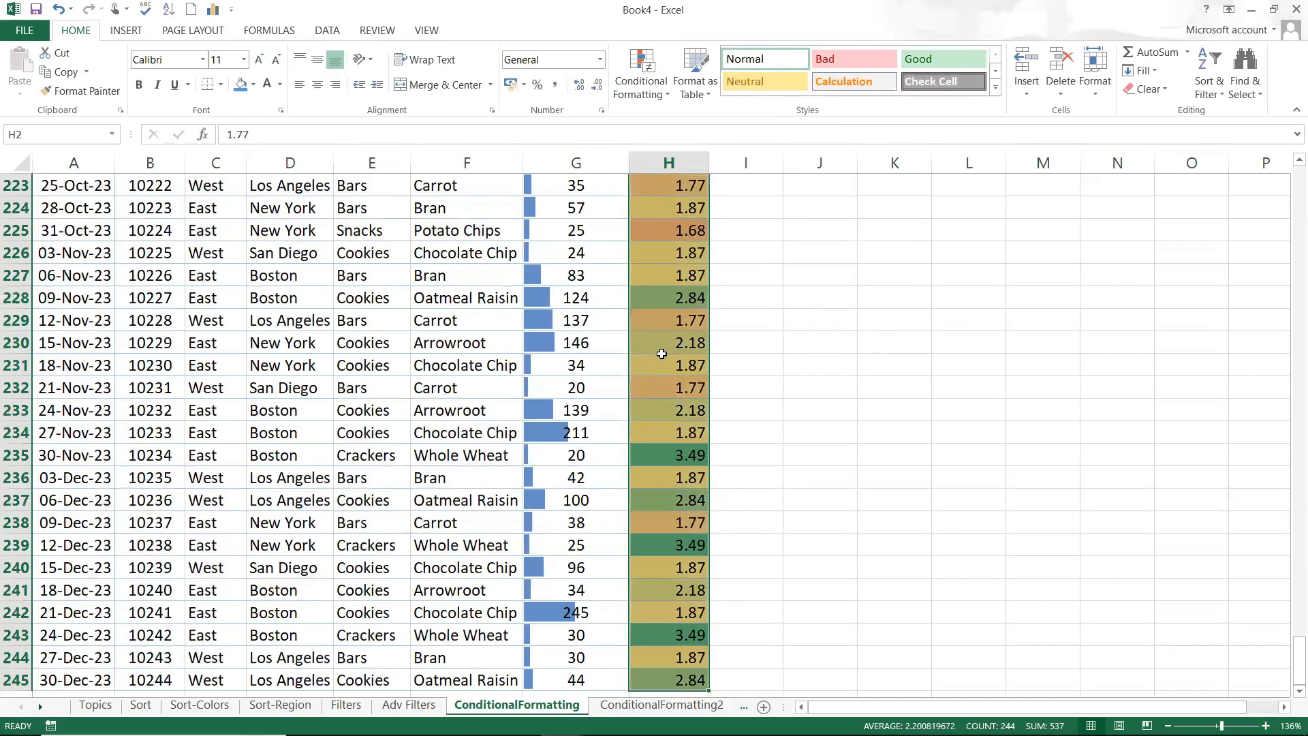
key(ctrl+Up)
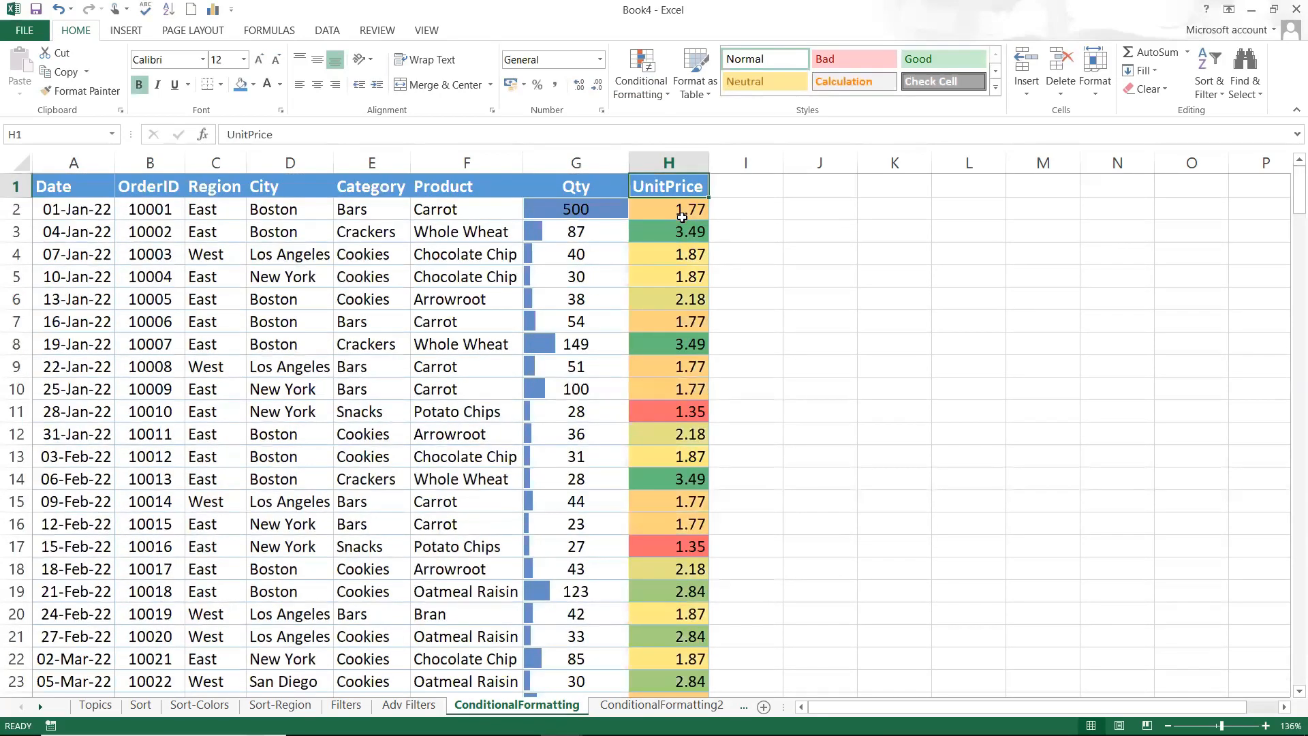
- Start a custom color scale rule for all the UnitPrice values from H2 to H245 with the 2-Color Scale format style
drag(682, 218, 672, 415)
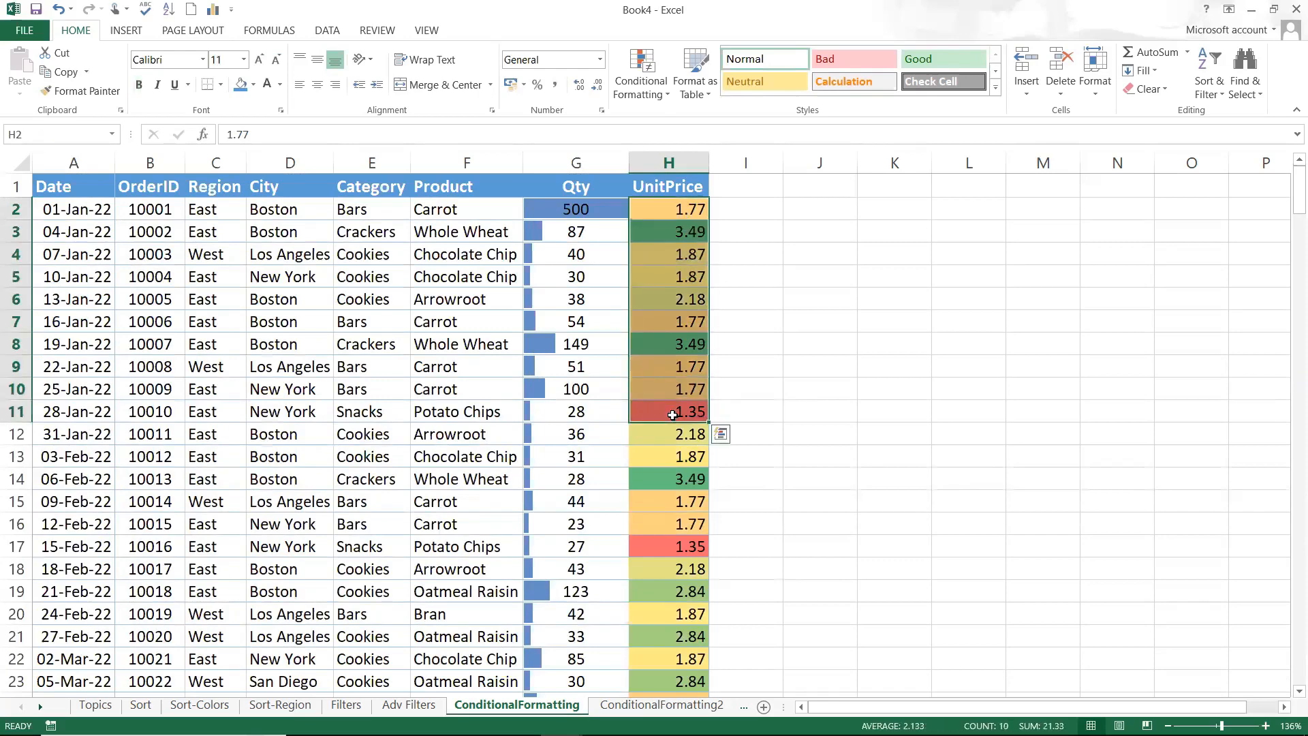
key(Up)
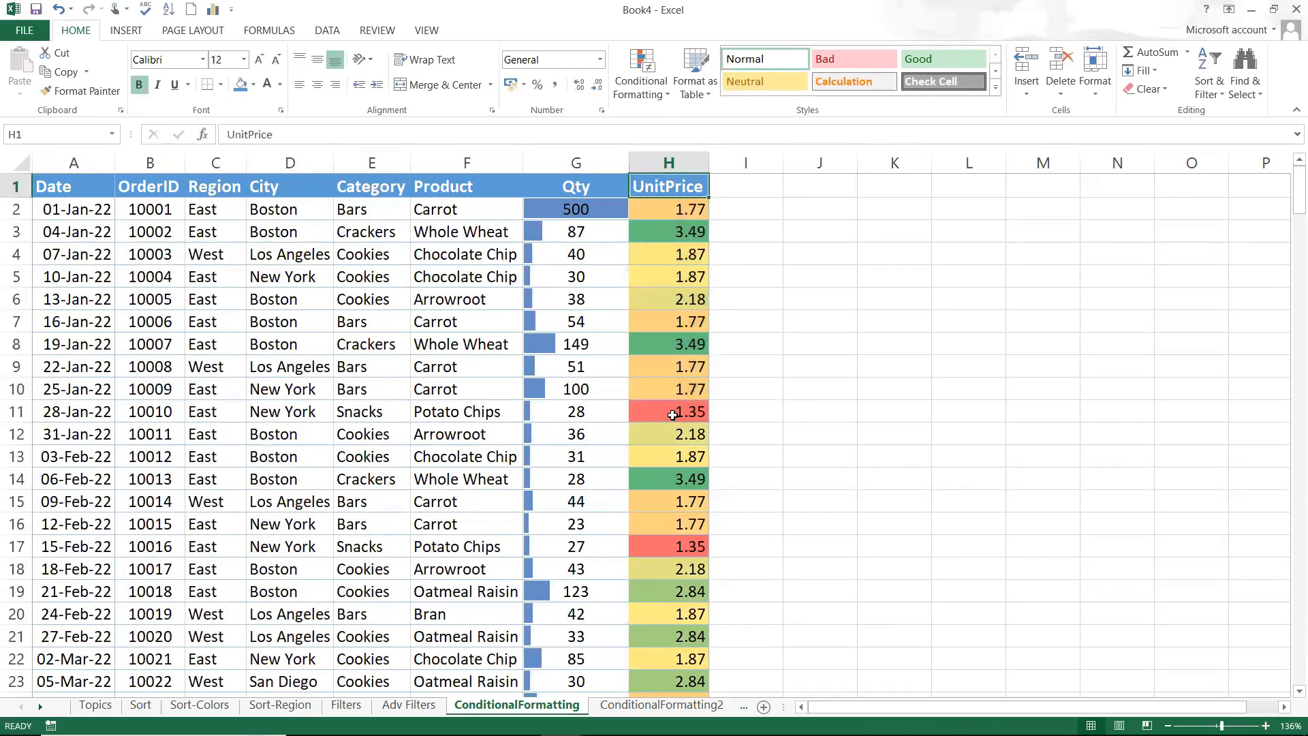
key(Down)
key(ctrl+shift+Down)
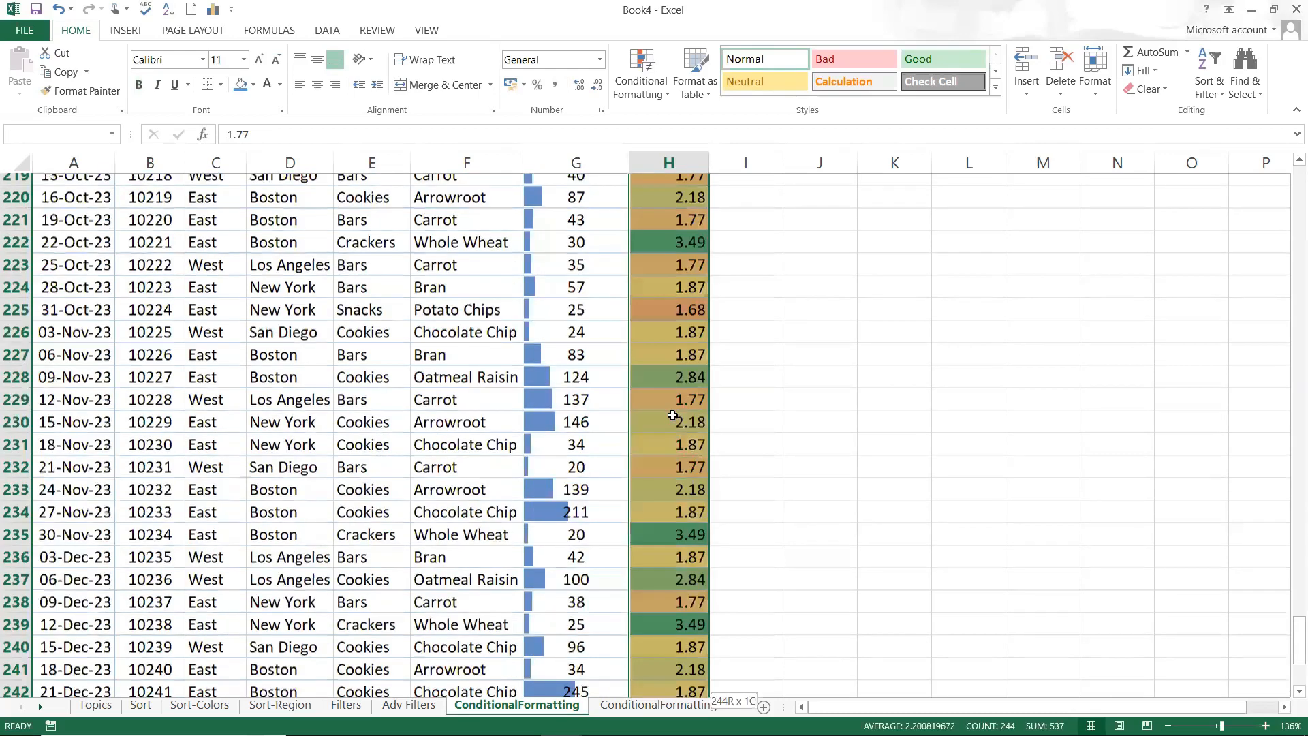
click(652, 89)
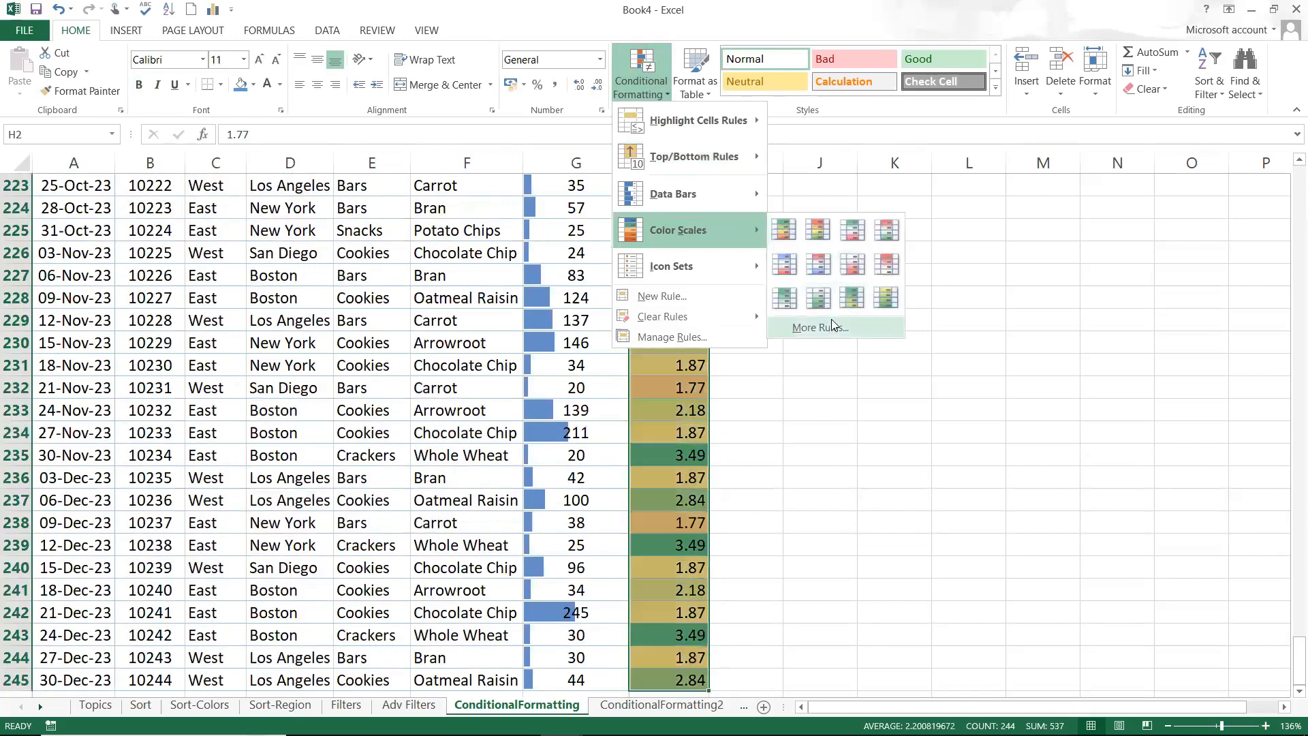
click(833, 324)
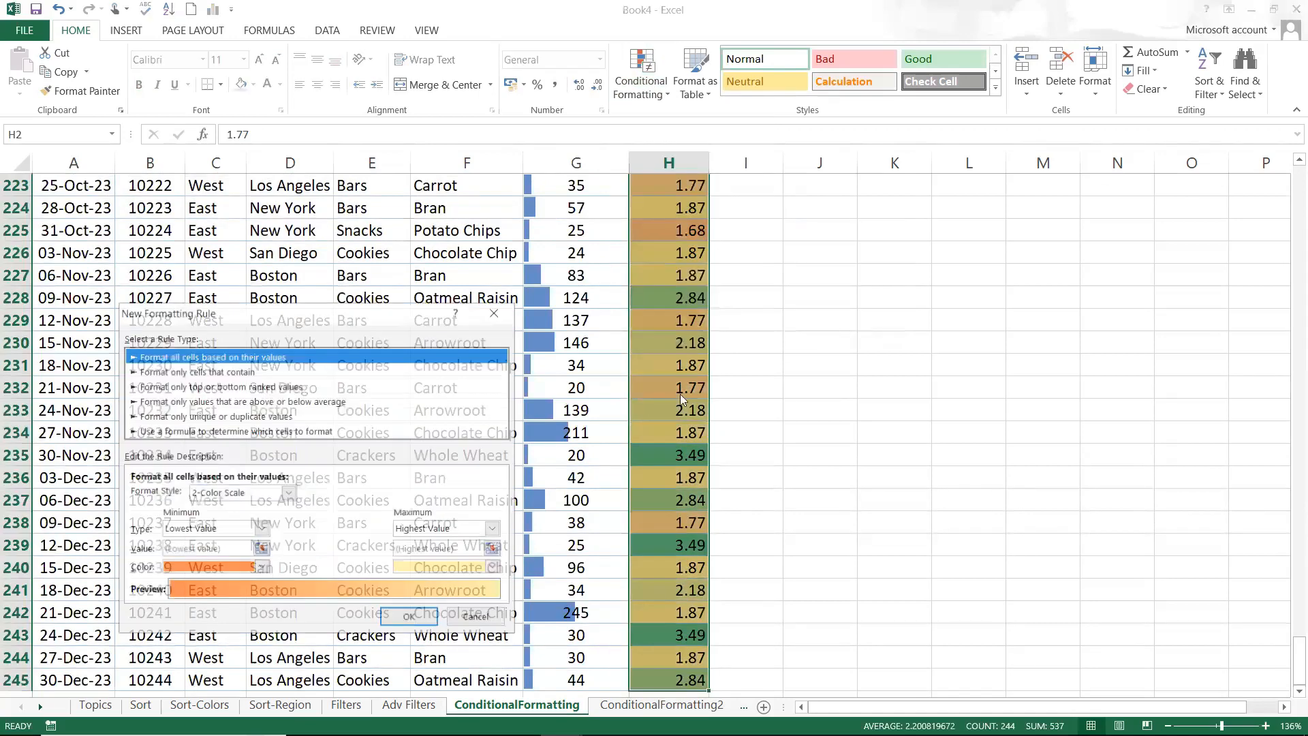
click(229, 530)
click(228, 498)
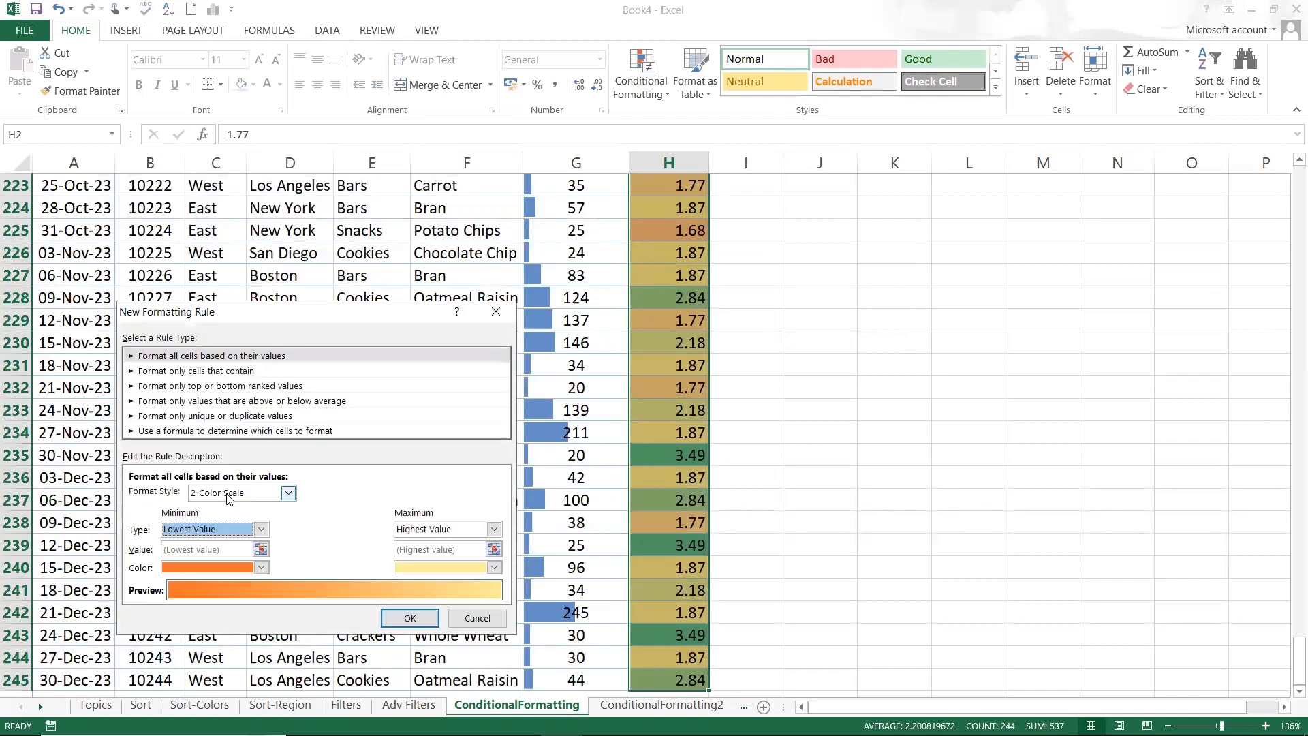
click(228, 497)
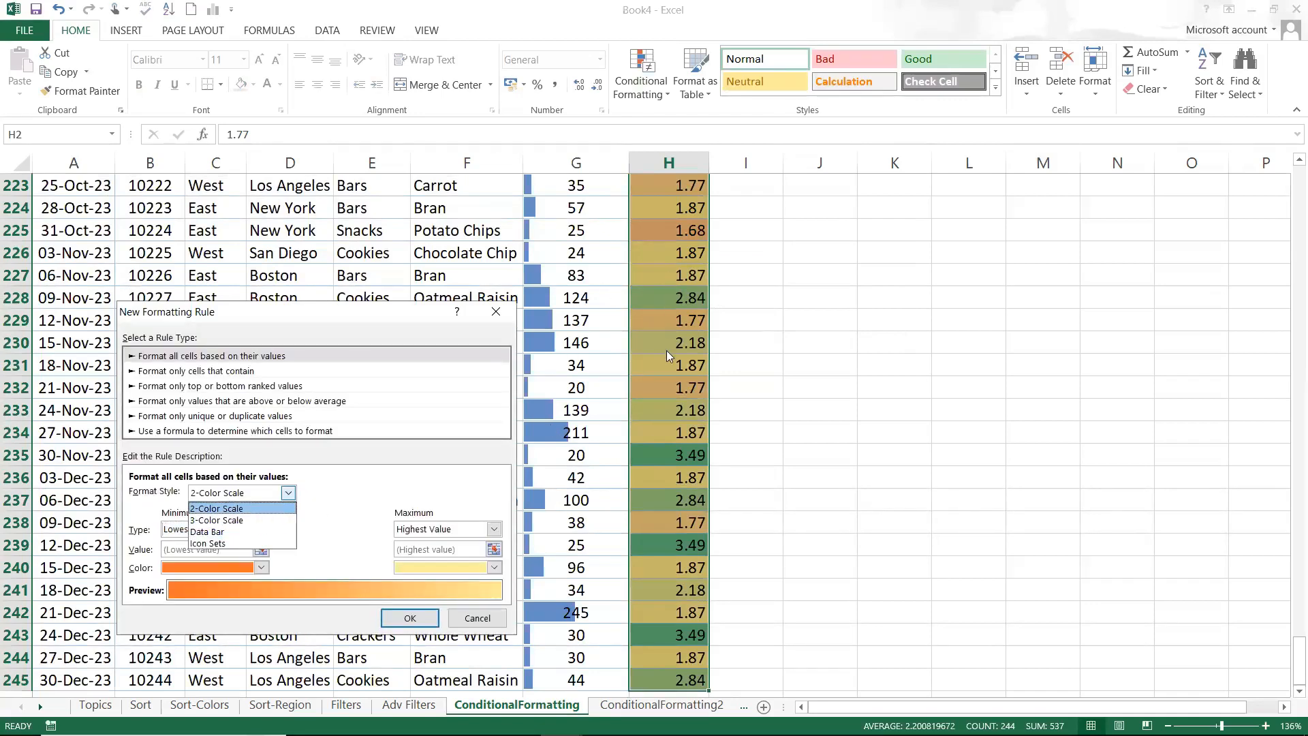
click(260, 509)
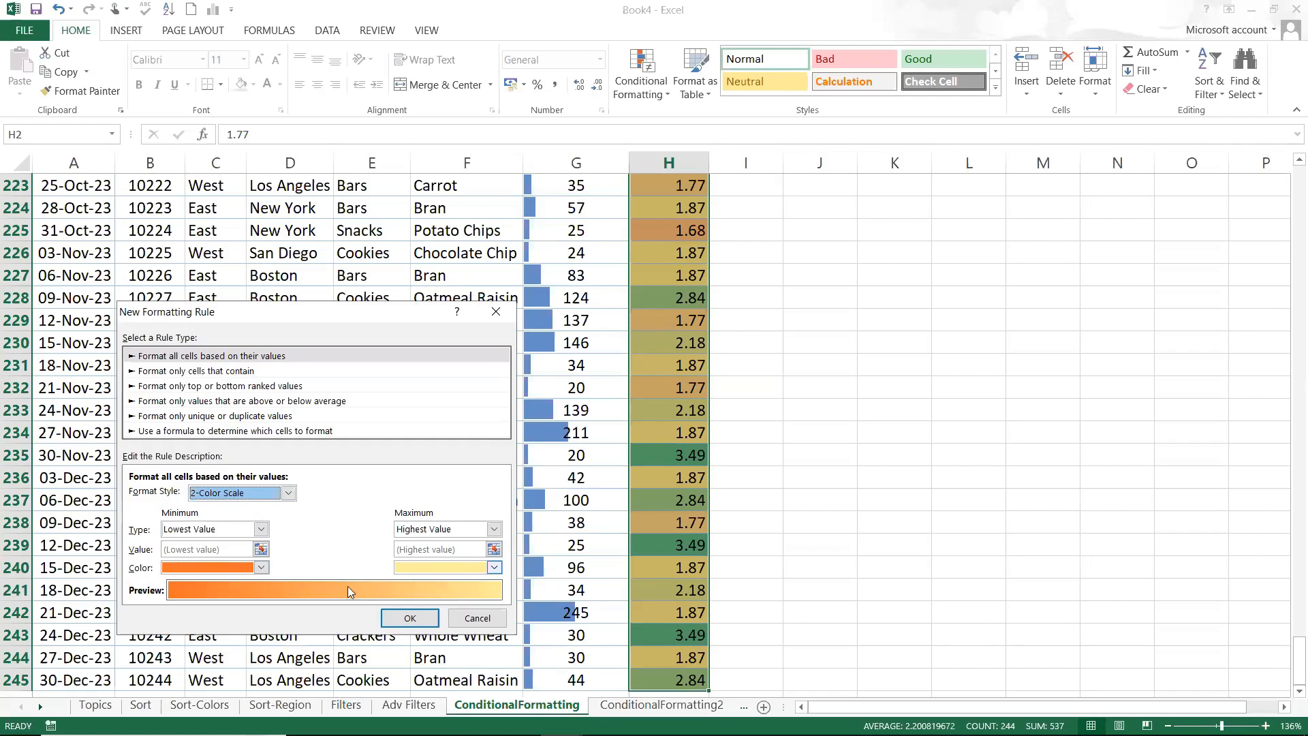
- Set the color scale's minimum to the number 0 and its maximum to the number 500, and create the rule
click(204, 530)
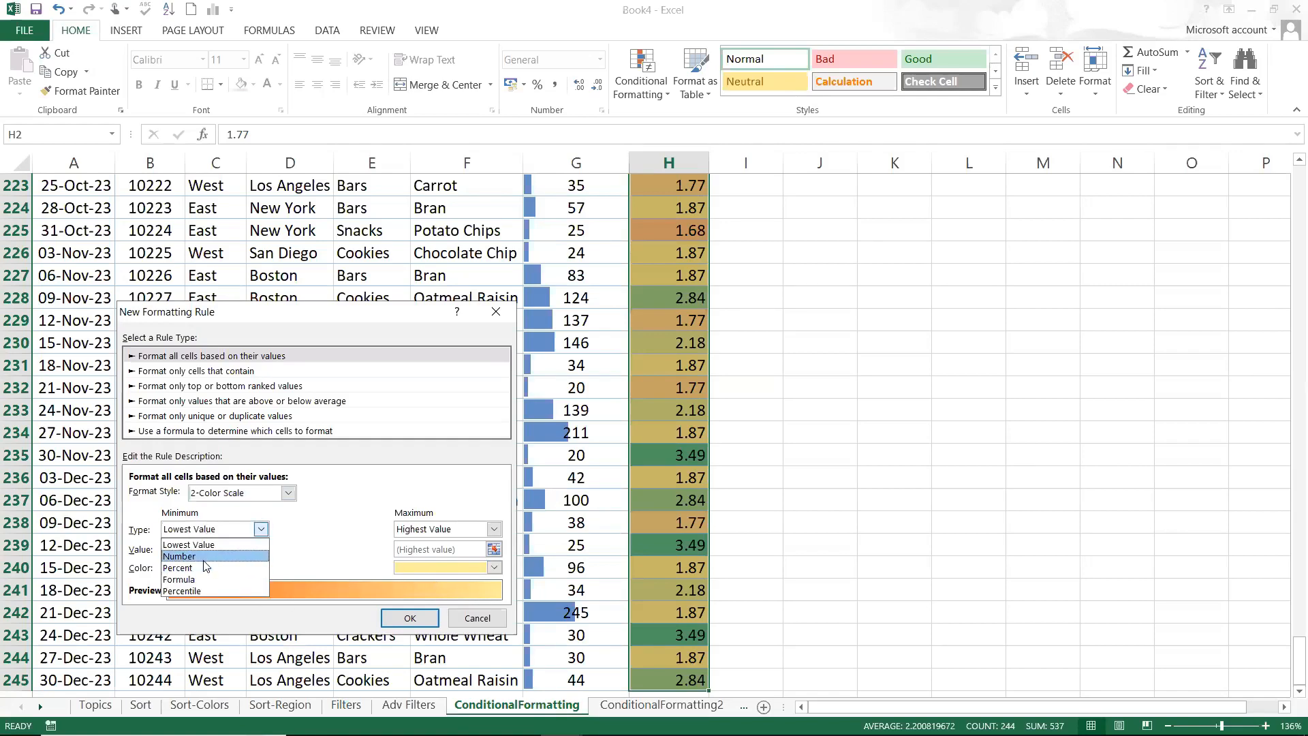
click(198, 557)
click(415, 530)
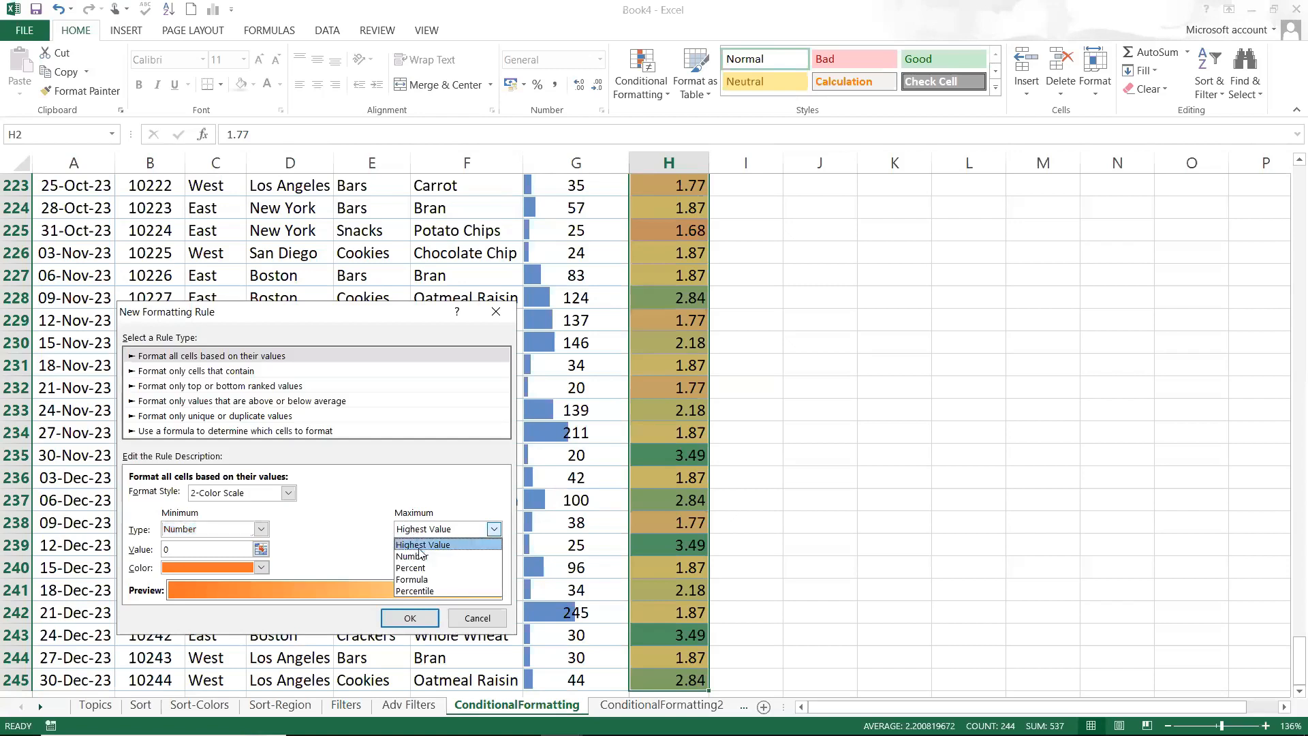
click(420, 557)
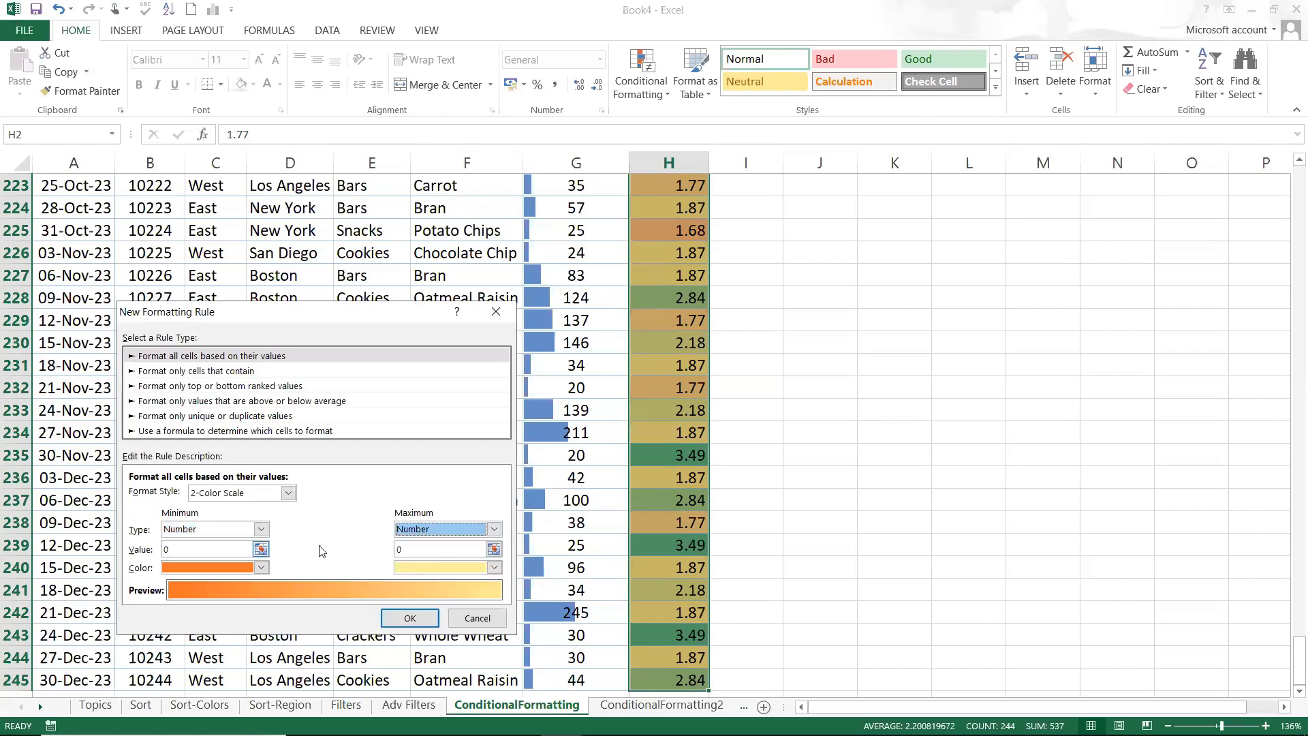
click(416, 547)
key(BackSpace)
text(500)
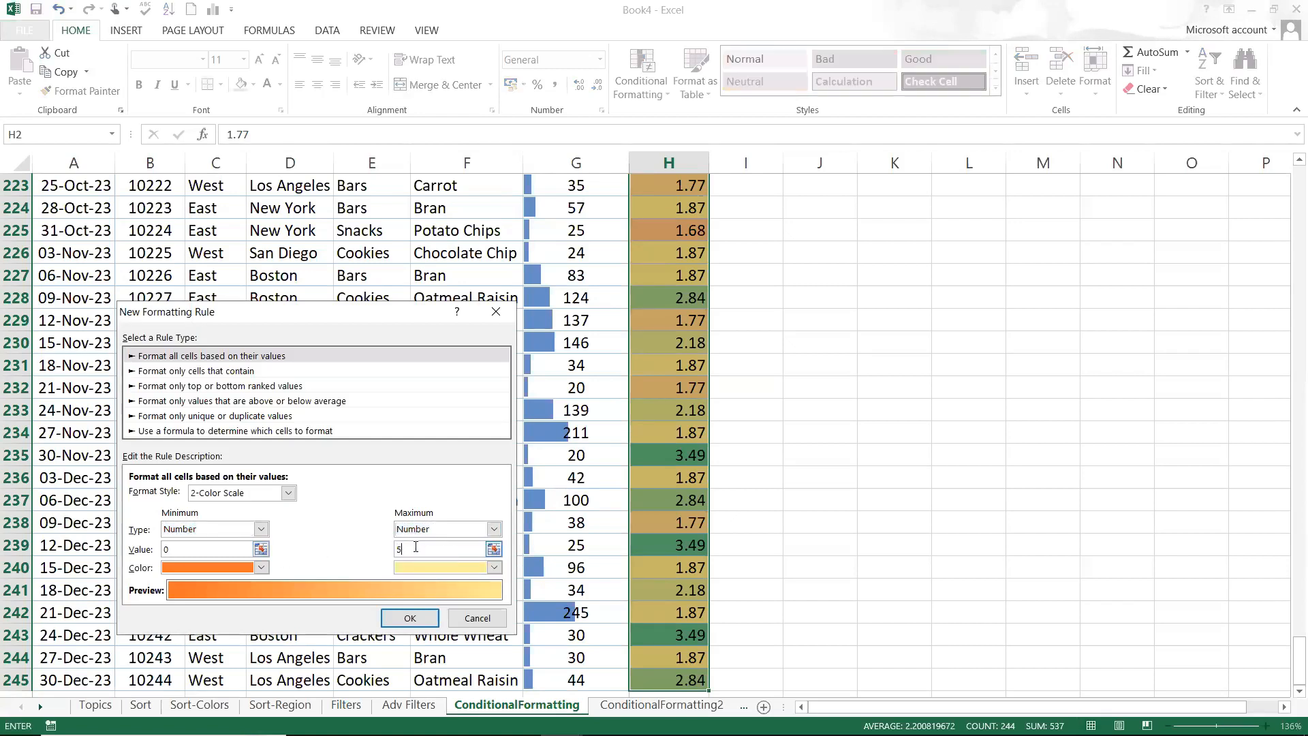
click(410, 618)
- Examine the color scale shading in the UnitPrice column from the first data row to the last
click(658, 438)
key(ctrl+Up)
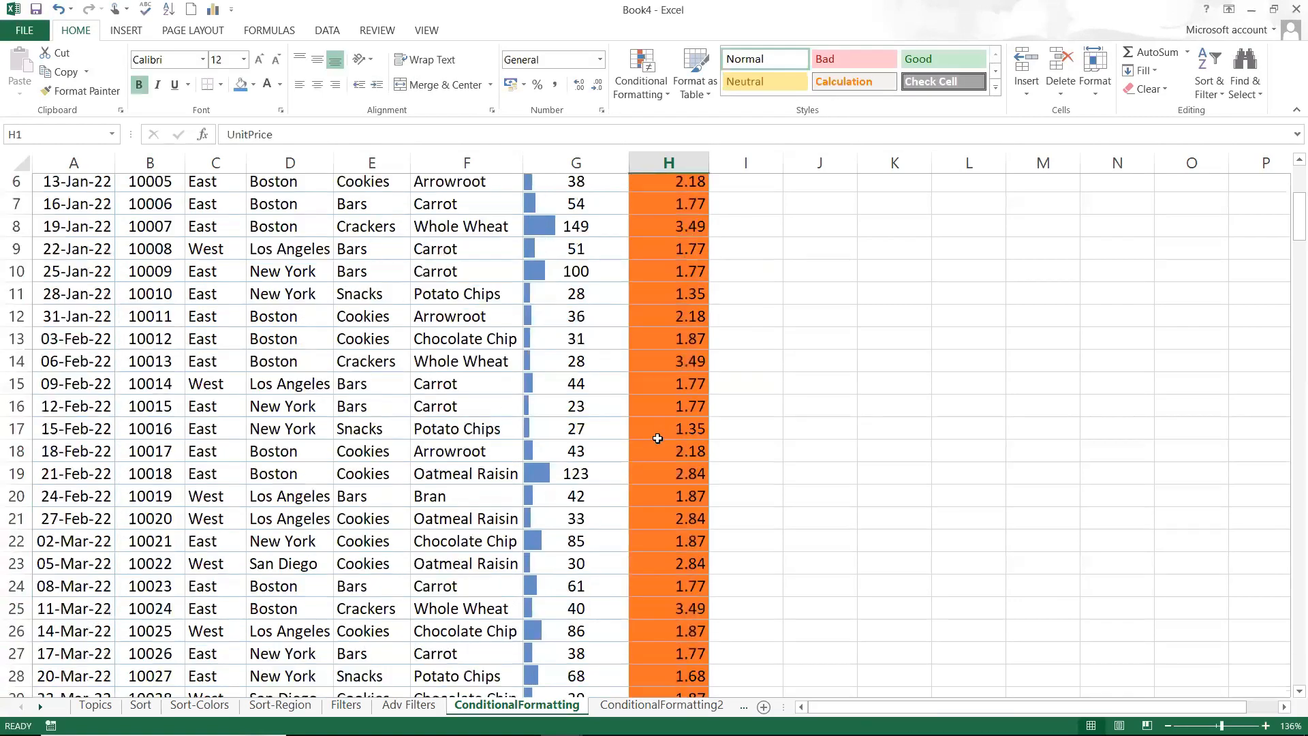
click(695, 206)
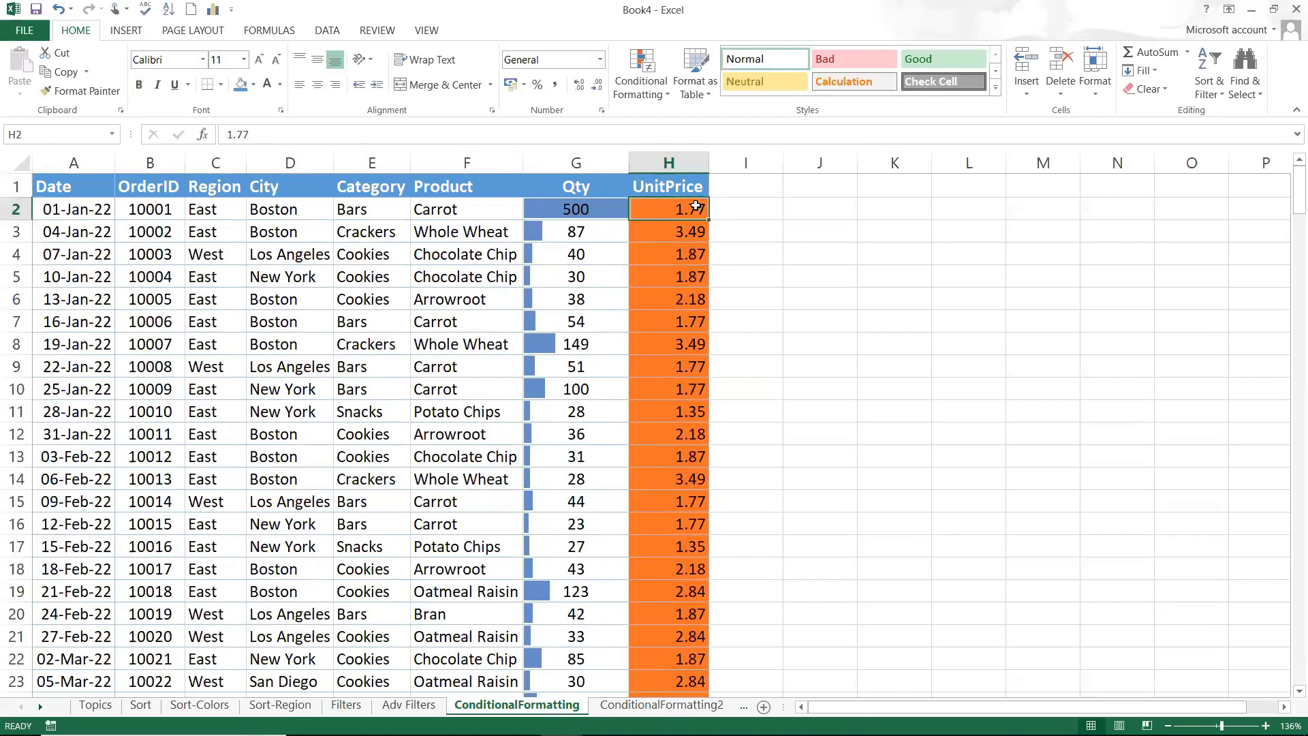
key(ctrl+Down)
key(Down)
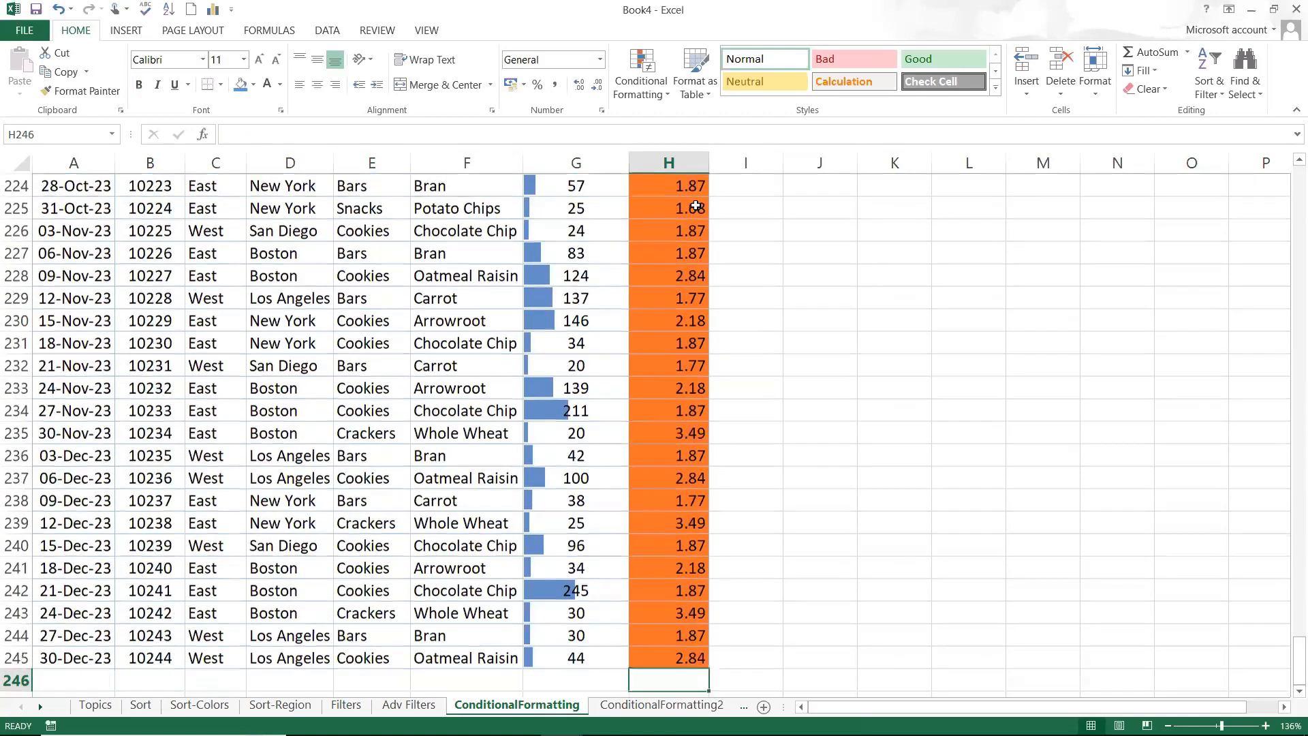
key(Up)
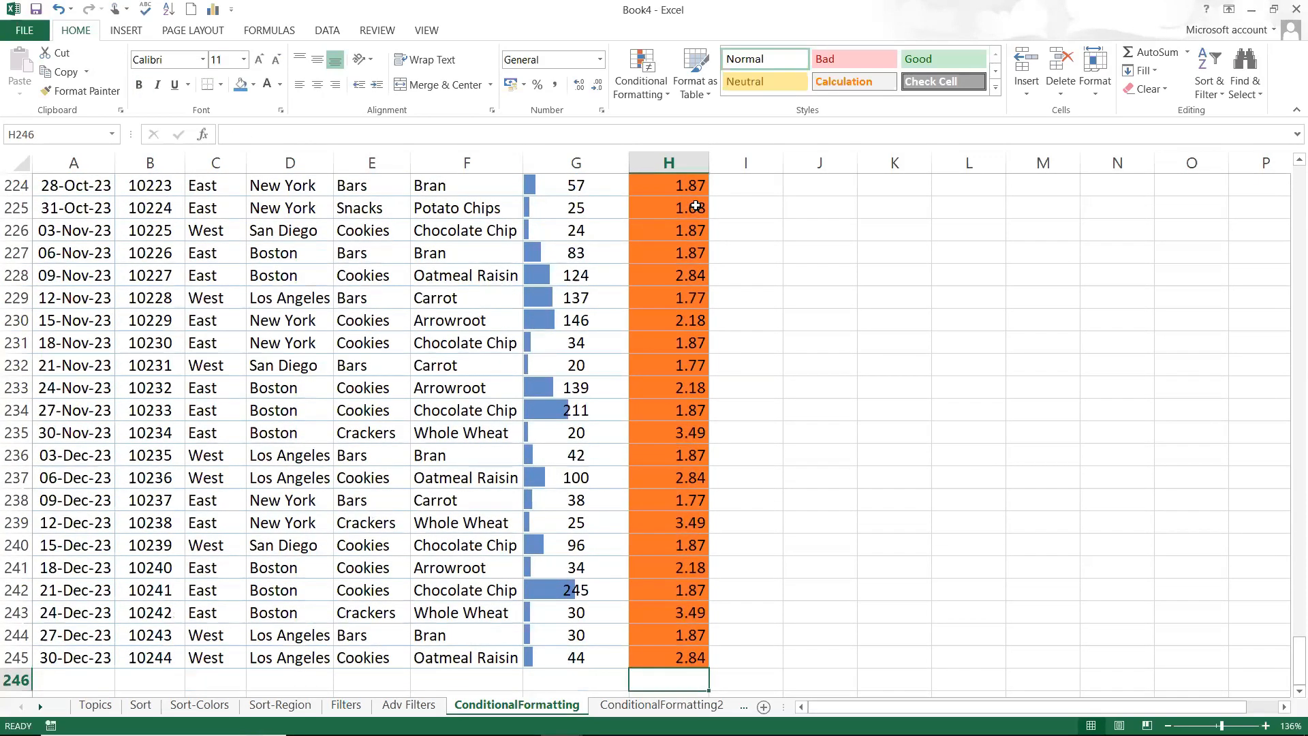
key(ctrl+Up)
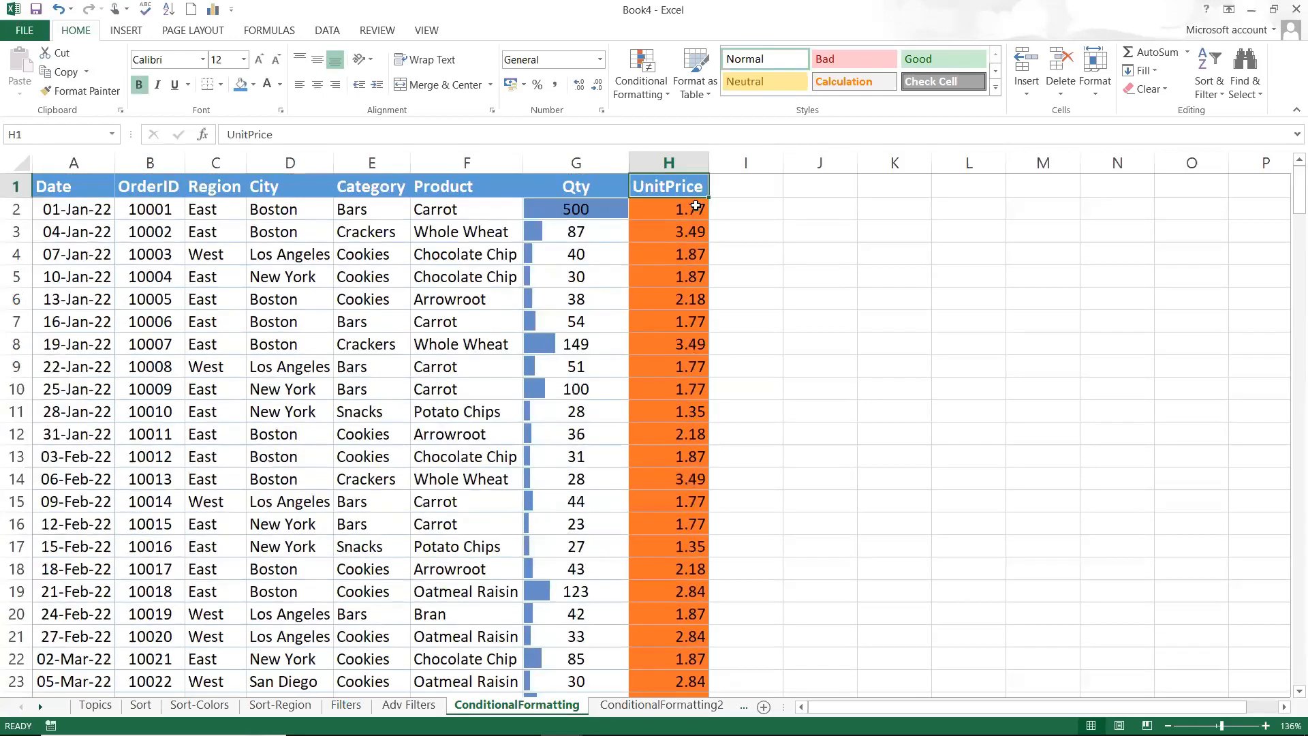
- Edit the orange-to-yellow color scale rule on the UnitPrice column so its maximum number is 5, and apply the change
key(Down)
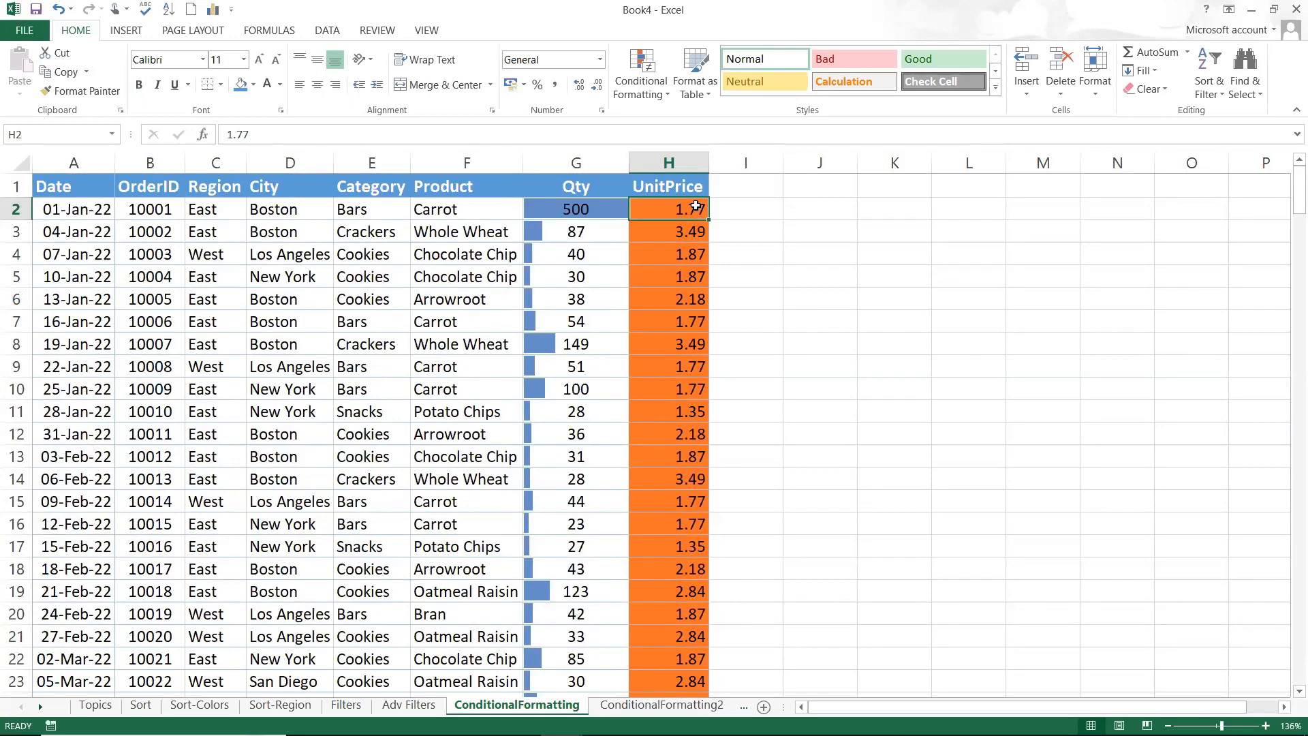
click(649, 101)
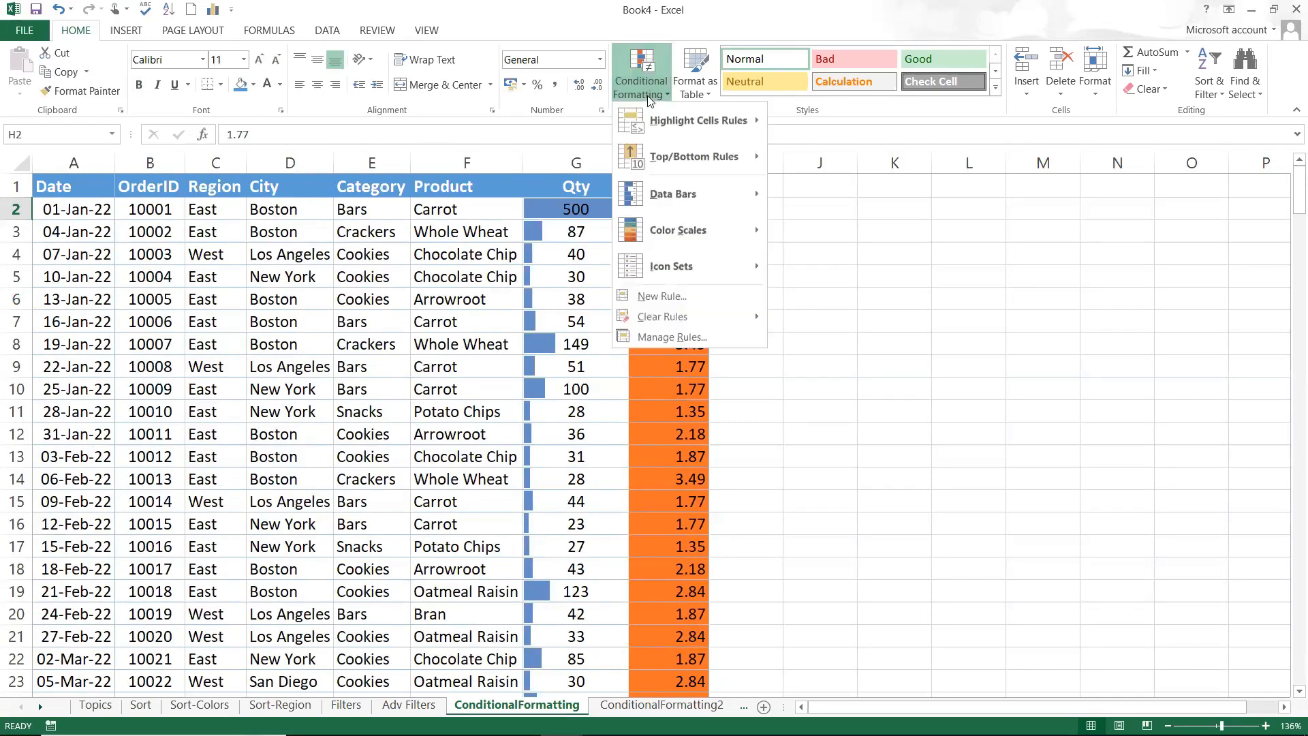
click(658, 336)
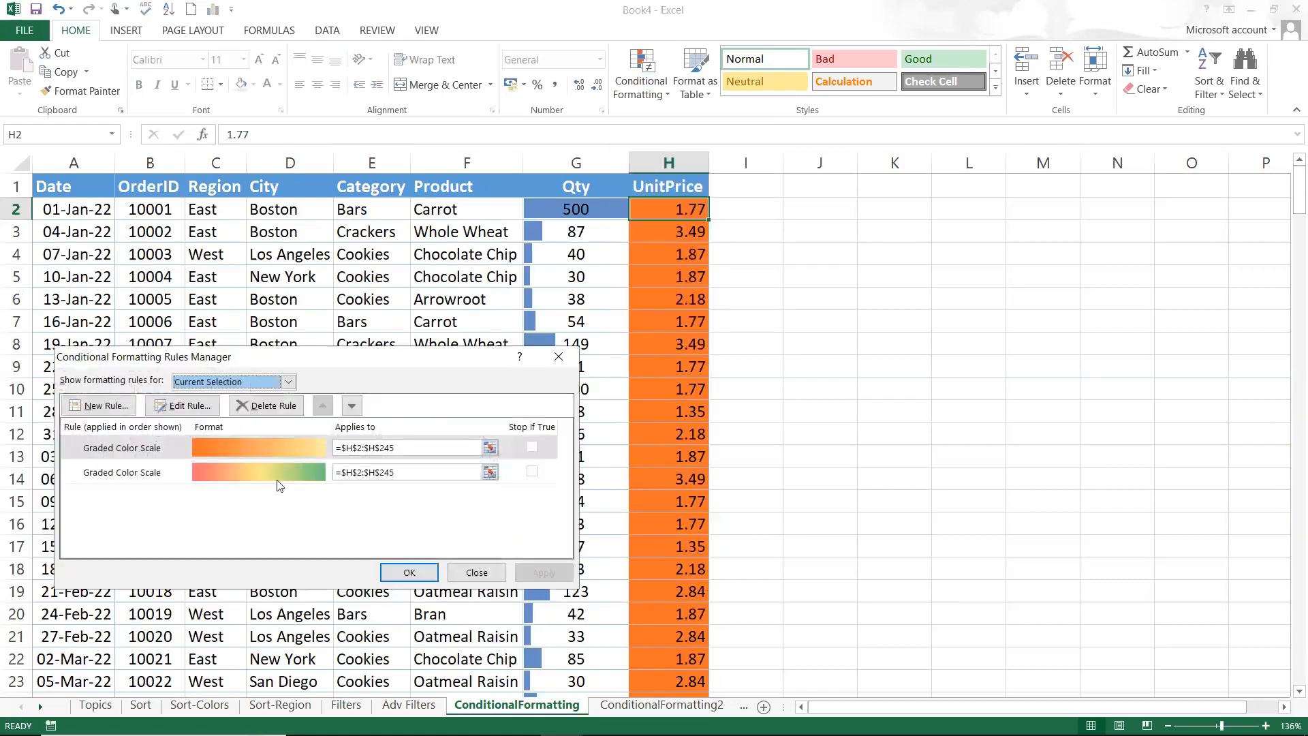
click(275, 449)
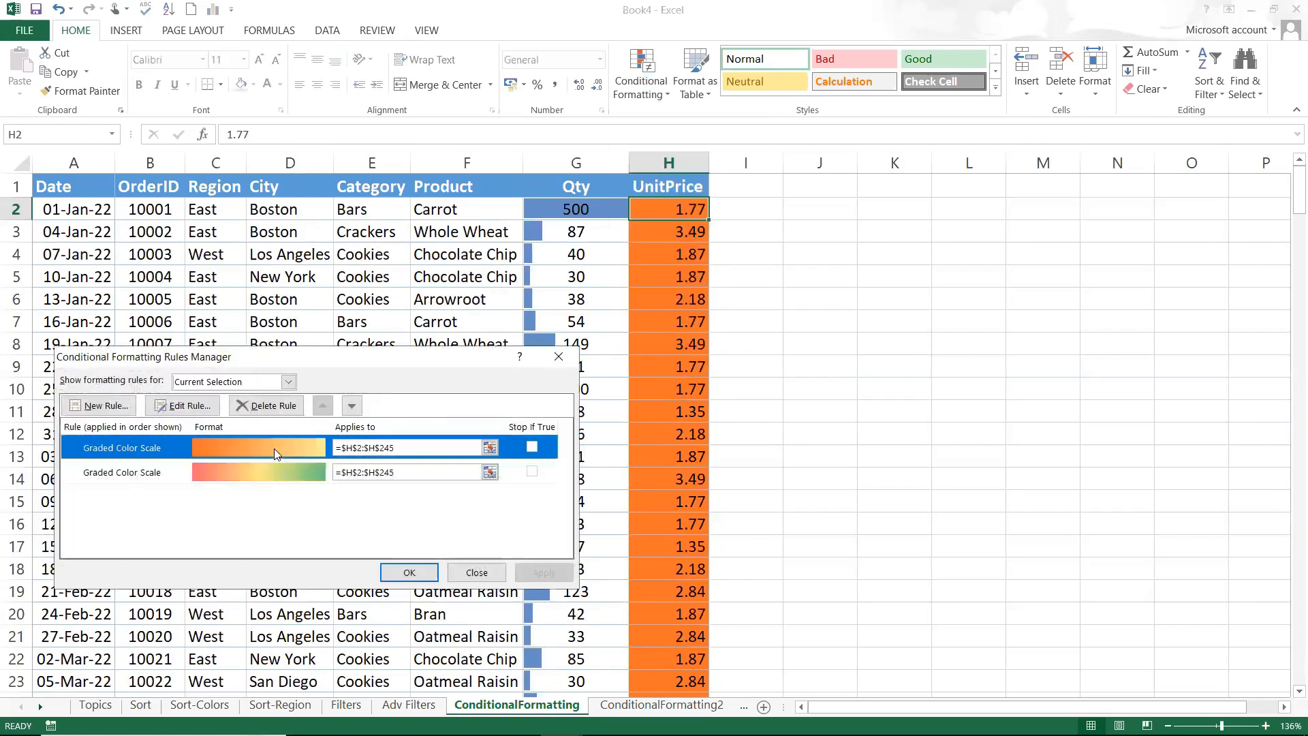
double_click(274, 448)
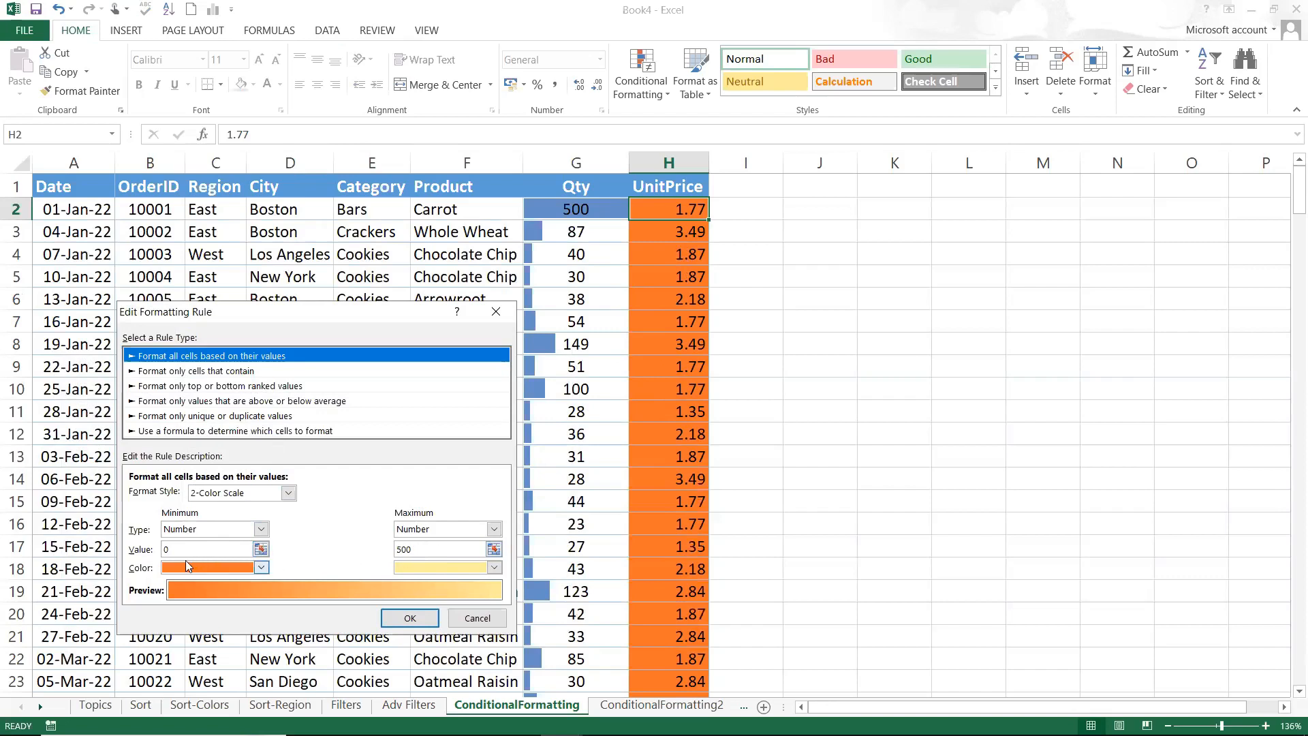
click(445, 553)
key(BackSpace)
key(BackSpace)
key(BackSpace)
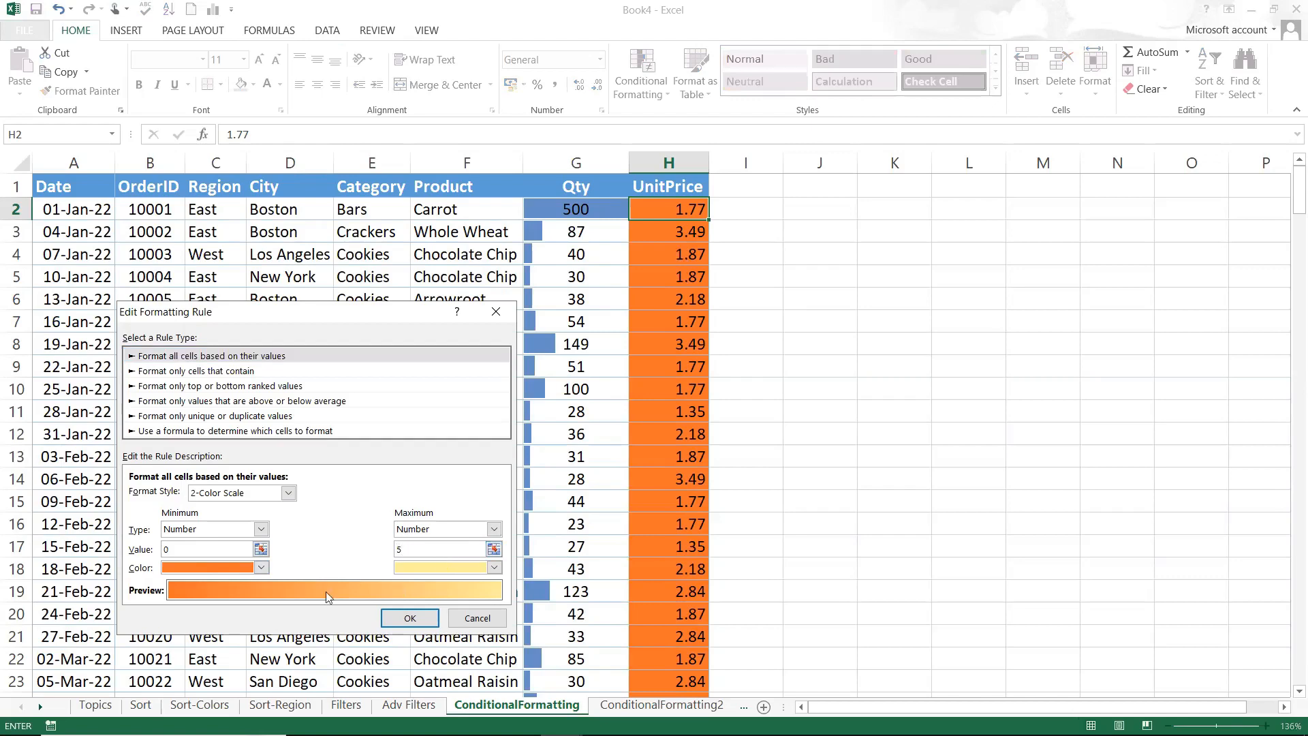
click(400, 621)
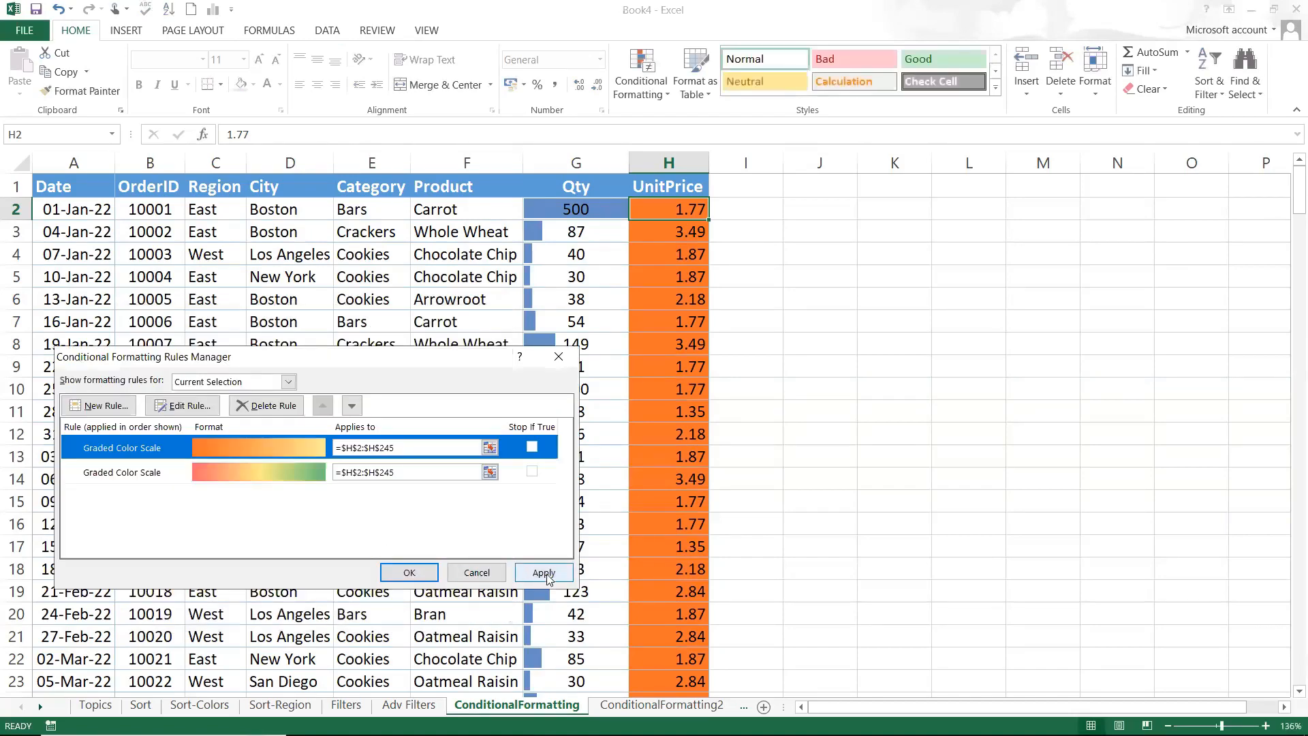
click(553, 576)
click(409, 572)
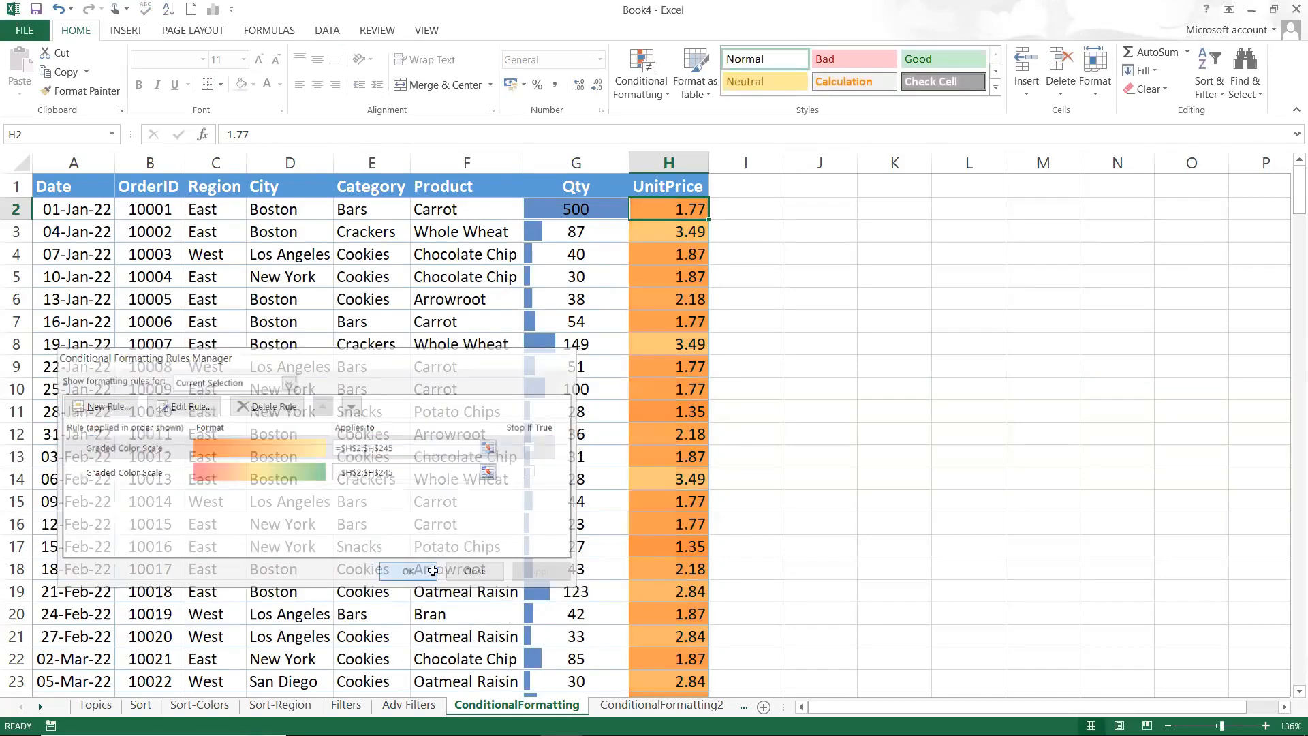
- Set the UnitPrice in cell H10 to 4.5 to test the color scale
click(641, 431)
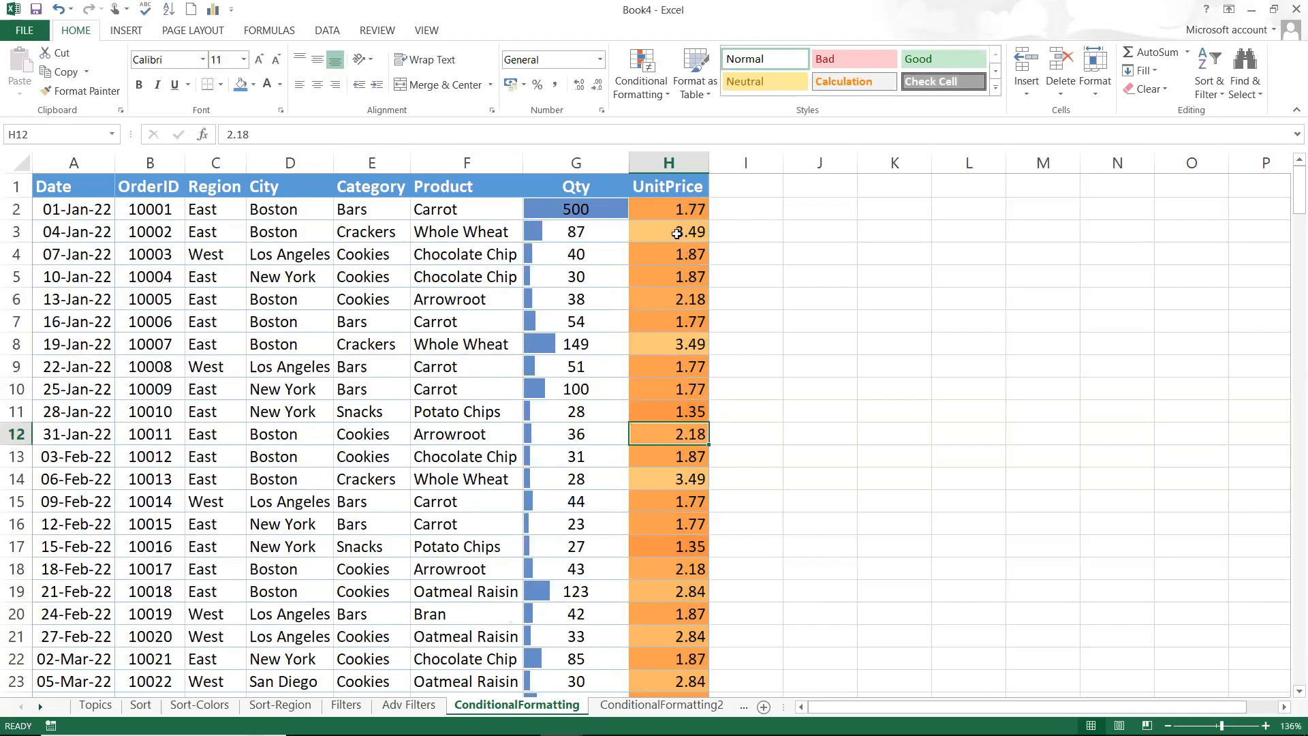
click(665, 389)
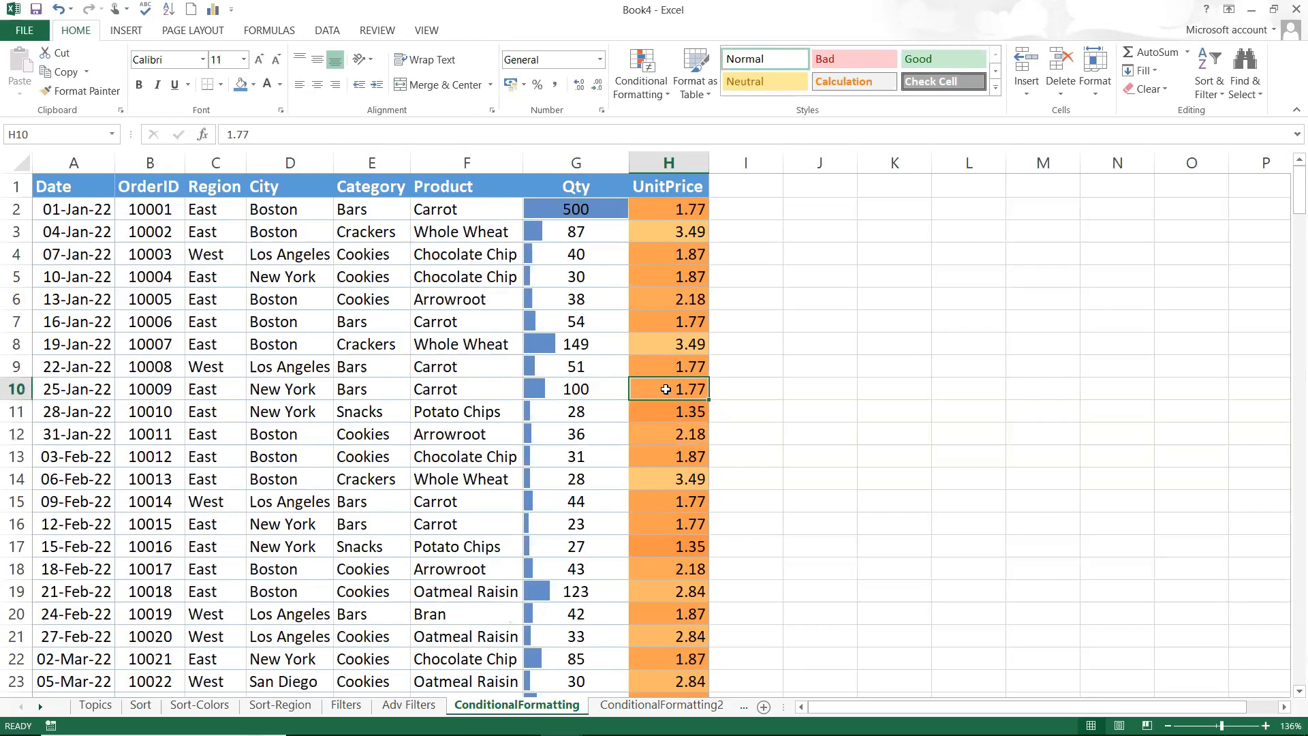
text(4.5)
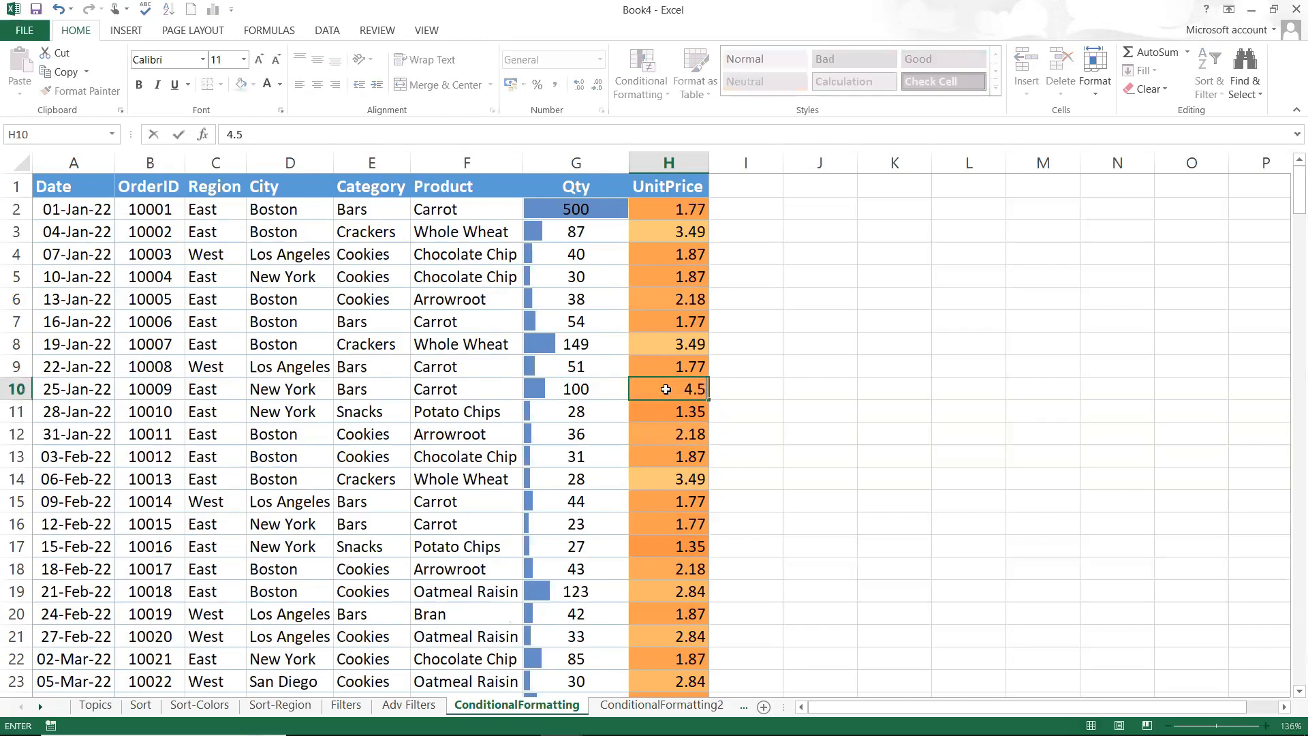
key(Return)
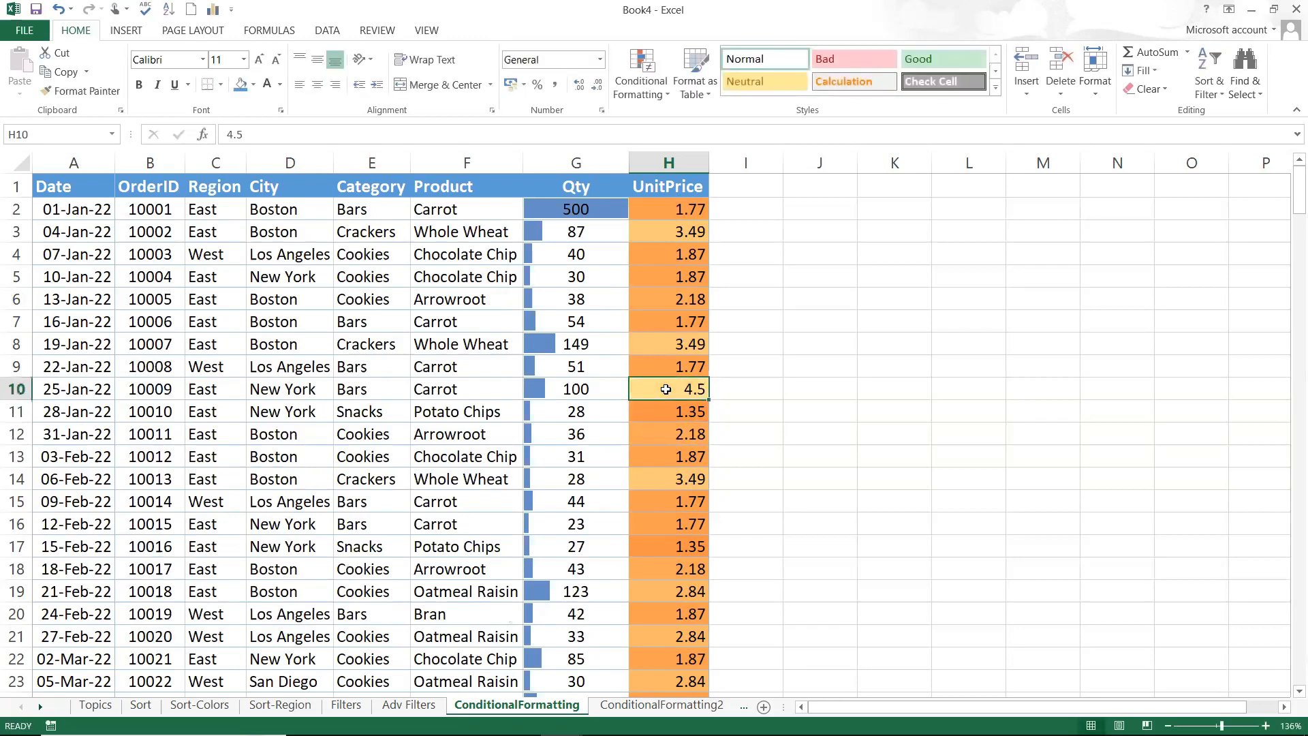
click(670, 296)
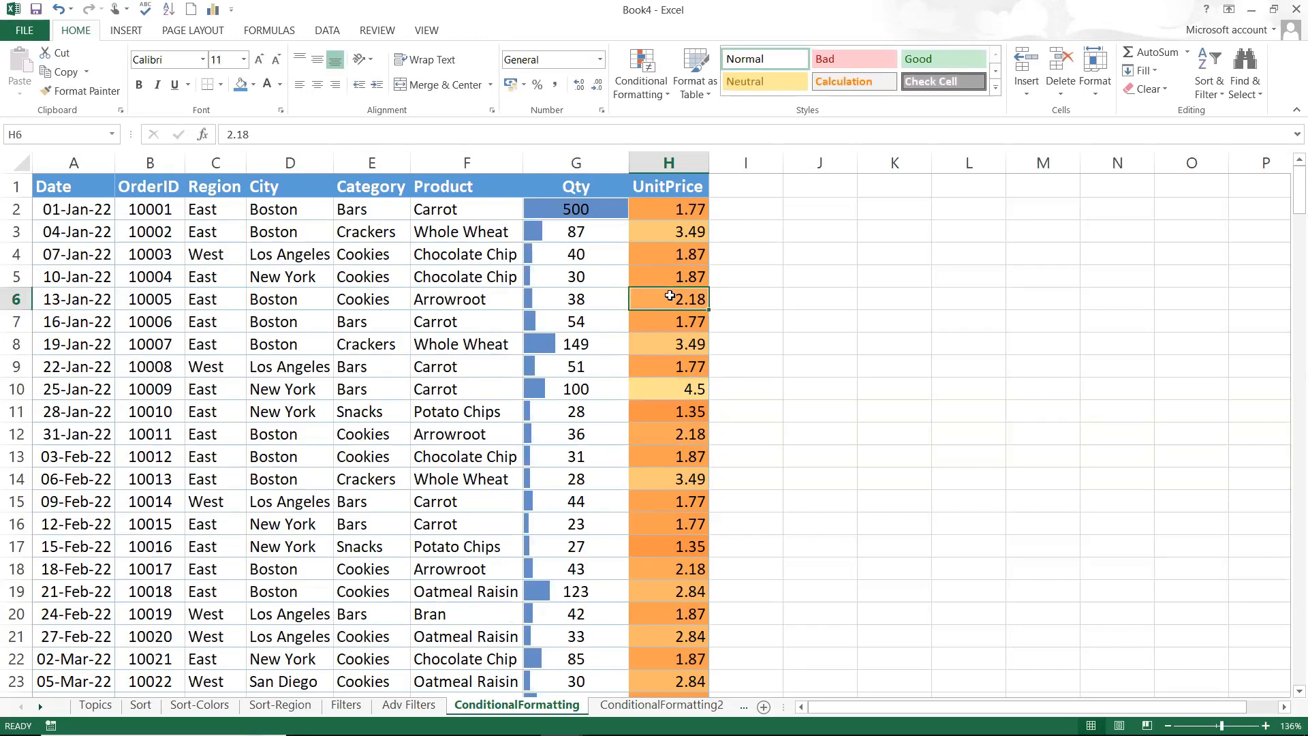
click(642, 75)
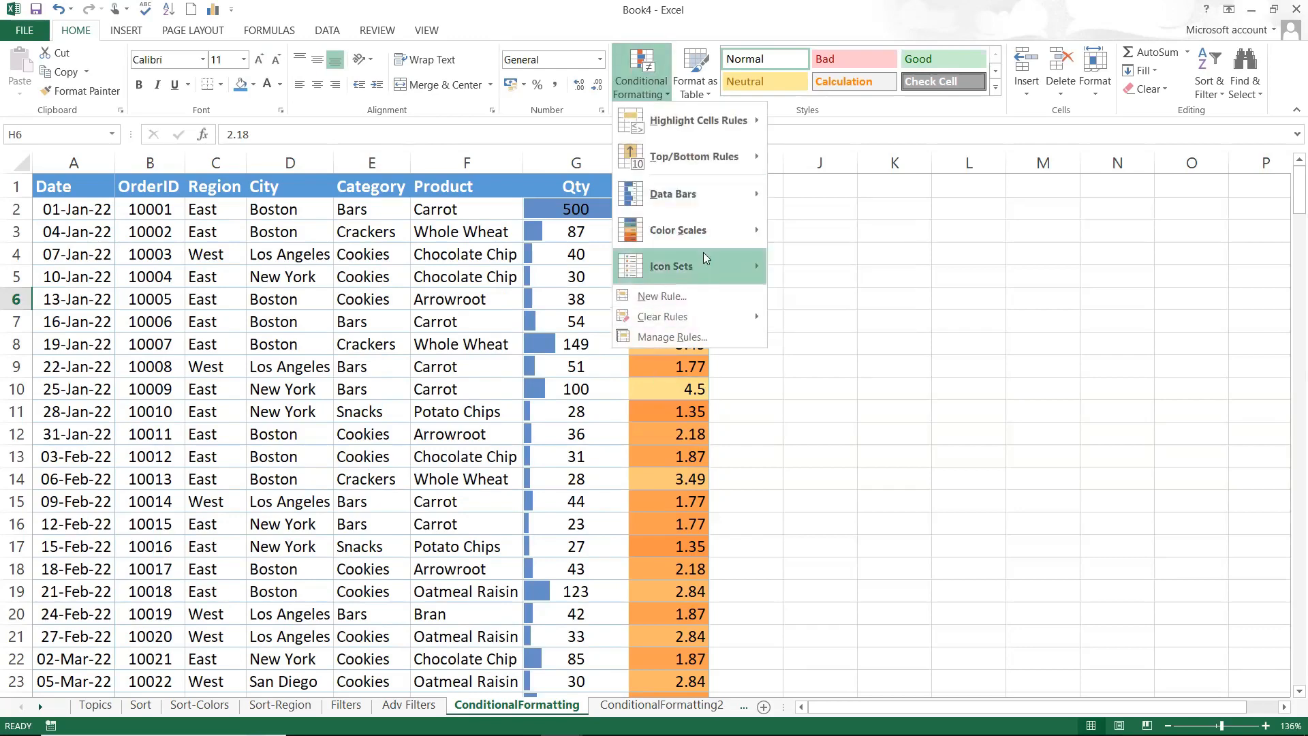
click(645, 383)
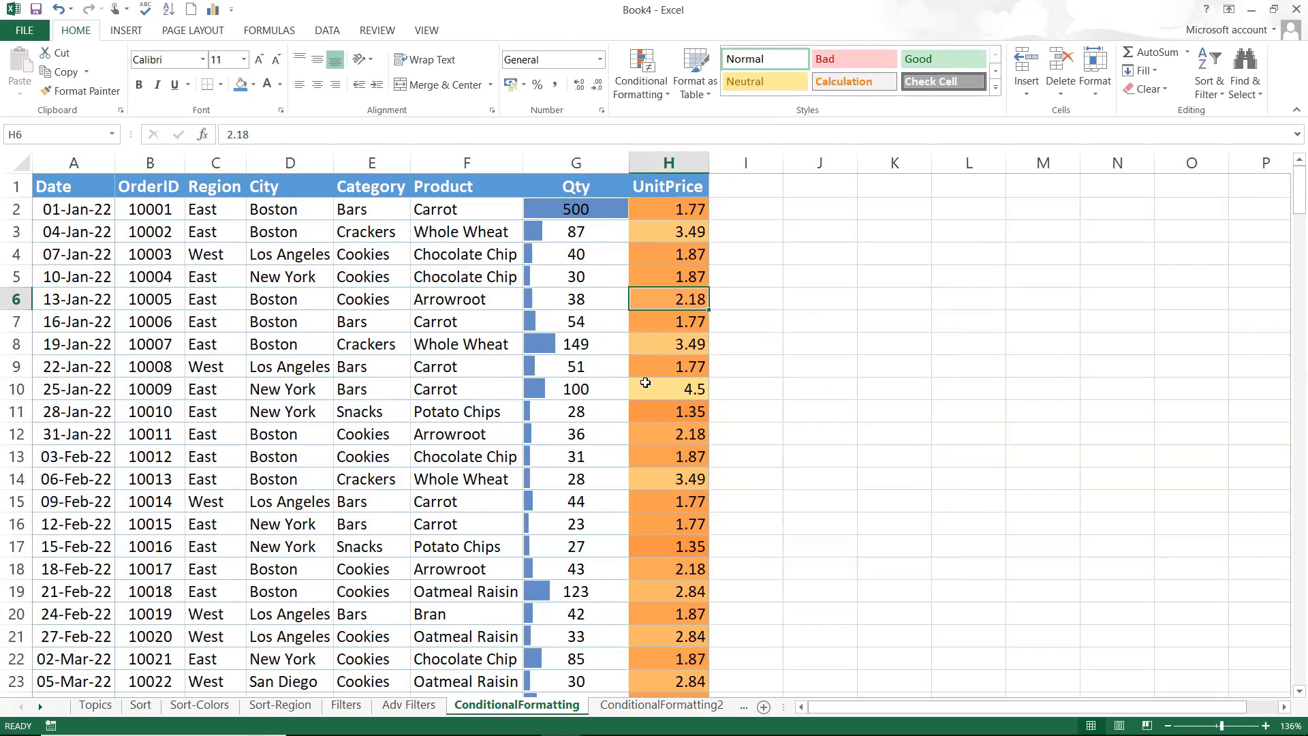
- Start a custom icon set rule for all UnitPrice values, using the style with red, yellow and green arrows
click(682, 204)
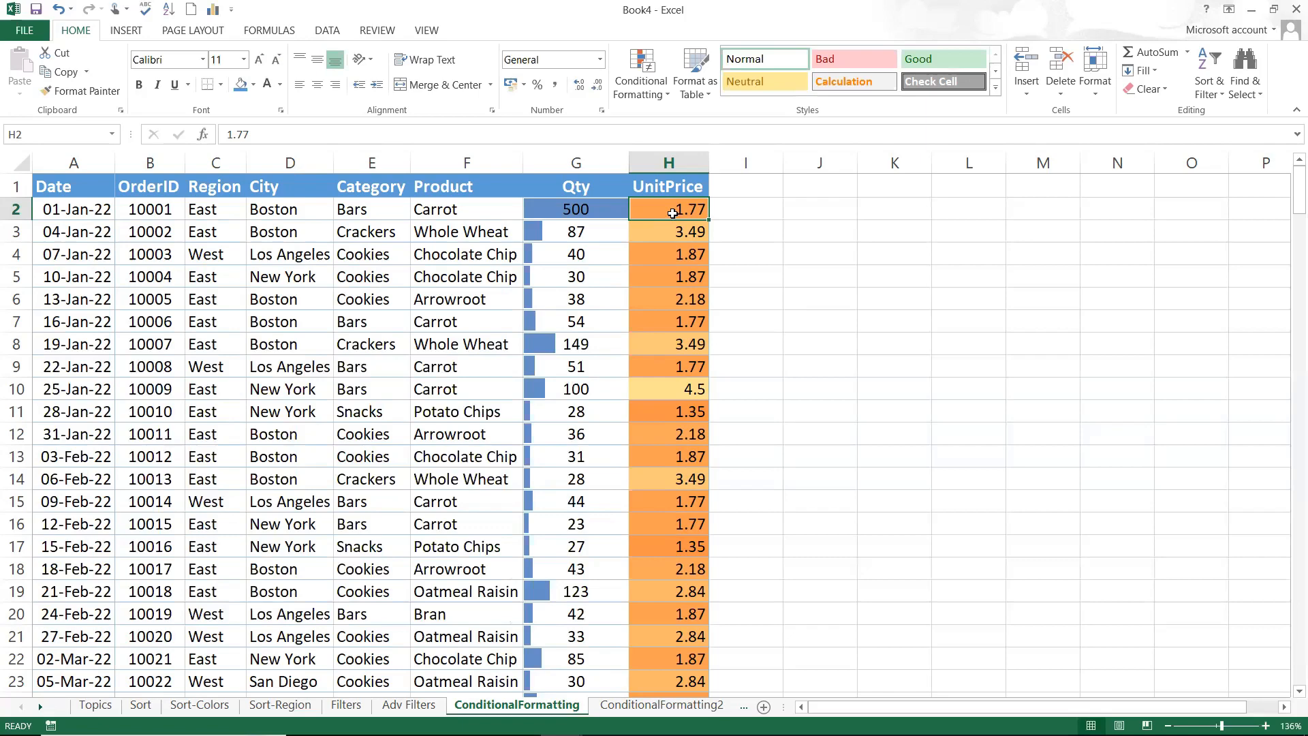
key(ctrl+shift+Down)
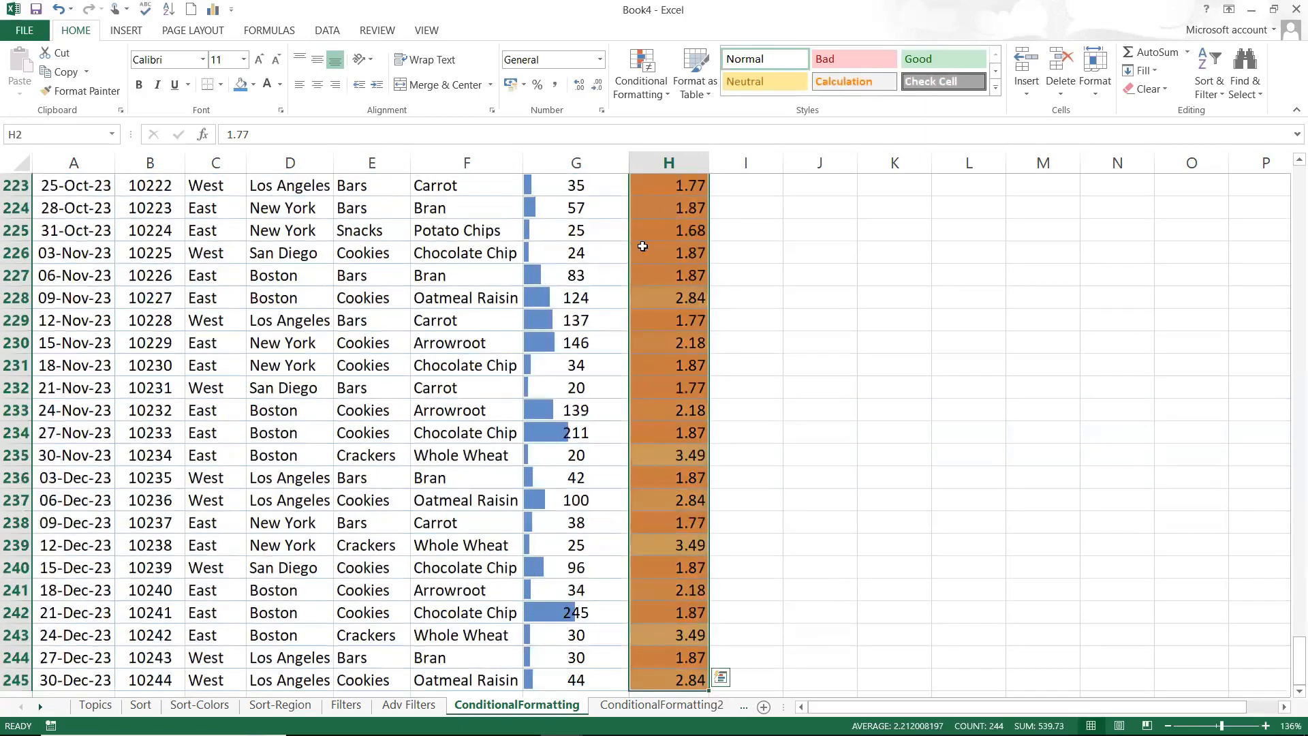
click(657, 87)
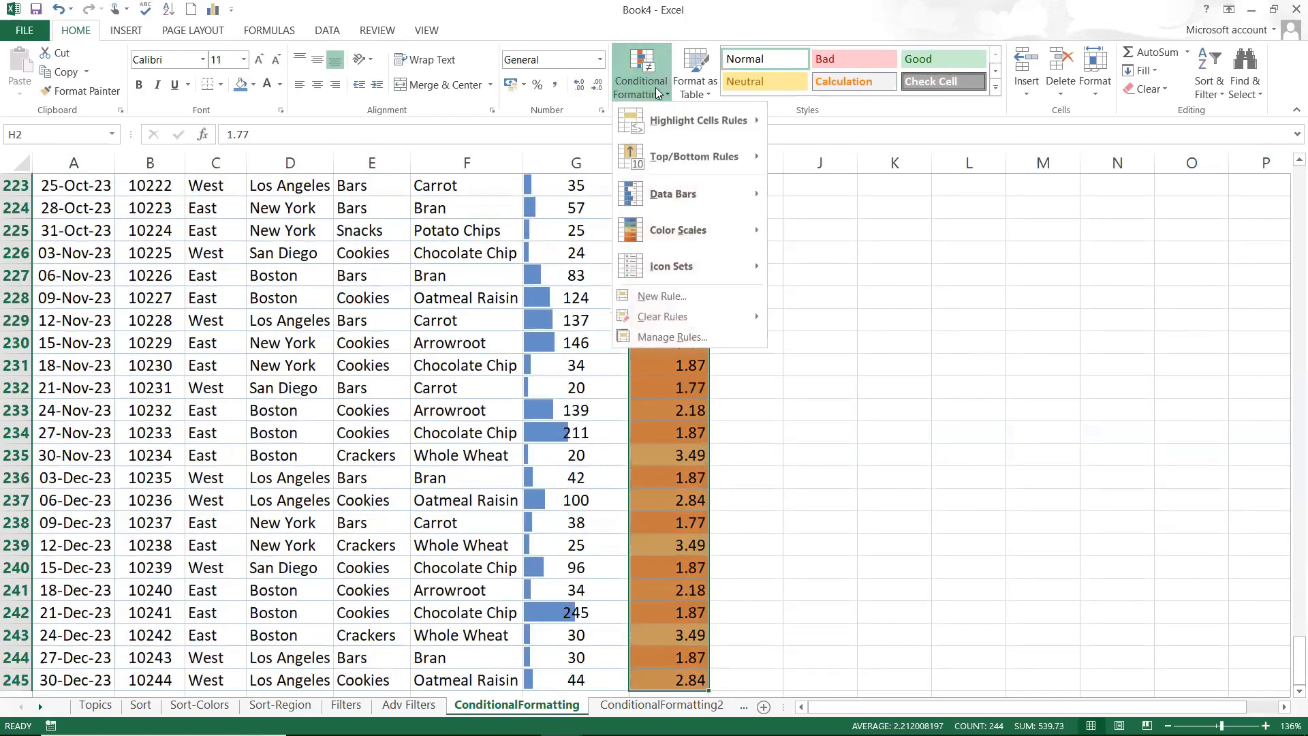
mouse_move(656, 269)
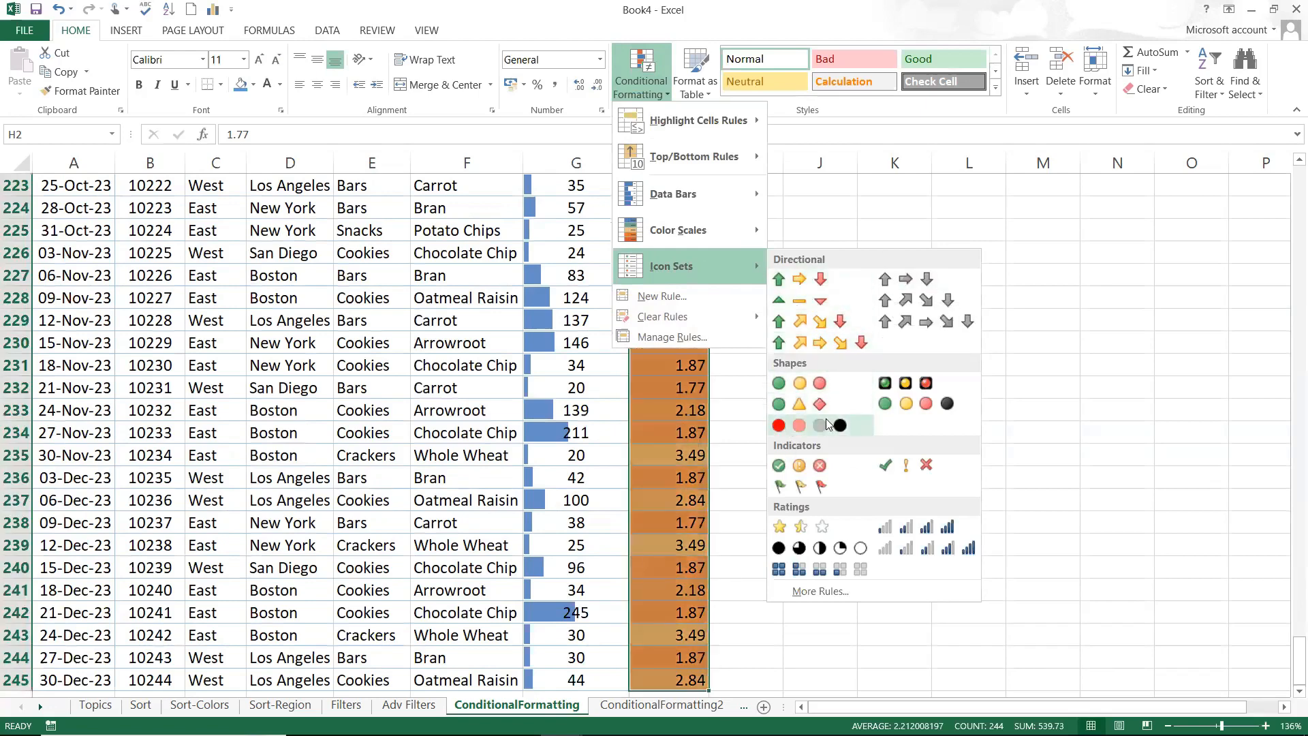
click(845, 600)
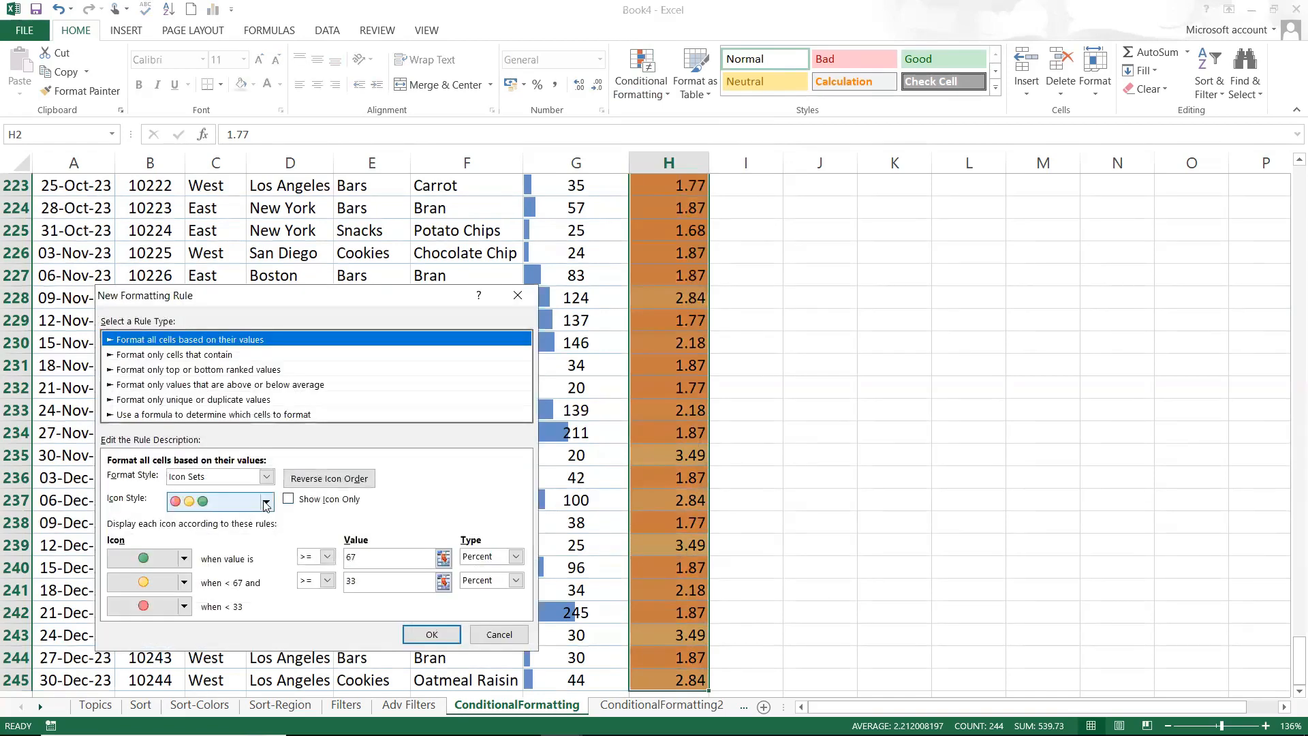
click(269, 502)
click(270, 502)
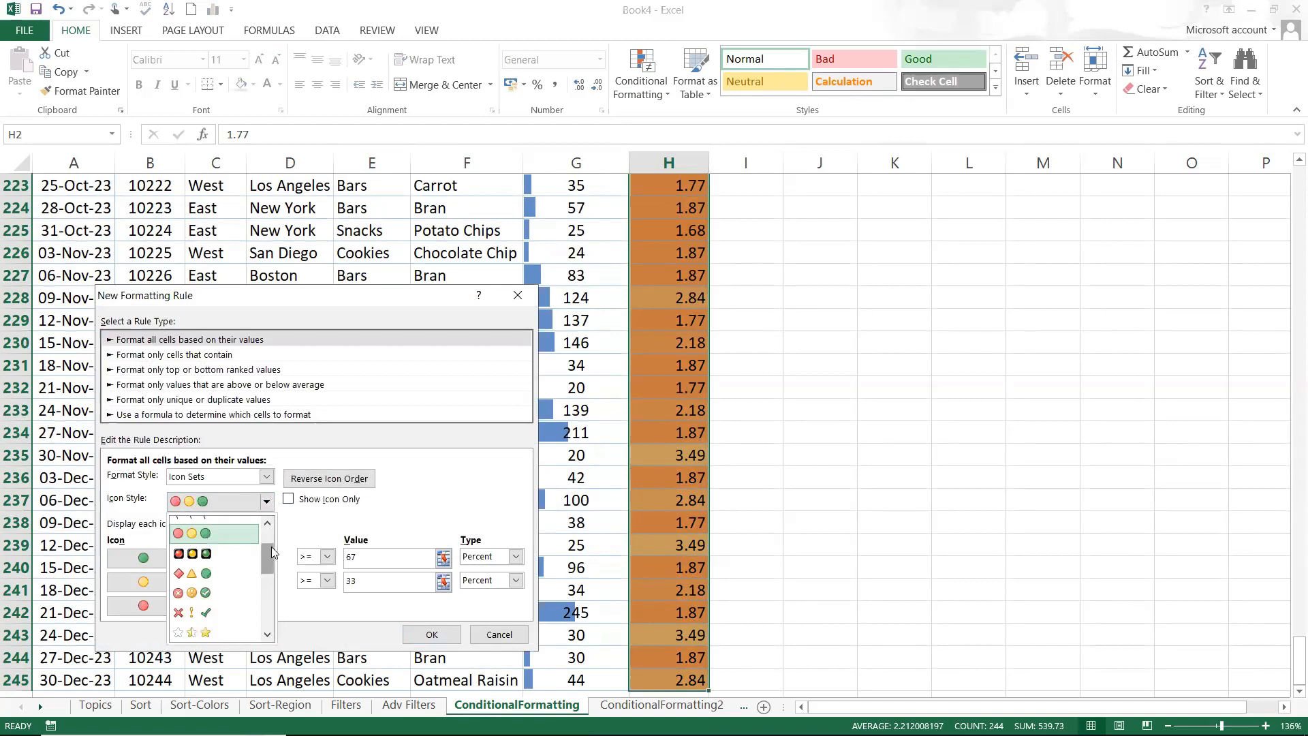
scroll(273, 525, up, 1)
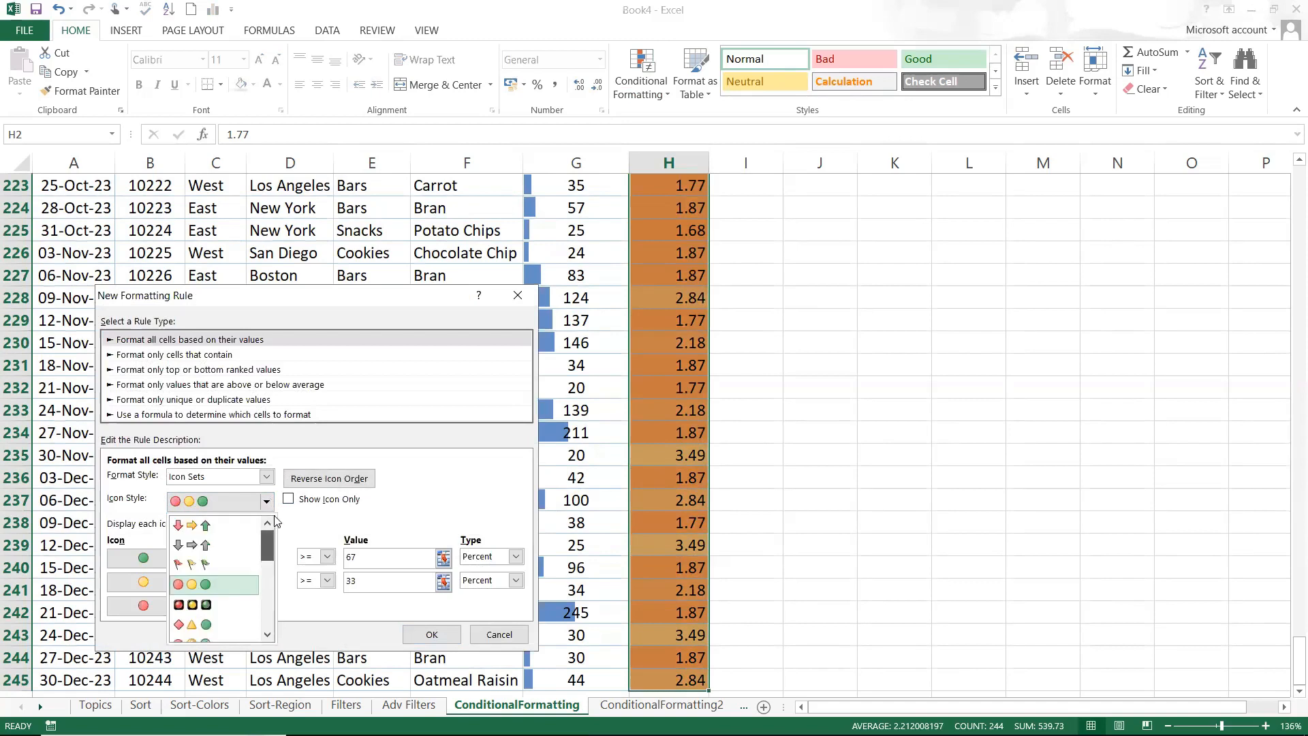
click(191, 528)
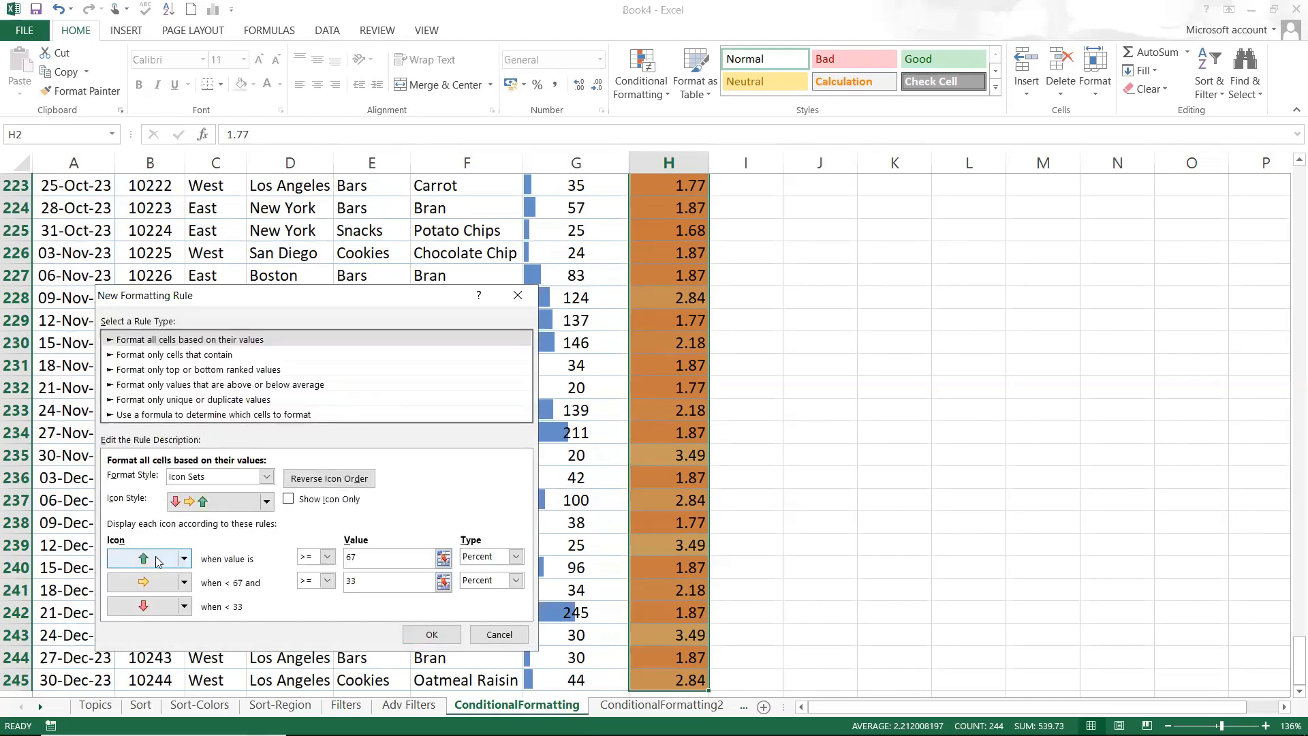
- Set the green up arrow's threshold to a number greater than or equal to 3
double_click(366, 556)
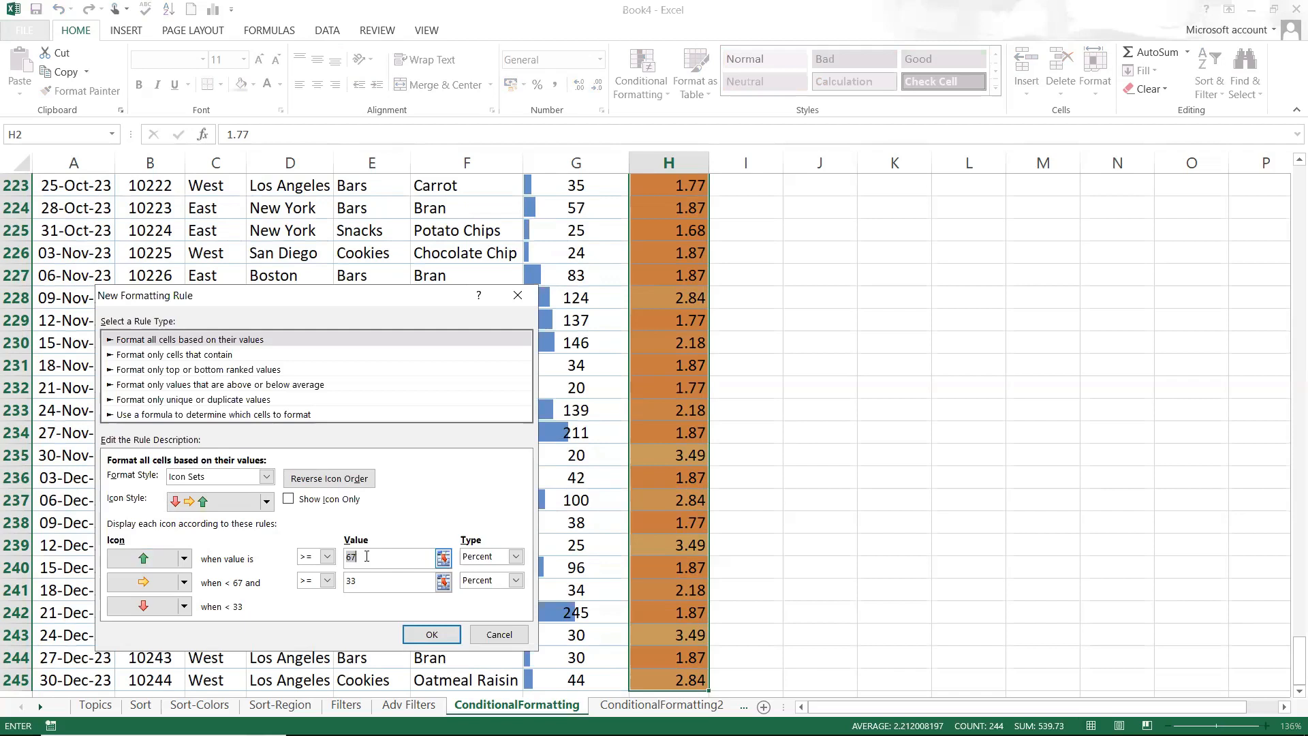
key(BackSpace)
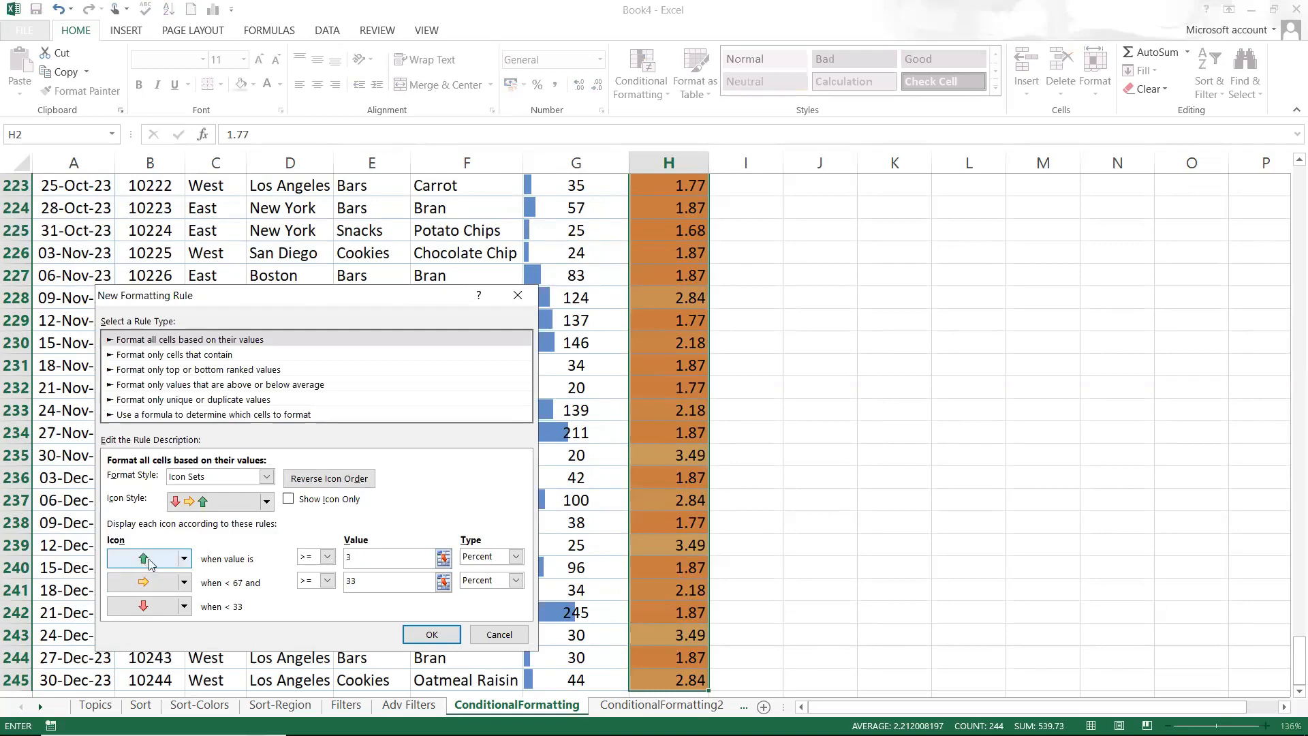
click(467, 561)
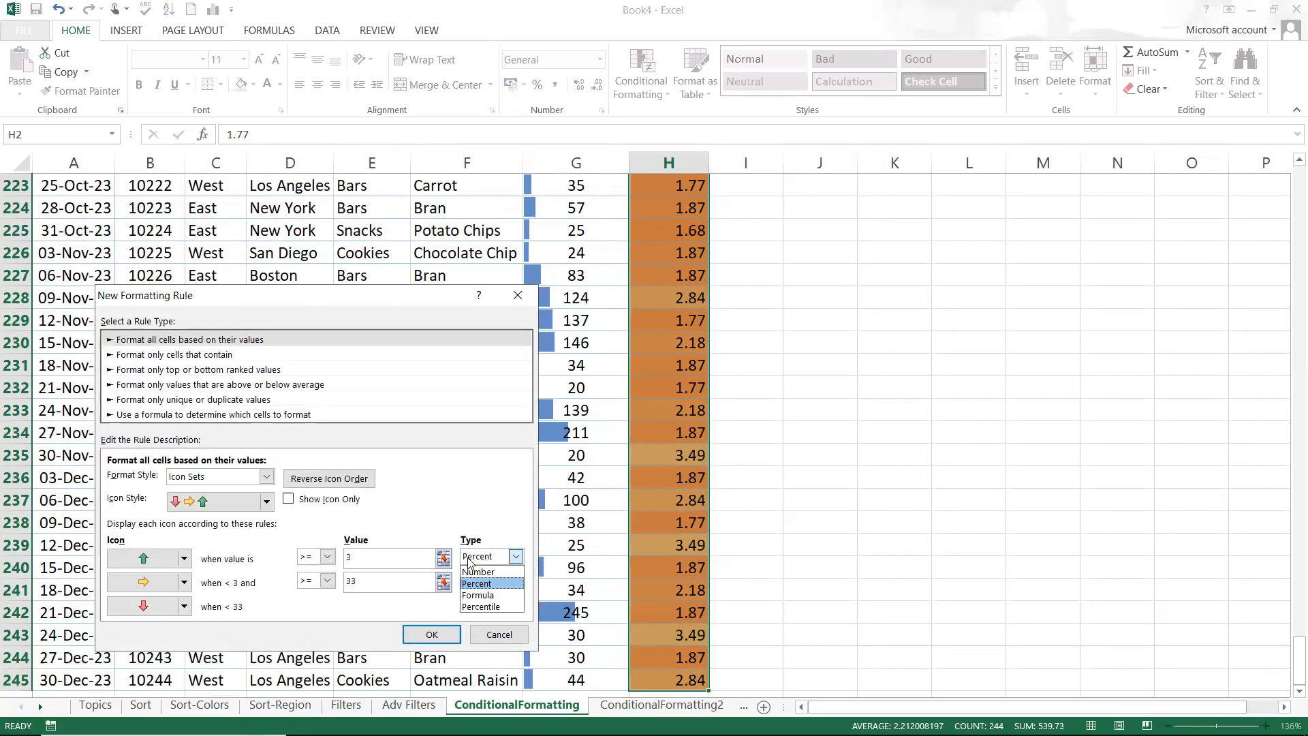
click(476, 572)
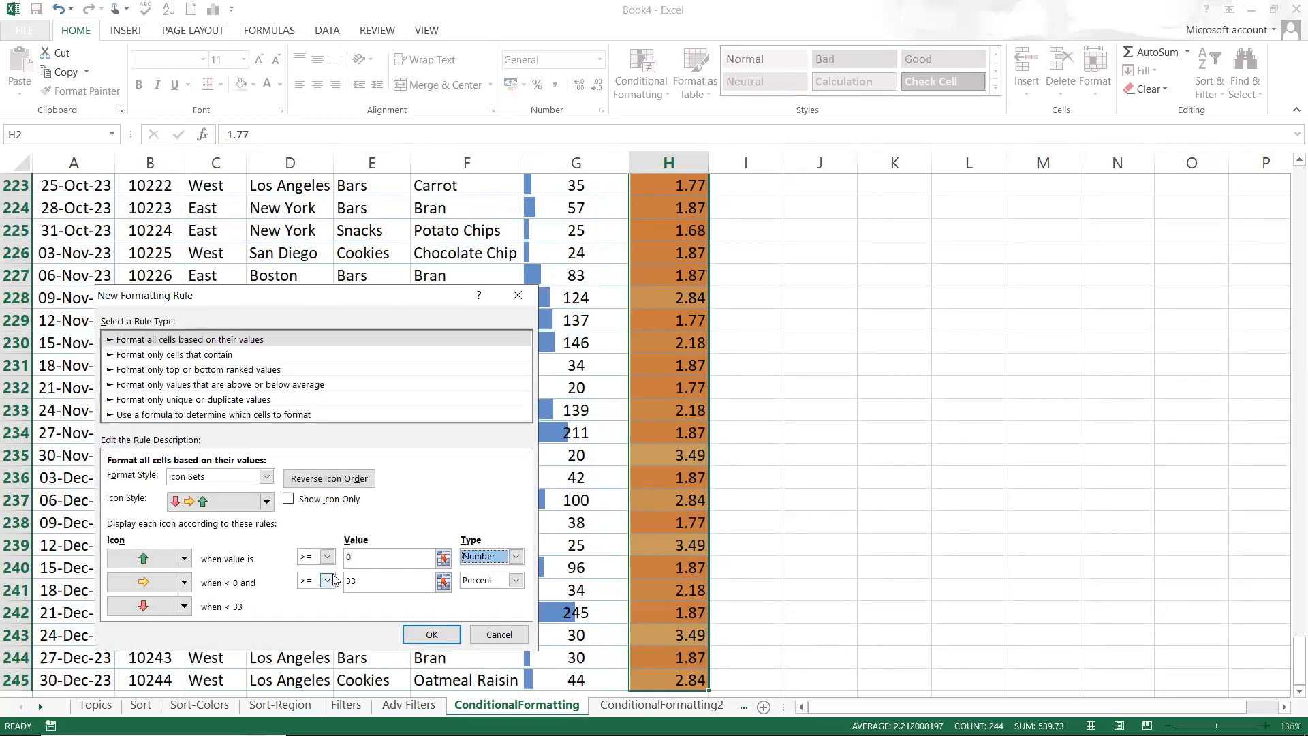
key(shift+Tab)
text(3)
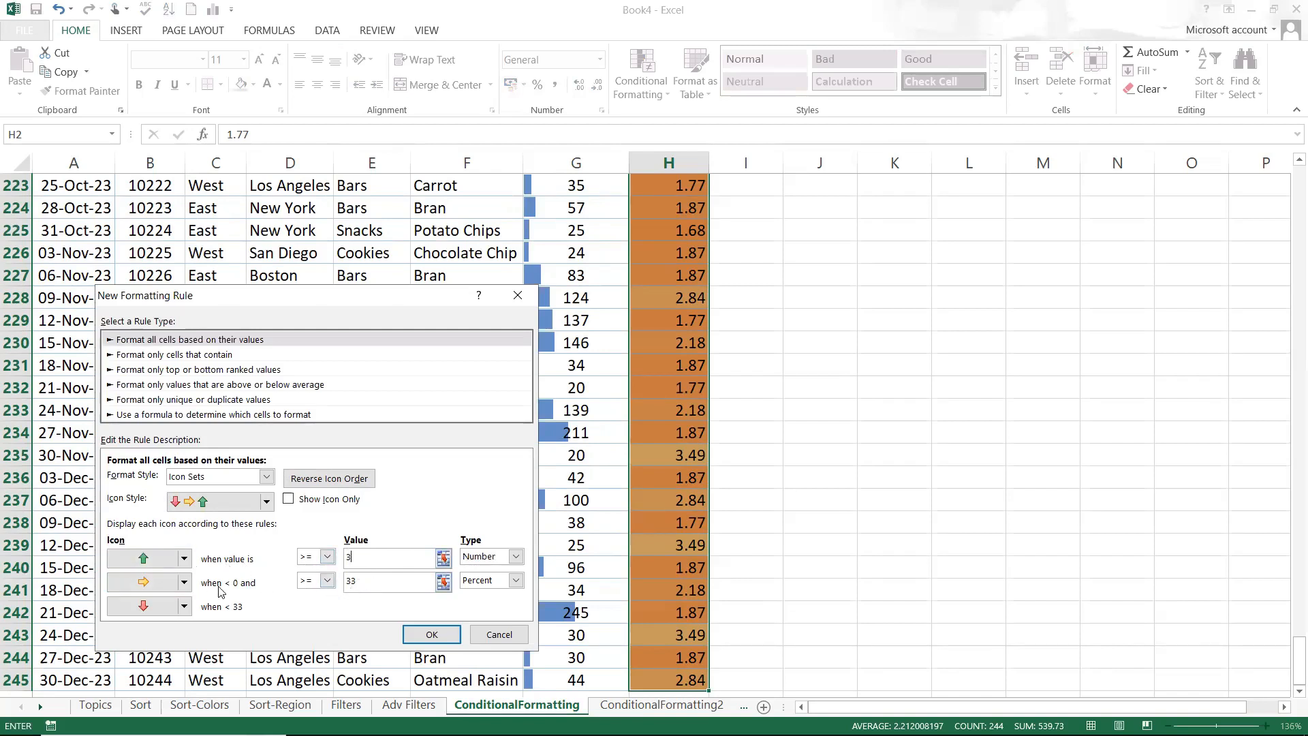
- Set the yellow arrow's threshold to the number 3 as well, and create the icon set rule
click(395, 588)
click(491, 585)
click(491, 595)
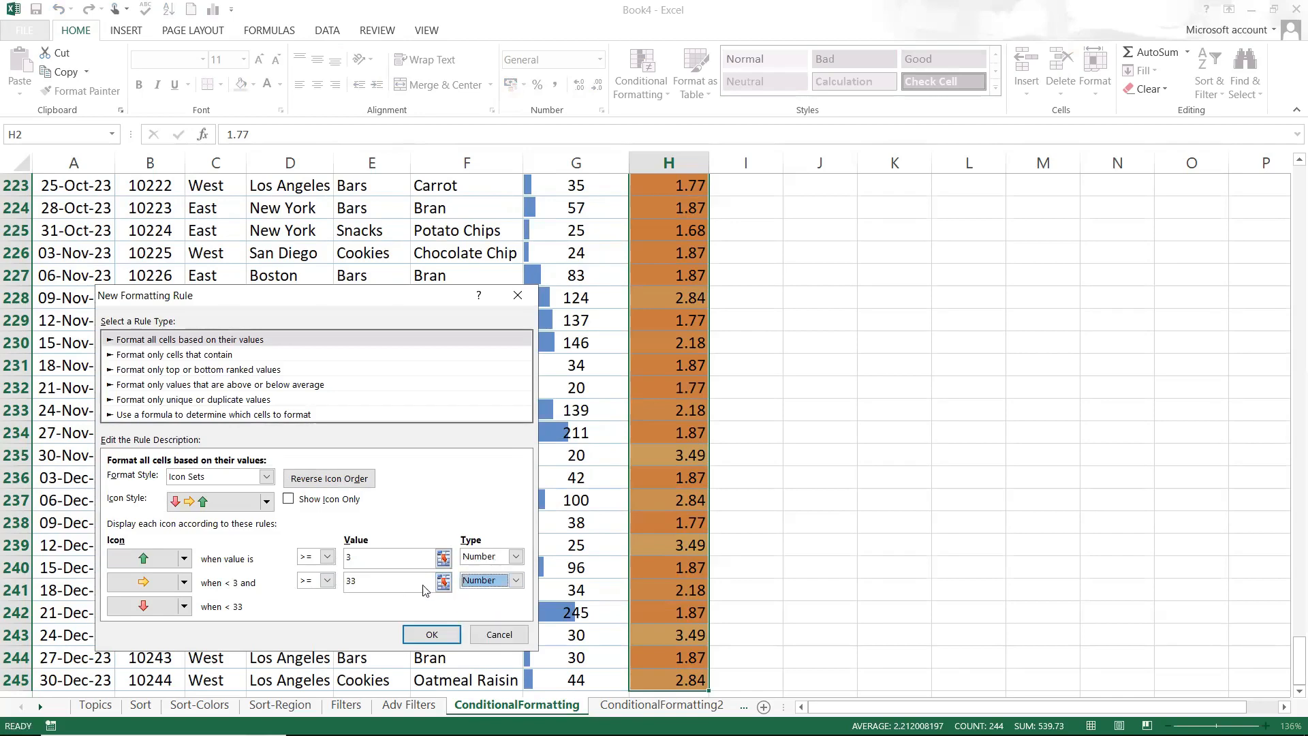
double_click(395, 581)
text(0)
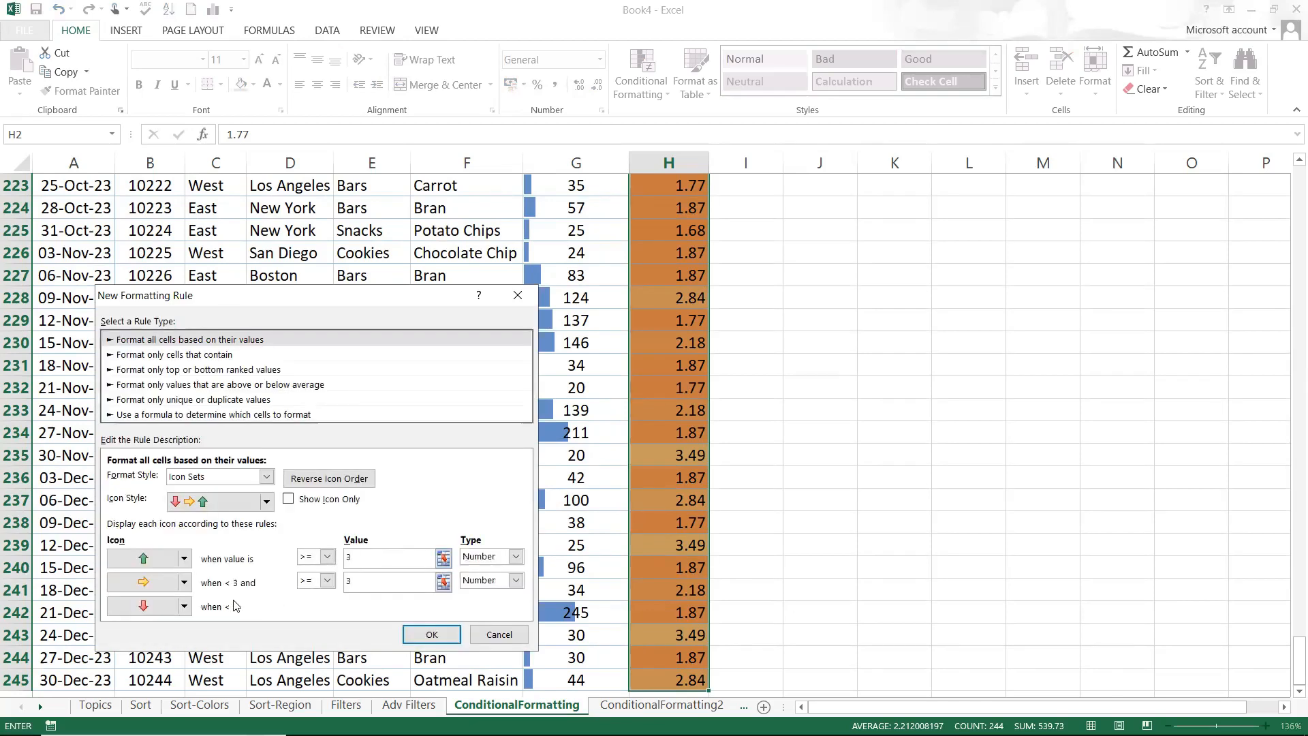
click(140, 611)
click(427, 633)
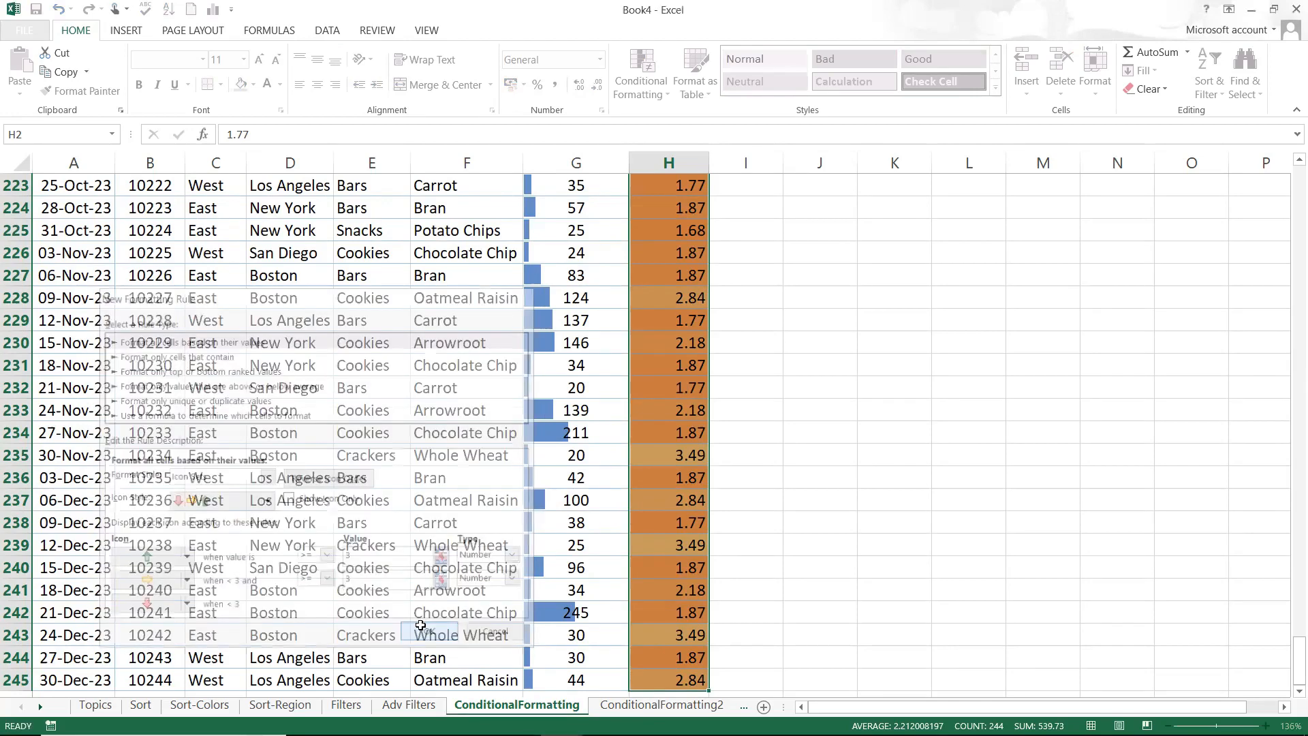
- Set the UnitPrice in cell H231 to 4 and in H235 to 1 to test the arrow icons
click(650, 416)
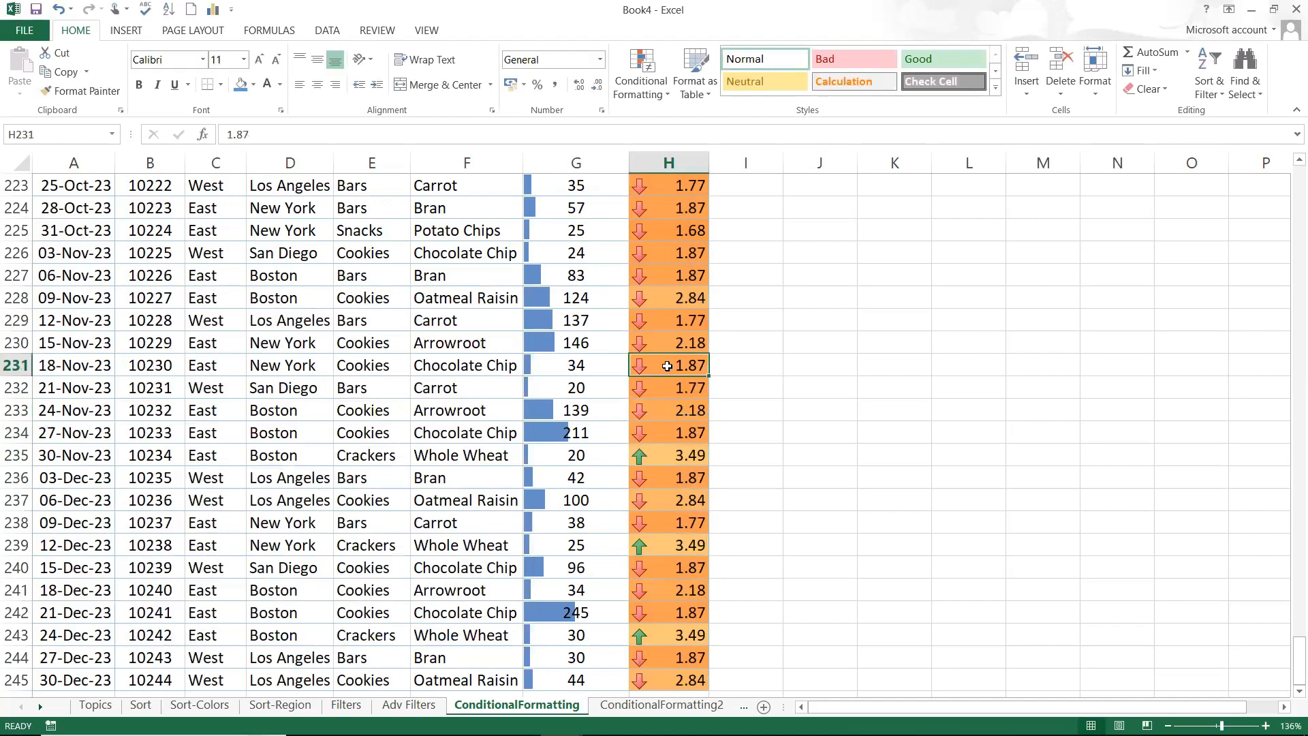
text(4)
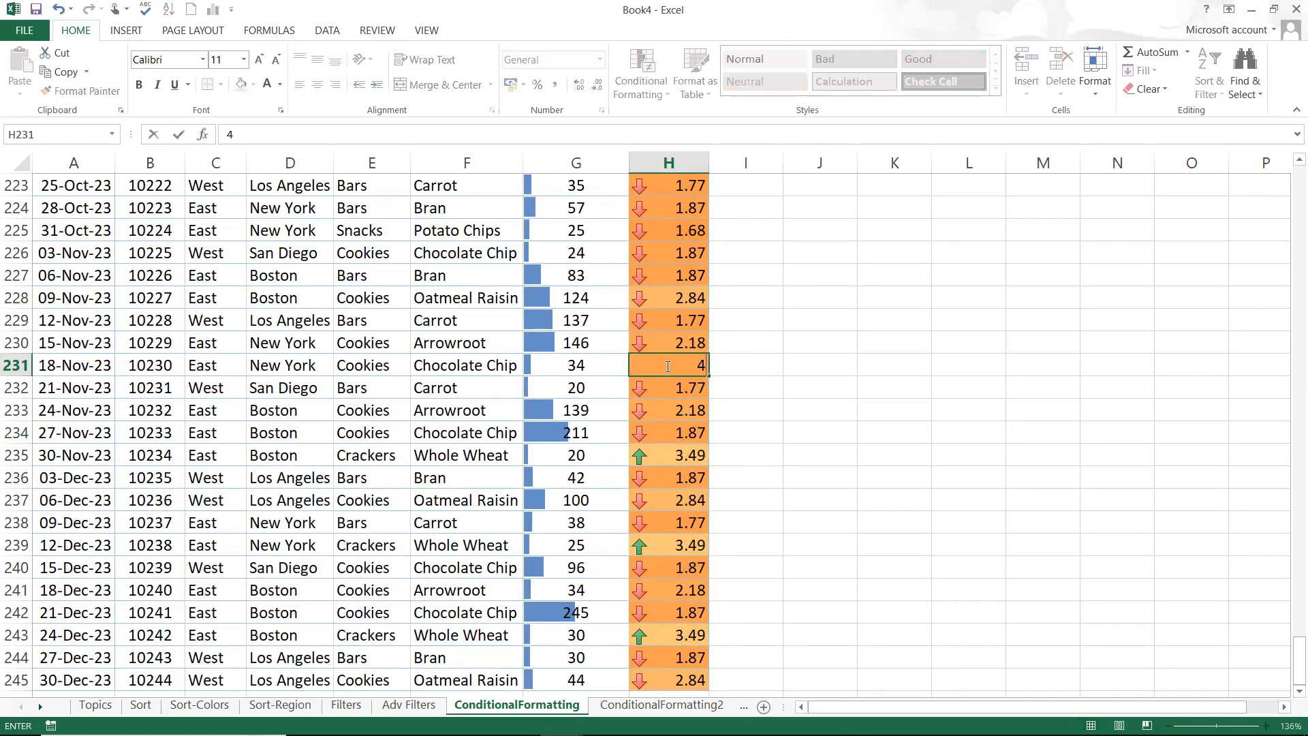
key(Return)
click(663, 366)
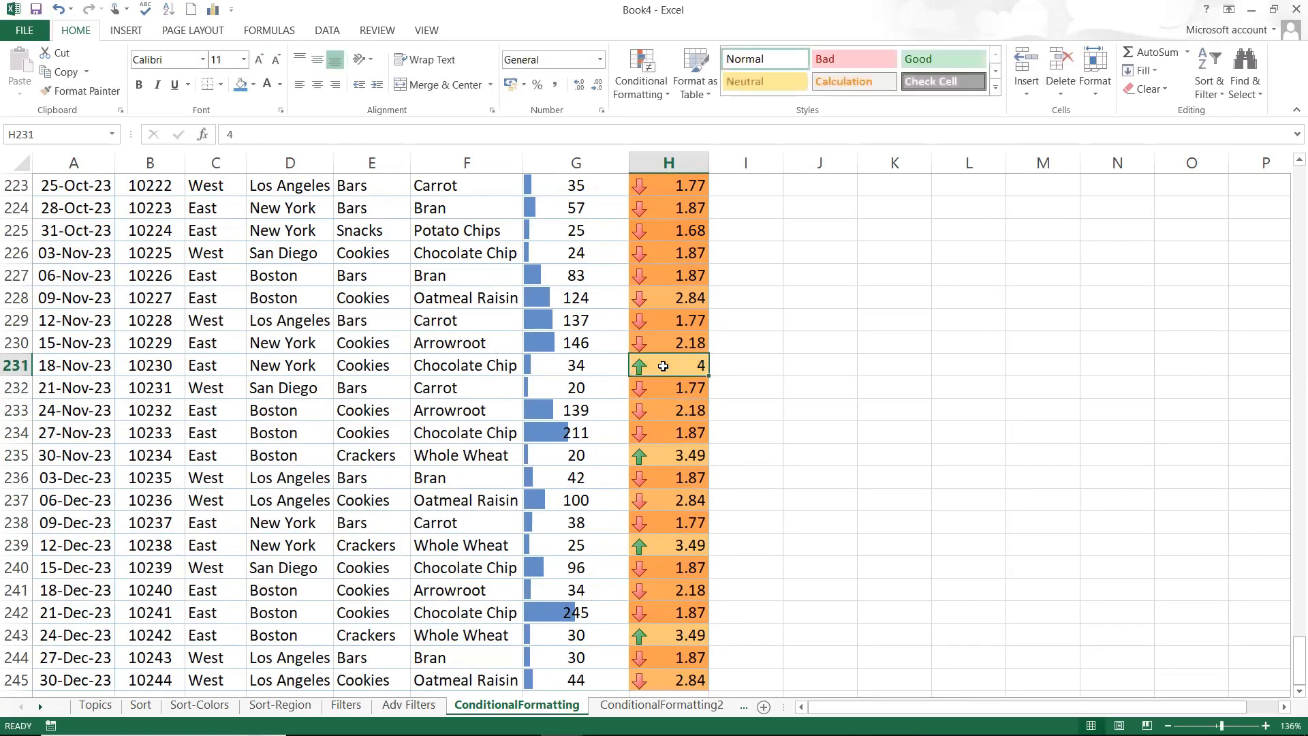
click(680, 463)
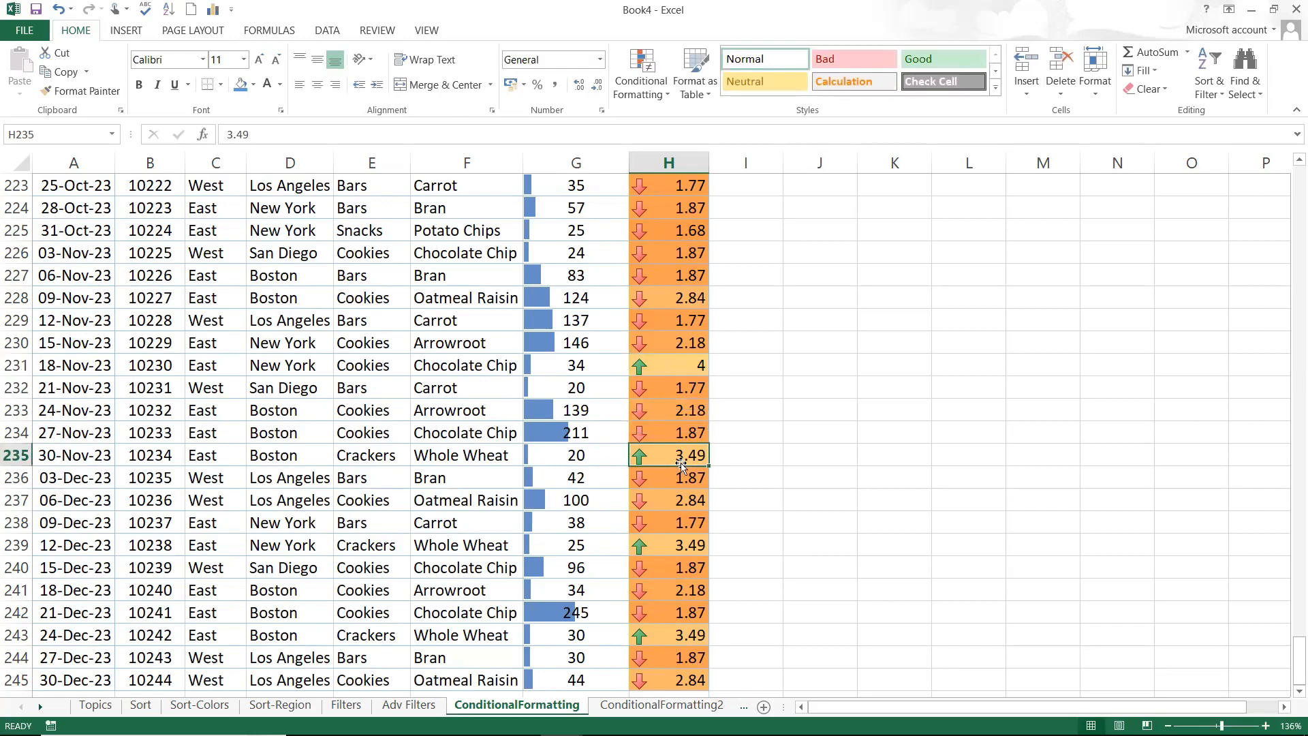
text(1)
key(Return)
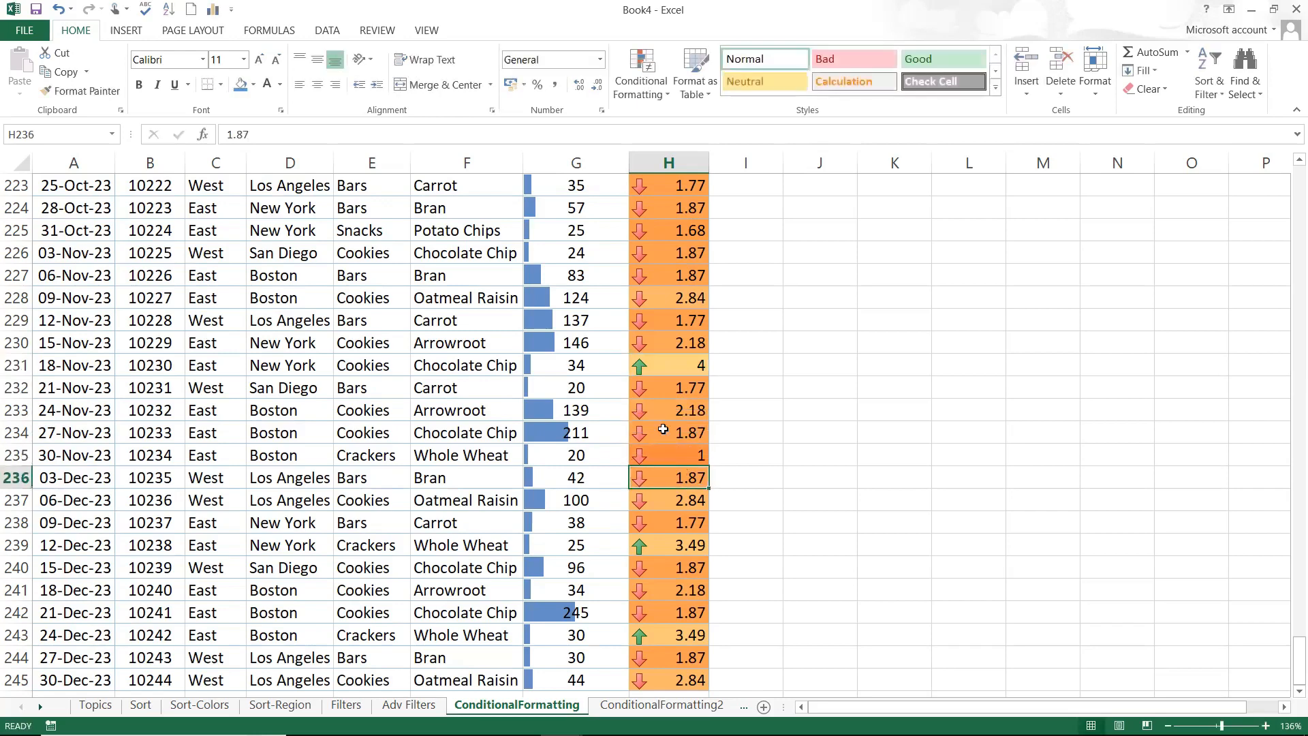
click(660, 319)
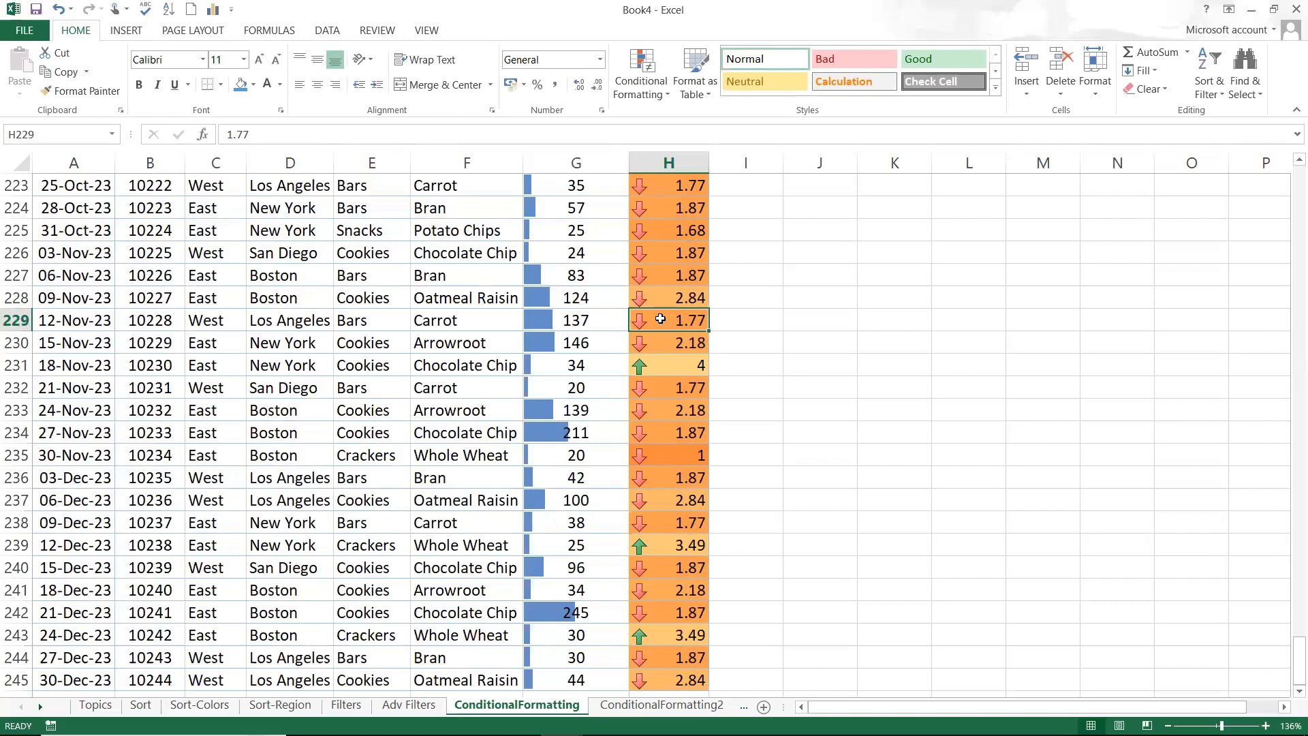
click(650, 475)
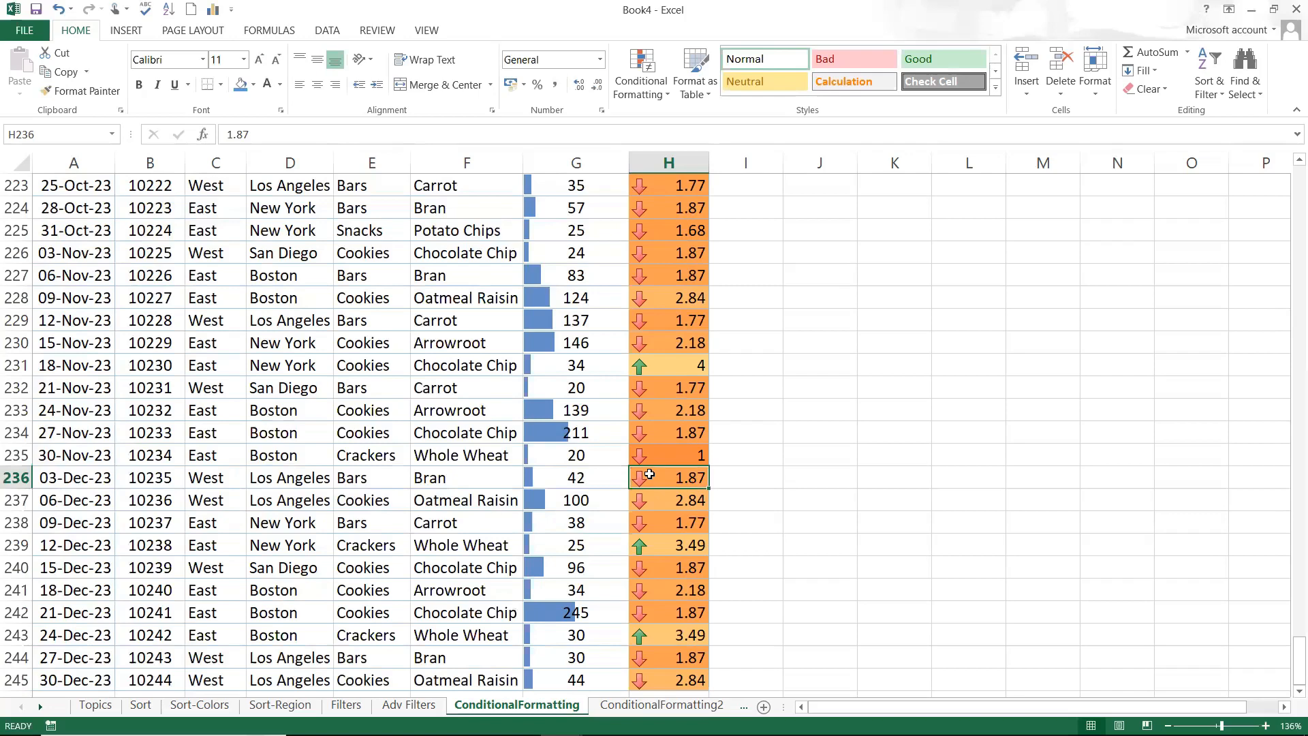
- On the ConditionalFormatting2 sheet, compare the short OrderID list in column K with the OrderID column of the sales data
click(694, 706)
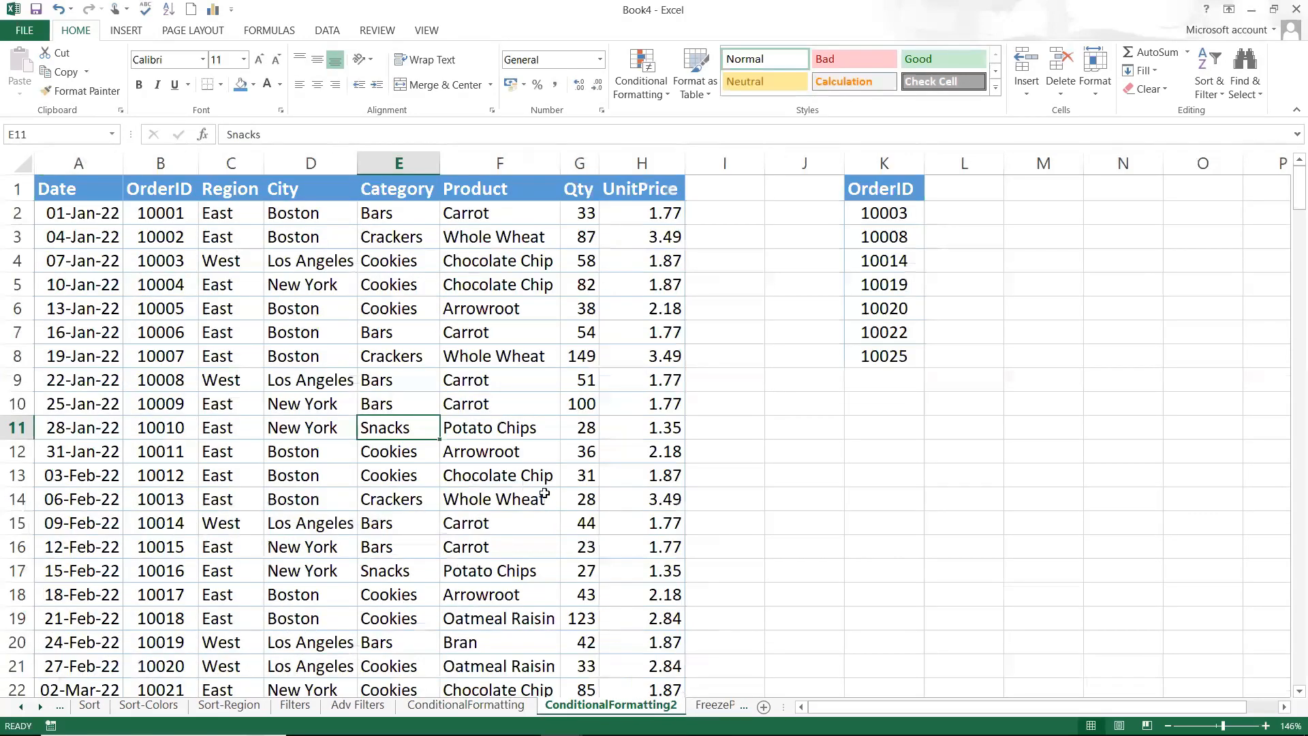
click(546, 493)
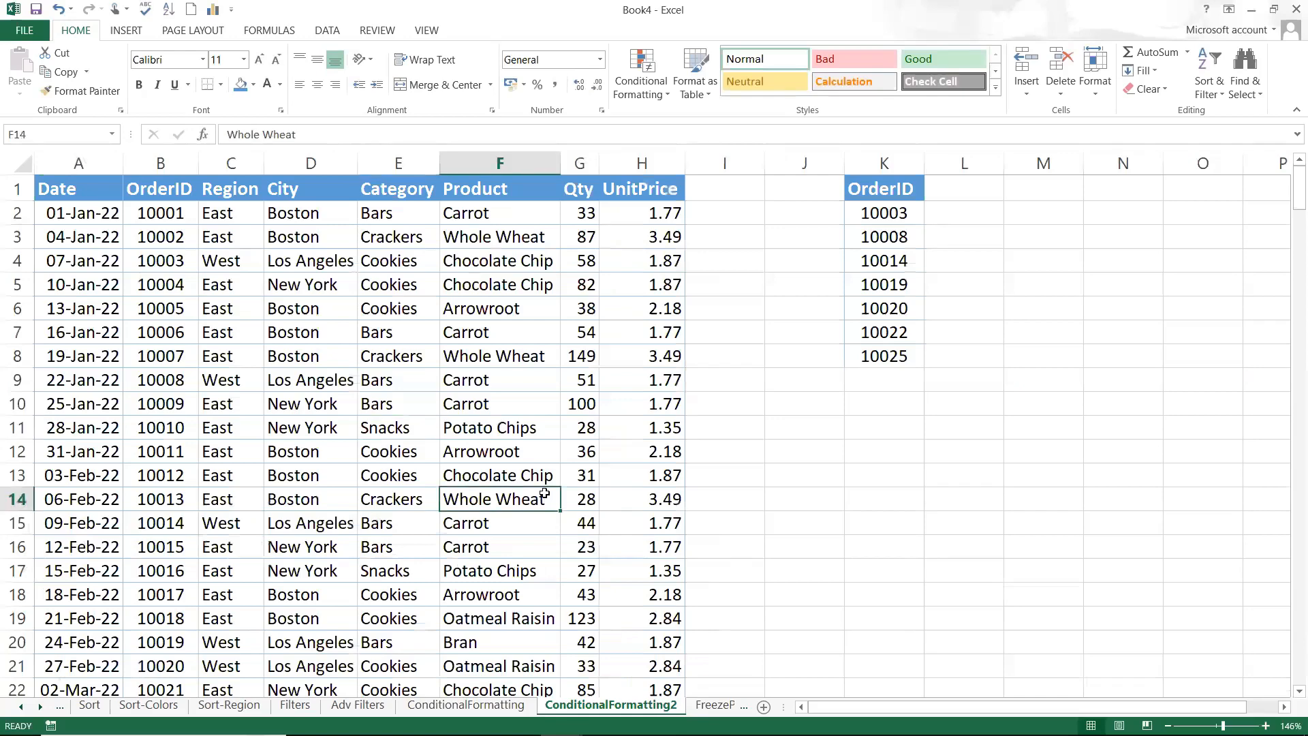
click(886, 167)
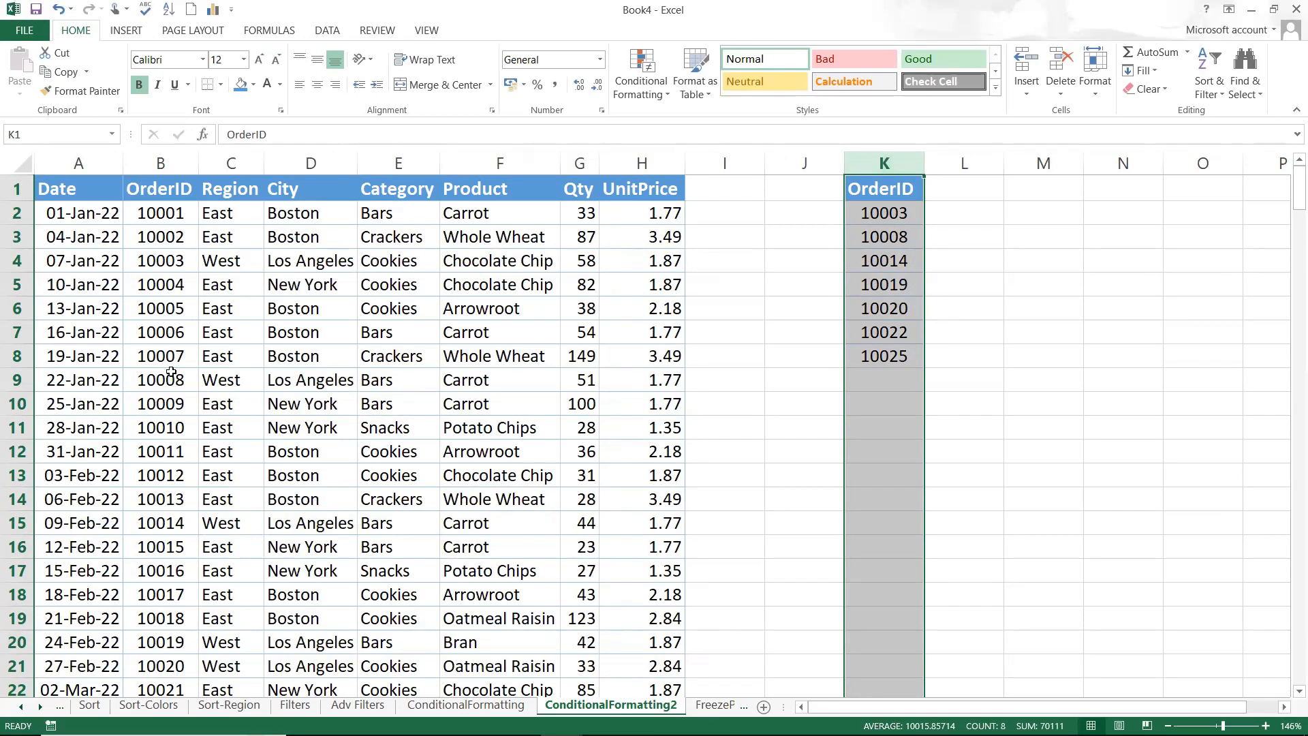
click(496, 323)
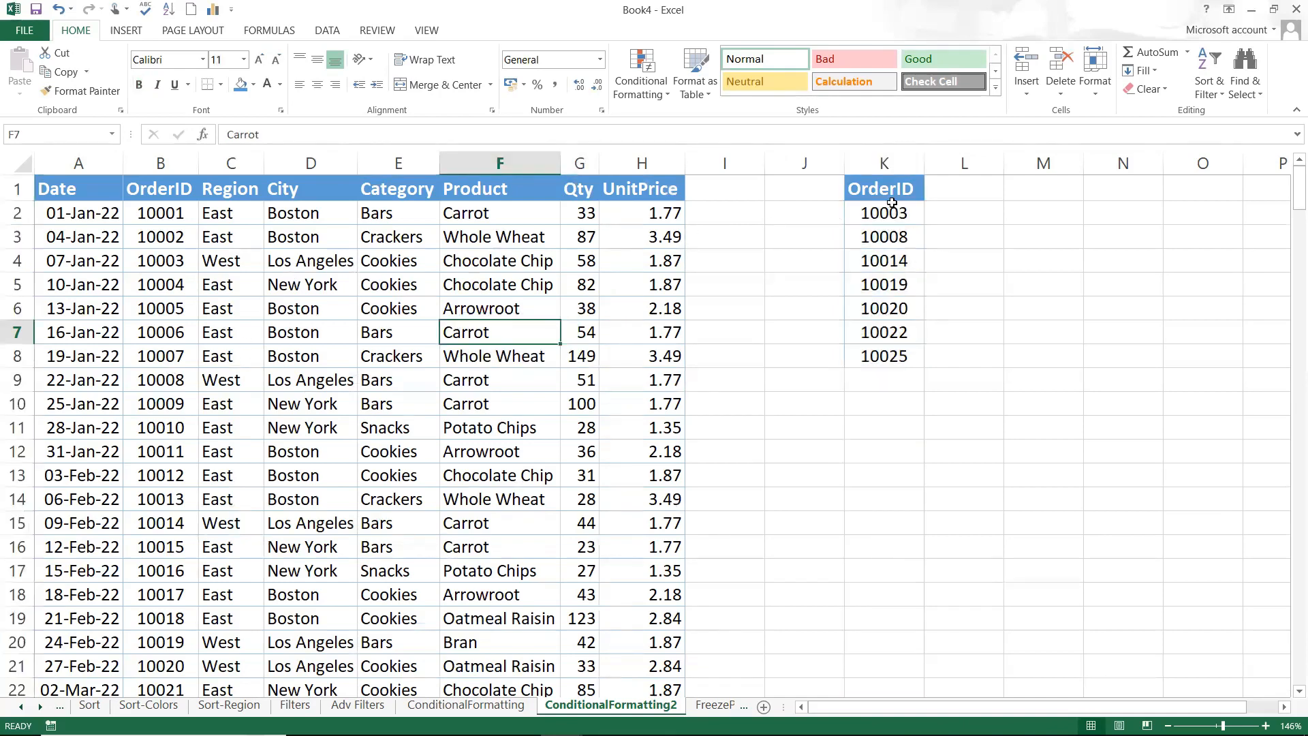
drag(892, 204, 886, 333)
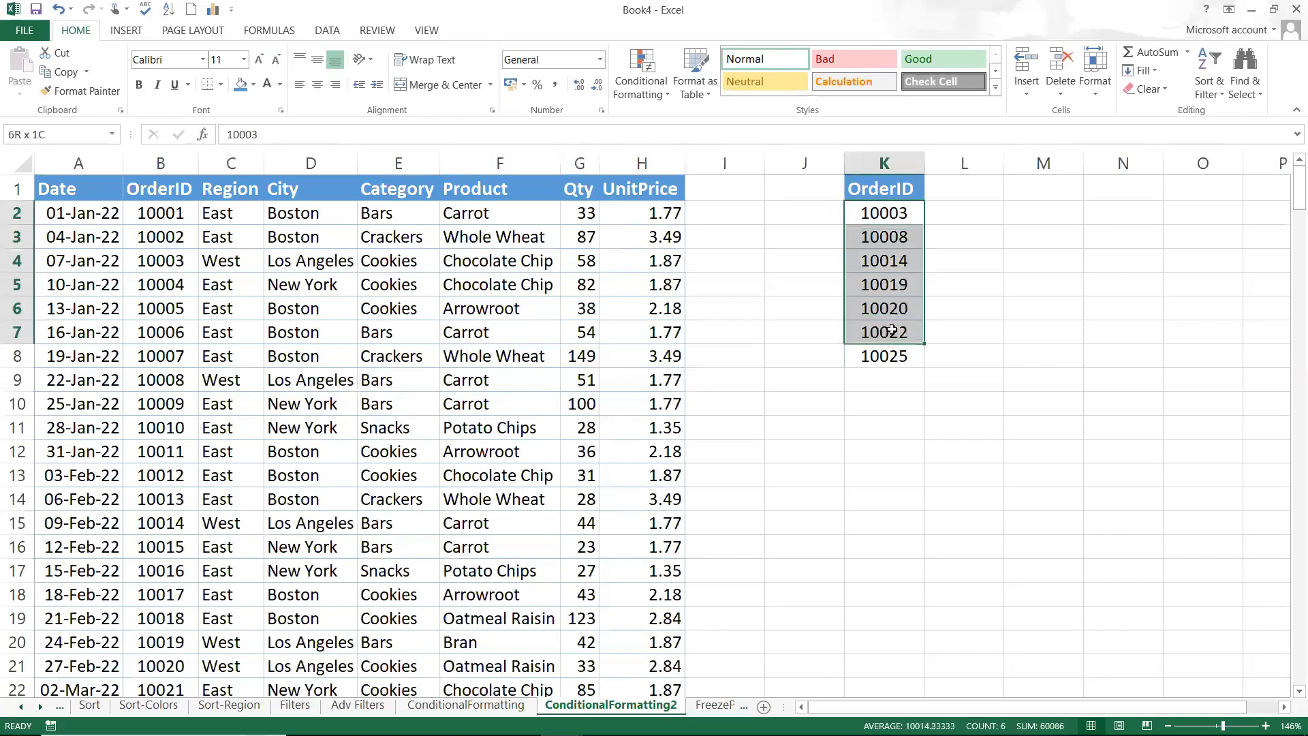
click(158, 209)
drag(157, 209, 158, 427)
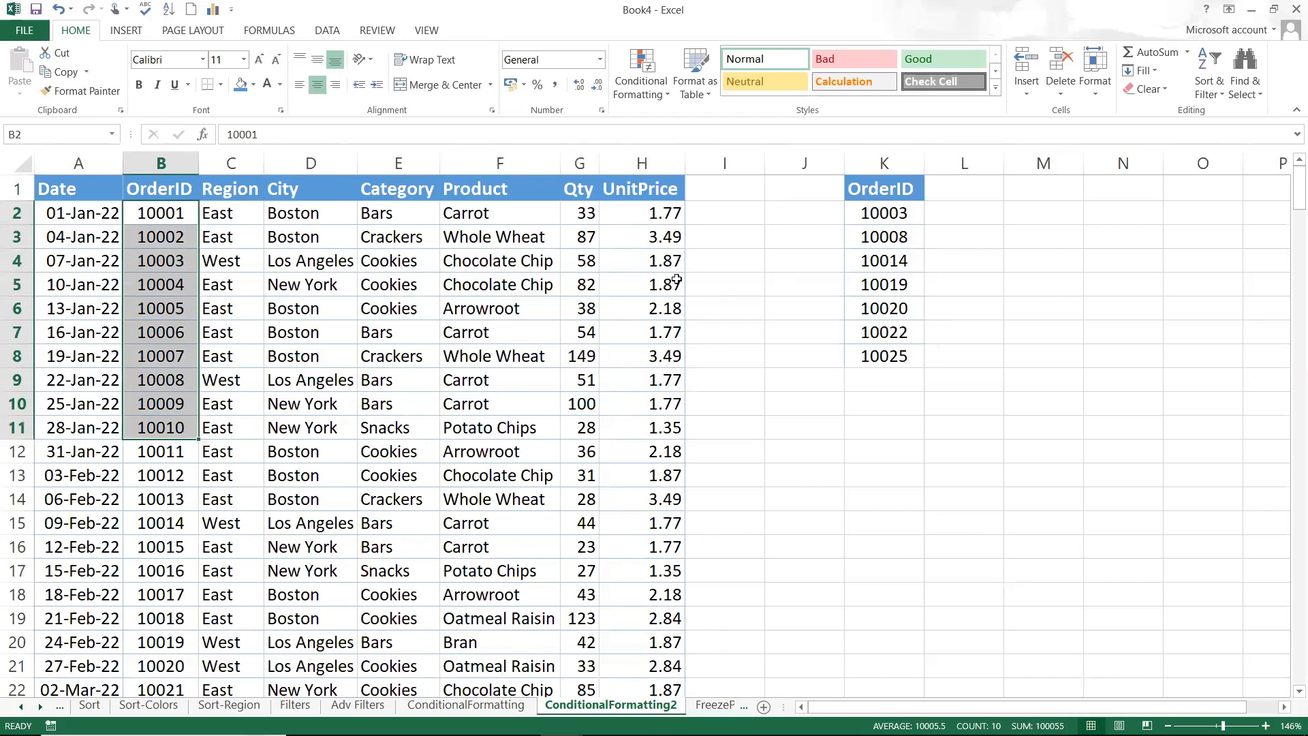
- Review the Qty data bars and UnitPrice icons on the ConditionalFormatting sheet
click(432, 705)
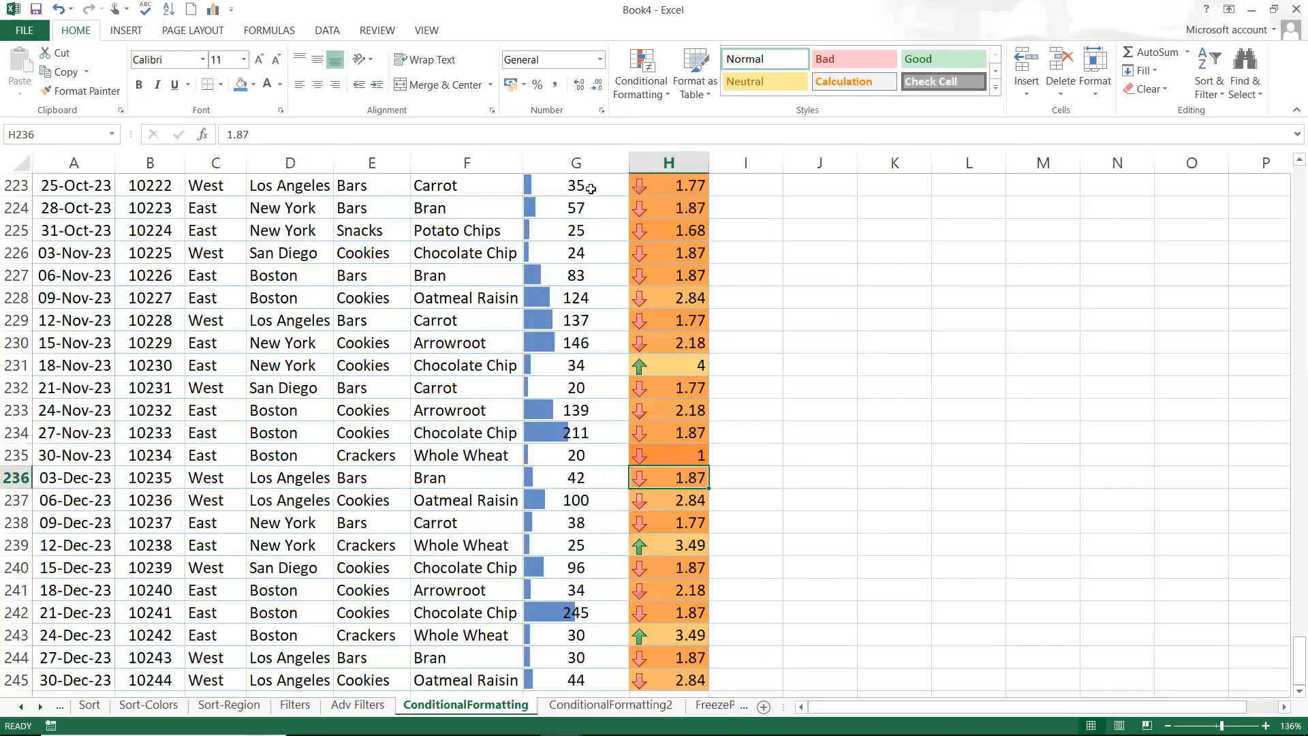
drag(593, 191, 579, 485)
drag(671, 208, 676, 400)
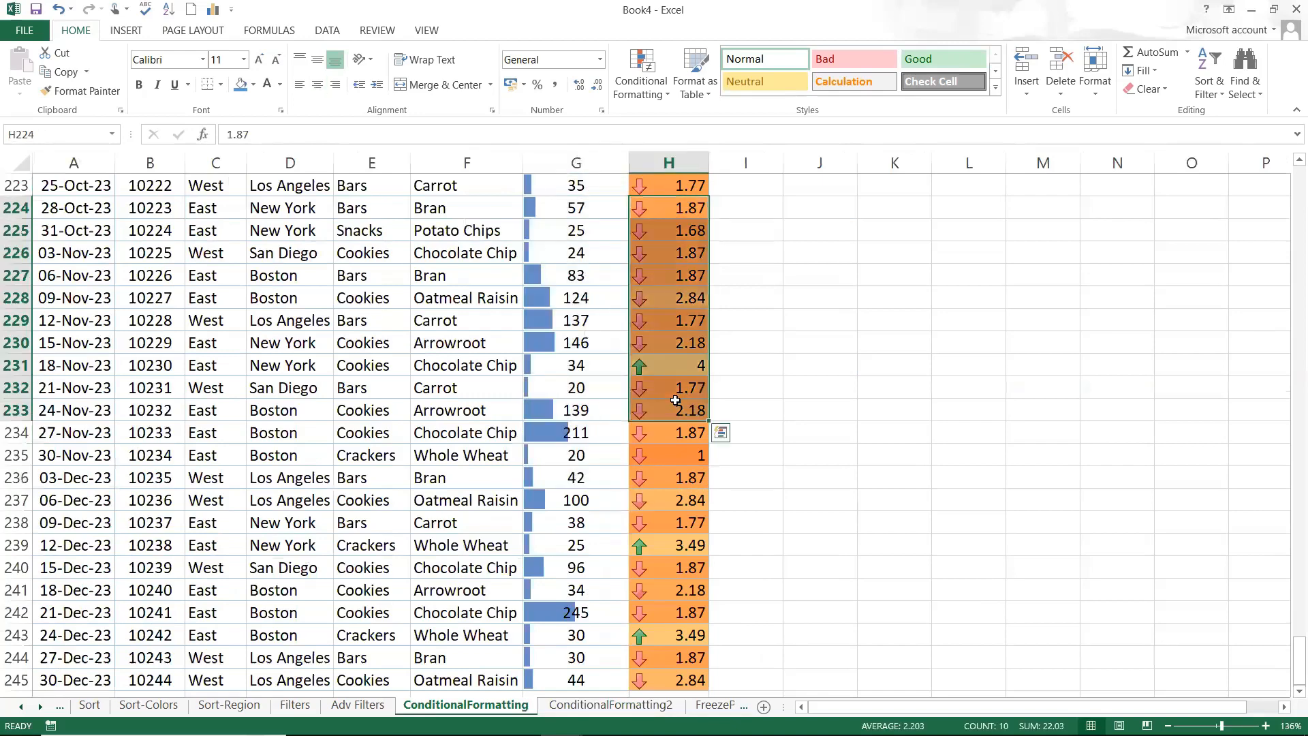
- On the ConditionalFormatting2 sheet, select all the sales data below the headers, from A2 to H245
click(586, 706)
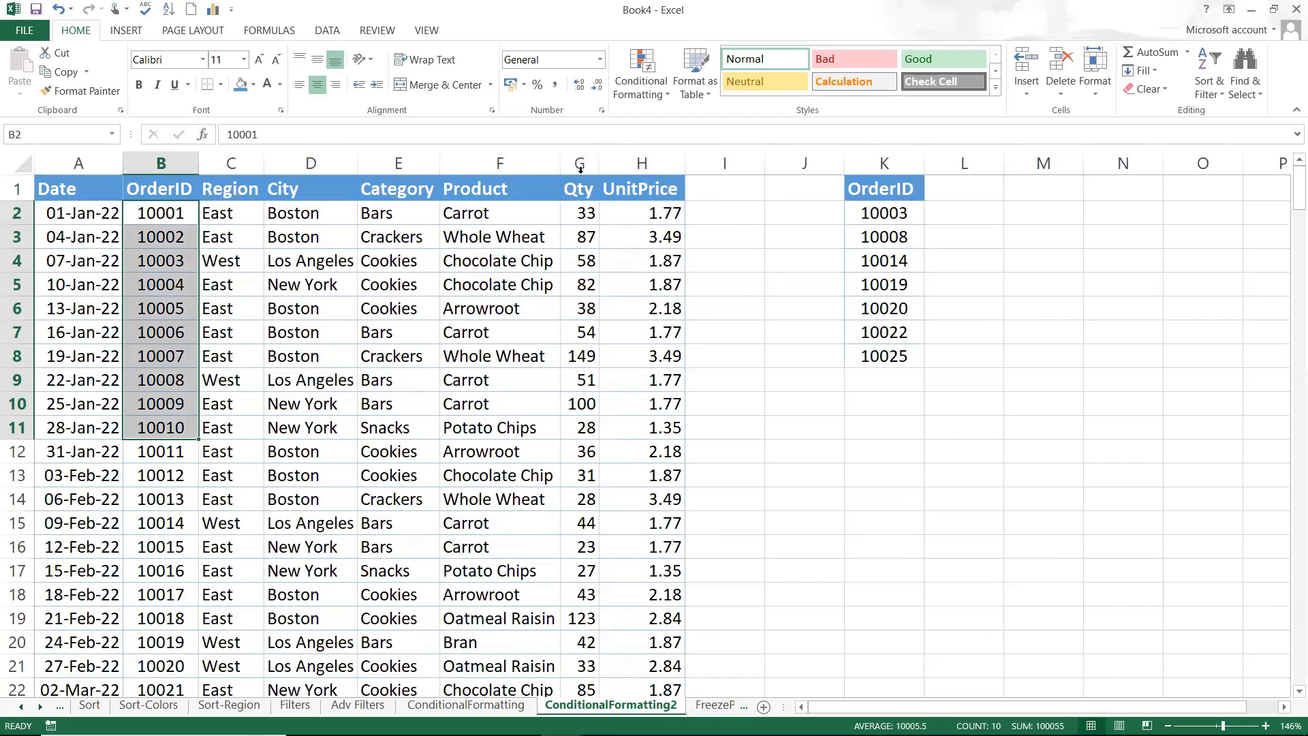
click(91, 218)
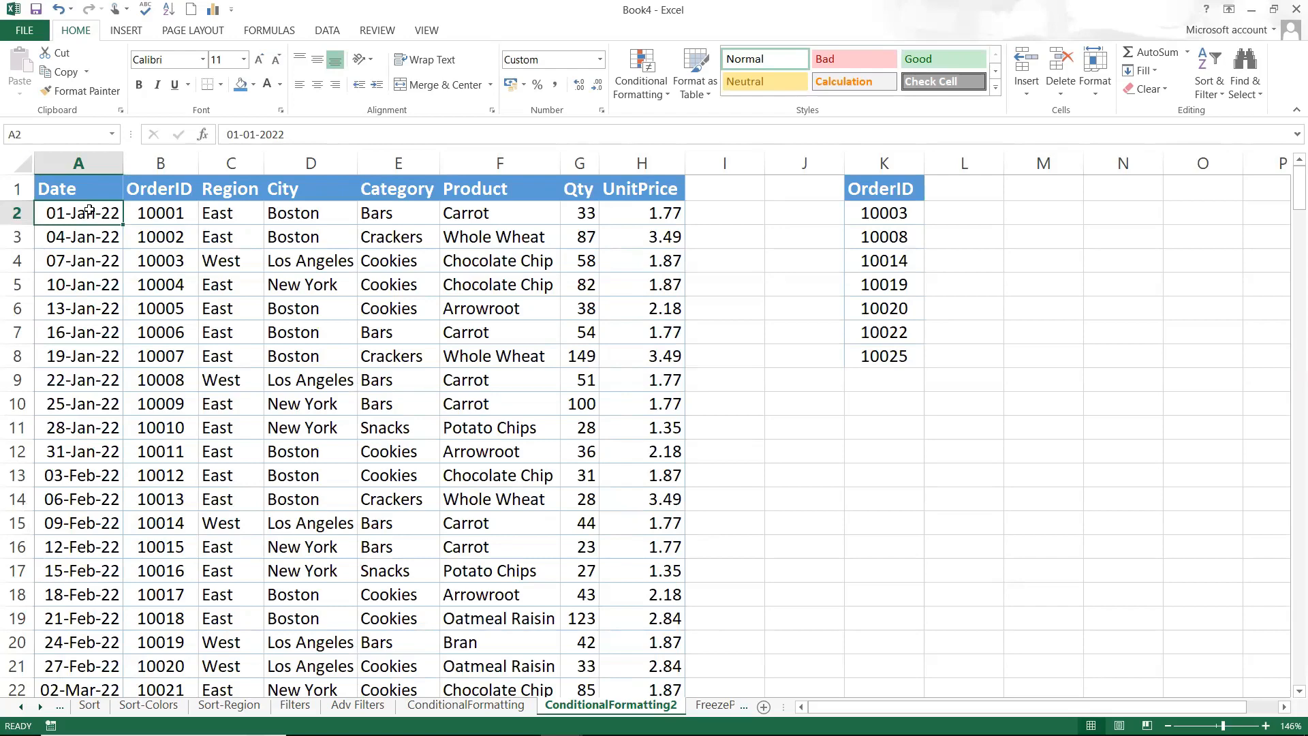
key(ctrl+shift+Right)
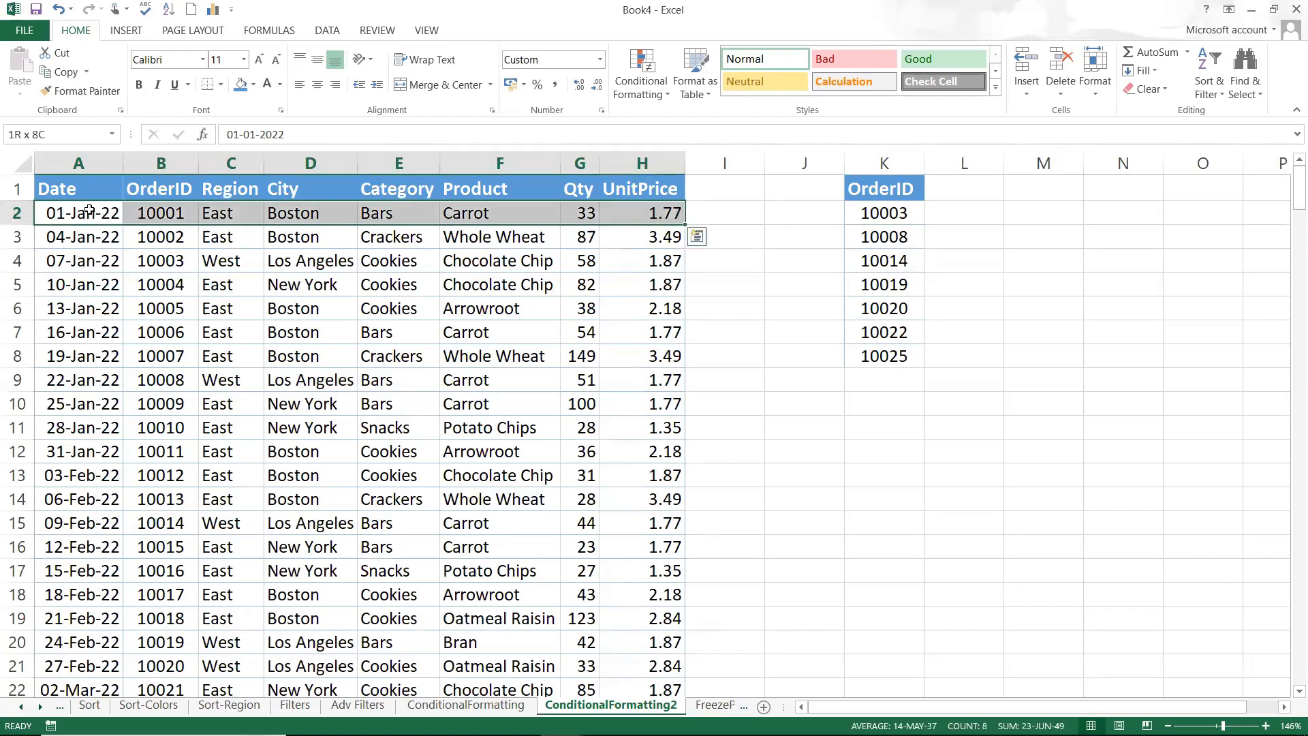
key(ctrl+shift+Down)
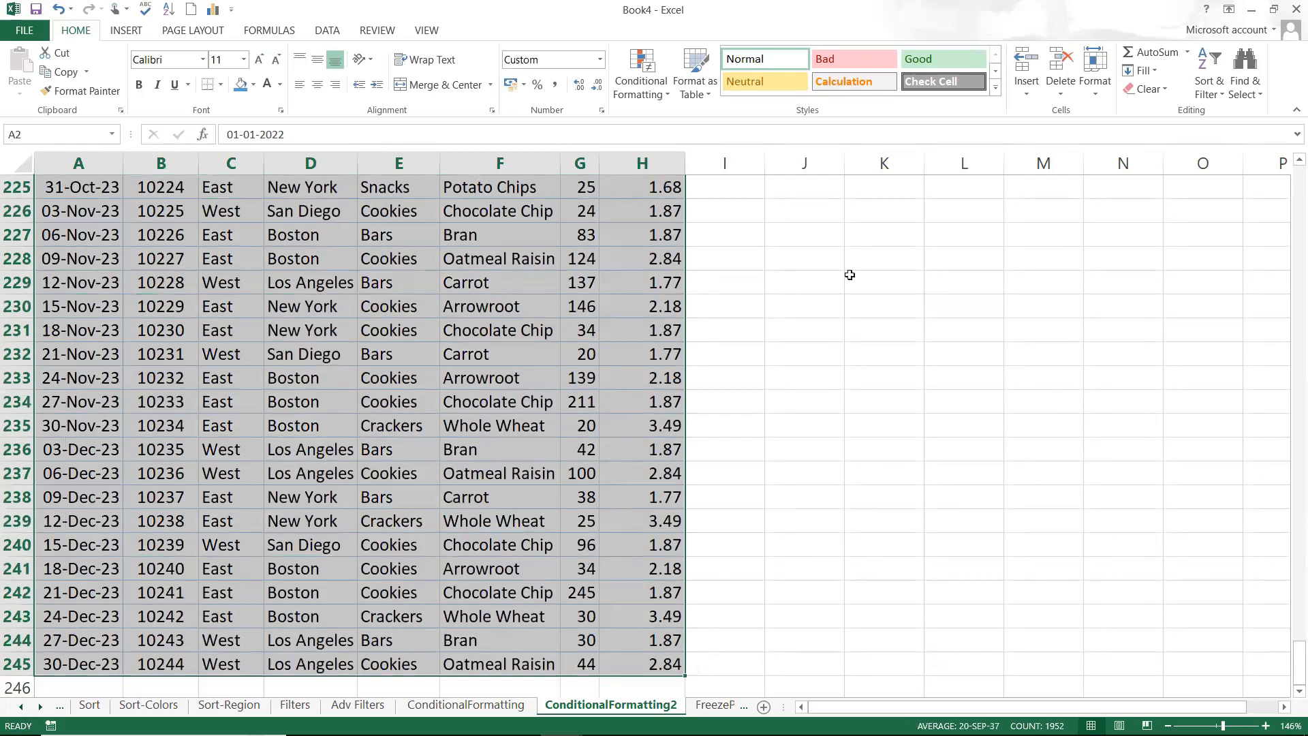
click(652, 96)
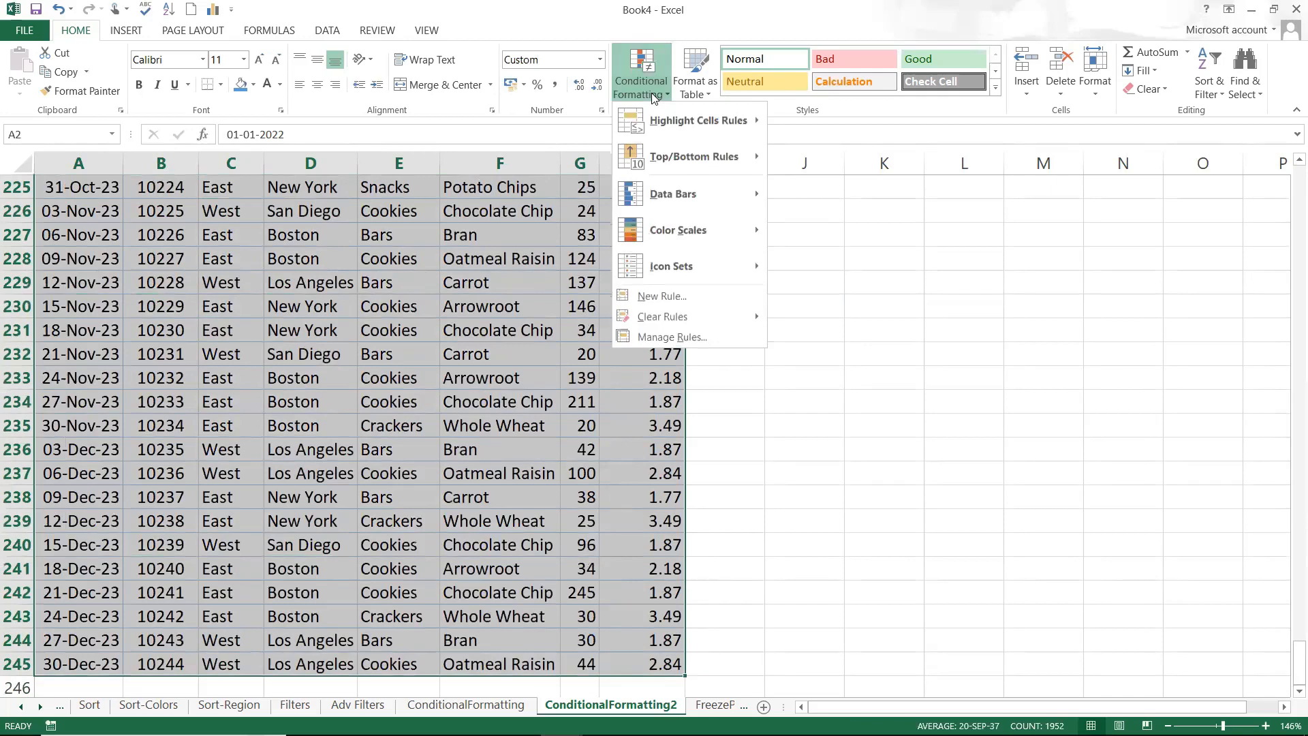
click(679, 295)
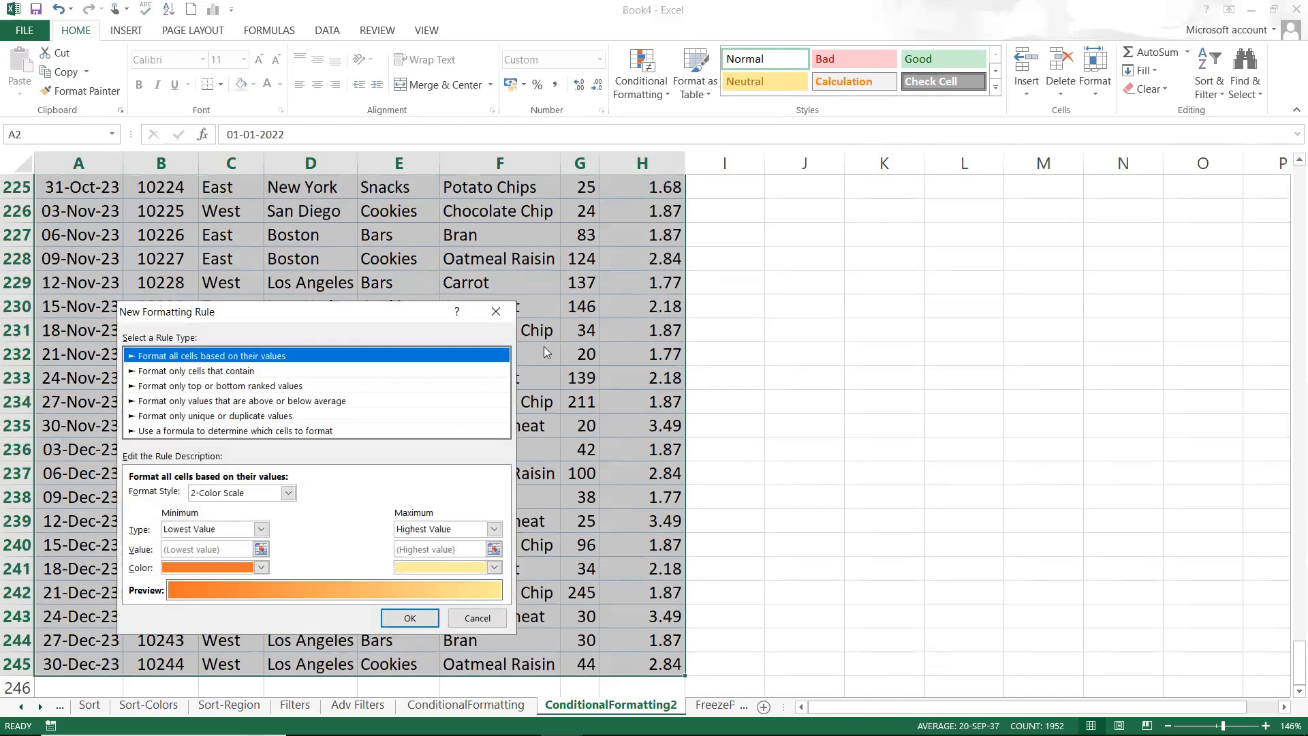
click(494, 311)
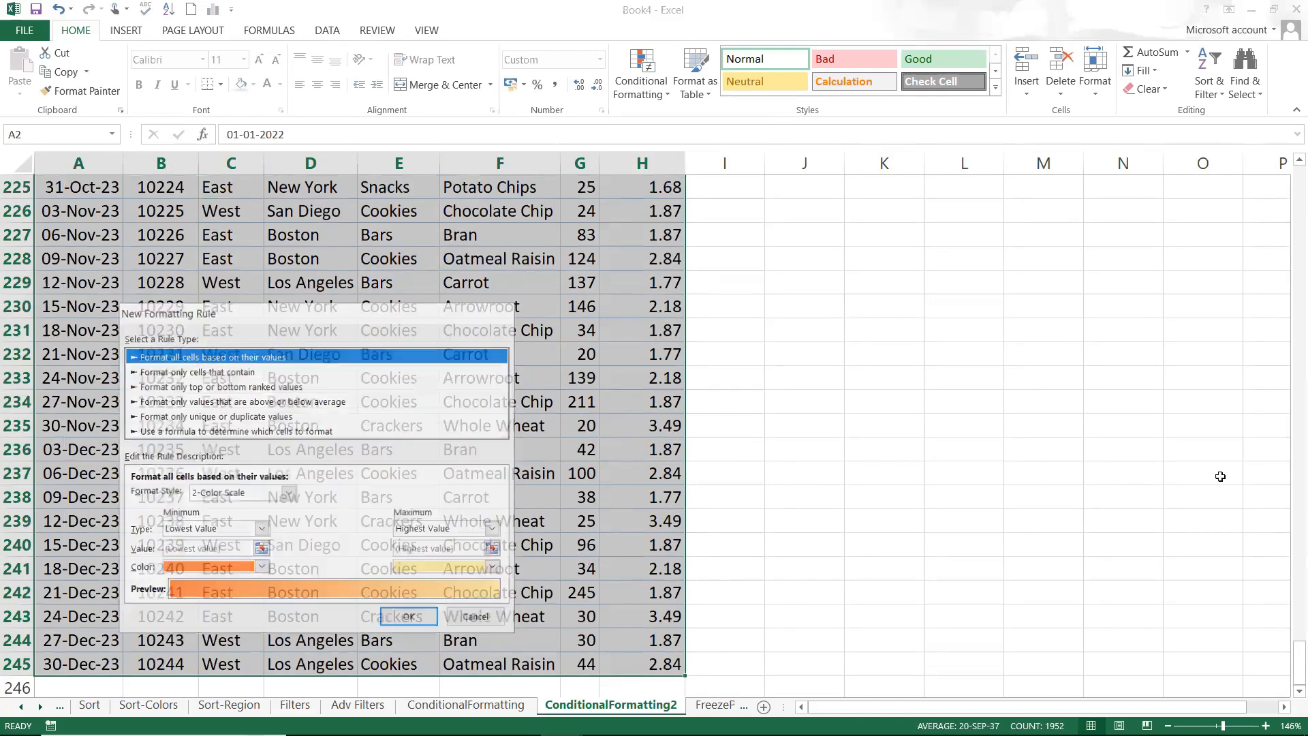
- Start a new conditional formatting rule for the selected data that uses a formula to determine which cells to format
drag(1299, 660, 1290, 109)
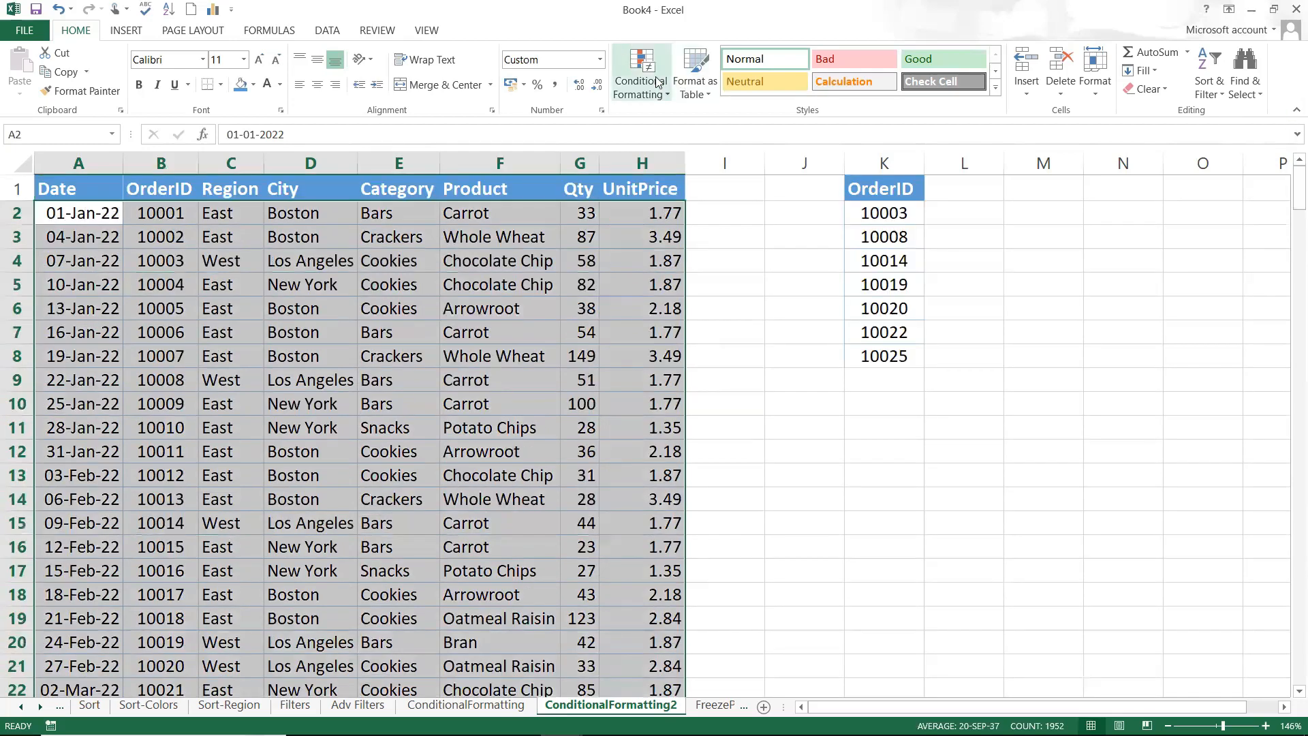
click(658, 82)
click(650, 295)
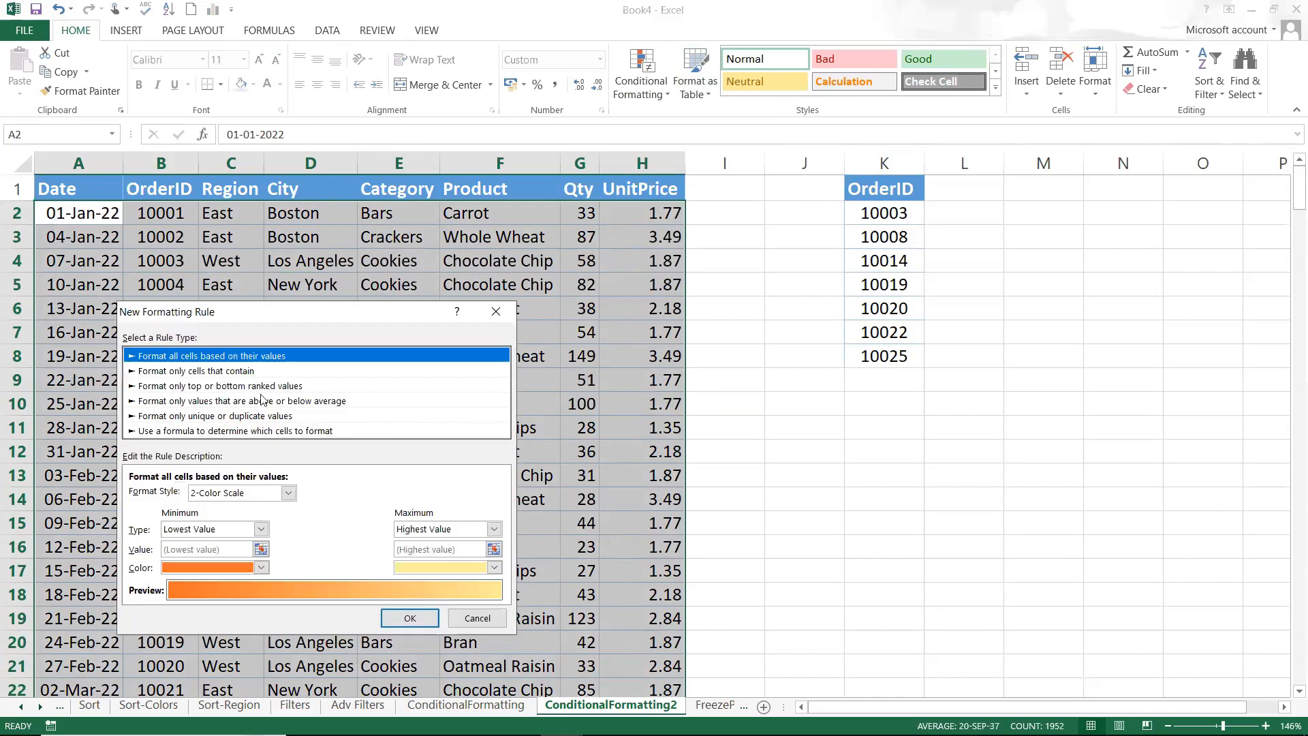
click(247, 430)
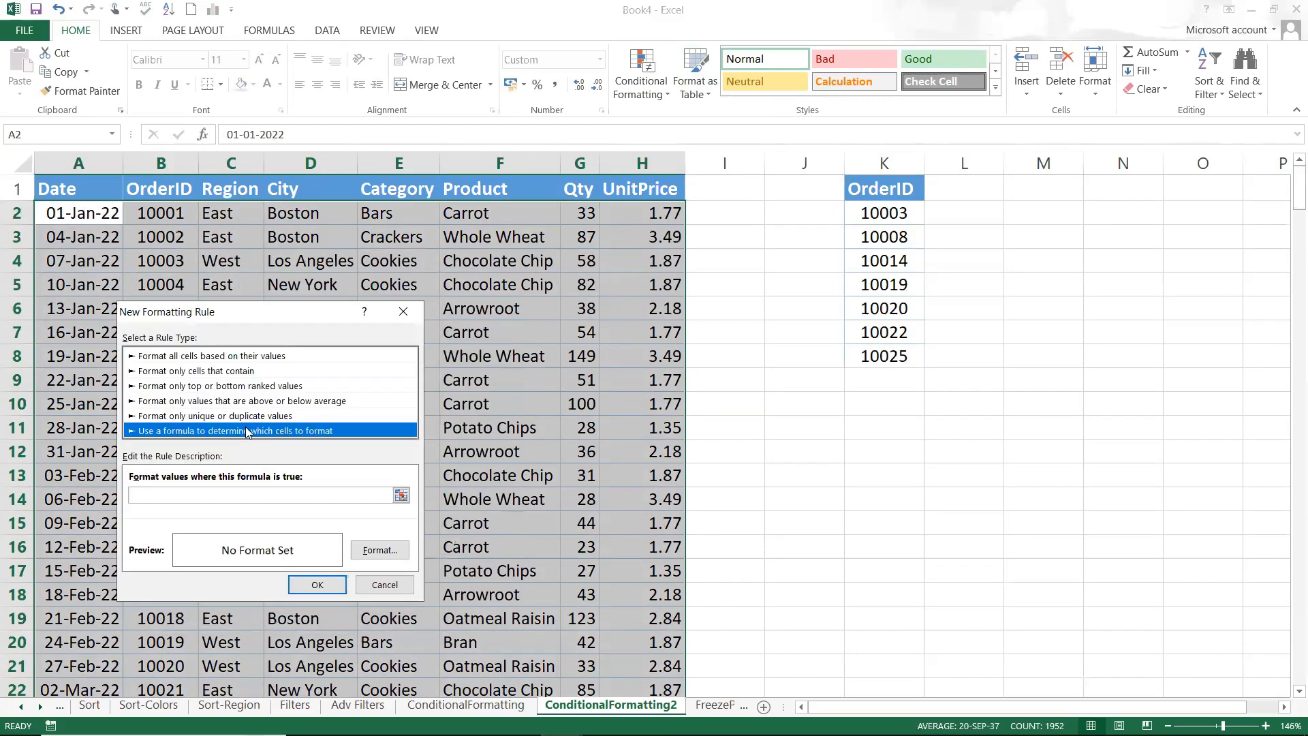
click(243, 495)
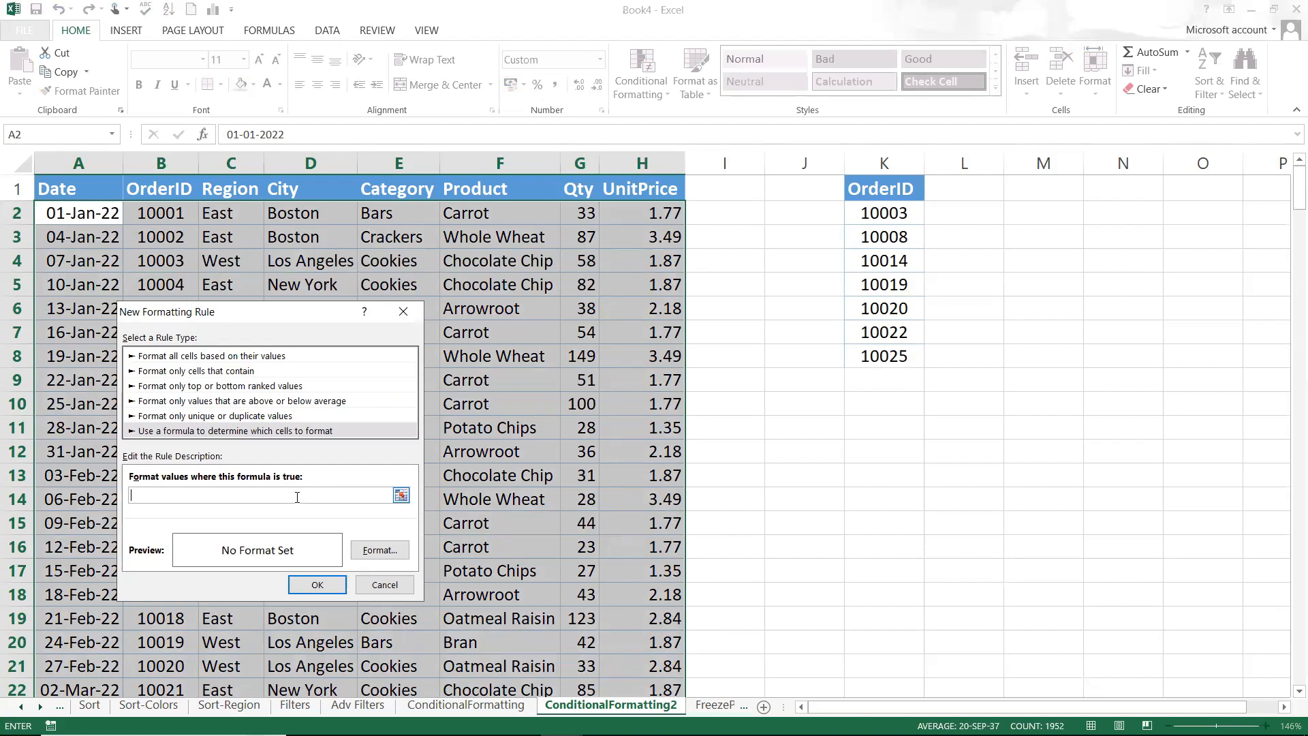
- Enter the rule formula =vlookup($B2,$K$2:$K$8,1,0) to match each row's OrderID against the separate OrderID list
text(=)
text(vlookup()
click(164, 214)
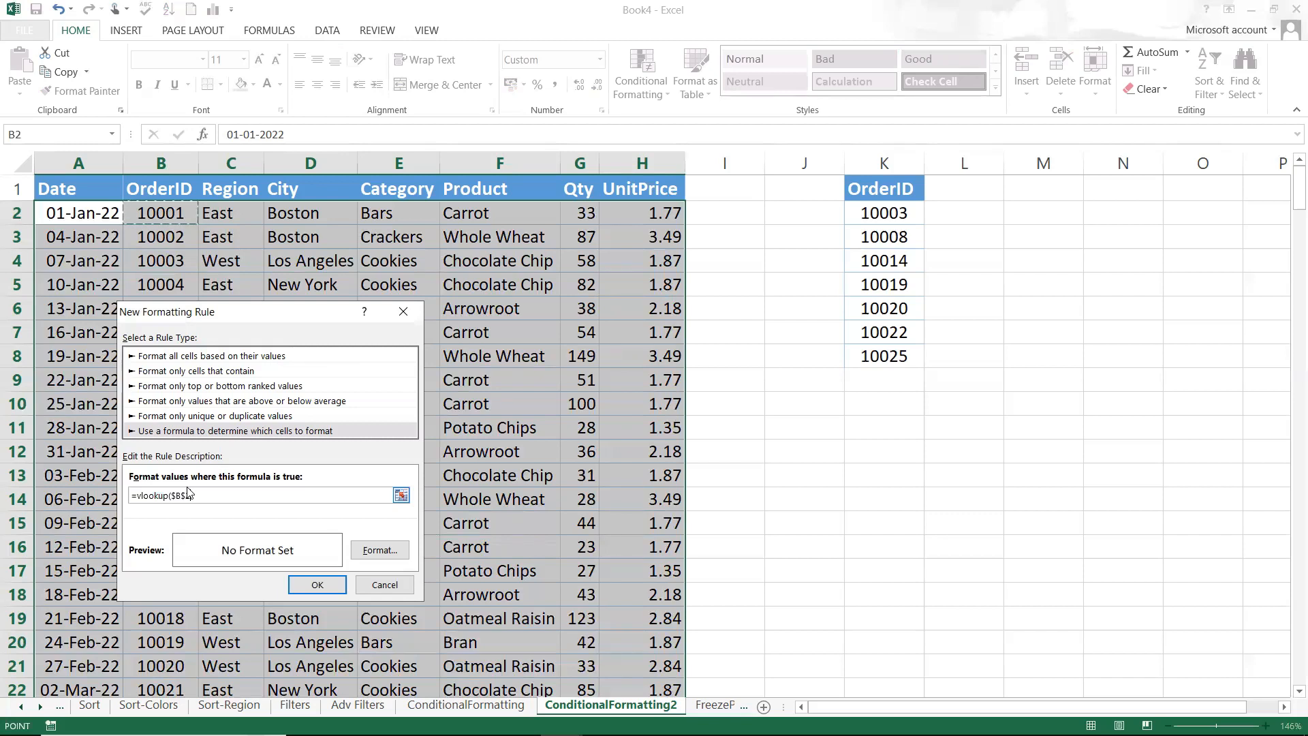
key(F4)
click(197, 498)
drag(908, 212, 906, 356)
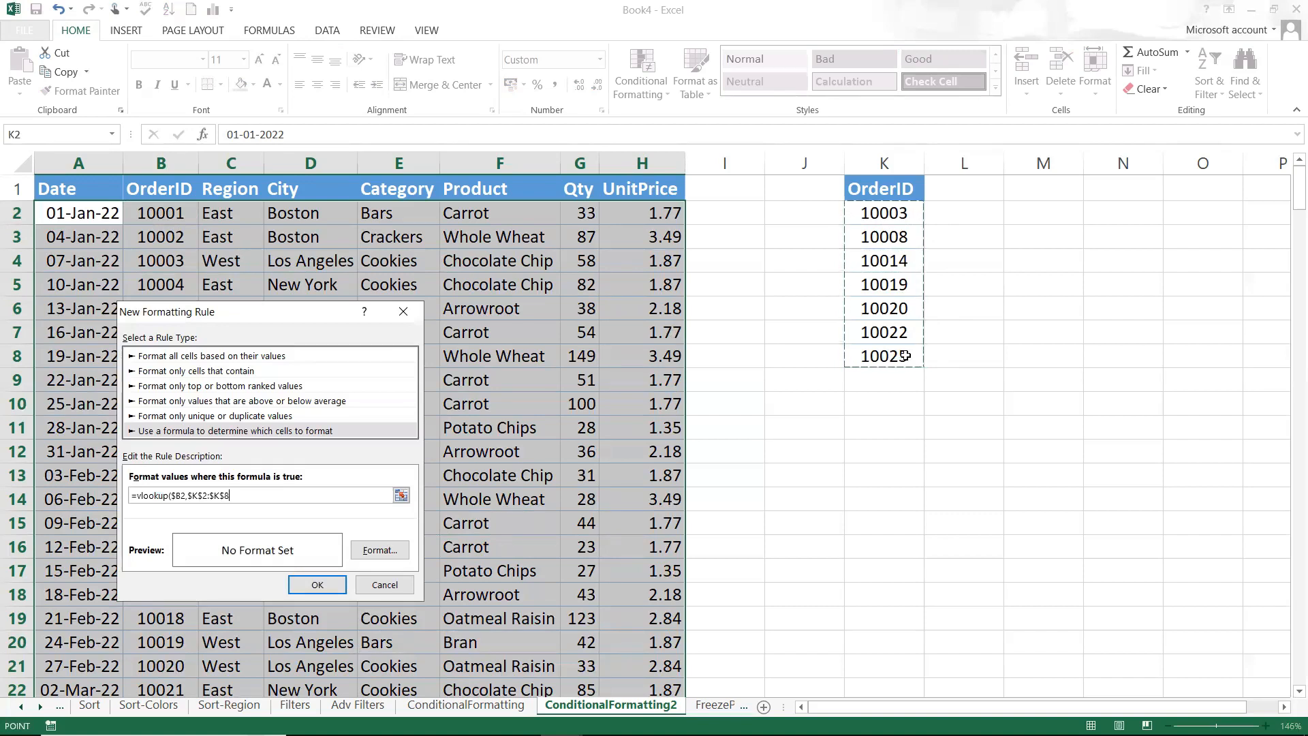
text(,)
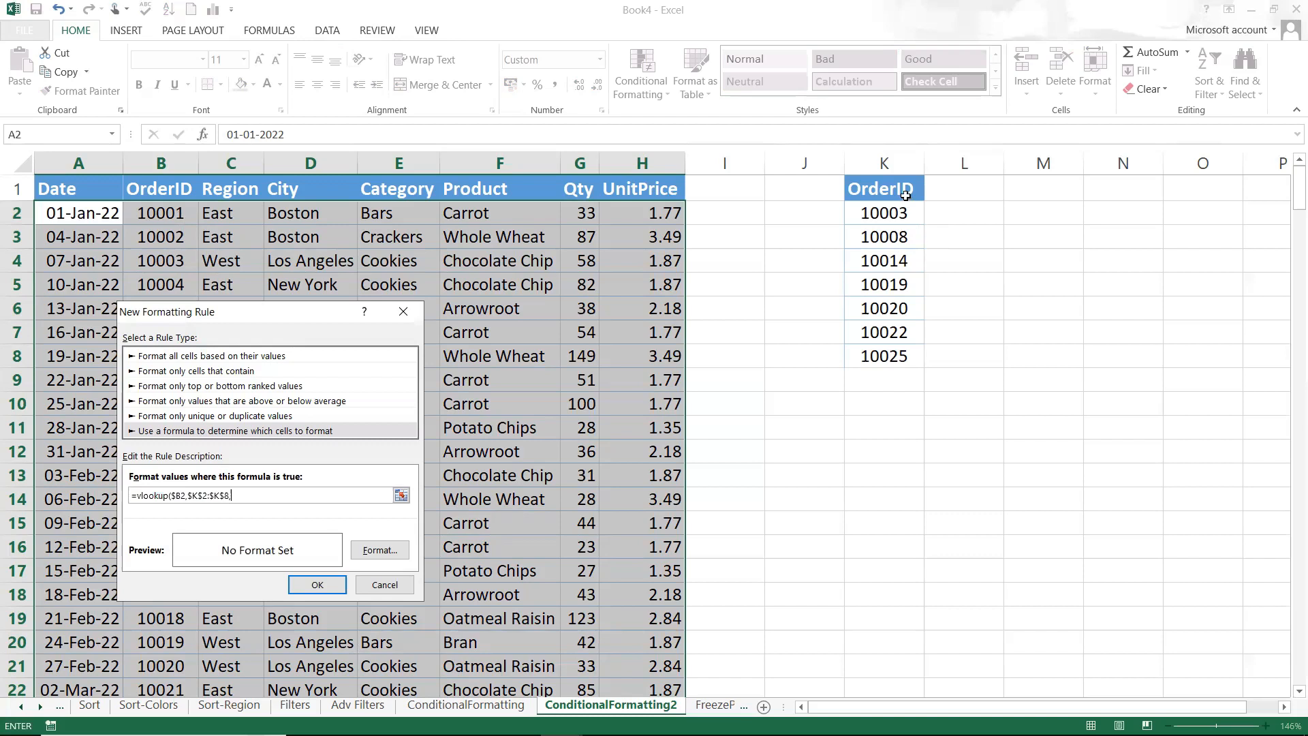
text(1)
text(,0))
- Give the rule a light gold background fill, create it and deselect the data
click(404, 553)
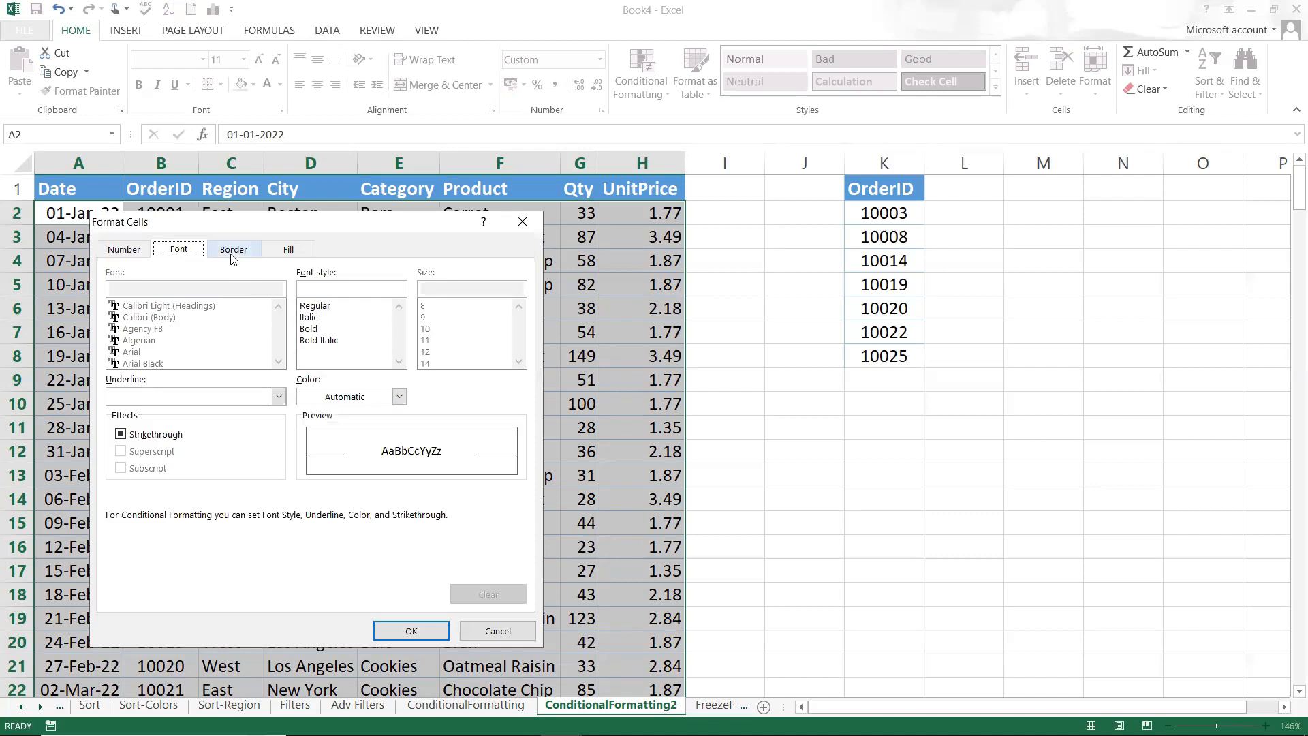
click(288, 249)
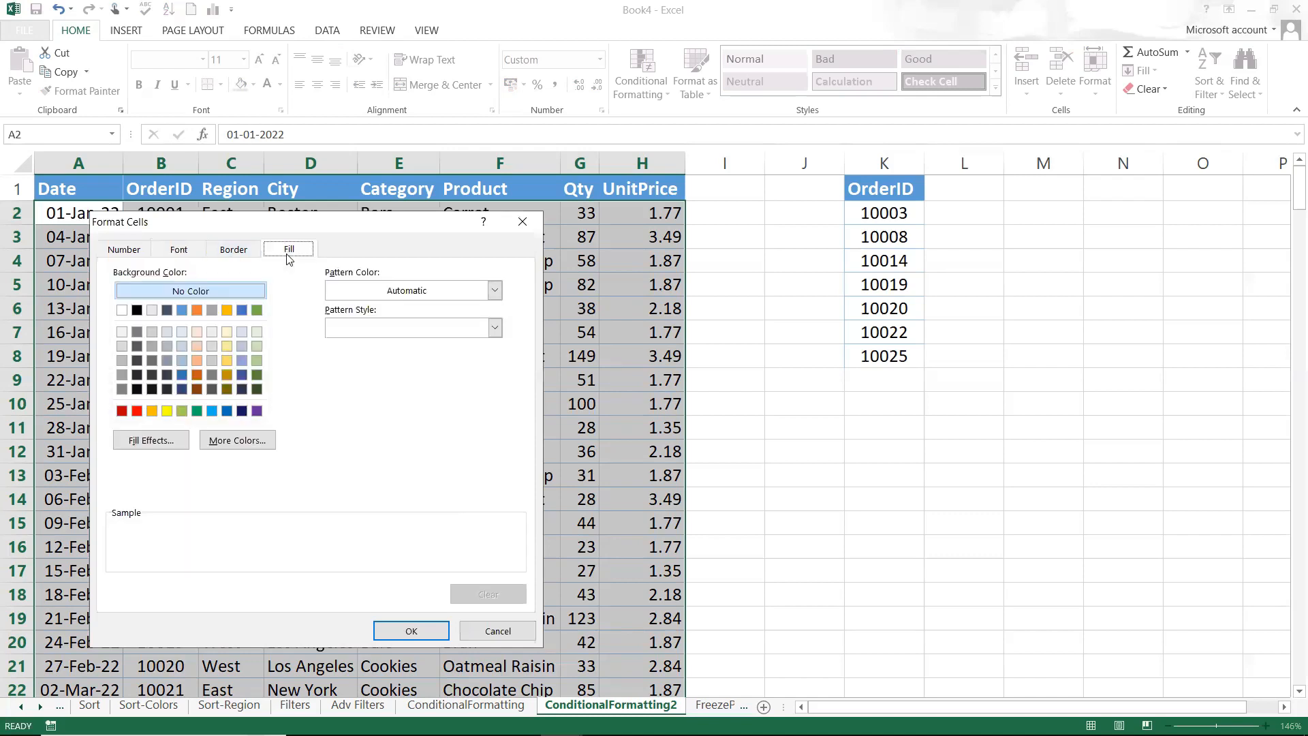
click(226, 347)
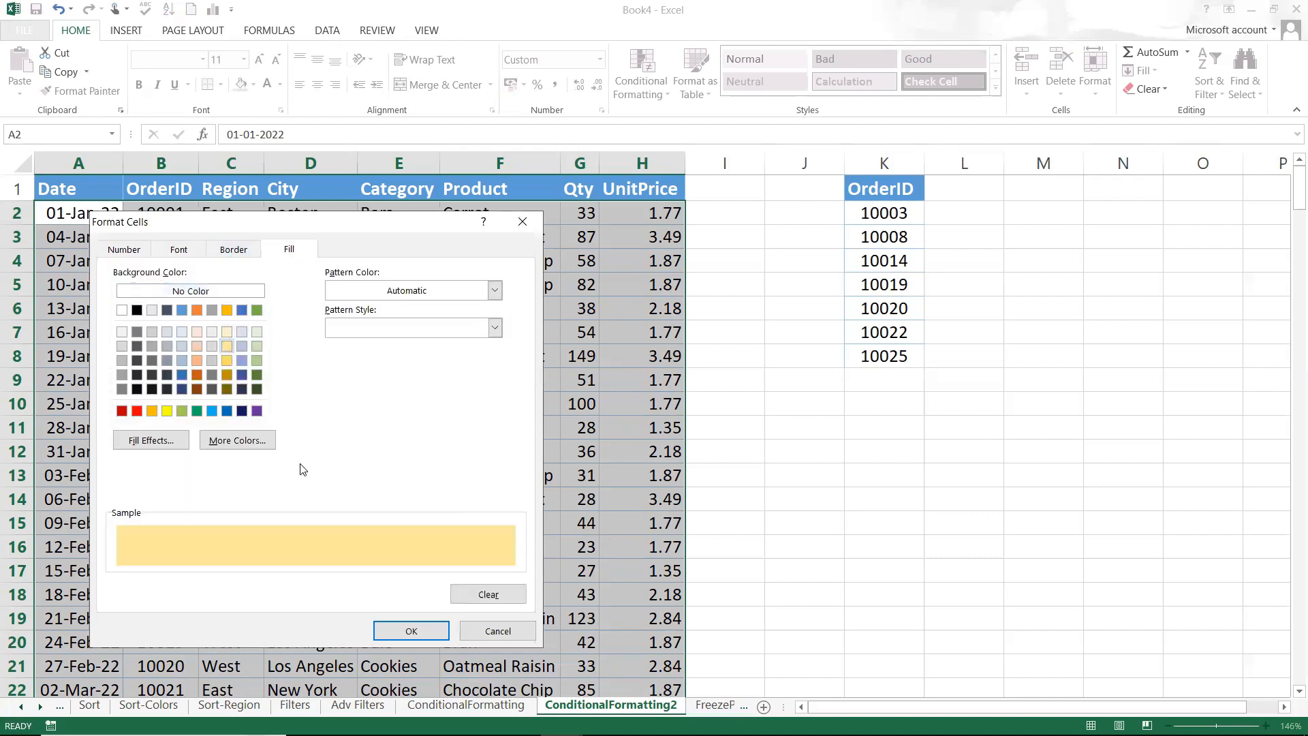
click(390, 628)
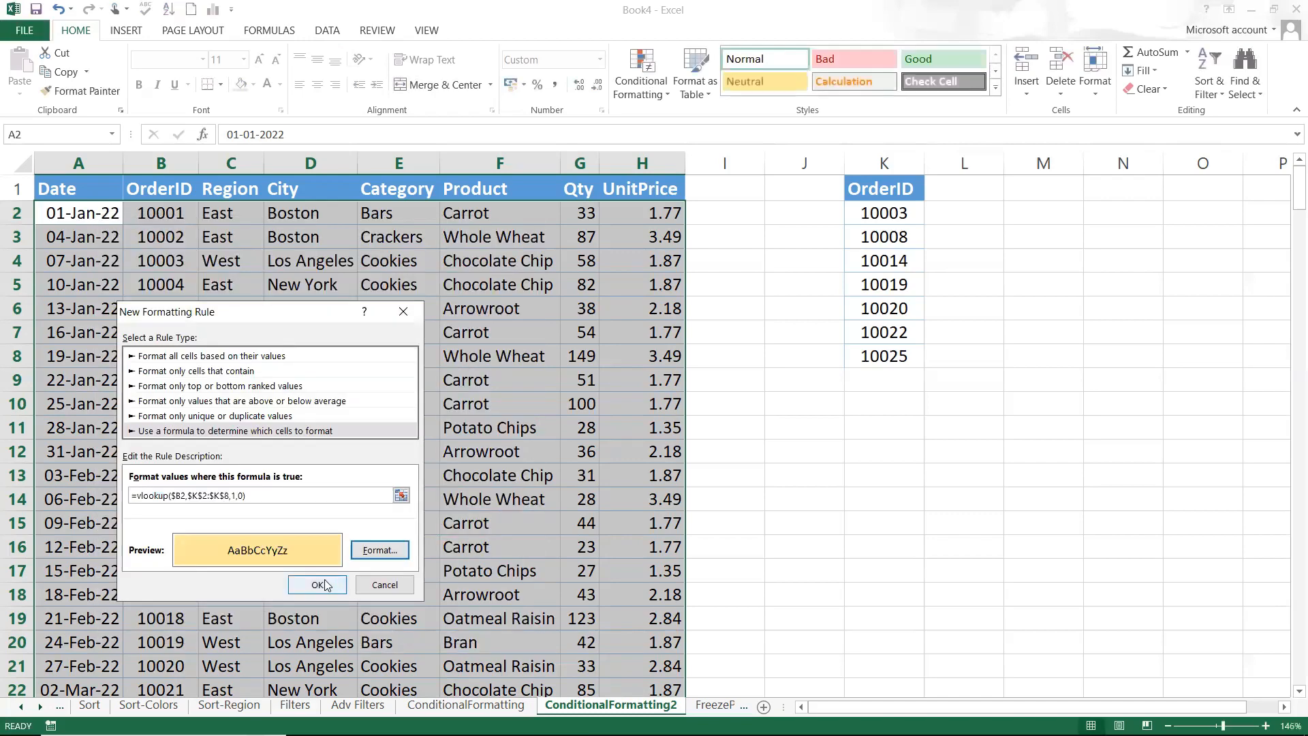
click(317, 584)
click(323, 578)
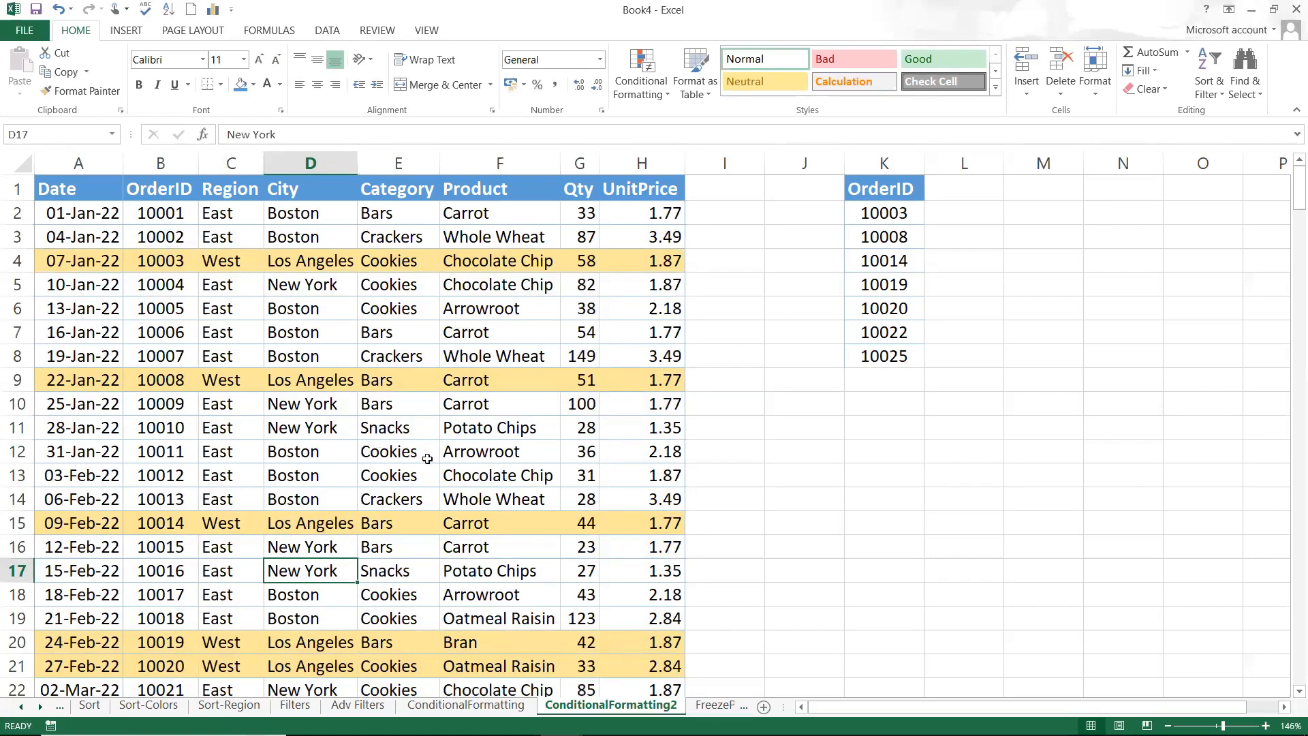
- On the FreezePanes-Split sheet, go down through the sales rows to see how the headers behave, and return to A1
click(712, 705)
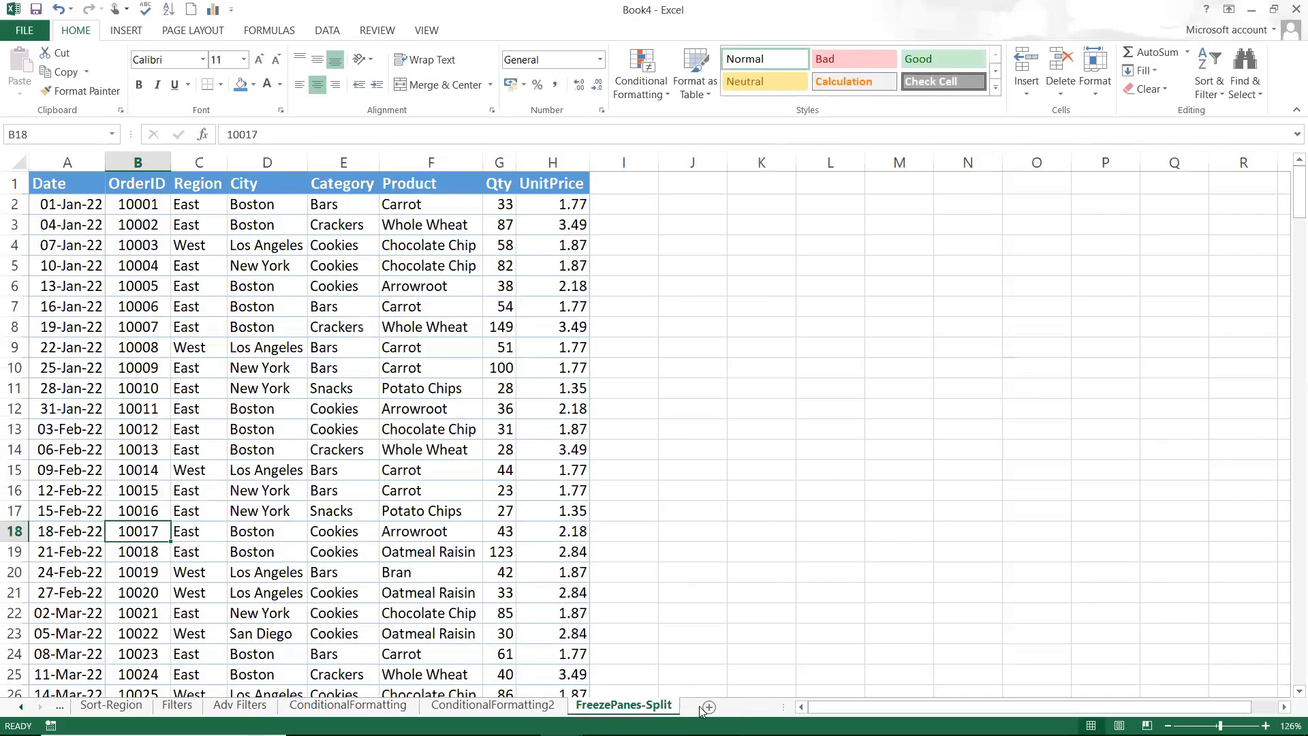
click(245, 534)
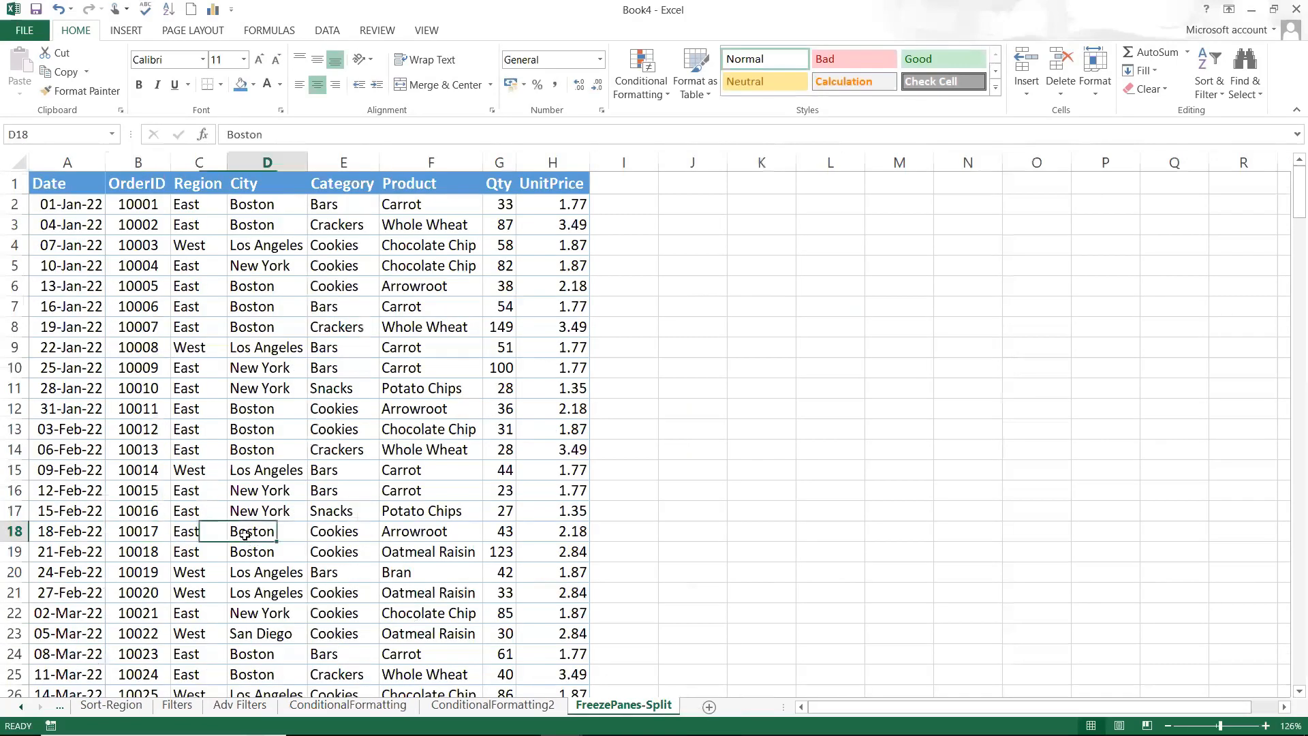
key(Down)
key(Down)
key(Down)
key(Down)
key(Down)
key(Down)
key(Down)
key(Down)
key(Down)
key(Down)
key(Down)
key(Down)
key(Down)
key(Down)
key(Down)
key(Down)
key(Down)
key(Down)
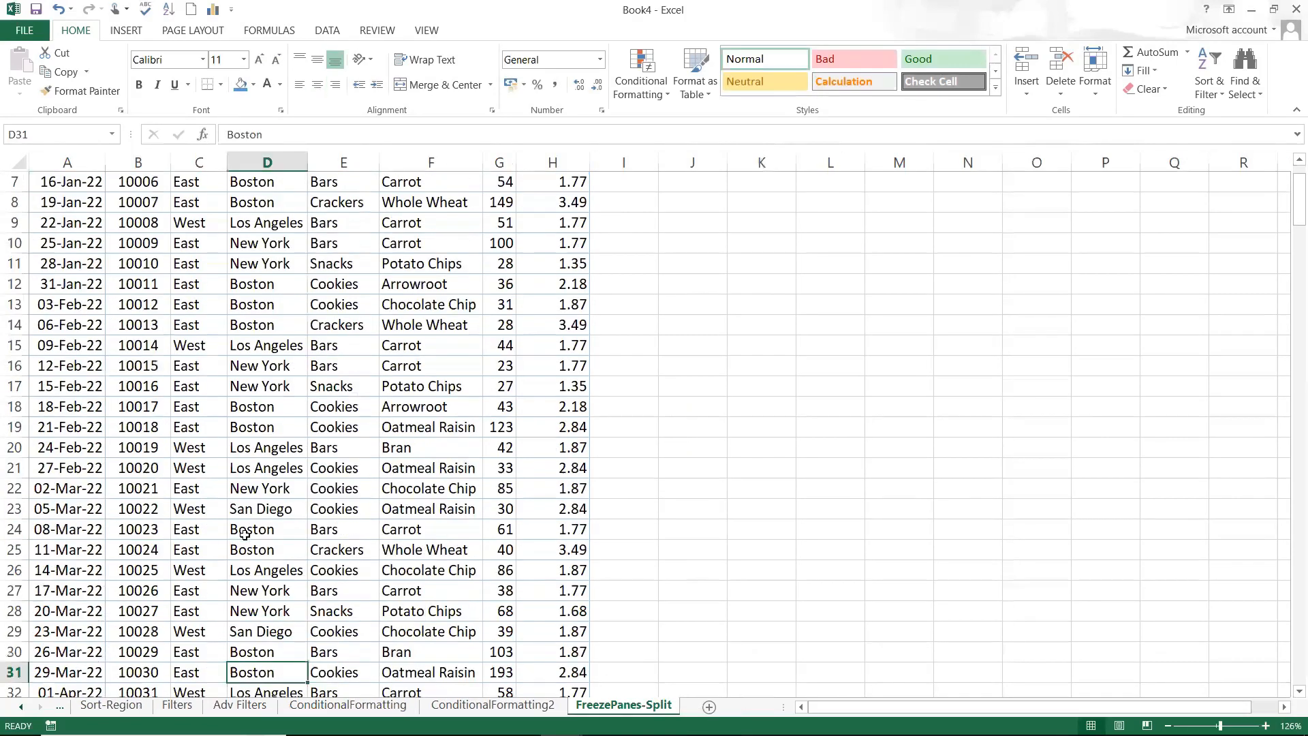
key(Down)
key(Down)
key(Down)
key(Down)
key(Down)
key(Down)
key(Down)
key(Down)
key(Down)
key(Down)
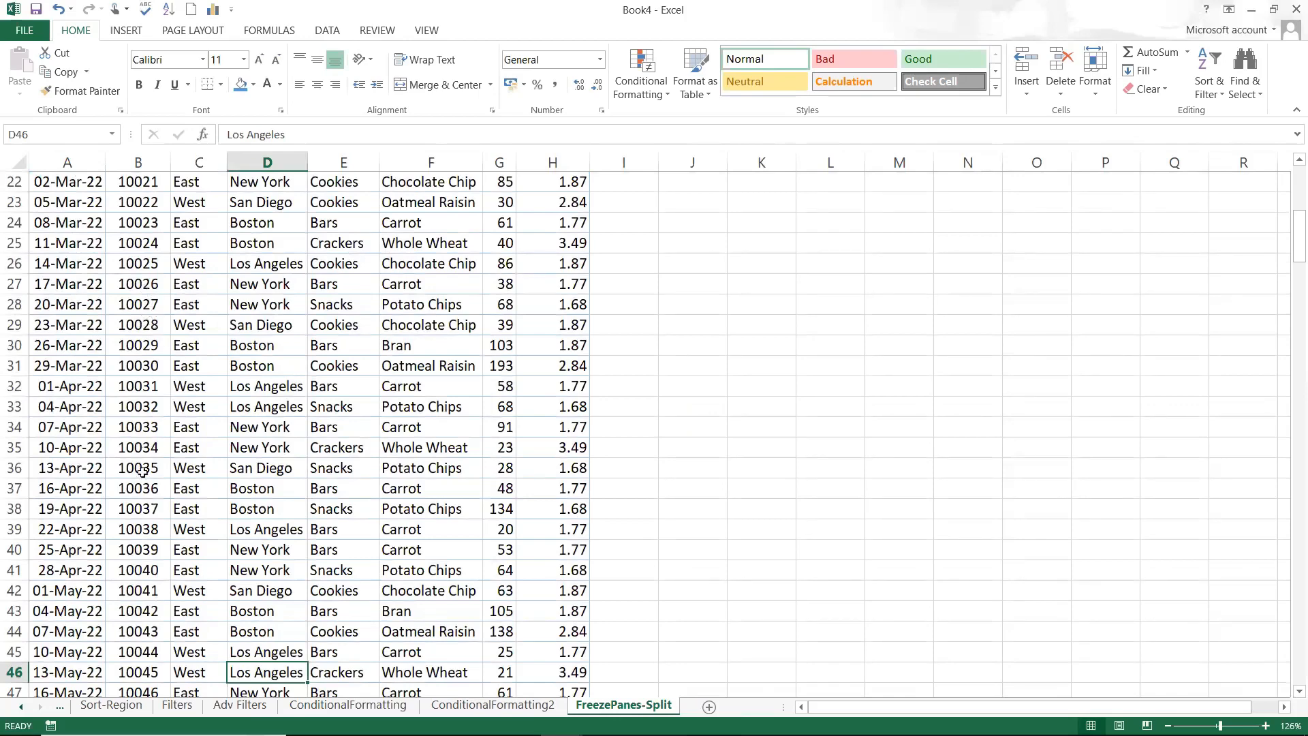
click(409, 402)
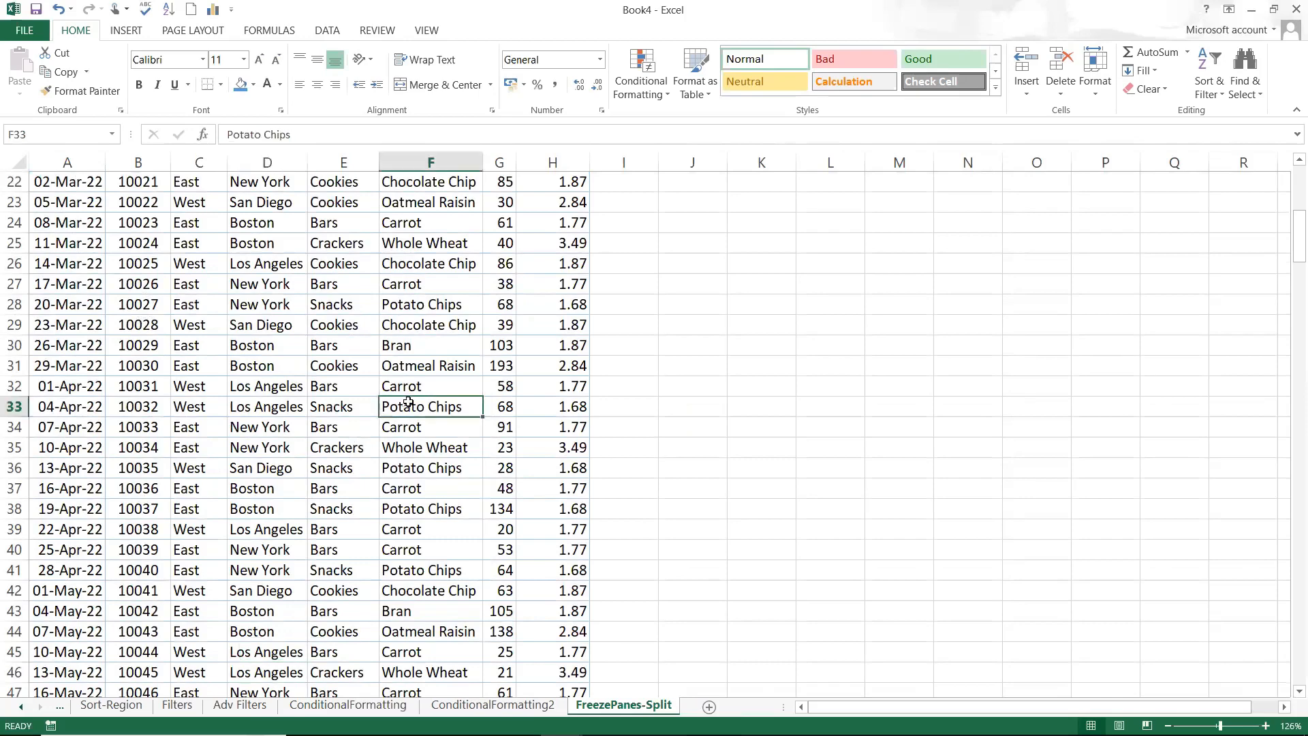
key(ctrl+Home)
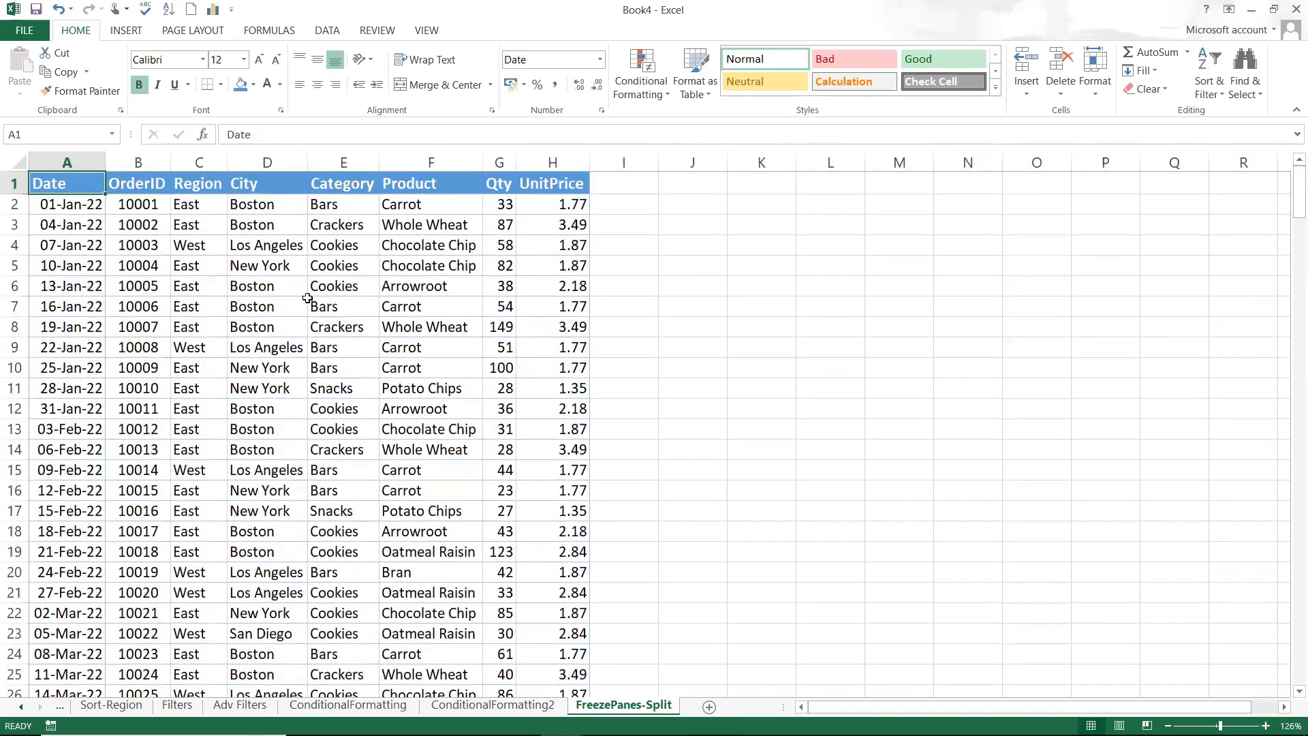
- Freeze the top row of the FreezePanes-Split sheet
click(305, 301)
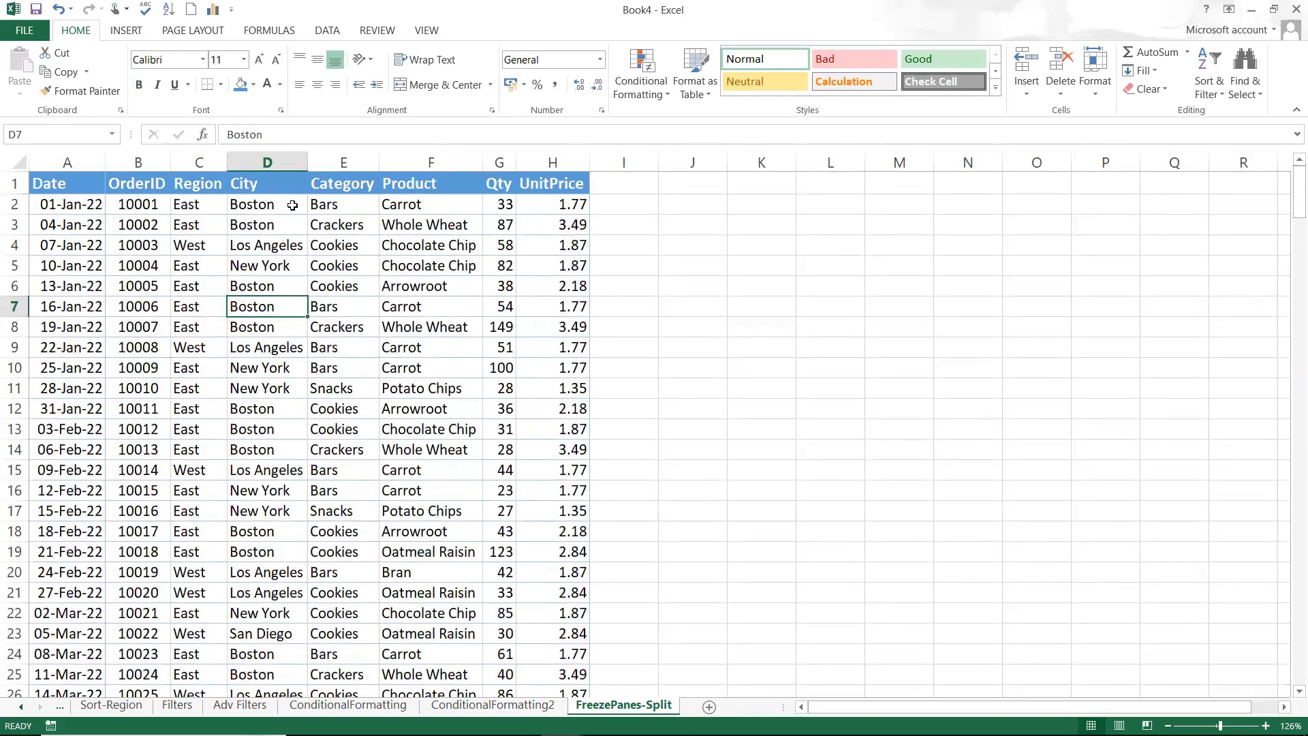
click(300, 233)
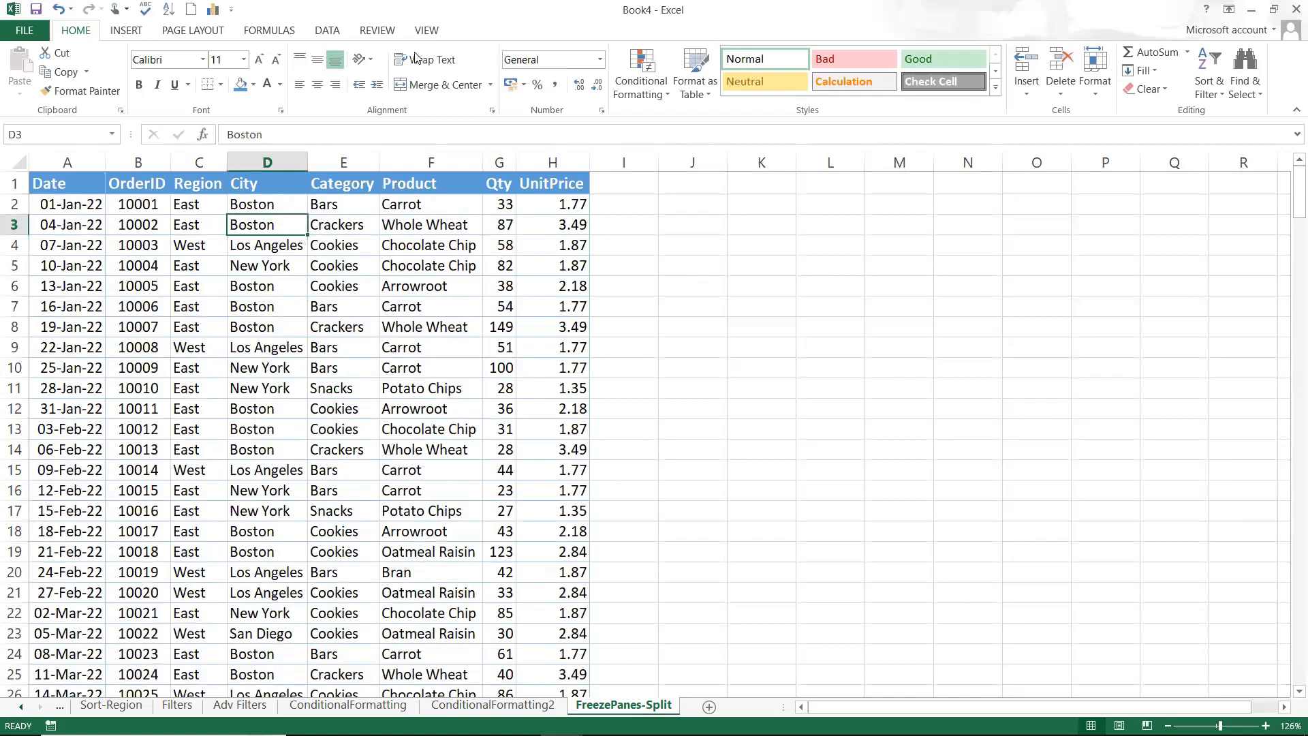
click(427, 30)
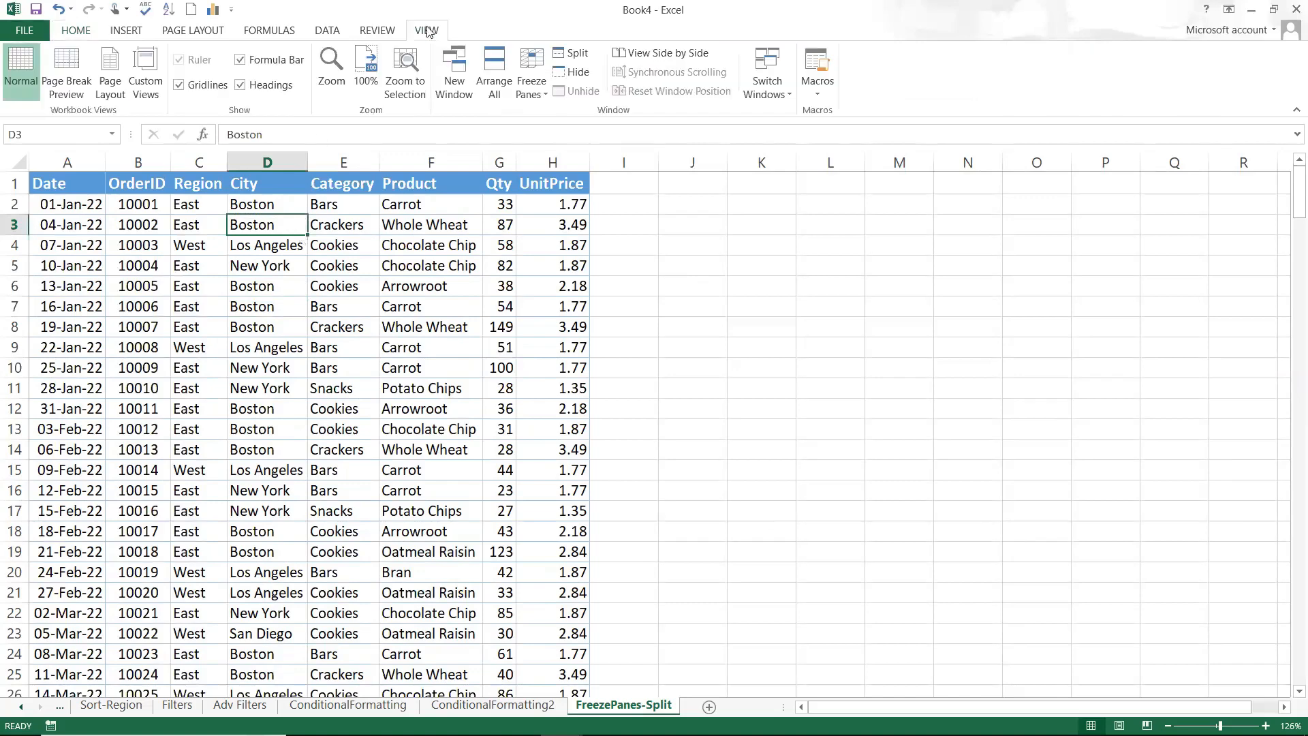
click(529, 93)
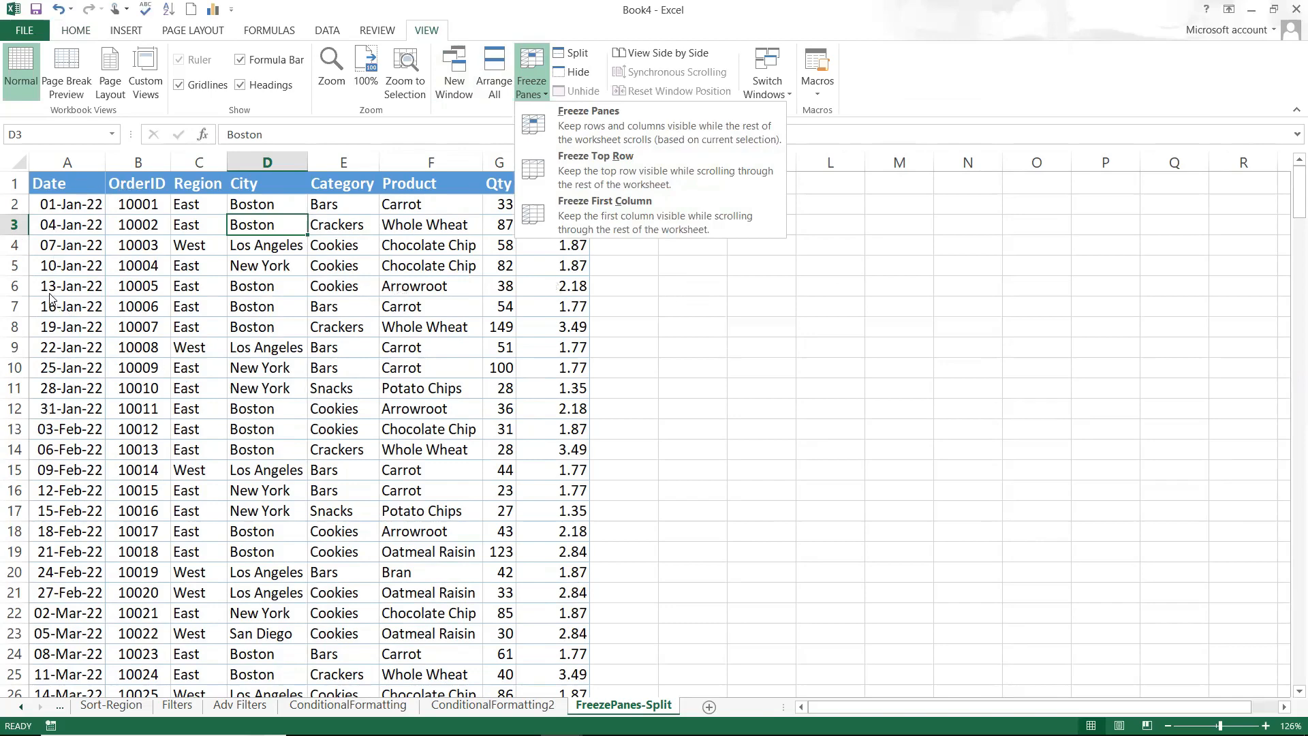
click(610, 177)
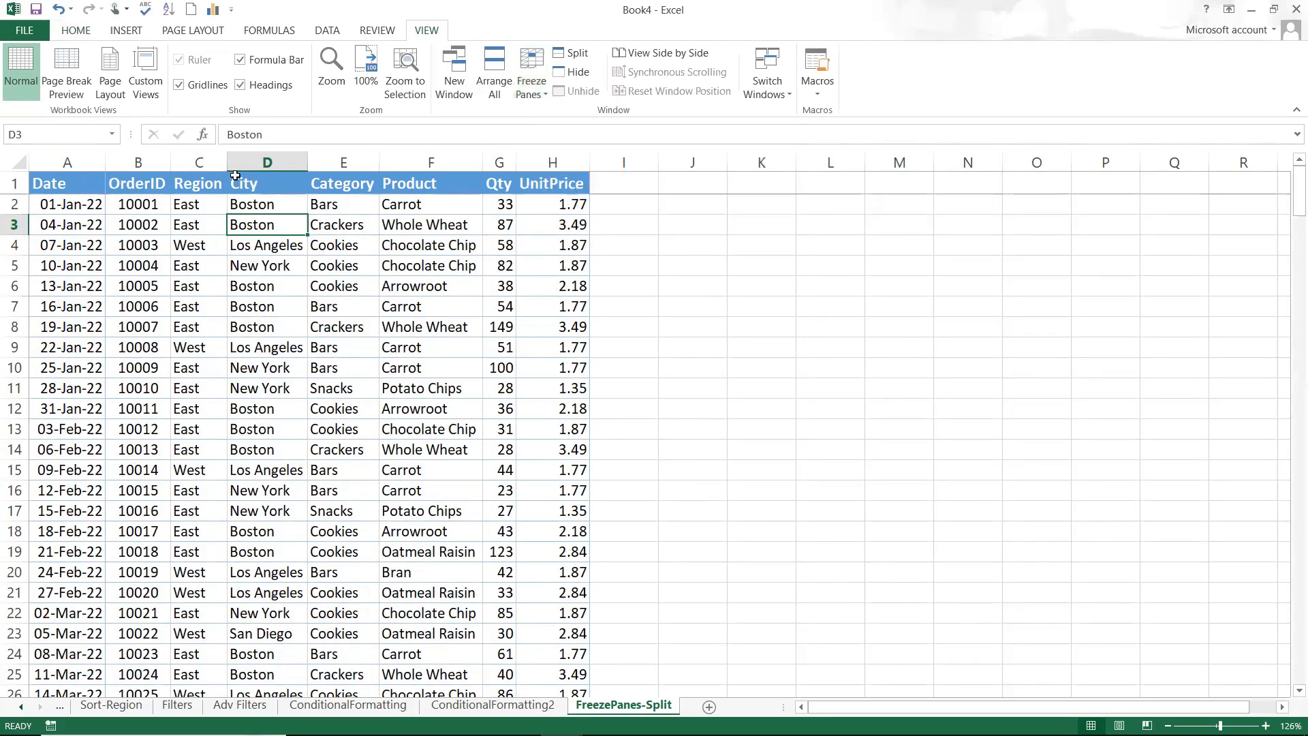
- Go down the City column past row 30 to check how the frozen header row behaves
click(268, 246)
key(Down)
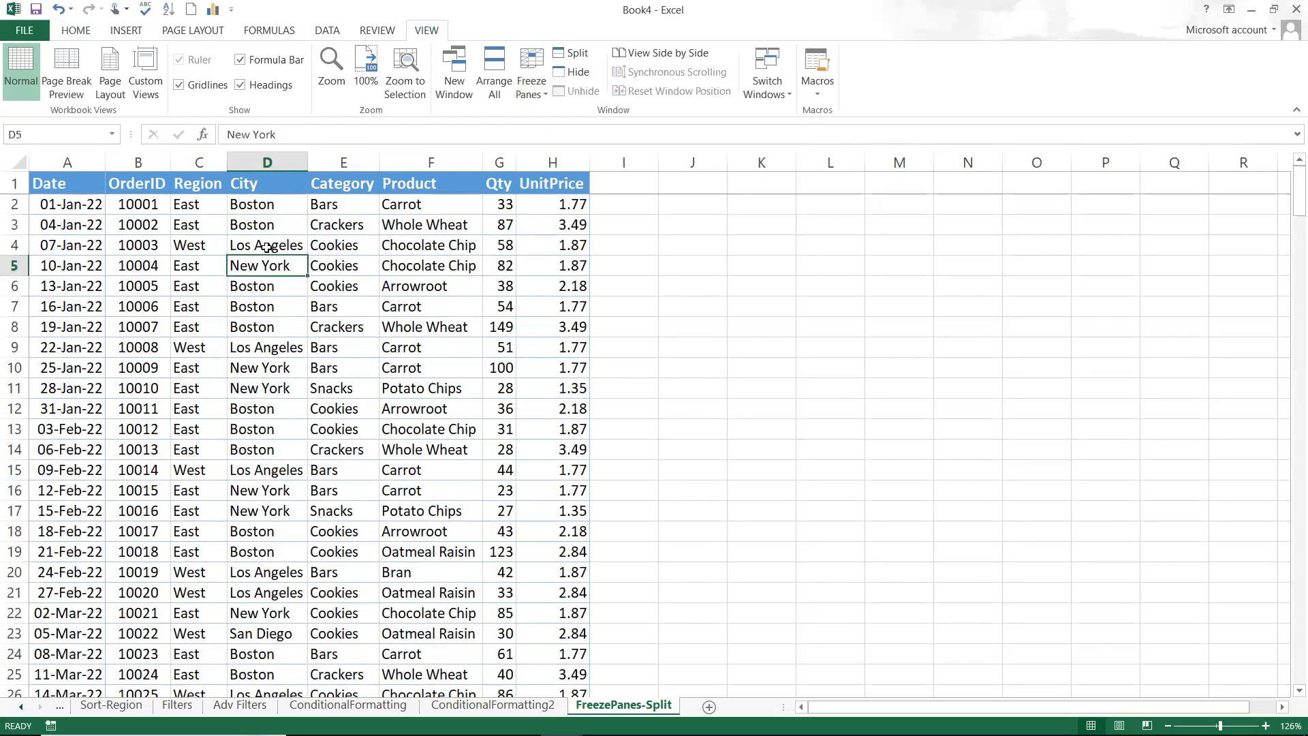
key(Down)
key(Down)
key(Down)
key(Down)
key(Down)
key(Down)
key(Down)
key(Down)
key(Down)
key(Down)
key(Down)
key(Down)
key(Down)
key(Down)
key(Down)
key(Down)
key(Down)
key(Down)
key(Down)
key(Down)
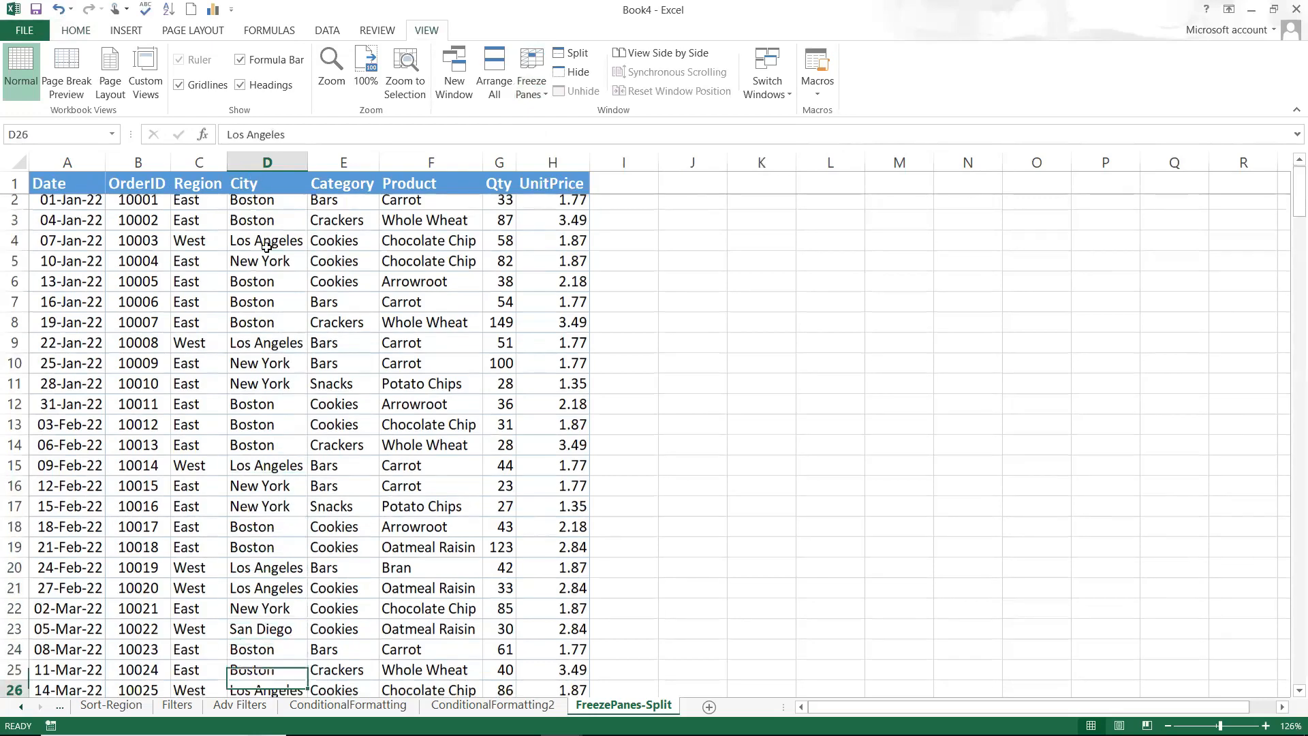
key(Down)
key(Down)
key(Down)
key(Down)
key(Down)
key(Down)
key(Down)
key(Down)
key(Down)
key(Down)
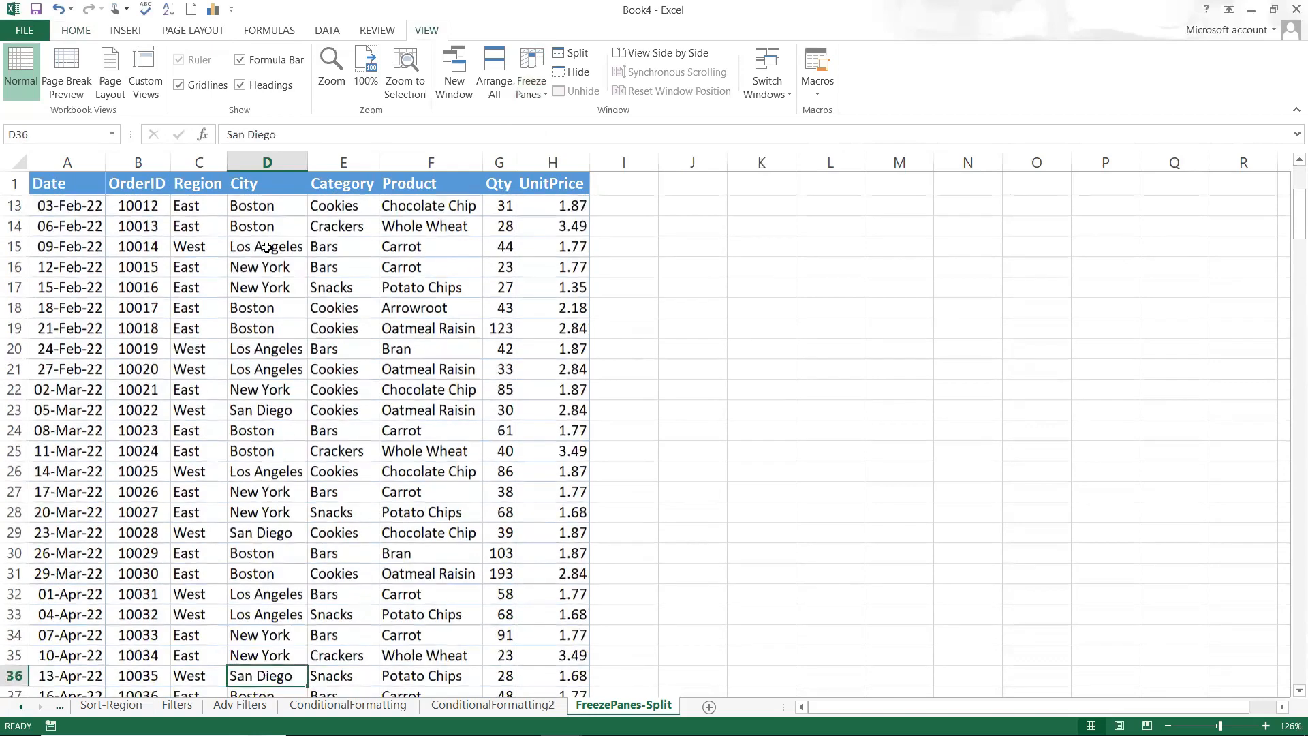
key(Down)
key(F2)
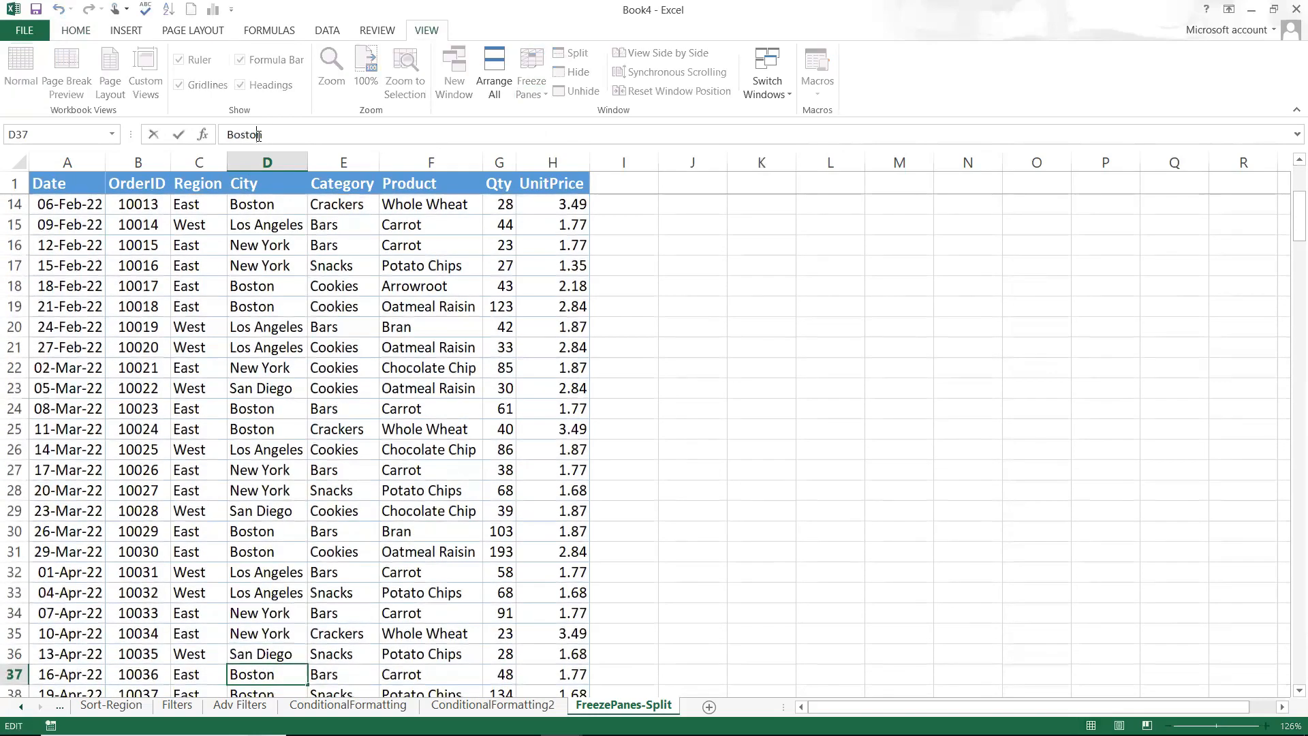
click(258, 219)
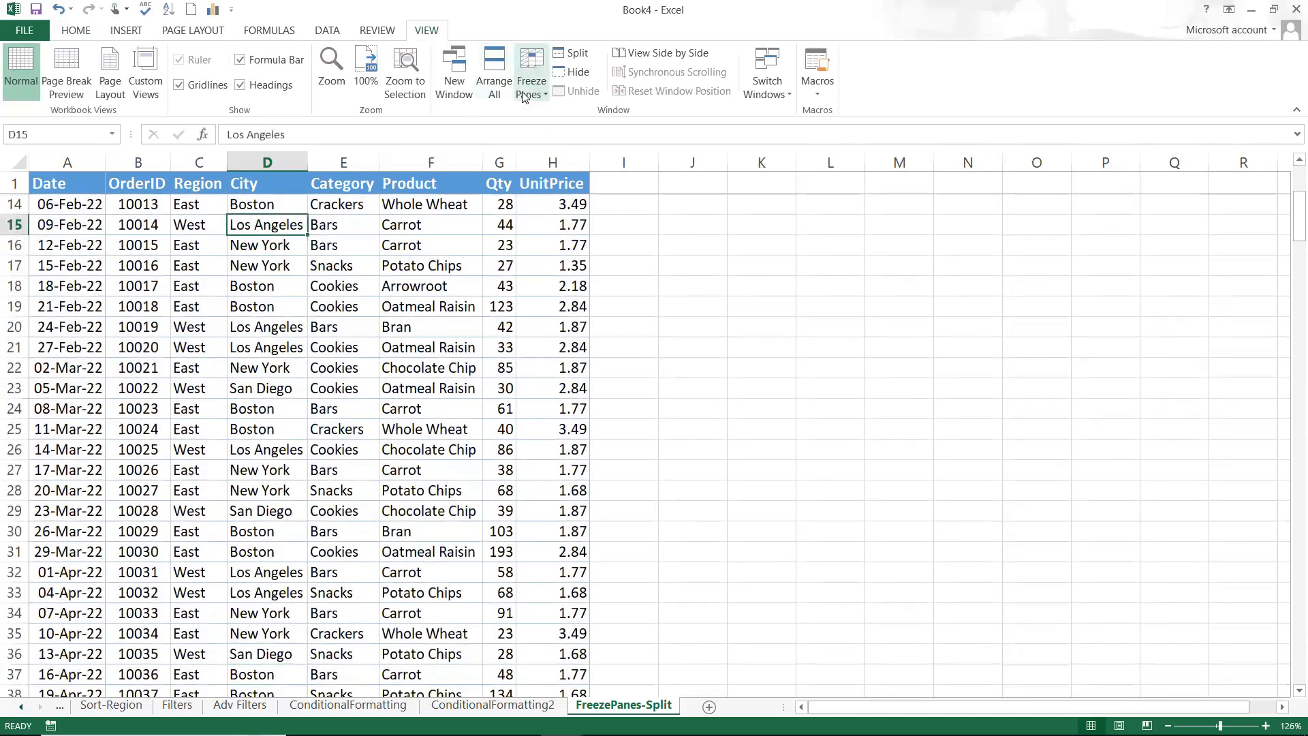
- Unfreeze the top row of the FreezePanes-Split sheet and select a cell in the Category column
click(524, 94)
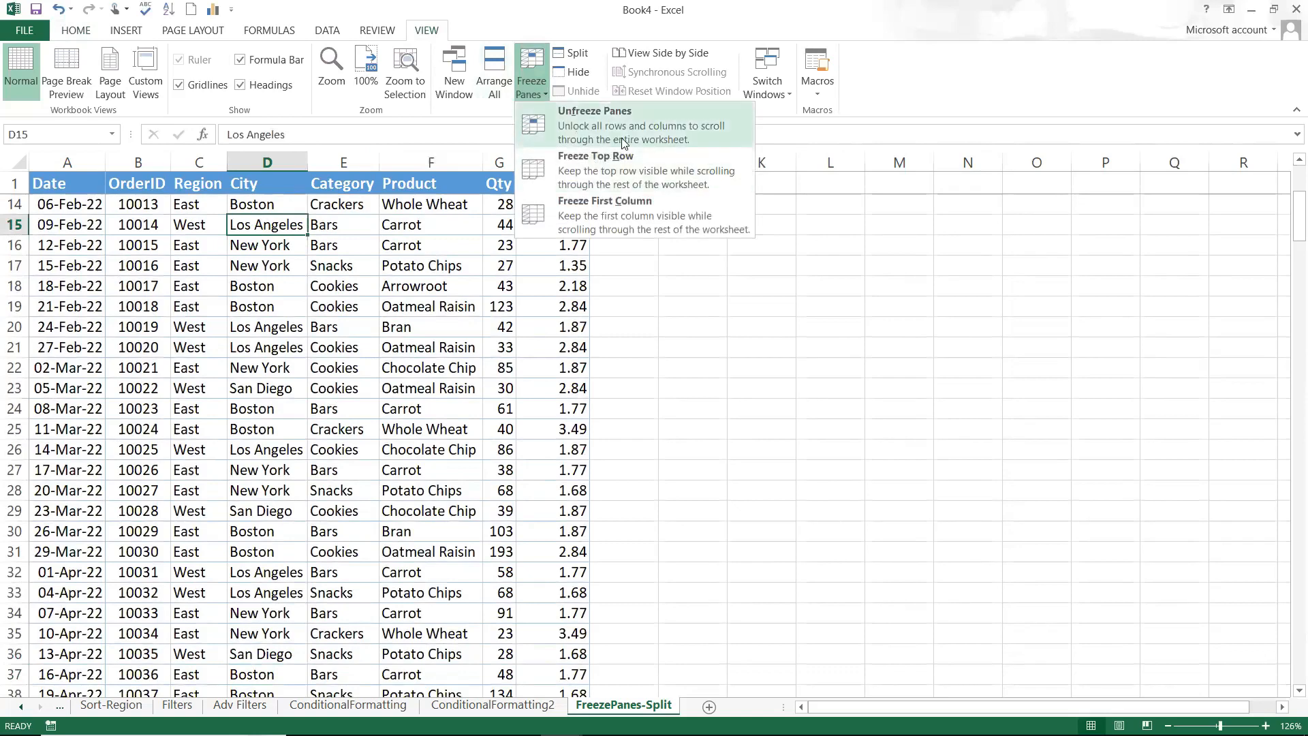
click(624, 142)
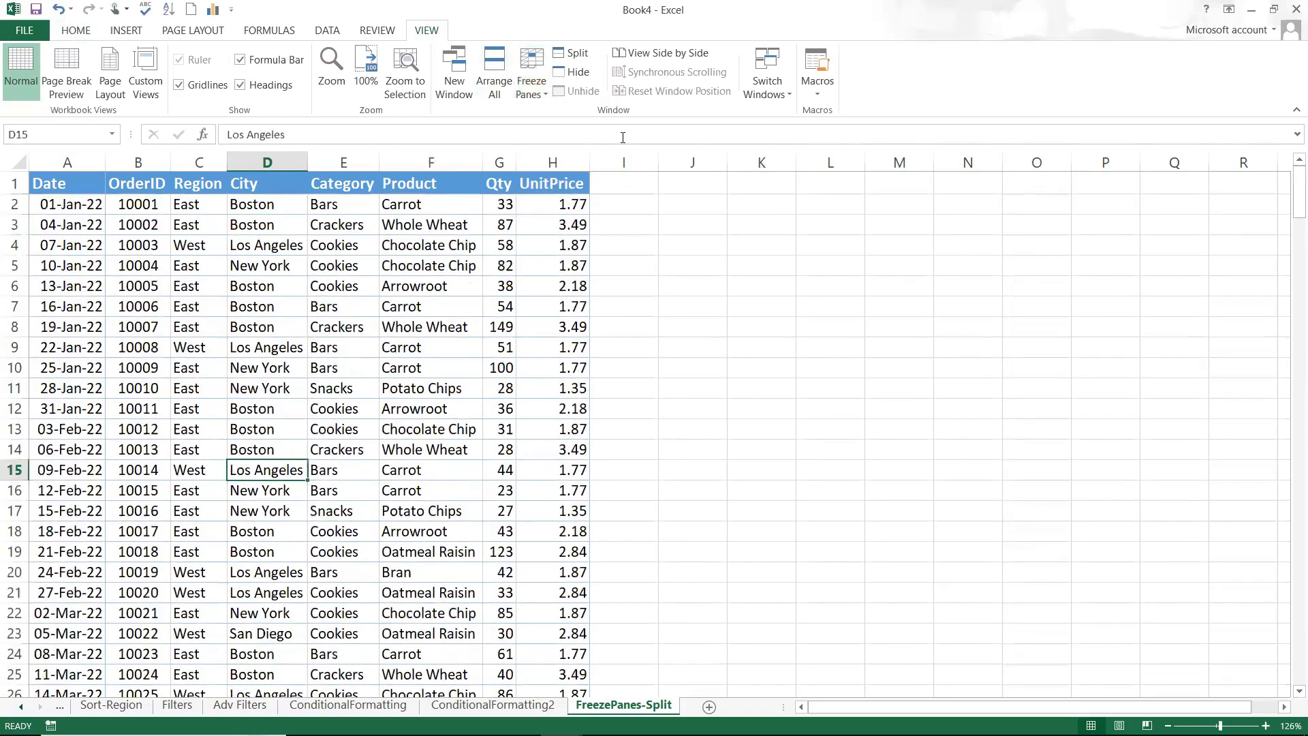
click(365, 248)
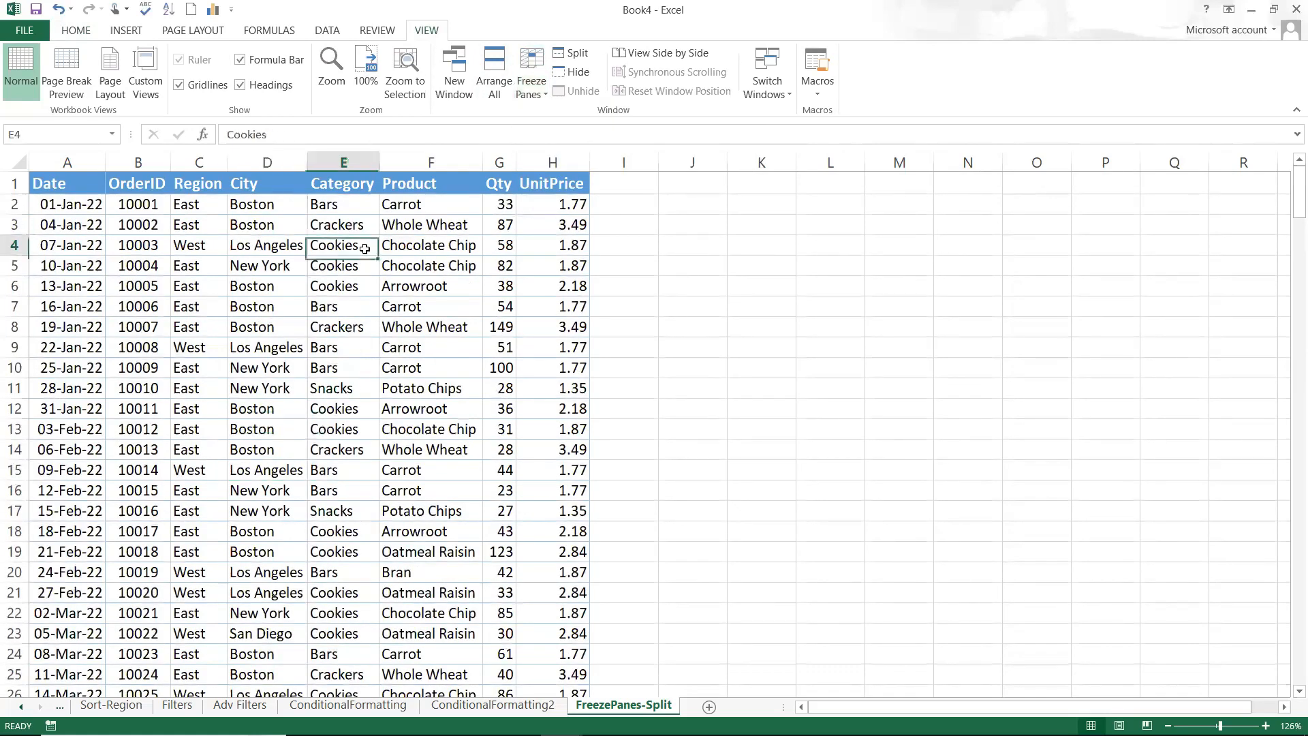
- Freeze the panes at cell B2 so that row 1 and column A both stay in view
click(20, 184)
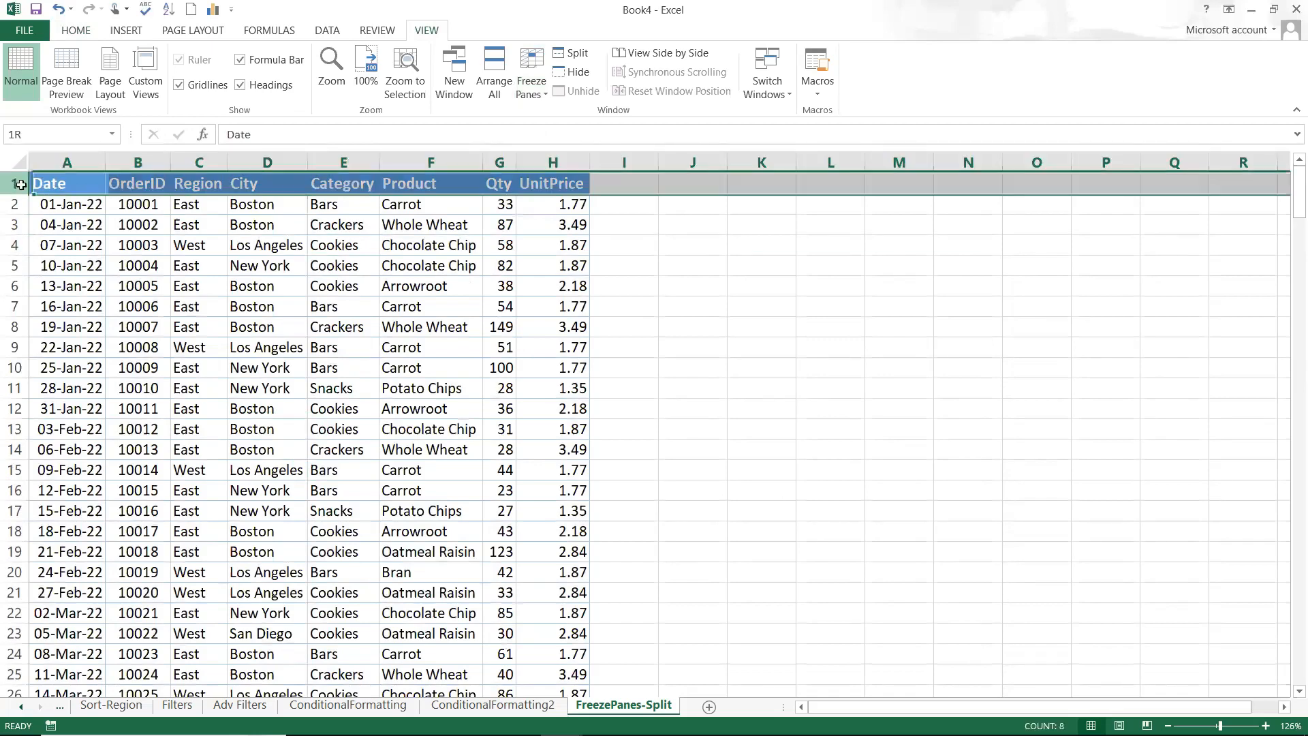
click(57, 161)
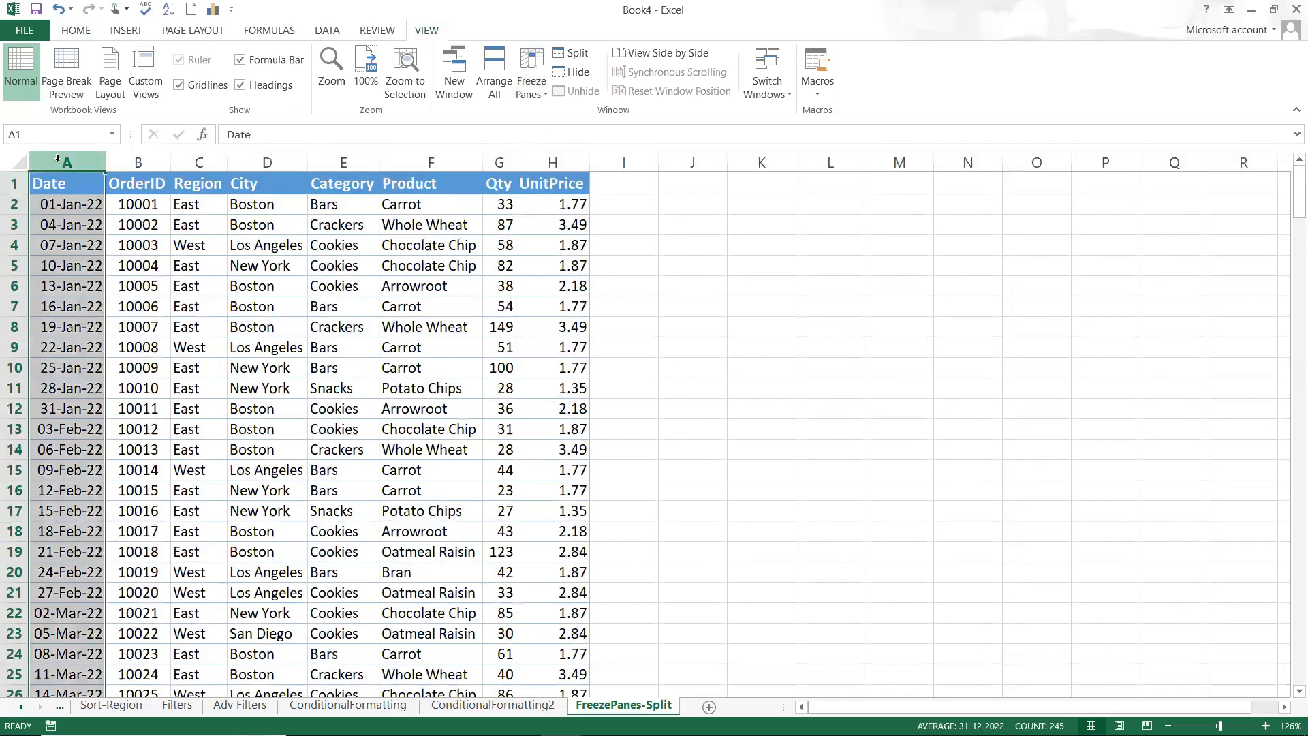
click(128, 204)
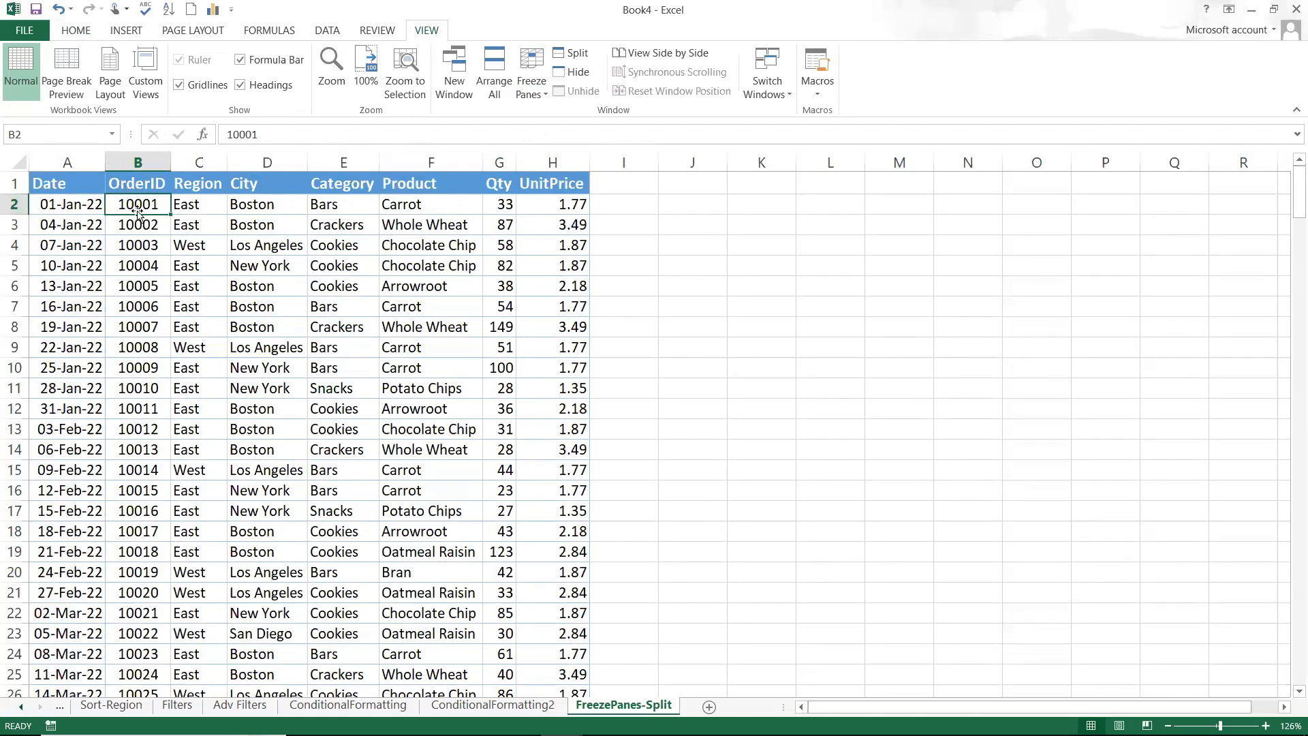
click(535, 94)
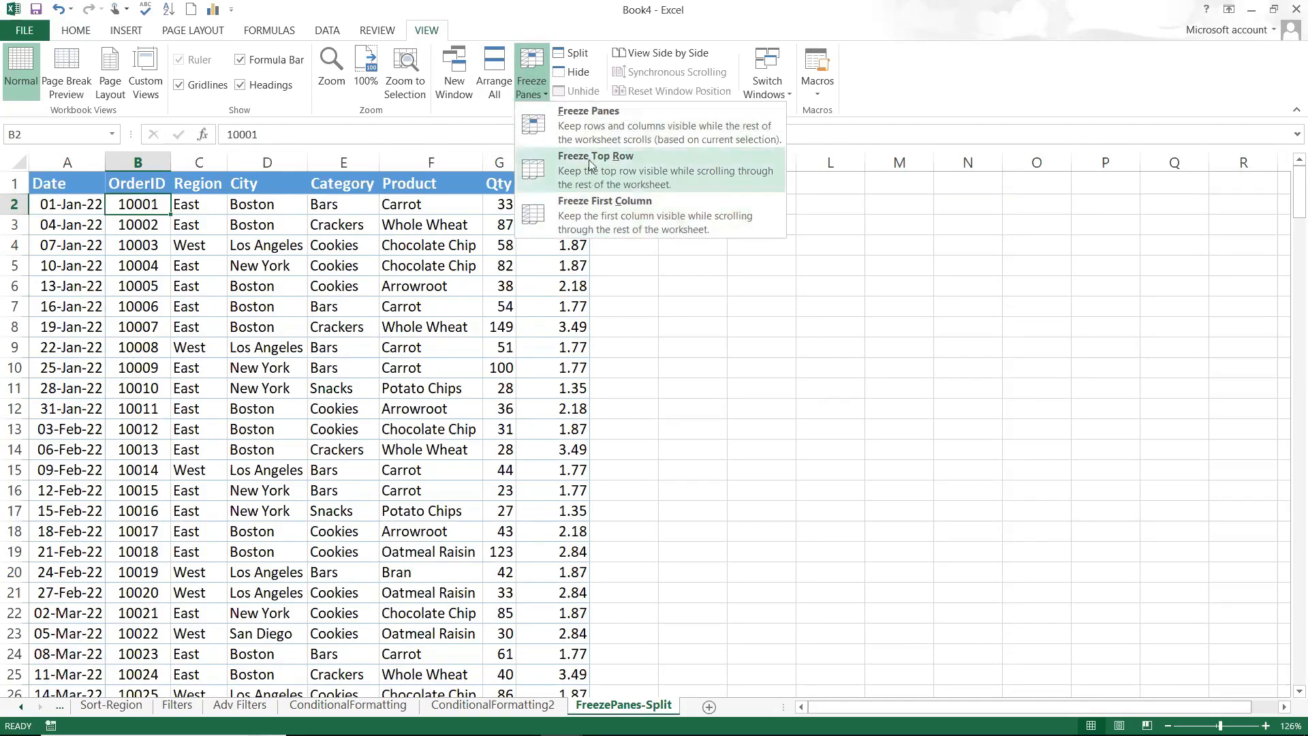
click(604, 133)
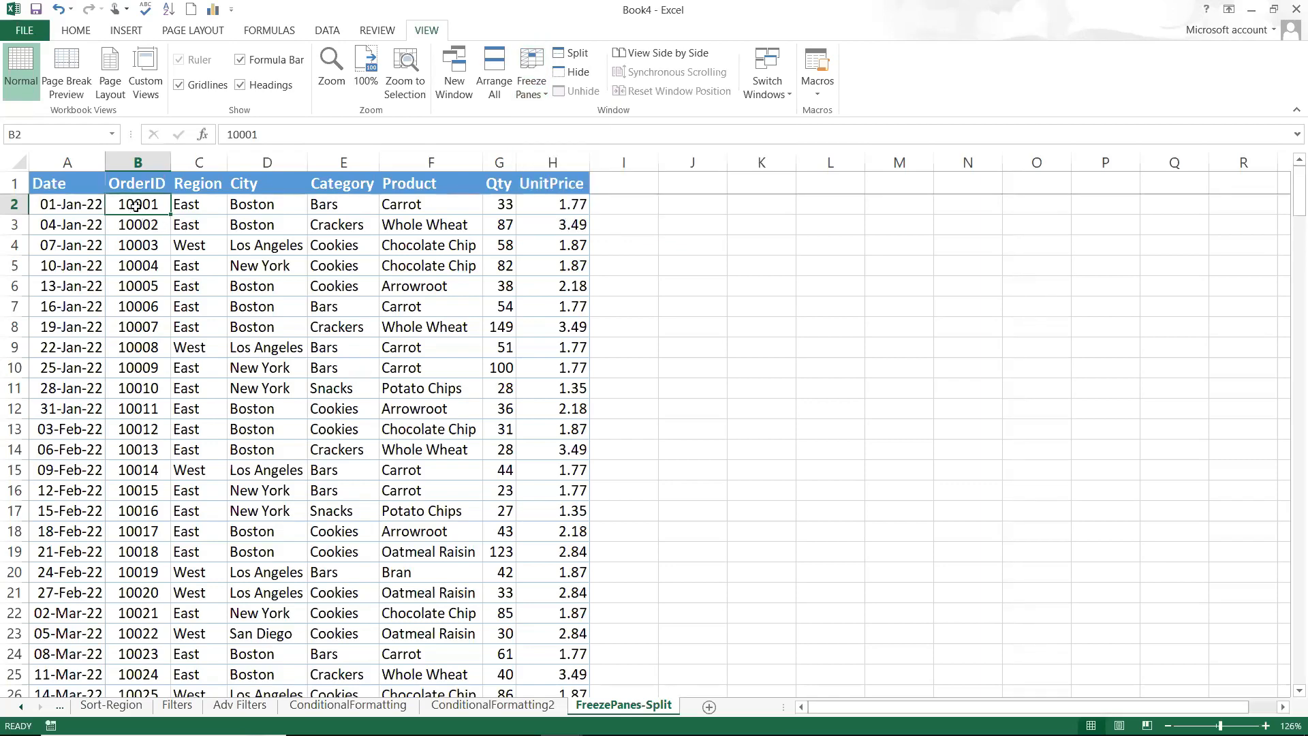
- Go down the OrderID column from B2 to row 33 to check how the frozen header row behaves
key(Down)
key(Down)
key(Down)
key(Down)
key(Down)
key(Down)
key(Down)
key(Down)
key(Down)
key(Down)
key(Down)
key(Down)
key(Down)
key(Down)
key(Down)
key(Down)
key(Down)
key(Down)
key(Down)
key(Down)
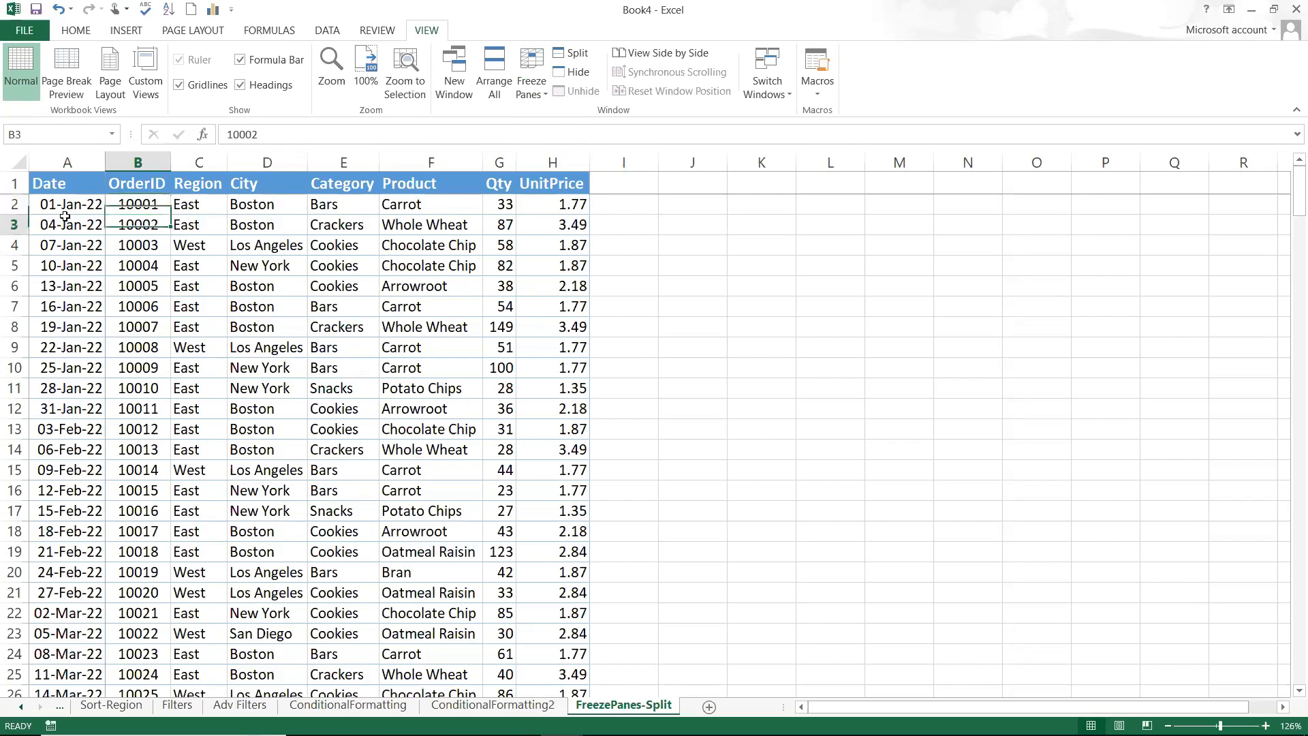
key(Down)
key(Down)
key(Down)
key(Down)
key(Down)
key(Down)
key(Down)
key(Down)
key(Down)
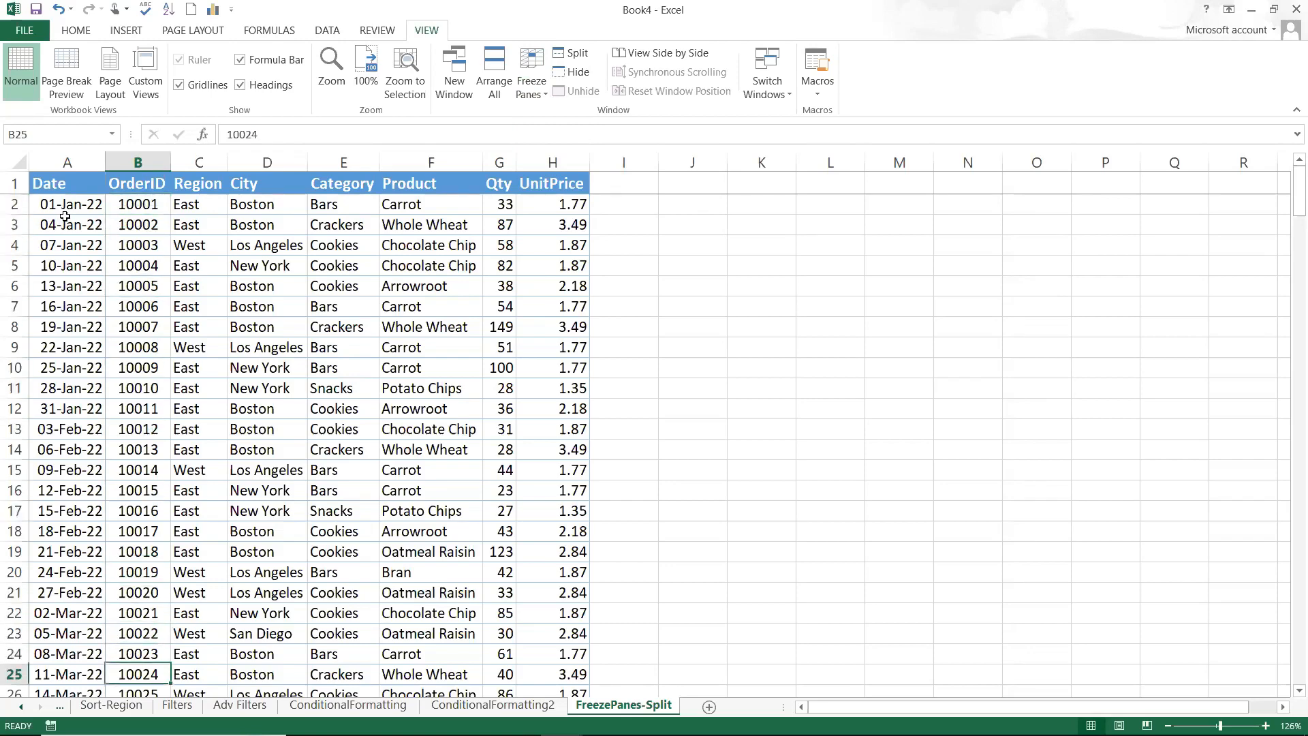
key(Down)
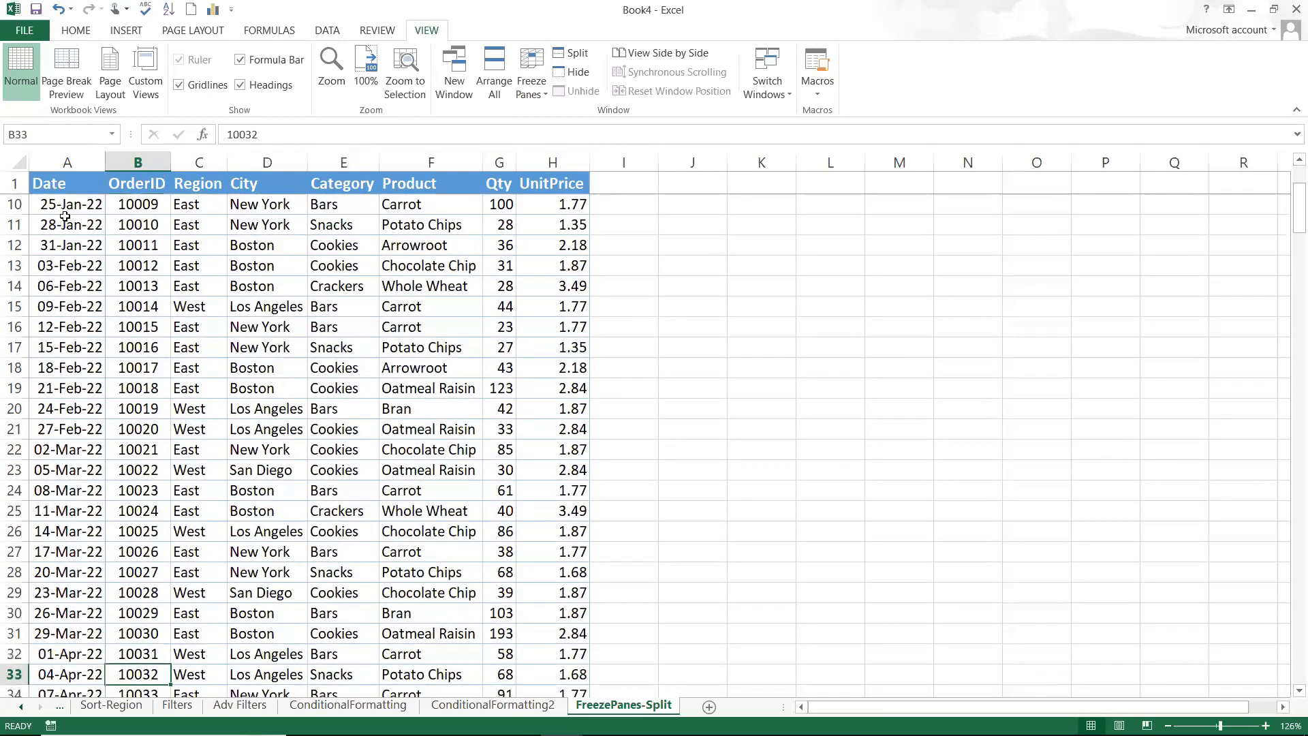
- Go right along row 33 to column U to check the frozen Date column, and return to B2
key(Right)
key(Right)
key(Right)
key(Right)
key(Right)
key(Right)
key(Right)
key(Right)
key(Right)
key(Right)
key(Right)
key(Right)
key(Right)
key(Right)
key(Right)
key(Right)
key(Right)
key(Right)
key(Right)
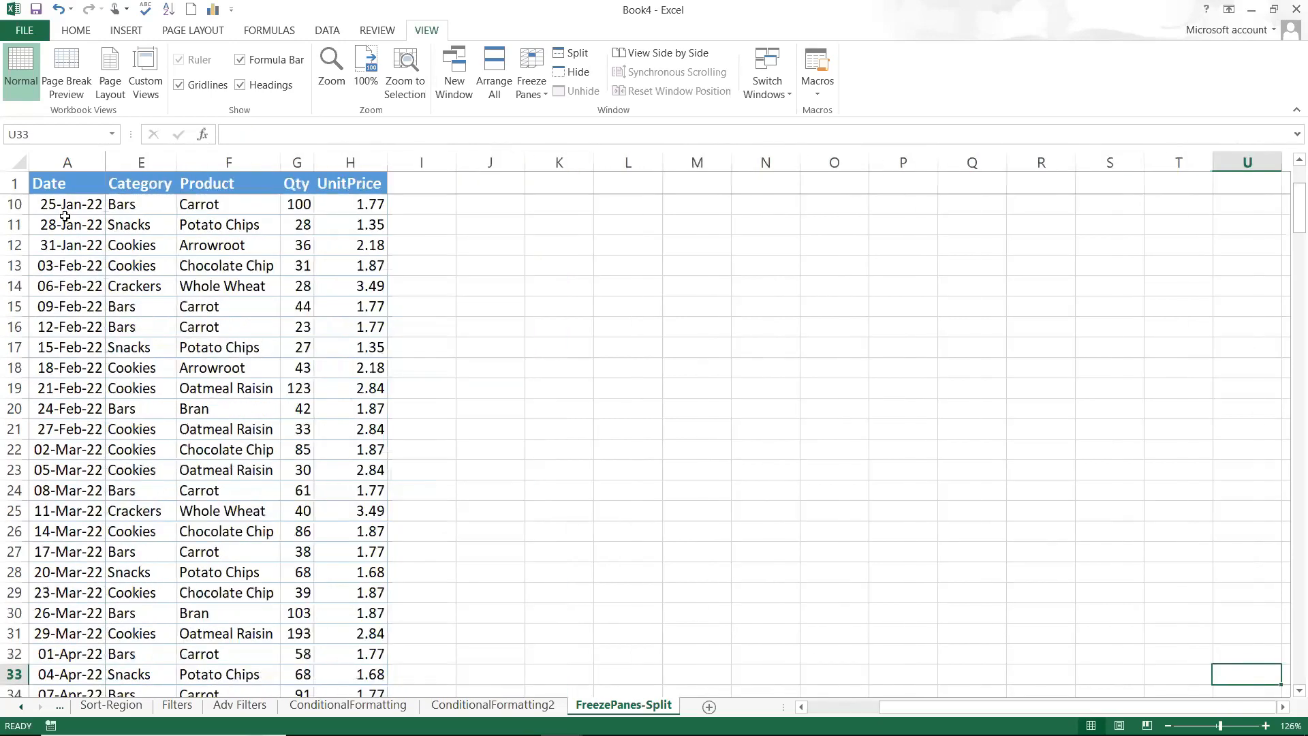
click(157, 200)
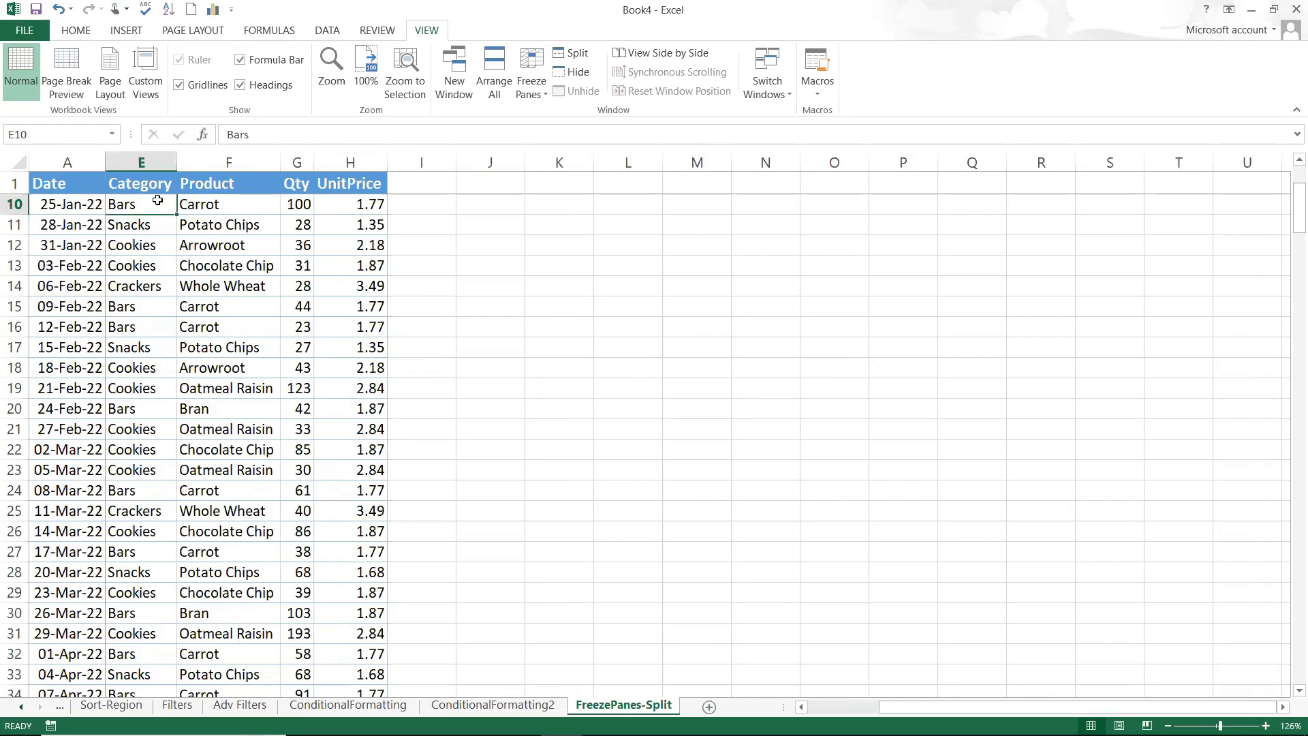
key(ctrl+Home)
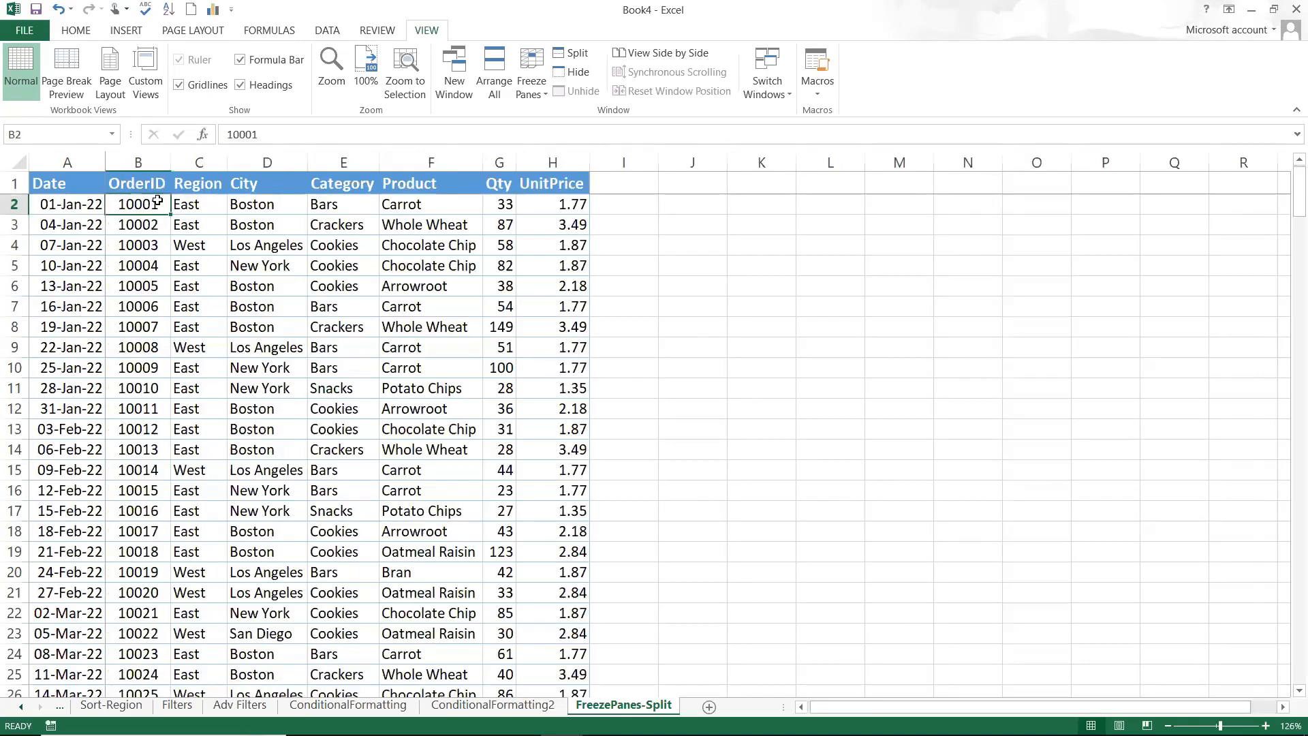
- Unfreeze the panes and split the window above row 14
click(542, 82)
click(564, 117)
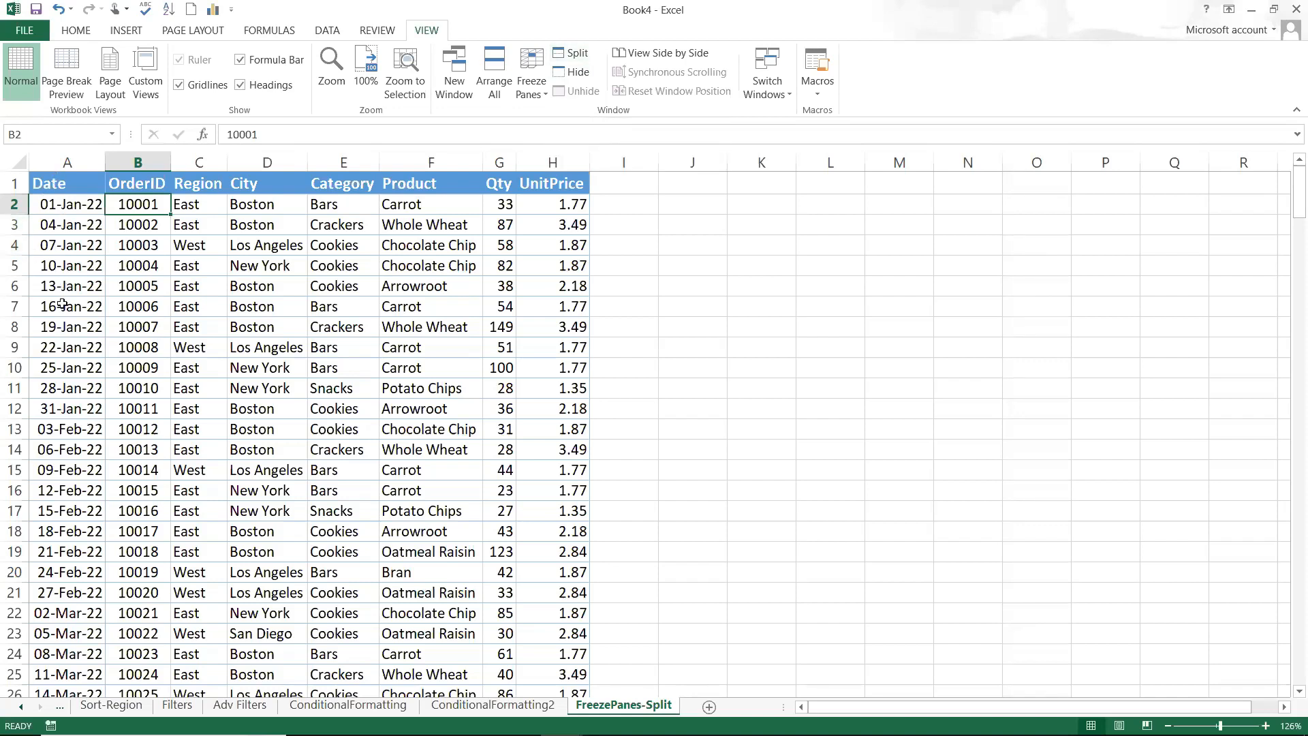
click(66, 452)
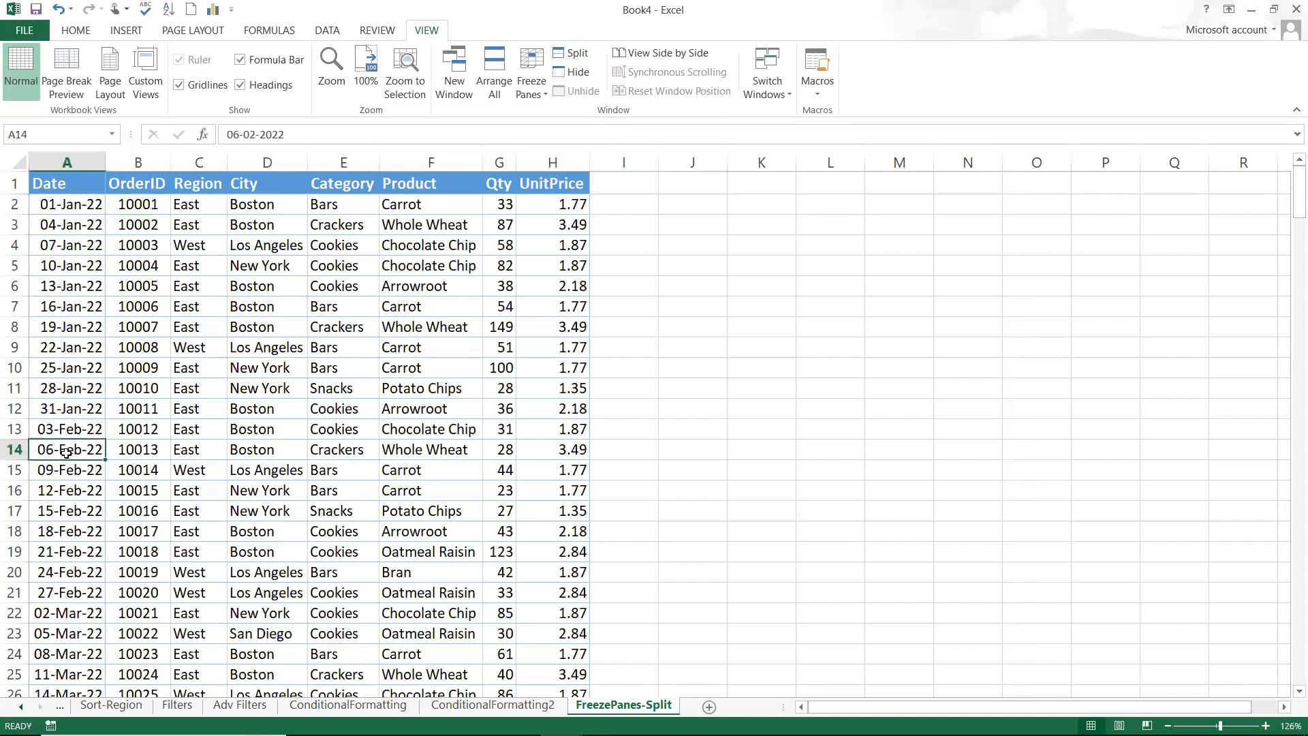
click(573, 53)
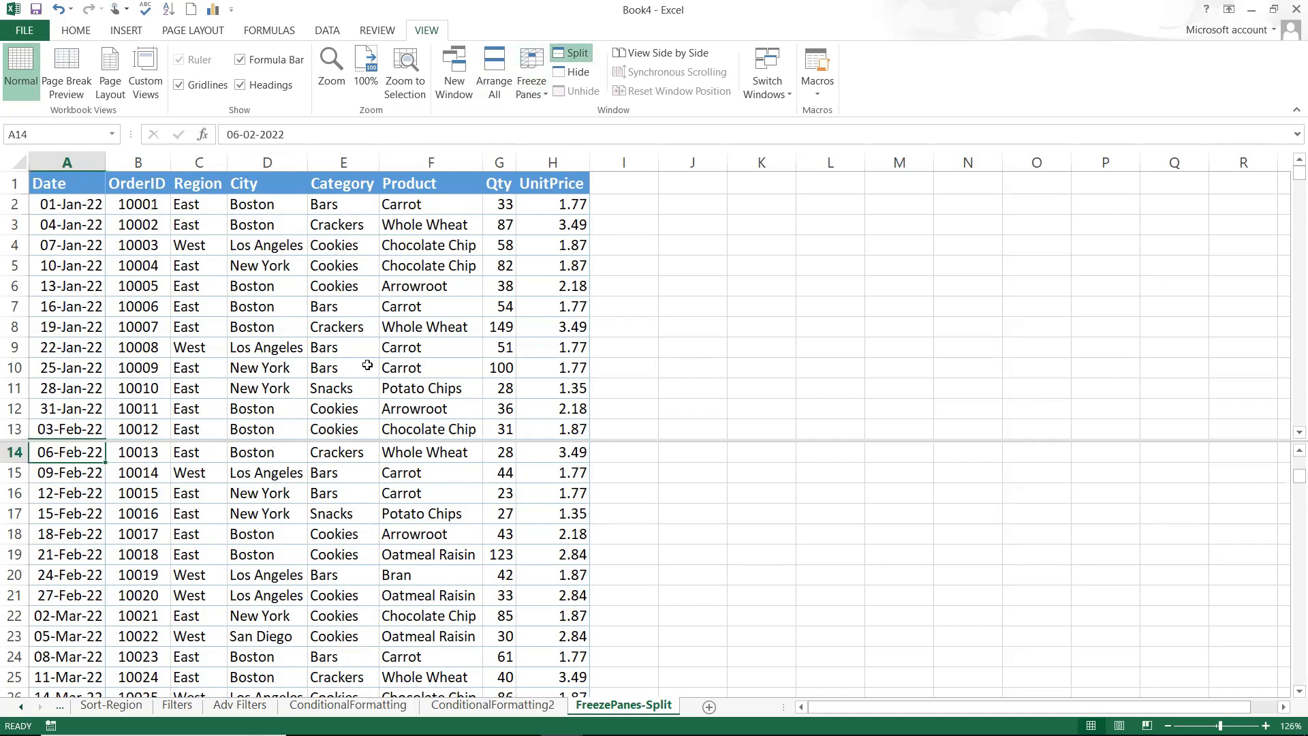
- Examine the two split panes by selecting E4:E10 and row 8 in the upper one and D17:D21 in the lower one
drag(368, 369, 319, 240)
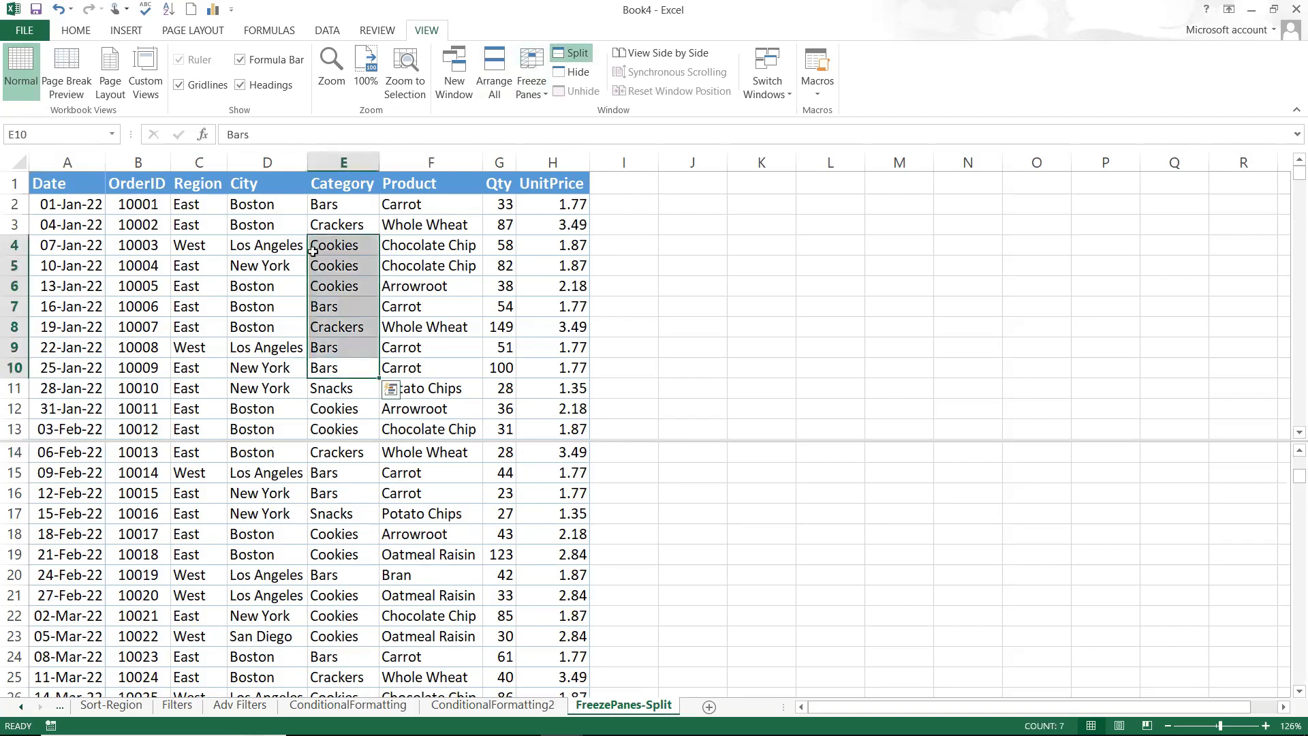
drag(239, 513, 243, 593)
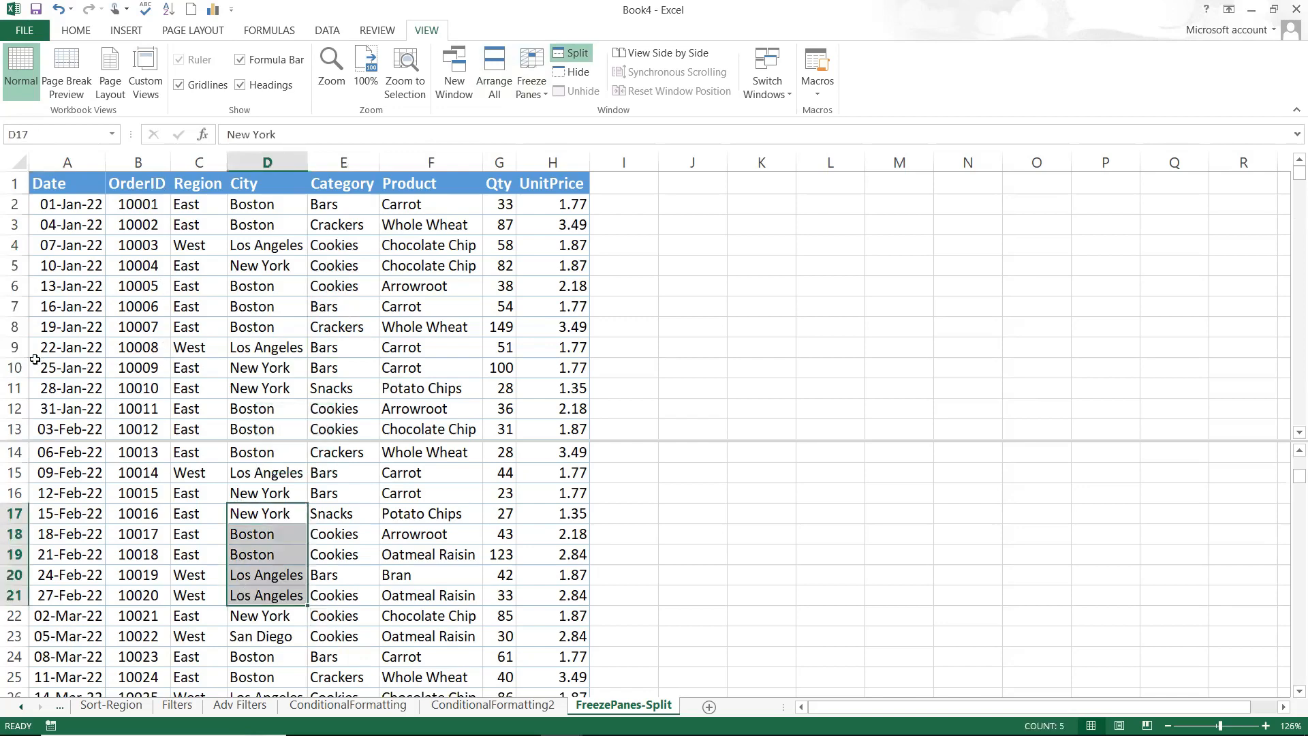
click(12, 327)
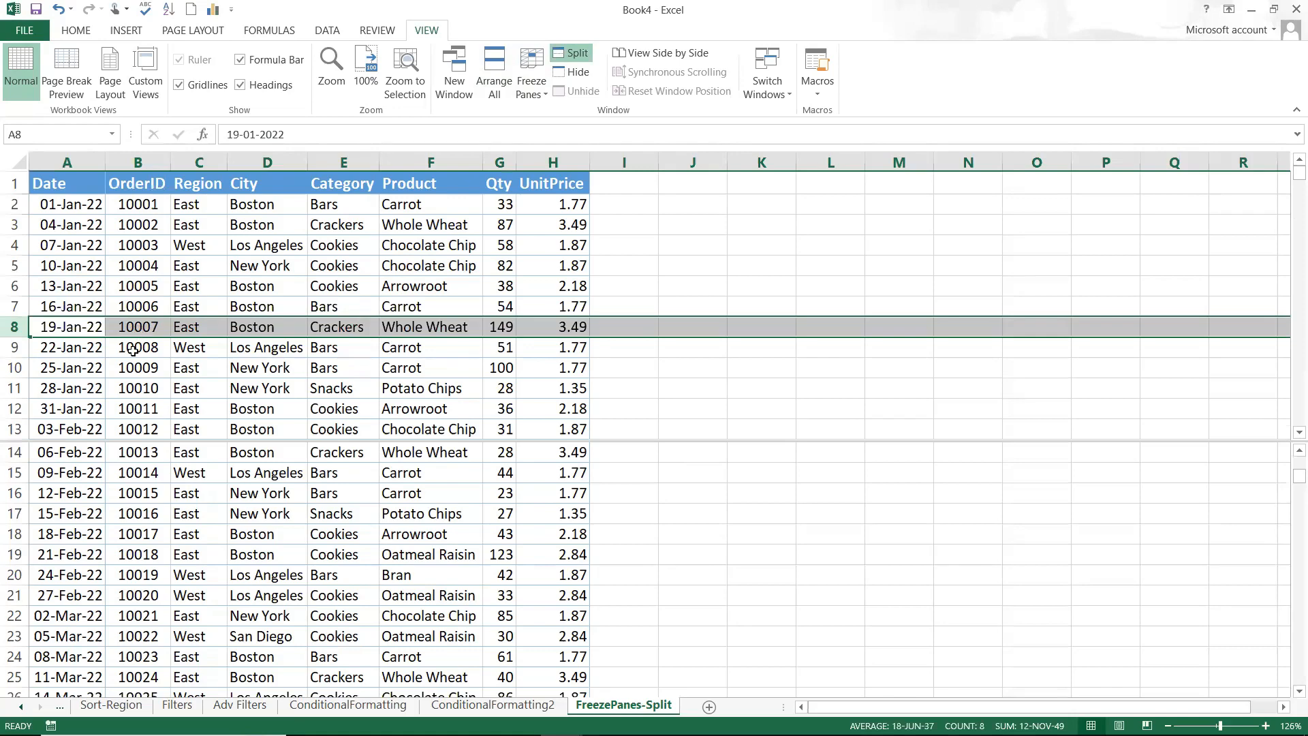
click(178, 397)
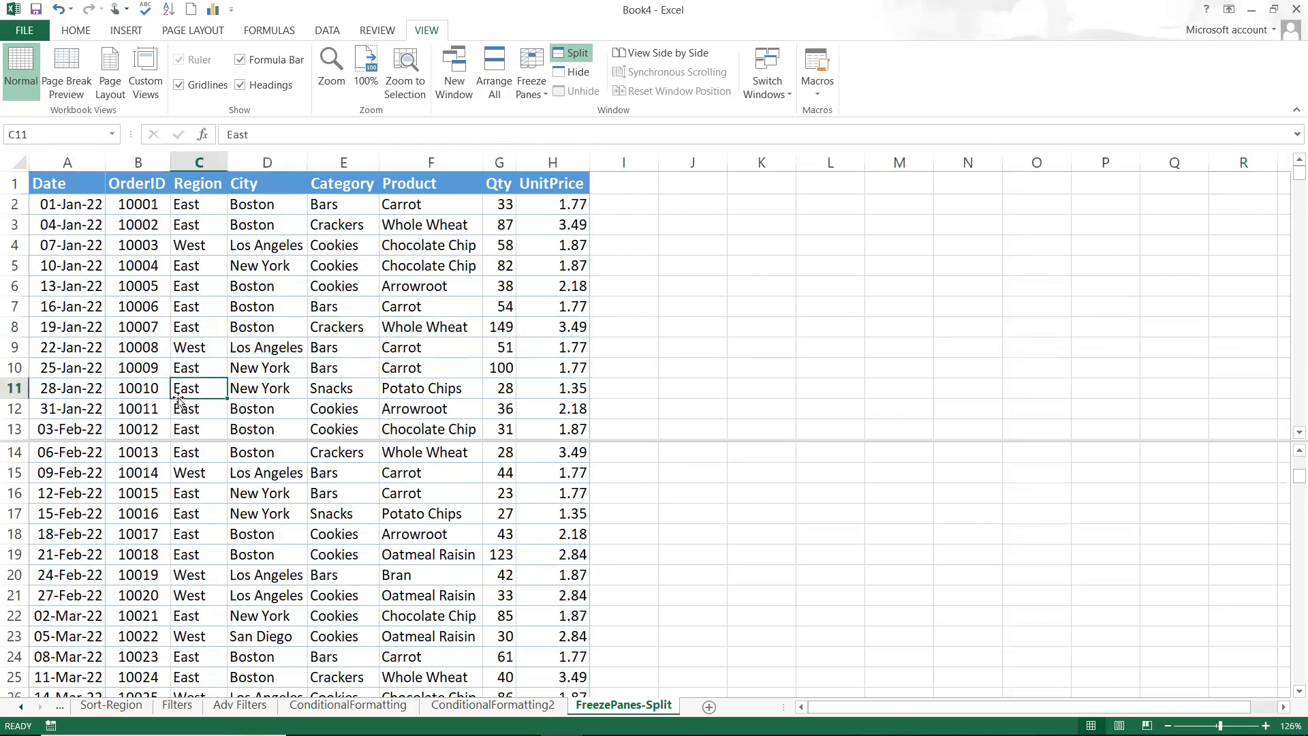
click(24, 326)
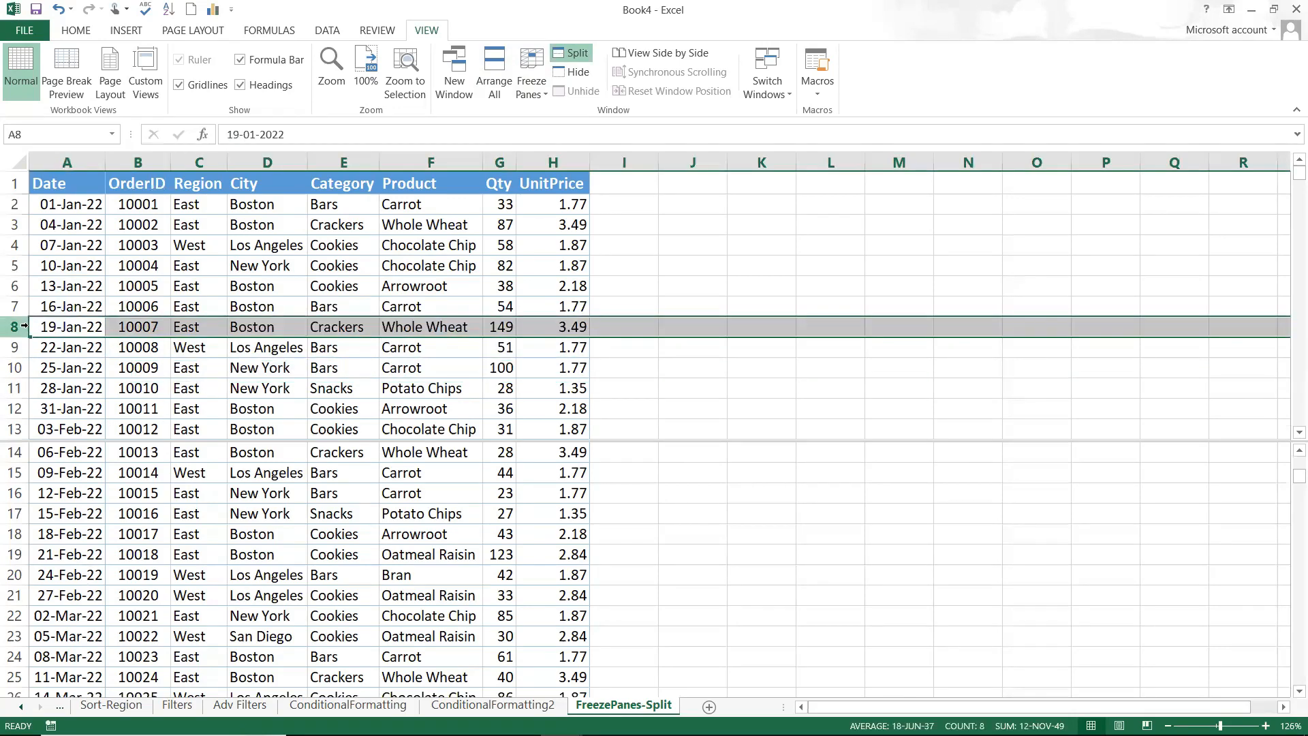
- Go down the Date column of the lower pane from A18 past row 59 to check that pane's independent scrolling
click(104, 535)
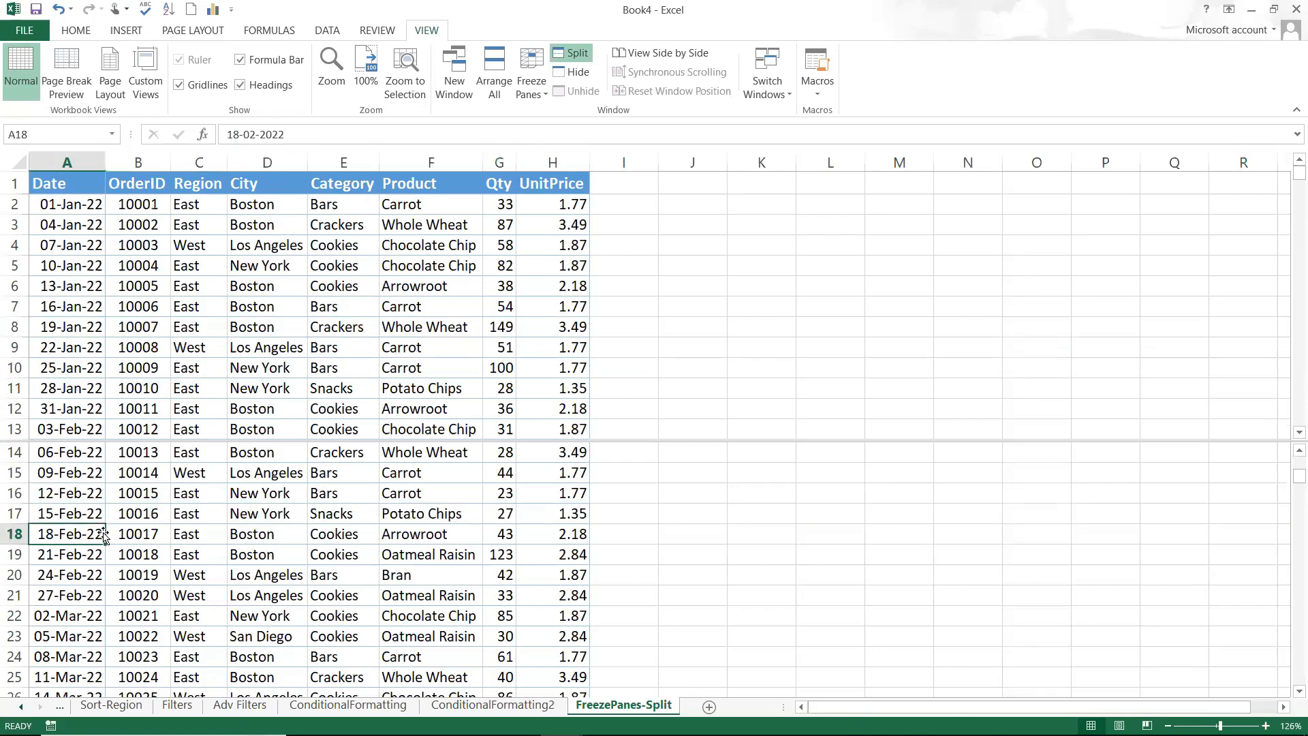
key(Down)
key(Down)
key(Down)
key(Down)
key(Down)
key(Down)
key(Down)
key(Down)
key(Down)
key(Down)
key(Down)
key(Down)
key(Down)
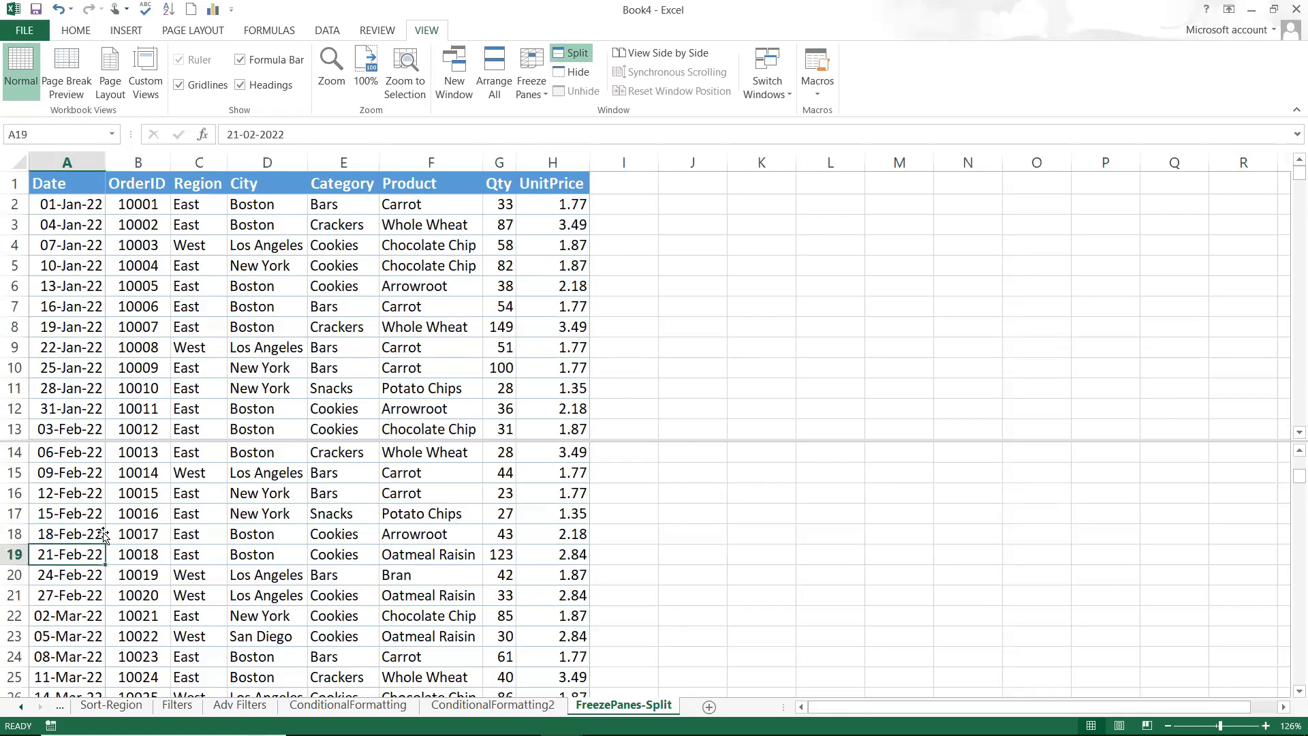
key(Down)
key(Down)
key(Down)
key(Down)
key(Down)
key(Down)
key(Down)
key(Down)
key(Down)
key(Down)
key(Down)
key(Down)
key(Down)
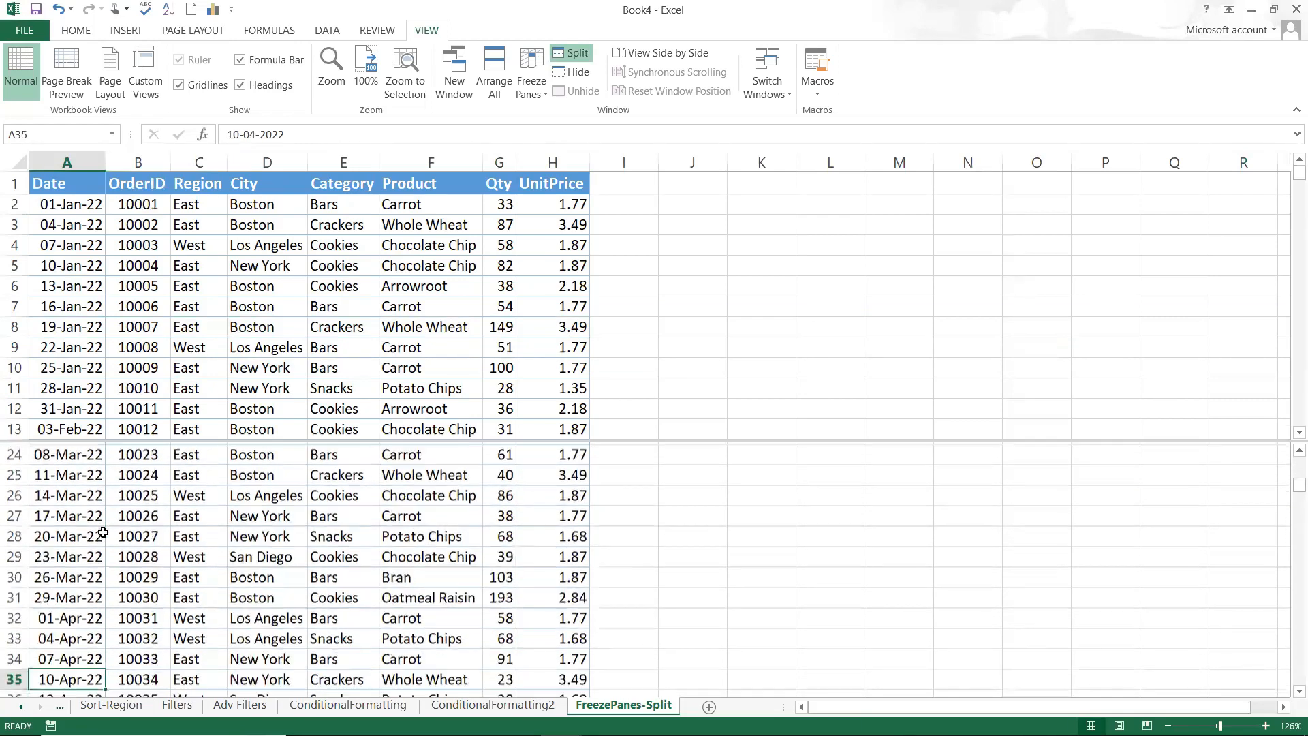
key(Down)
key(Down)
key(Down)
key(Down)
key(Down)
key(Down)
key(Down)
key(Down)
key(Down)
key(Down)
key(Down)
key(Down)
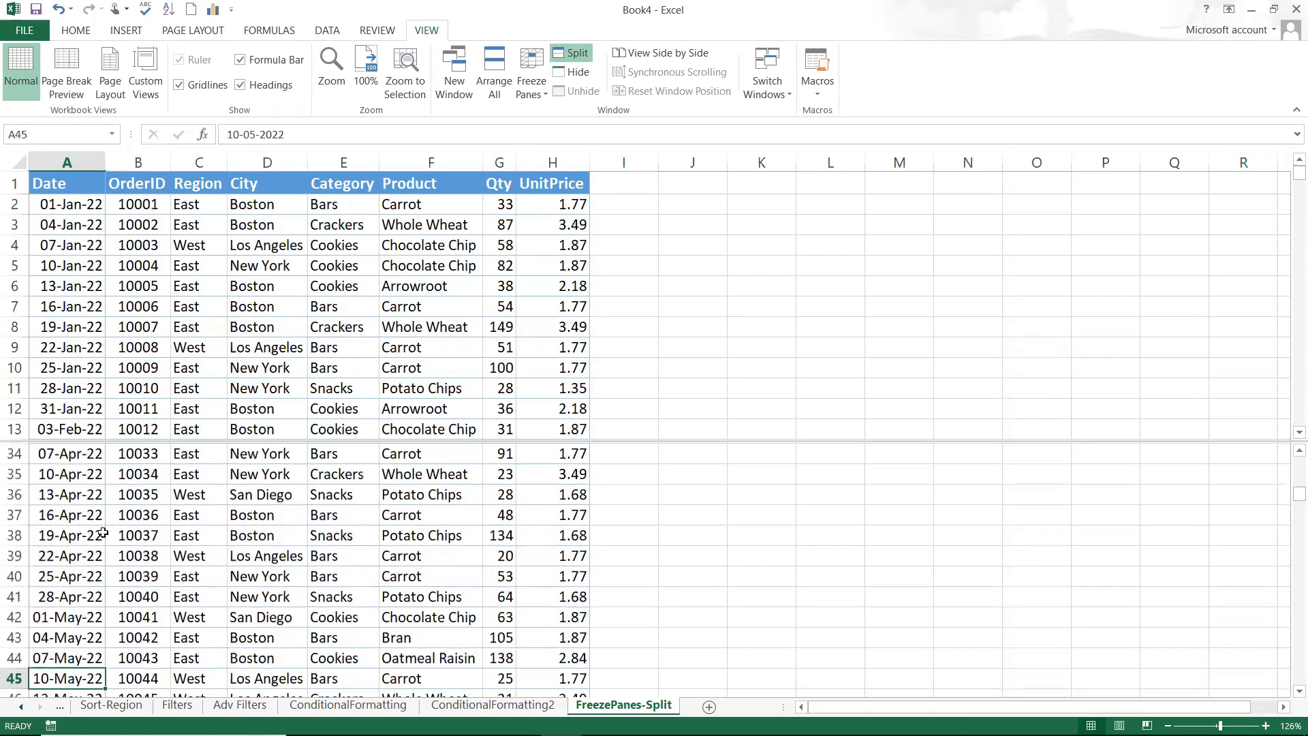
key(Down)
key(Down)
key(Down)
key(Down)
key(Down)
key(Down)
key(Down)
key(Down)
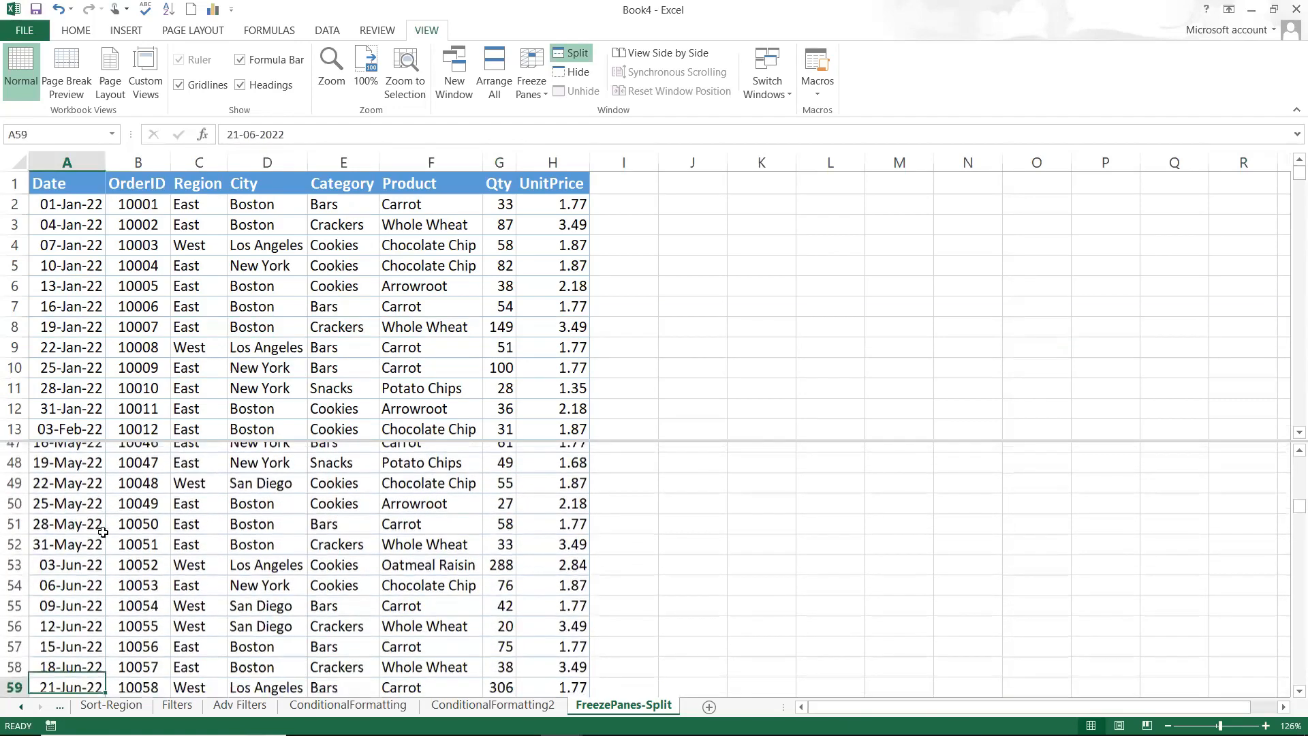
- Go down the Region column of the upper pane from C6 to C27 to check that it scrolls independently
click(174, 291)
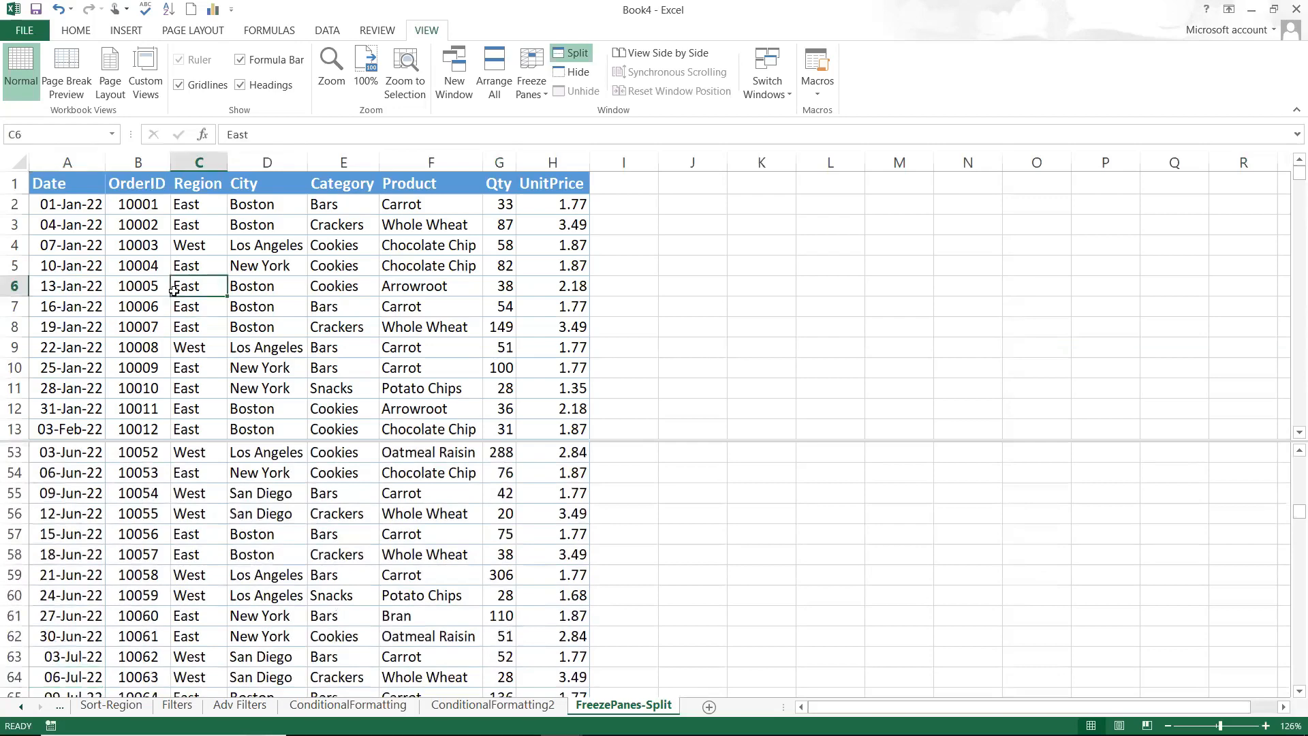
key(Down)
key(Down)
key(Down)
key(Down)
key(Down)
key(Down)
key(Down)
key(Down)
key(Down)
key(Down)
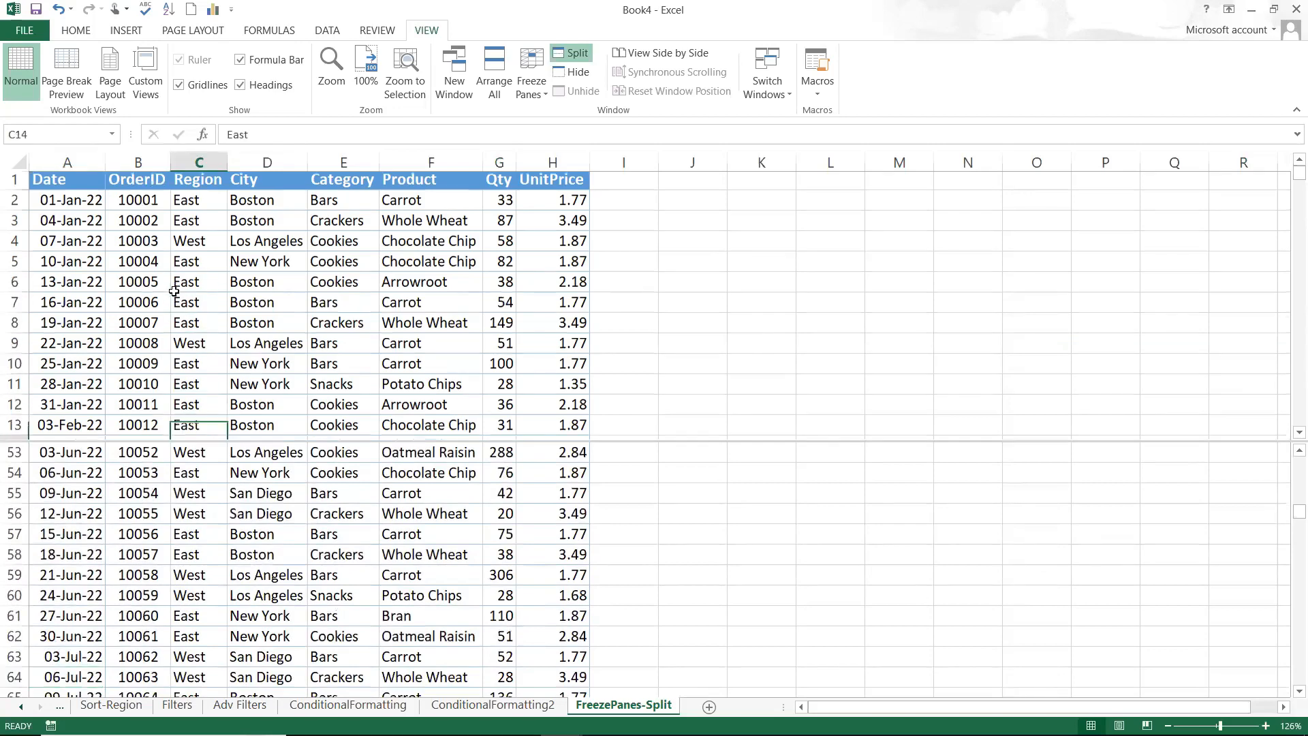
key(Down)
key(Down)
key(Down)
key(Down)
key(Down)
key(Down)
key(Down)
key(Down)
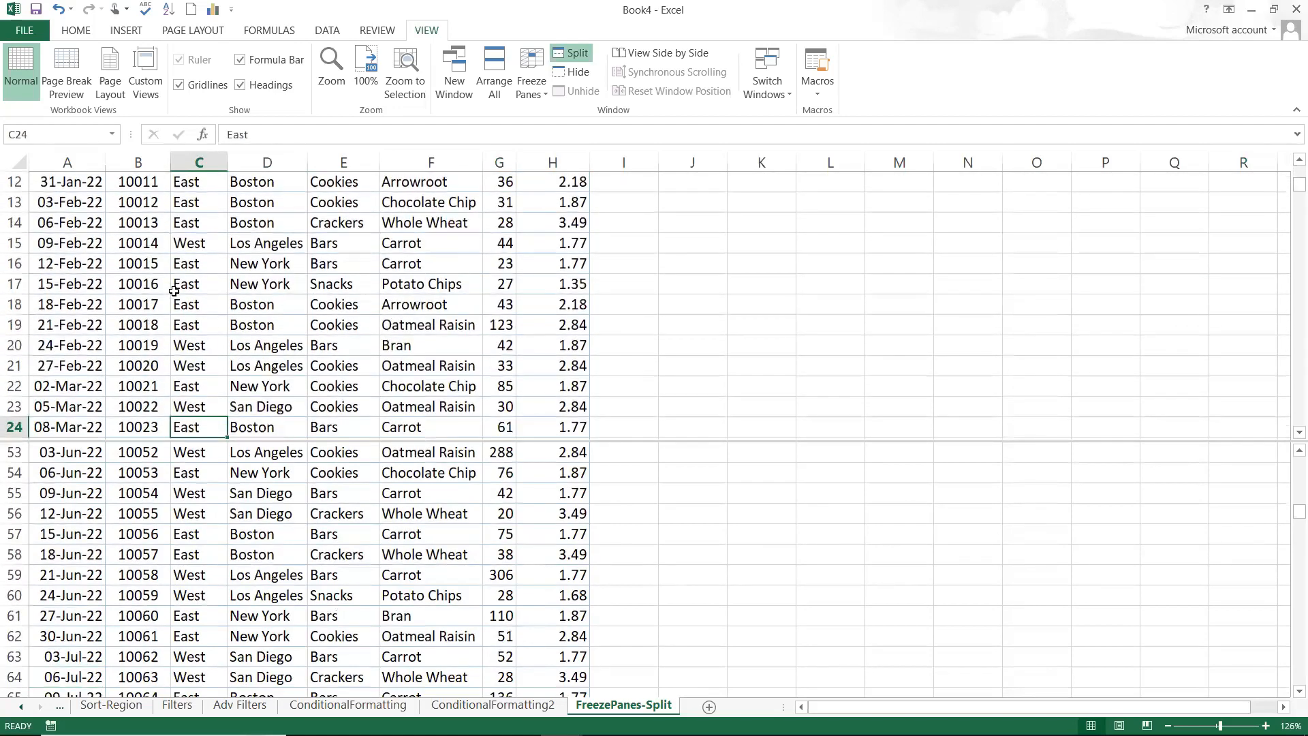
key(Down)
key(Down)
key(Down)
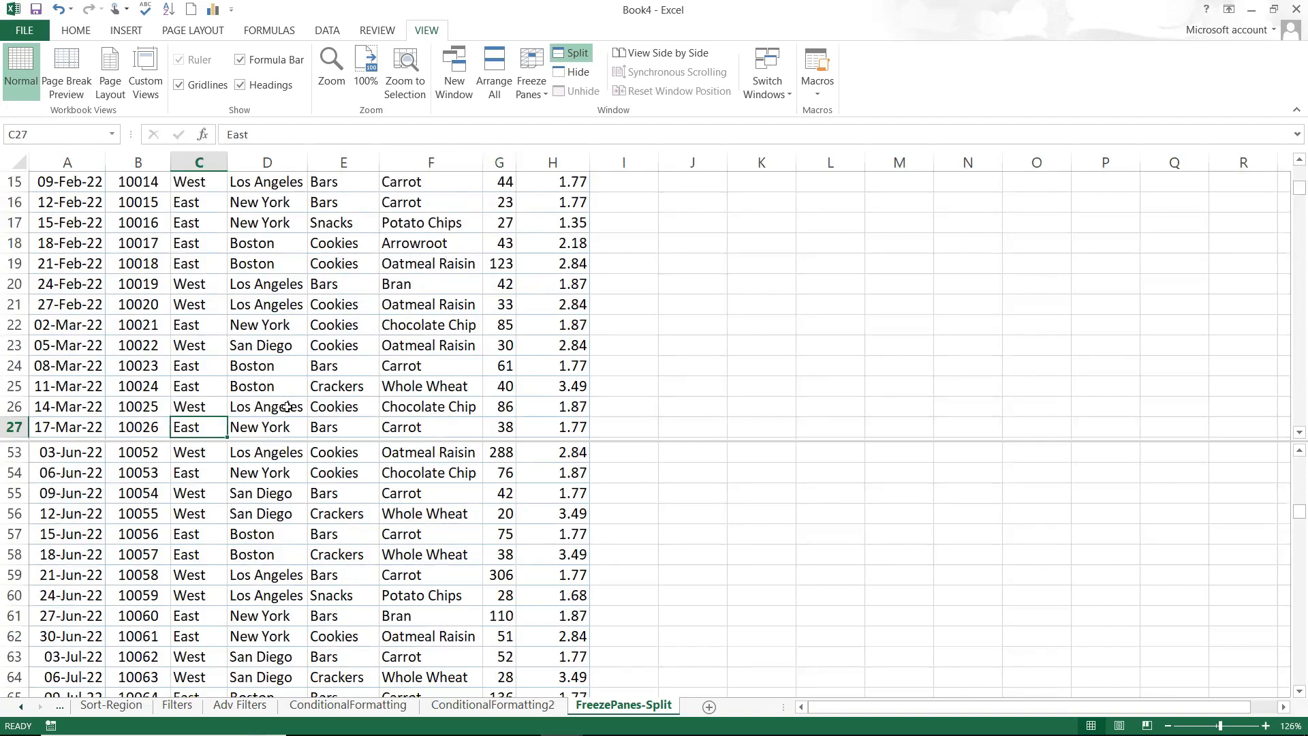
- Remove the window split and select cell E22
click(573, 53)
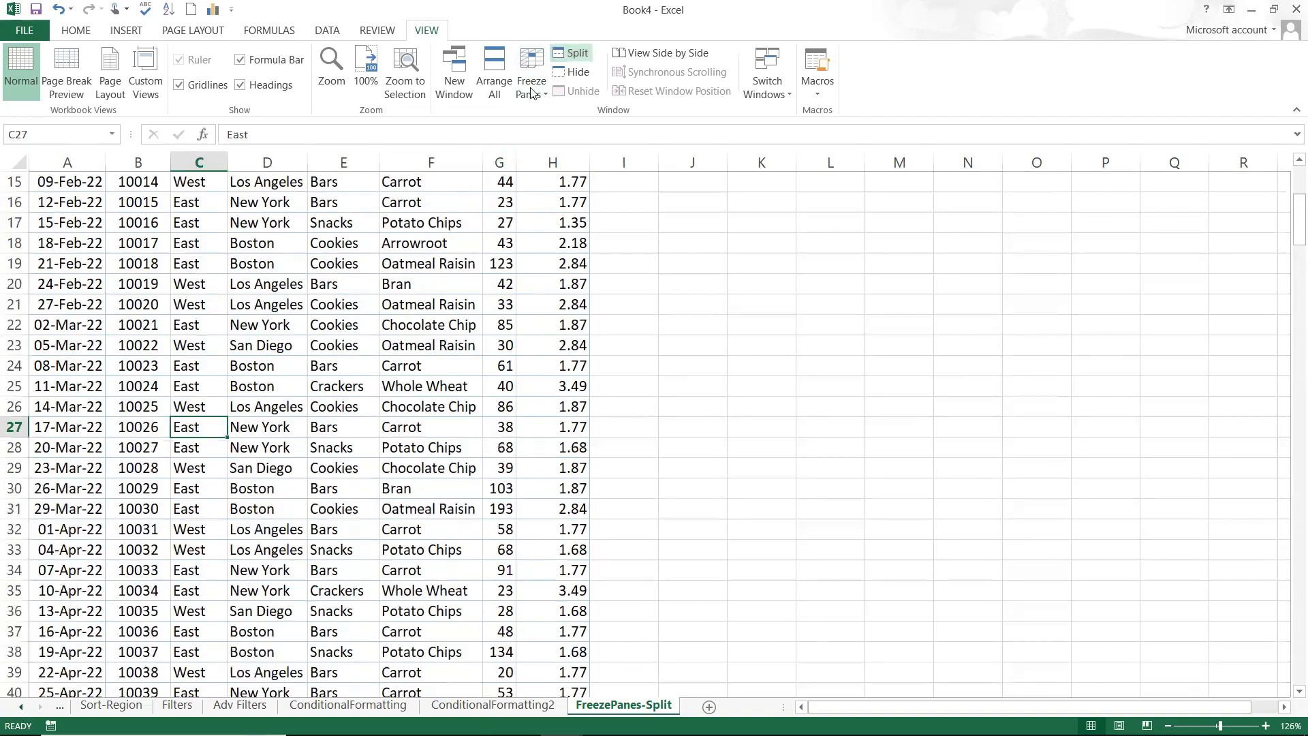
click(346, 327)
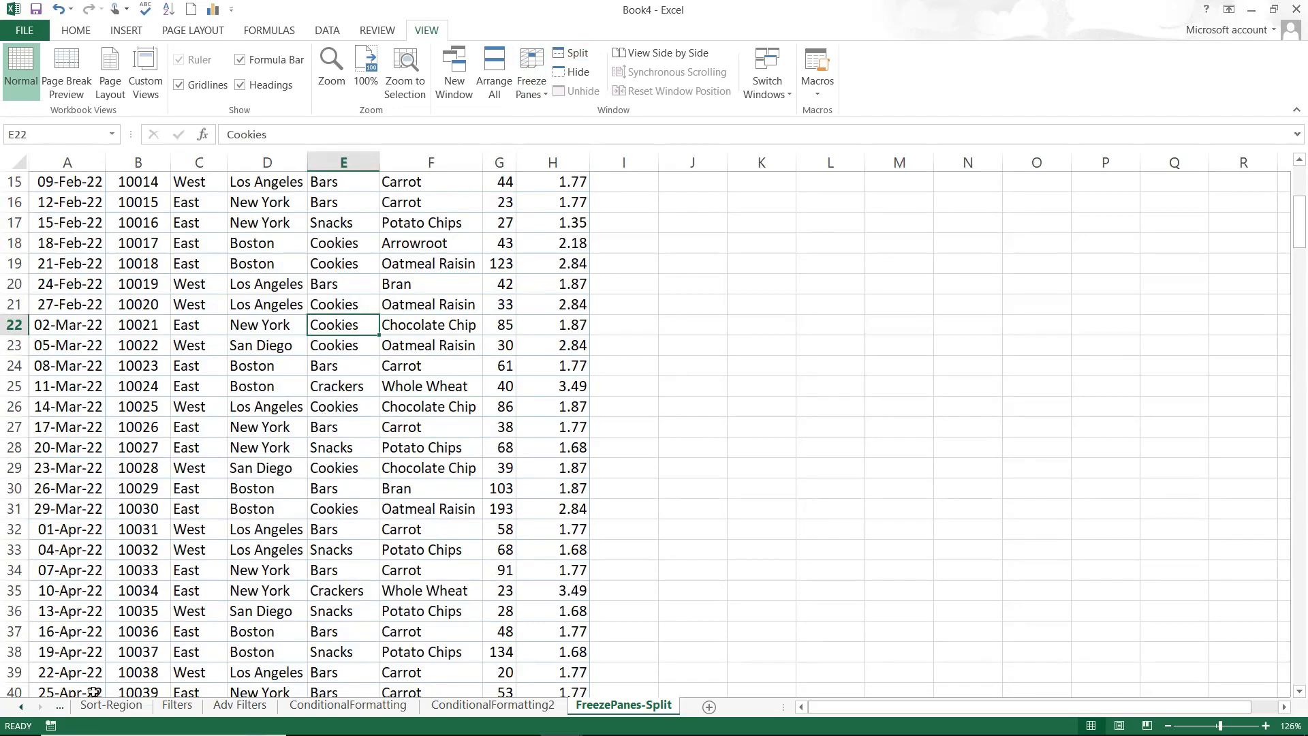
- Go back to the Topics sheet at the start of the workbook
click(25, 708)
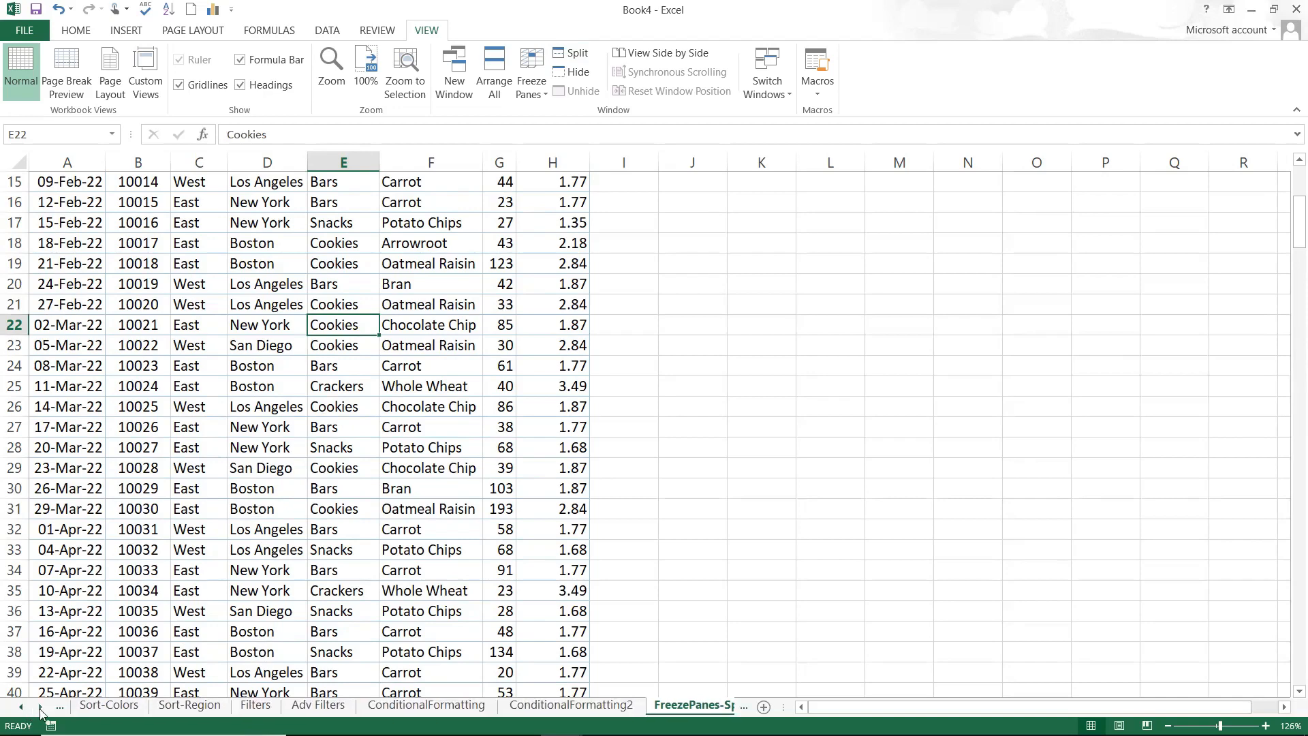
click(30, 709)
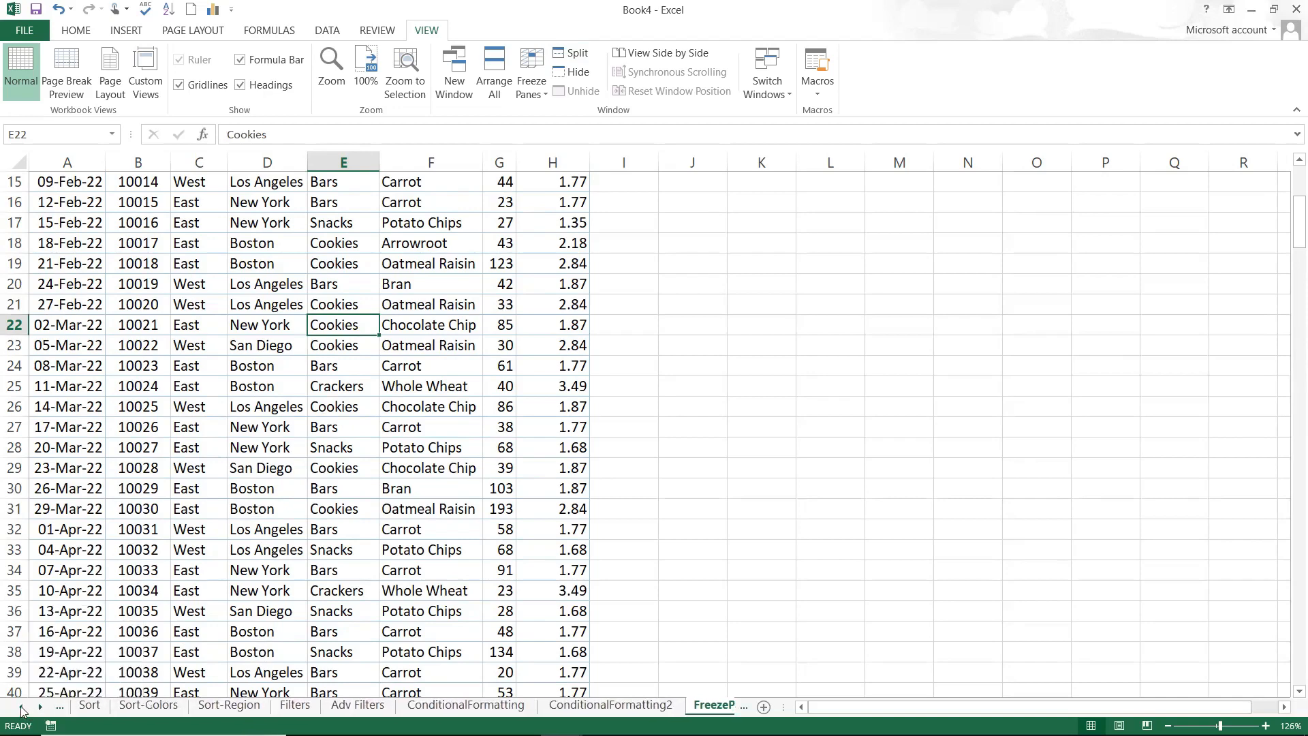
click(20, 708)
click(96, 705)
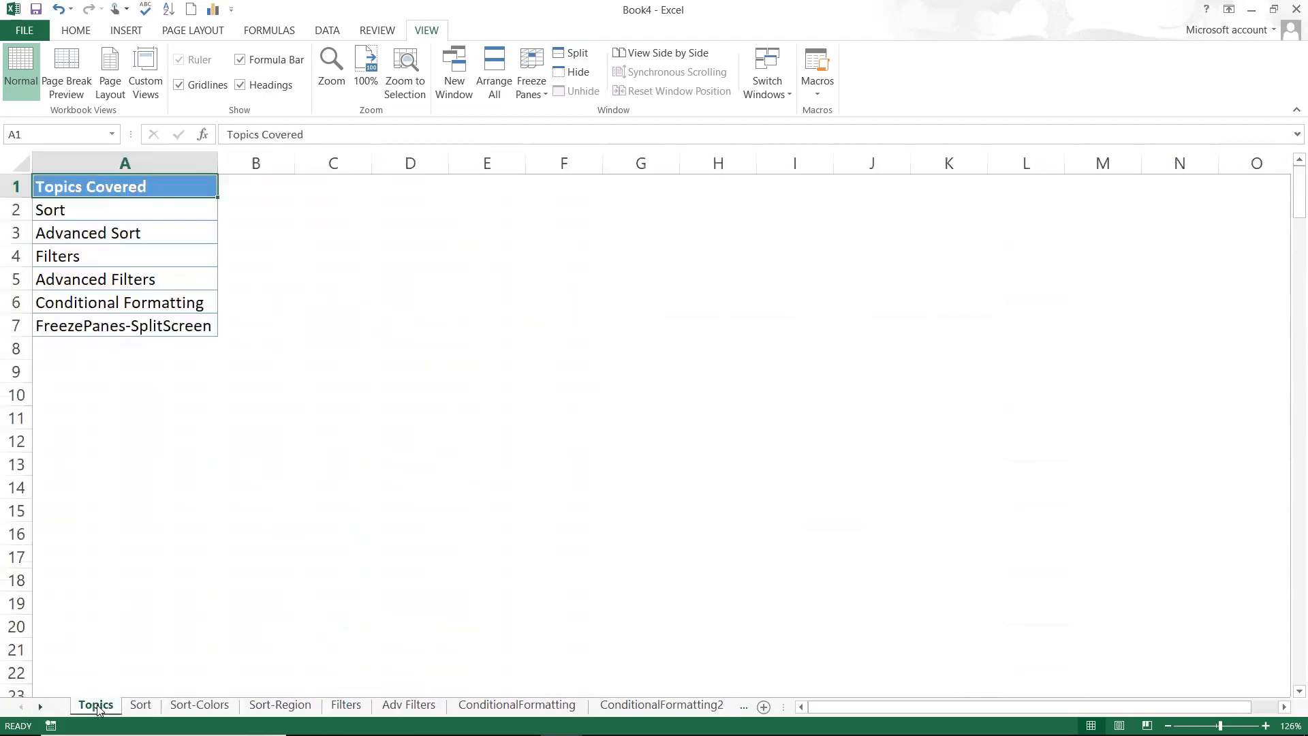